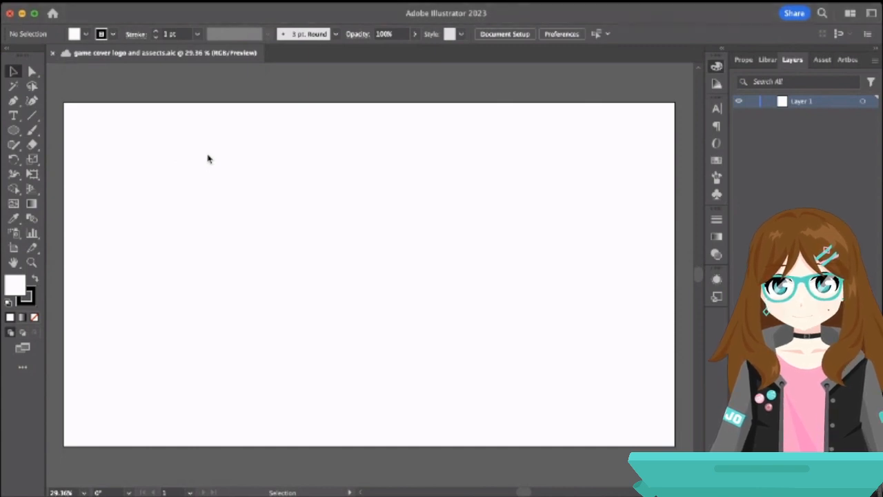
Add the text "Black" in the upper-left area of the blank artboard.
key("t")
left_click(213, 161)
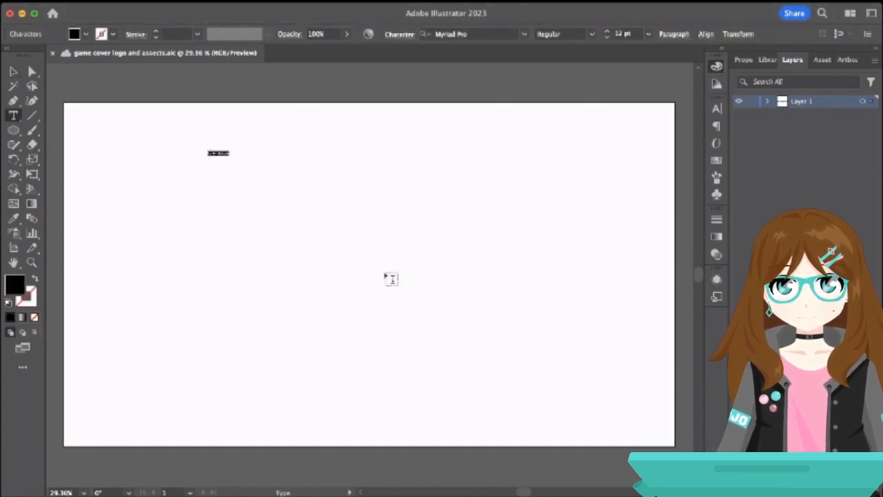
key("BackSpace")
key("Escape")
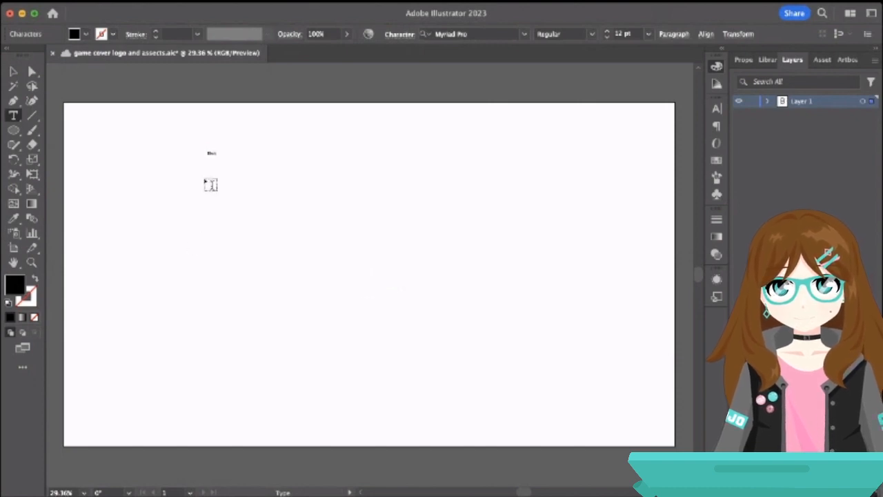
Scale the word "Black" up to a font size of about 90 pt.
scroll(210, 184, "up", 3)
scroll(211, 184, "up", 4)
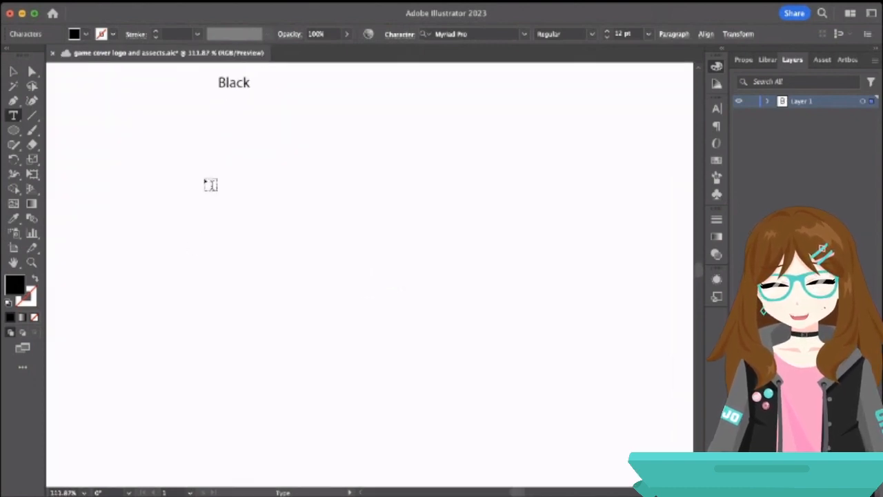
scroll(211, 184, "down", 2)
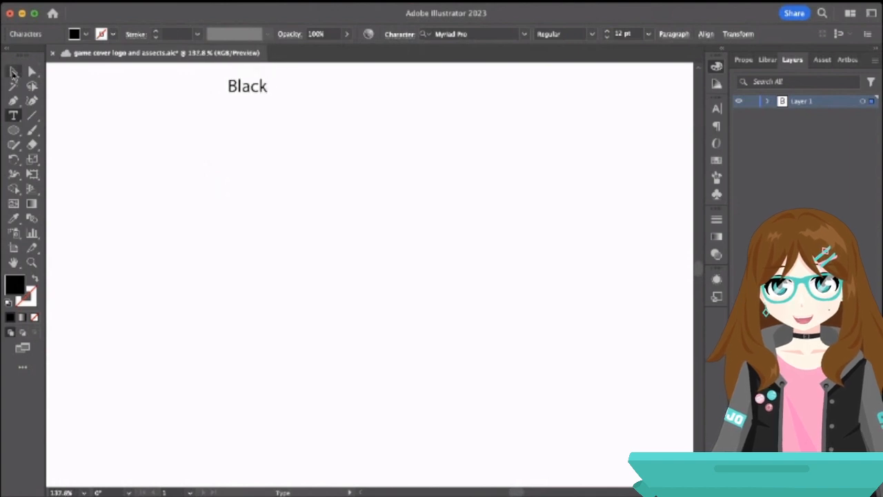
key("Escape")
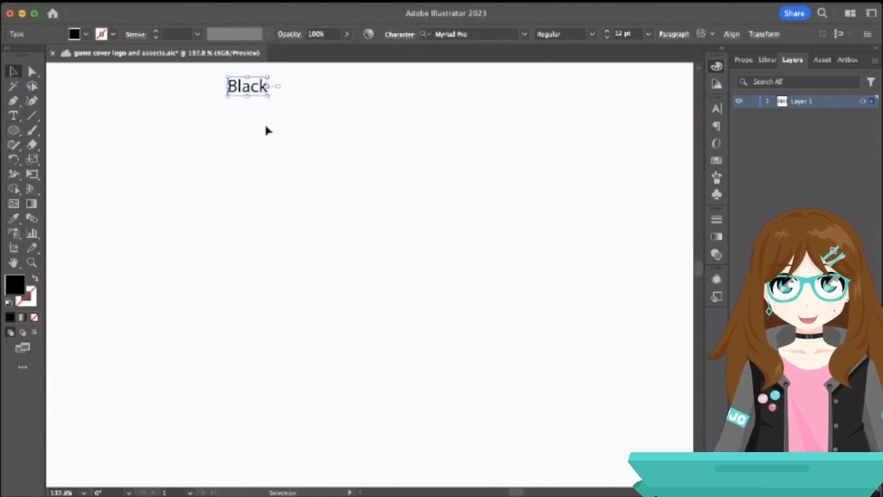
left_click_drag(268, 95, 522, 237)
scroll(494, 177, "down", 4)
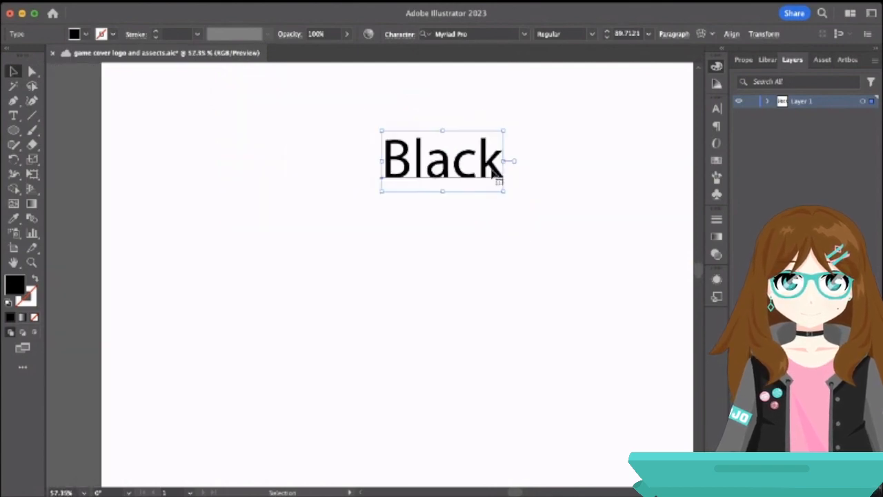
Change the font of the whole word "Black" to Helvetica.
key("t")
left_click_drag(498, 166, 305, 165)
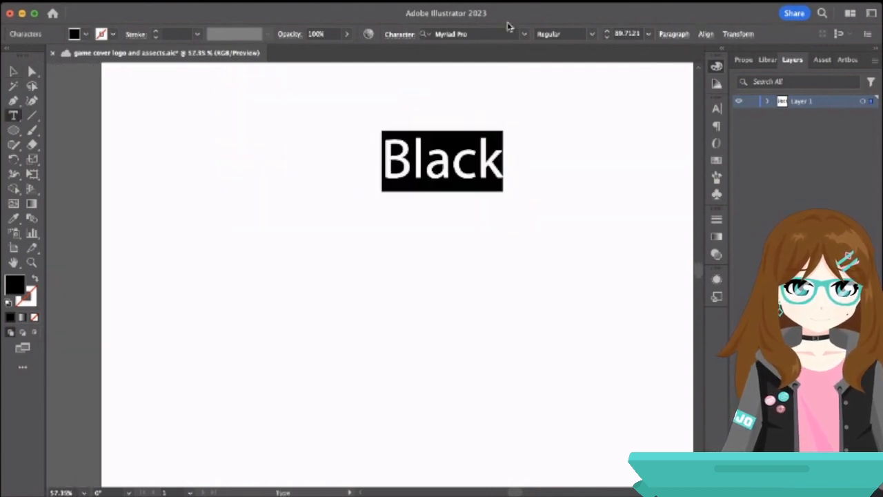
left_click(525, 37)
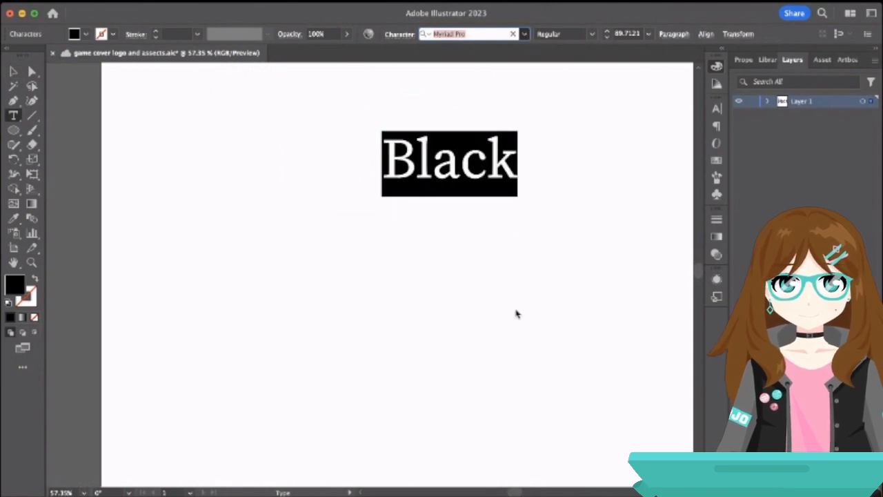
scroll(537, 377, "down", 1)
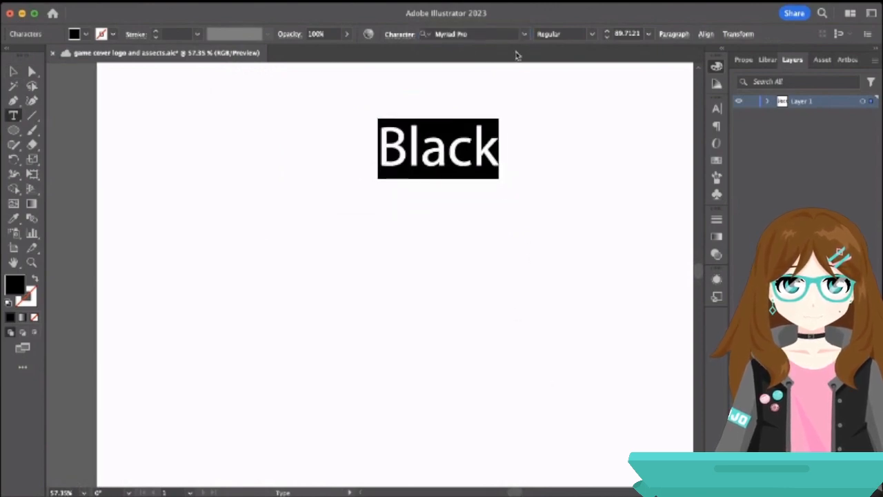
left_click(521, 34)
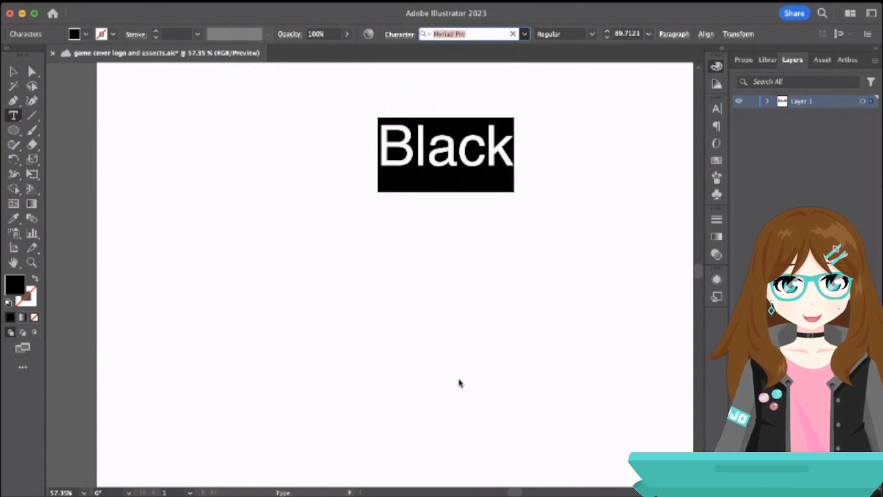
key("Return")
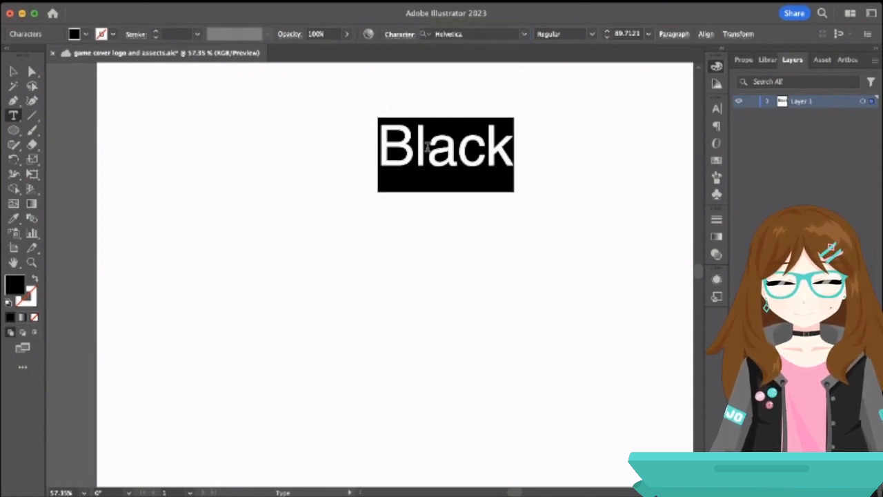
Apply the All Caps style to the whole word so it reads "BLACK".
left_click(463, 146)
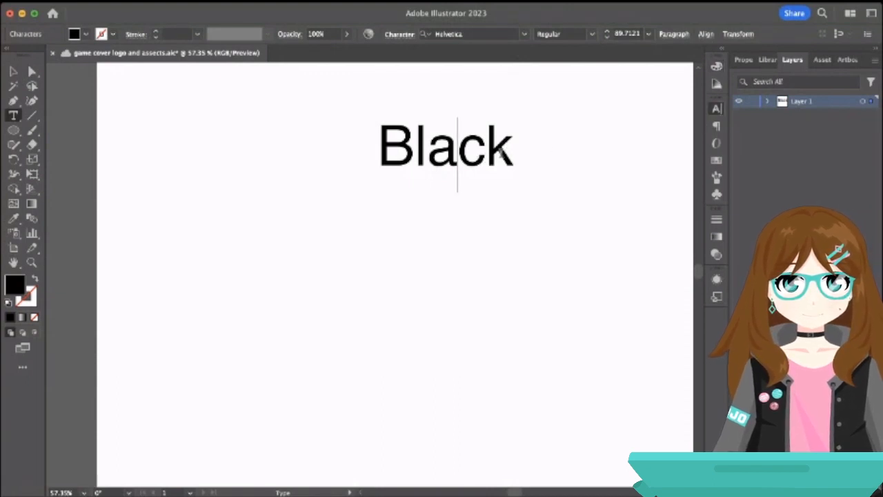
left_click_drag(516, 151, 366, 152)
key("super+shift+k")
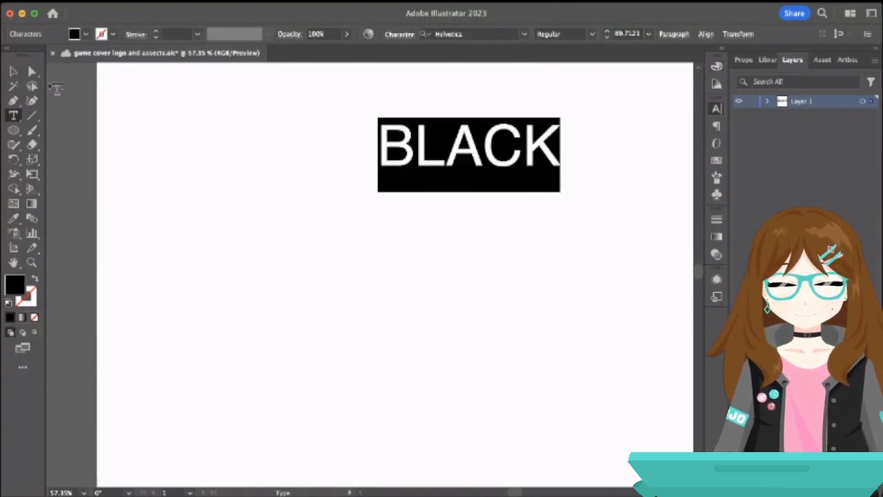
key("Escape")
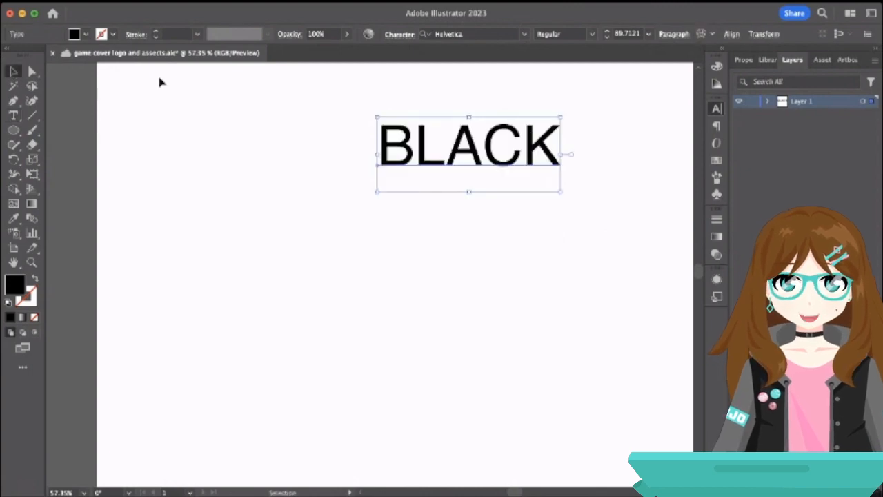
Move the "BLACK" text slightly left and down on the artboard.
left_click(159, 80)
scroll(378, 203, "right", 5)
left_click_drag(378, 147, 340, 153)
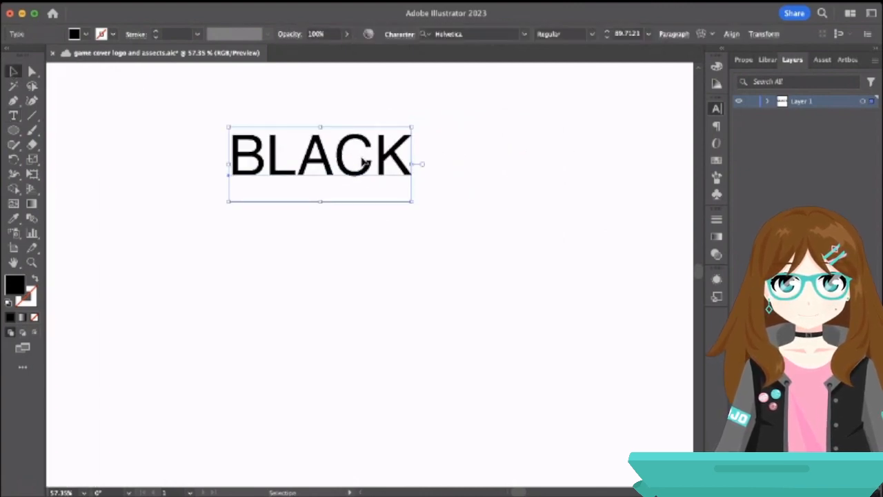
Set the font style of the whole word "BLACK" to Bold and deselect it.
double_click(363, 158)
left_click_drag(412, 156, 206, 155)
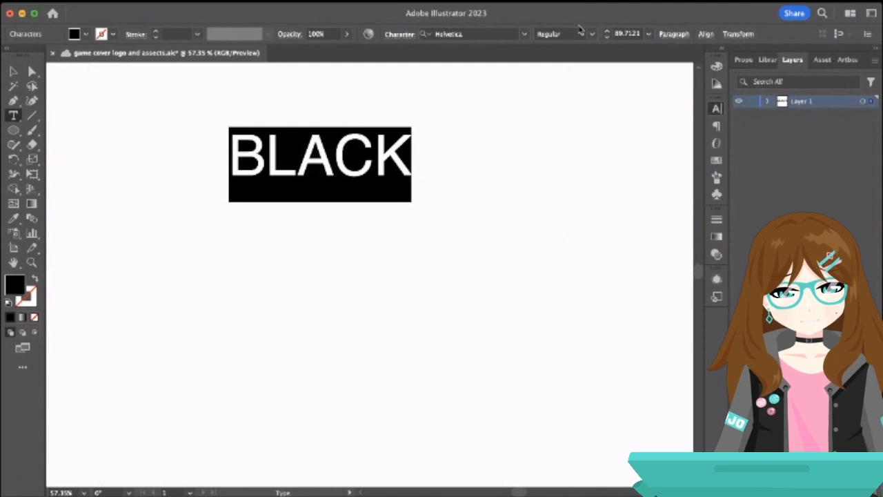
left_click(592, 34)
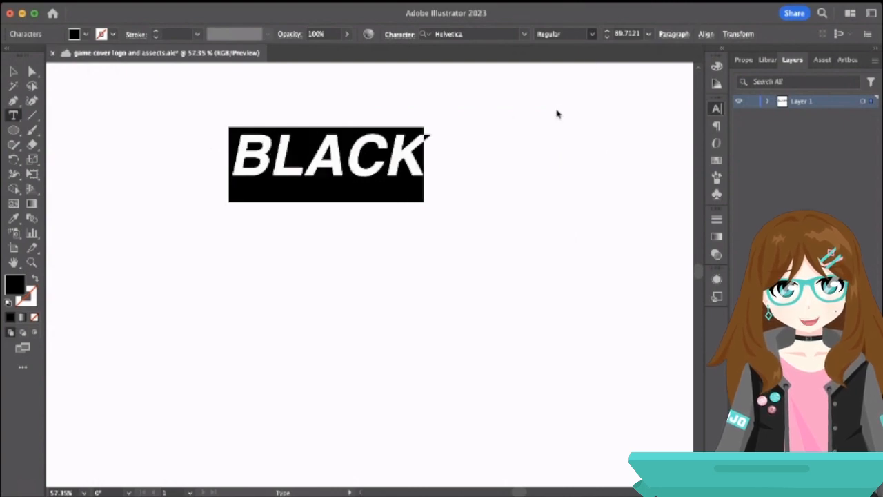
left_click(558, 115)
left_click(13, 71)
left_click(106, 120)
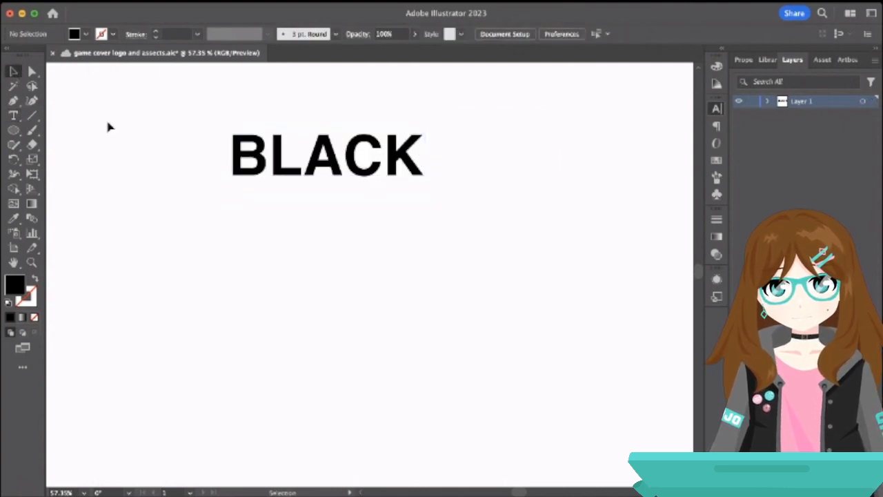
left_click(294, 186)
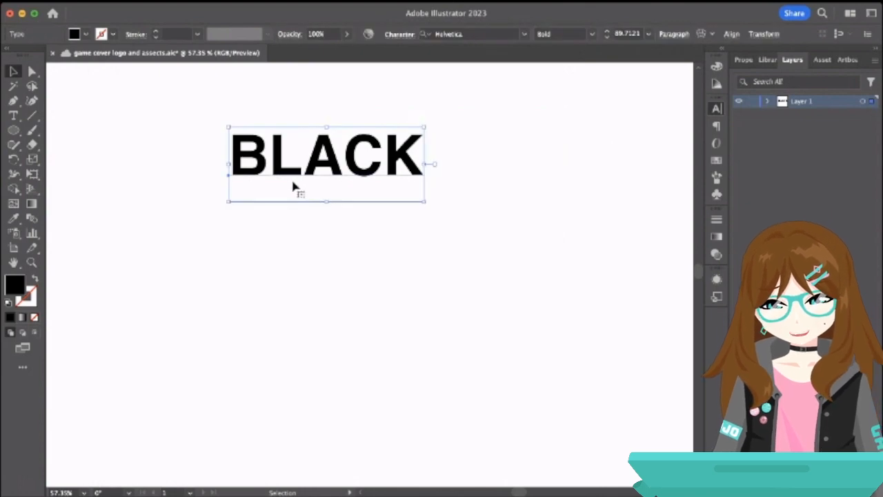
left_click(398, 250)
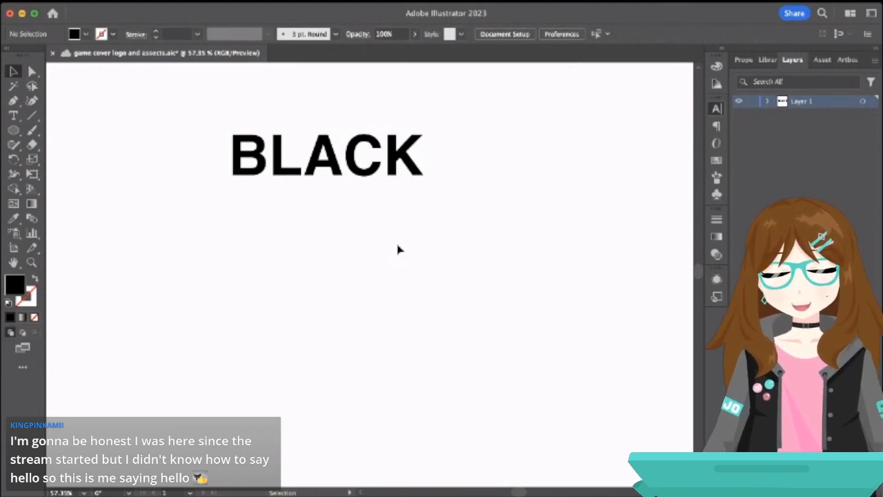
left_click(368, 179)
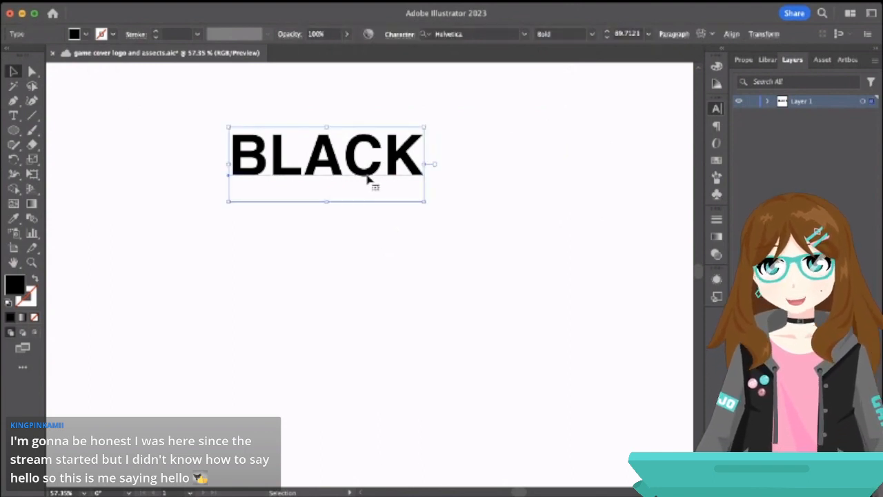
double_click(396, 174)
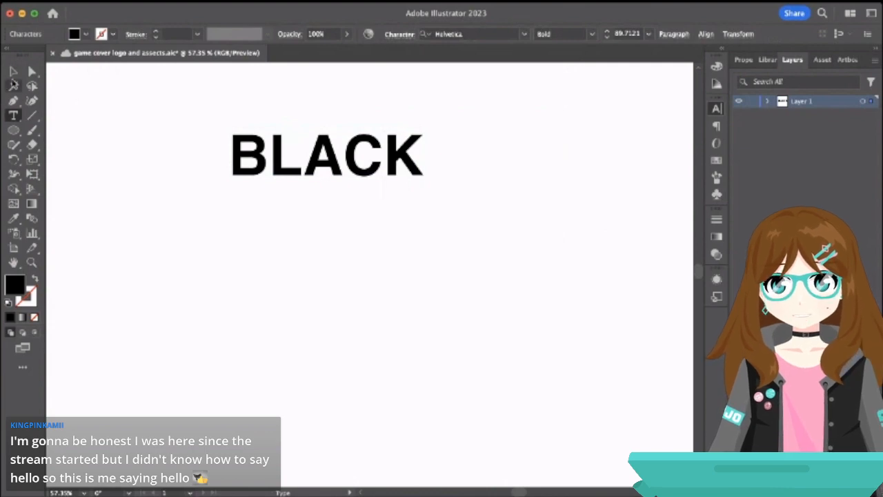
type("A")
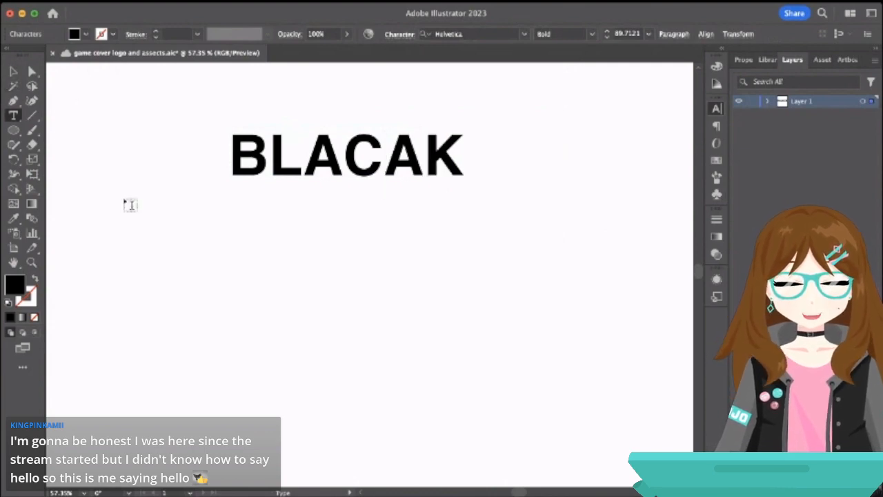
key("BackSpace")
key("Escape")
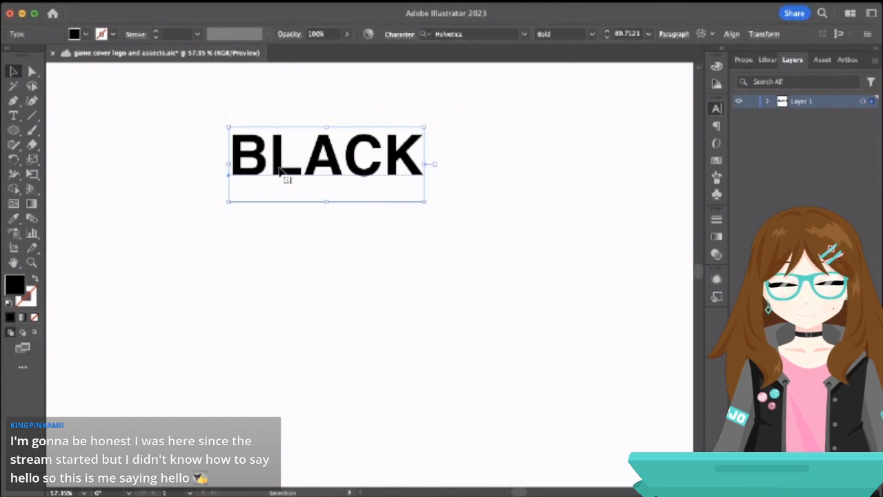
key("a")
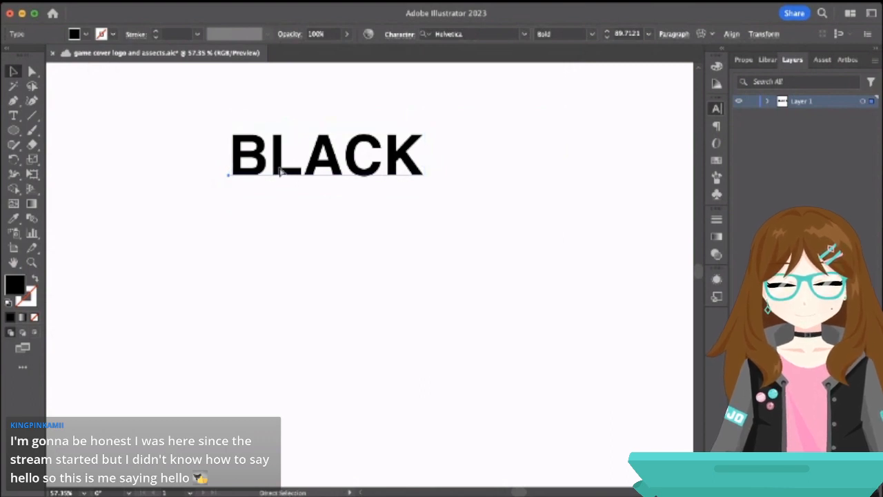
key("v")
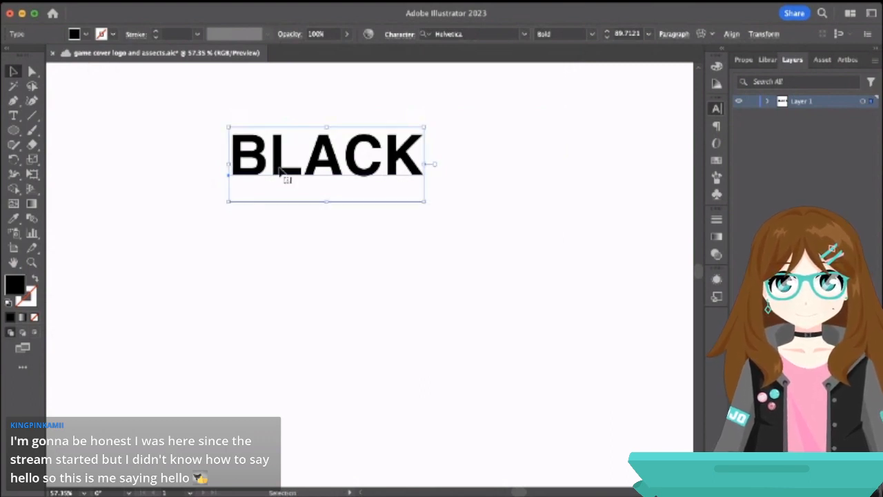
Try placing a duplicate of the "BLACK" text below the original, and undo it.
left_click_drag(281, 176, 280, 223)
key("super+z")
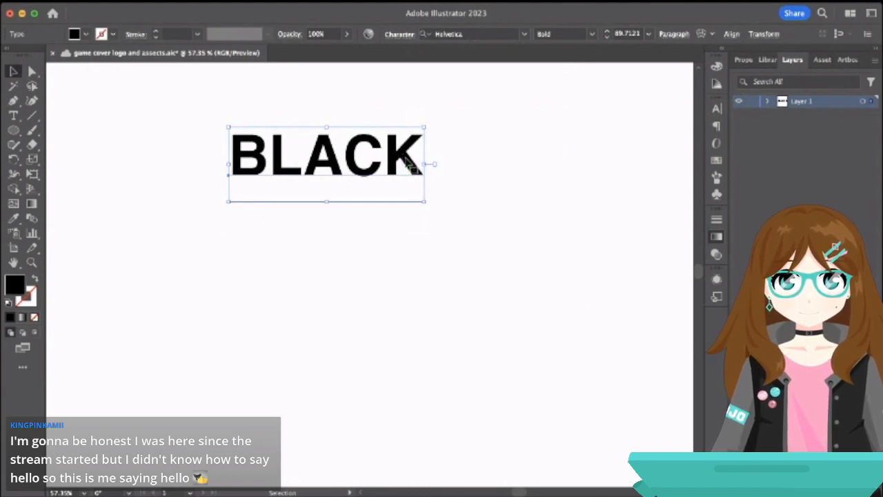
left_click_drag(395, 162, 399, 279)
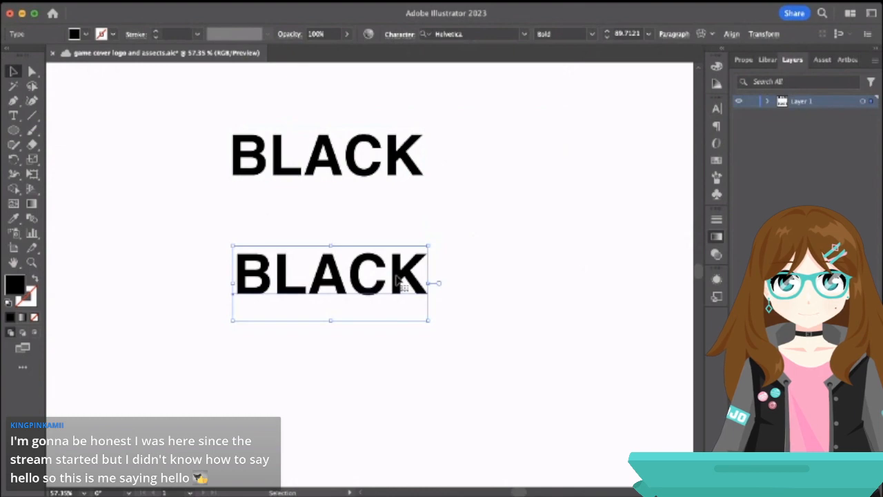
key("super+z")
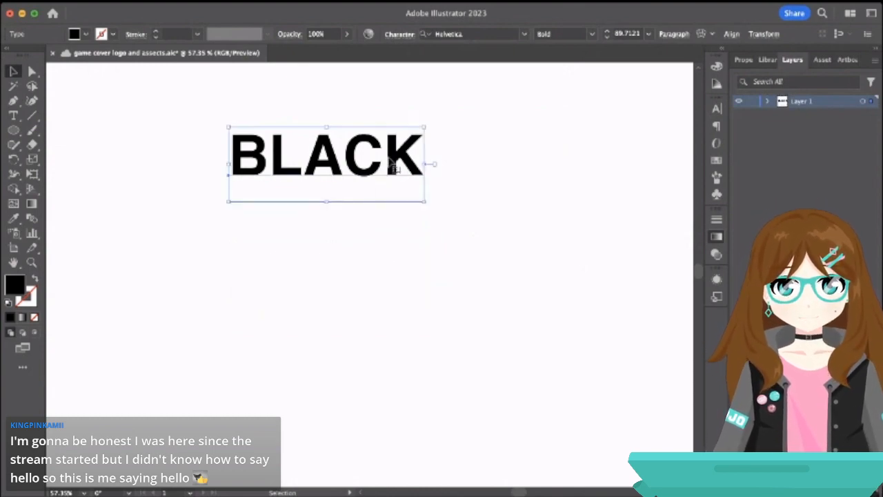
Try a gradient fill on the live "BLACK" text and a slightly offset duplicate over it, and undo the duplicate.
key("period")
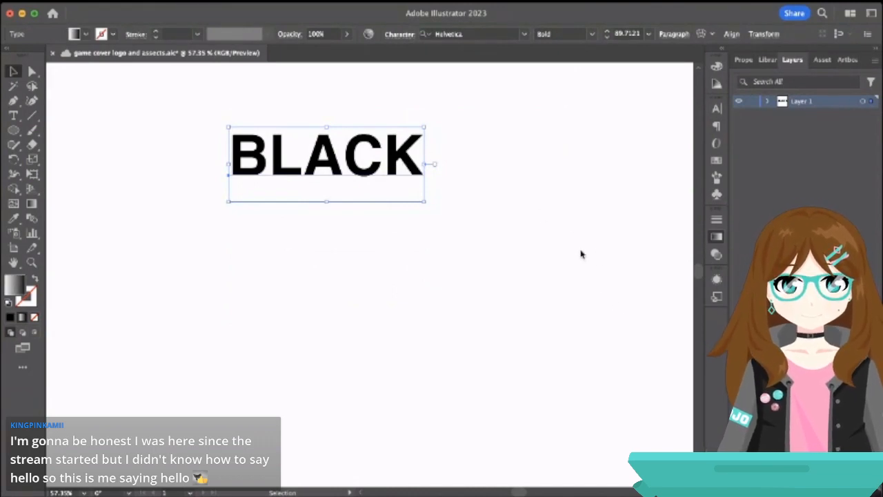
left_click_drag(416, 167, 437, 165)
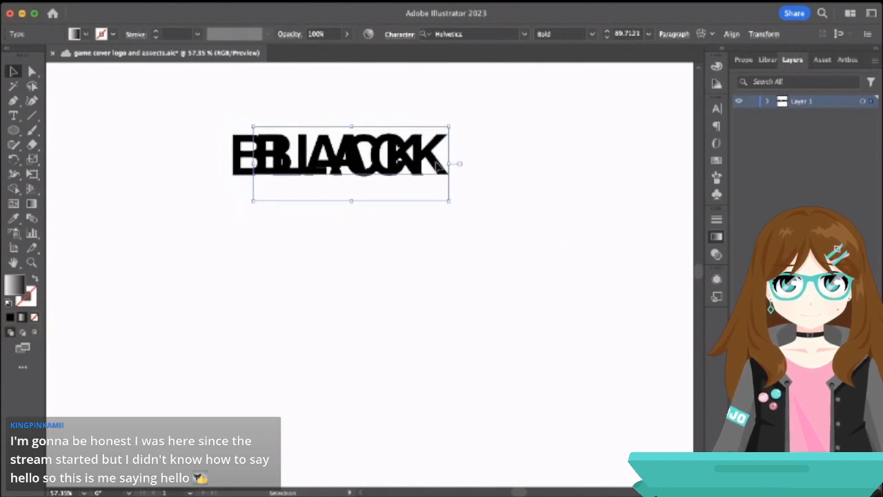
key("super+z")
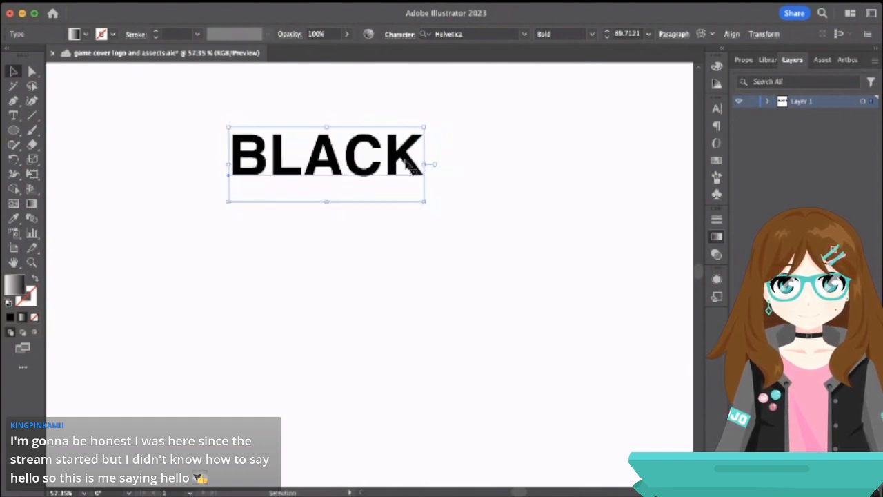
left_click_drag(407, 161, 411, 163)
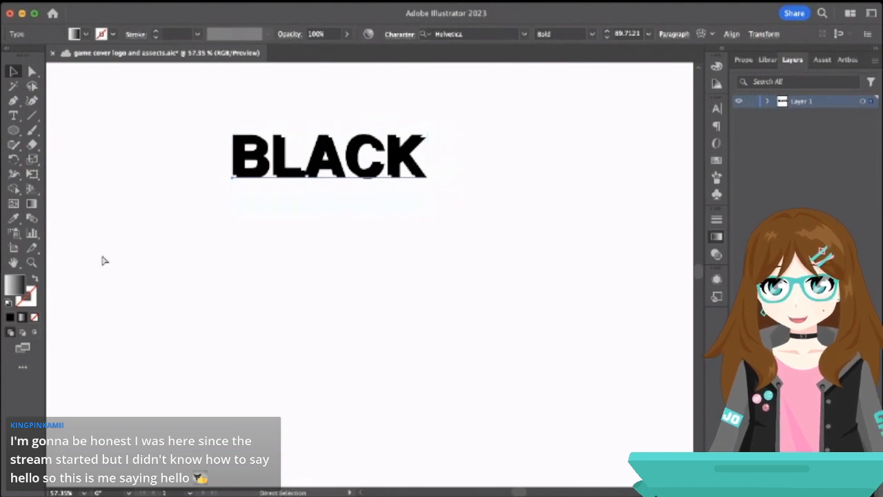
key("super+z")
Convert the "BLACK" text to outlines and fill the letter shapes with the white-to-black gradient.
key("shift+super+o")
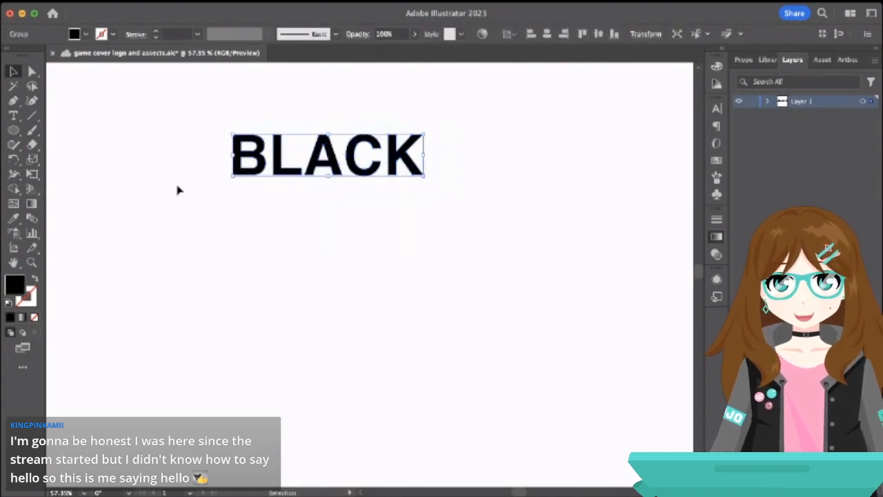
key("period")
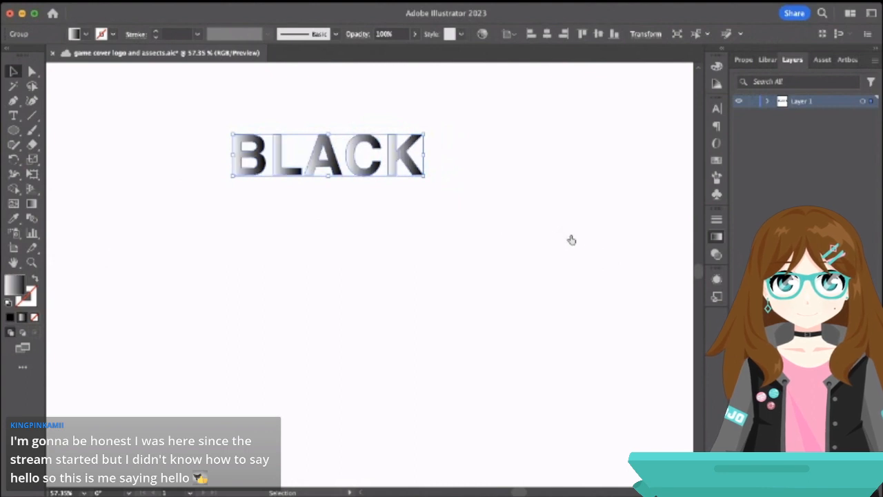
Turn the "BLACK" letters' gradient vertical, white at the top to black at the bottom, and try the white stop at 0% opacity before restoring 100%.
left_click(674, 198)
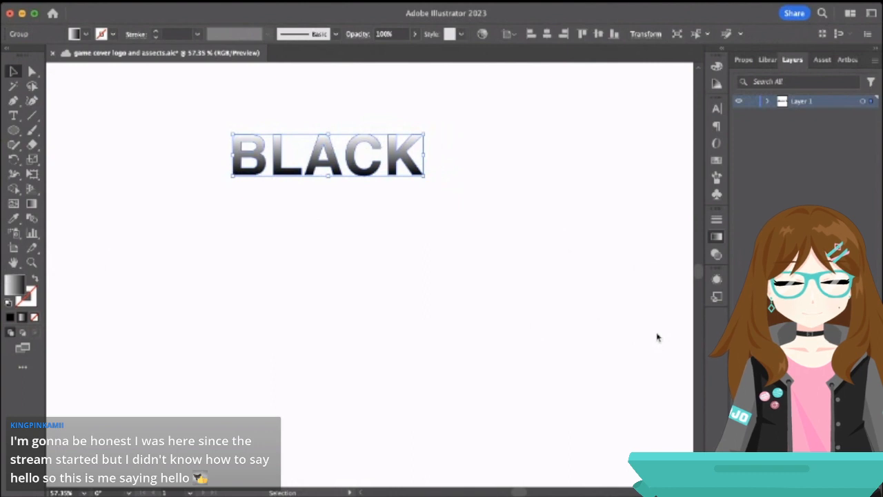
left_click(638, 336)
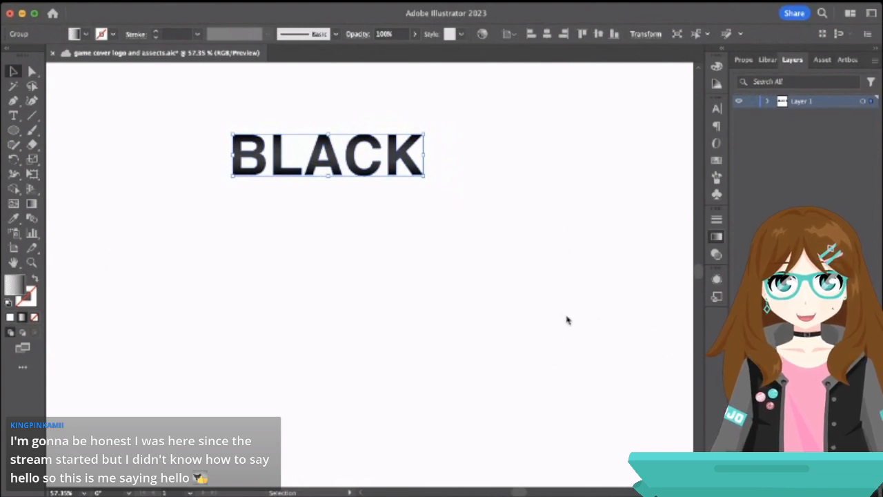
key("i")
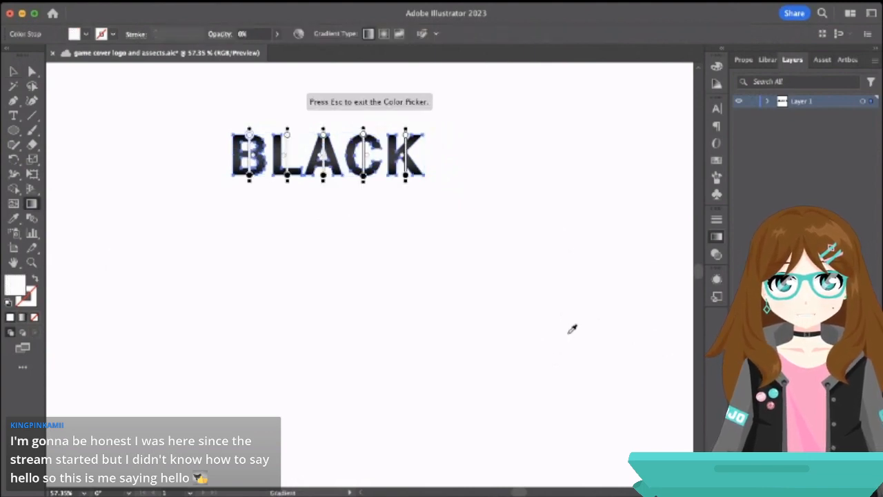
key("Escape")
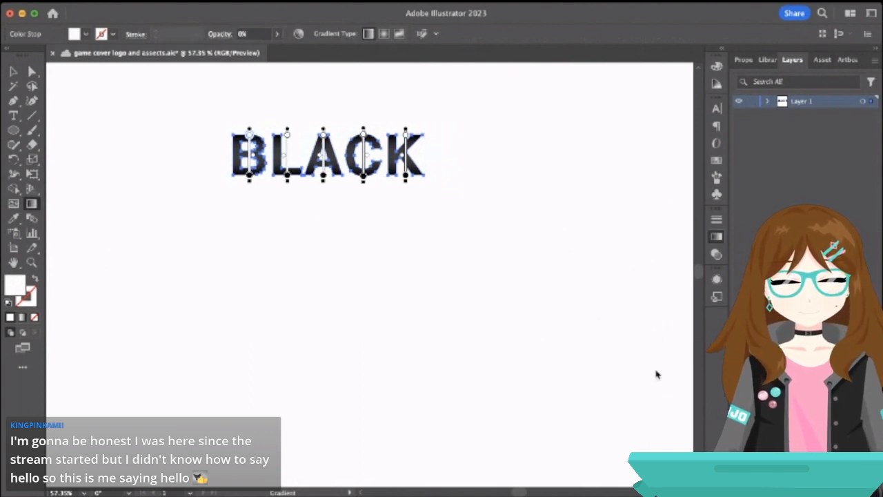
left_click(618, 364)
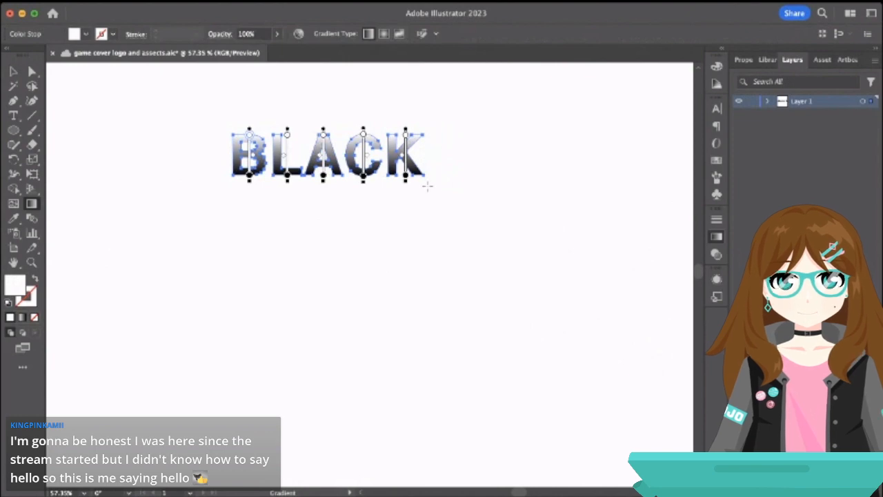
Shift the gradient's white stop to the middle of the letters and add a black stop at their upper edge.
left_click_drag(568, 315, 627, 313)
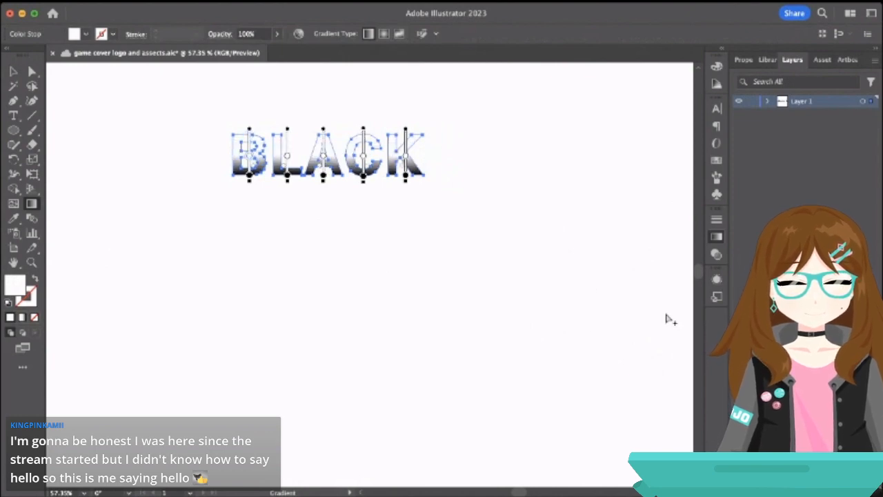
left_click(558, 318)
key("v")
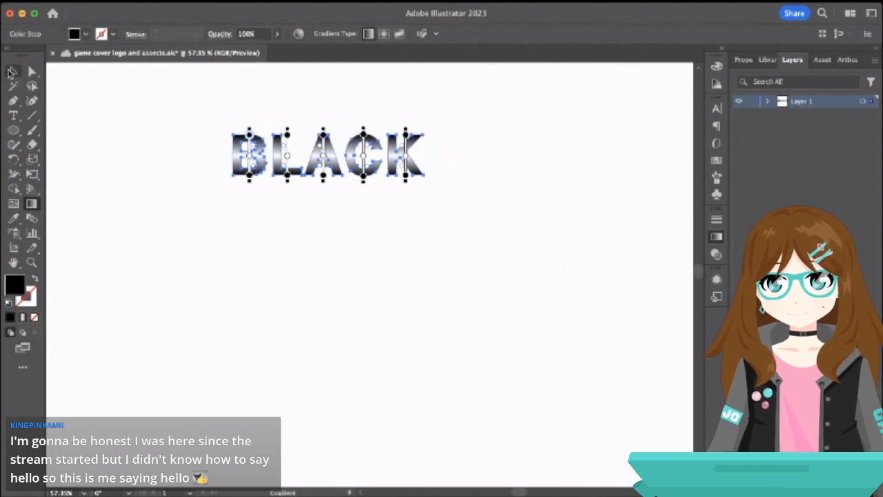
Move the gradient letters down off the plain black text and lower the opacity of their white middle stop.
left_click(118, 132)
left_click(247, 167)
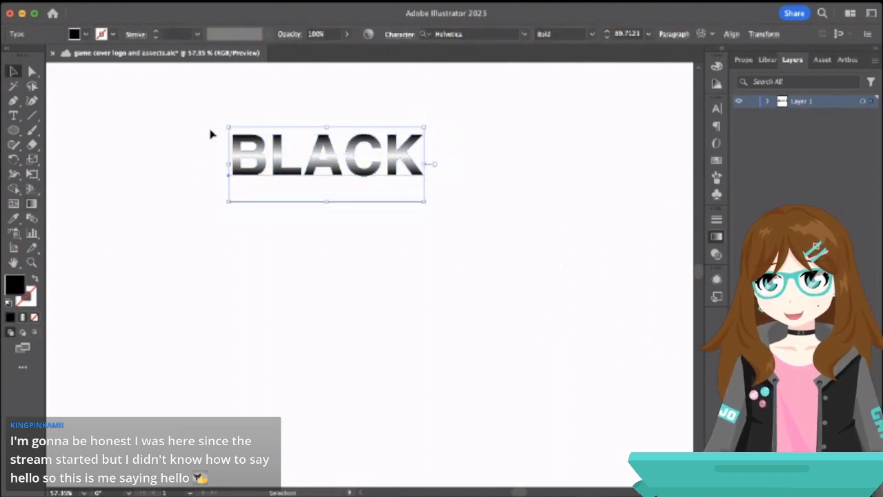
left_click(210, 131)
left_click_drag(274, 170, 255, 284)
left_click(267, 252)
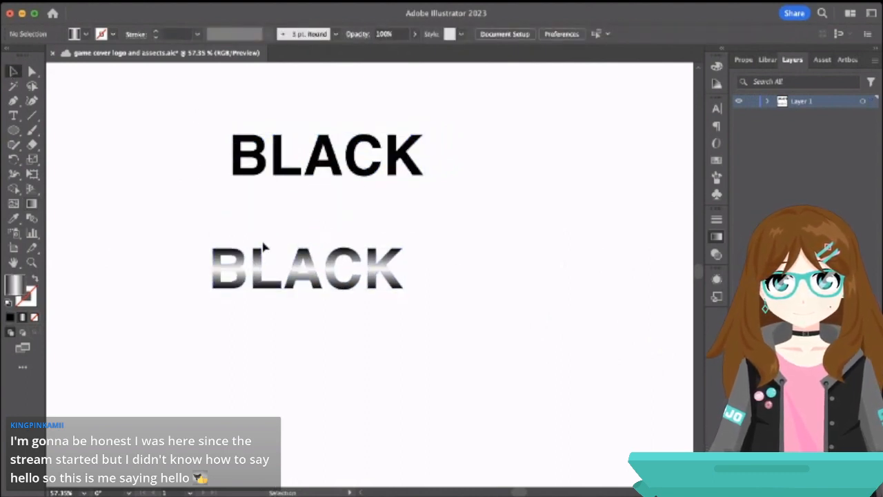
left_click(308, 276)
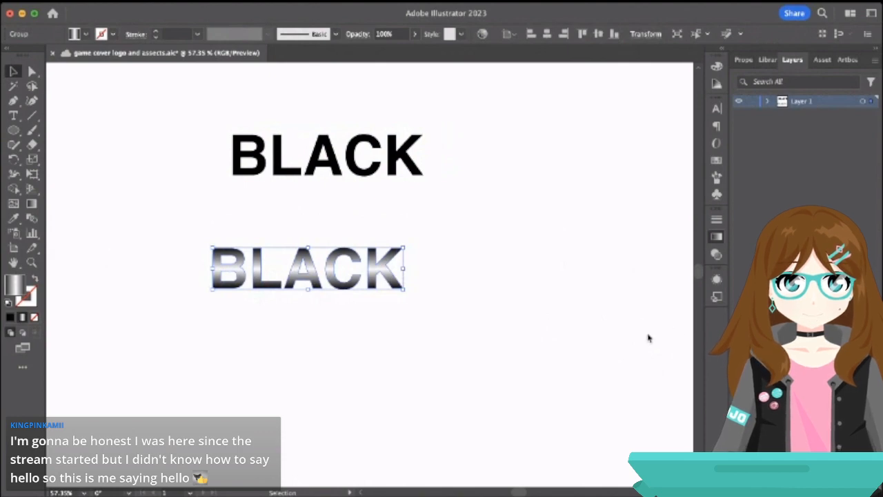
left_click(675, 421)
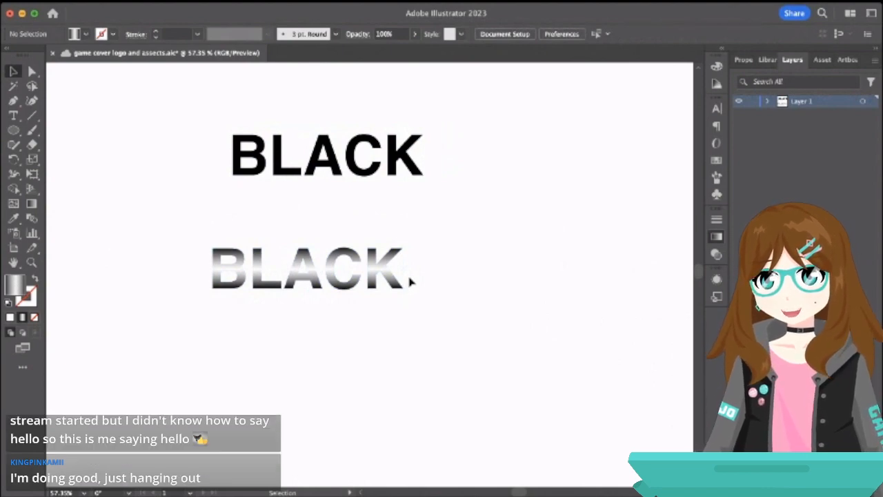
Line up the gradient word horizontally with the plain black "BLACK" text and place it close beneath it.
left_click_drag(409, 281, 375, 296)
left_click(395, 244)
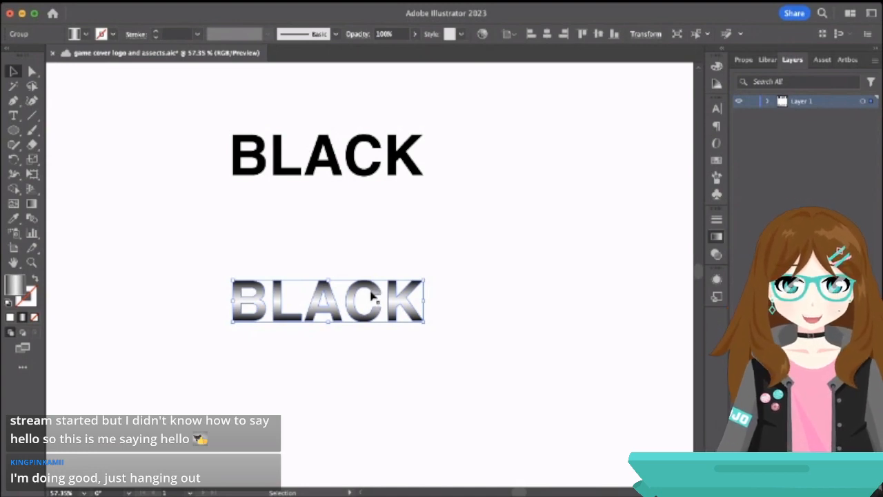
left_click_drag(371, 292, 370, 276)
left_click(374, 260)
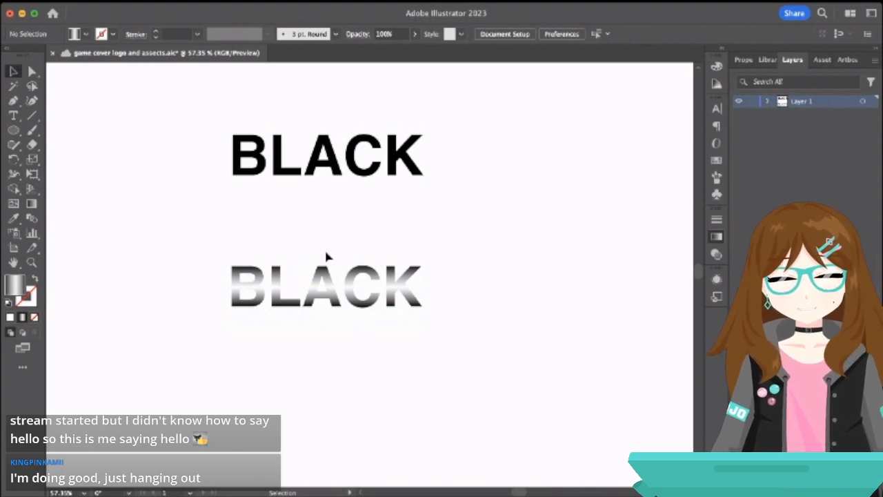
left_click_drag(327, 277, 327, 221)
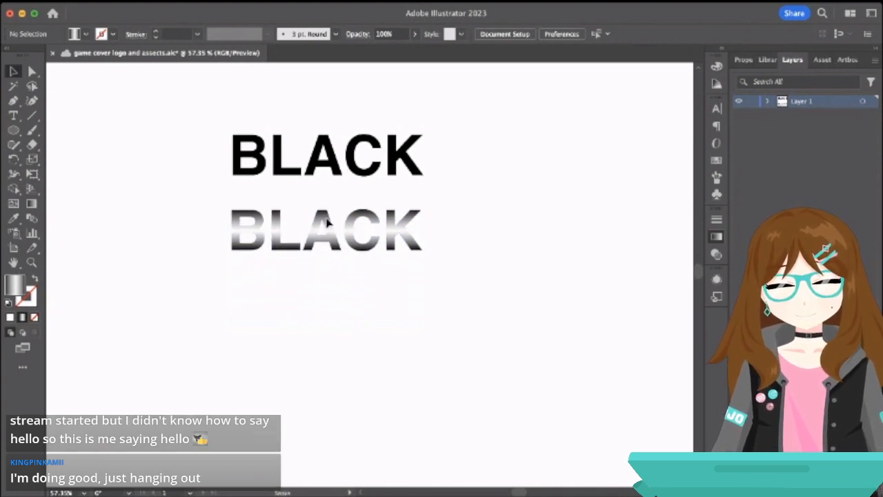
Move the plain black "BLACK" text straight down so it sits directly behind the gradient word.
left_click(308, 170)
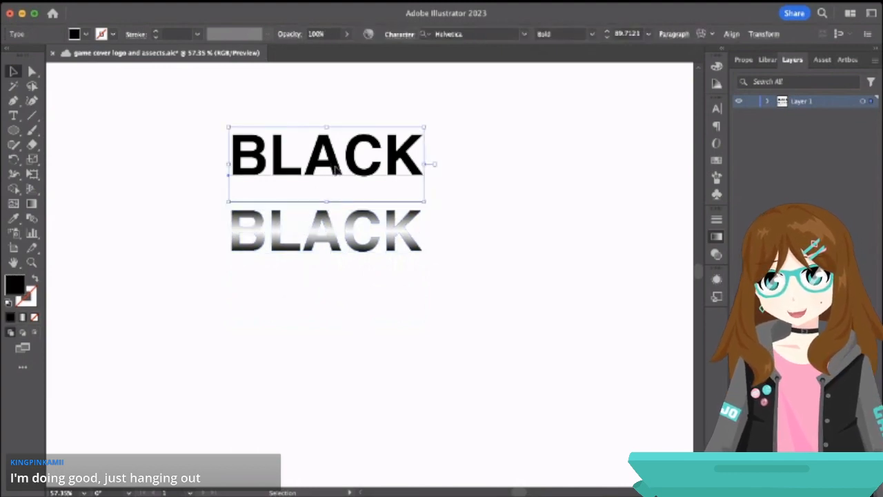
left_click_drag(335, 173, 335, 243)
left_click(238, 195)
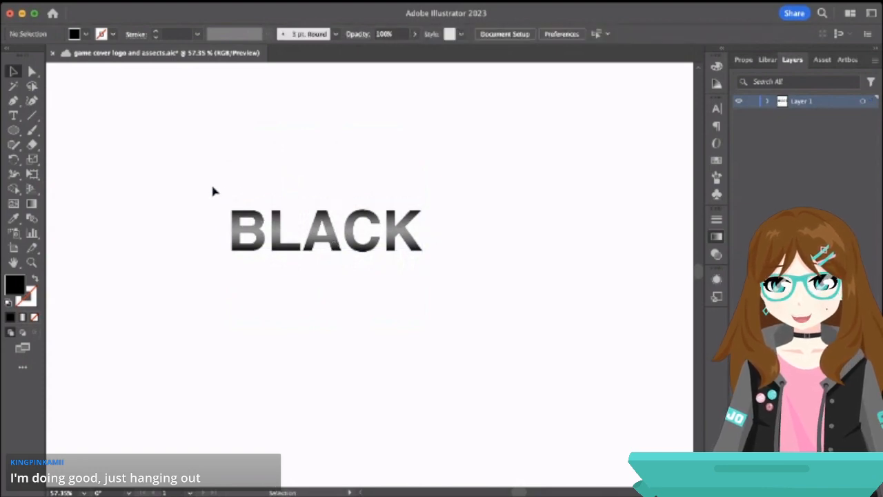
left_click_drag(214, 191, 457, 257)
left_click(418, 290)
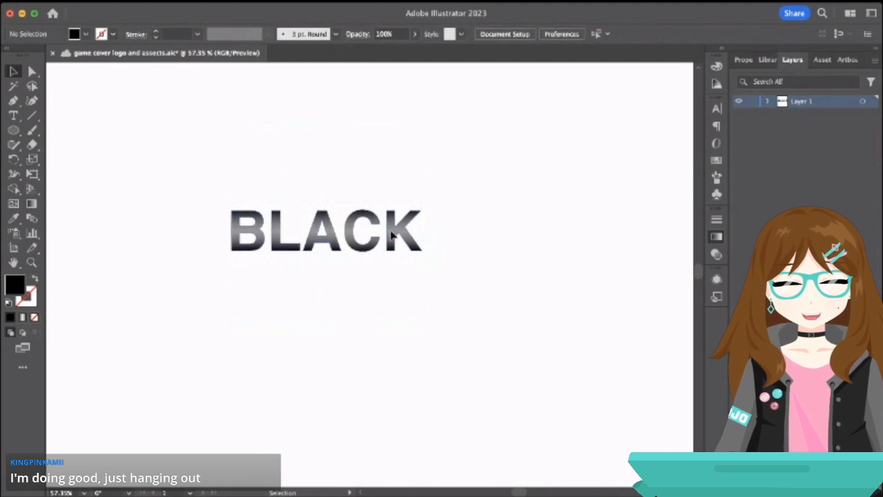
Separate the two words by moving the gradient "BLACK" up above the plain black text, leaving nothing selected.
left_click_drag(391, 236, 389, 153)
left_click(455, 191)
left_click(402, 235)
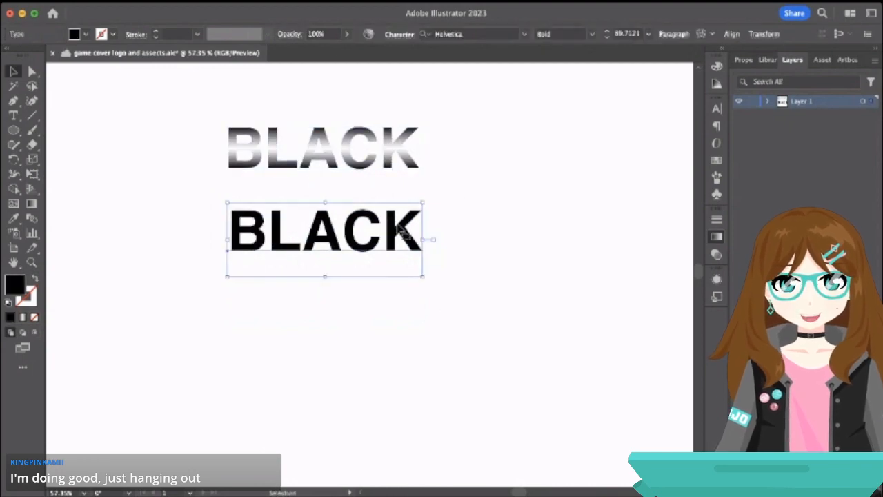
left_click(391, 300)
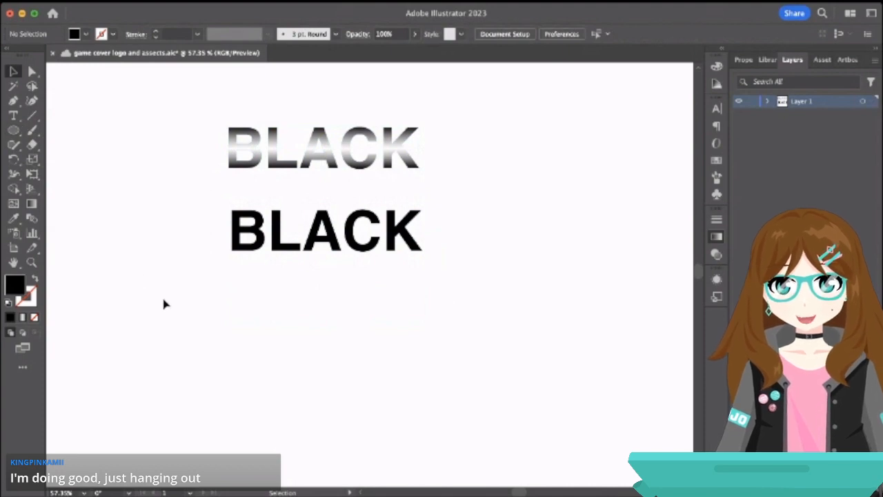
Move the faded dragon reference image 643.png up beside the two "BLACK" words and deselect it.
left_click(13, 100)
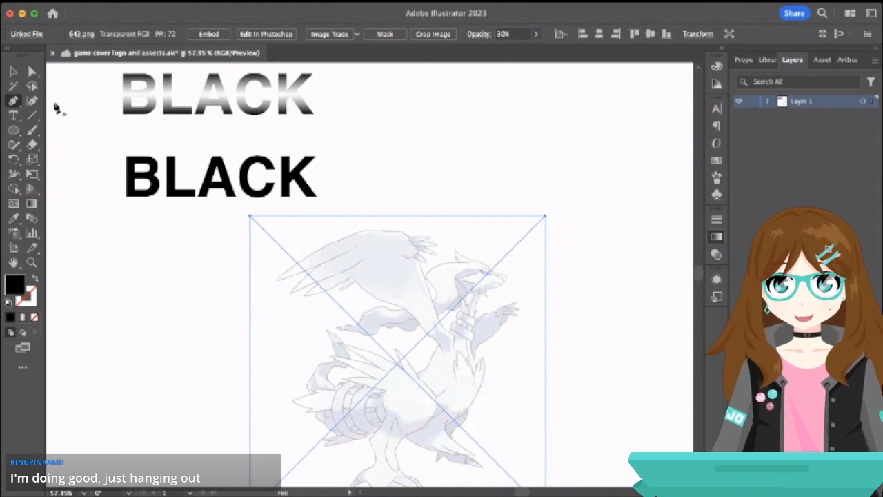
key("a")
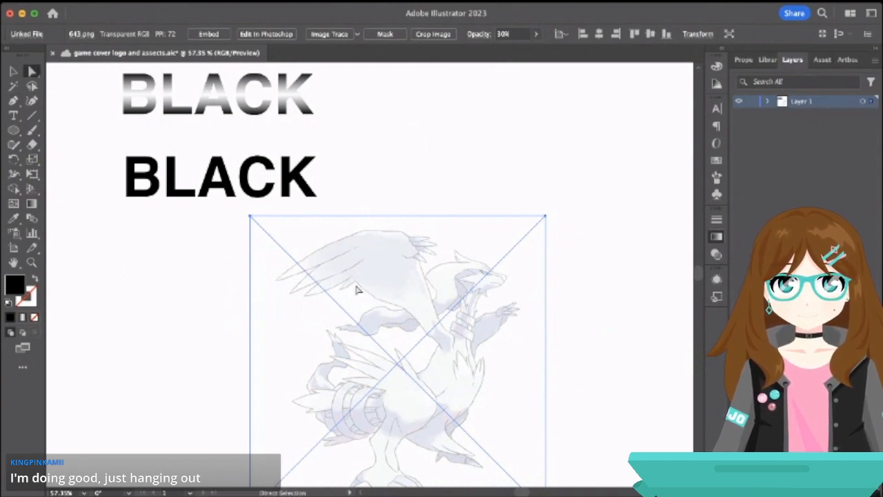
left_click_drag(390, 320, 487, 170)
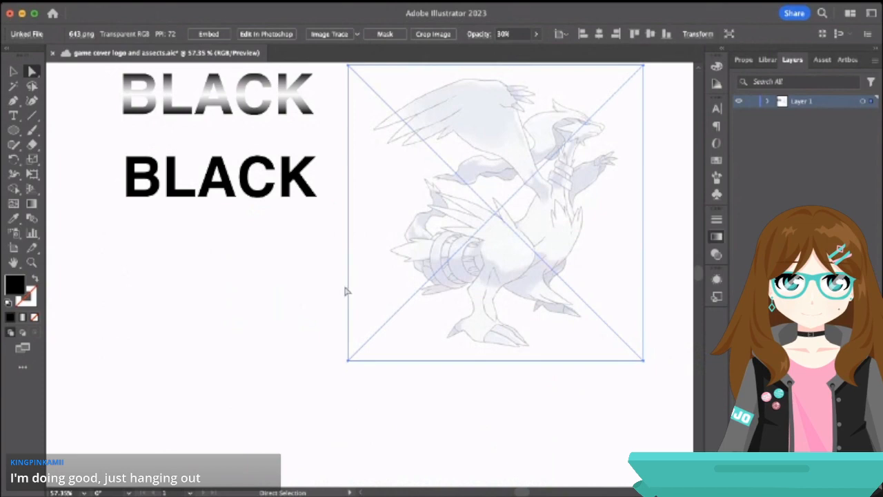
left_click(428, 396)
Trace the dragon's head with the Pen tool as a black straight-edged shape through the chin, snout, brow, crest tip and neck.
scroll(335, 311, "right", 5)
scroll(335, 311, "up", 1)
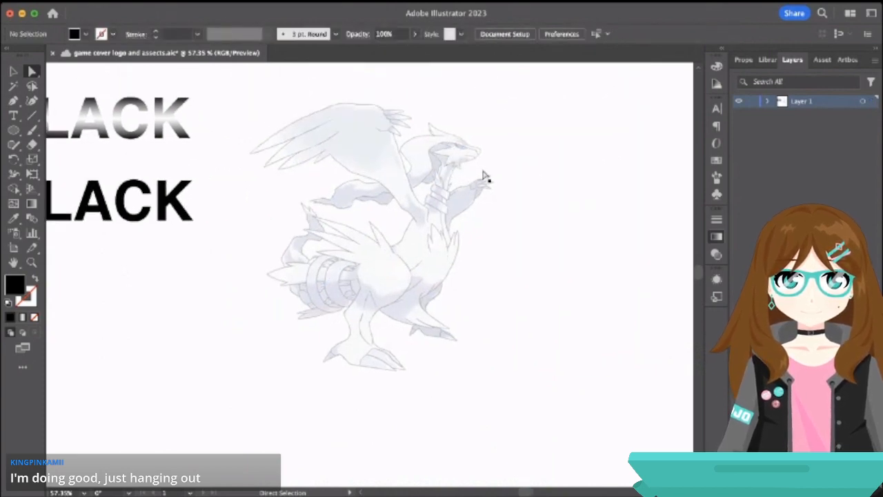
scroll(373, 223, "up", 3)
scroll(373, 223, "up", 3)
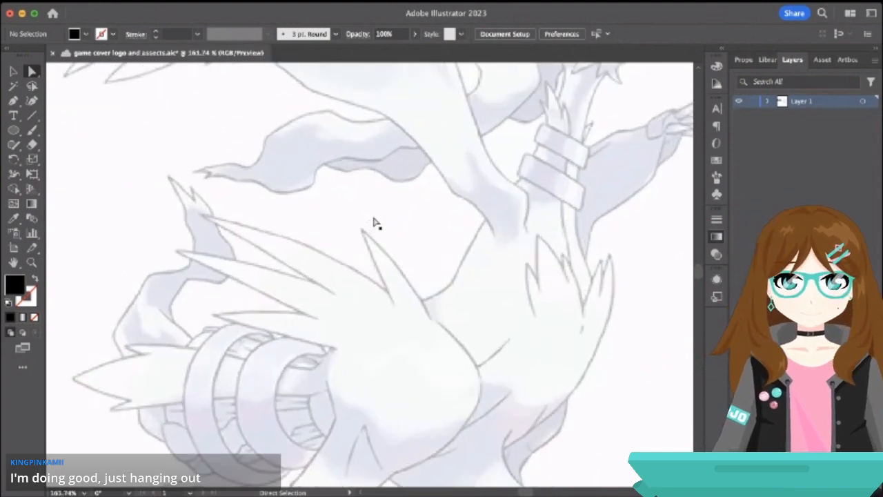
scroll(373, 223, "up", 2)
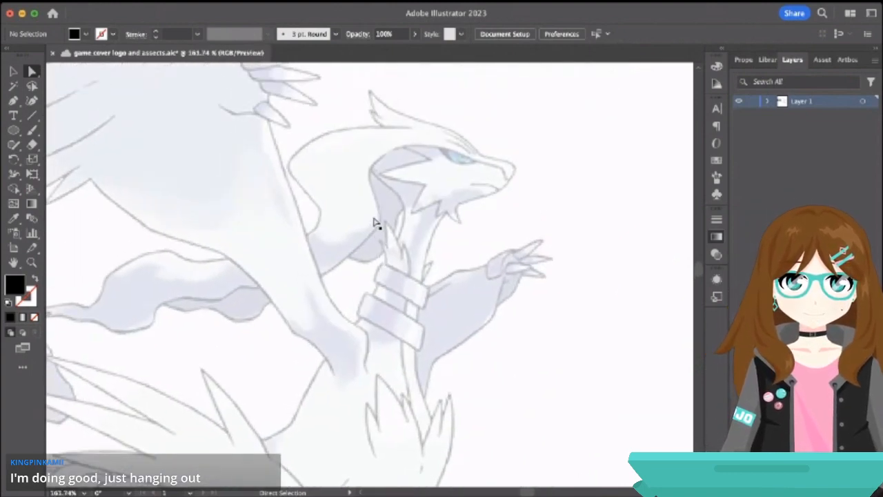
scroll(374, 223, "down", 7)
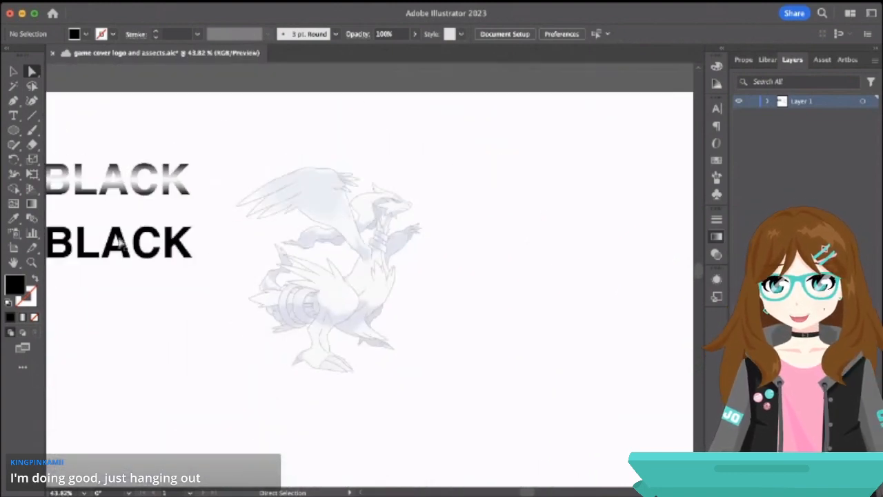
left_click(13, 101)
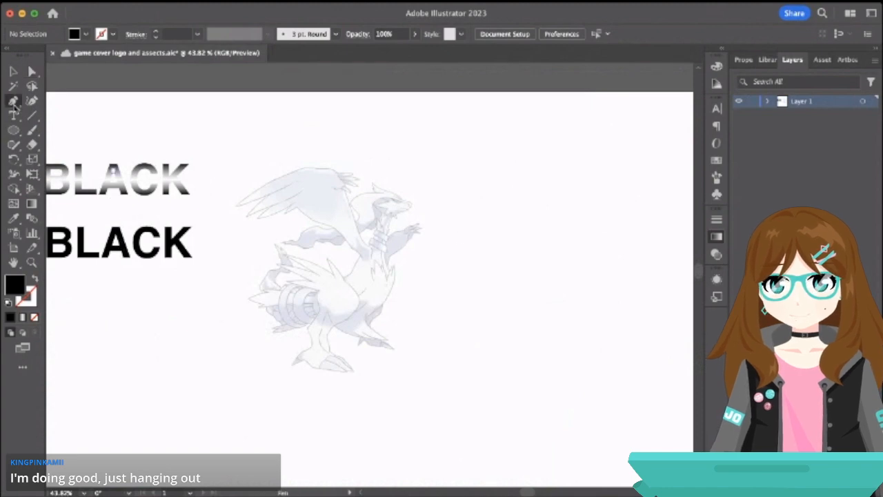
scroll(407, 211, "up", 6)
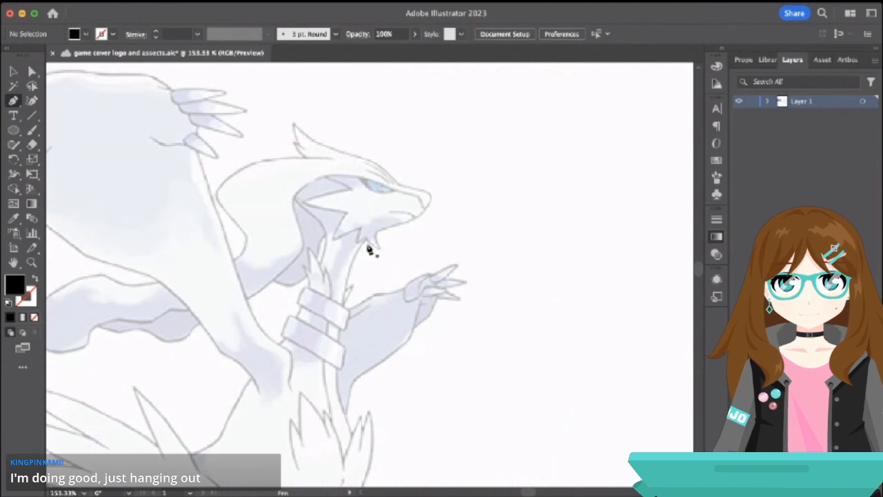
left_click(366, 238)
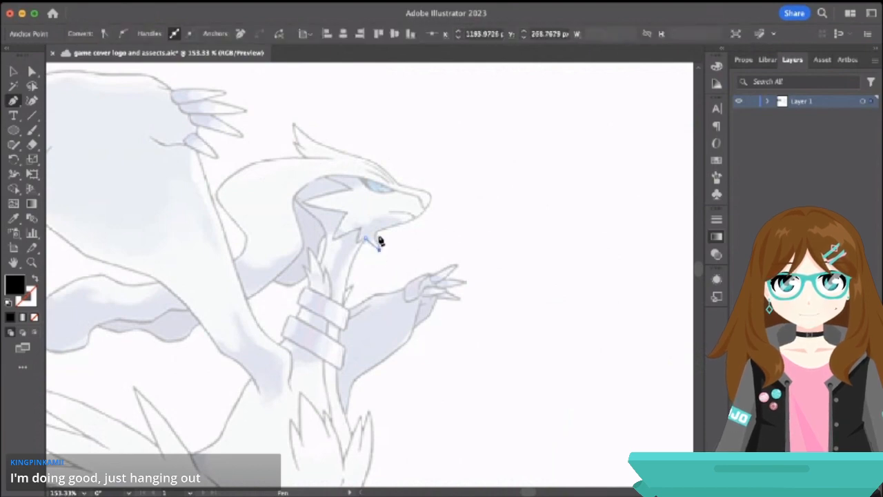
left_click_drag(369, 239, 433, 201)
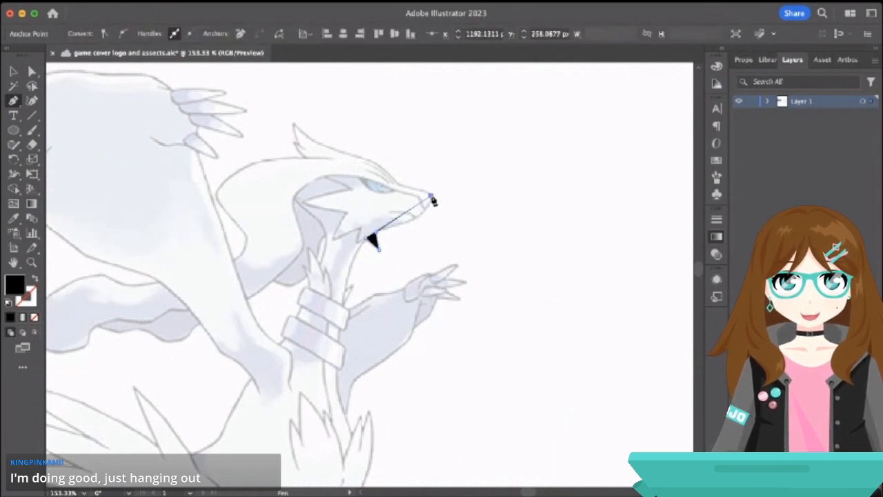
left_click(394, 183)
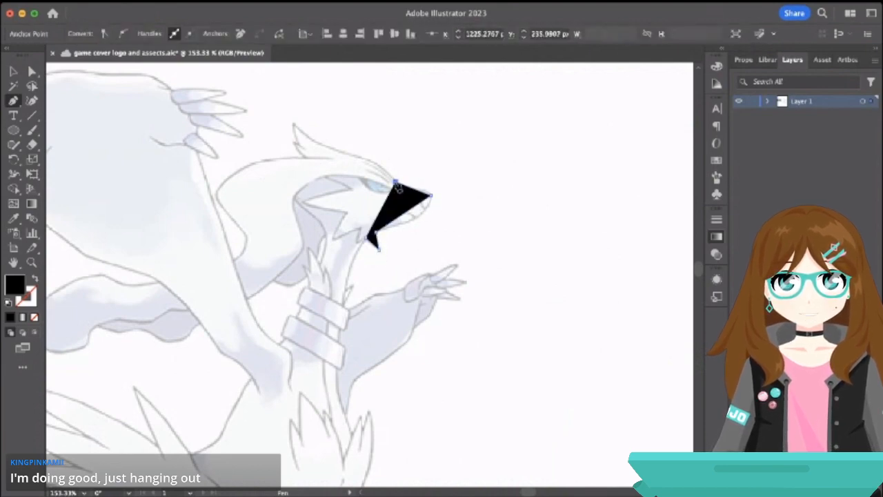
left_click(293, 125)
left_click(304, 157)
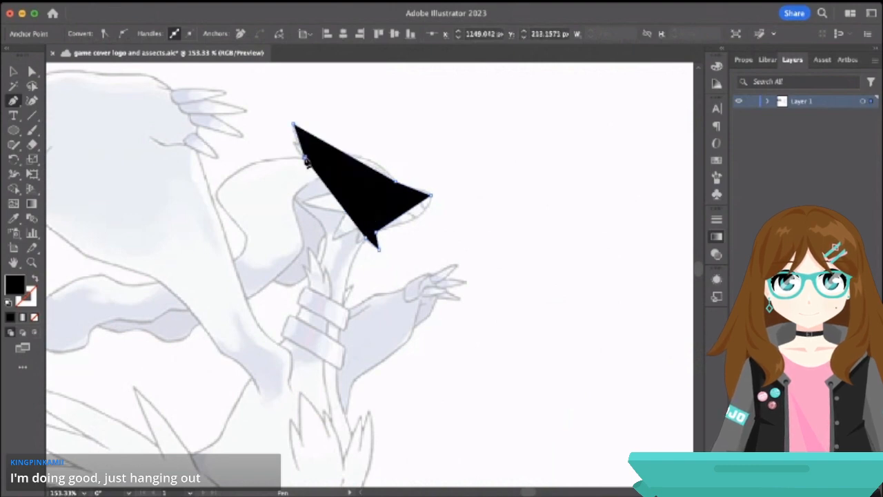
left_click(326, 238)
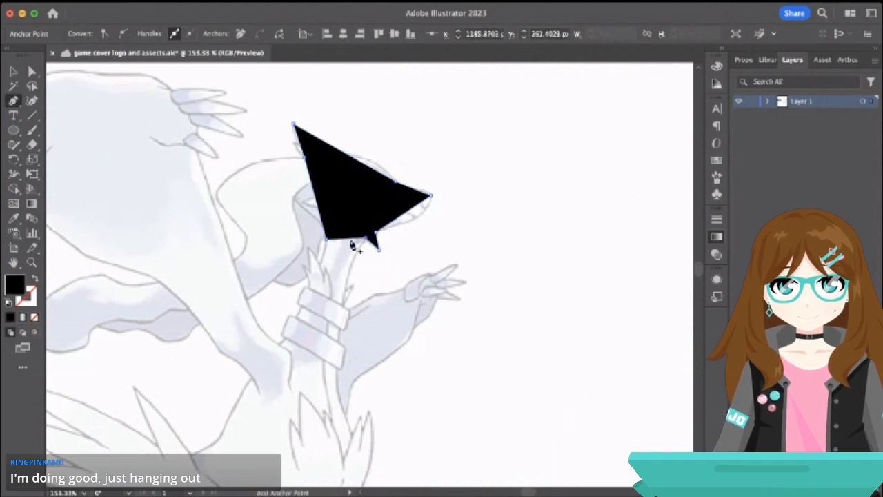
Bend the dragon head's straight edges into curves along the reference's neck, lower jaw, brow, crest and back of the head.
left_click(348, 247)
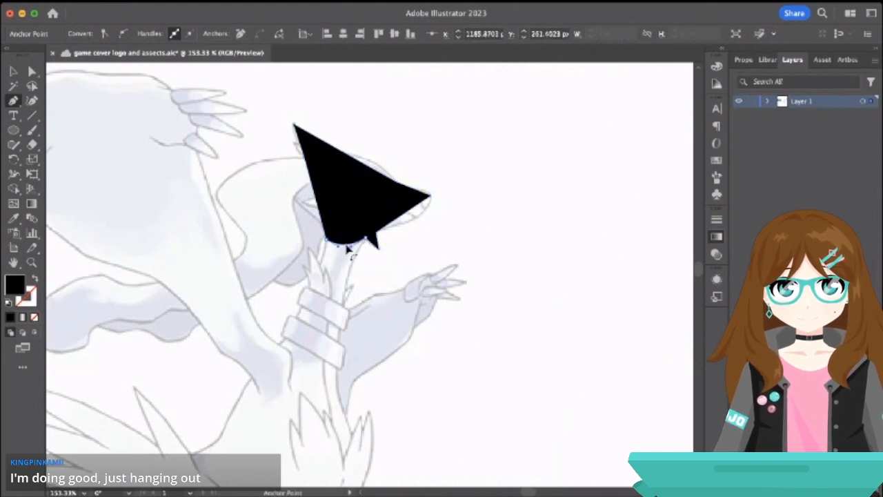
left_click(408, 222)
left_click(432, 213)
left_click_drag(374, 170, 373, 163)
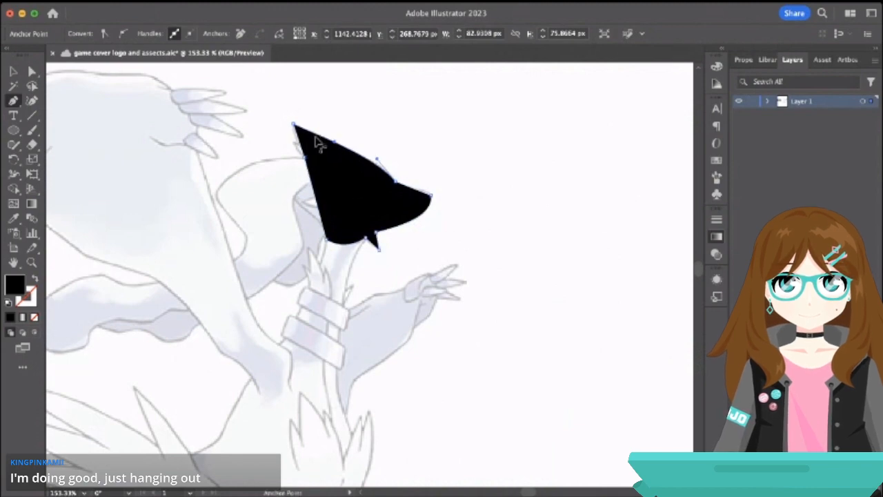
left_click_drag(315, 135, 313, 141)
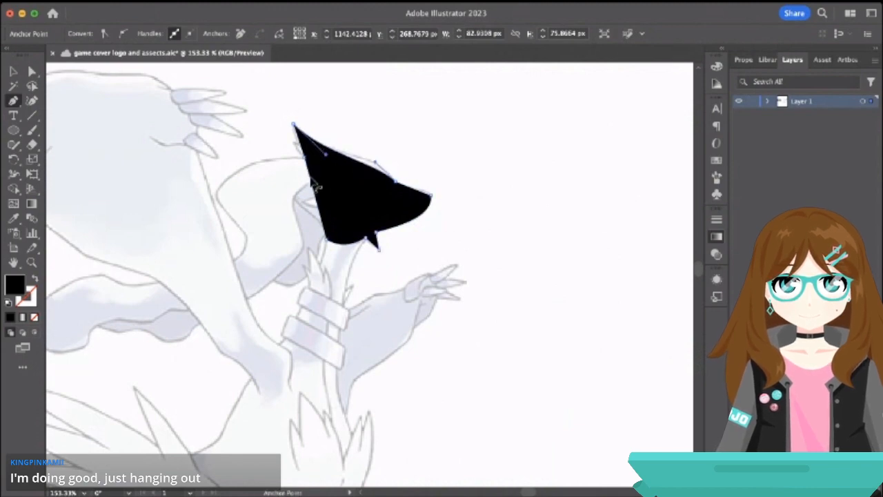
left_click_drag(316, 177, 295, 196)
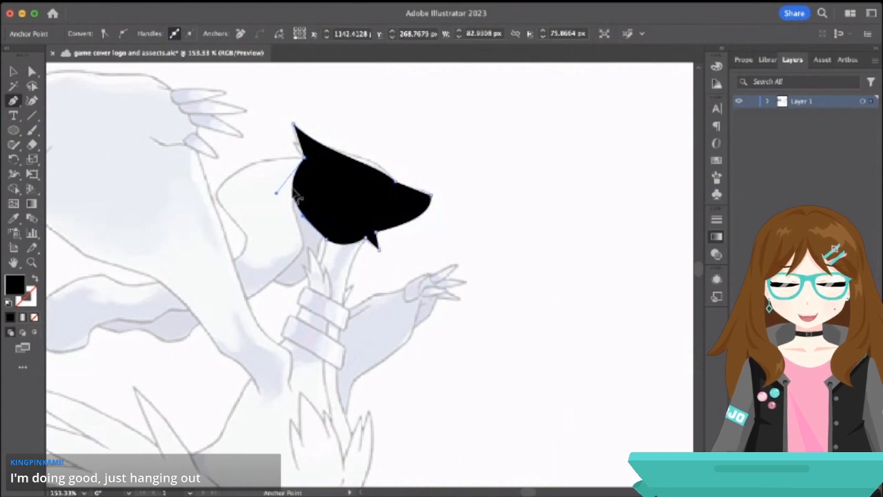
Move the black dragon head shape off the reference image into the empty area below the two "BLACK" words.
left_click(12, 71)
left_click(493, 159)
left_click(391, 208)
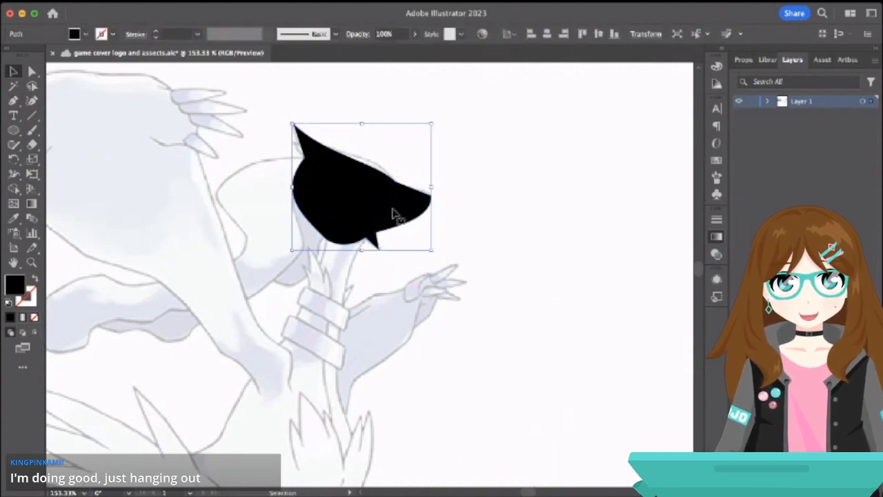
scroll(391, 208, "down", 5)
left_click_drag(392, 208, 122, 376)
scroll(202, 209, "left", 5)
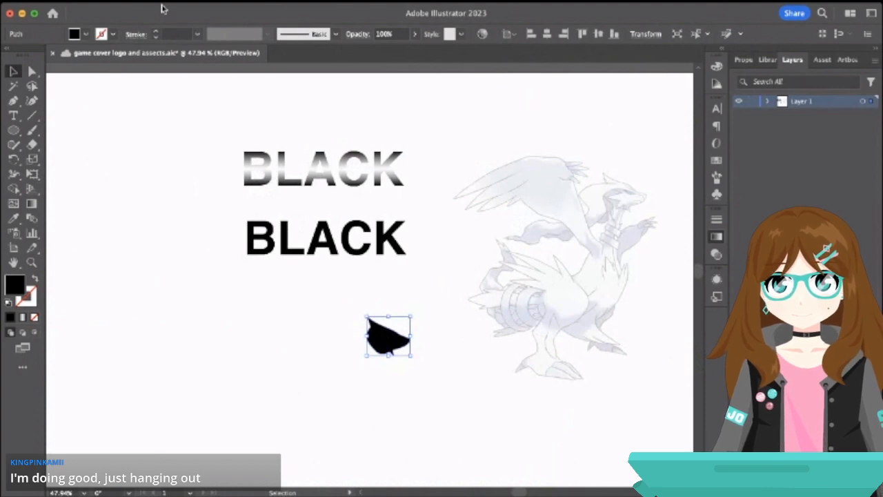
Flip the head shape horizontally, scale it down and overlap it with the upper-left corner of the plain "BLACK" word's B.
left_click(310, 61)
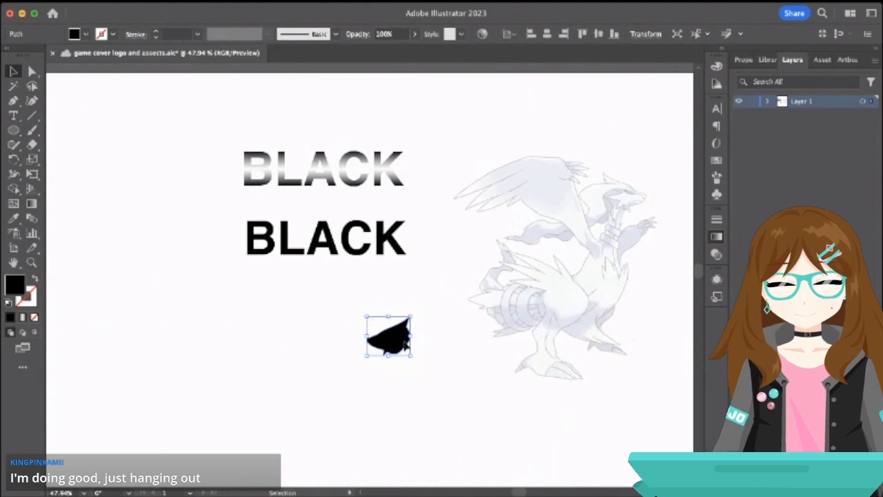
left_click_drag(394, 338, 241, 223)
scroll(242, 223, "up", 4, "alt")
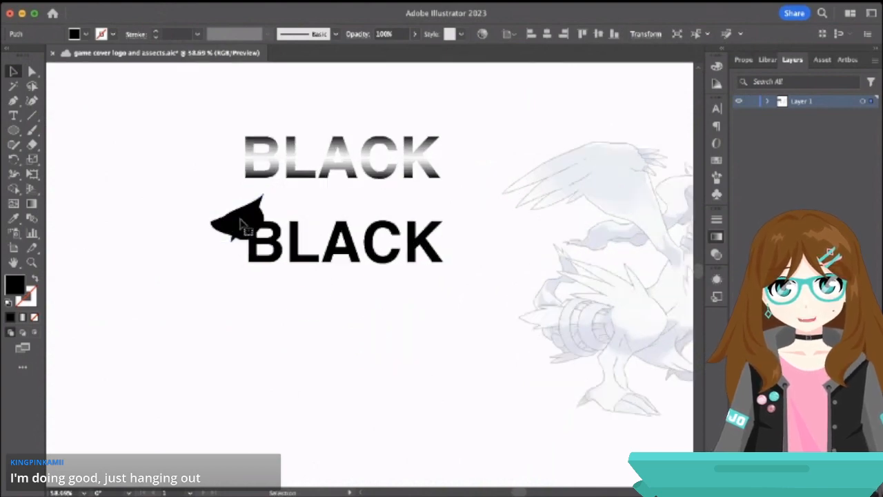
left_click_drag(282, 178, 262, 200)
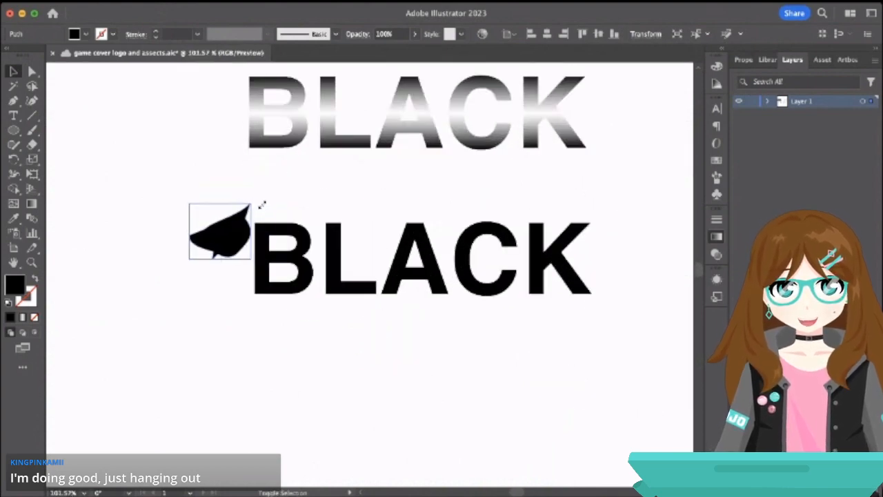
left_click_drag(236, 240, 272, 240)
left_click(207, 213)
left_click(248, 299)
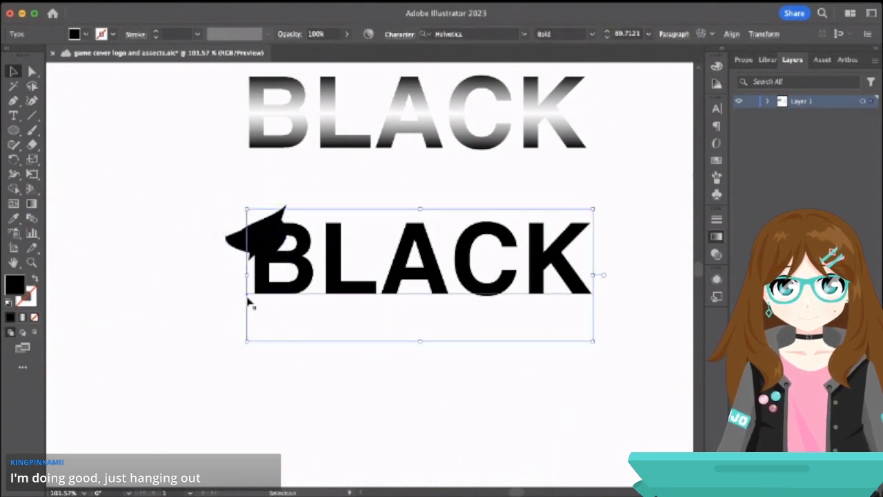
scroll(248, 300, "down", 3)
left_click(245, 353)
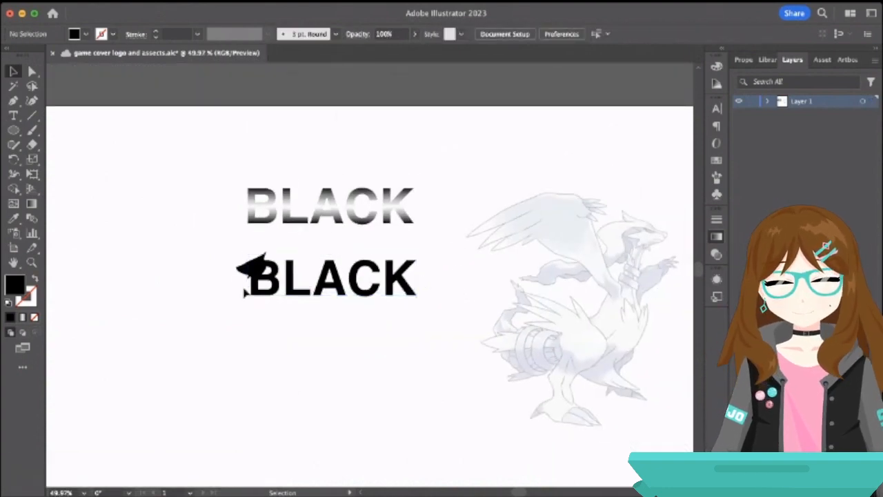
Duplicate the plain "BLACK" text below the original, and undo a trial placement of the dragon head on the gradient word.
left_click(310, 284)
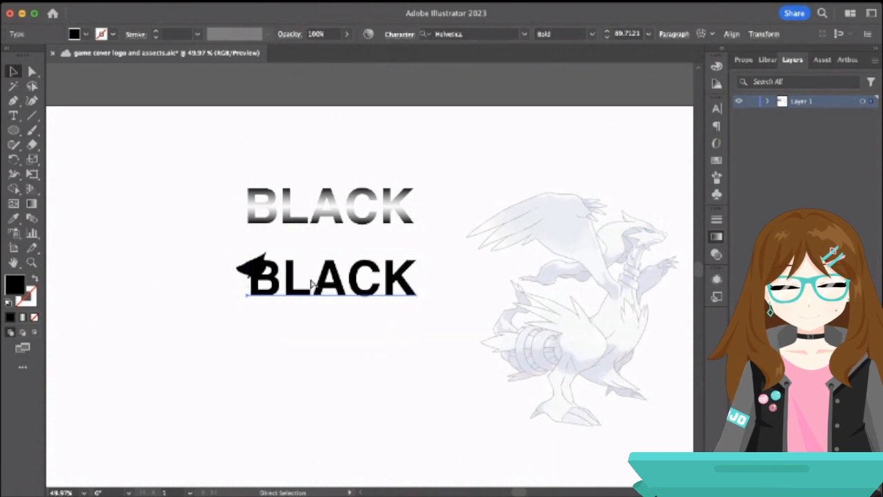
left_click_drag(310, 283, 336, 273)
left_click_drag(394, 293, 373, 385)
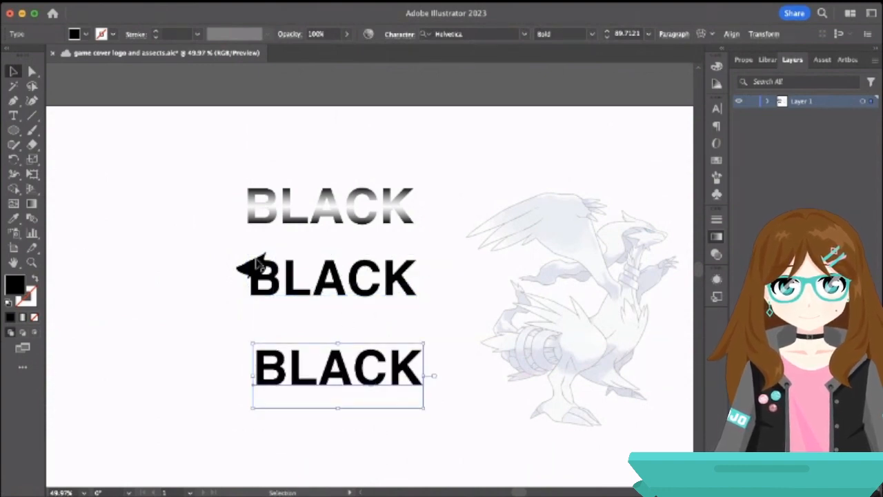
left_click_drag(256, 262, 256, 193)
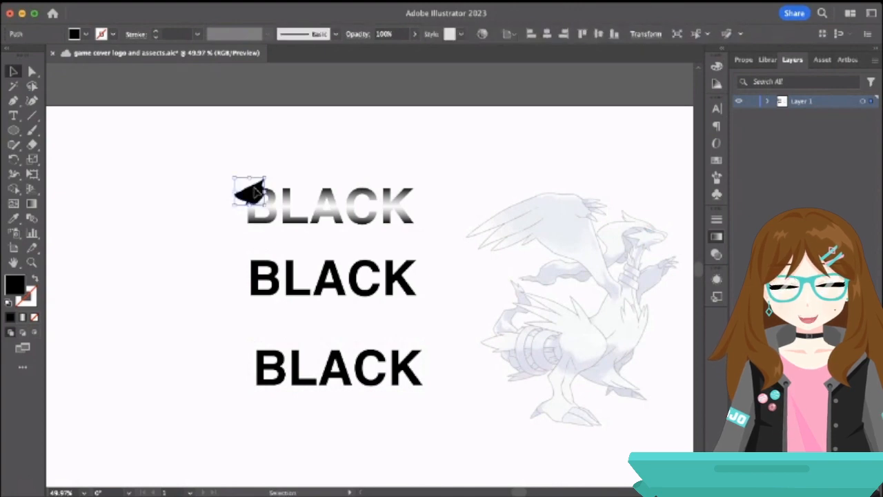
key("super+z")
left_click(210, 379)
Change the lowest "BLACK" text's font to Montserrat Black and shift the word to the left.
left_click(327, 378)
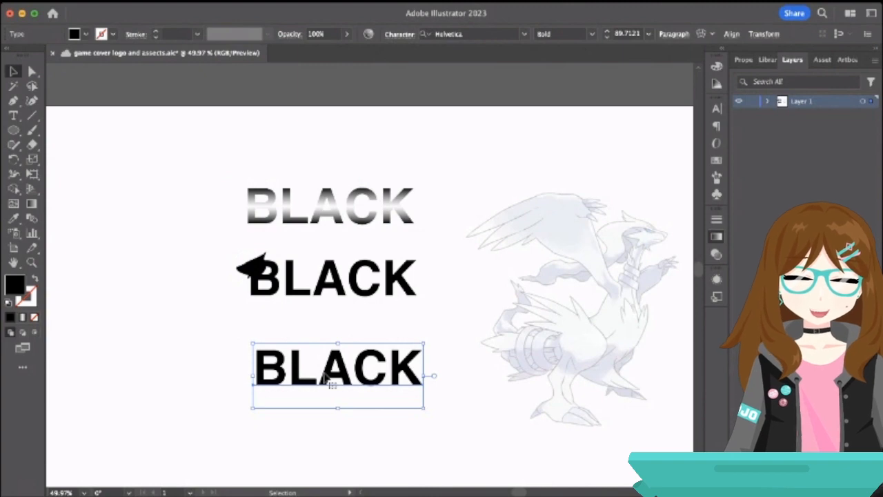
double_click(324, 372)
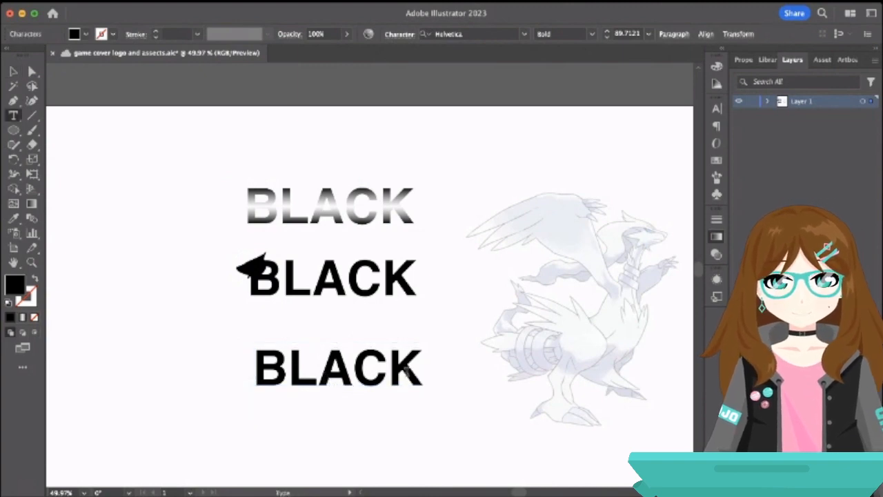
key("ctrl+a")
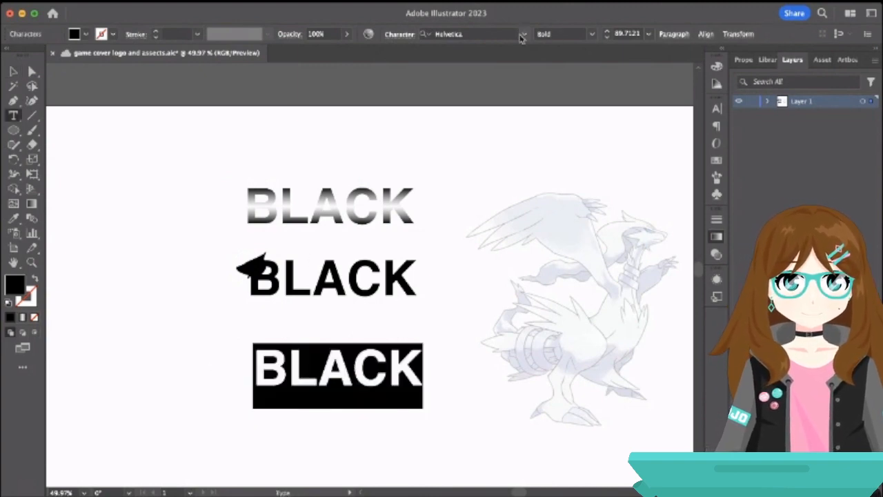
left_click(527, 36)
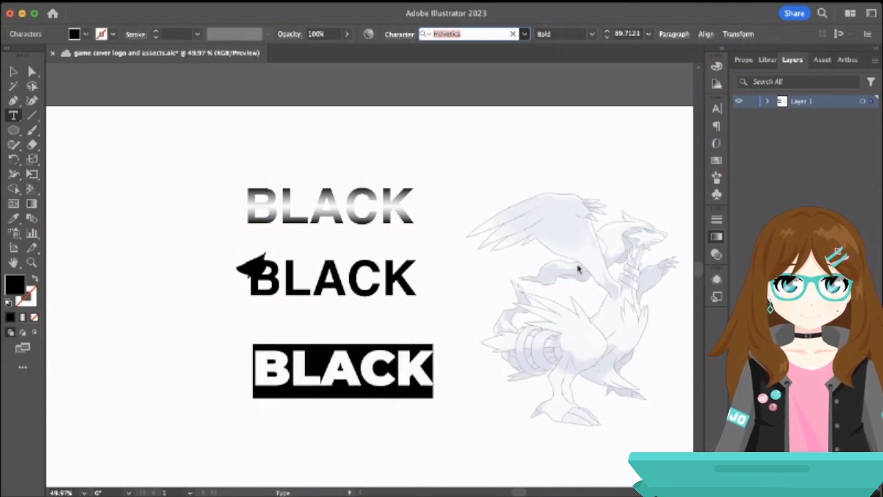
left_click(578, 269)
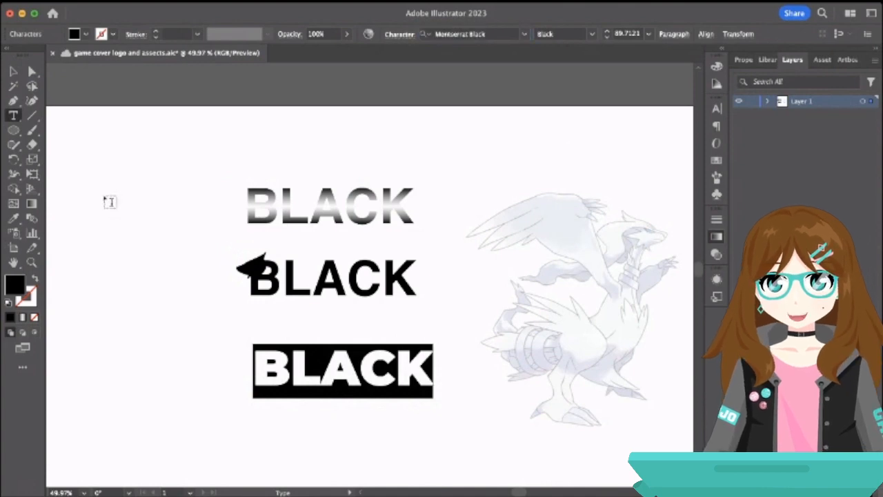
left_click(11, 69)
left_click(402, 389)
left_click_drag(393, 379, 324, 376)
double_click(254, 369)
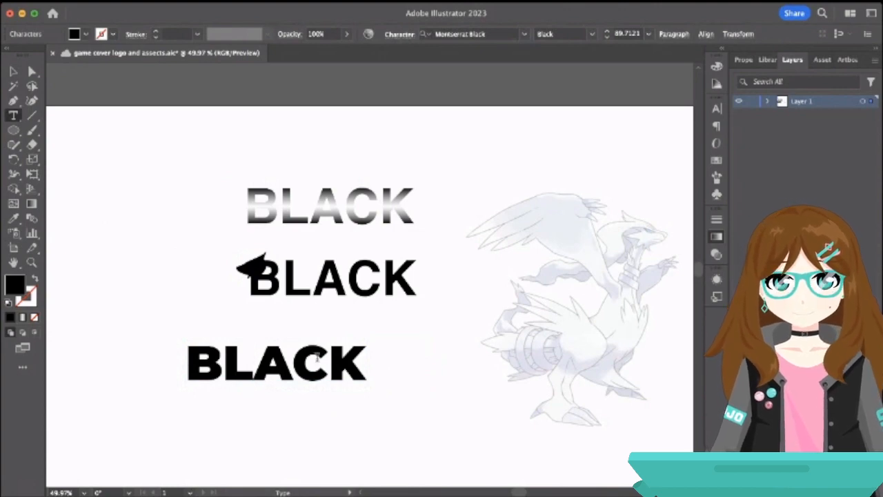
key("ctrl+a")
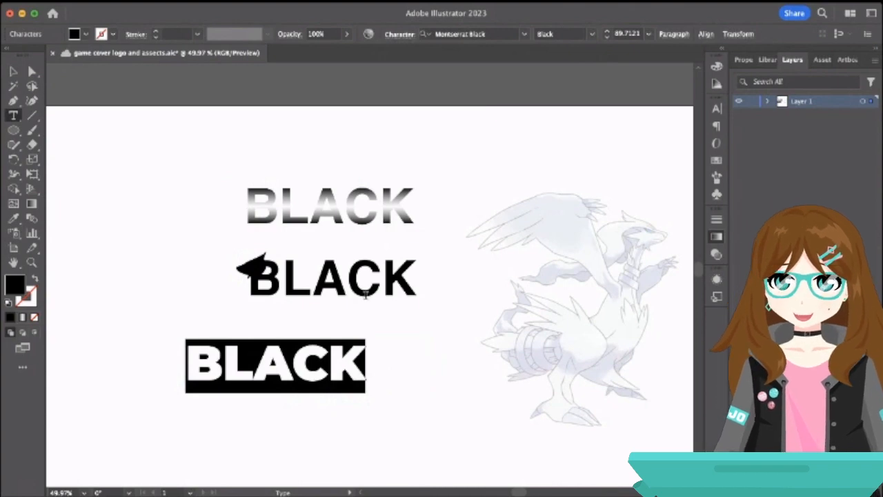
left_click(12, 70)
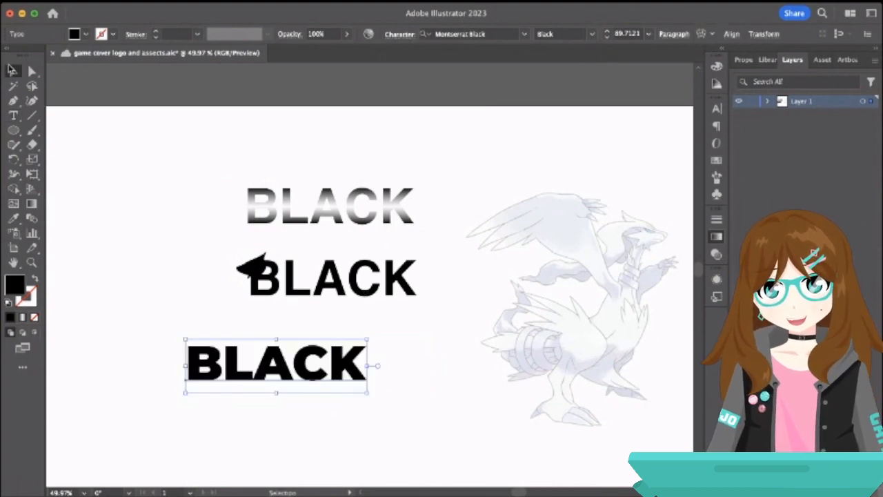
left_click(102, 187)
Copy and paste the Montserrat Black word and align the copy directly over the original.
left_click(211, 352)
key("ctrl+c")
key("ctrl+v")
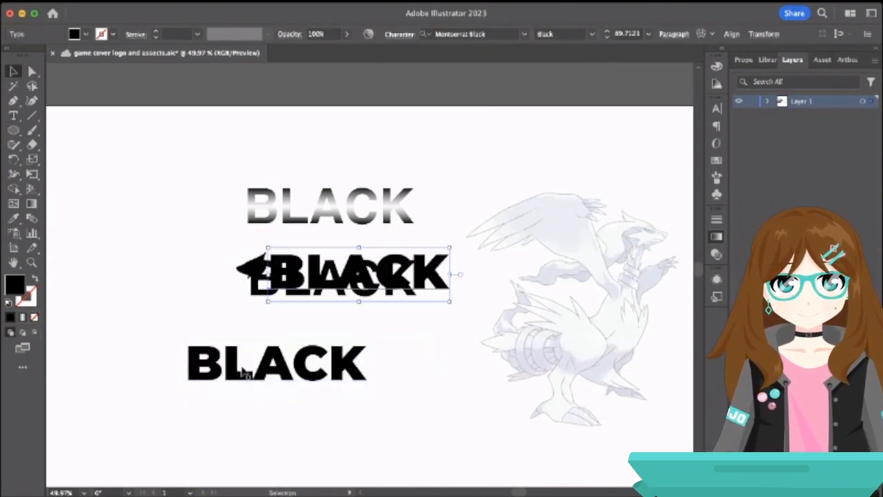
left_click_drag(418, 279, 335, 367)
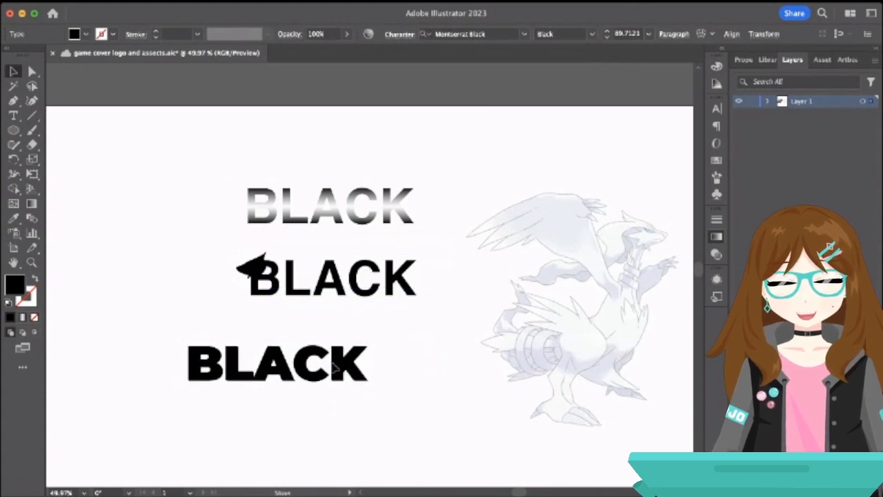
Give the front copy of the Montserrat "BLACK" word a 4 pt stroke and color the stroke gray.
left_click(156, 32)
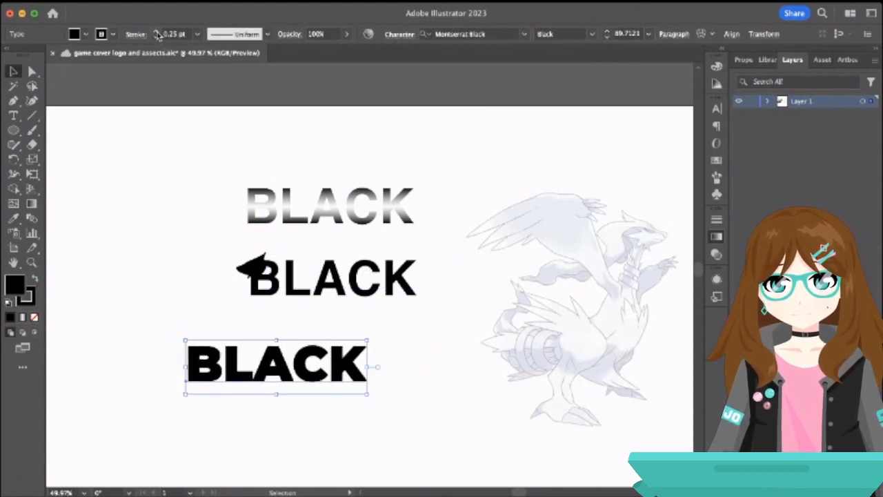
left_click(156, 32)
left_click(156, 32)
left_click(156, 32)
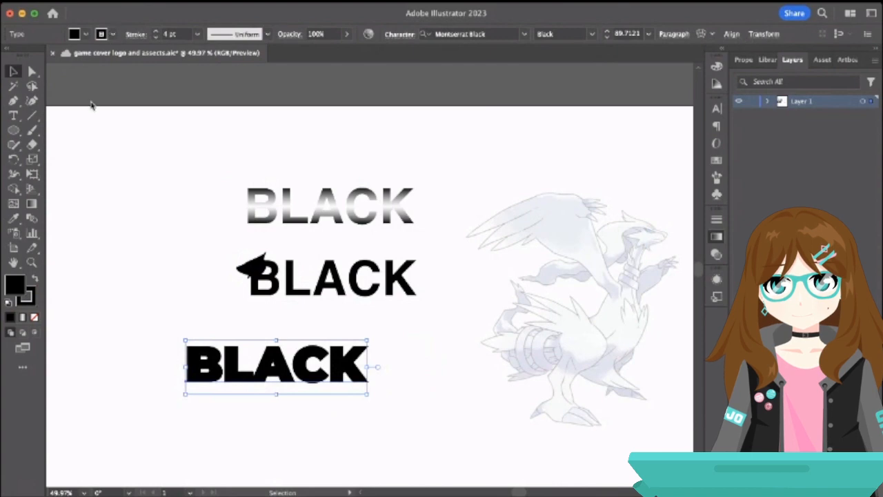
left_click(61, 95)
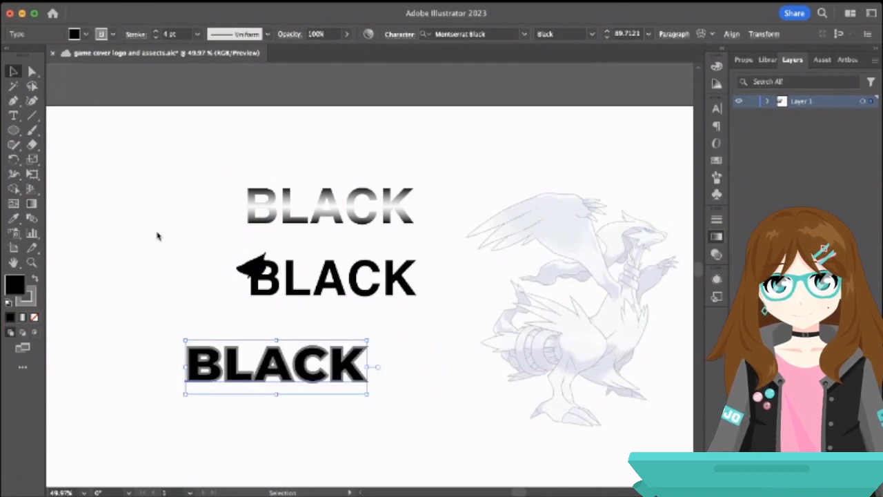
Thicken the gray stroke to 13 pt and send the outlined copy behind the plain black word, leaving nothing selected.
left_click(155, 32)
left_click(156, 32)
left_click(156, 32)
left_click(156, 32)
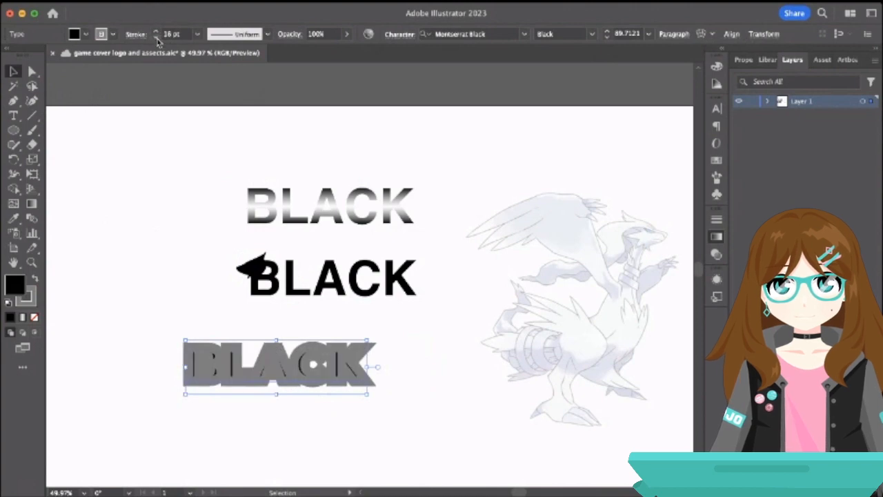
left_click(157, 37)
left_click(157, 37)
left_click(156, 37)
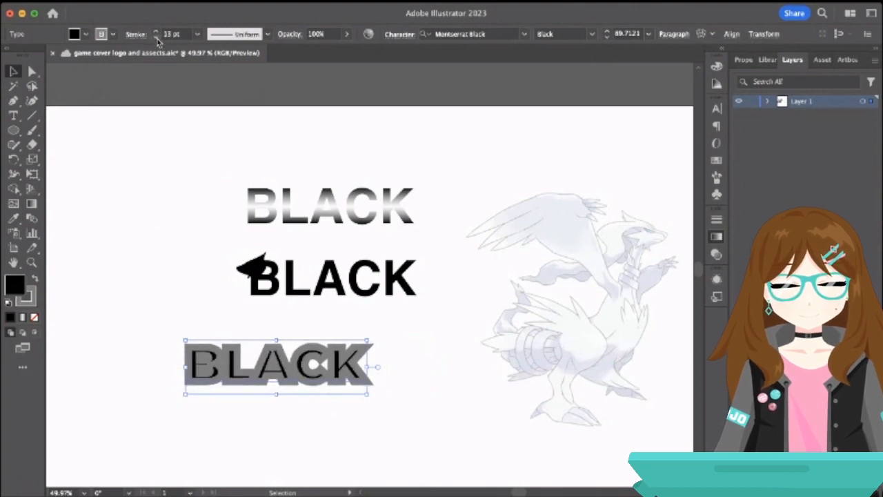
left_click(128, 196)
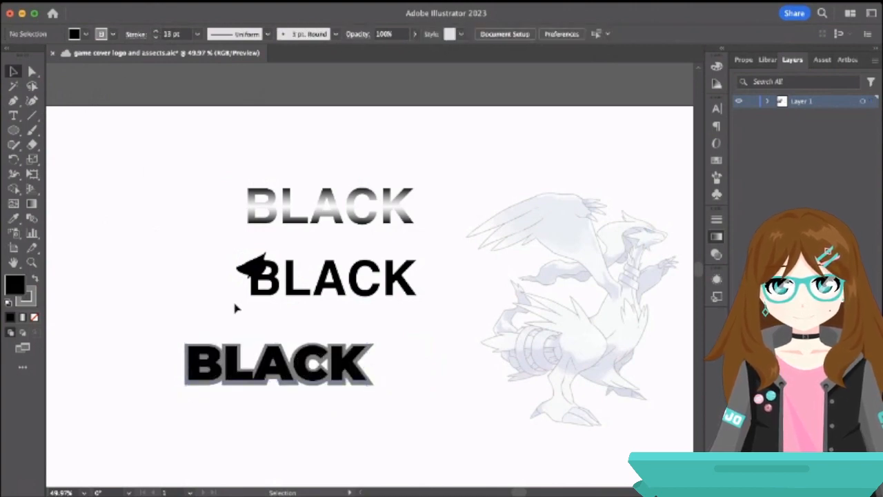
Move the dragon head shape down onto the upper-left corner of the outlined "BLACK" word's B and deselect it.
scroll(274, 376, "up", 4)
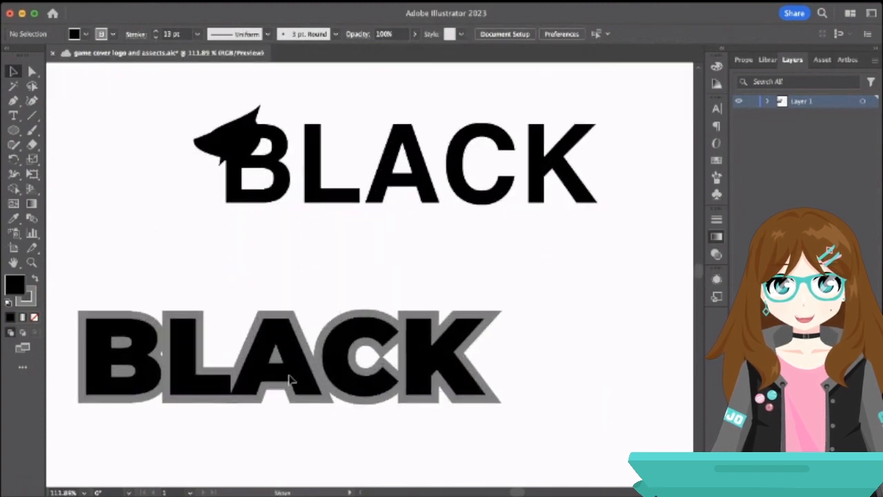
left_click(290, 373)
left_click(193, 282)
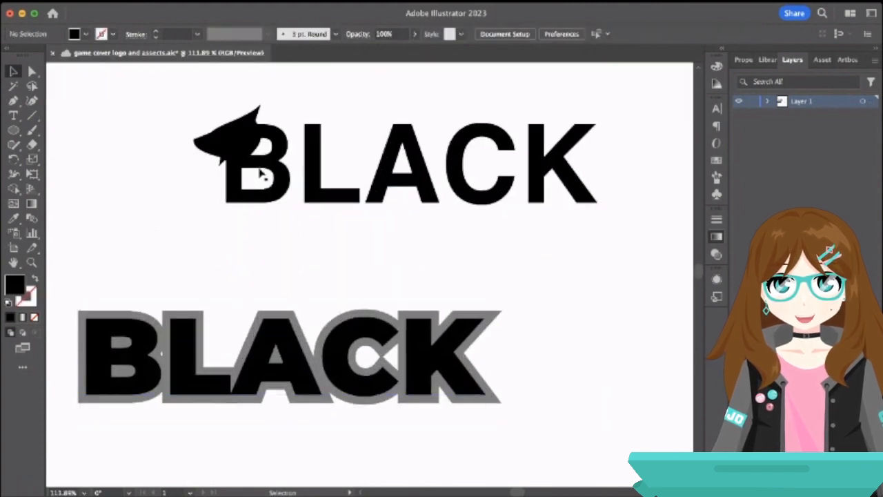
left_click_drag(257, 172, 76, 337)
left_click(162, 280)
Enlarge the dragon head shape up and to the left, keeping its lower-right corner on the outlined B.
scroll(99, 326, "up", 2)
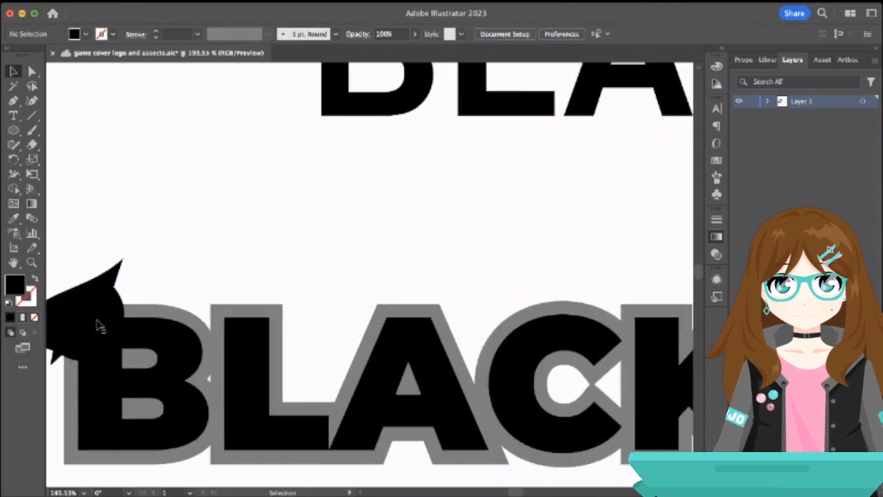
scroll(96, 331, "up", 2)
left_click(235, 295)
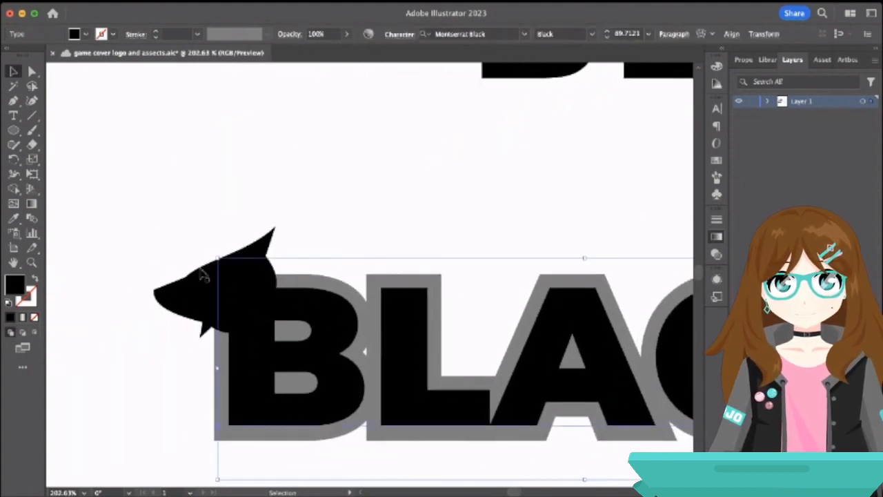
left_click(187, 286)
left_click_drag(158, 226, 122, 197)
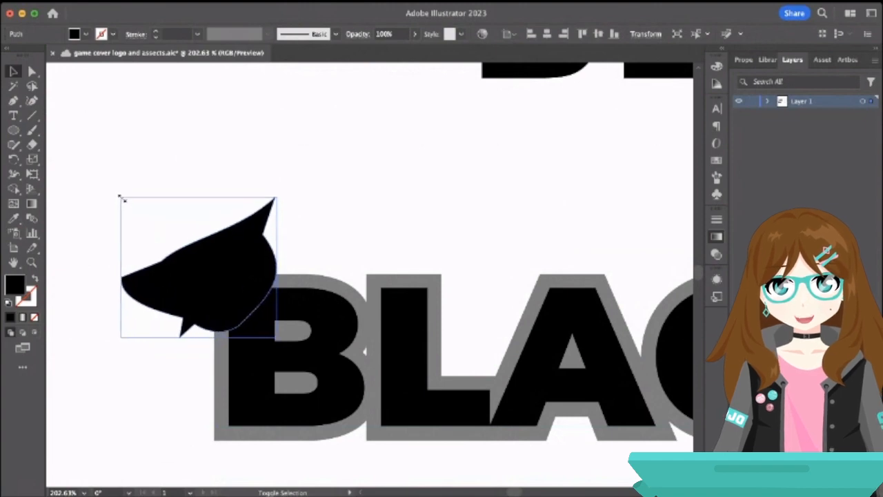
Bend the dragon head's upper edge between snout and horn upward into a rounded forehead.
left_click(32, 71)
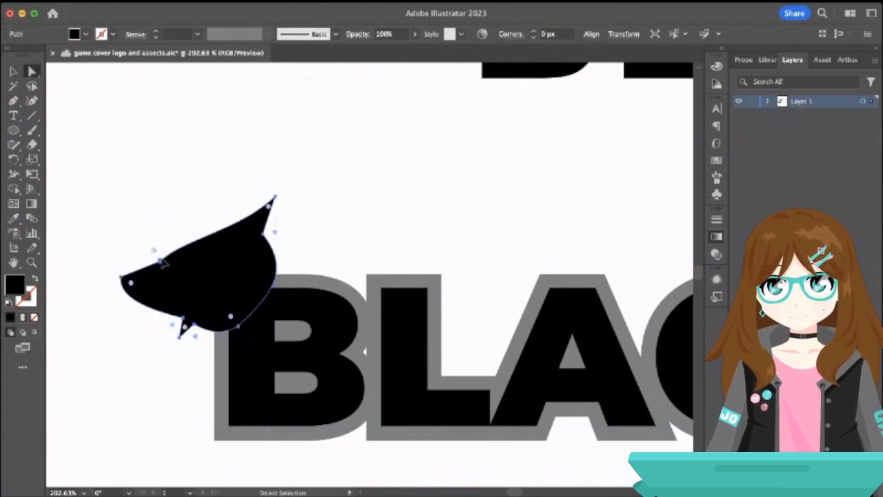
left_click(161, 261)
left_click_drag(178, 242, 166, 222)
Curve the back edge of the dragon head's horn outward with the Pen tool and leave the shape deselected.
left_click(264, 236)
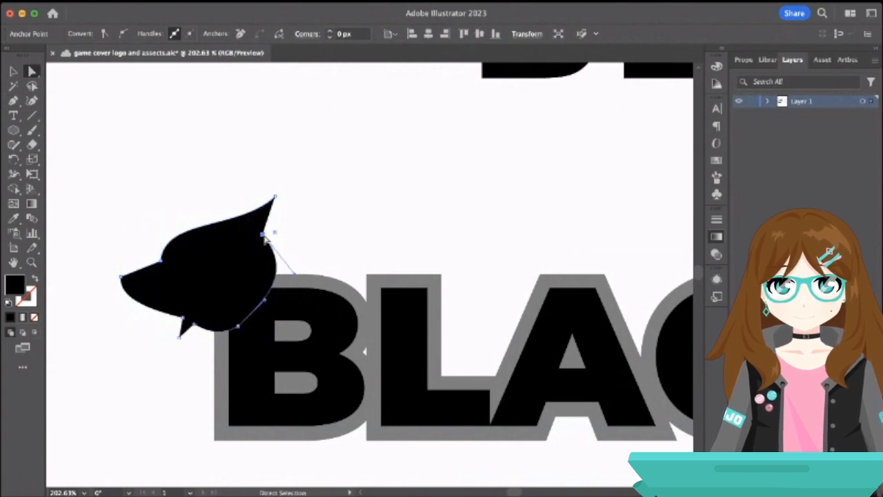
key("p")
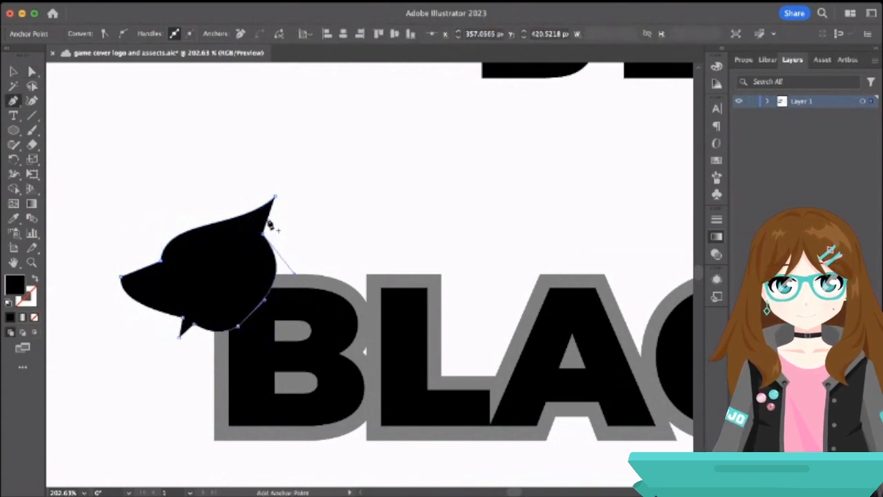
left_click(272, 226)
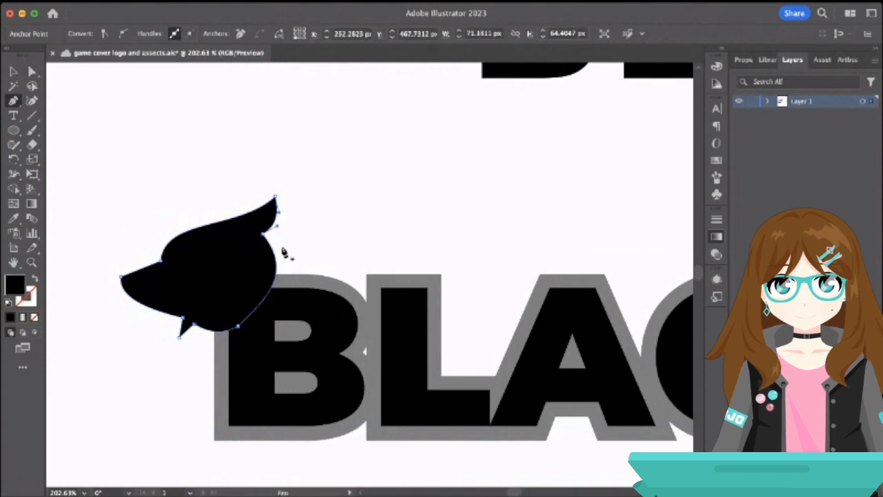
key("v")
left_click(100, 89)
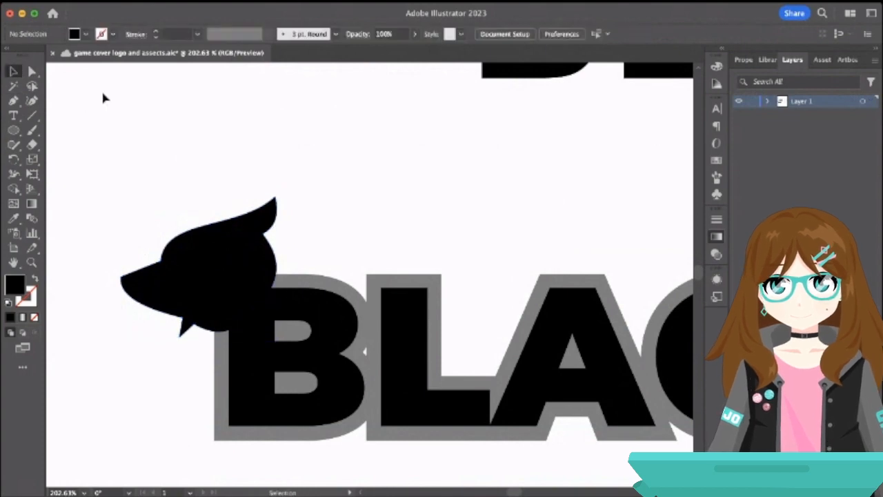
Move the dragon head up and to the left, clear of the outlined "BLACK" word, and deselect it.
scroll(101, 89, "down", 4)
left_click_drag(155, 179, 130, 120)
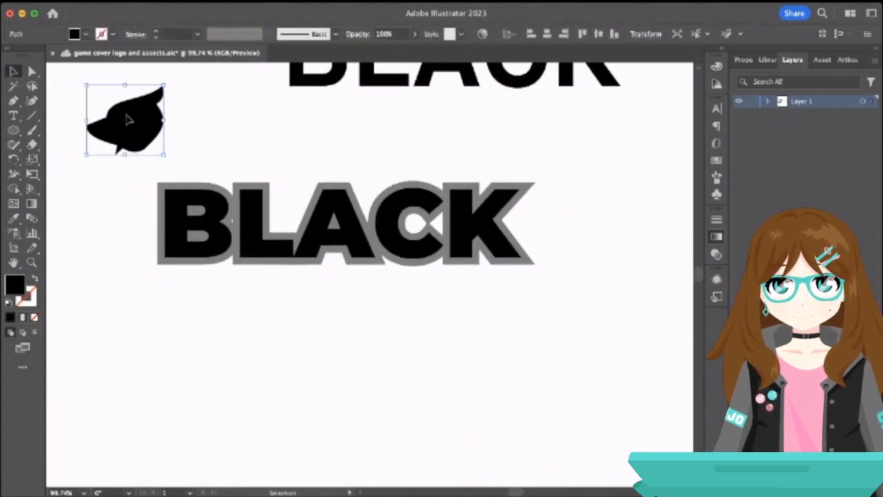
left_click(243, 168)
Compare the "BLACK" word versions and the dragon head with the body and pose of the white dragon reference image.
scroll(76, 241, "down", 4)
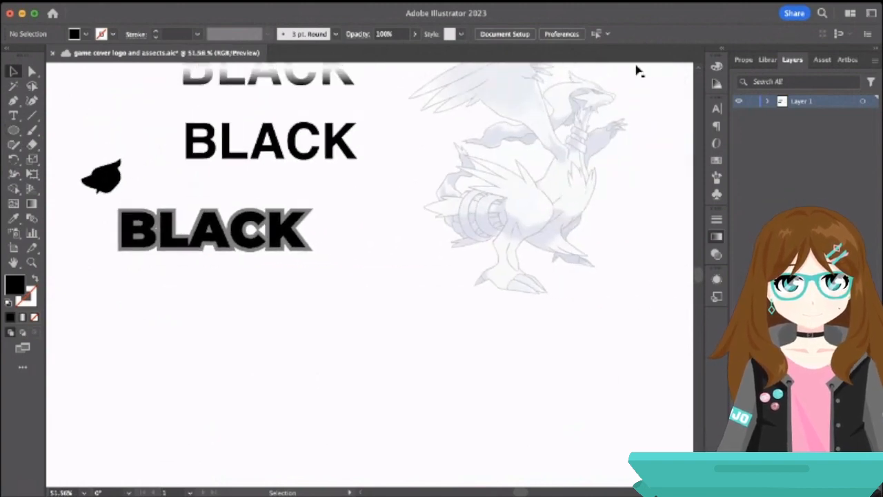
scroll(483, 236, "right", 3)
scroll(482, 237, "down", 1)
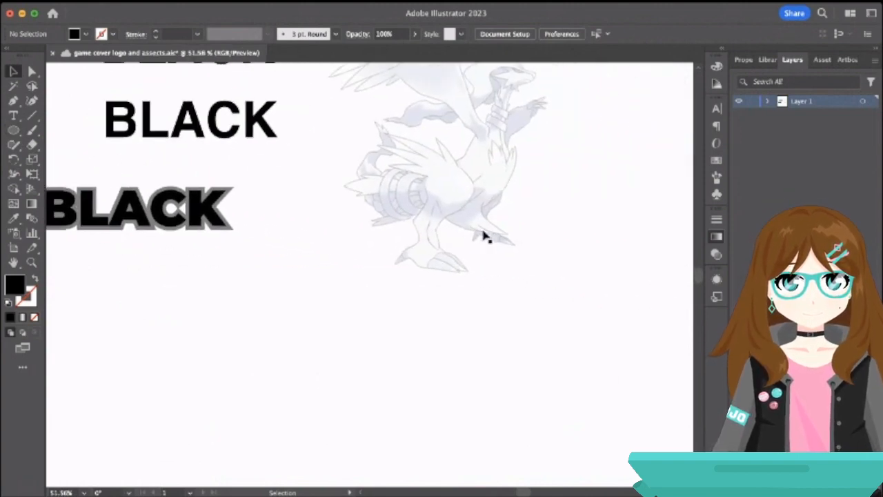
scroll(483, 237, "left", 3)
scroll(483, 236, "up", 1)
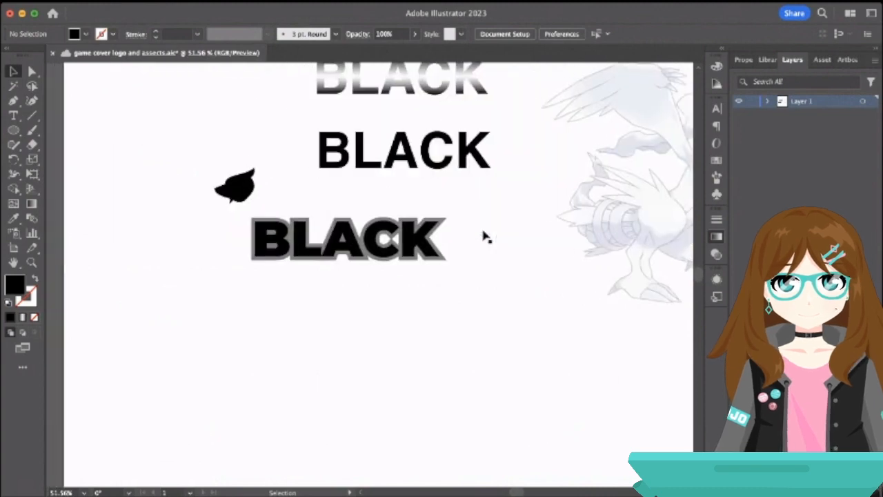
scroll(507, 197, "right", 3)
scroll(506, 197, "down", 1)
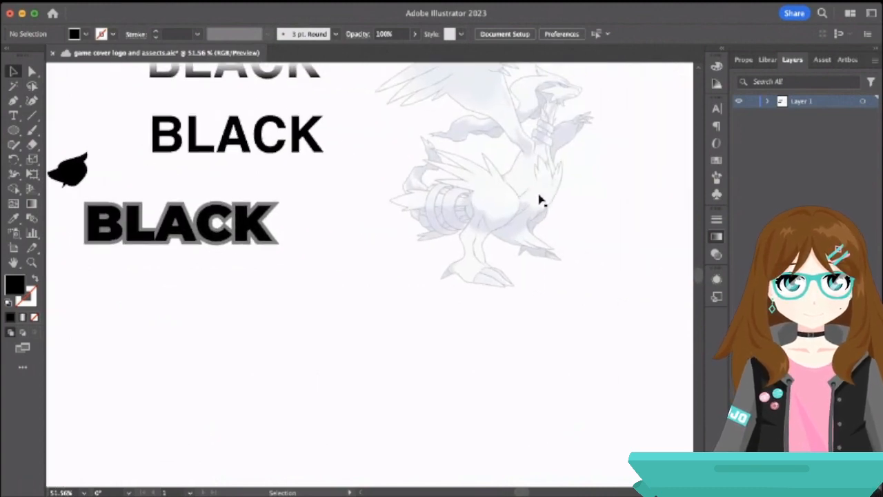
scroll(541, 200, "right", 2)
scroll(540, 200, "up", 1)
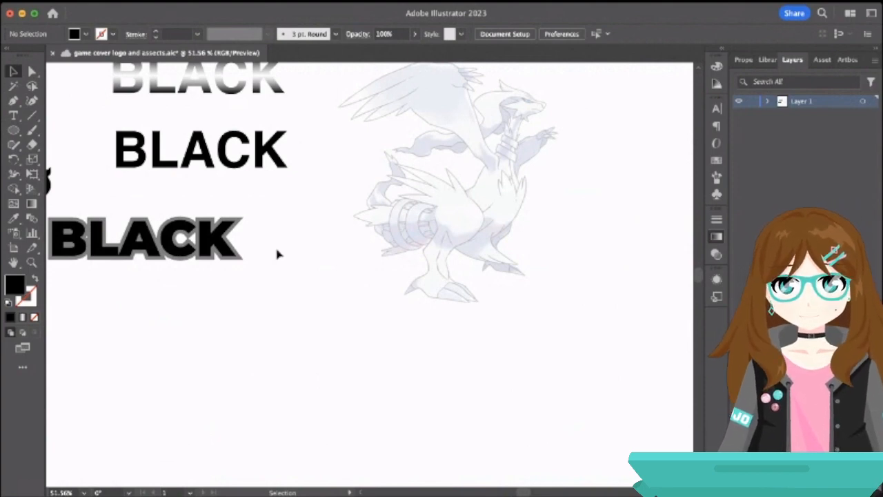
Place the dragon head back over the upper-left corner of the outlined word's B and deselect it.
scroll(277, 254, "left", 6)
left_click(271, 181)
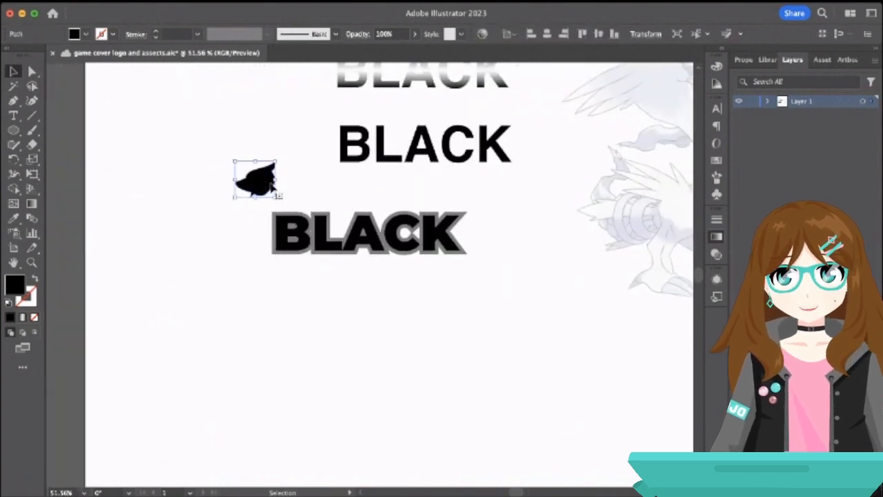
left_click_drag(263, 181, 279, 216)
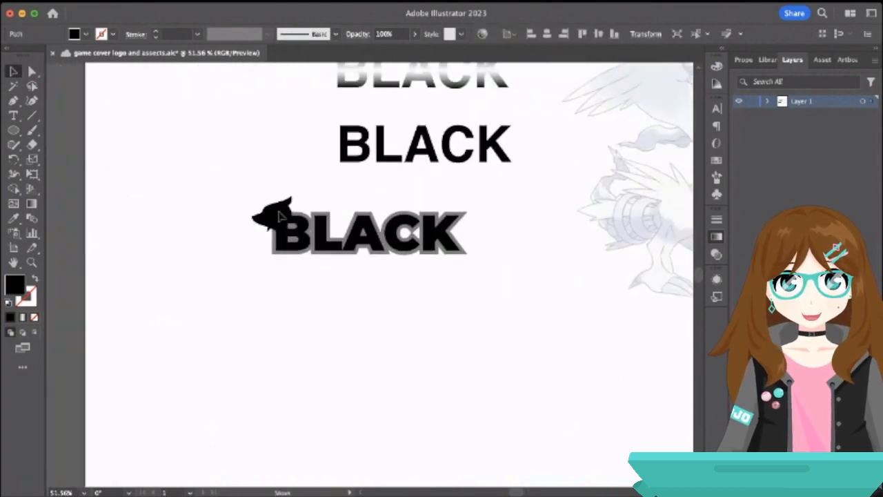
left_click(253, 174)
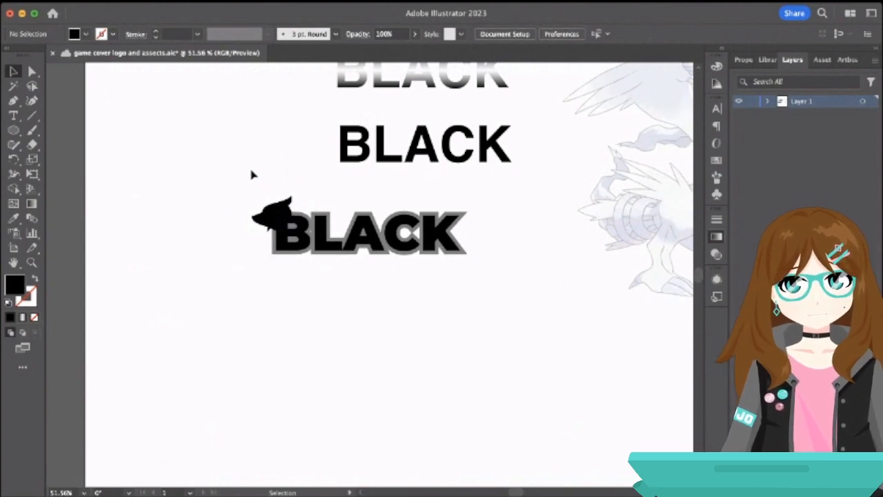
Remove the fill from the gray-outlined "BLACK" copy, moving the plain black word below it for access and back over it.
scroll(317, 183, "right", 6)
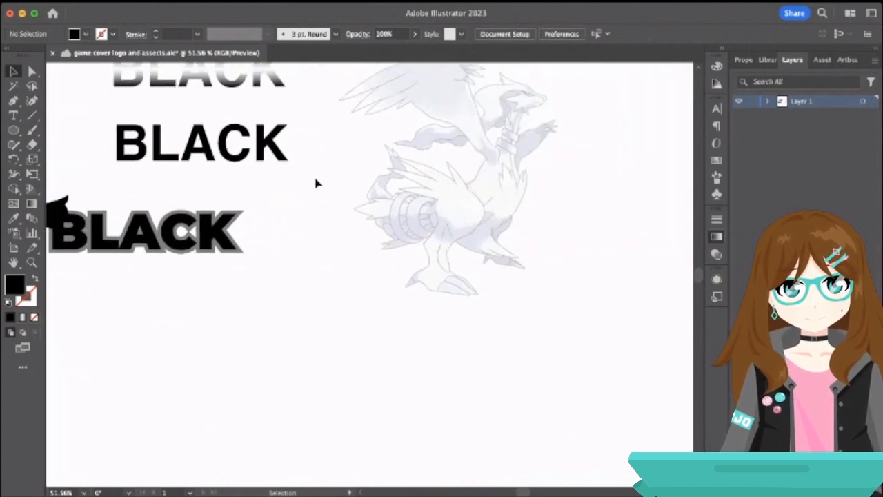
scroll(522, 130, "up", 5)
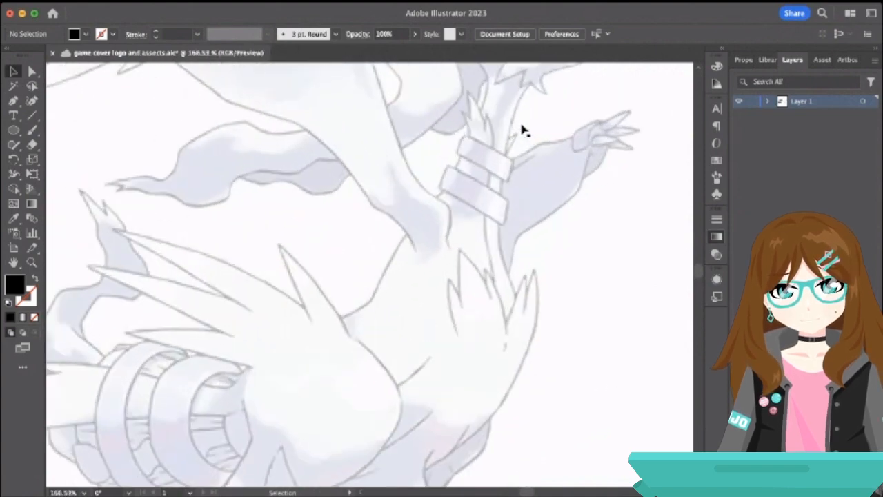
scroll(522, 130, "up", 5)
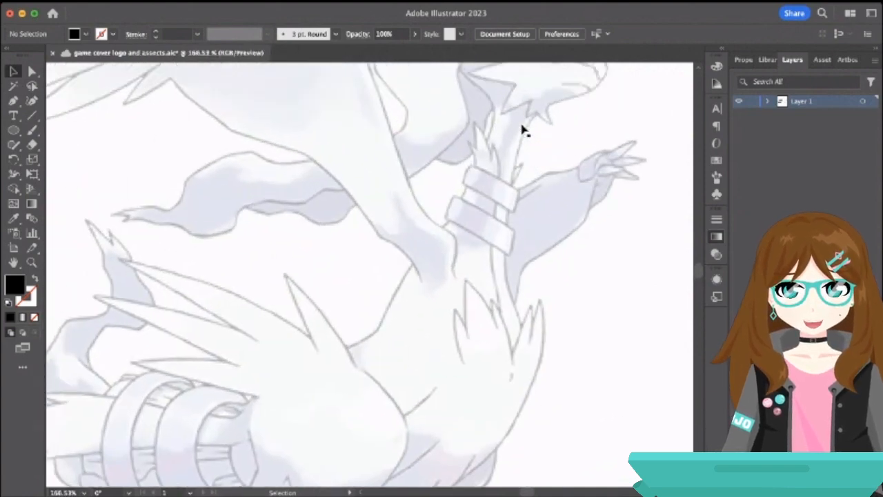
scroll(523, 130, "up", 3)
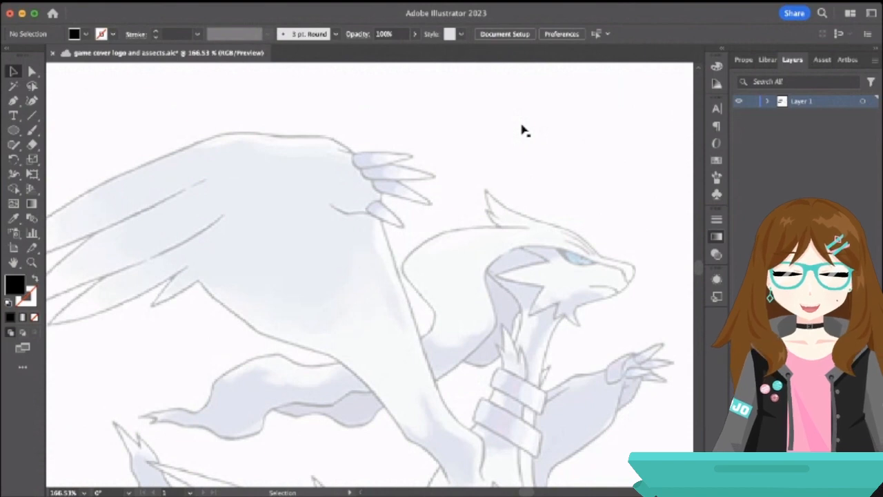
scroll(522, 129, "down", 5)
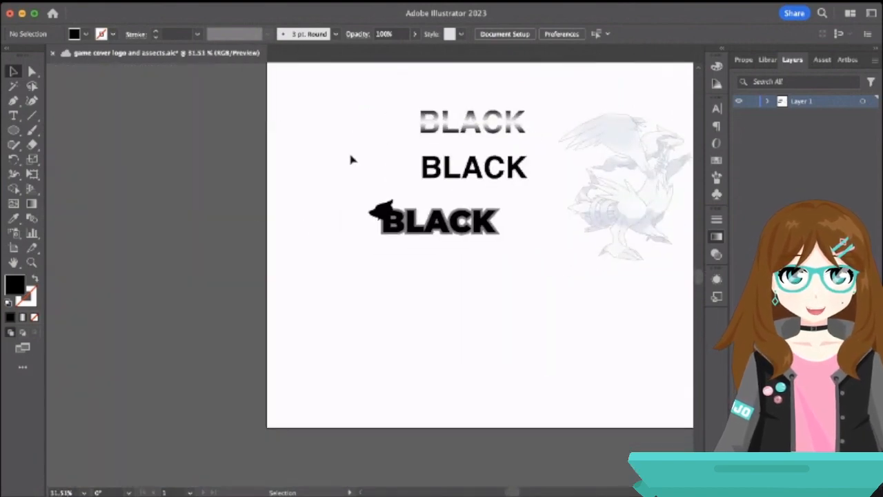
left_click(441, 230)
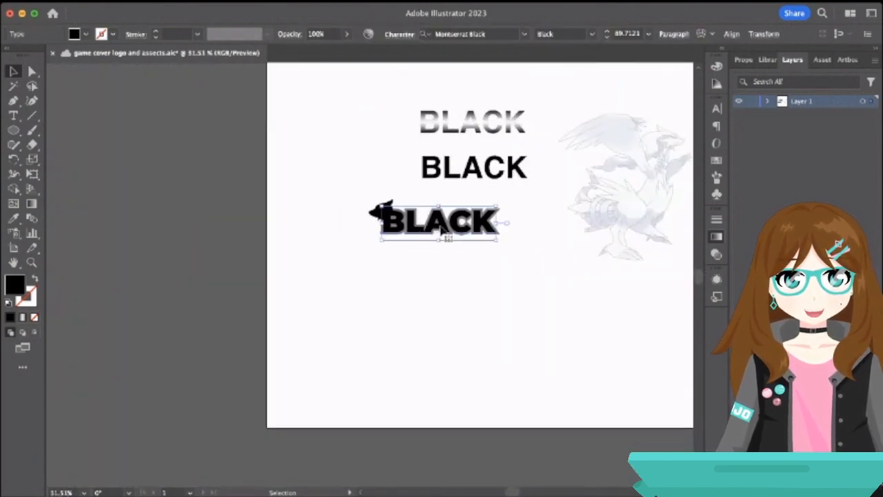
left_click_drag(442, 230, 440, 274)
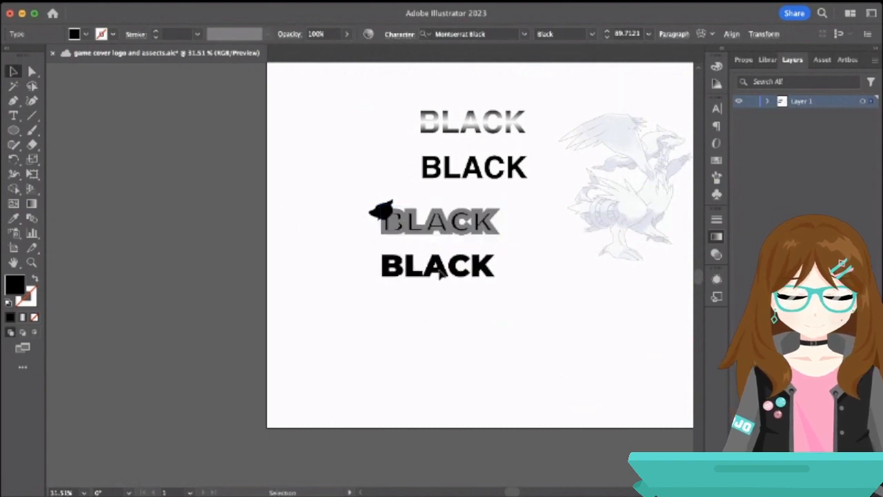
left_click(440, 225)
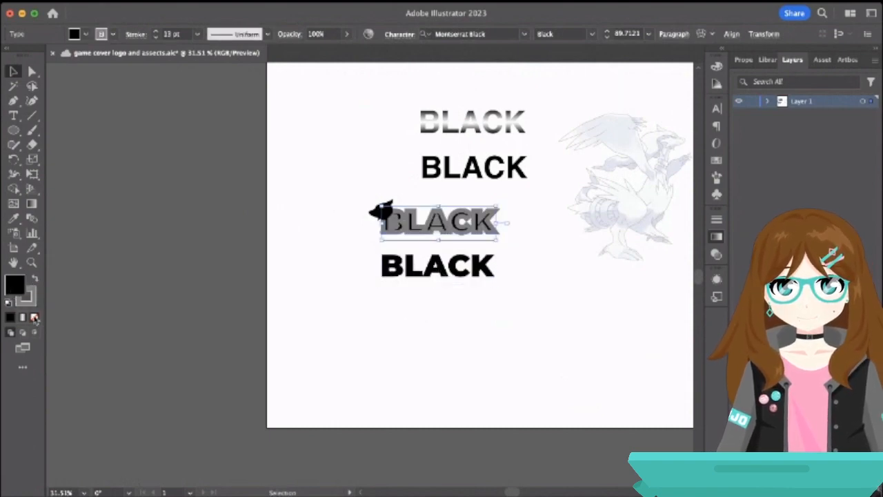
left_click(33, 317)
left_click(326, 218)
left_click_drag(434, 271, 433, 227)
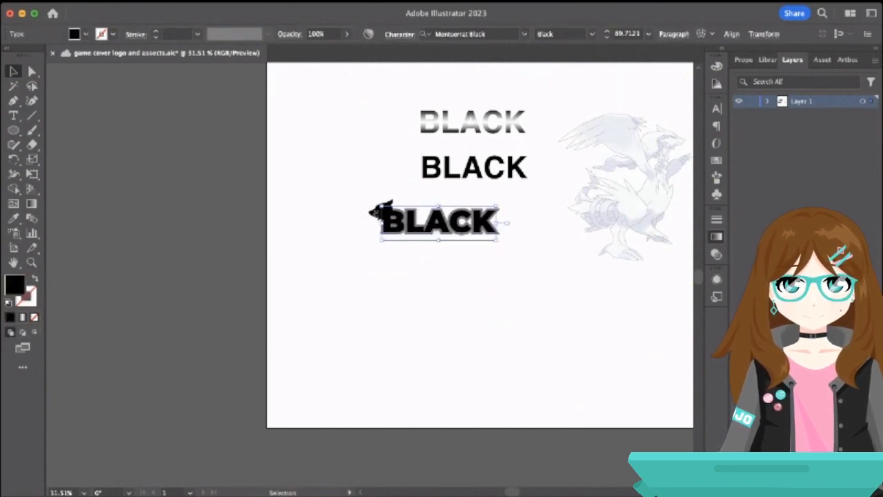
Move the dragon head off the outlined word to the empty area at its upper left and deselect it.
left_click(337, 215)
left_click_drag(375, 212, 315, 175)
left_click(402, 173)
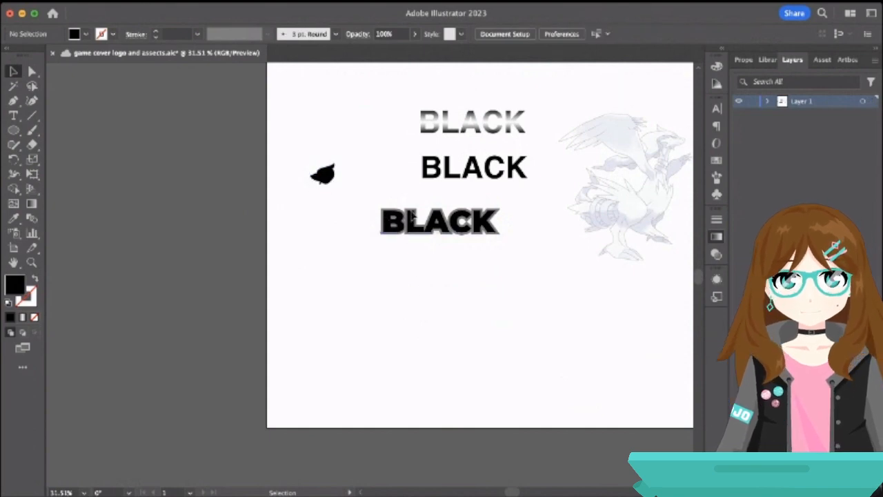
Move the plain black Montserrat word above the gradient word, return it over the gray outline, and deselect it.
left_click_drag(414, 220, 351, 88)
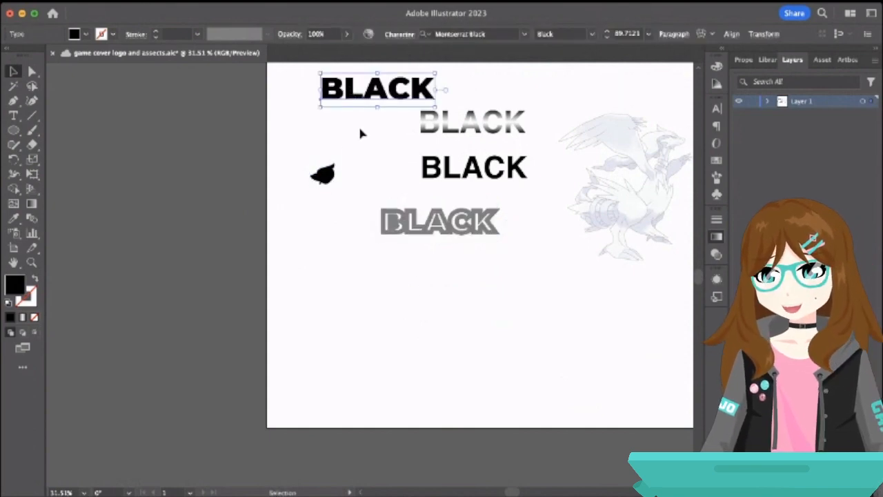
left_click(365, 140)
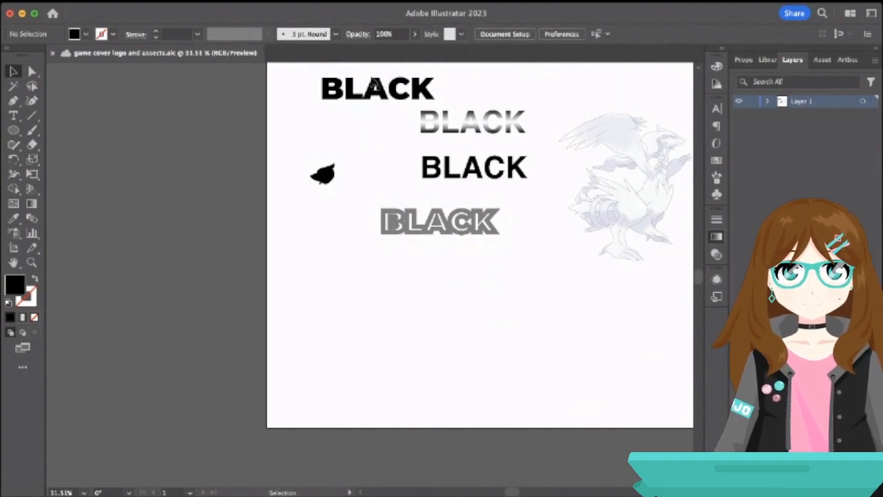
left_click_drag(377, 85, 437, 218)
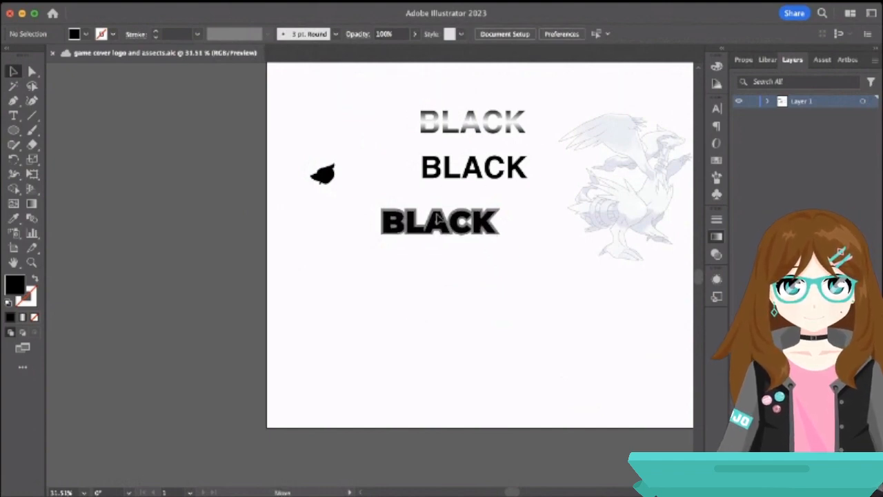
left_click(419, 257)
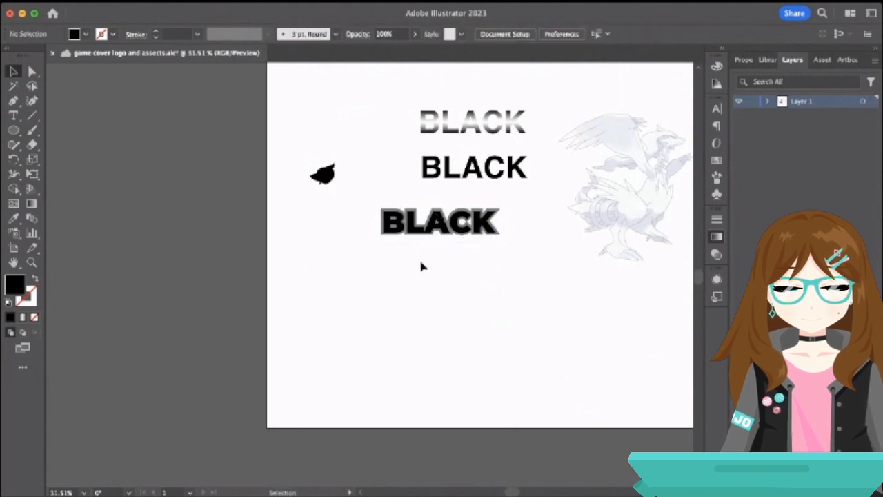
Draw an open curved path about 306 px wide and 97 px high below the gray-outlined "BLACK", swapping its fill and stroke.
scroll(407, 258, "right", 4)
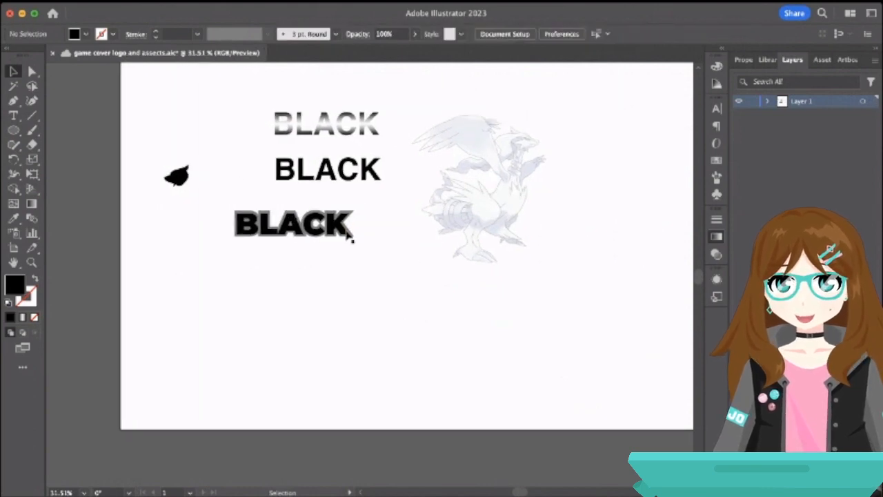
scroll(514, 200, "up", 5)
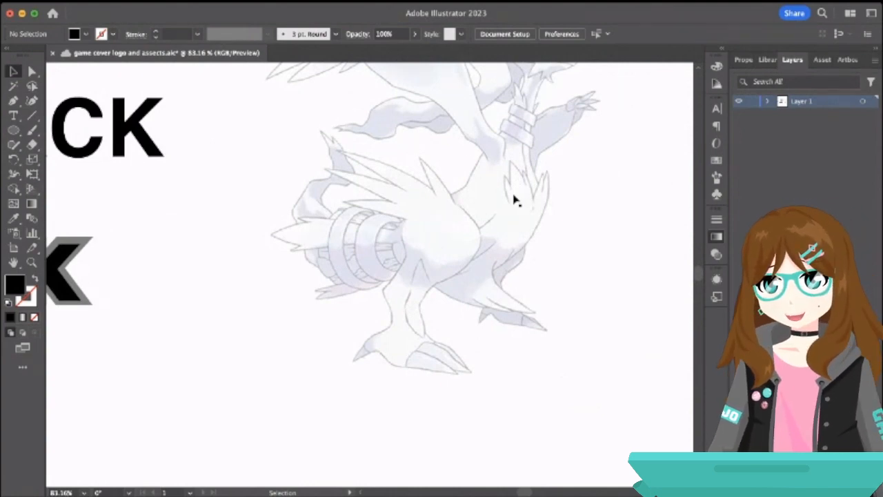
scroll(514, 201, "up", 3)
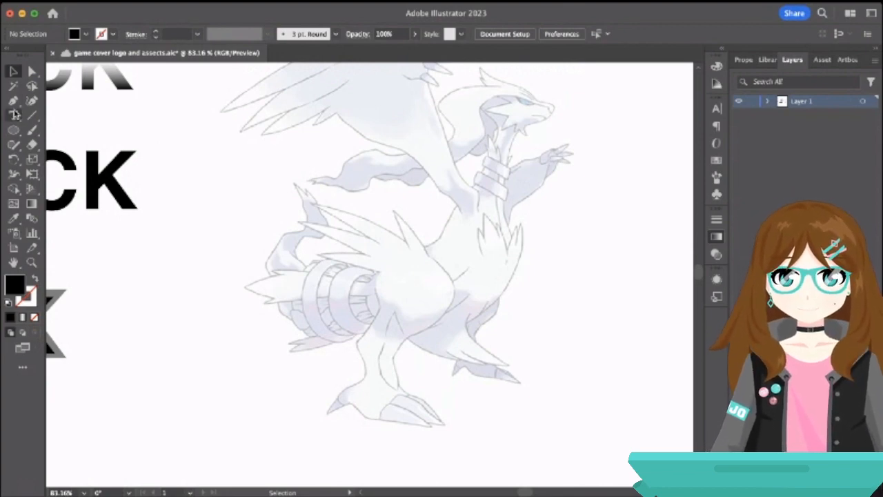
left_click(13, 101)
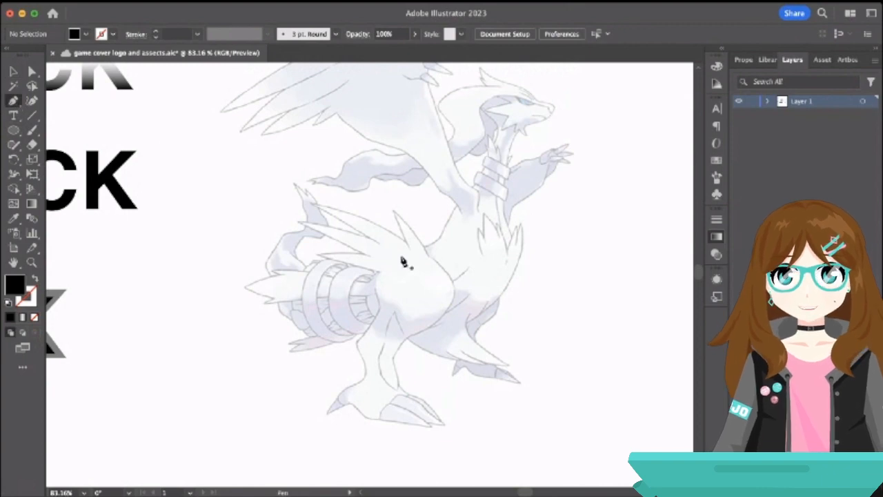
scroll(464, 250, "left", 10)
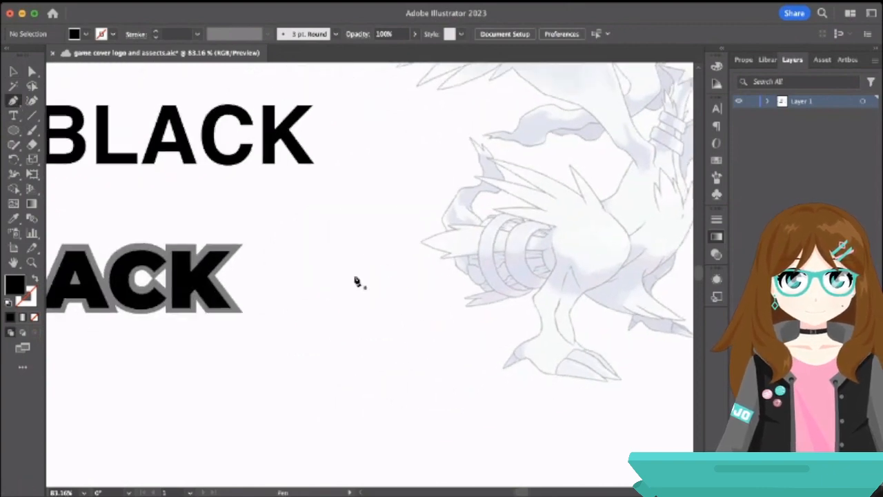
scroll(356, 281, "down", 3)
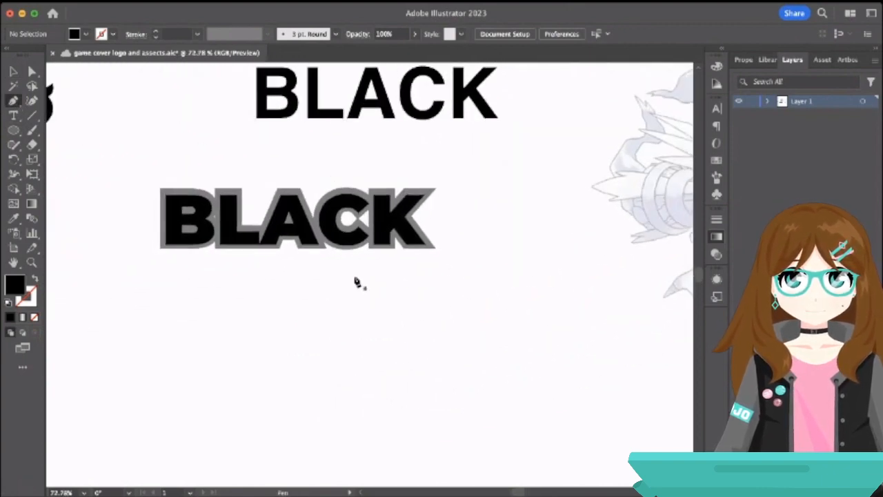
left_click(248, 290)
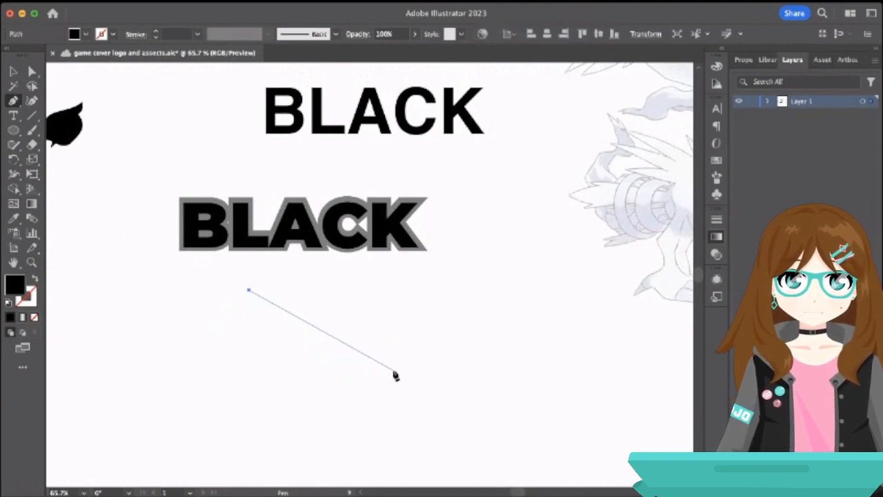
left_click(429, 358)
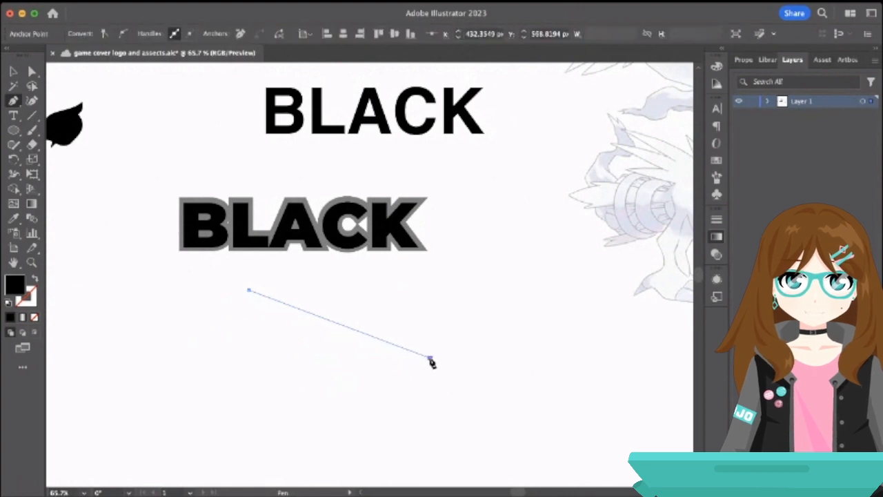
left_click_drag(336, 327, 233, 354)
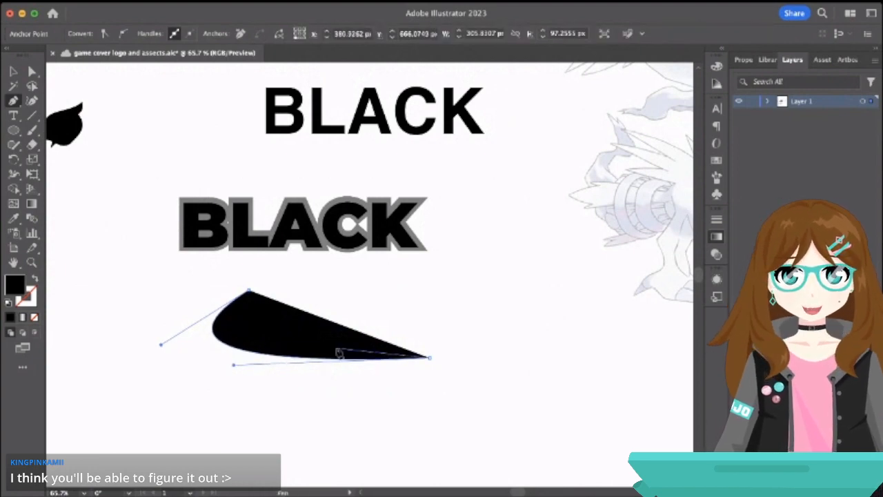
left_click(35, 279)
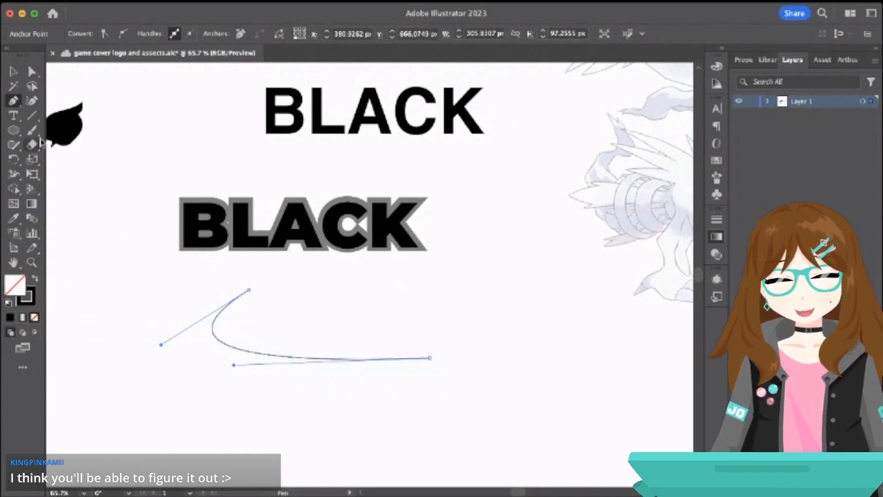
Move the curved line up so it wraps around the lower-left side of the outlined word, and deselect it.
left_click(15, 72)
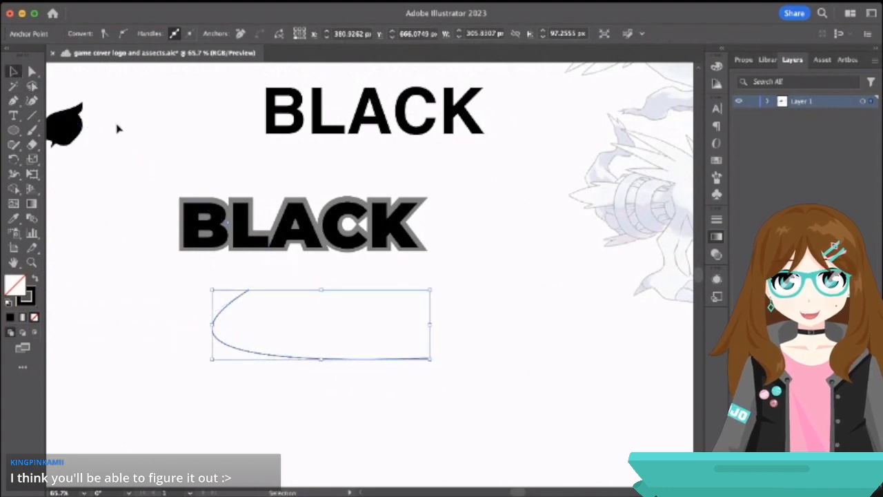
left_click(118, 128)
left_click_drag(243, 305, 181, 217)
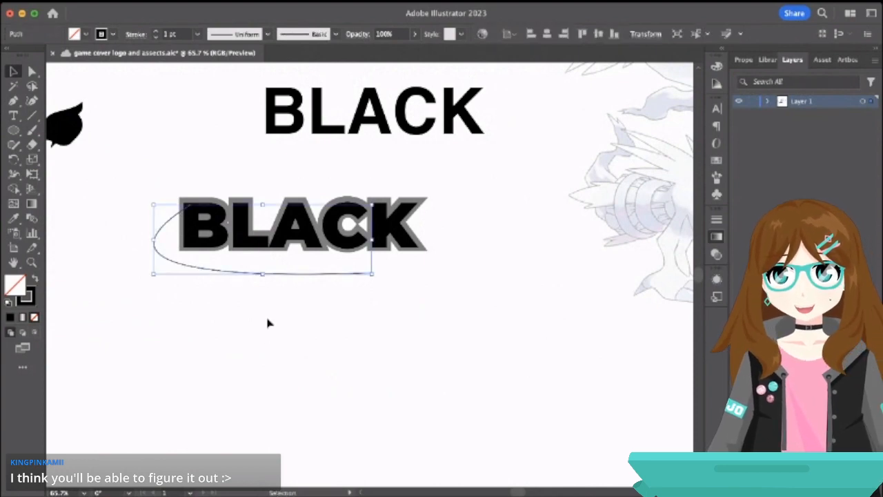
left_click(304, 278)
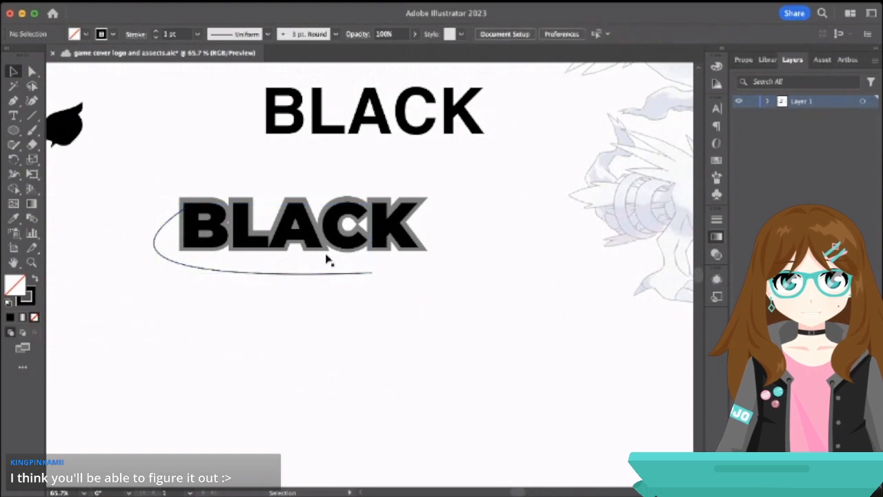
Rotate the curved line slightly counterclockwise and move it to the empty area below the outlined word.
left_click(265, 275)
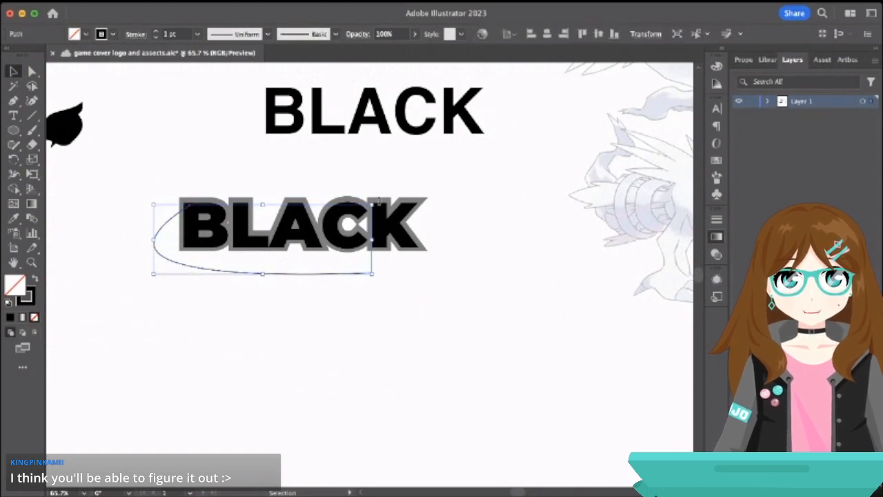
left_click_drag(377, 202, 365, 182)
left_click_drag(305, 270, 291, 378)
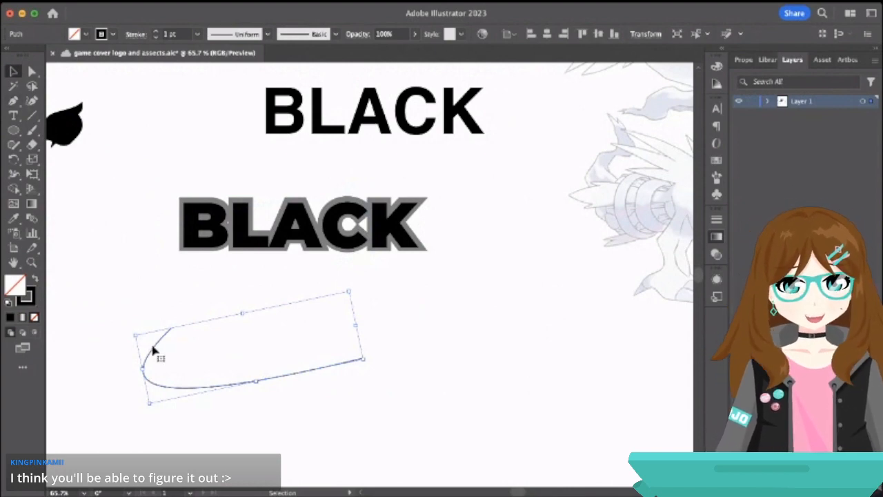
mouse_move(153, 350)
left_mouse_down()
mouse_move(153, 328)
mouse_move(158, 338)
left_mouse_up()
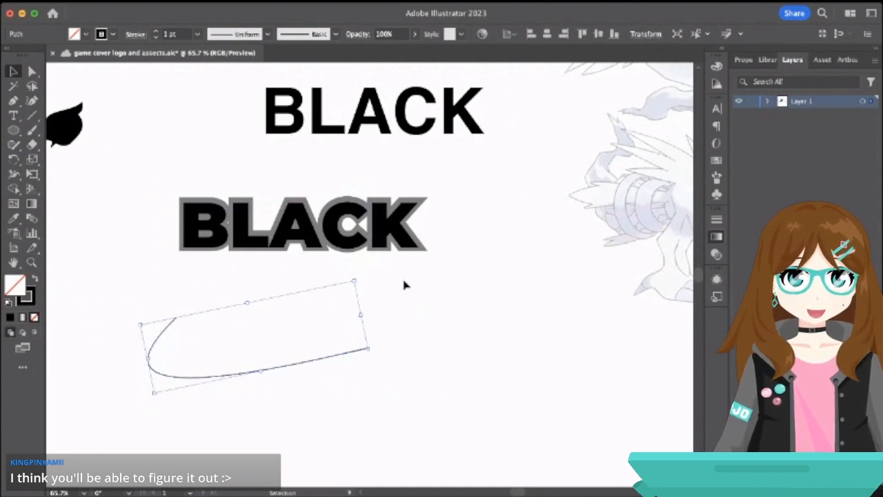
Try the tilted curve over the lower-left part of the outlined word, and put it back in the empty area below.
scroll(404, 275, "right", 6)
scroll(404, 275, "up", 2)
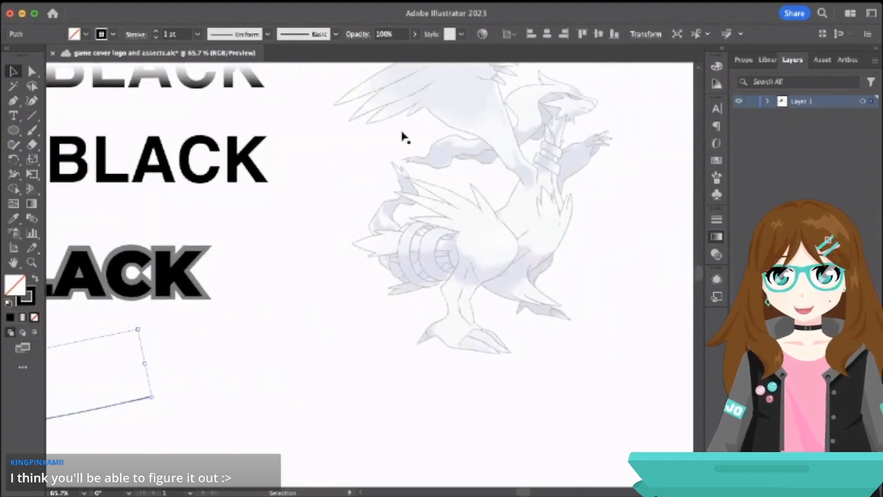
scroll(223, 369, "left", 8)
left_click_drag(276, 404, 293, 295)
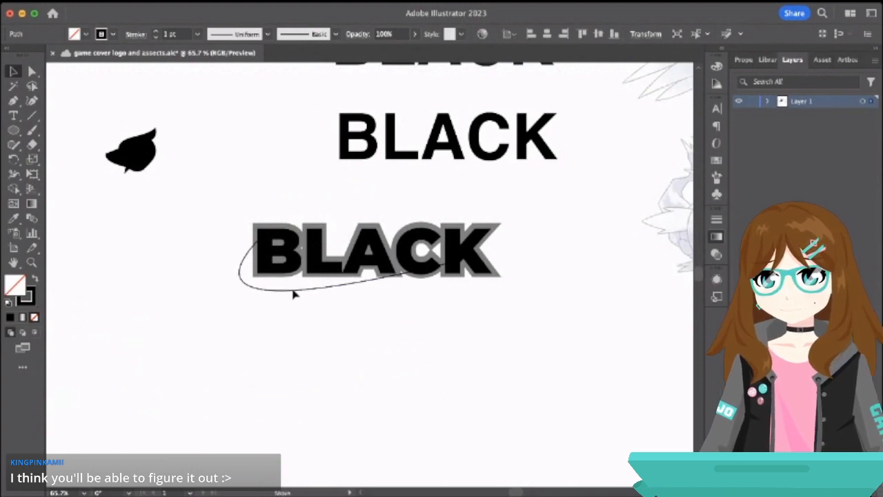
left_click_drag(293, 295, 294, 294)
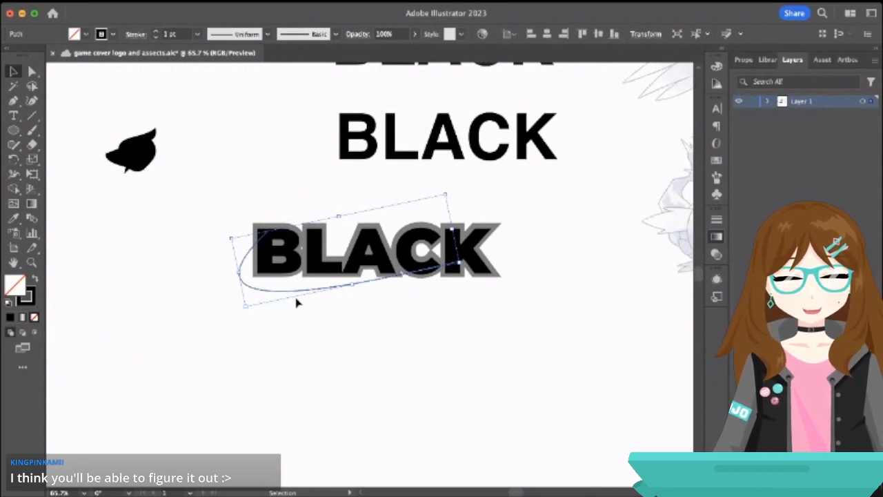
left_click_drag(297, 300, 260, 420)
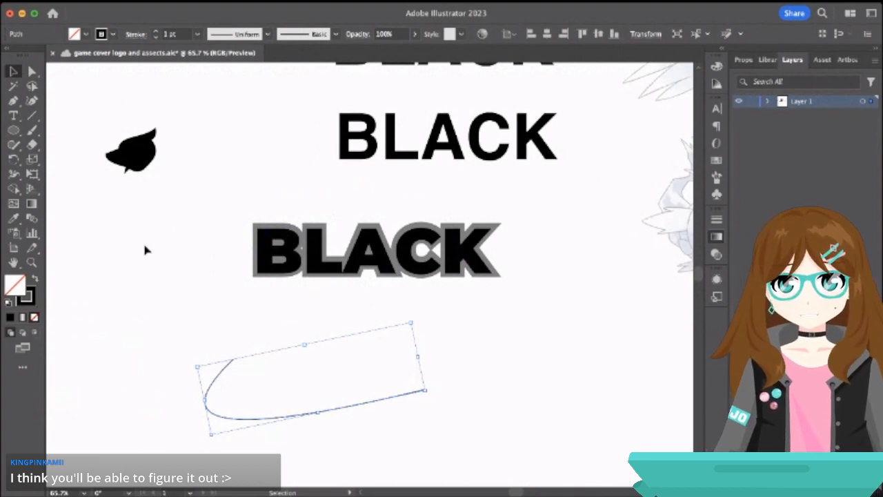
Draw the outer edge of a straight-segment body outline with the Pen tool, from the curve's upper-left end around its underside to a raised right tip.
left_click(13, 101)
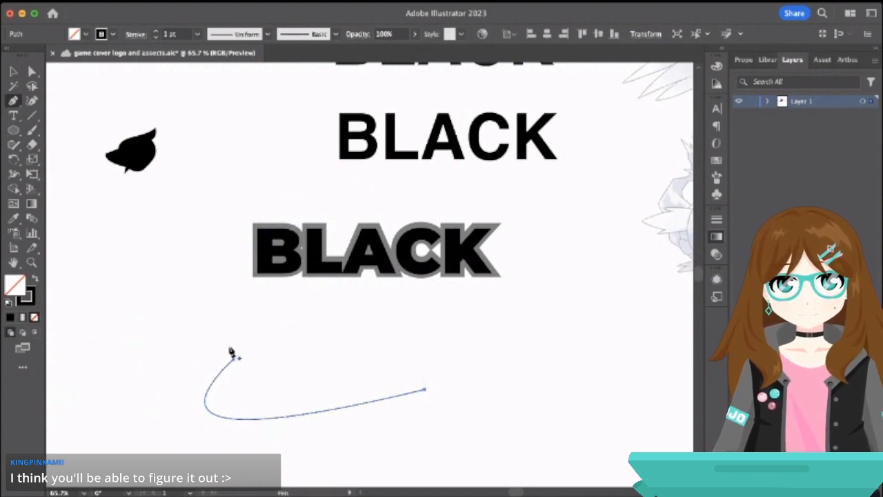
left_click_drag(228, 347, 185, 379)
left_click(183, 382)
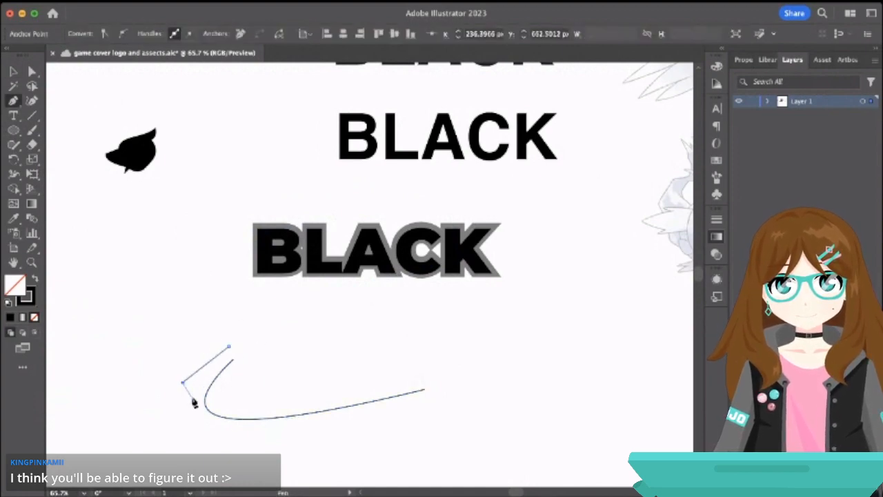
left_click(192, 404)
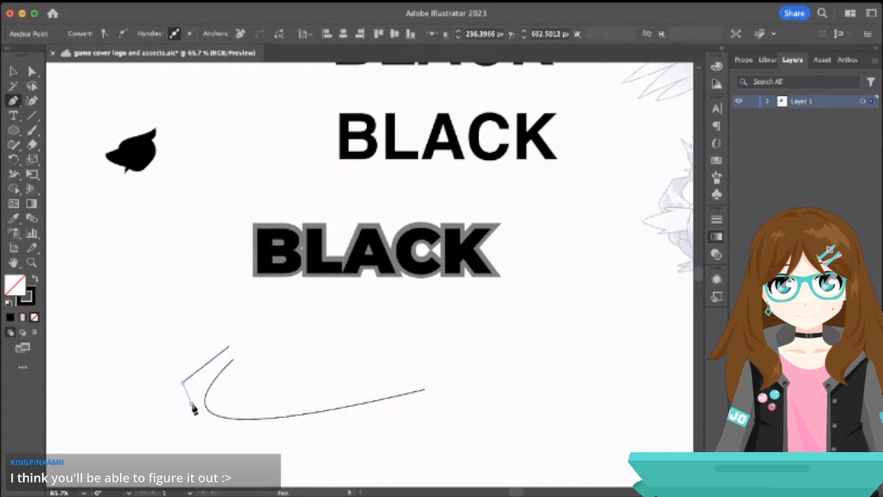
left_click(218, 446)
left_click(275, 432)
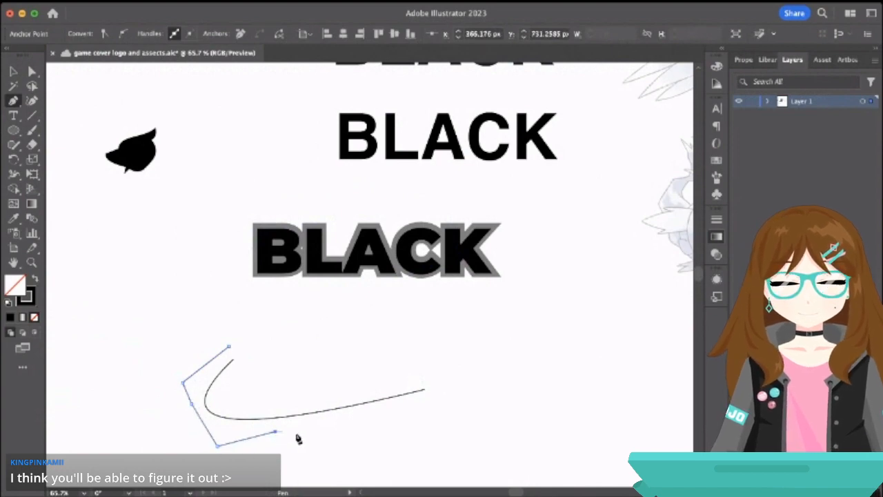
left_click(333, 434)
left_click(376, 414)
left_click(412, 403)
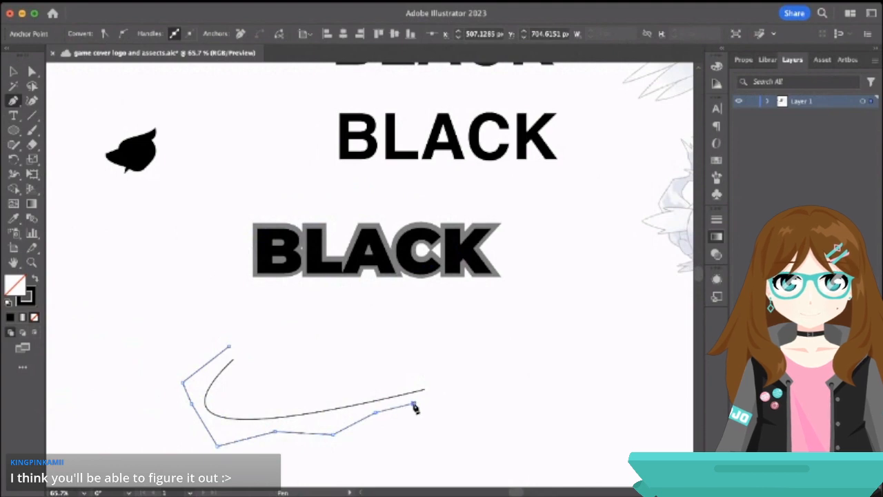
left_click(437, 396)
left_click(442, 365)
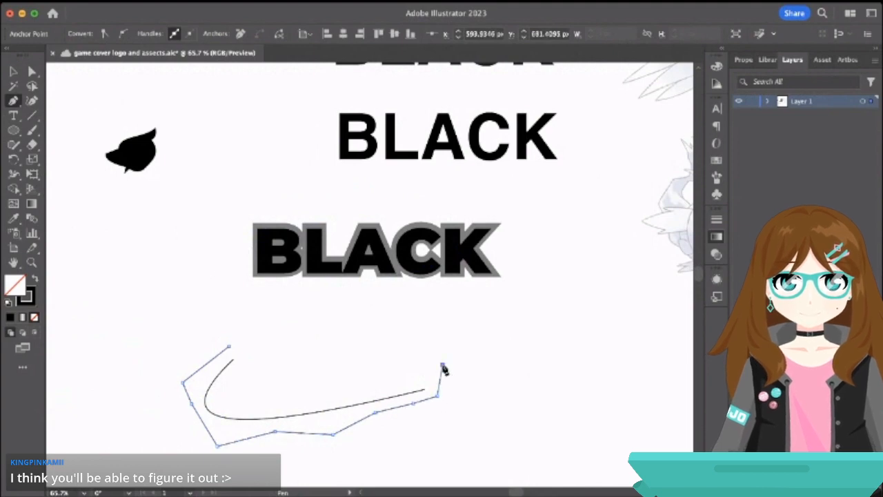
Continue the straight-segment outline back along the curve's upper side and close it at its starting point.
left_click(425, 380)
left_click(391, 374)
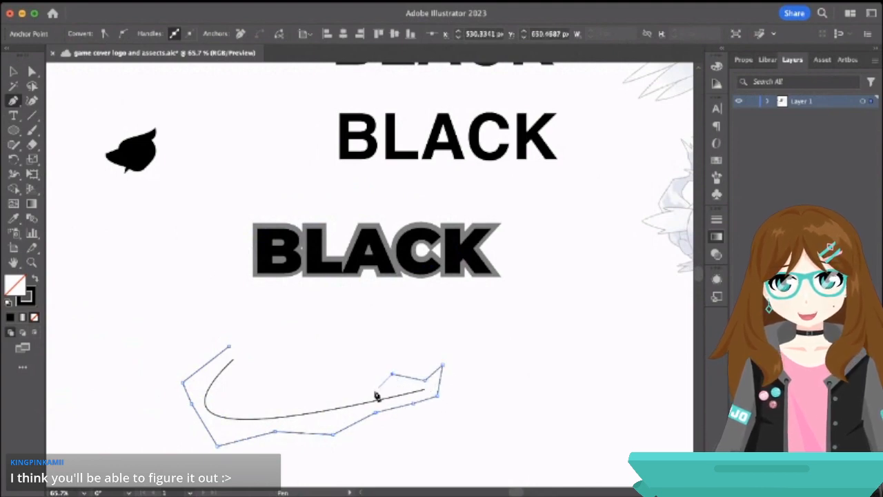
left_click(373, 393)
left_click(332, 394)
left_click(301, 398)
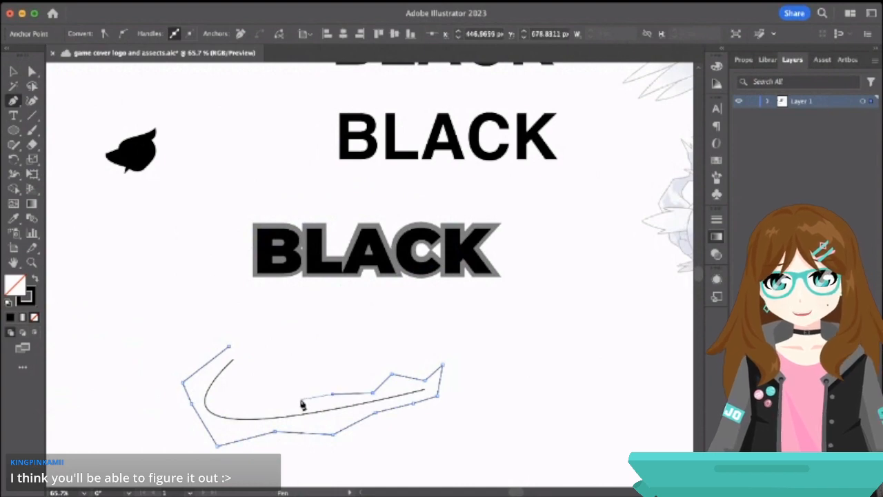
left_click(272, 393)
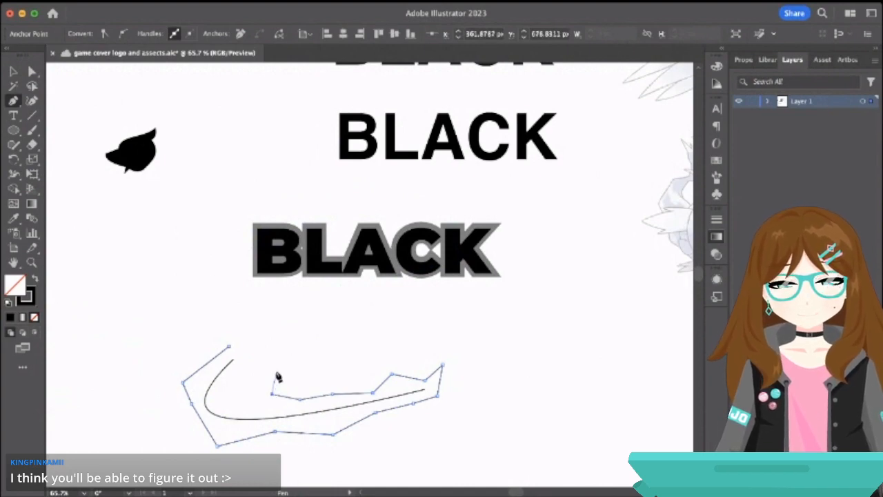
left_click(276, 372)
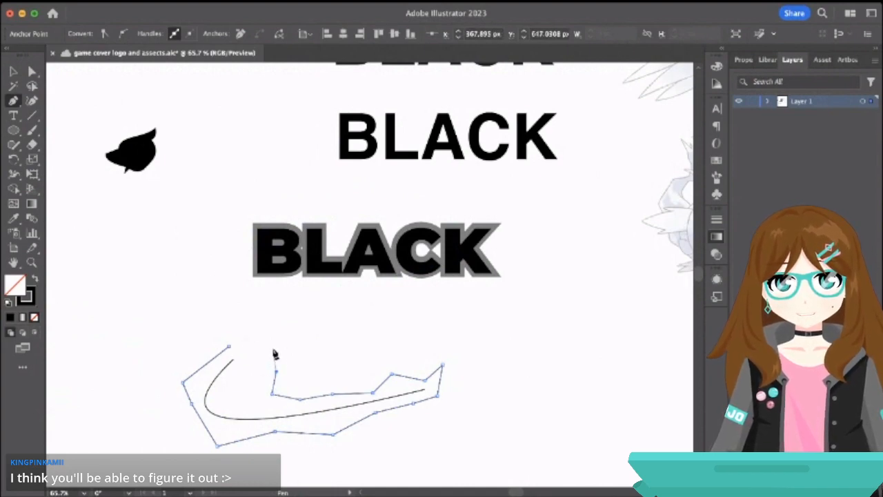
left_click(272, 349)
left_click(229, 347)
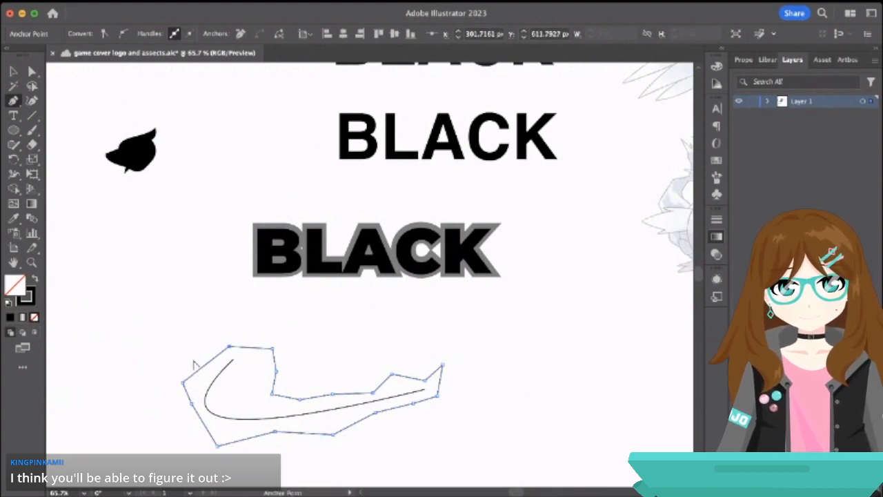
Bend the straight segments along the left side, underside, right tip and upper-right edge of the closed outline into rounded curves.
left_click_drag(201, 369, 193, 363)
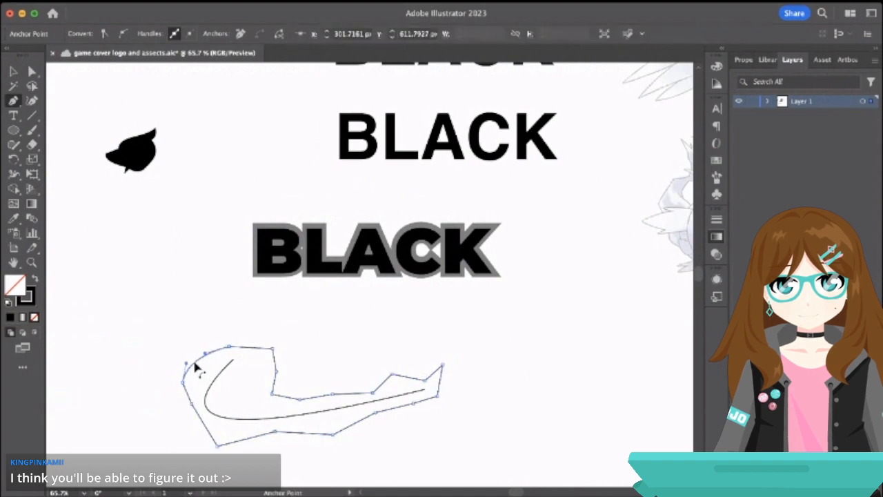
left_click_drag(187, 394, 193, 425)
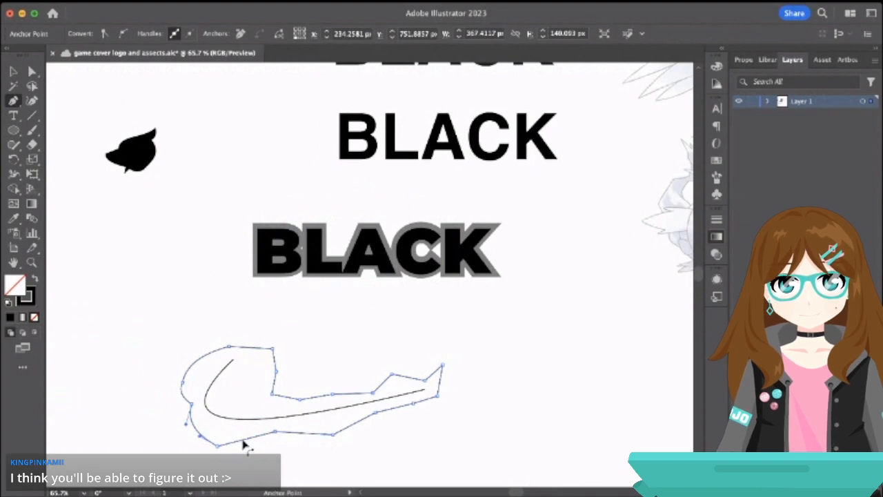
left_click_drag(245, 449, 249, 455)
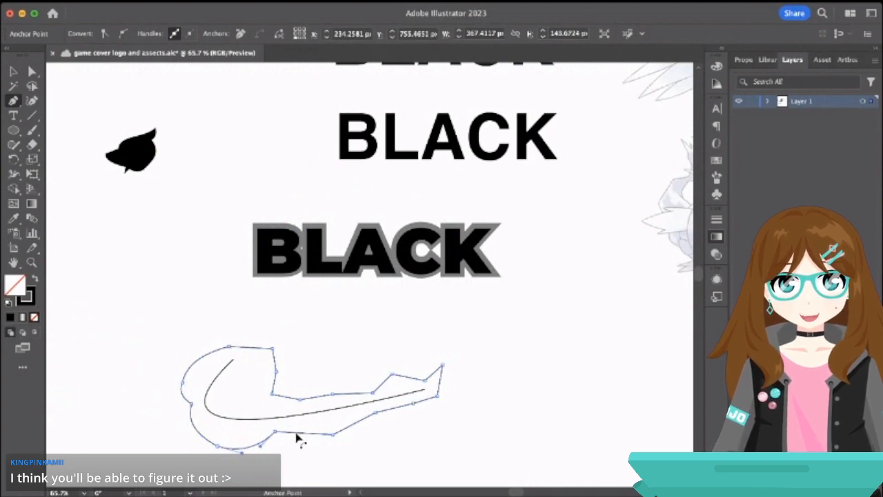
left_click_drag(296, 437, 302, 447)
left_click_drag(351, 425, 351, 388)
left_click(323, 317)
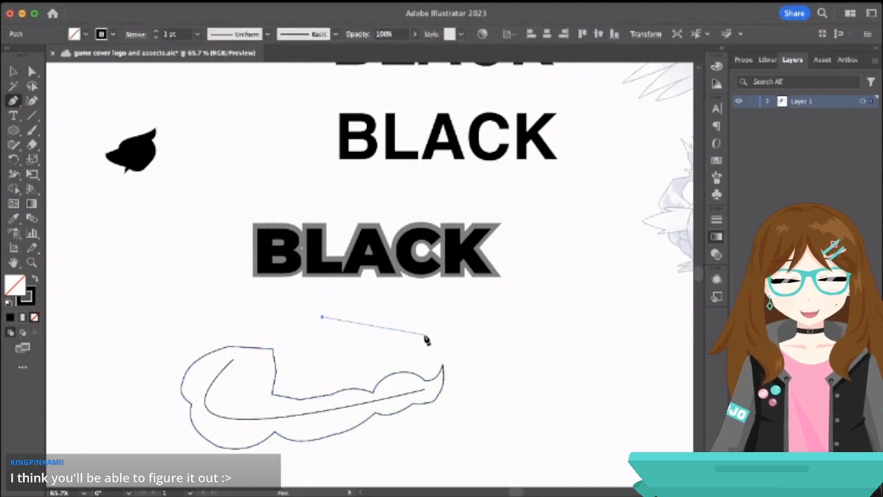
left_click(322, 318)
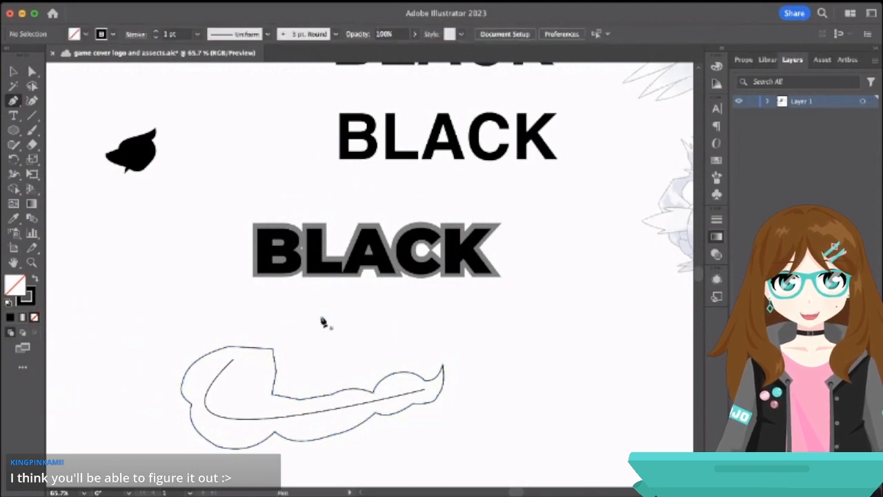
left_click(320, 317)
left_click(420, 321)
left_click_drag(422, 325, 478, 257)
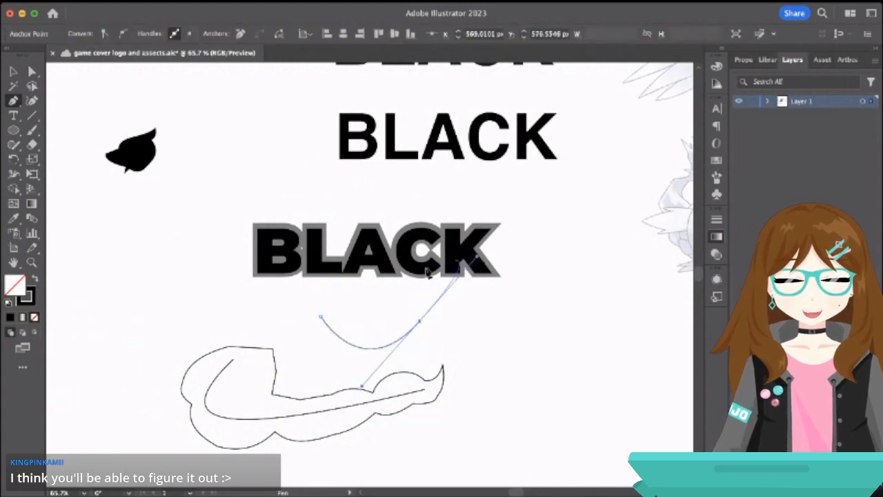
left_click(321, 317)
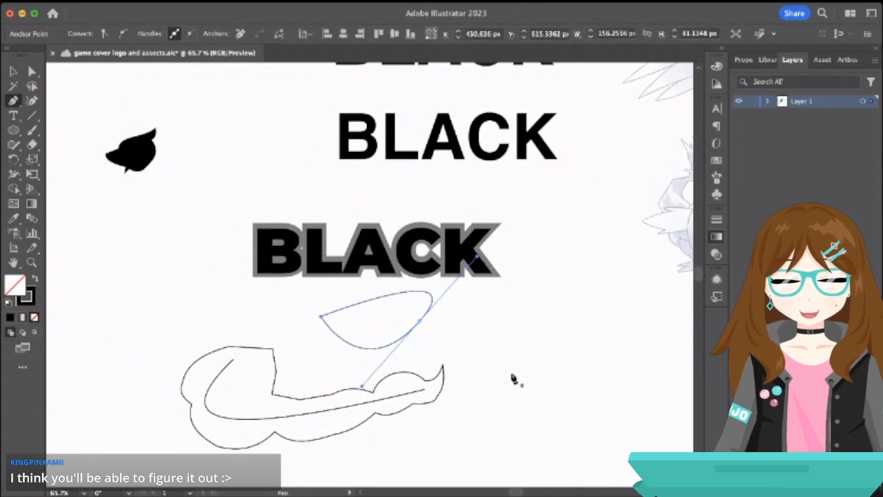
key("Delete")
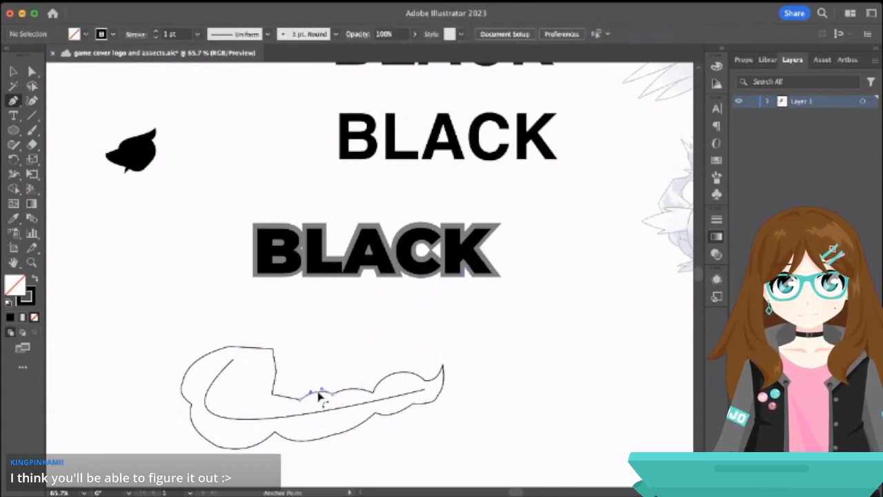
Bend the remaining straight segments along the closed body outline's upper edge and upper-left bump into rounded curves.
left_click(319, 392)
left_click_drag(286, 397, 285, 389)
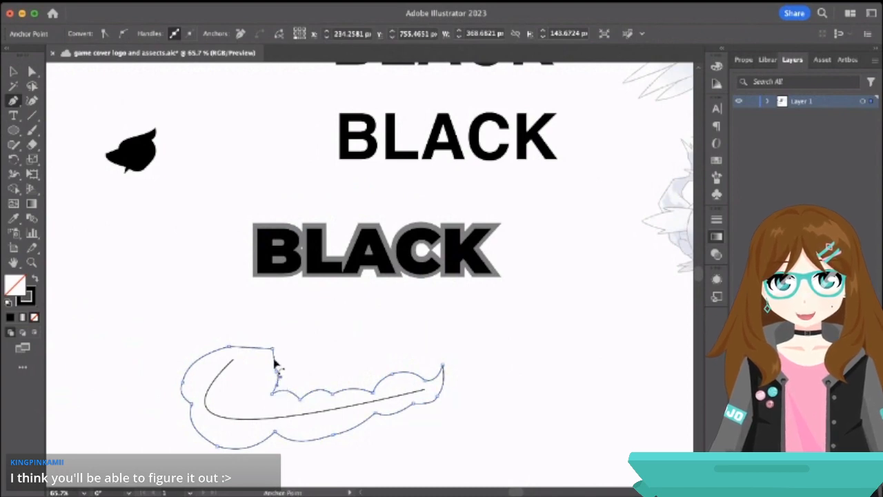
left_click_drag(248, 353, 247, 344)
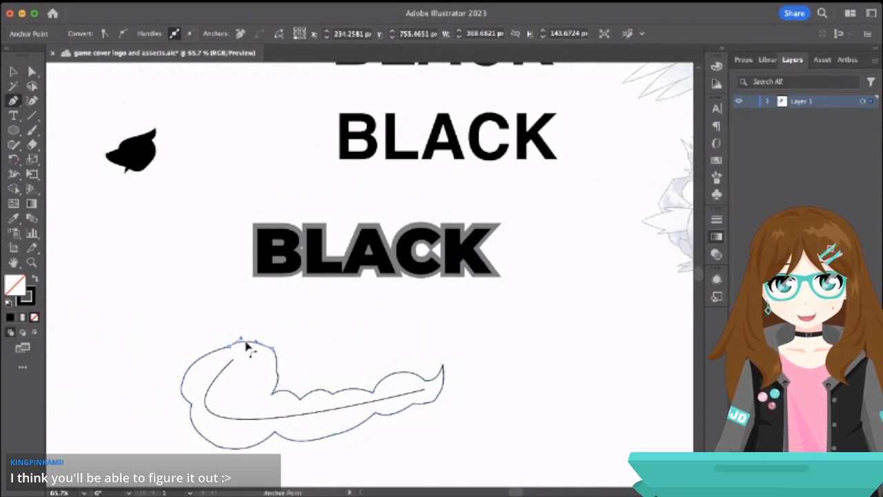
Try the closed body outline over the left part of the outlined word, and delete the outline.
left_click(13, 71)
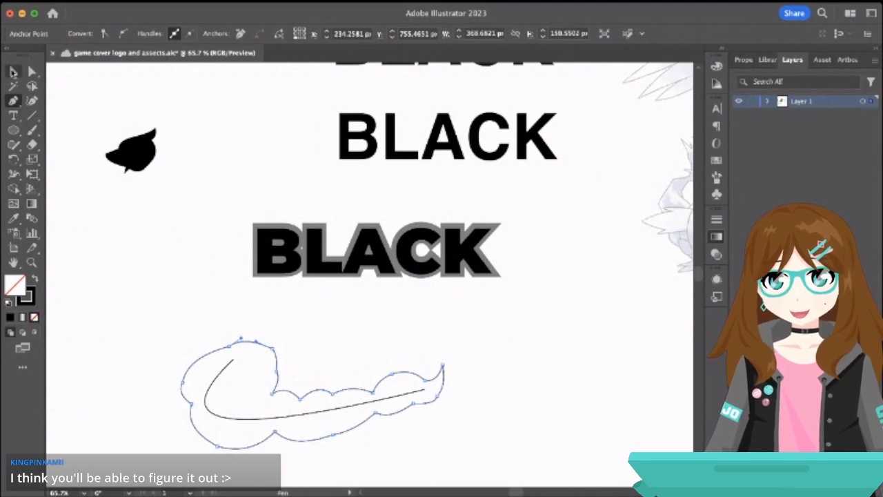
left_click(163, 308)
left_click(276, 366)
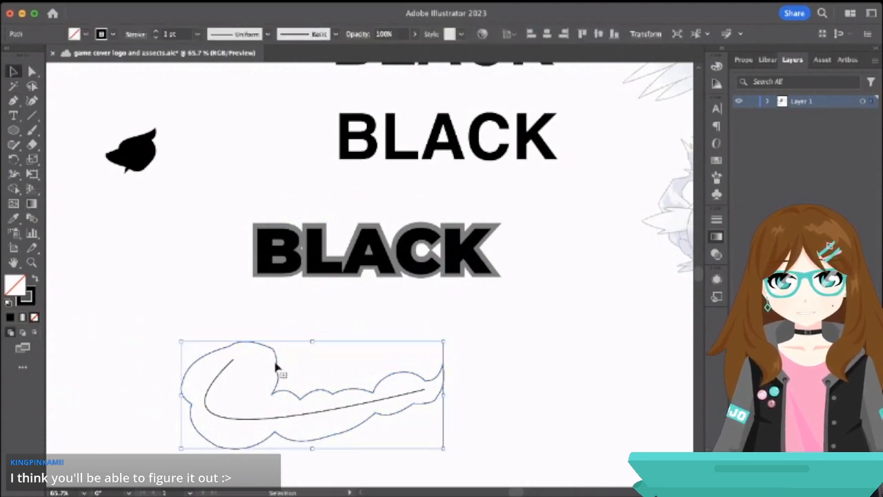
left_click_drag(277, 368, 291, 263)
left_click(254, 200)
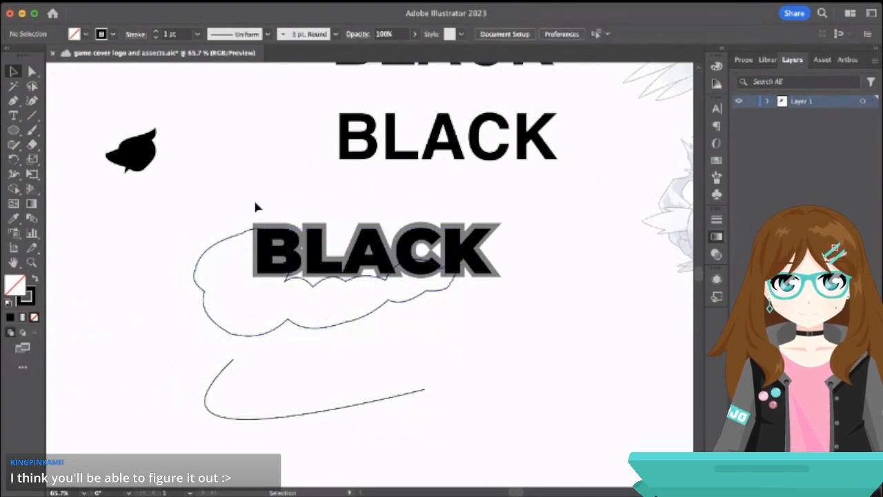
left_click(287, 283)
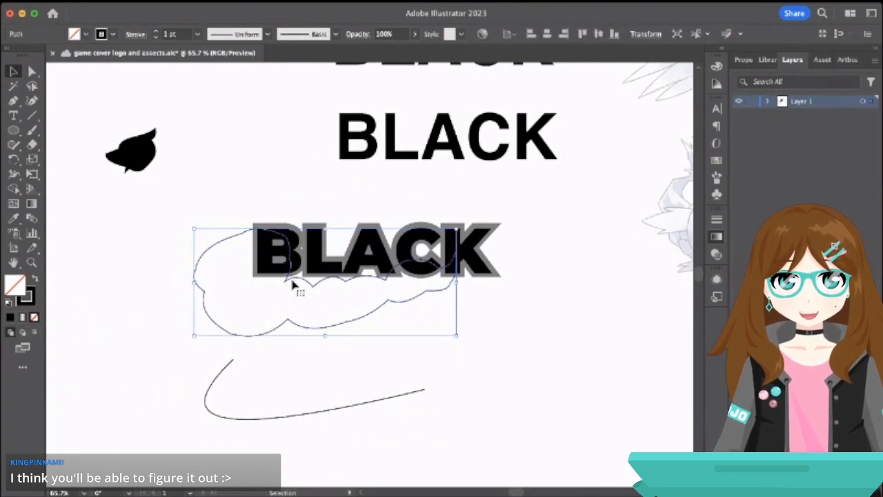
left_click_drag(292, 284, 193, 321)
key("Delete")
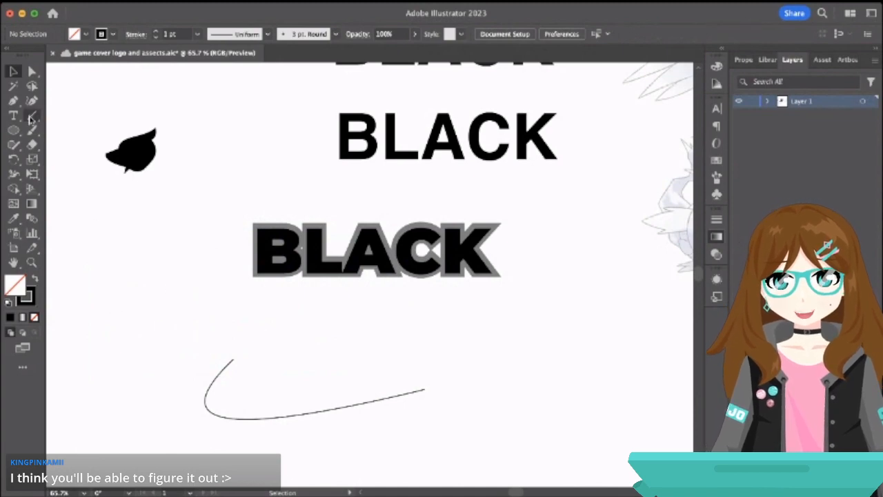
Mirror the black dragon head horizontally and place it, rotated counterclockwise, on the upper-left corner of the outlined word's B.
left_click(15, 101)
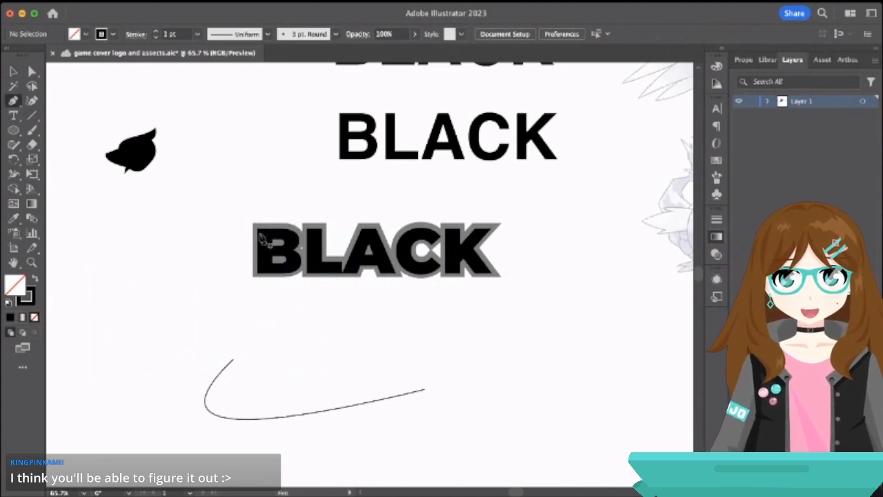
left_click(13, 71)
left_click(131, 160)
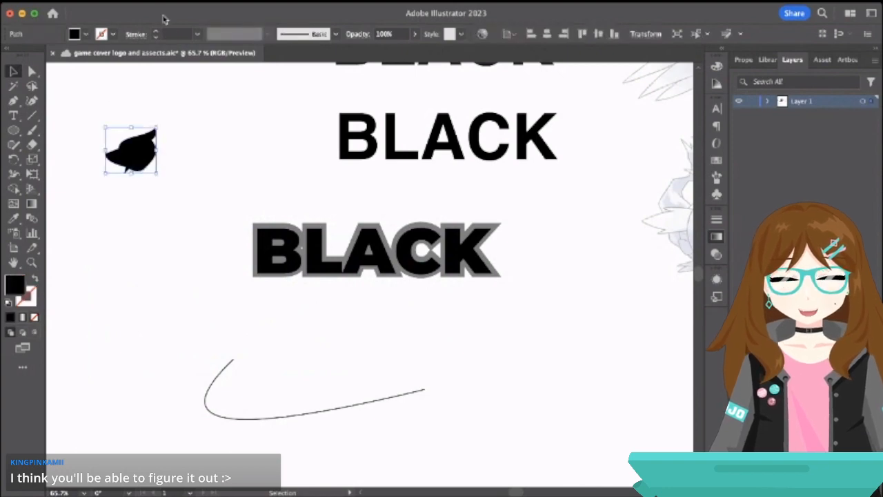
left_click(321, 62)
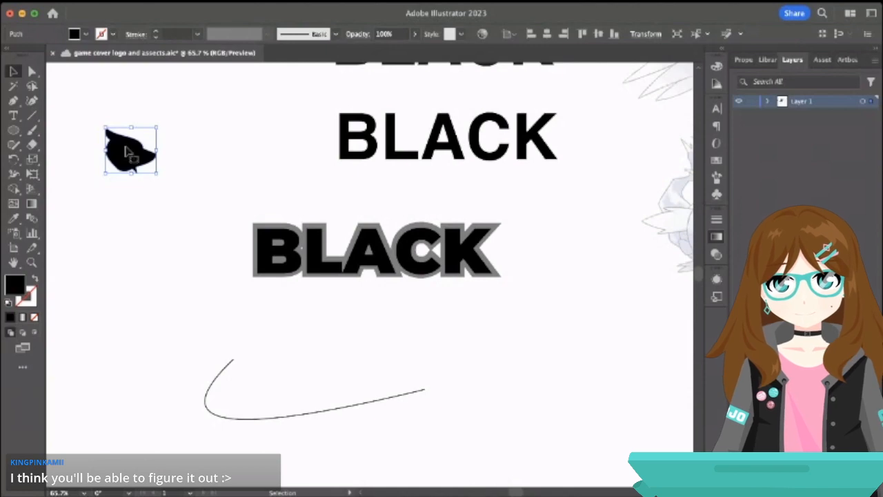
left_click_drag(127, 147, 292, 182)
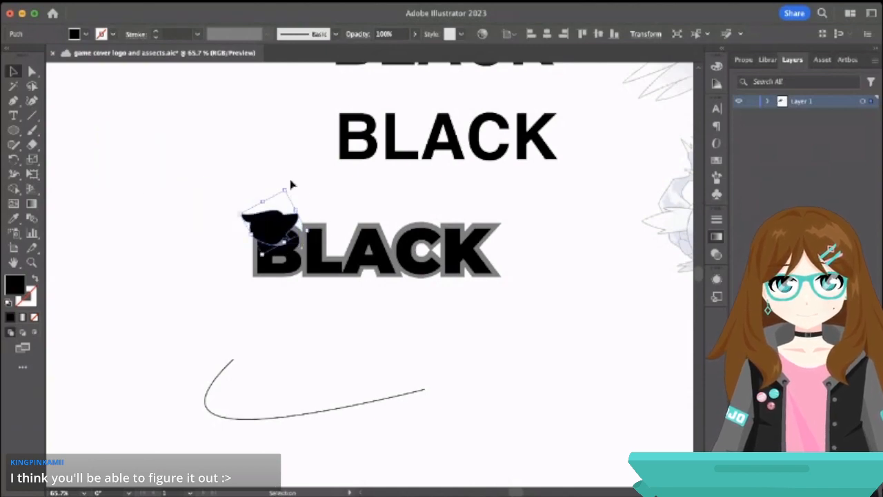
left_click_drag(272, 239, 269, 212)
left_click(265, 218)
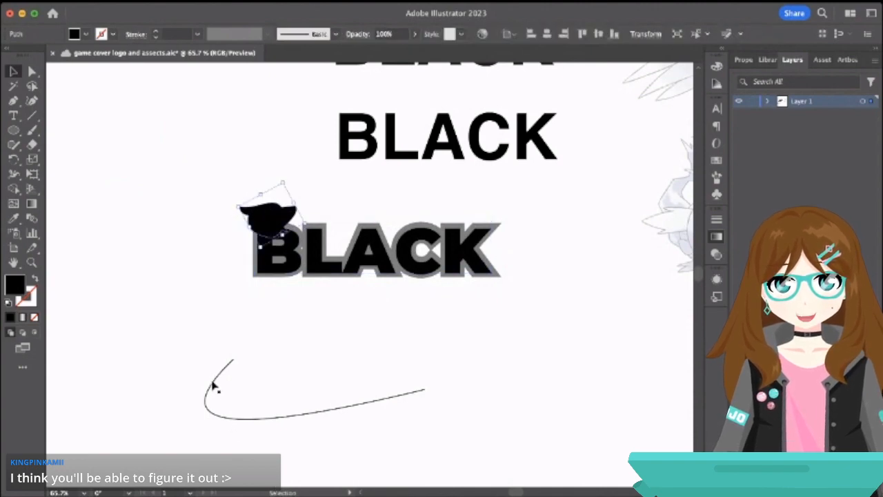
Move the guide curve up to the head and draw a wavy outer body edge with the Pen tool from the neck to below the B.
left_click_drag(214, 386, 229, 250)
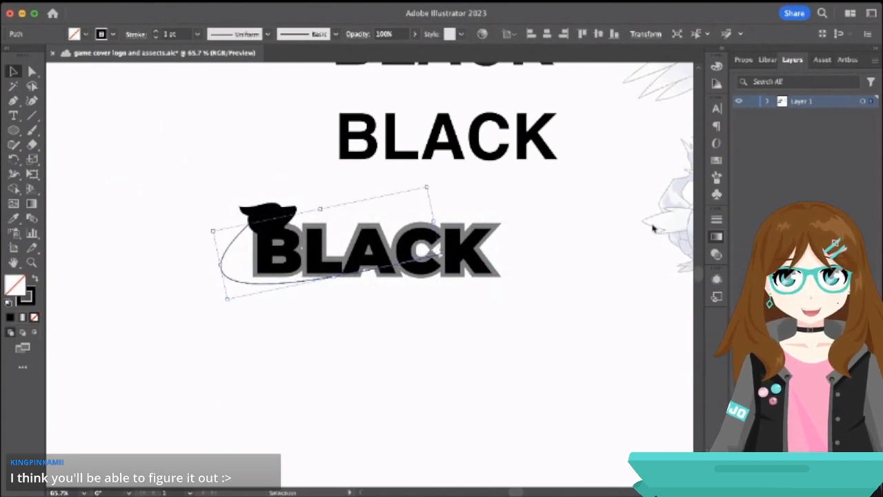
left_click(13, 100)
scroll(245, 209, "up", 5)
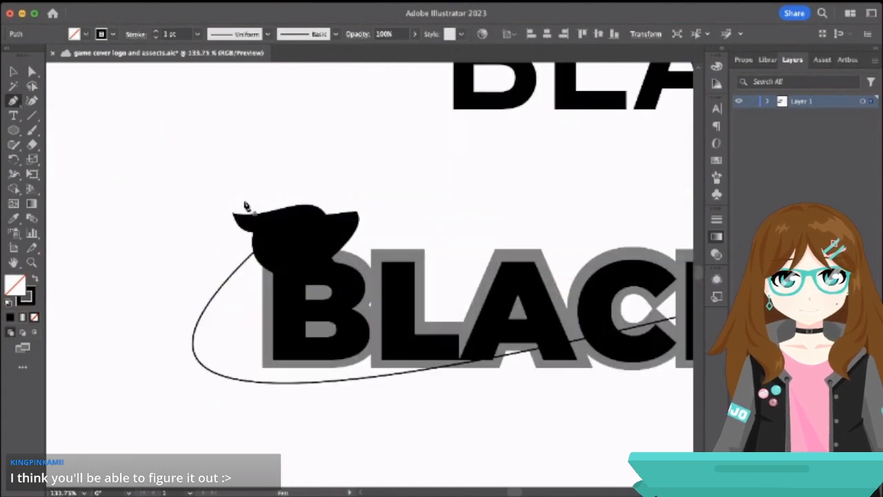
left_click(262, 241)
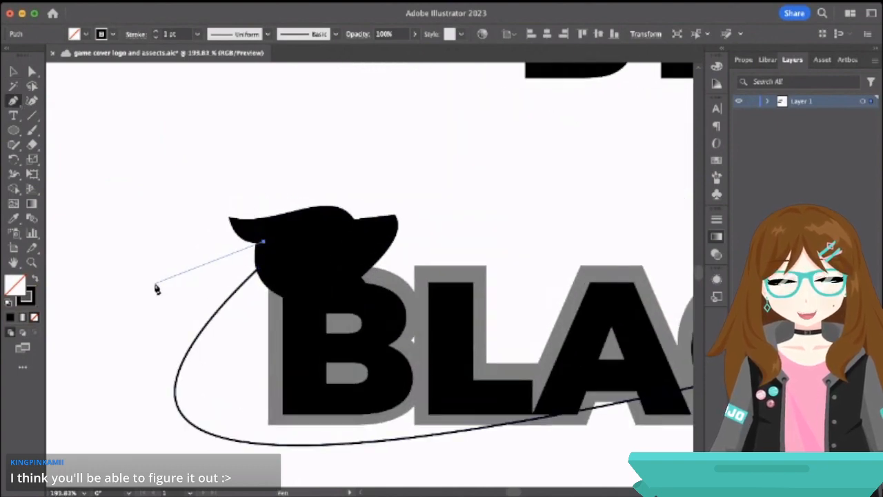
scroll(128, 341, "down", 3)
scroll(128, 341, "left", 3)
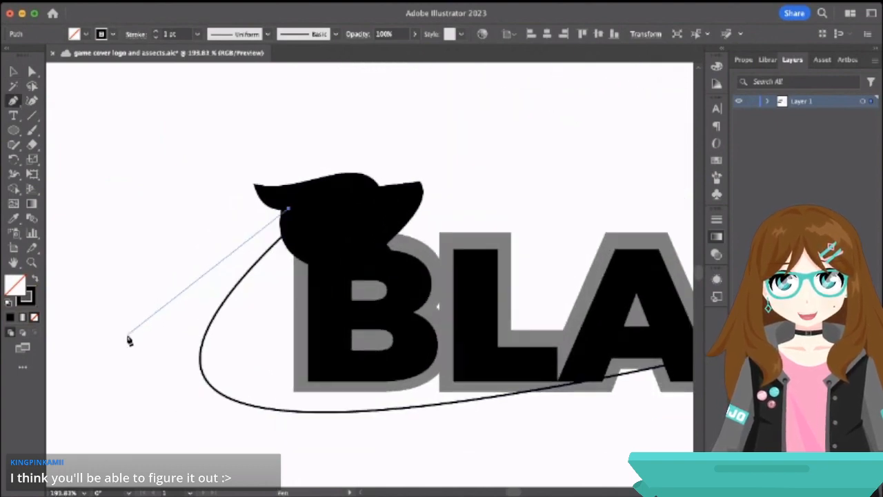
left_click_drag(178, 339, 434, 409)
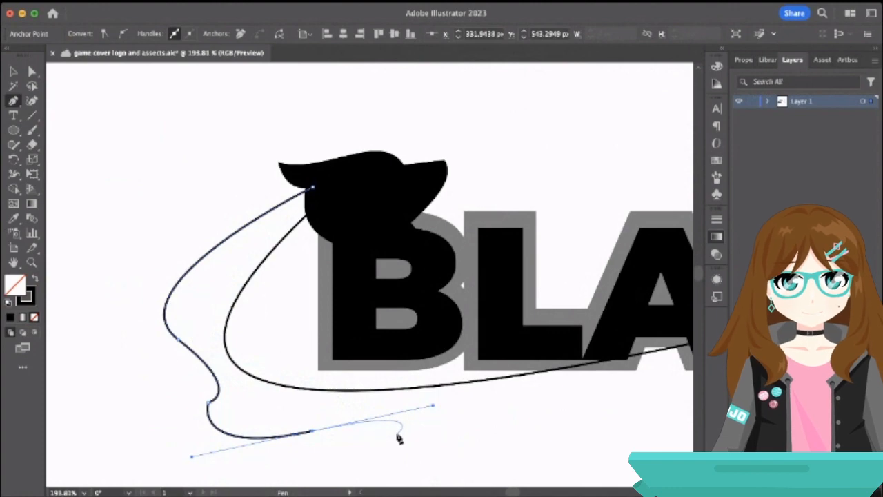
Continue the wavy outer body edge beneath the word from the B to below the A.
left_click_drag(398, 434, 483, 358)
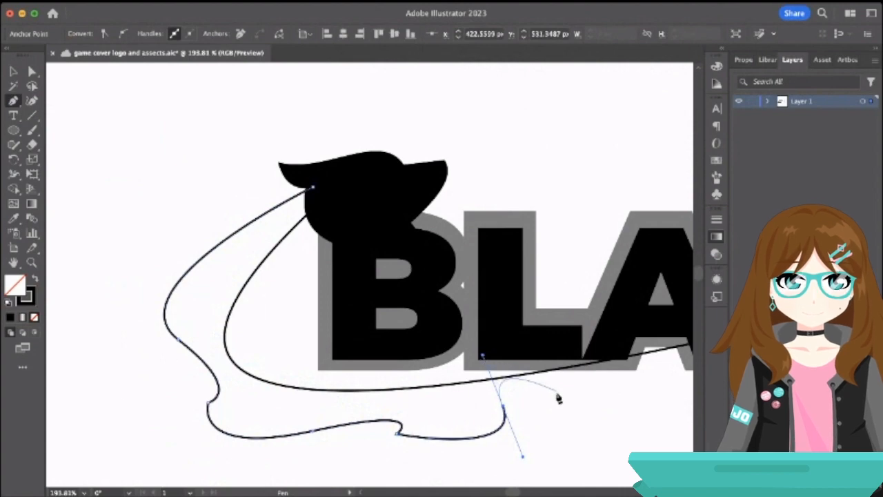
left_click_drag(553, 404, 600, 393)
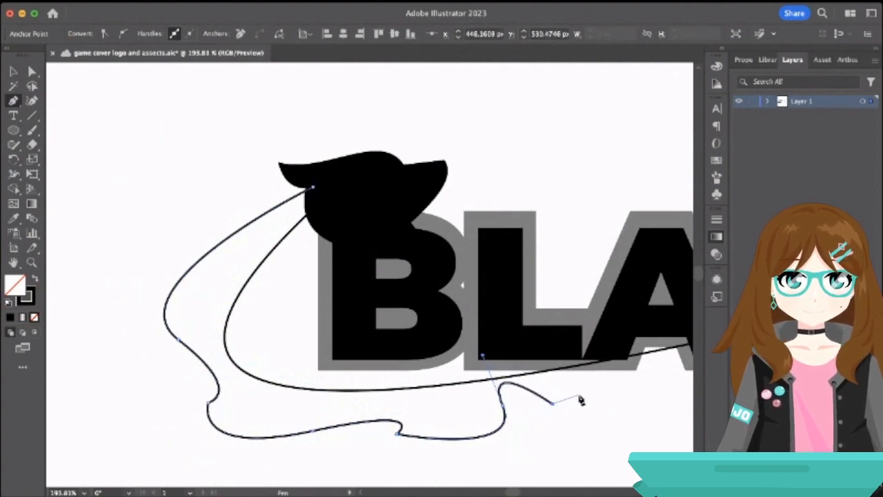
scroll(581, 407, "up", 3)
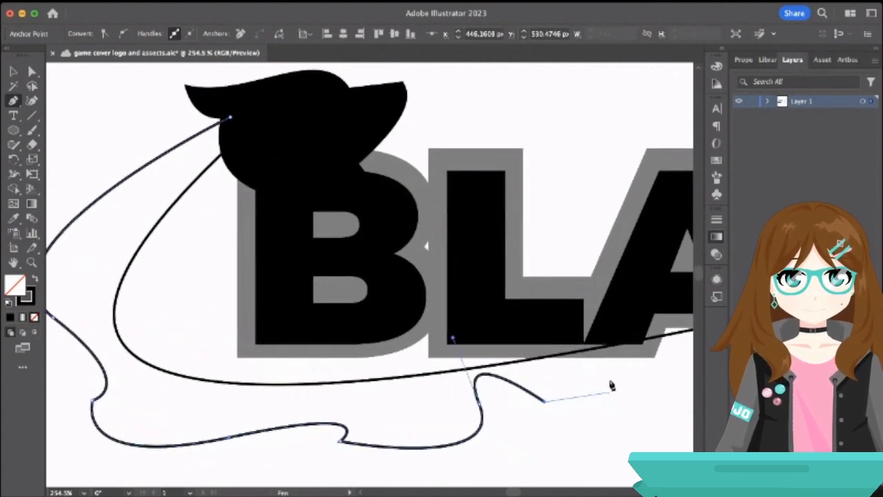
key("space")
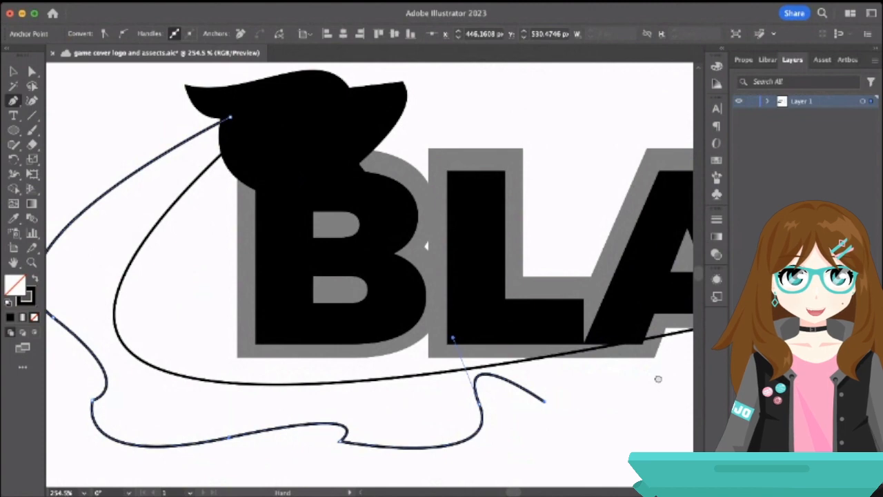
left_click_drag(658, 379, 446, 366)
scroll(492, 365, "down", 3)
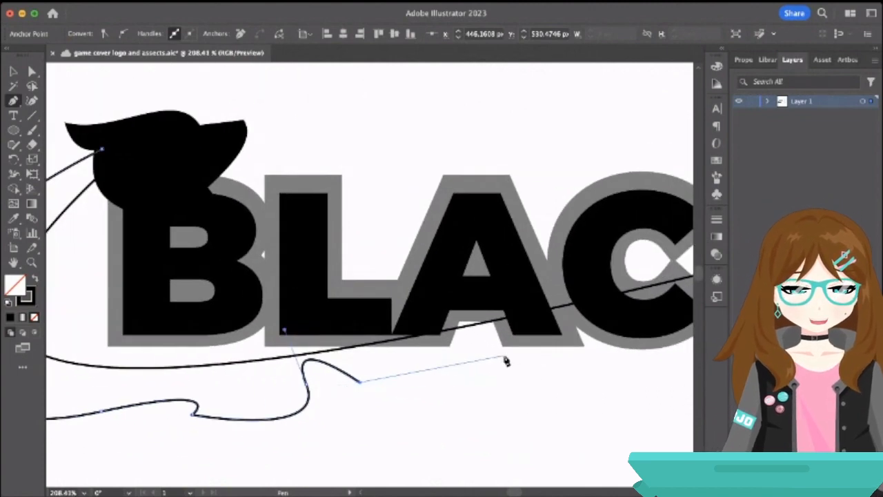
left_click_drag(490, 359, 476, 291)
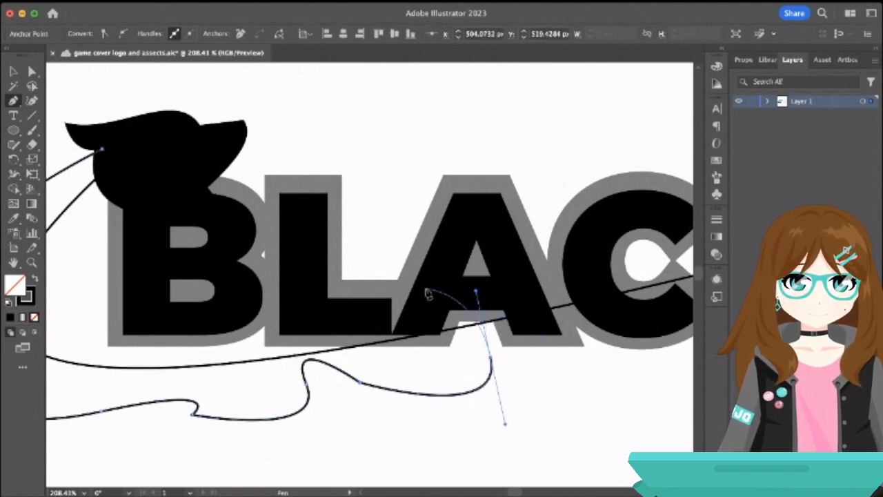
Curl the body outline's end over the A's left foot and hook it back with a short curve.
left_click_drag(429, 319, 457, 340)
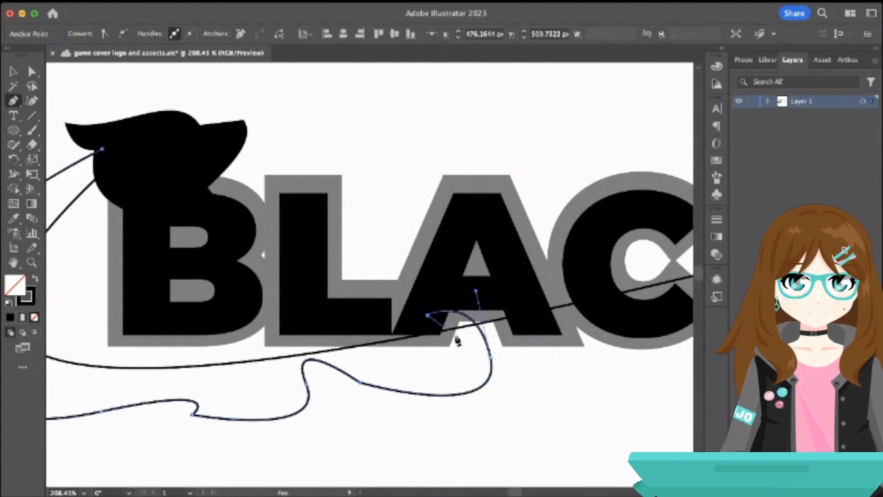
left_click(442, 344)
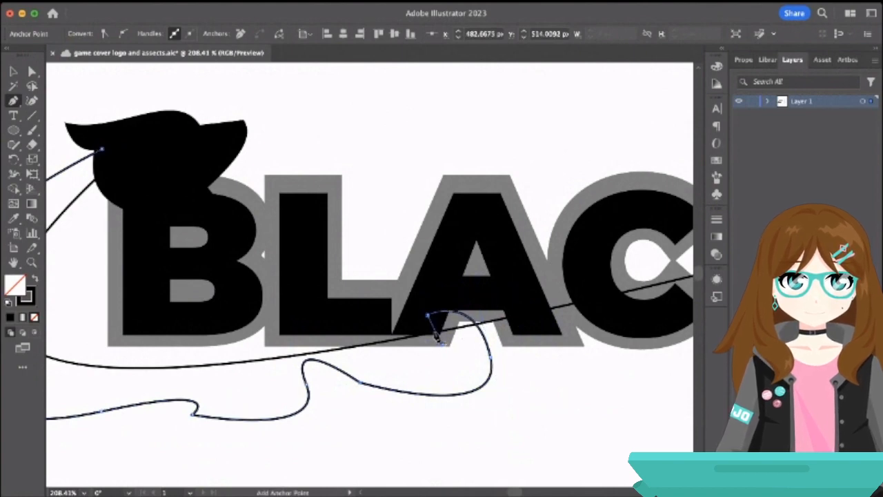
key("super+z")
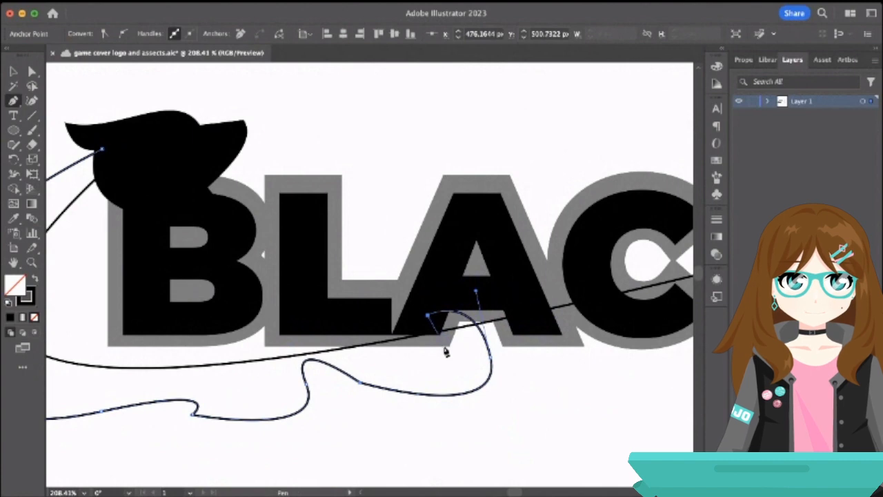
left_click(443, 343)
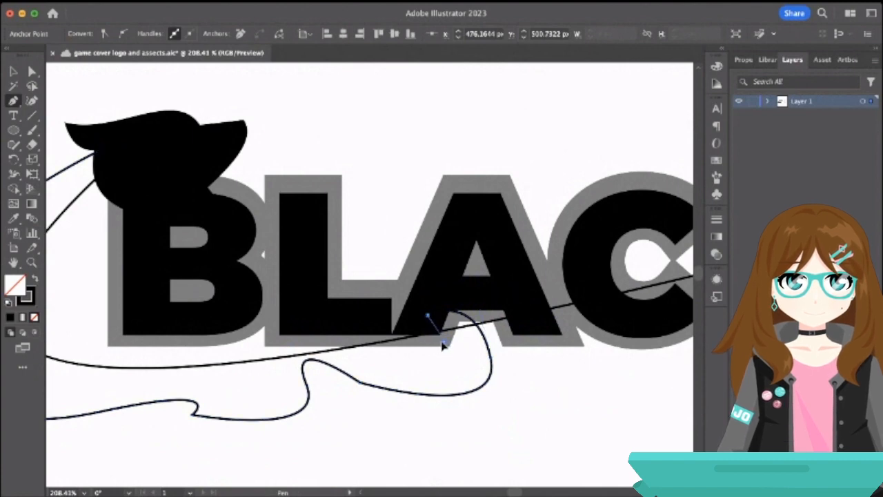
left_click_drag(425, 351, 412, 355)
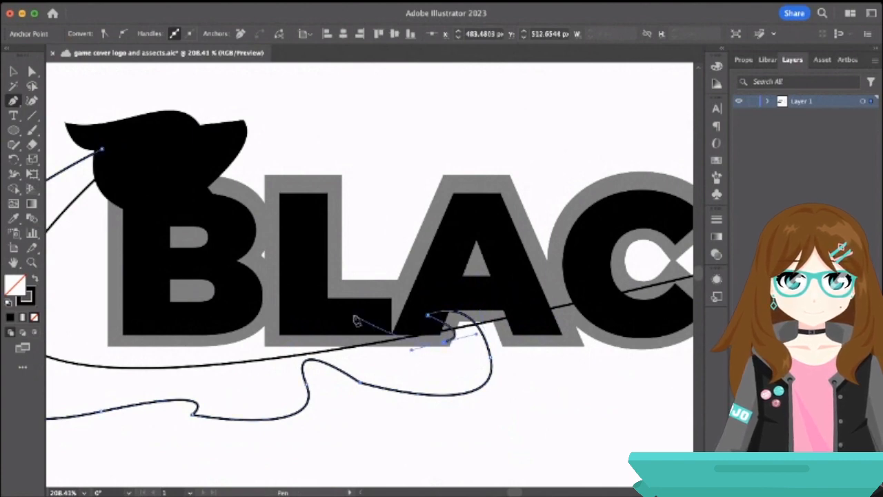
Draw the body's inner edge with the Pen tool across the L and B up into the head, and close the outline at the neck.
left_click(318, 290)
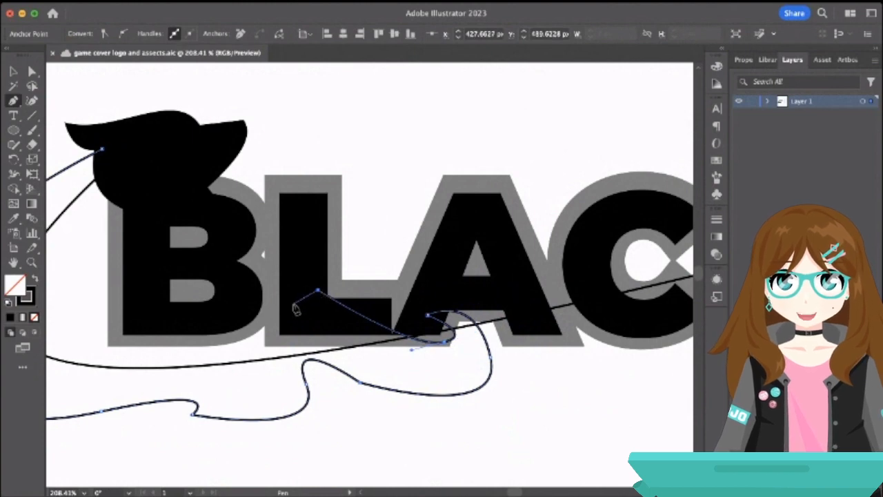
left_click_drag(324, 305, 181, 369)
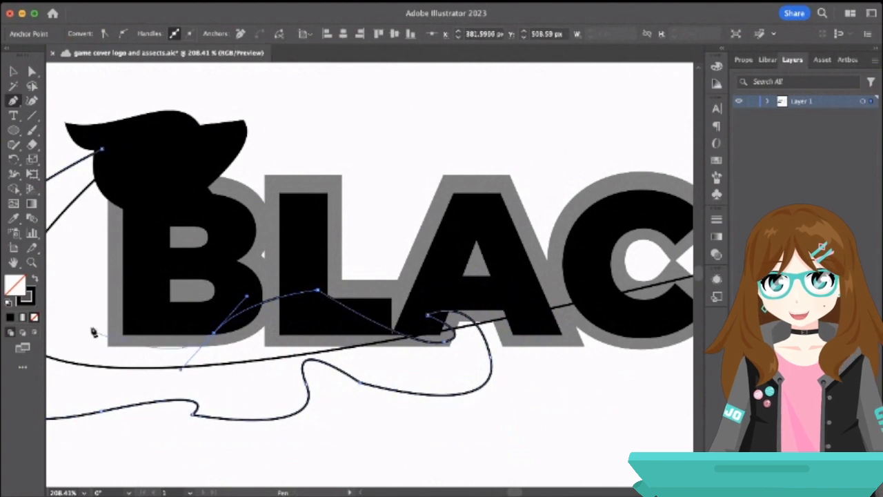
left_click(107, 275)
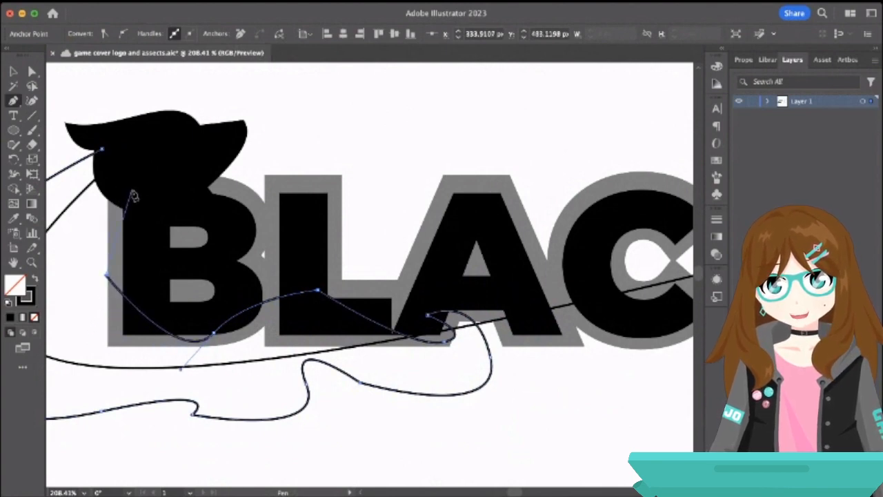
left_click_drag(130, 191, 159, 171)
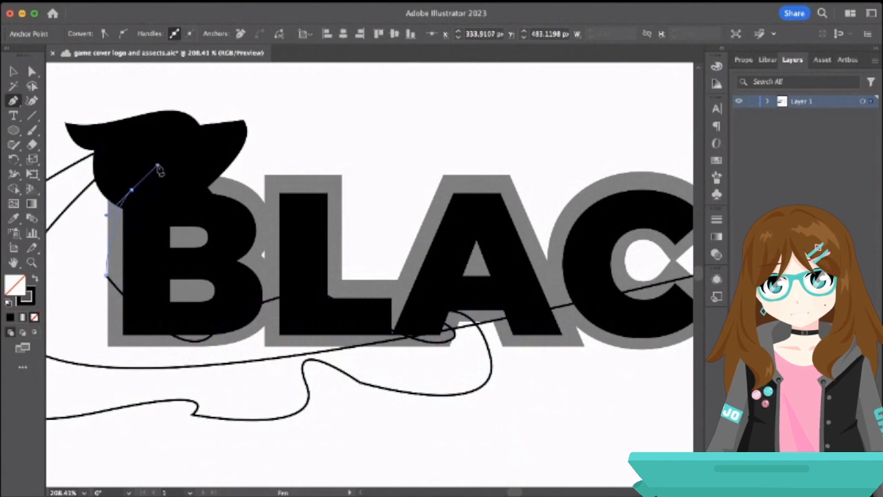
left_click(103, 150)
scroll(243, 184, "down", 4)
scroll(243, 184, "left", 4)
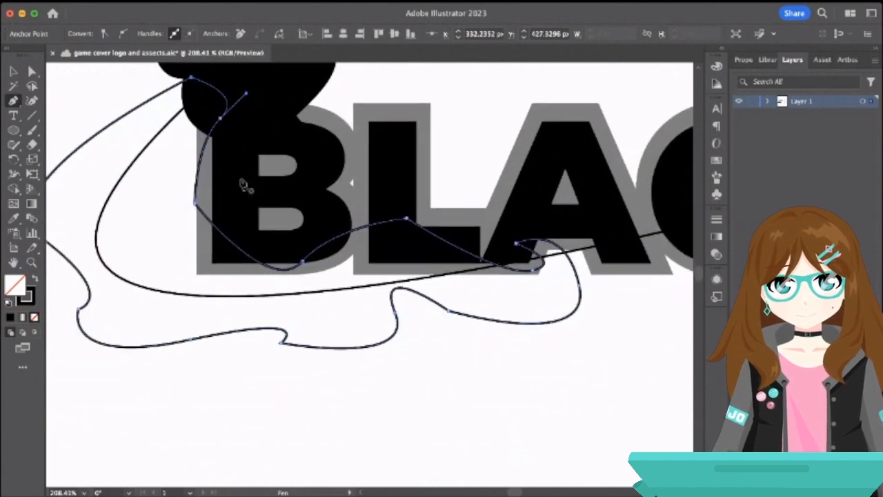
Round the body outline's sharp corners beside the B, along the wavy lower edge and at the peak over the L.
scroll(243, 184, "down", 2)
key("a")
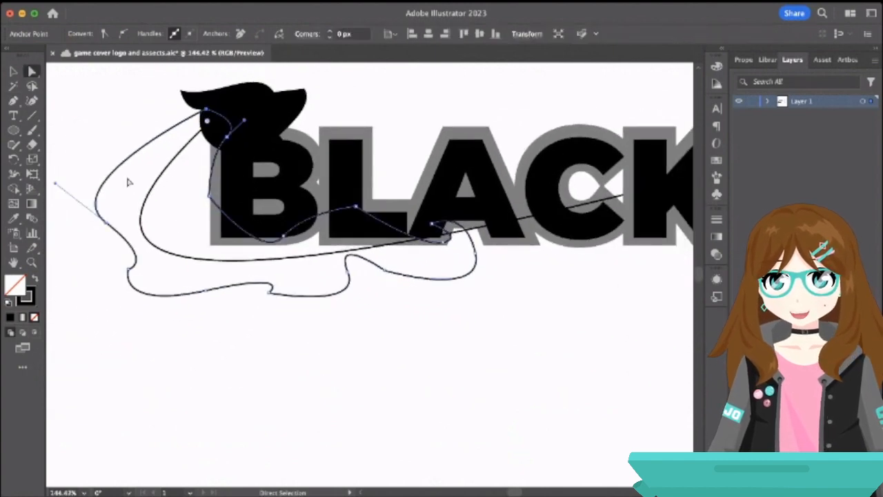
left_click(213, 200)
left_click(221, 199)
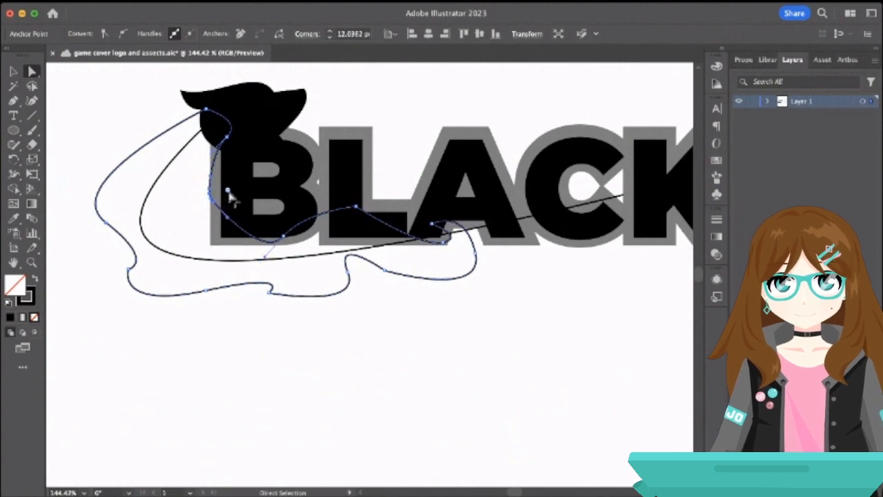
left_click(129, 271)
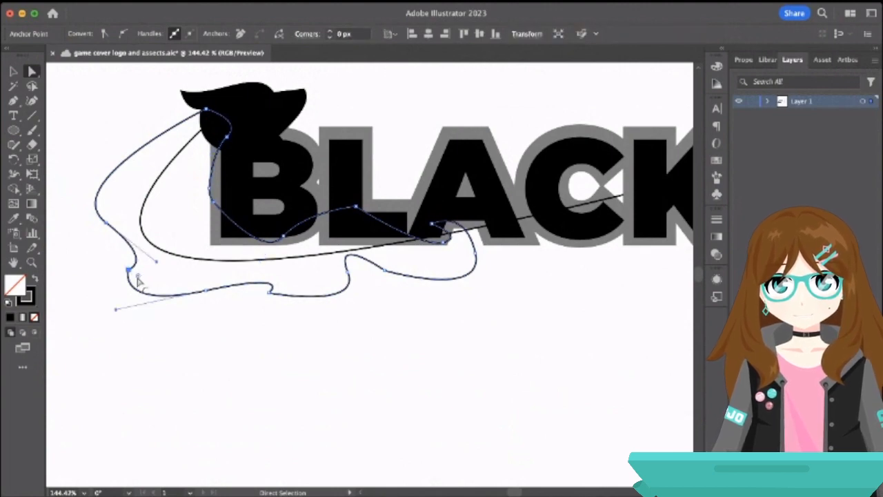
left_click_drag(137, 277, 157, 281)
left_click(269, 292)
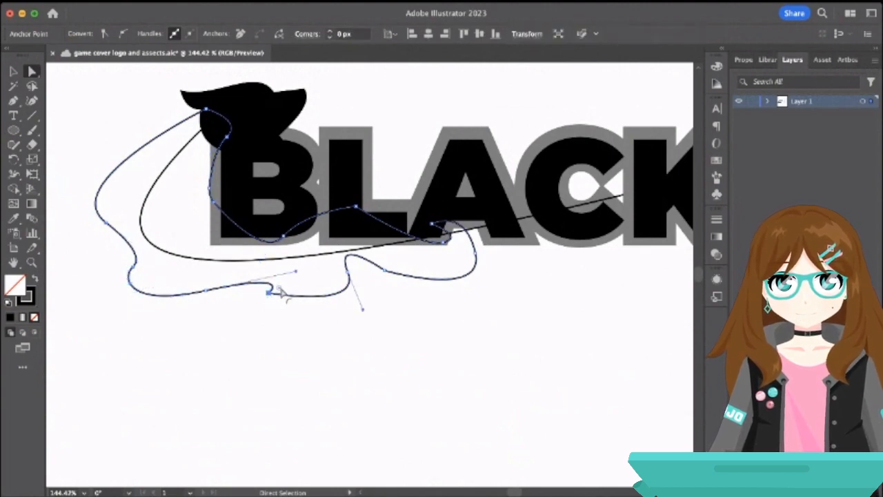
left_click_drag(280, 289, 290, 290)
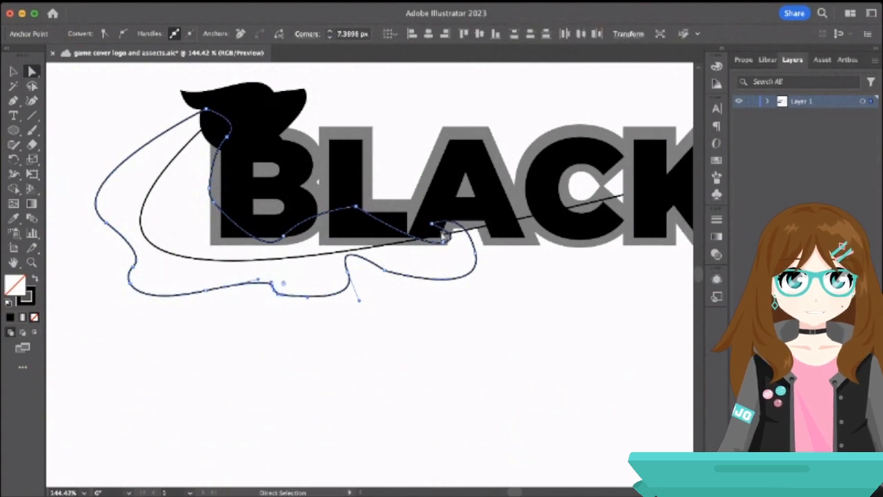
left_click(355, 208)
left_click_drag(352, 219, 349, 240)
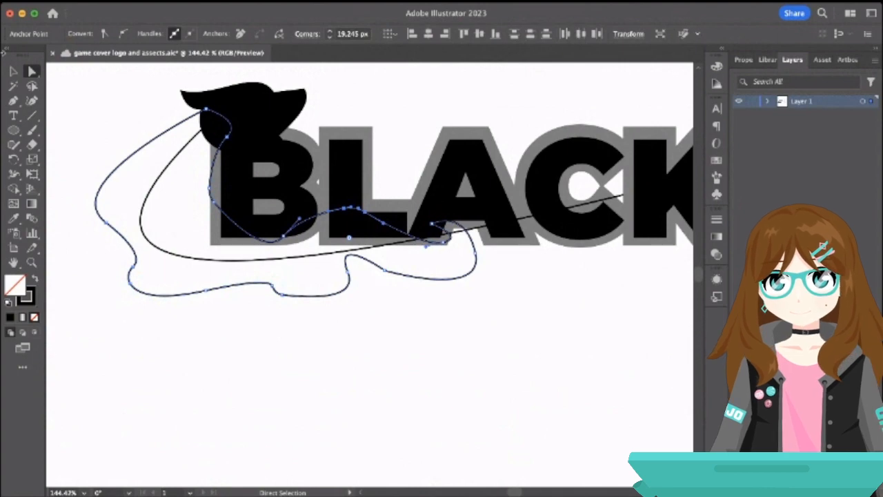
Swap the body's stroke and fill to make it solid black, and delete the guide curve running under the word.
left_click(13, 71)
left_click(166, 123)
left_click(182, 127)
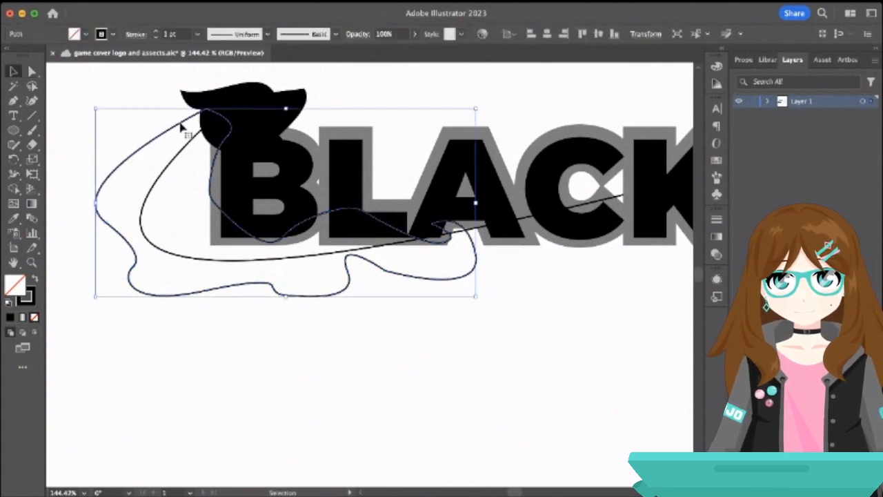
left_click(36, 277)
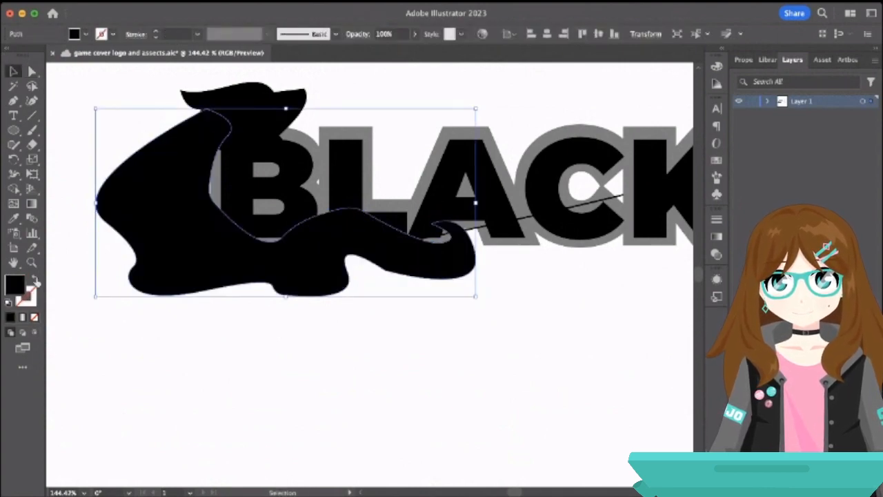
left_click(104, 332)
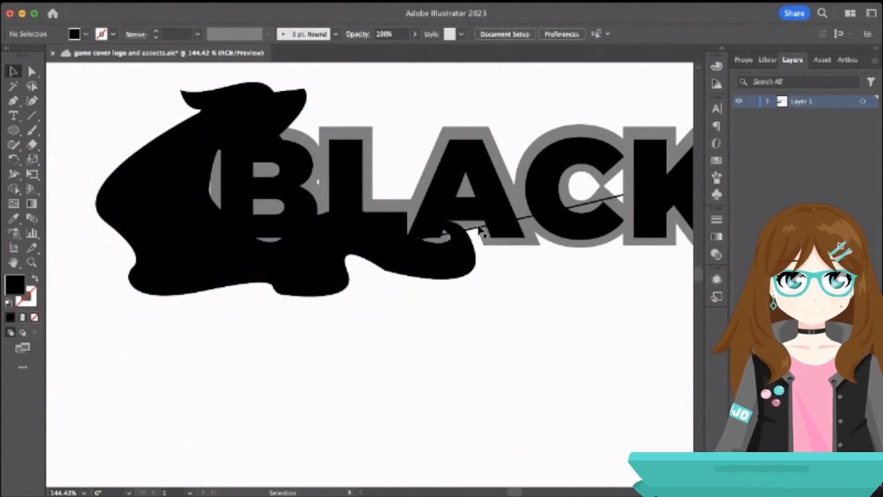
left_click_drag(479, 228, 365, 401)
key("Delete")
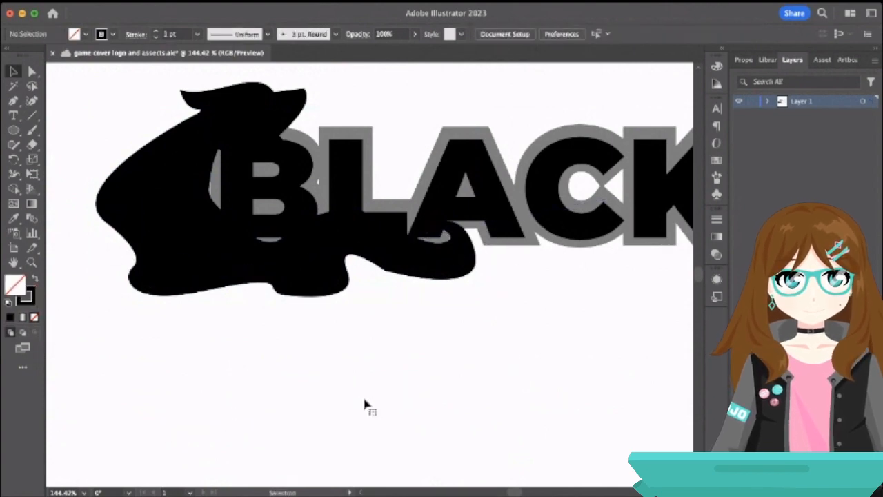
Fill the dragon head and body with white sampled from the artboard background.
left_click(249, 138)
left_click(168, 176)
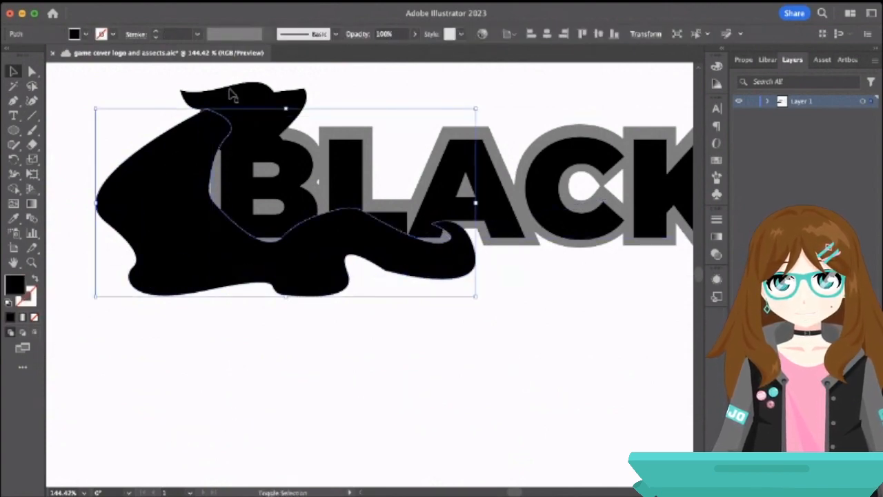
left_click(13, 218)
left_click(201, 374)
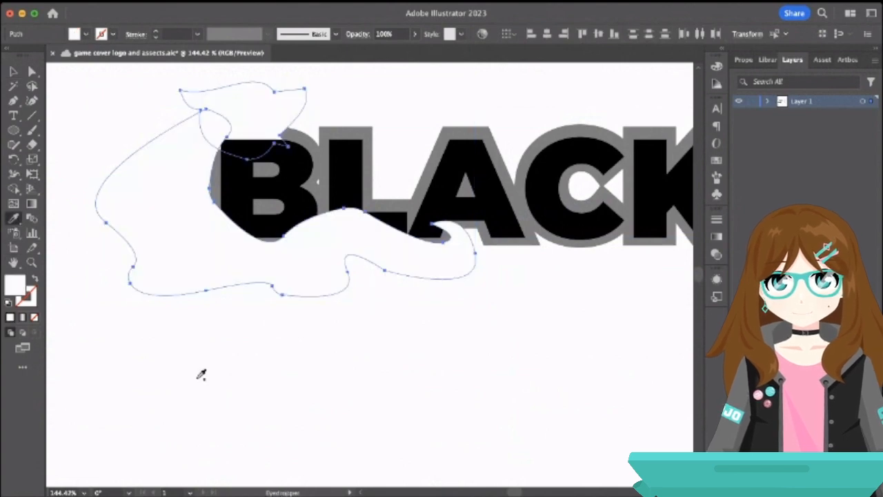
left_click(13, 71)
left_click(69, 79)
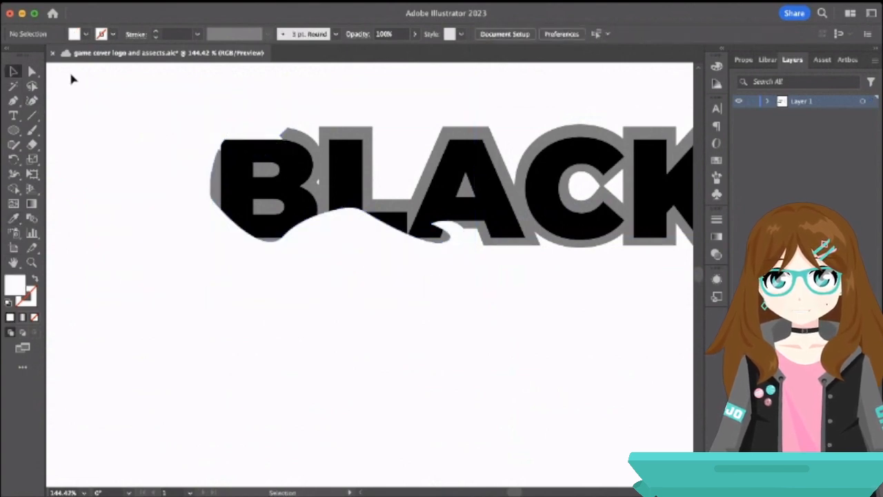
Bring the white head and body in front of the outlined word.
left_click(268, 110)
left_click(168, 181, "shift")
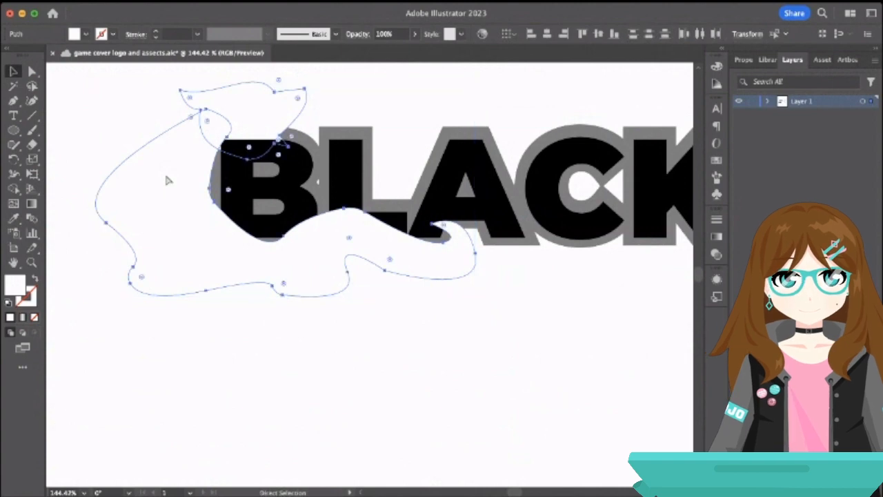
left_click(385, 297)
scroll(385, 298, "down", 4)
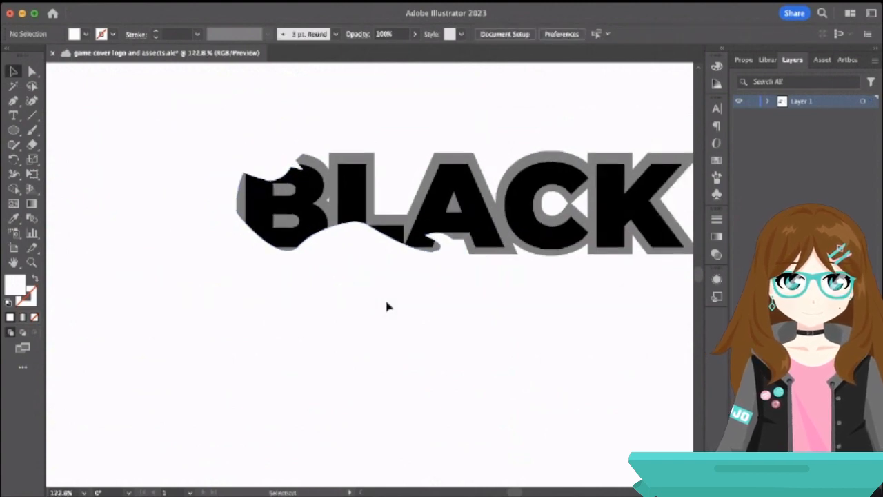
Move the dragon logo and the plain BLACK text off the artboard onto the grey canvas, and delete the plain text.
left_click_drag(252, 184, 595, 349)
scroll(597, 348, "down", 3)
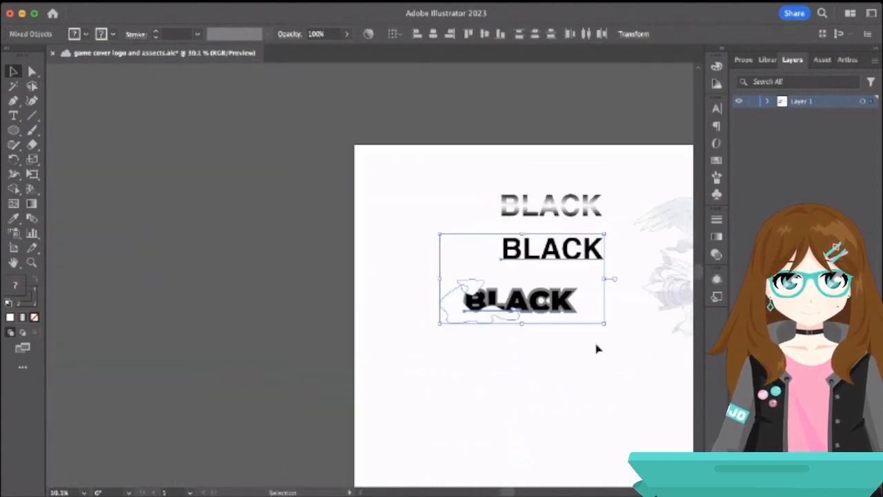
left_click_drag(530, 308, 195, 257)
left_click(296, 229)
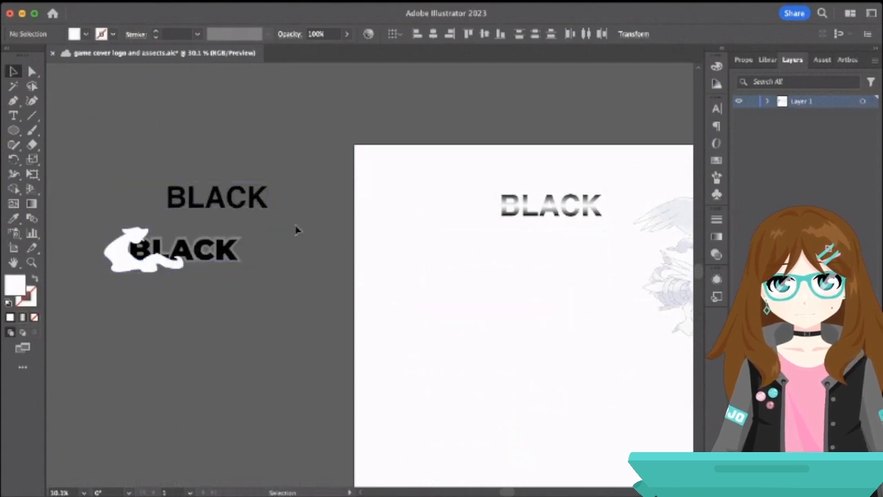
left_click(248, 195)
key("Delete")
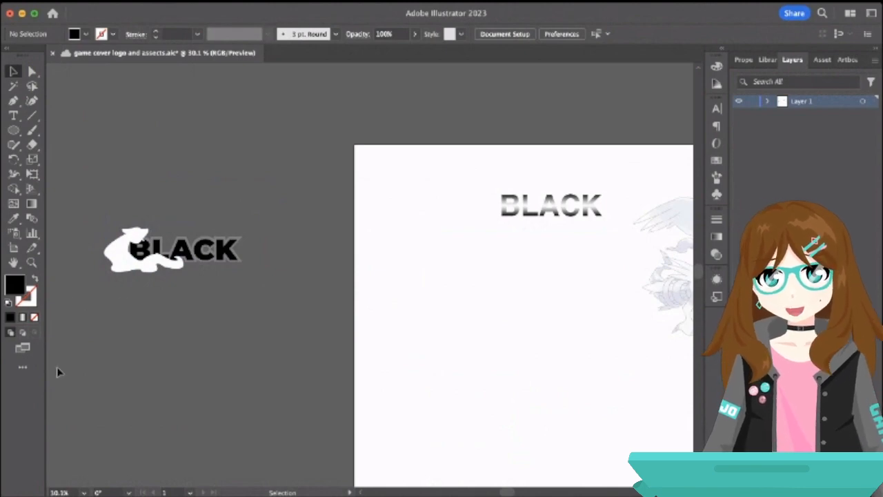
Nudge the white dragon head and body slightly upward against the word.
scroll(120, 251, "up", 5)
left_click(192, 181)
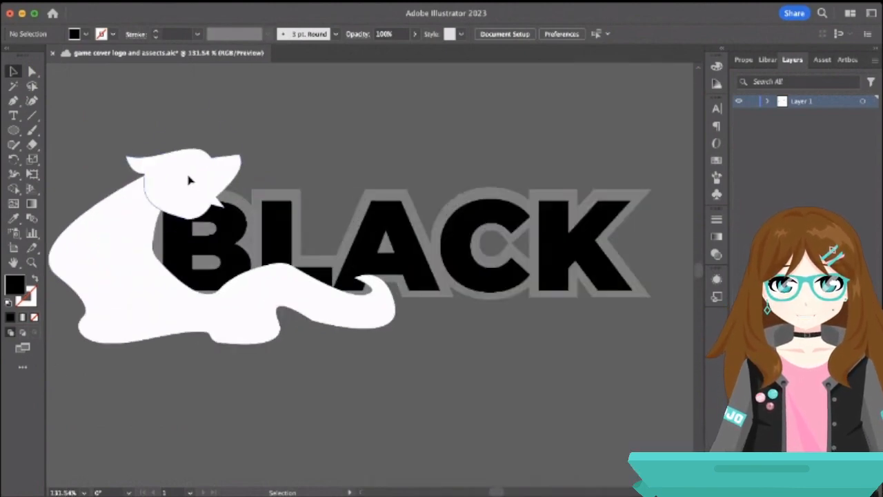
left_click(138, 258)
mouse_move(138, 258)
left_mouse_down()
mouse_move(150, 253)
mouse_move(150, 260)
mouse_move(133, 251)
mouse_move(140, 254)
left_mouse_up()
left_click(251, 123)
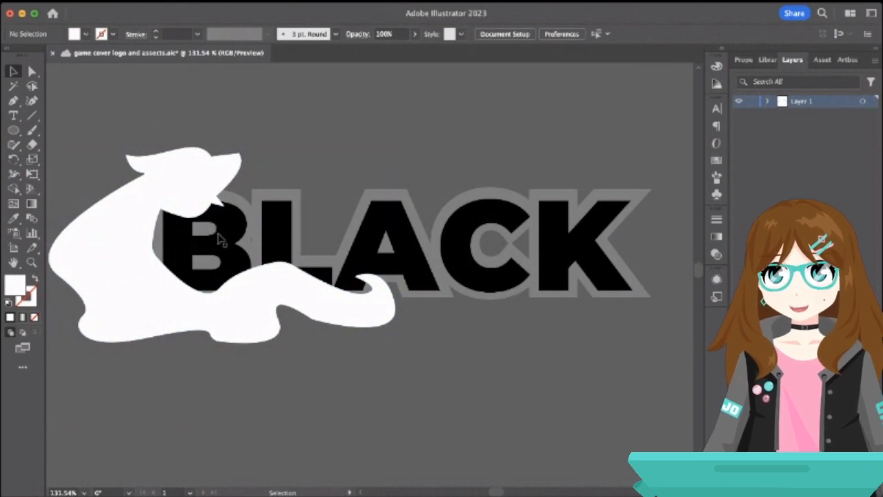
Stack the dragon head behind the word and the body in front of it, nudging the body slightly up and to the left.
left_click(195, 216)
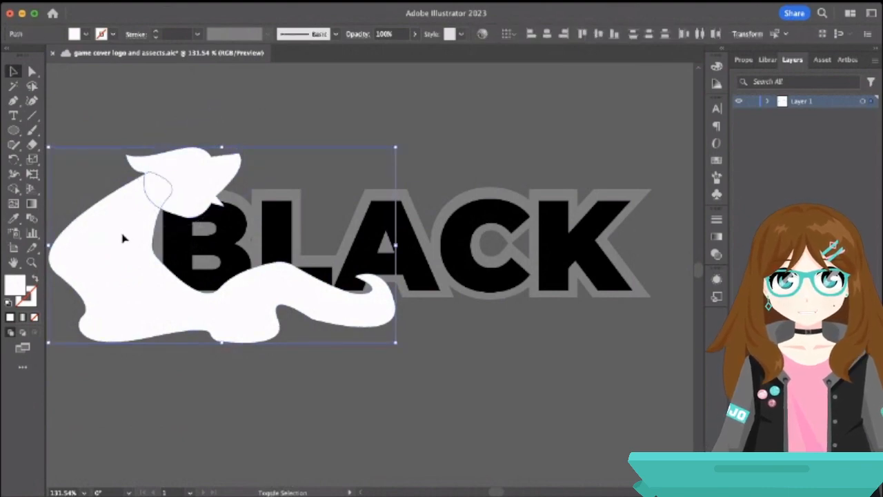
key("super")
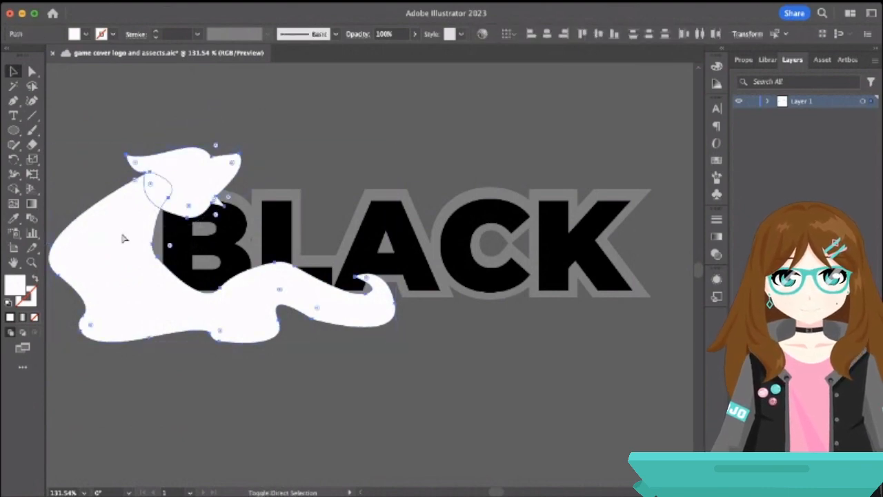
key("super+shift+bracketleft")
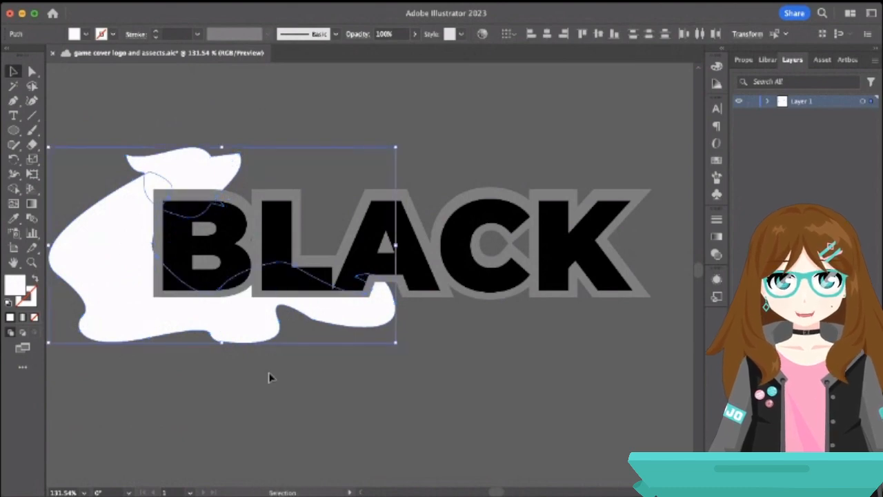
left_click(269, 373)
left_click(225, 330)
key("super+shift+bracketright")
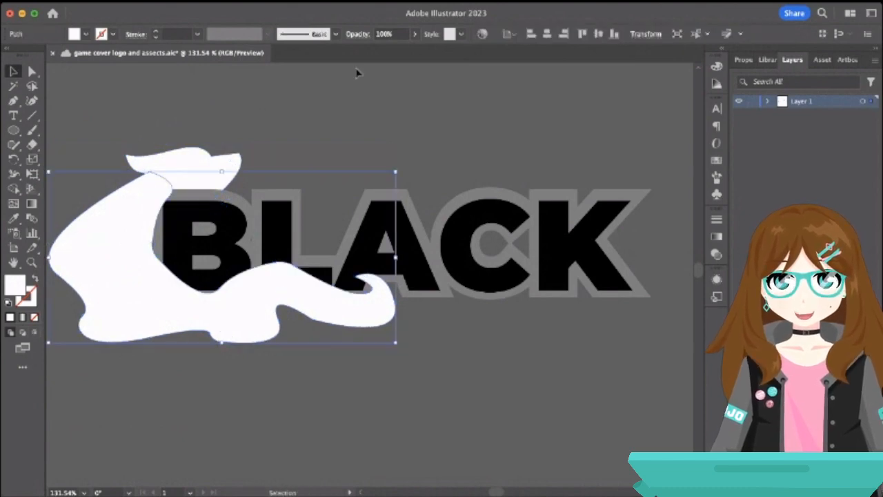
left_click(336, 105)
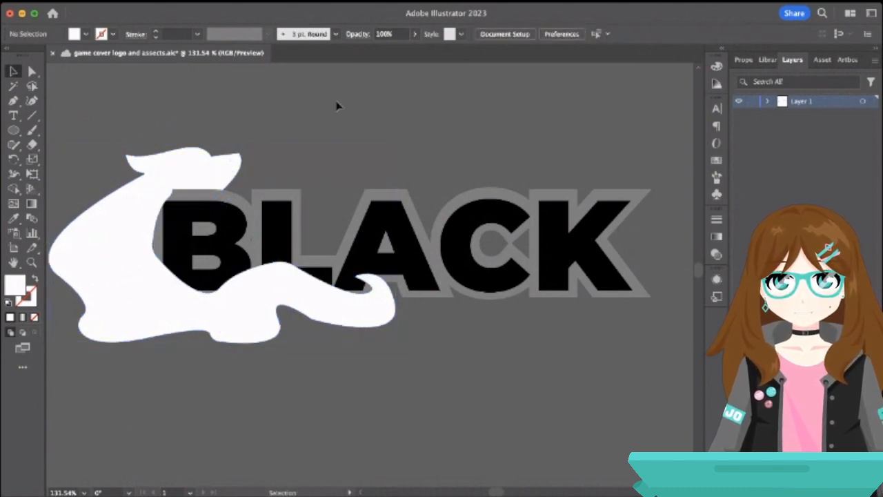
left_click(136, 206)
left_click(367, 120)
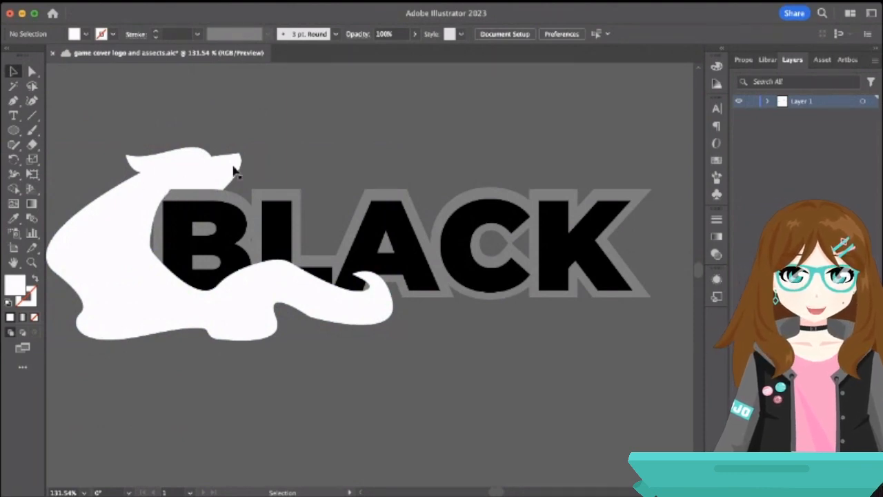
Draw a thin closed eye shape with a curved lower edge on the dragon's head with the Pen tool.
left_click(13, 100)
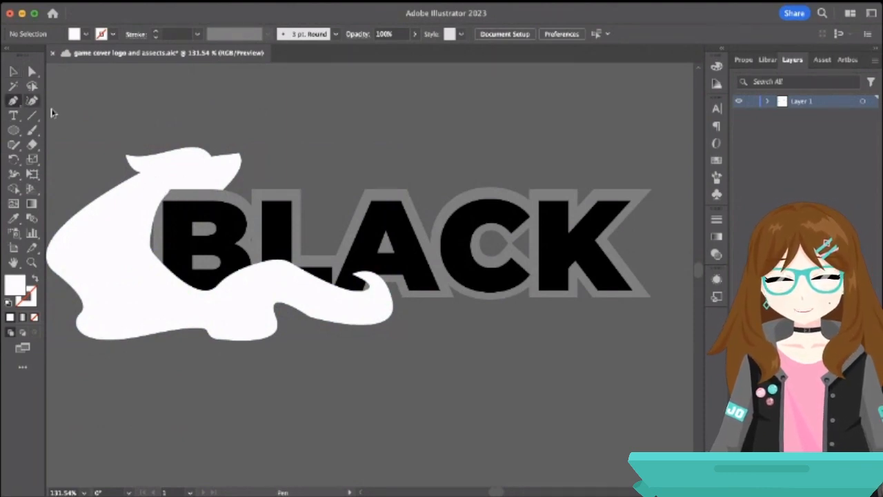
scroll(301, 213, "up", 5)
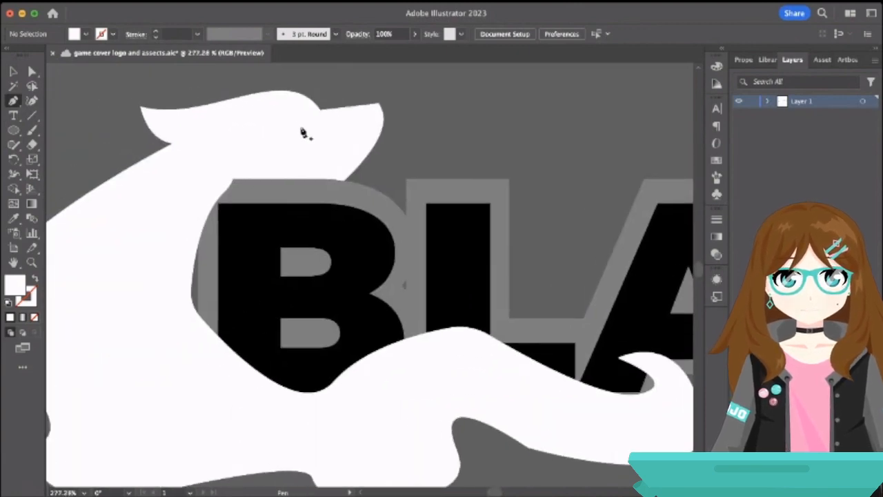
left_click(313, 116)
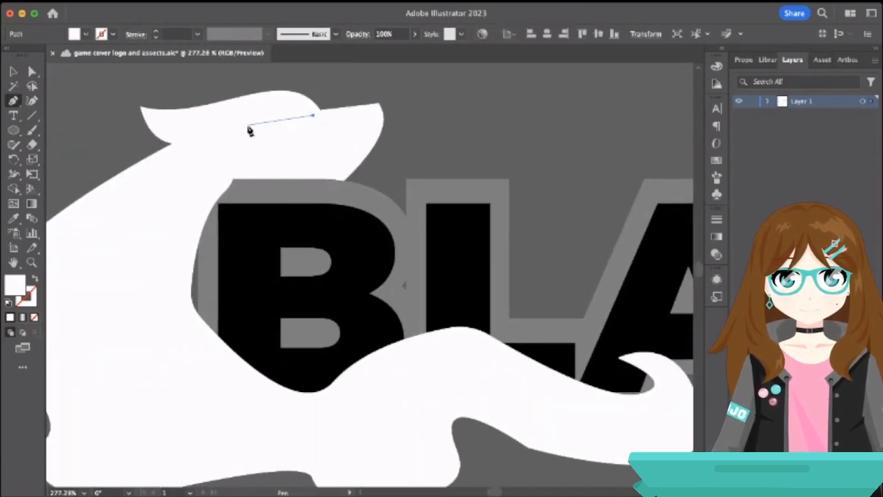
left_click(248, 127)
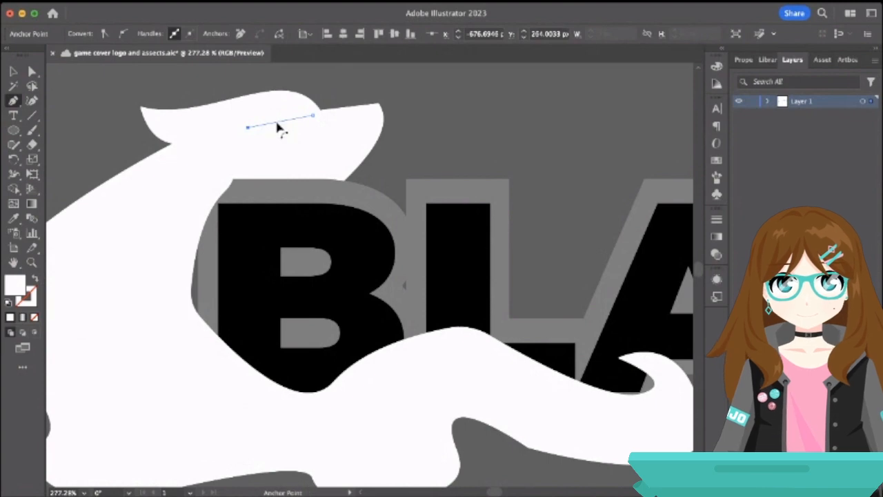
left_click_drag(276, 123, 272, 133)
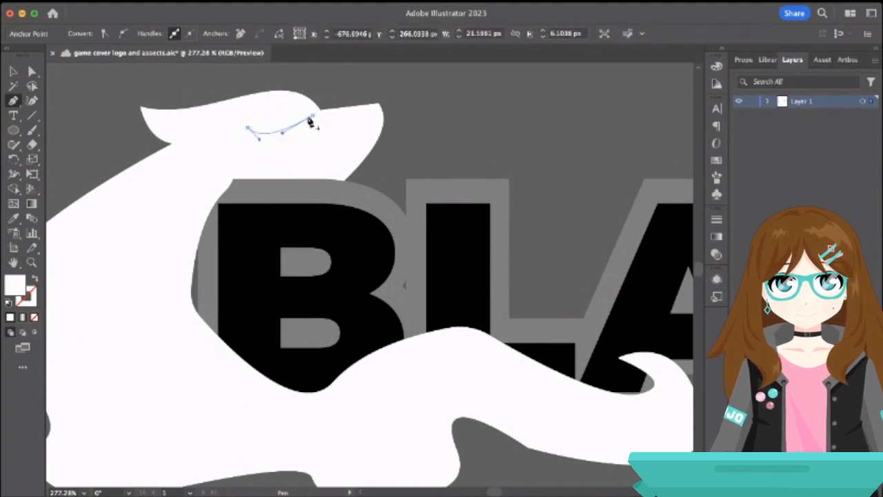
left_click(313, 115)
left_click(13, 72)
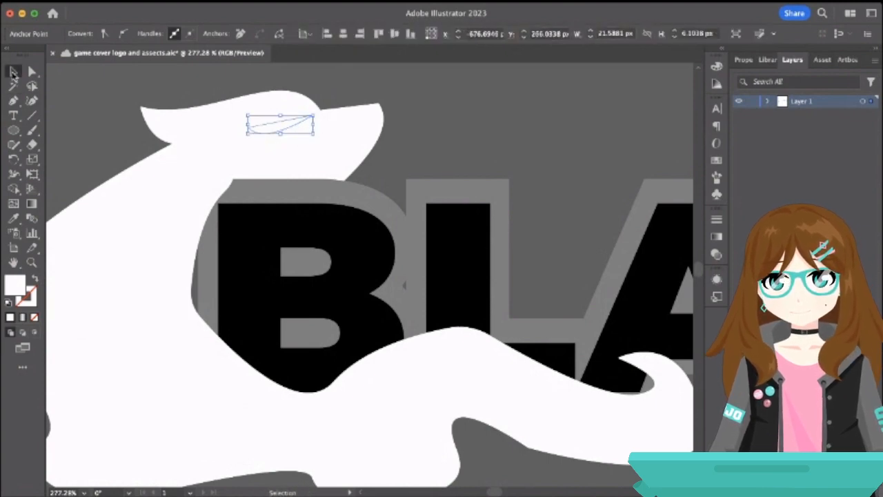
Cut the eye shape out of the dragon's head with Shape Builder.
left_click(67, 84)
left_click_drag(301, 144, 319, 154)
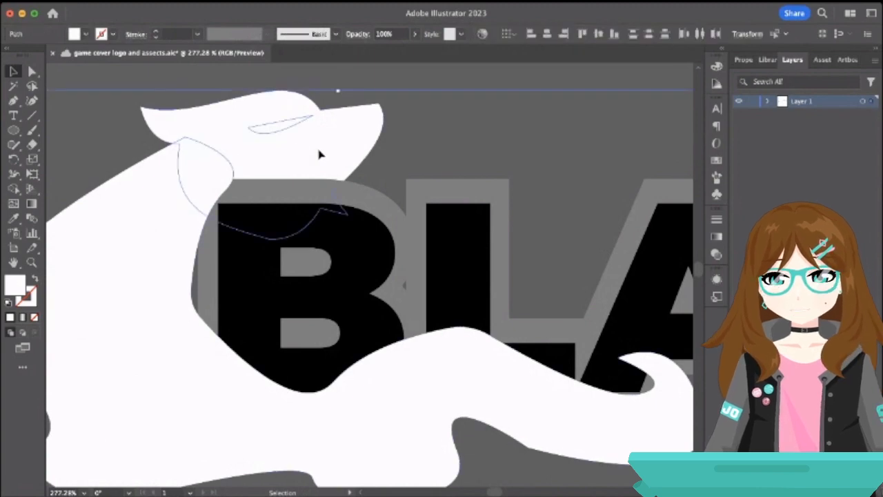
left_click(13, 188)
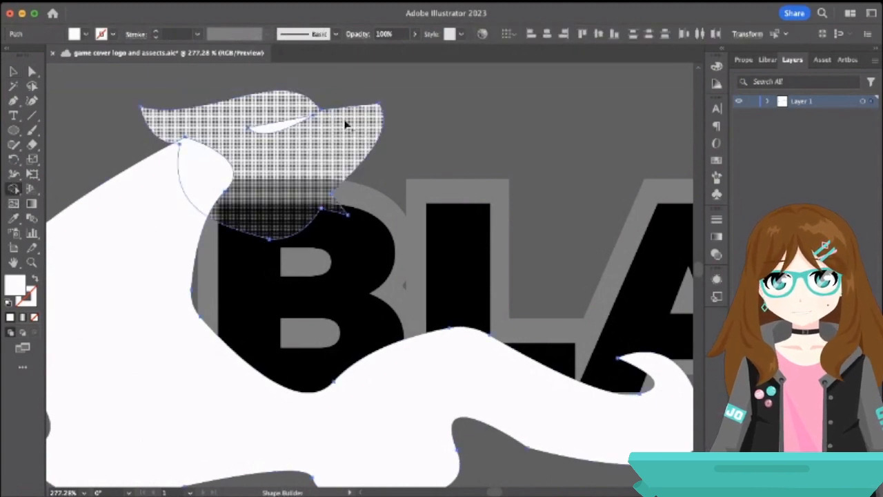
left_click(280, 131, "alt")
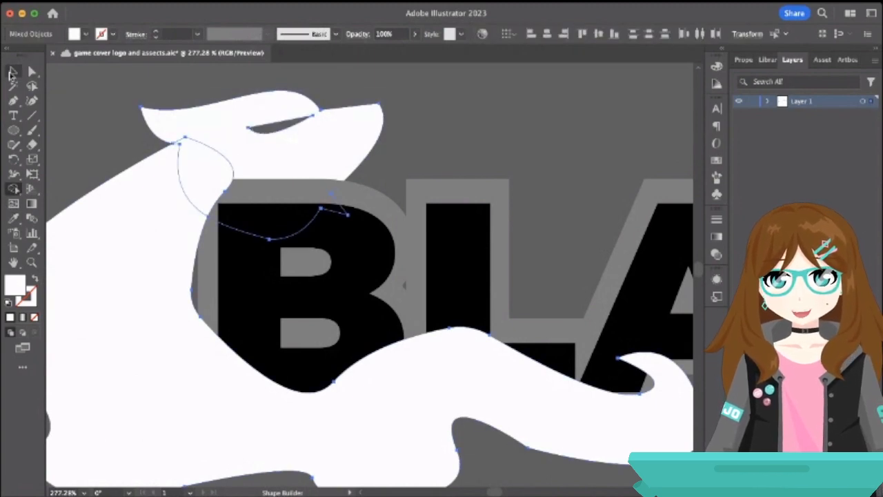
left_click(13, 71)
left_click(61, 78)
scroll(474, 117, "down", 5)
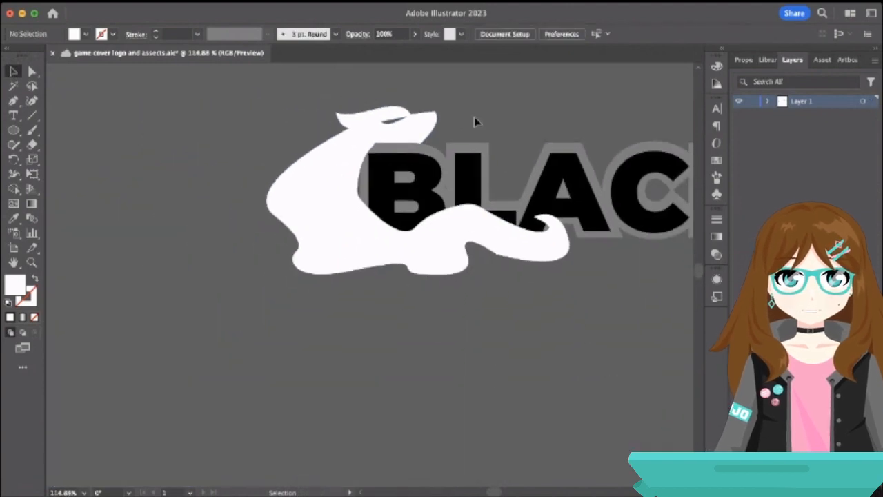
Move the black word below and away from the dragon, and delete its gray outline.
left_click(542, 179)
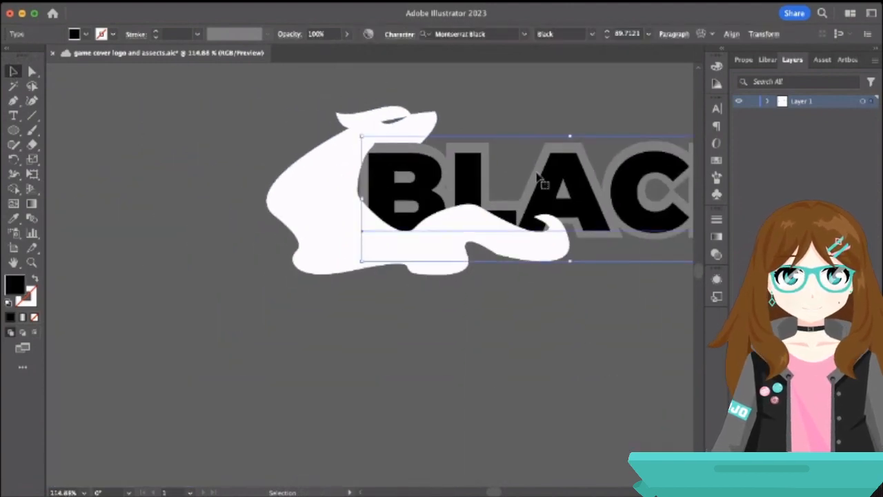
left_click(474, 162, "shift")
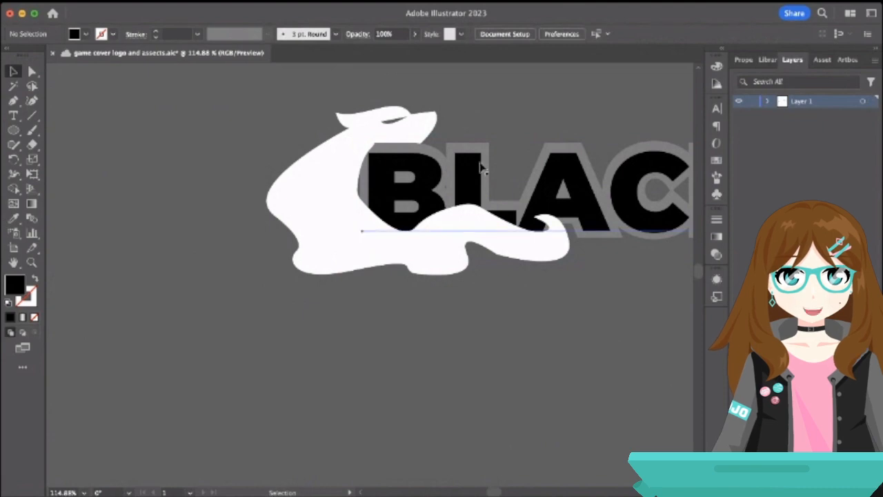
left_click(481, 165)
left_click_drag(473, 172, 584, 385)
left_click(464, 155)
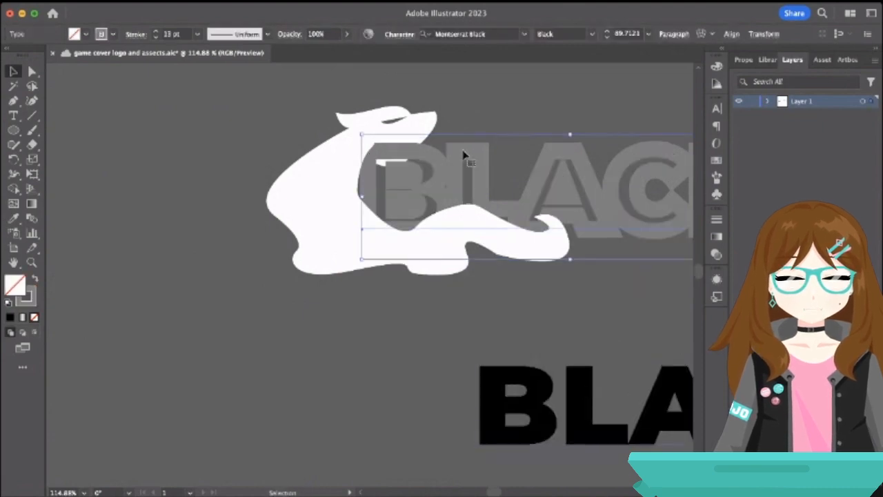
key("Delete")
Rotate the dragon's head slightly clockwise so the snout tilts downward.
left_click(378, 237)
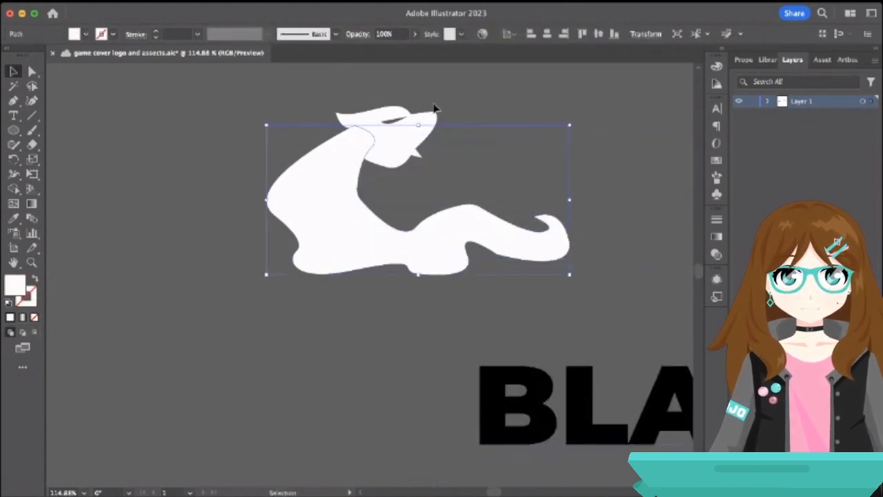
left_click(391, 157)
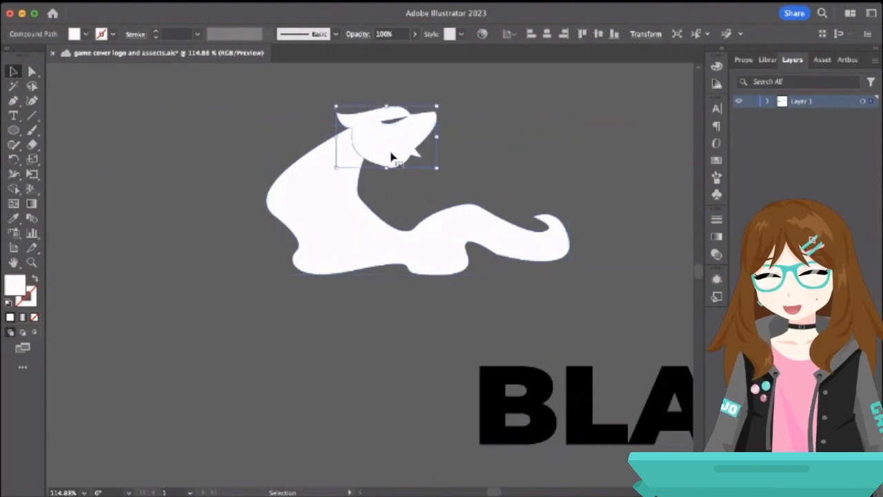
left_click(340, 226)
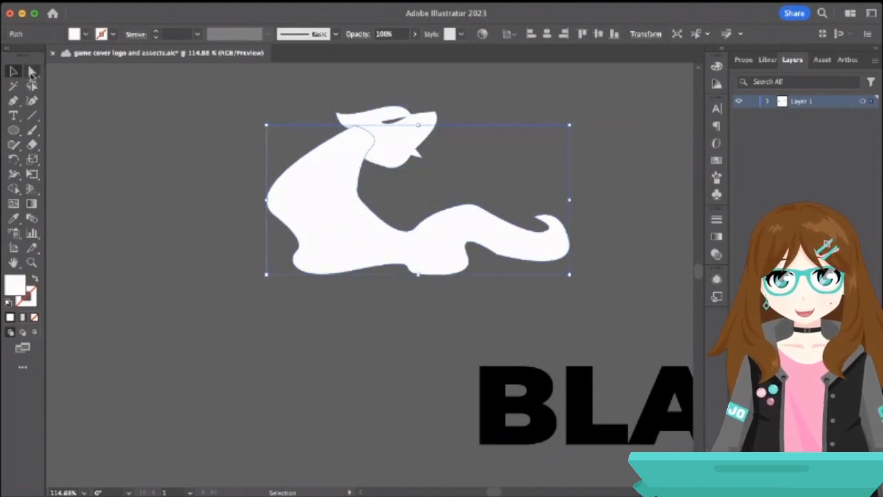
left_click(214, 118)
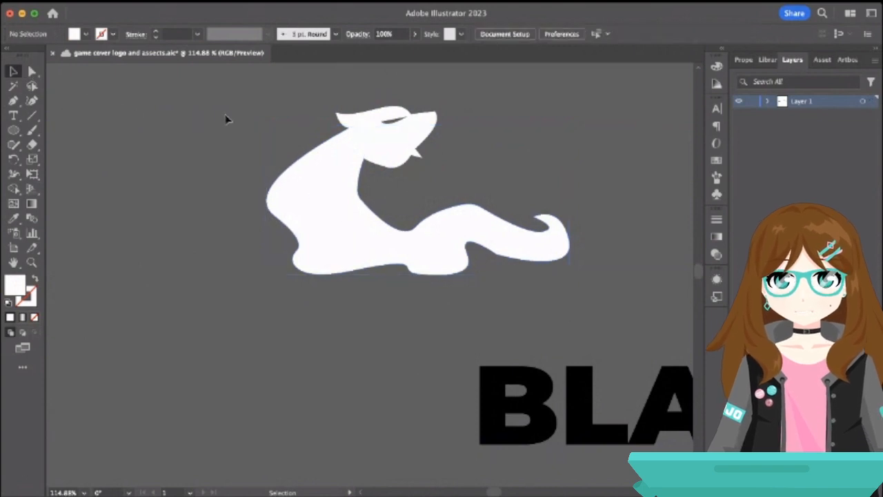
left_click(392, 139)
left_click_drag(441, 107, 444, 129)
key("ctrl+z")
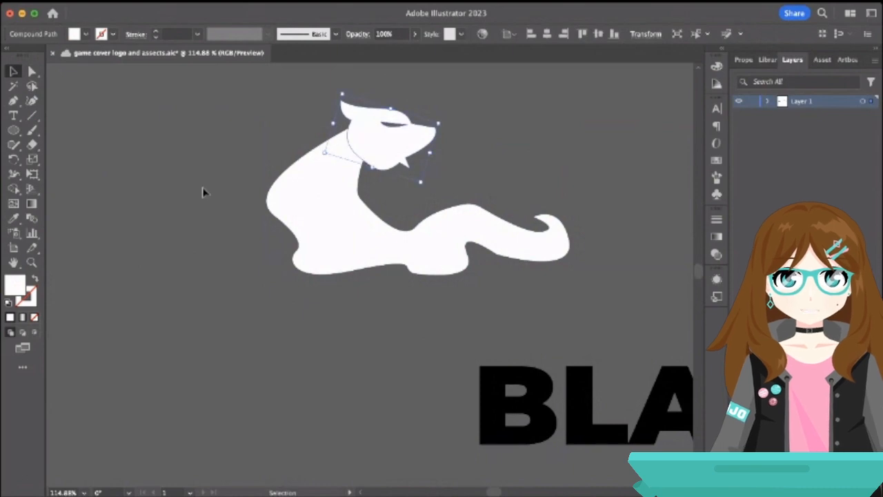
left_click(204, 191)
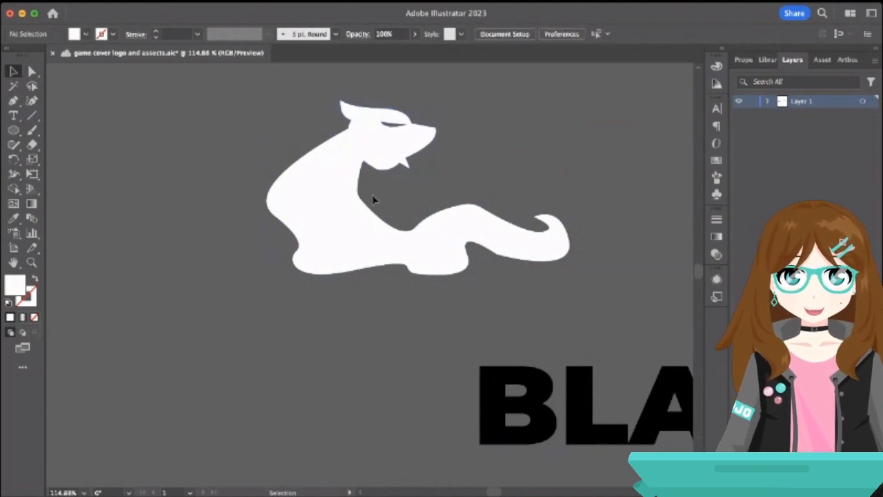
Nudge the rotated head slightly down against the dragon's neck.
left_click(445, 237)
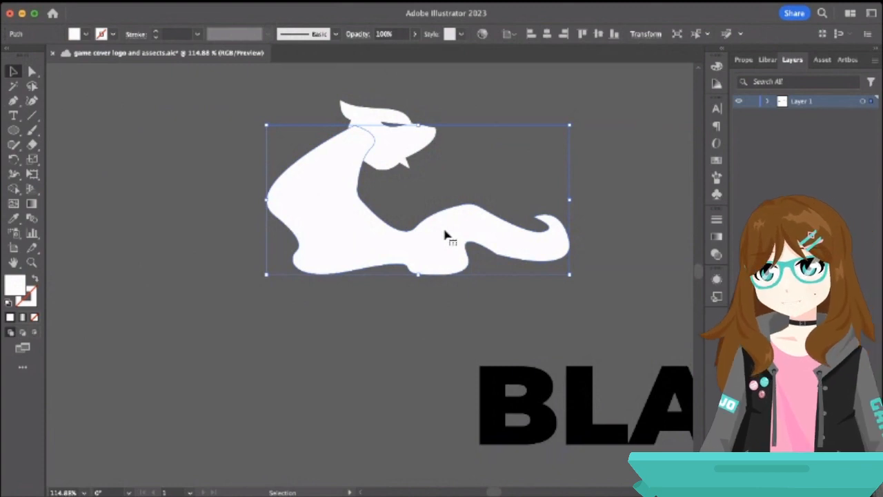
left_click(407, 314)
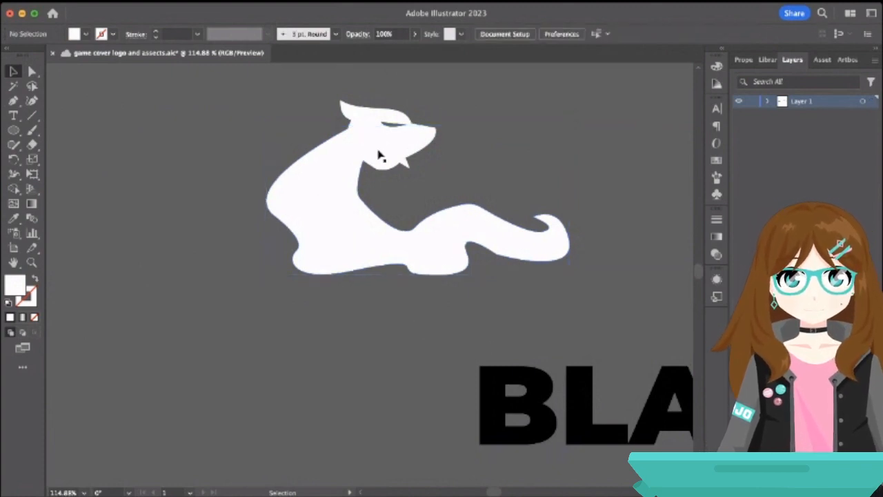
left_click_drag(378, 155, 375, 161)
left_click(212, 135)
Draw a small pointed white tuft with curved sides at the back of the head with the Pen tool.
left_click(13, 100)
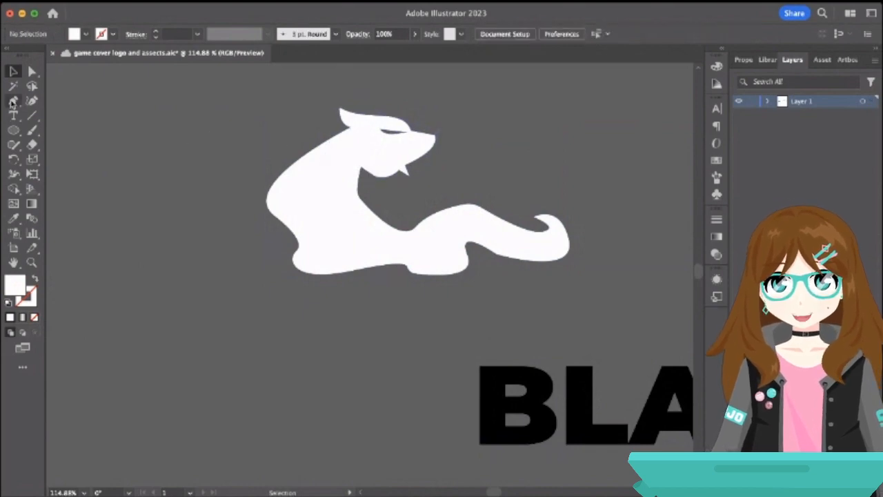
scroll(449, 124, "up", 5)
left_click(207, 136)
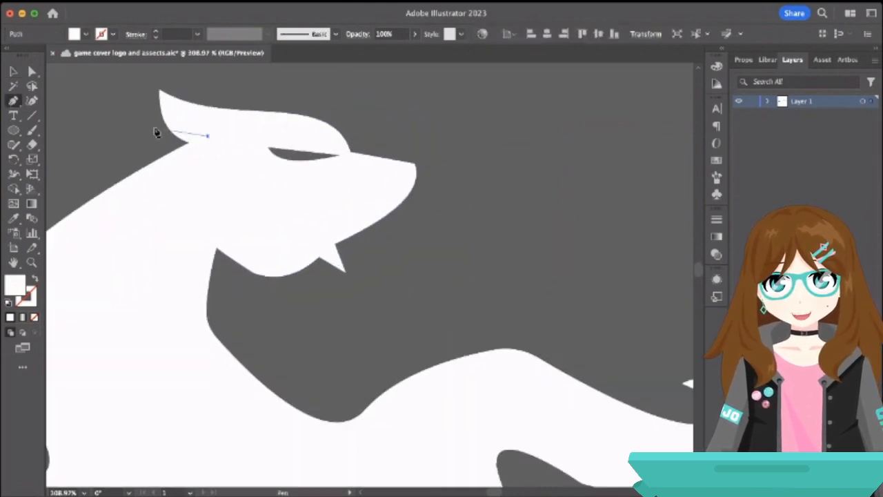
left_click(153, 125)
left_click(198, 171)
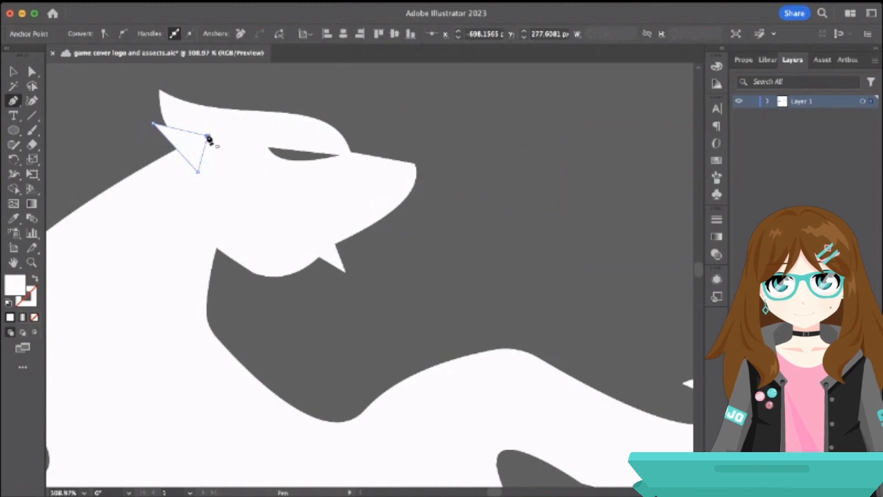
left_click(207, 136)
mouse_move(173, 146)
left_mouse_down()
mouse_move(171, 157)
mouse_move(182, 142)
left_mouse_up()
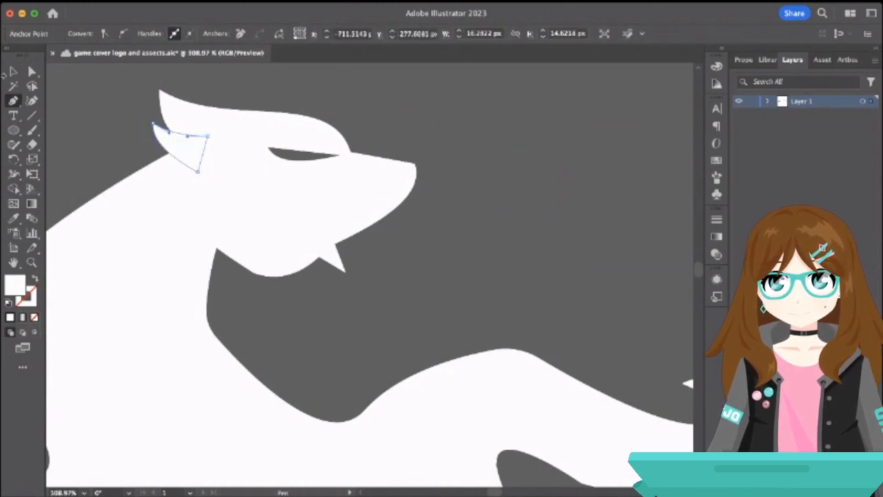
Try a jagged white beard under the jaw with the Pen tool, curving its upper edge and moving it slightly down.
left_click(311, 245)
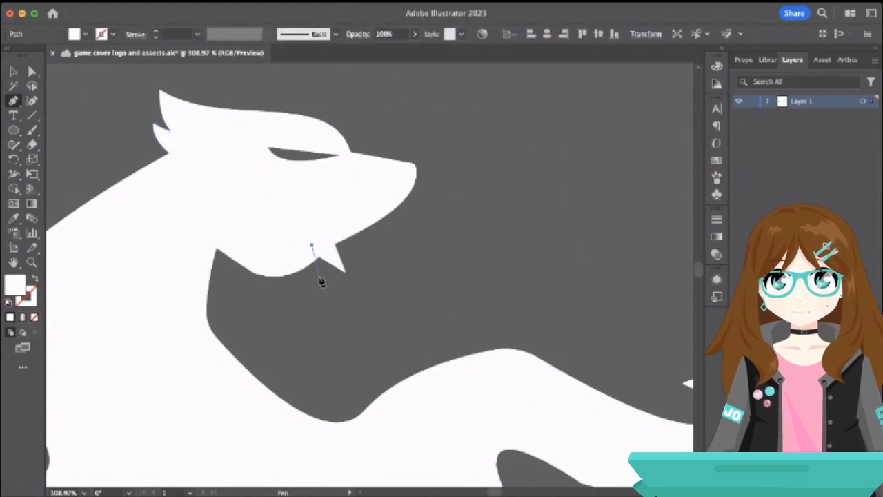
left_click(324, 298)
left_click(273, 271)
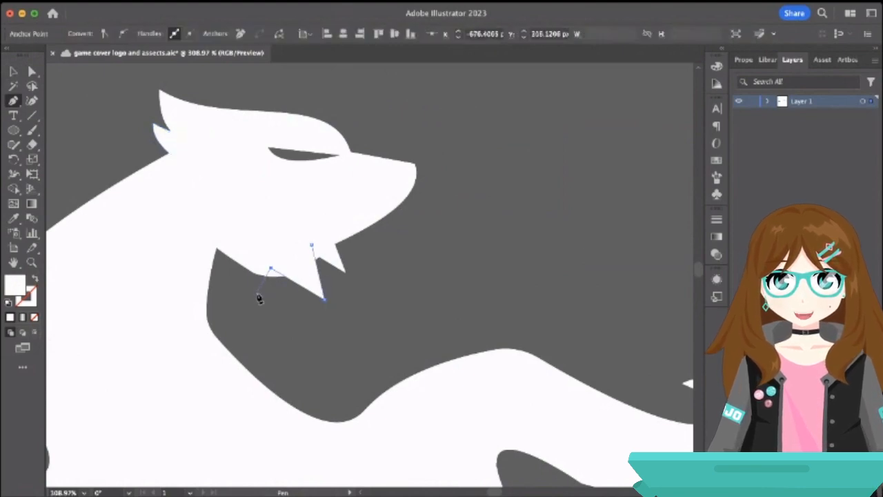
left_click(252, 296)
left_click(236, 261)
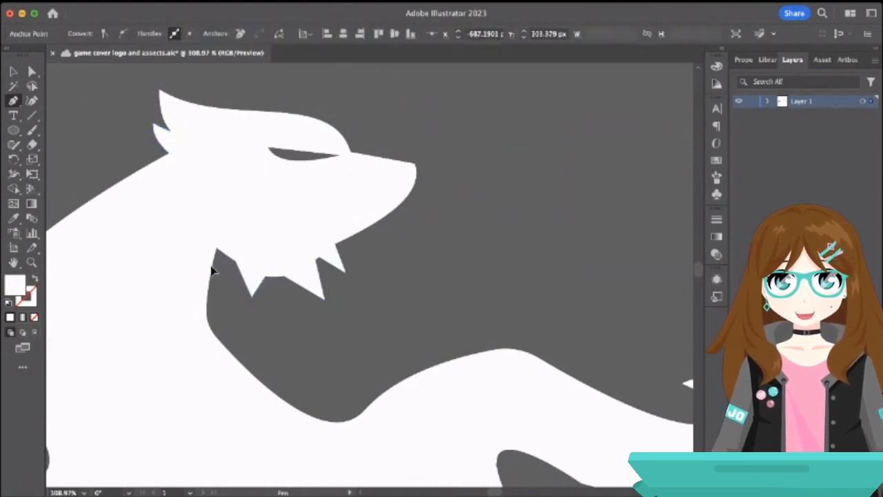
left_click(211, 234)
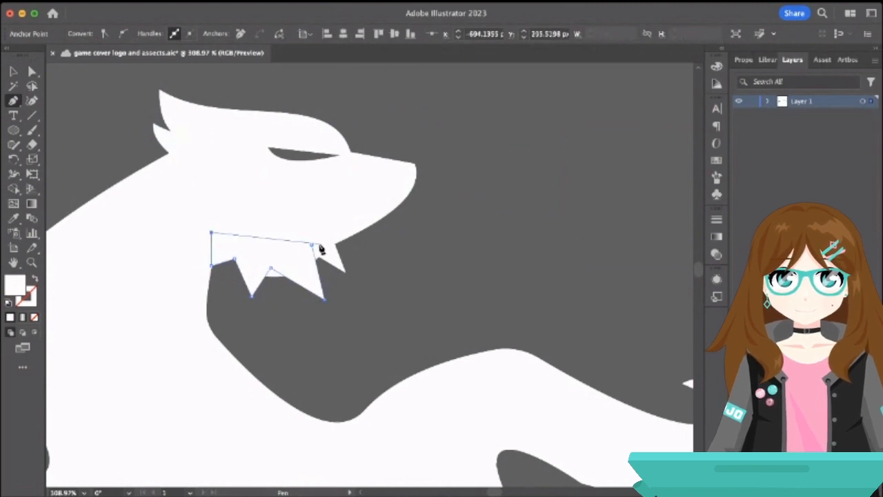
left_click(311, 245)
key("shift+c")
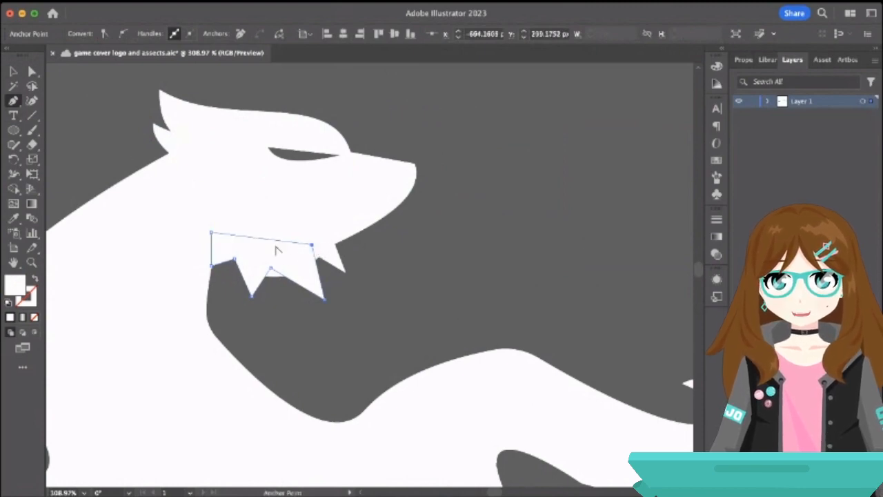
left_click_drag(269, 246, 266, 252)
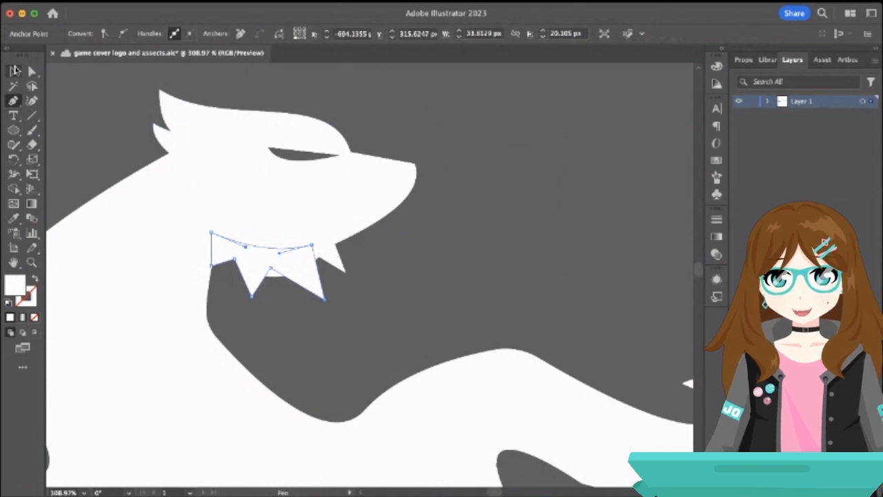
left_click(13, 72)
left_click_drag(308, 277, 308, 289)
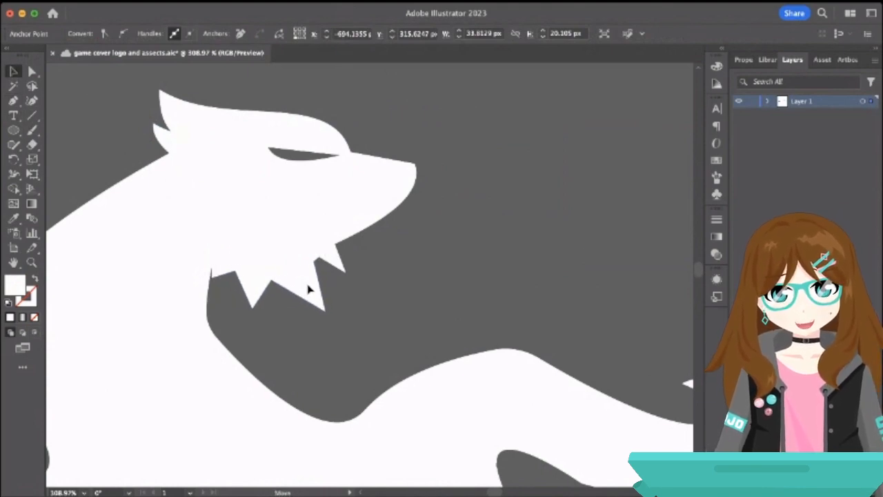
left_click(375, 269)
Delete the jagged beard shape from under the dragon's jaw.
scroll(296, 298, "down", 5)
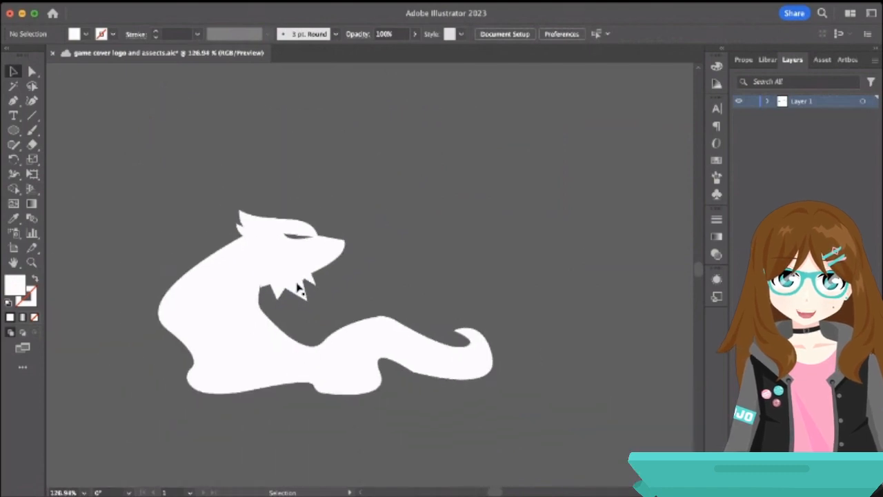
left_click(307, 293)
scroll(319, 290, "up", 1)
key("Delete")
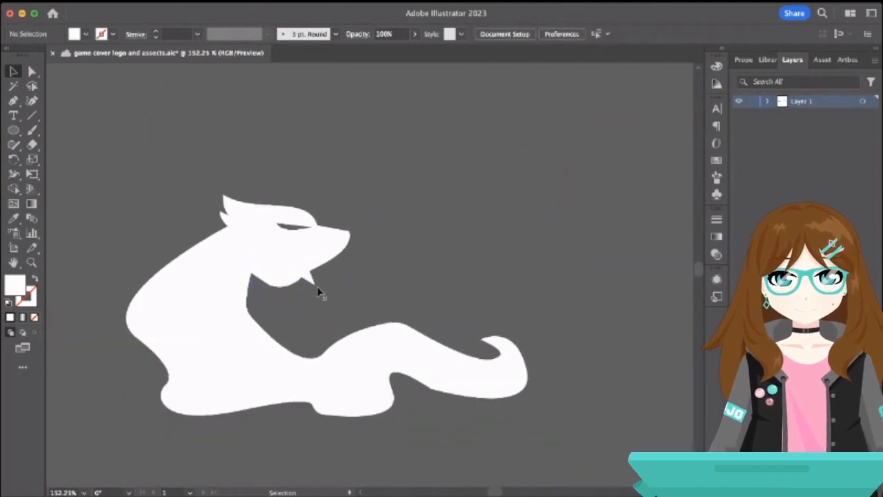
Start a new white head shape with the Pen tool, tracing the zigzag cheek fur of the reference dragon.
left_click(320, 267)
scroll(316, 262, "down", 5)
scroll(325, 256, "right", 10)
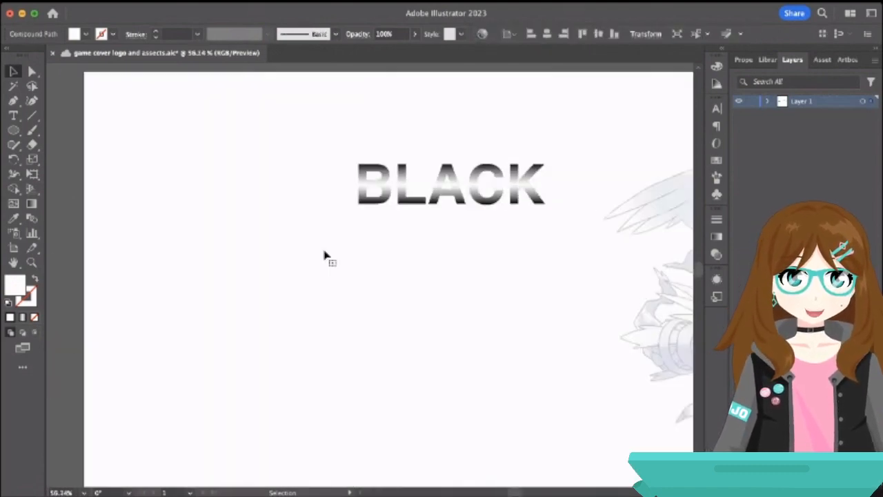
scroll(464, 176, "up", 5)
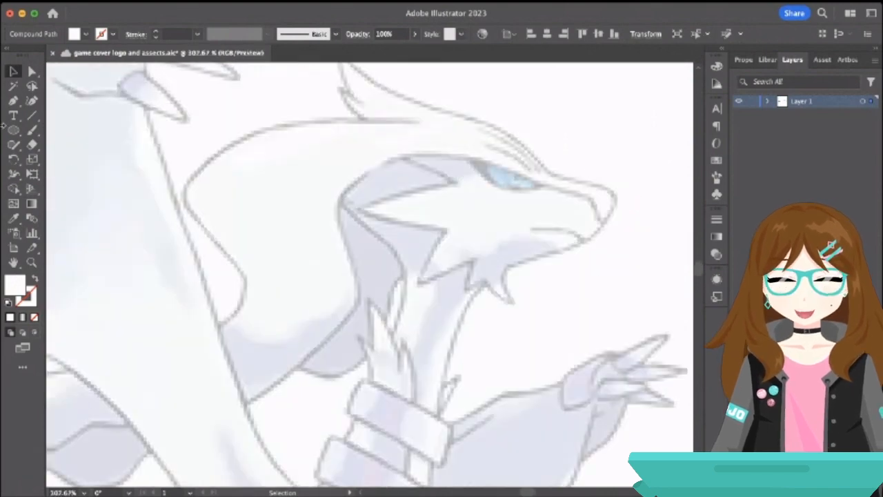
left_click(13, 101)
left_click(400, 155)
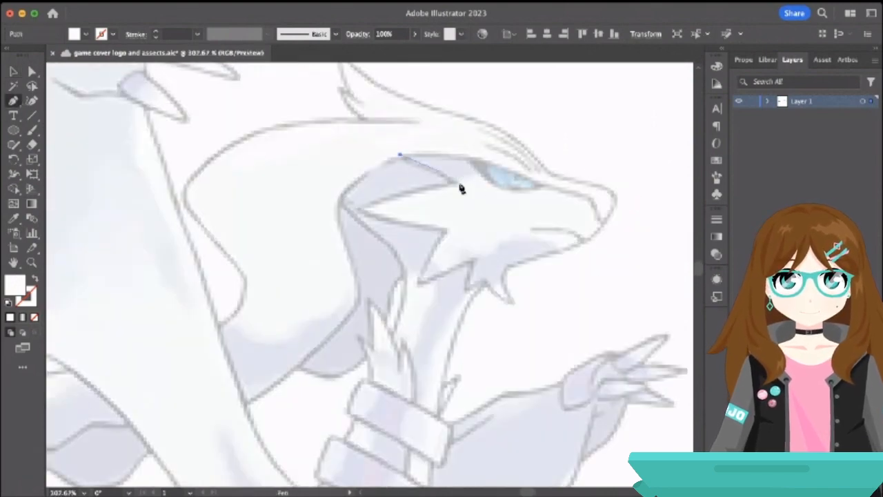
left_click(459, 185)
left_click(352, 209)
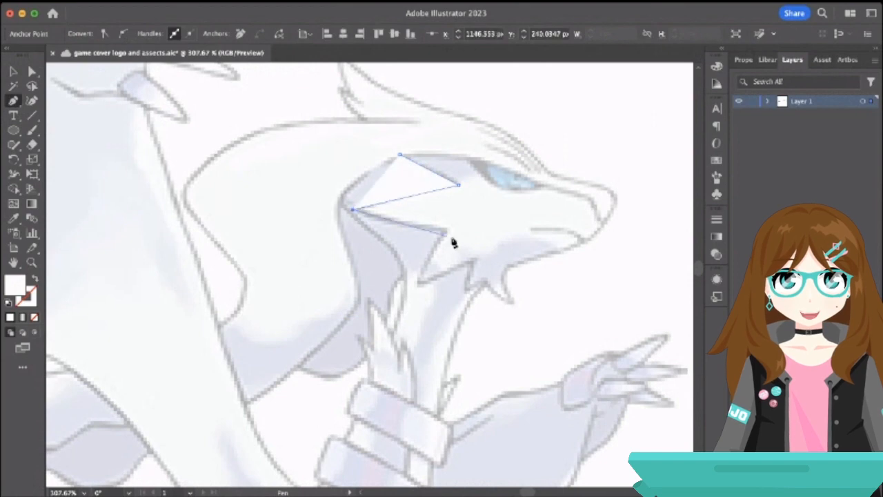
left_click(447, 231)
left_click(416, 285)
left_click(474, 261)
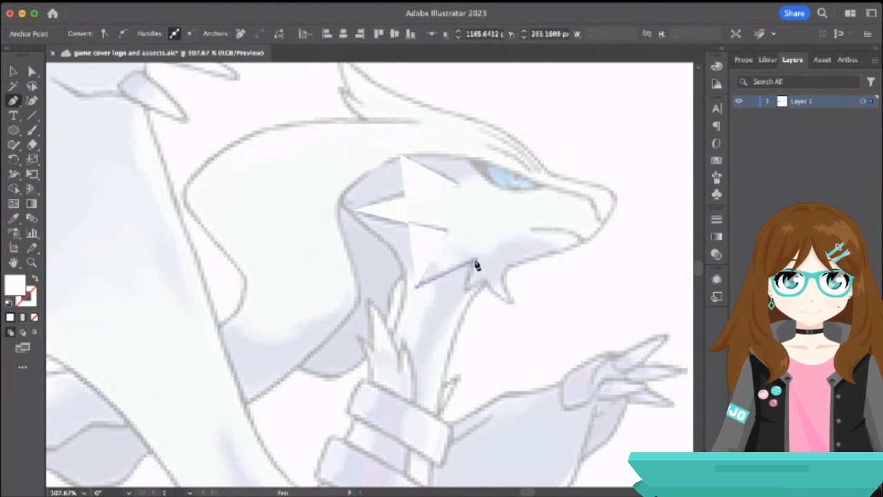
Continue the head outline with two small fur spikes under the chin, curving the front edge of the larger spike.
left_click(467, 289)
left_click(484, 283)
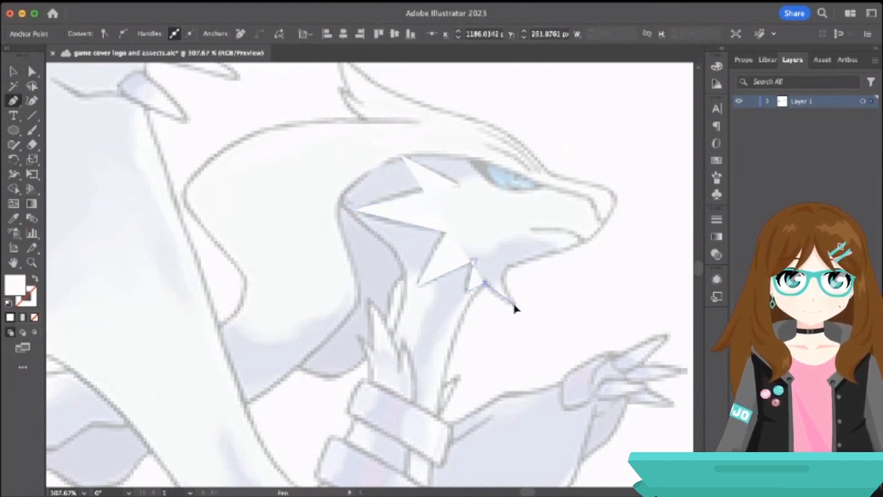
left_click(504, 269)
left_click(514, 303)
left_click_drag(498, 293, 495, 296)
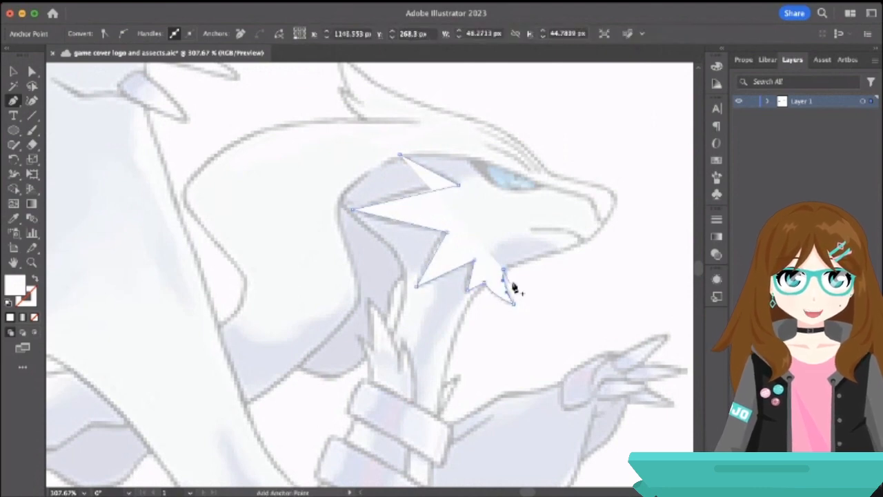
Extend the outline to the nose tip, bow the jaw edge outward, and continue along the snout to the brow.
left_click(616, 197)
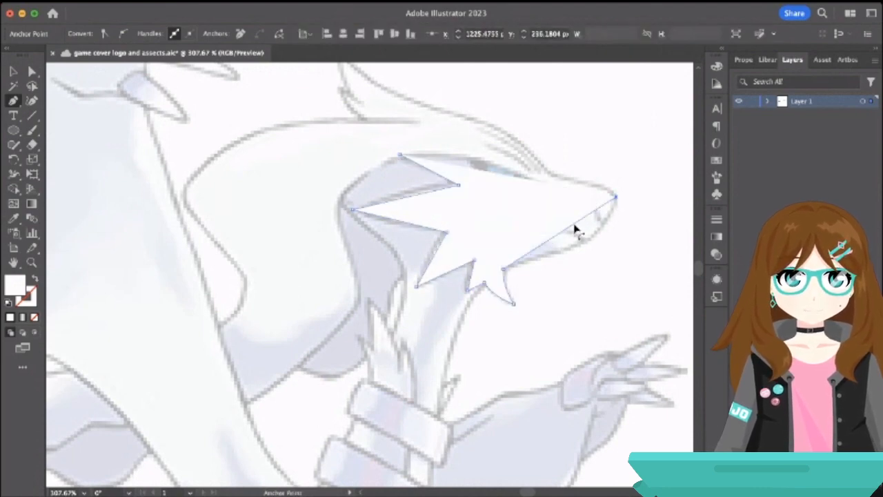
left_click_drag(574, 225, 590, 241)
left_click(547, 172)
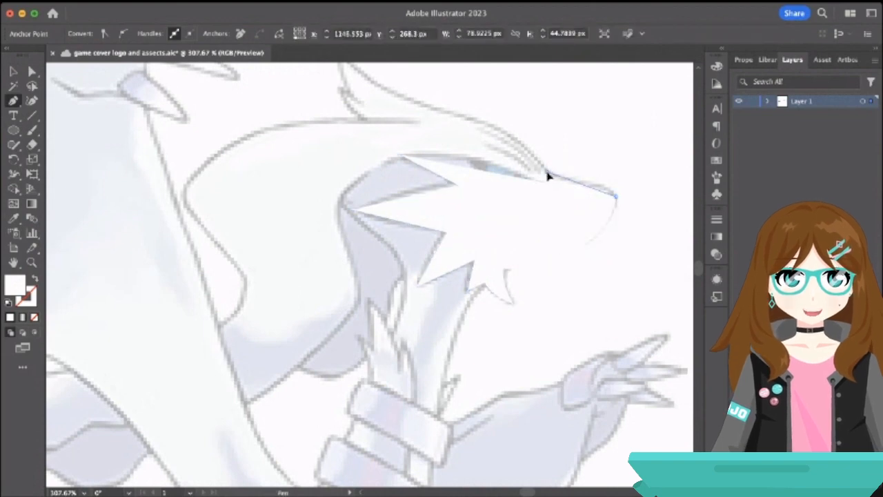
Trace the pointed head crest, close the head outline, and curve the edges along the crest and snout.
scroll(356, 90, "up", 2)
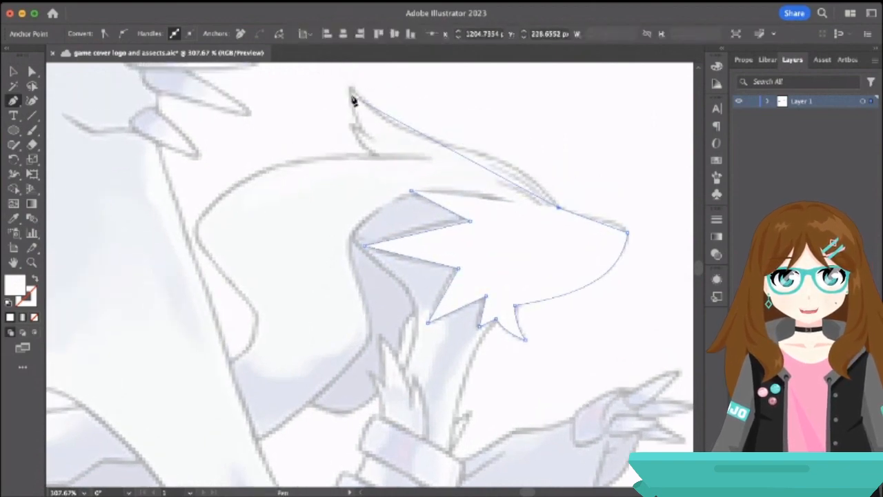
left_click(349, 87)
left_click(370, 158)
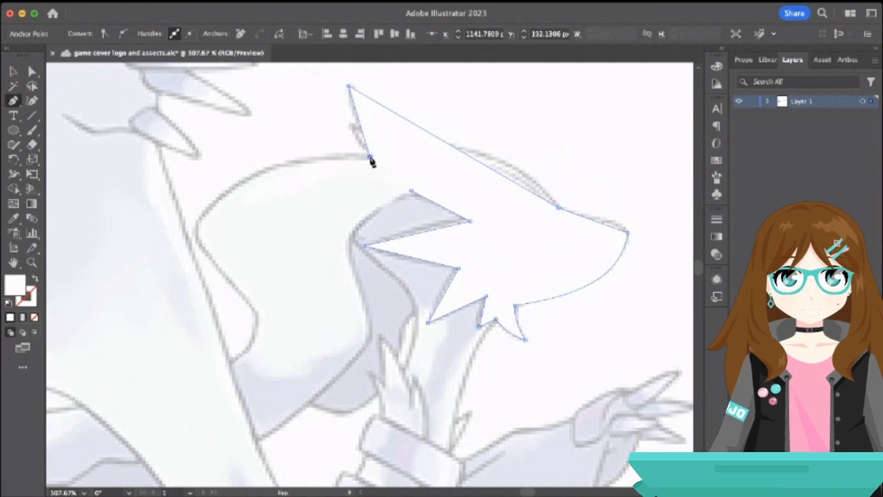
left_click(412, 192)
left_click_drag(493, 171, 514, 166)
left_click_drag(606, 224, 610, 226)
Move the traced head from the reference dragon off the artboard to just below the solid black "BLACK" text.
left_click(14, 72)
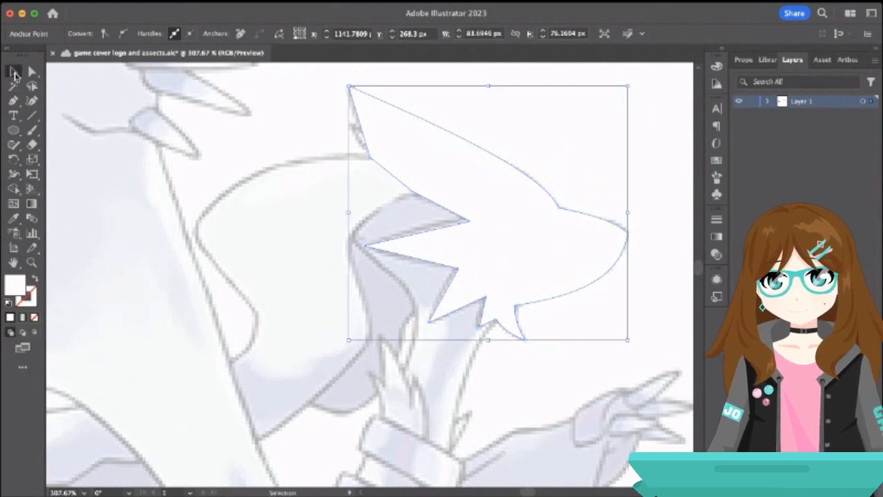
left_click(227, 144)
scroll(227, 144, "down", 5)
left_click(336, 188)
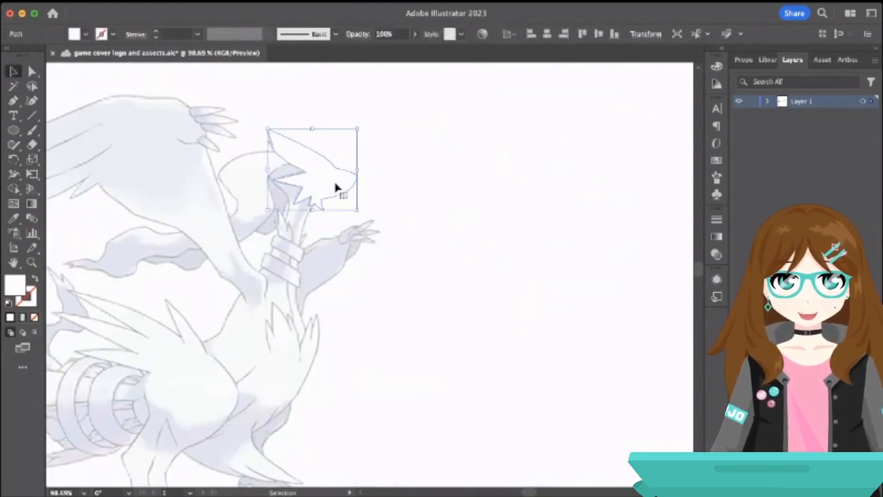
scroll(336, 187, "down", 3)
left_click_drag(336, 187, 131, 316)
scroll(131, 317, "left", 5)
scroll(132, 318, "down", 2)
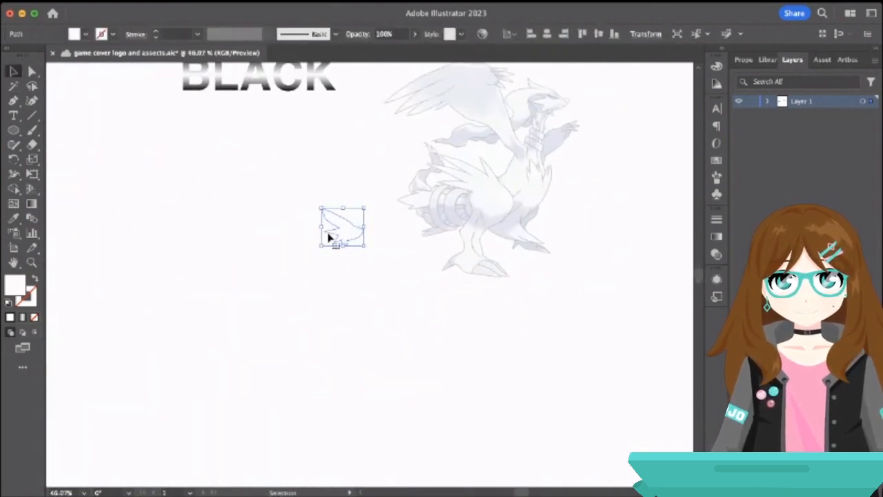
left_click_drag(337, 238, 115, 275)
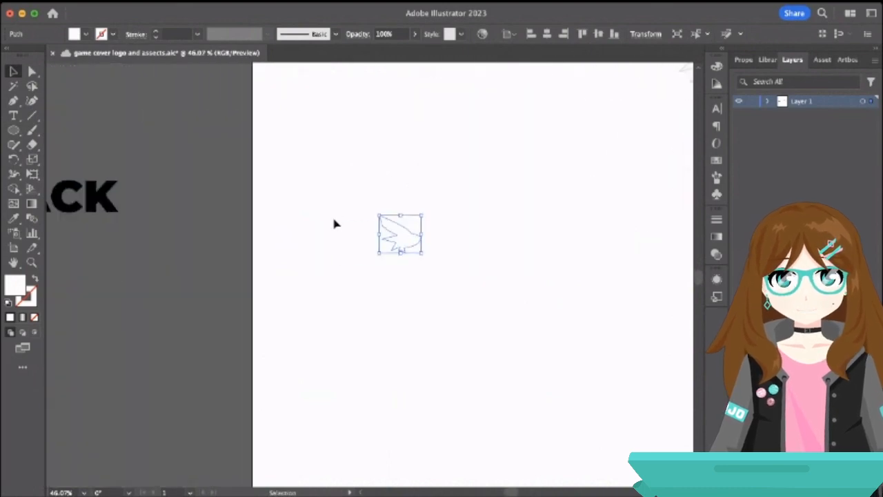
left_click_drag(393, 237, 49, 239)
scroll(49, 240, "left", 5)
scroll(49, 240, "down", 1)
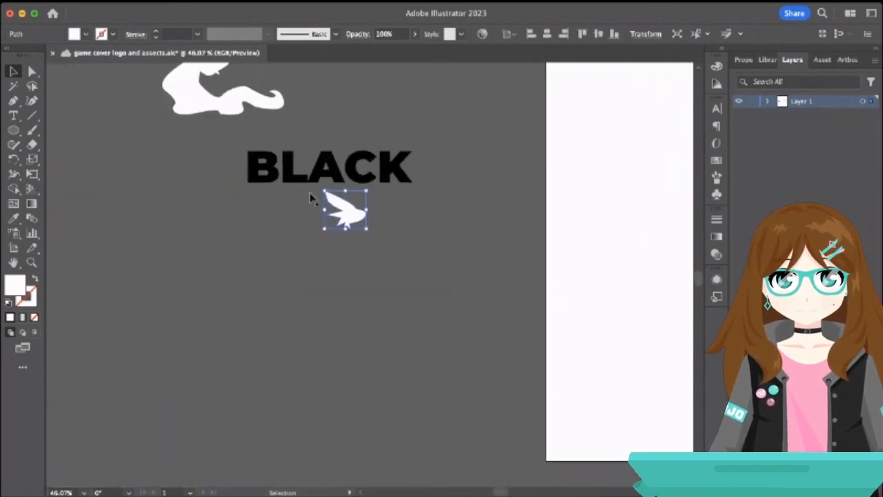
Move the old head off the dragon's body and place the traced head between the two.
scroll(310, 198, "up", 4)
left_click_drag(201, 179, 375, 153)
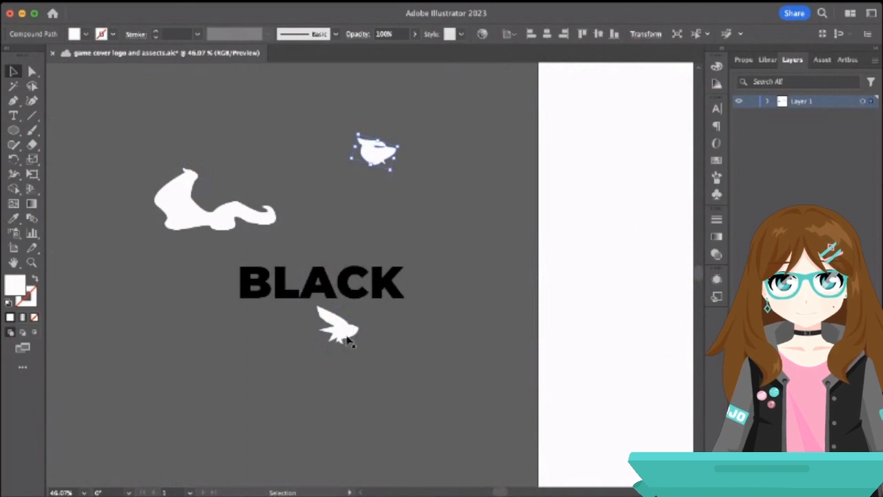
left_click_drag(349, 342, 321, 160)
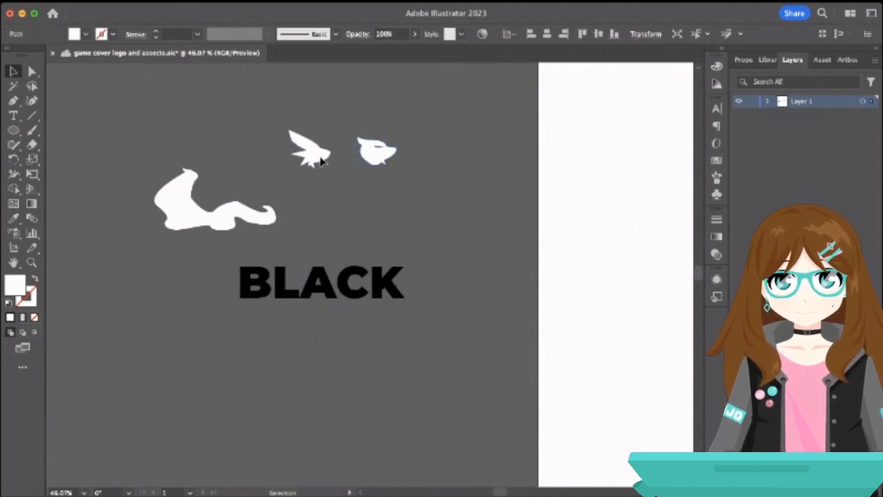
scroll(321, 160, "up", 6)
scroll(321, 160, "left", 4)
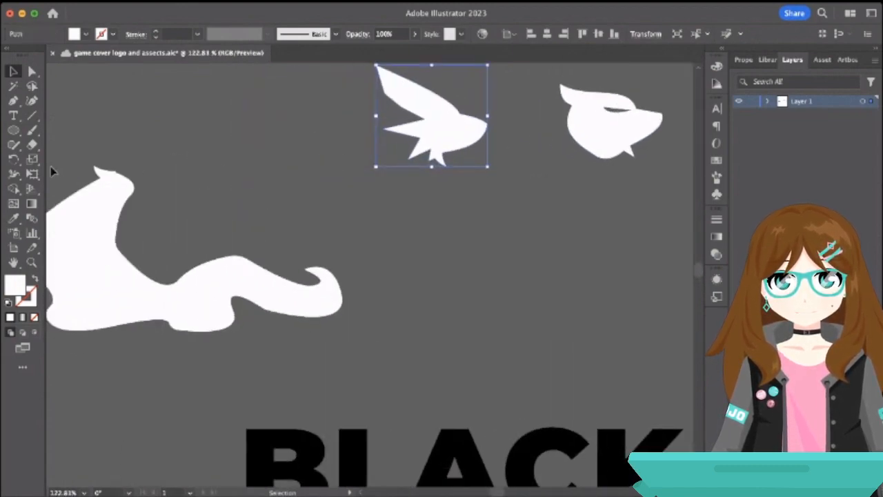
left_click(200, 169)
left_click_drag(434, 144, 484, 185)
left_click(605, 203)
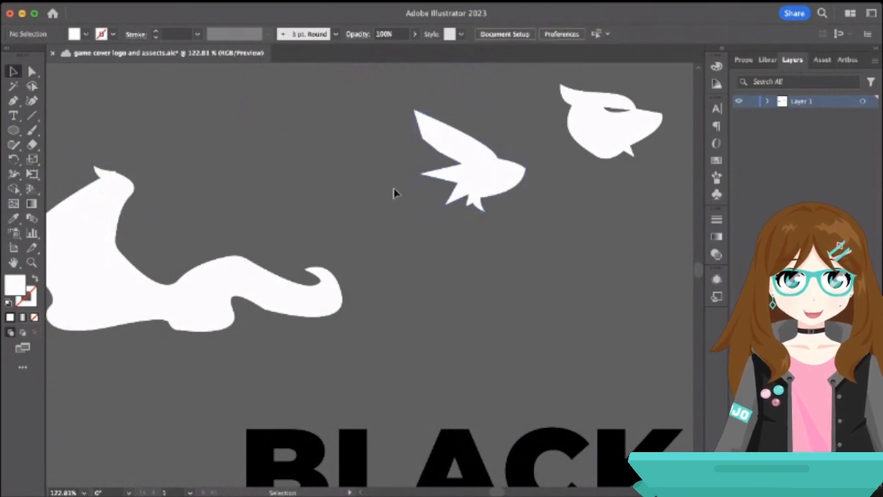
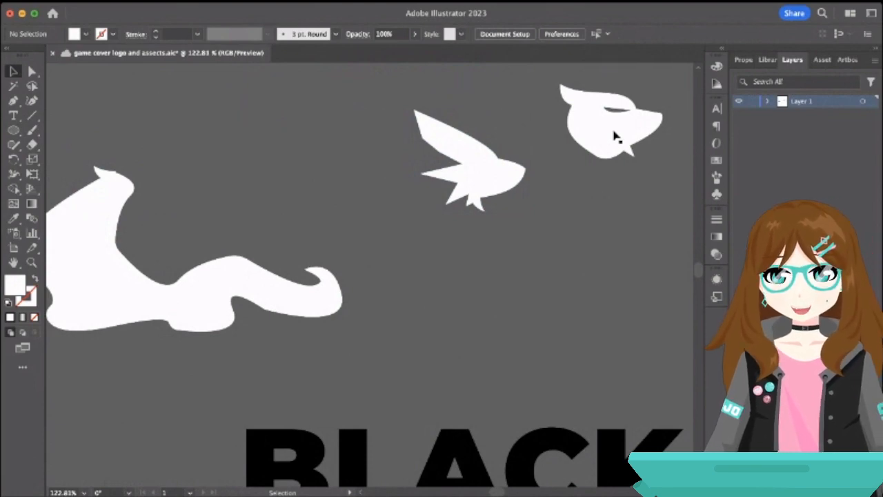
Bend the crest's upper edge inward on the traced head and delete the anchor point midway along its lower edge.
left_click(455, 124)
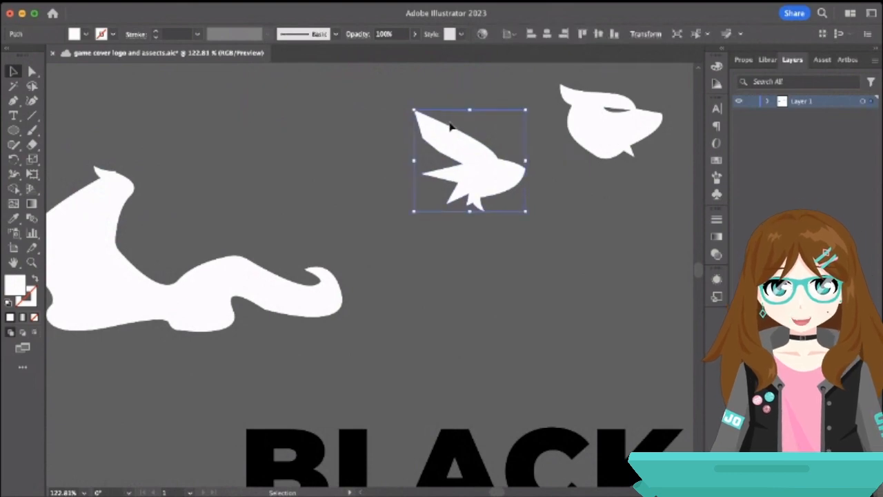
left_click(13, 100)
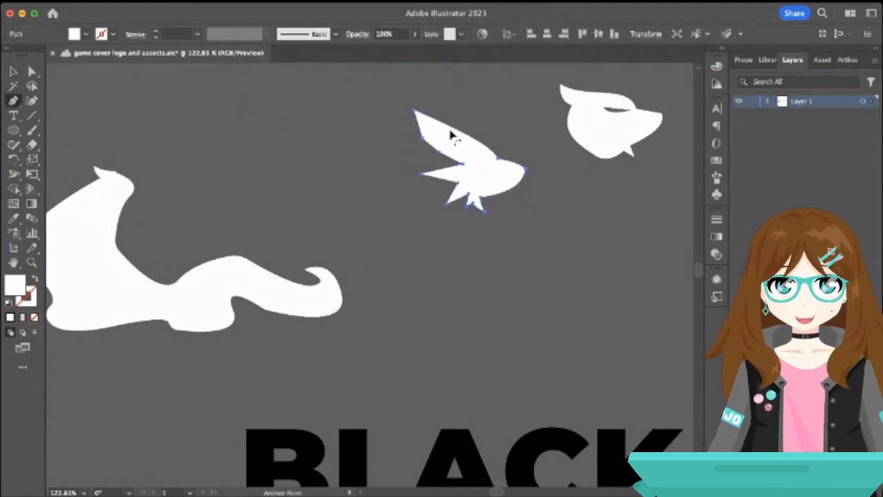
left_click_drag(450, 128, 429, 150)
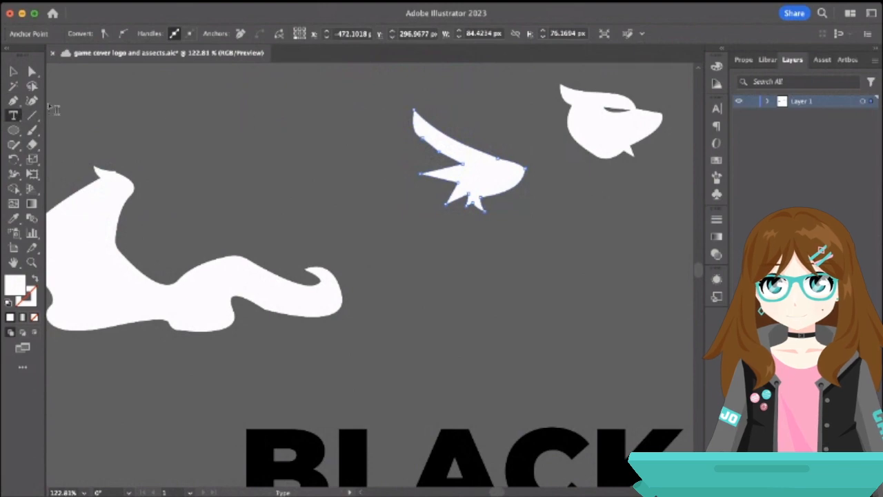
left_click(439, 152)
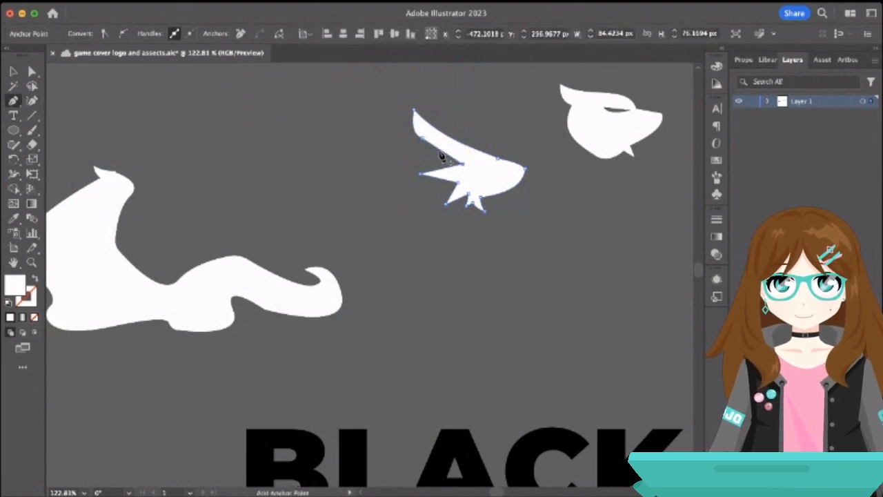
left_click(423, 138)
key("super+z")
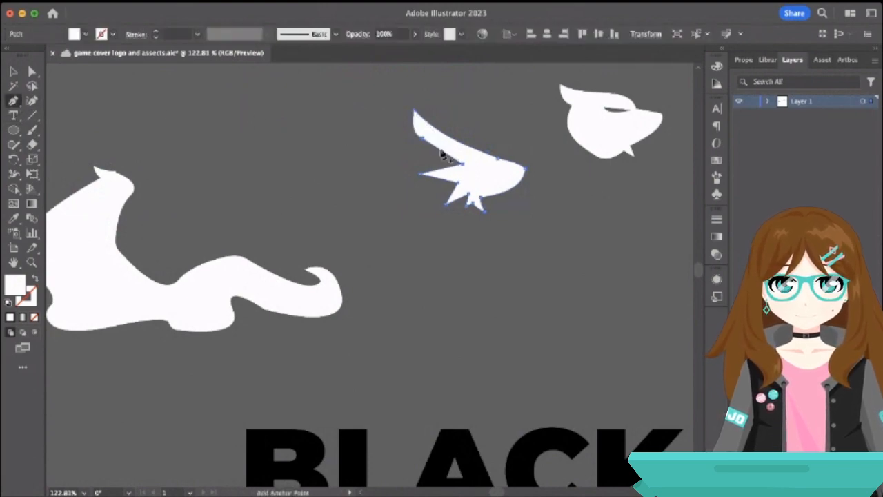
Delete the remaining anchor point near the crest tip and bow the crest's lower edge outward into a smooth curve.
left_click_drag(440, 151, 432, 159)
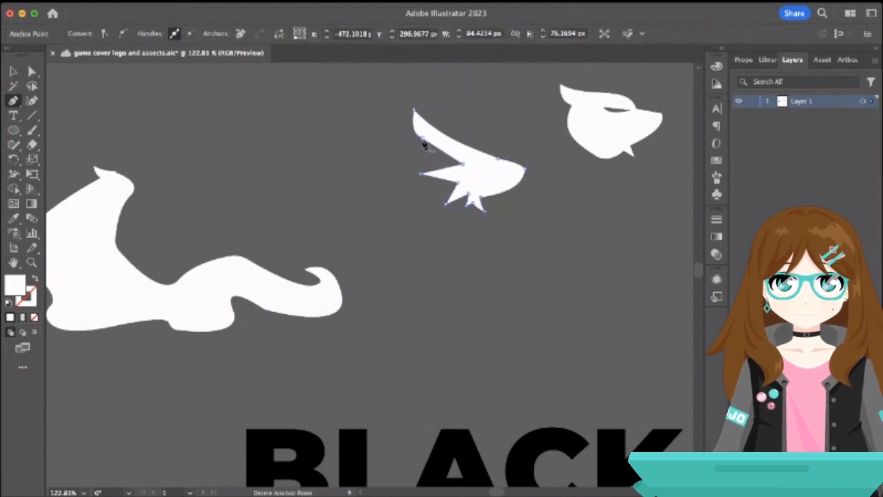
left_click(424, 143)
left_click(416, 114)
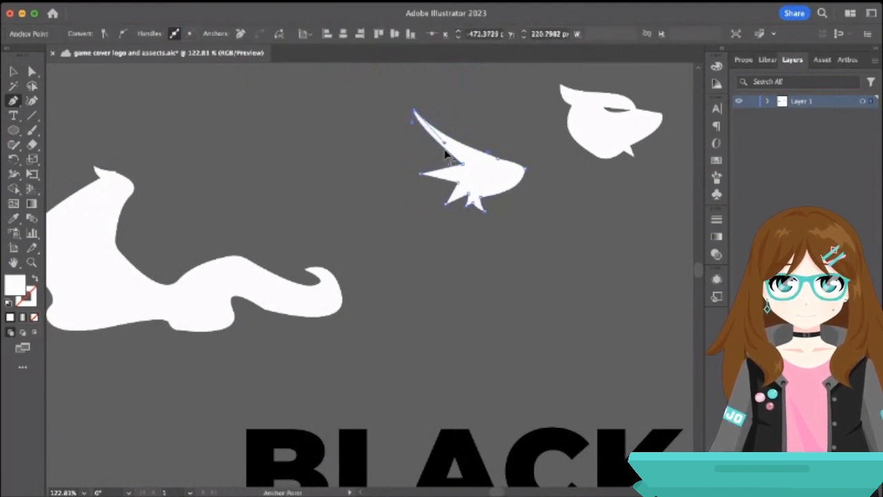
mouse_move(445, 155)
left_mouse_down()
mouse_move(434, 149)
mouse_move(431, 163)
left_mouse_up()
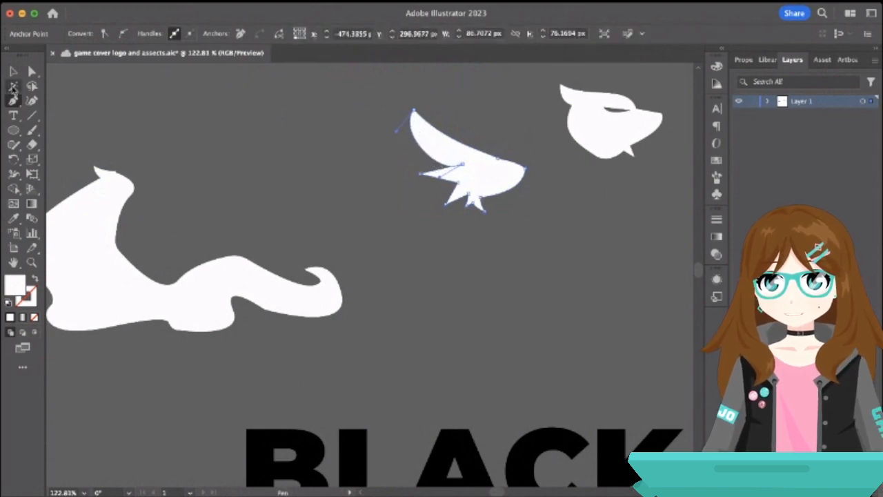
Move the reshaped head closer to the dragon's neck and move the small fur tuft off the neck.
left_click(13, 72)
left_click(169, 135)
left_click_drag(492, 188, 313, 171)
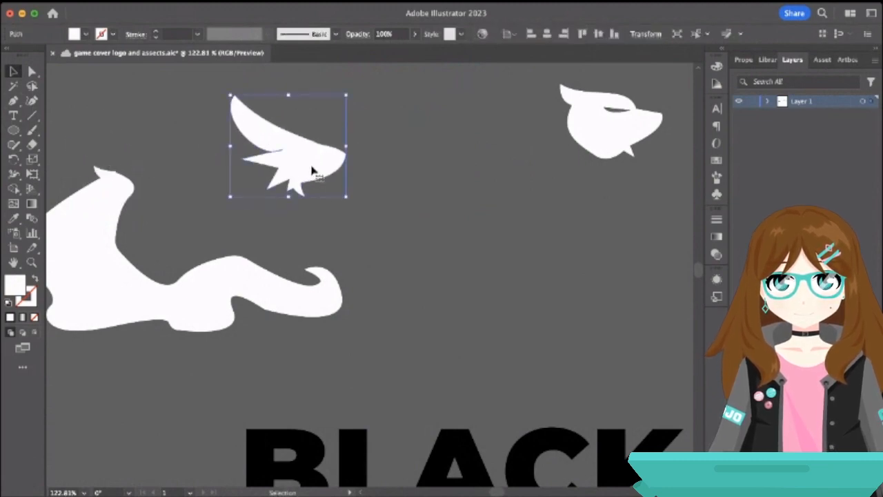
left_click(210, 193)
left_click_drag(101, 178, 72, 145)
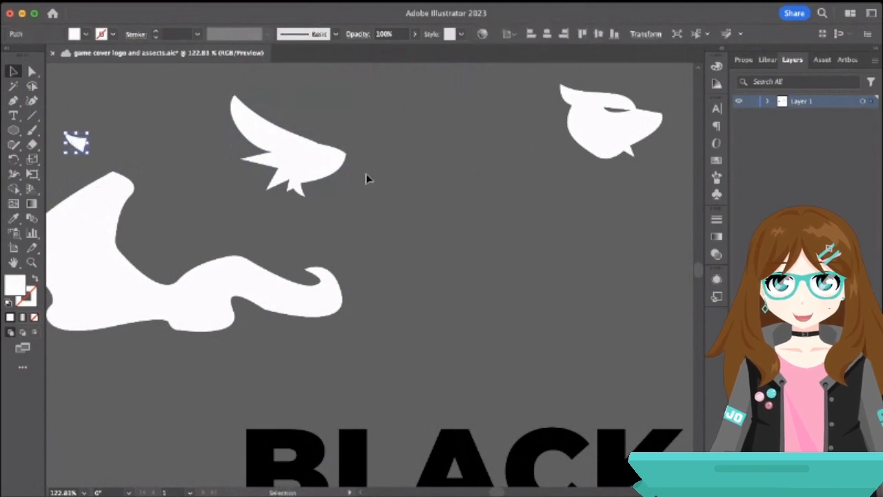
Give the new head a 1 pt light grey stroke, try it on the neck, and move it off to the side.
left_click(313, 168)
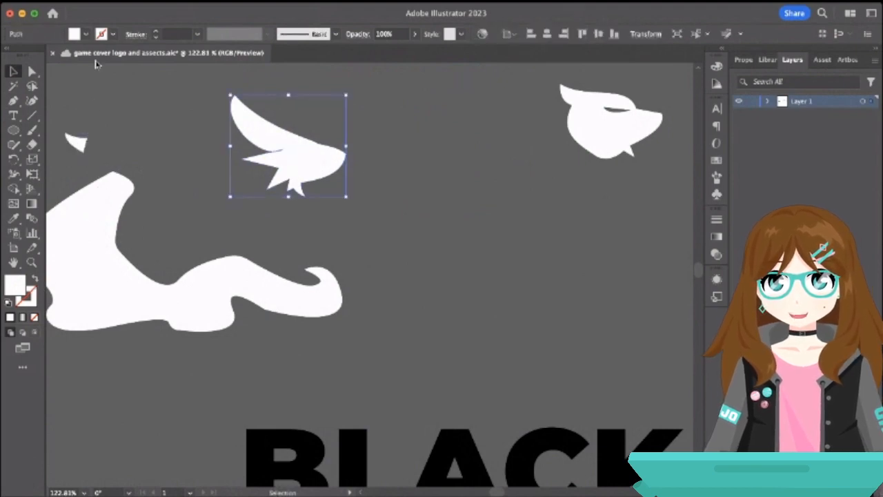
key("d")
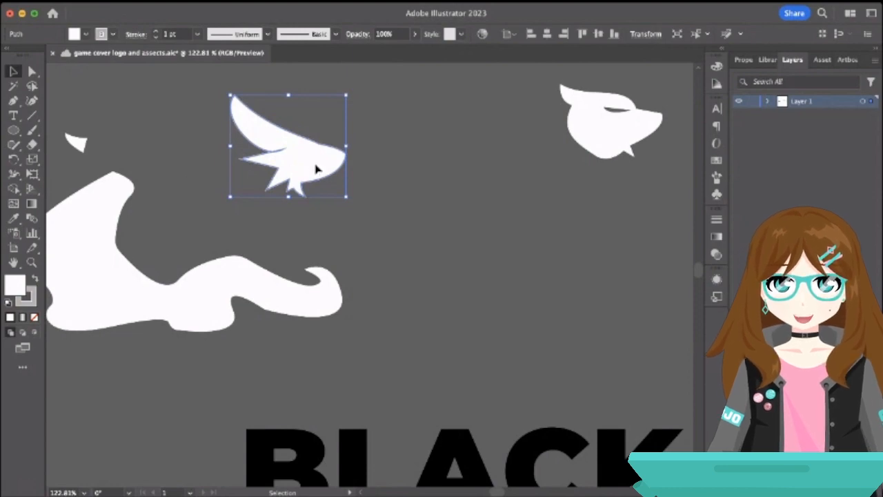
left_click_drag(316, 169, 152, 190)
left_click(240, 175)
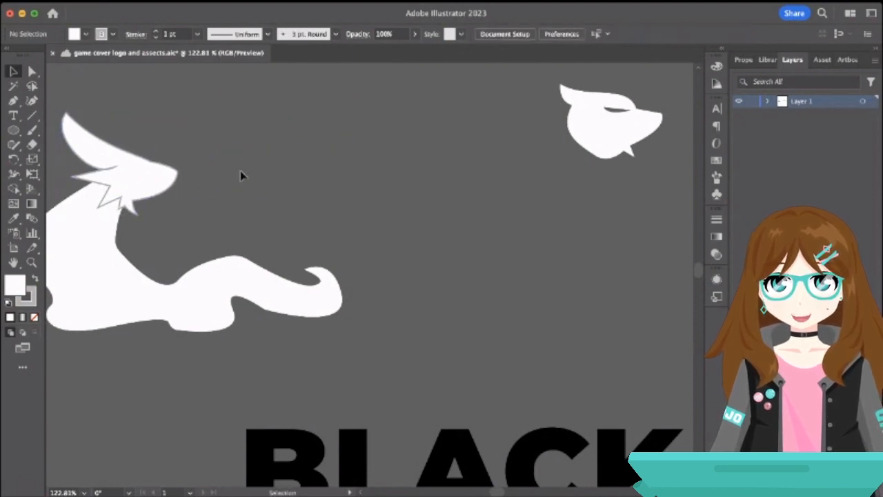
scroll(240, 173, "left", 5)
left_click_drag(338, 168, 354, 166)
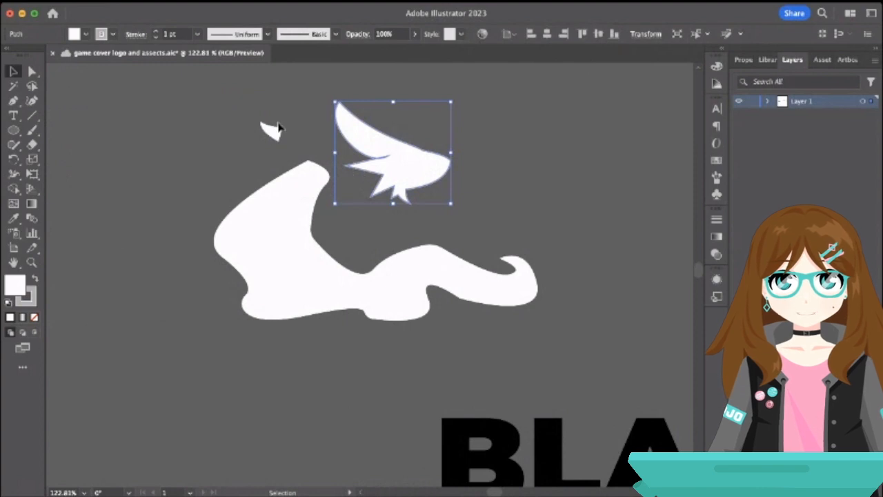
Move the small fur tuft farther away from the neck and delete the traced replacement head.
left_click_drag(278, 127, 218, 141)
mouse_move(438, 167)
left_mouse_down()
mouse_move(349, 174)
mouse_move(453, 158)
left_mouse_up()
left_click(389, 182)
key("Delete")
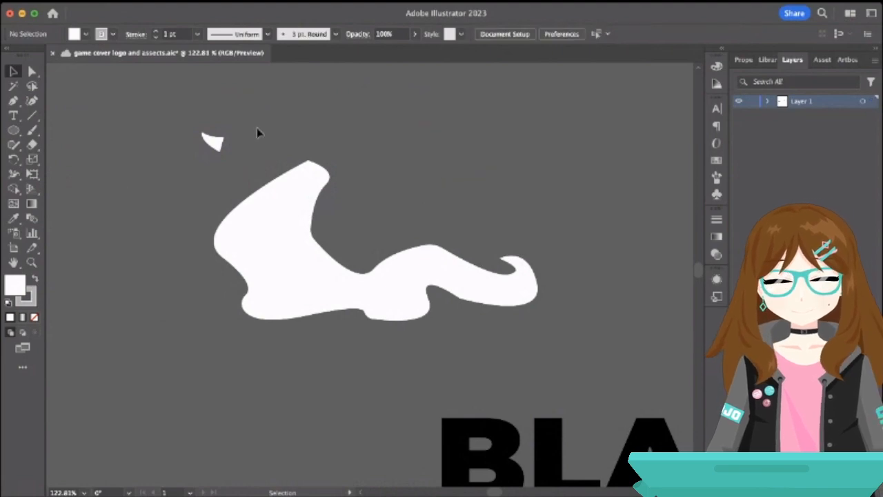
Move the earlier dragon head with the eye cut-out back onto the top of the neck.
scroll(257, 133, "right", 5)
scroll(257, 132, "up", 1)
left_click_drag(617, 170, 149, 225)
left_click(298, 212)
Draw a closed jagged fur shape with three pointed tips across the dragon's cheek and neck using the Pen tool.
left_click(13, 100)
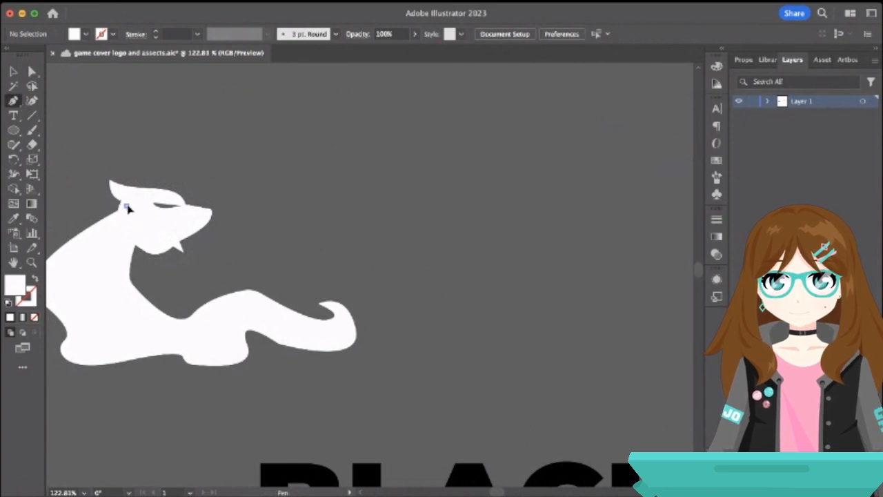
left_click(126, 205)
left_click(99, 234)
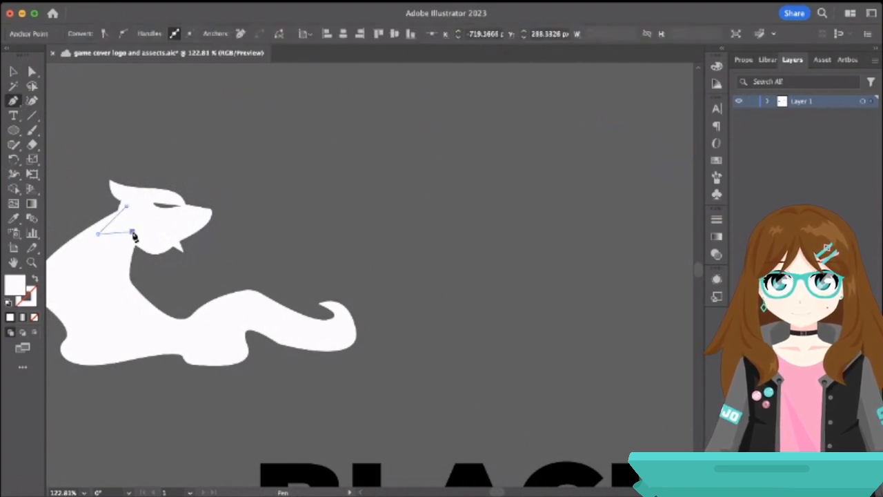
left_click(151, 244)
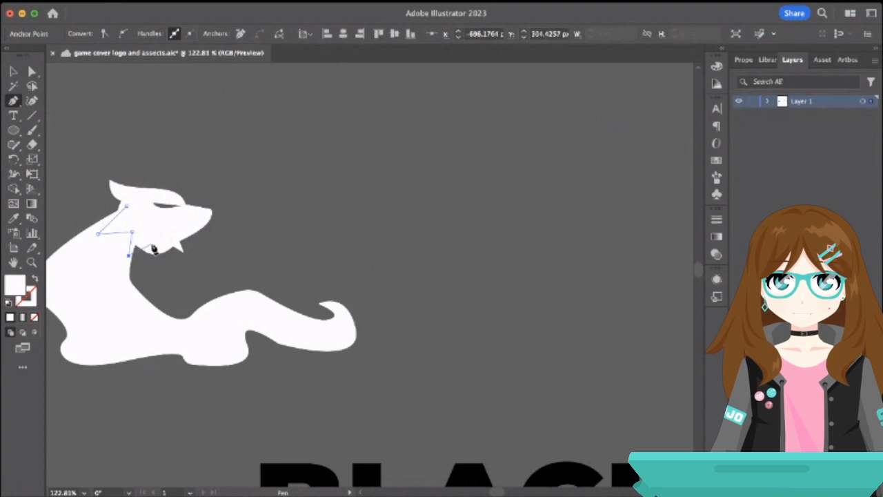
left_click(153, 258)
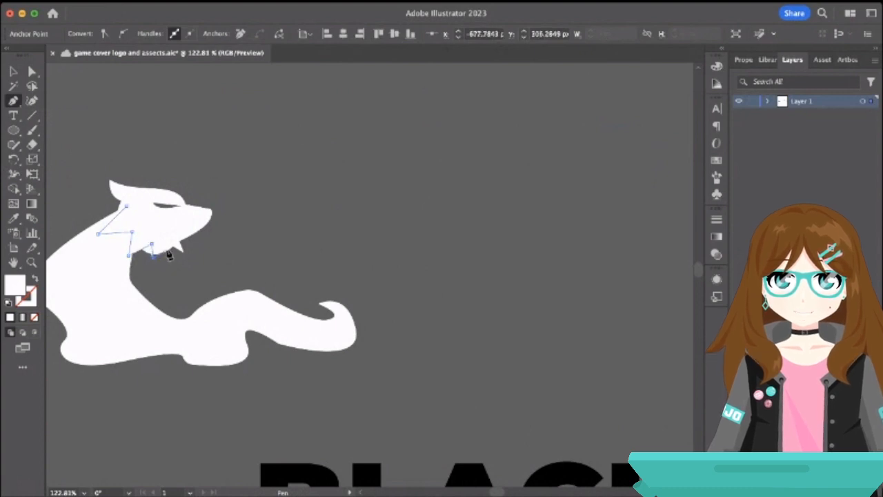
left_click(172, 246)
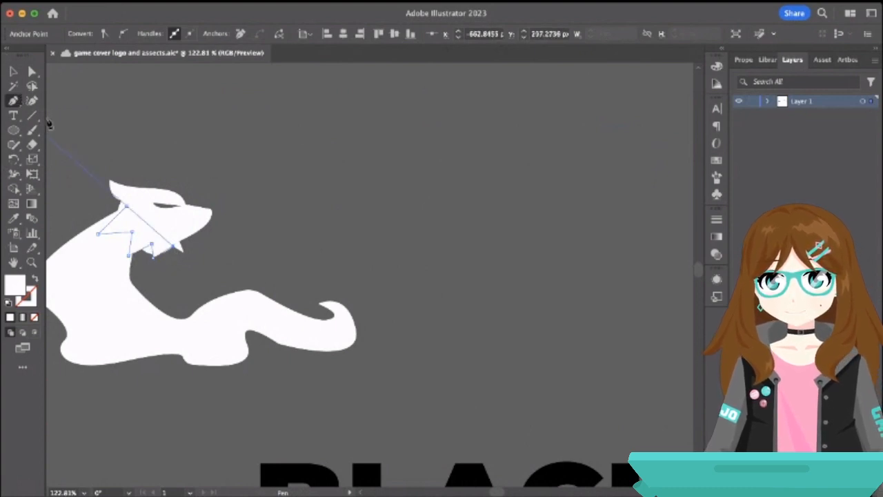
left_click(127, 206)
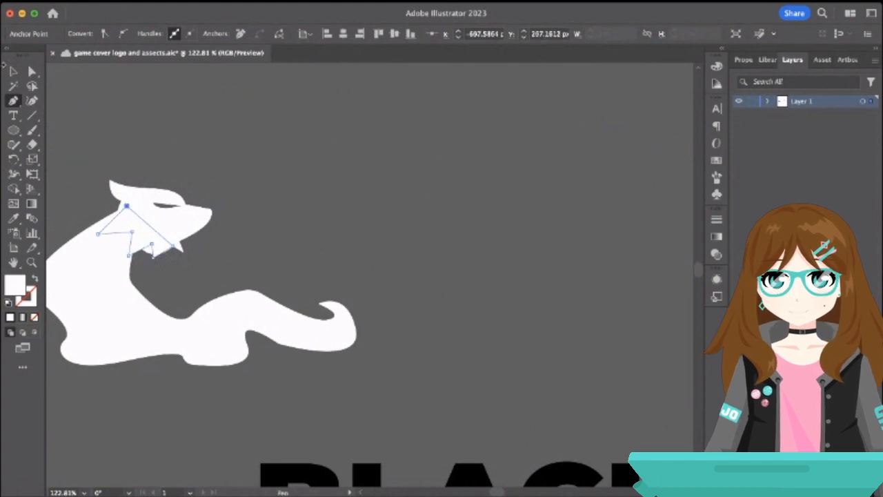
Shift the jagged fur shape slightly down and back so its tips hang below the dragon's jaw.
left_click(13, 72)
left_click_drag(150, 239, 144, 251)
left_click(266, 238)
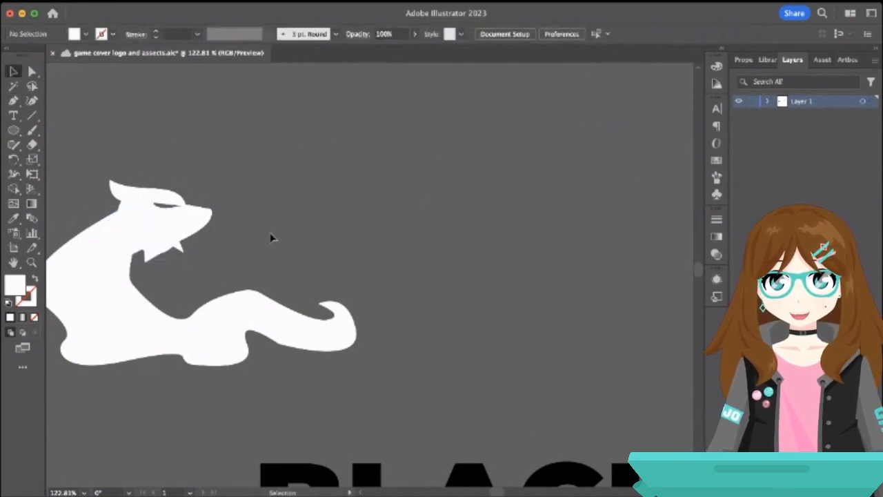
left_click(136, 252)
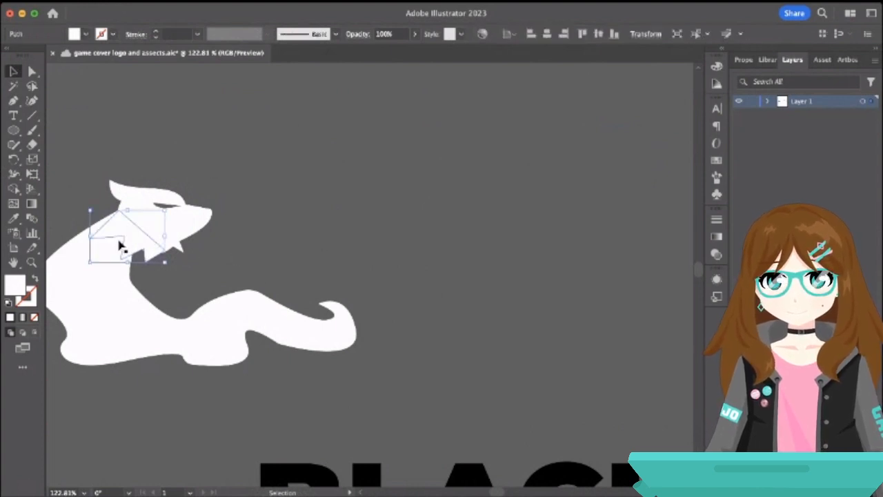
left_click(101, 142)
Select the jagged fur shape under the dragon's jaw and activate the Pen tool to edit its path.
scroll(132, 208, "up", 5)
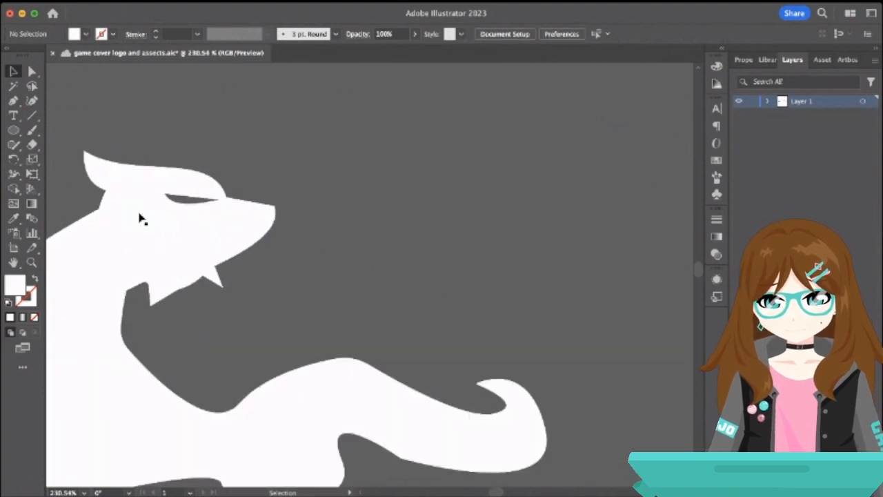
left_click(118, 256)
scroll(118, 257, "left", 5)
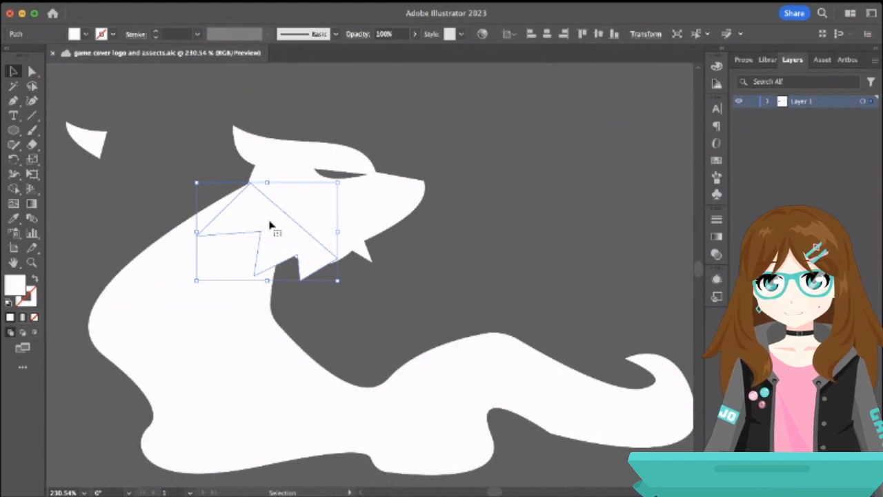
left_click(13, 100)
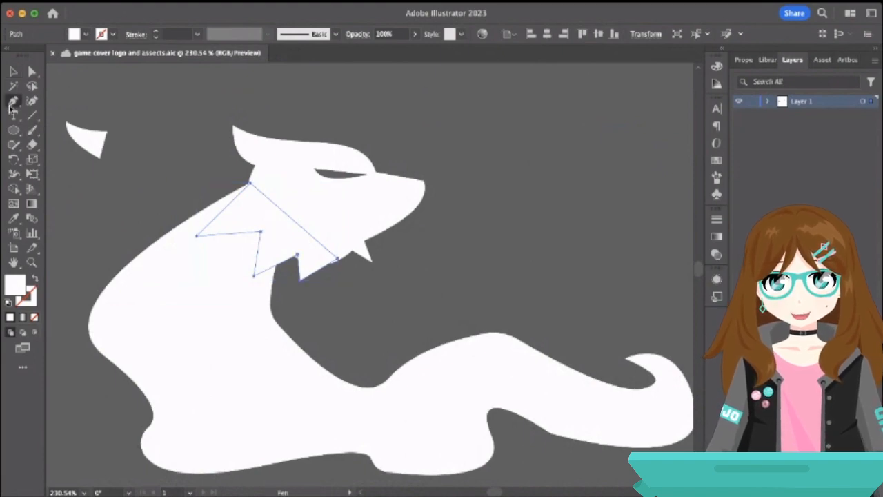
Add three anchor points along the straight upper edge of the zigzag fur shape on the neck.
left_click(251, 185)
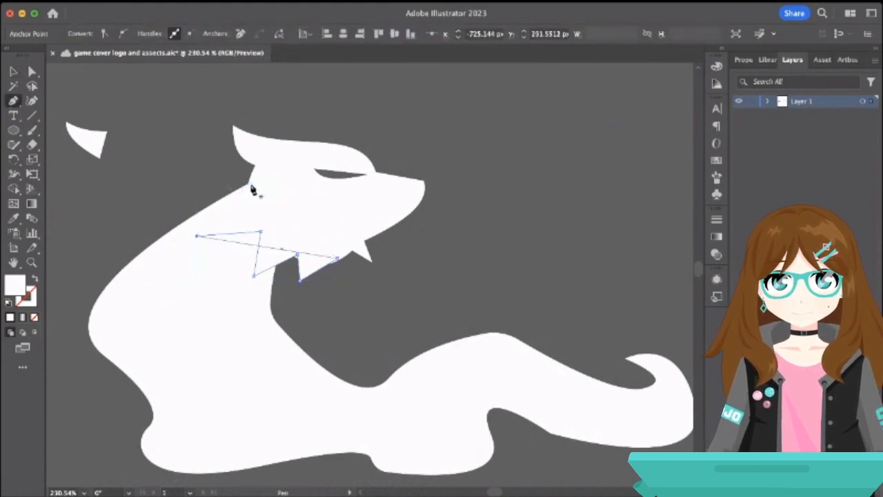
key("super+z")
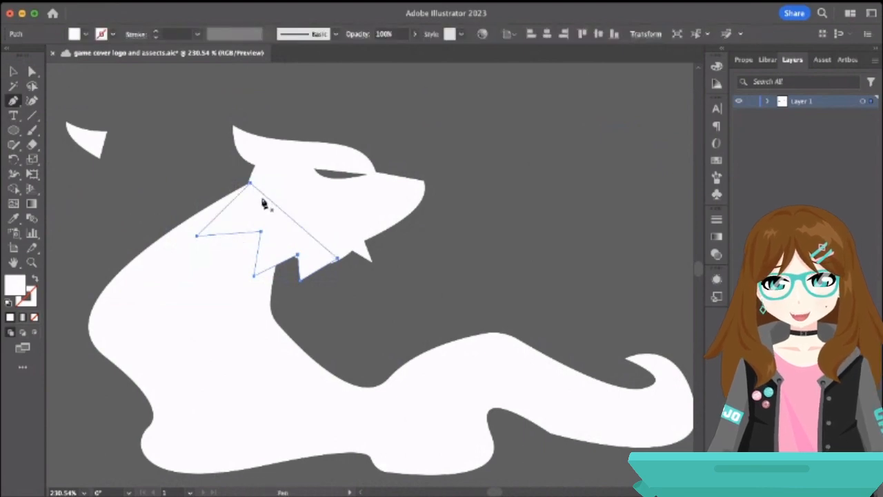
left_click(264, 195)
left_click(286, 213)
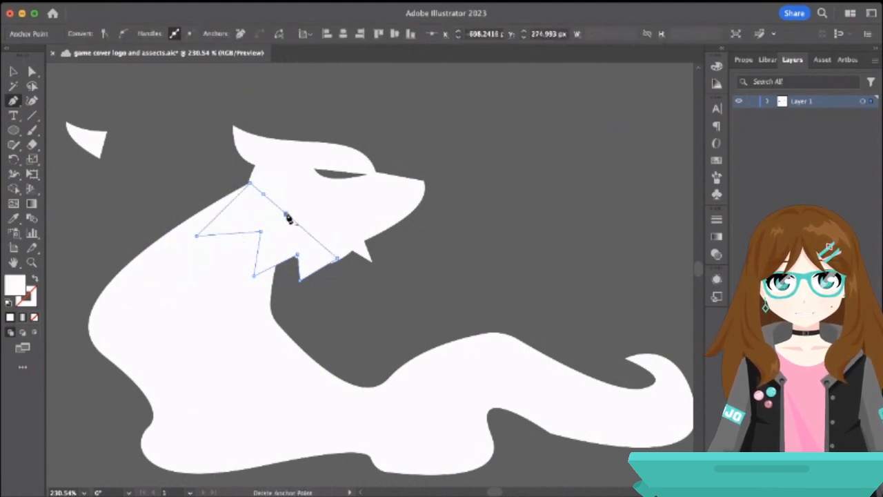
left_click(319, 242)
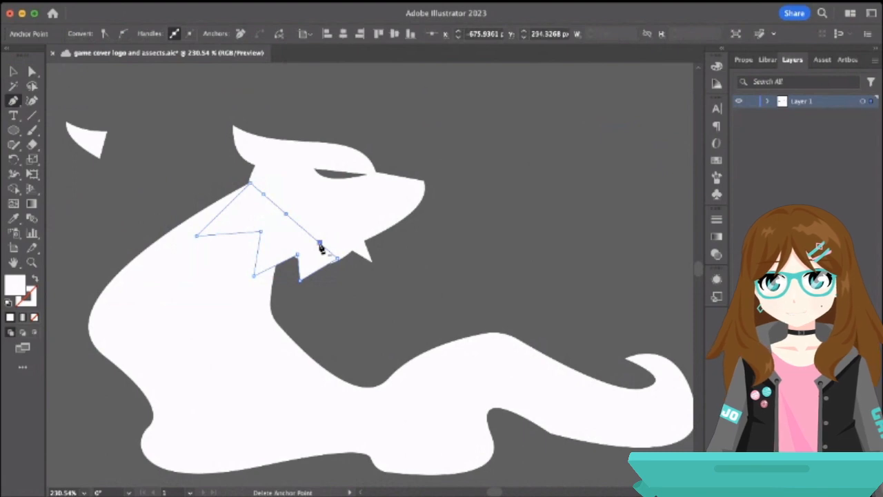
Pull the uppermost added anchor point inward so the edge runs parallel to the first fur spike.
left_click(34, 71)
left_click_drag(261, 198, 225, 223)
left_click_drag(287, 217, 289, 219)
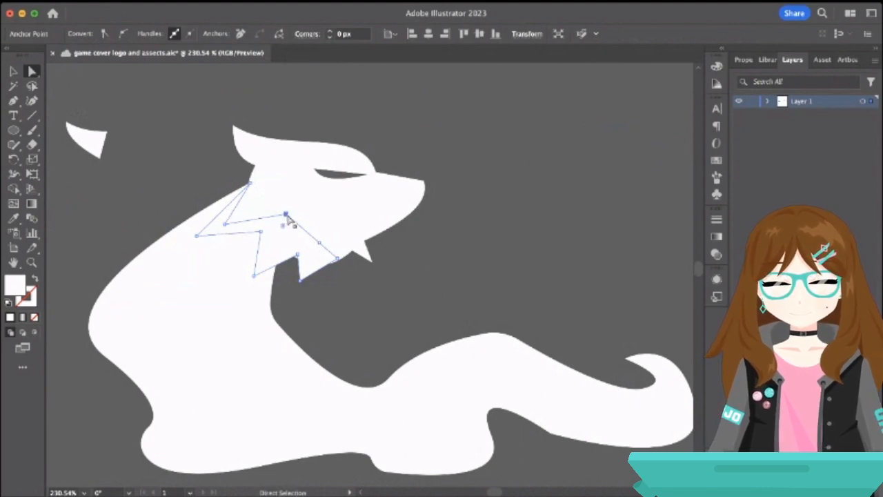
Add more anchor points along the remaining straight edge and pull them inward into two further fur spikes.
key("p")
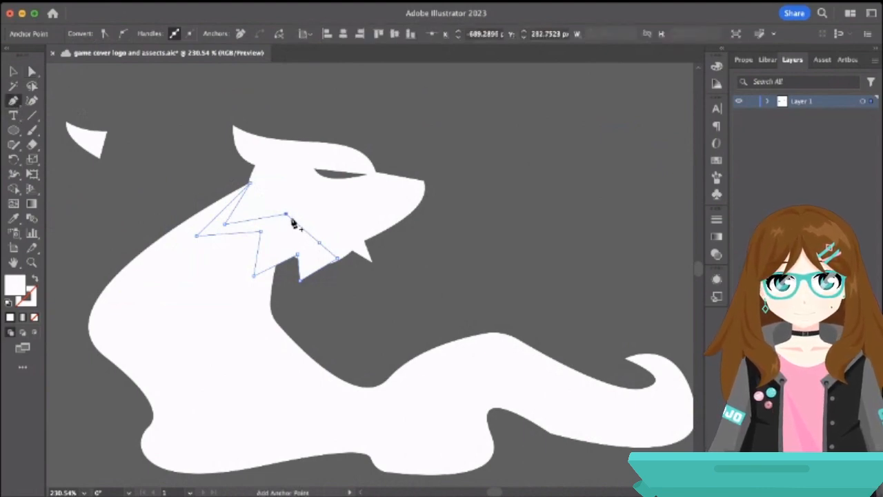
left_click(318, 246)
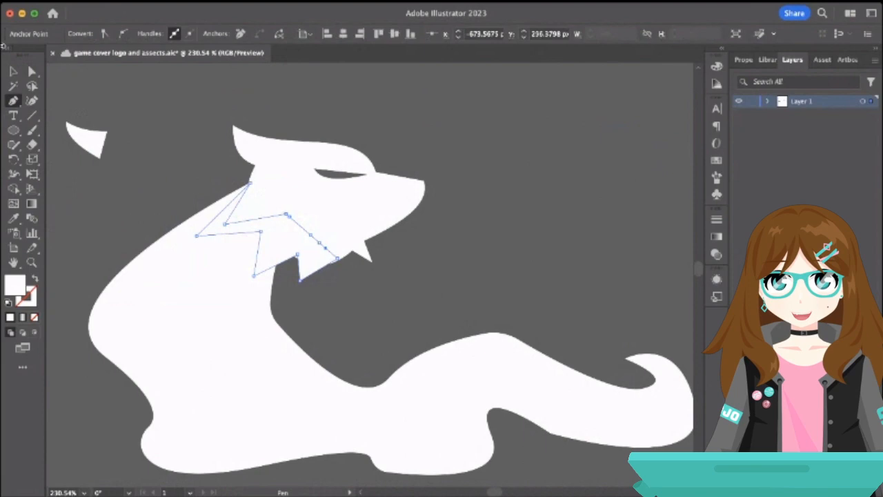
left_click(32, 71)
left_click(278, 236)
left_click_drag(276, 236, 269, 258)
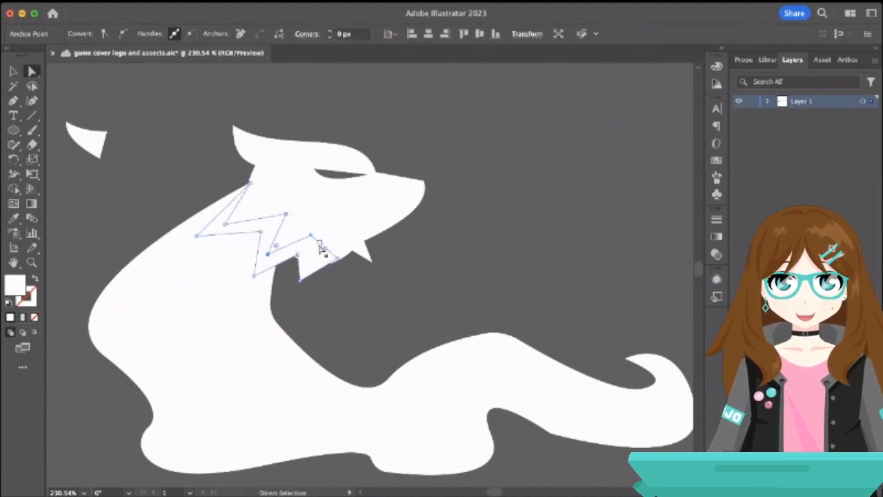
left_click(315, 267)
mouse_move(314, 269)
left_mouse_down()
mouse_move(307, 263)
mouse_move(315, 252)
mouse_move(311, 269)
left_mouse_up()
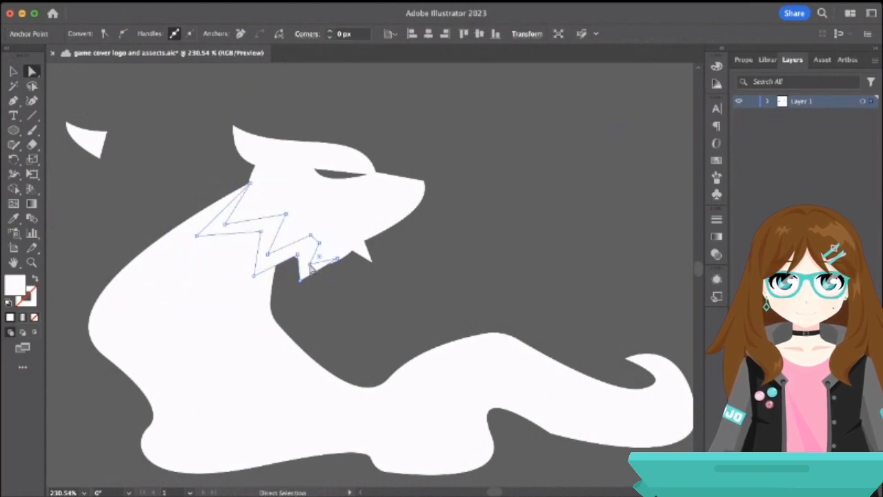
Fill the zigzag fur shape with the gray background color sampled from the canvas.
left_click(13, 218)
left_click(184, 117)
left_click(15, 71)
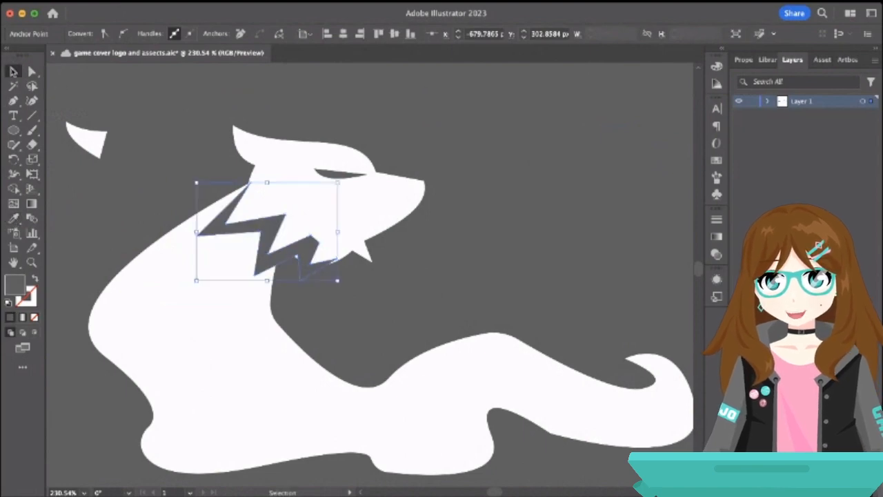
Move the small detached curved tuft to the back of the head, just below the ear.
left_click(110, 123)
left_click_drag(105, 160, 247, 167)
left_click(176, 152)
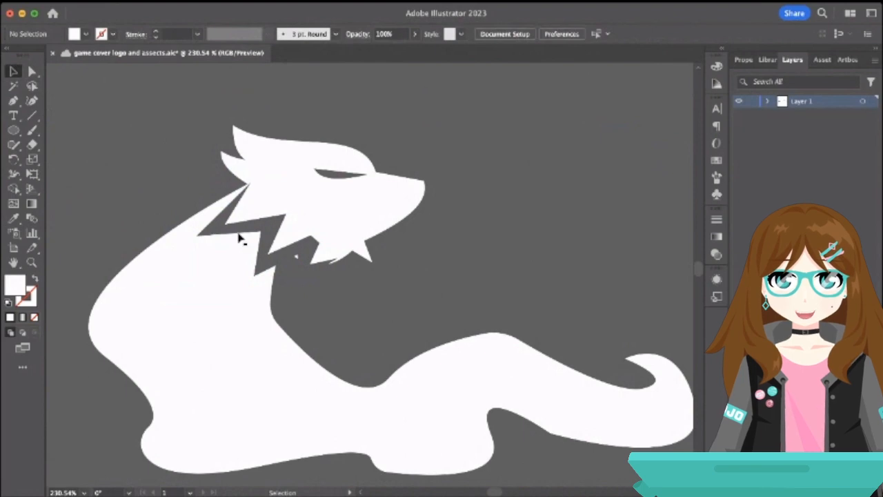
Move the white body shape slightly upward beneath the head.
scroll(173, 182, "down", 3)
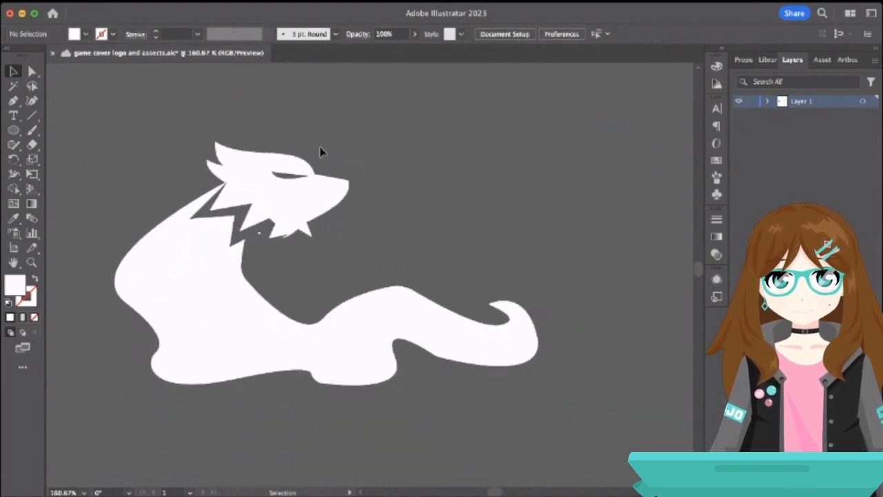
left_click_drag(175, 239, 175, 229)
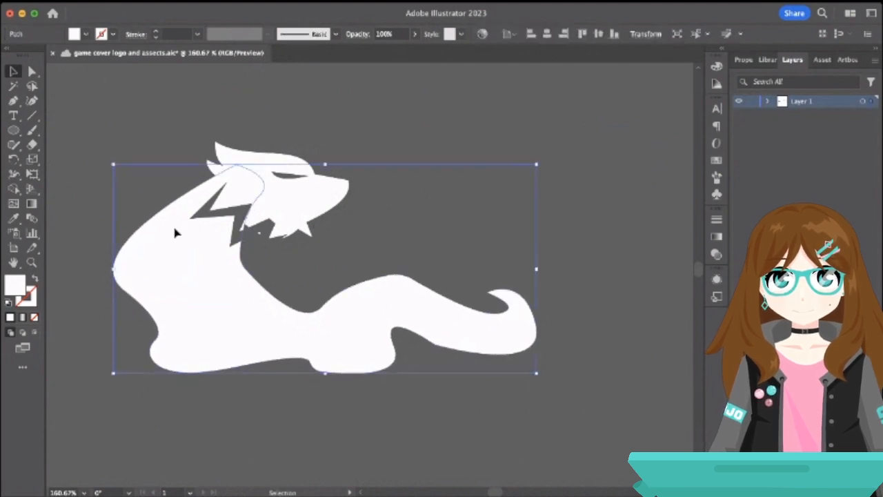
left_click(368, 257)
Move the gray zigzag off the neck onto the empty canvas in front of the snout.
left_click(269, 233)
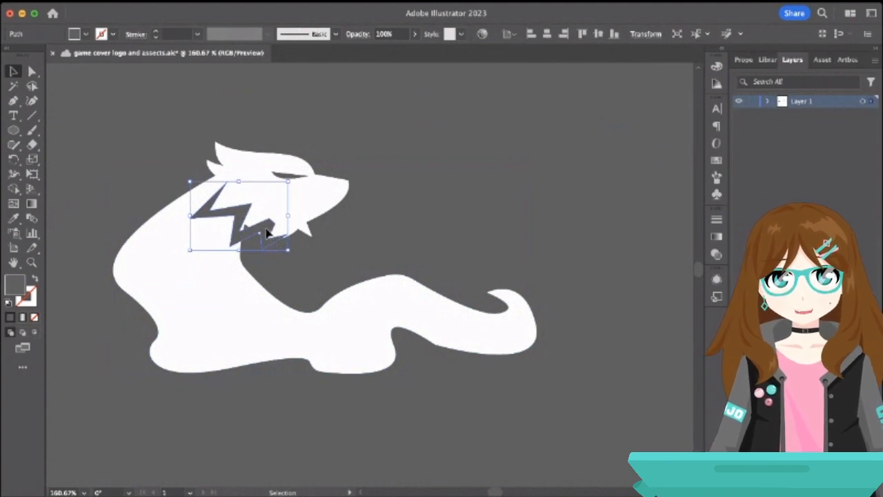
left_click_drag(267, 235, 439, 184)
left_click(406, 265)
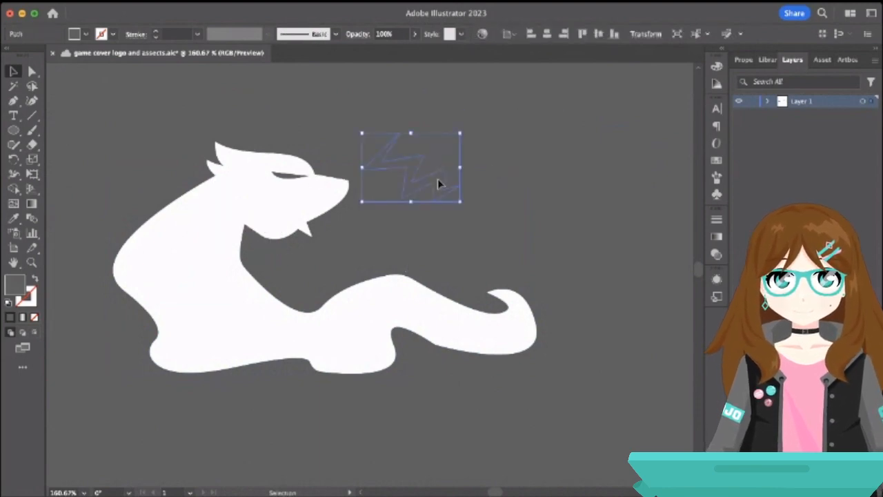
Delete the anchor points of the small spikes at the zigzag's right end, undoing the excess deletion of the remaining shape.
left_click(32, 71)
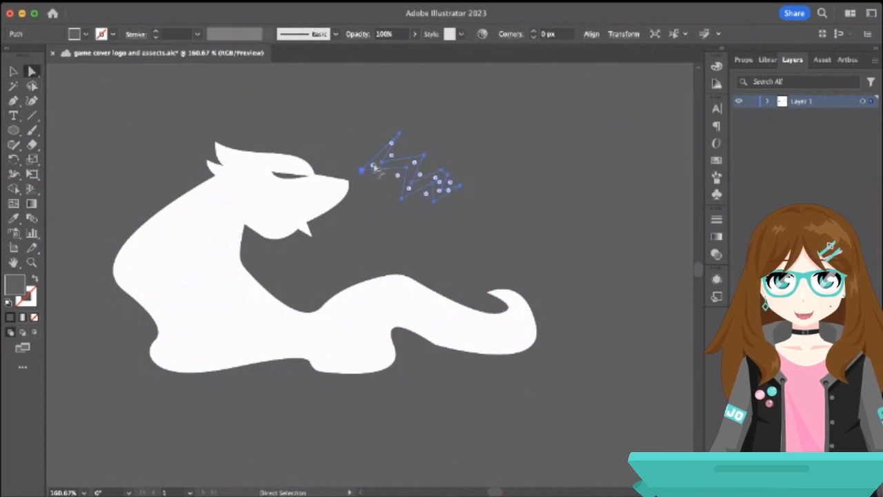
left_click(431, 187)
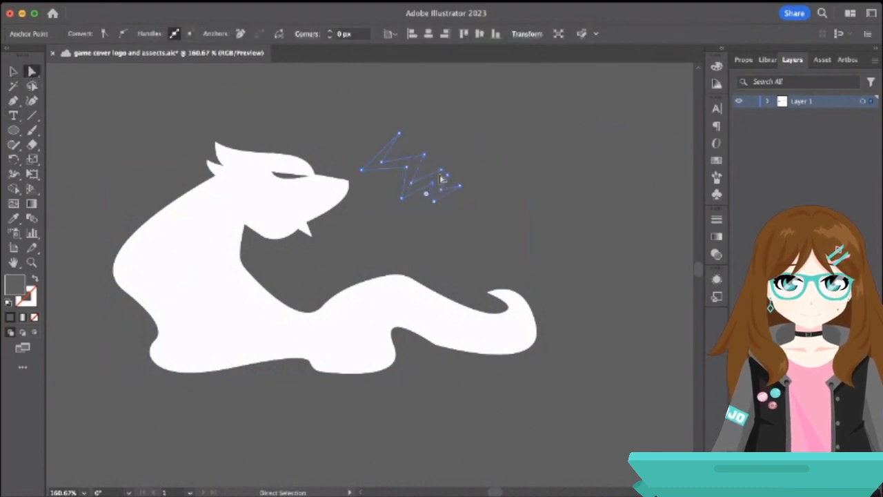
left_click(448, 176, "shift")
left_click(436, 201, "shift")
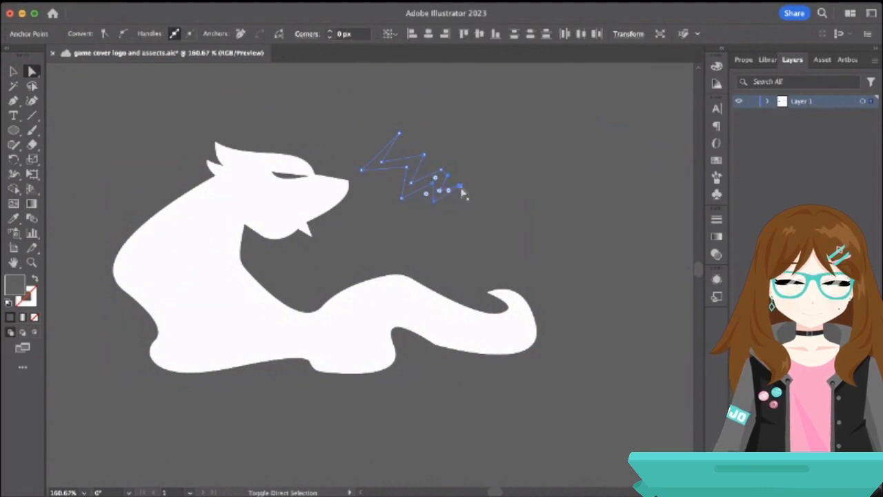
key("Delete")
key("Delete")
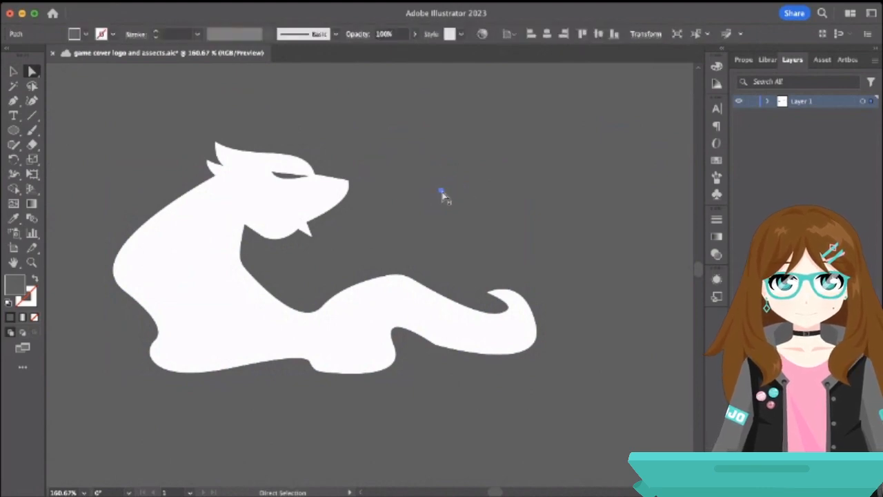
left_click(14, 72)
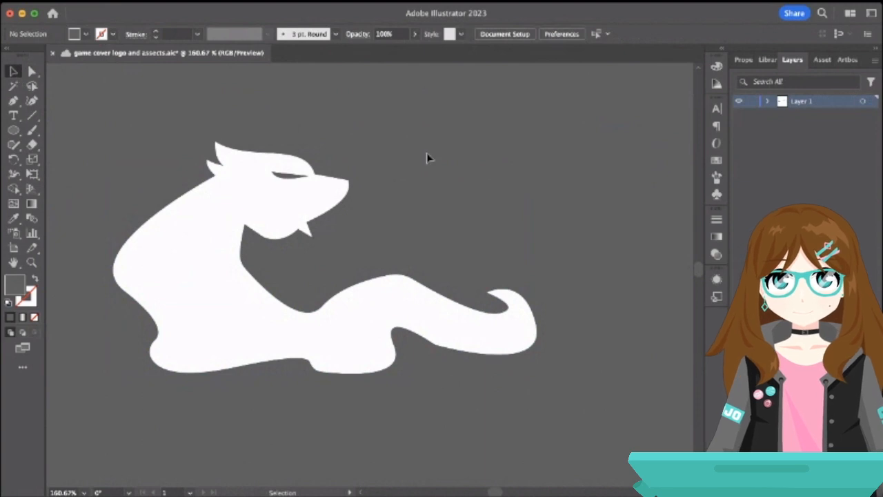
key("super+z")
key("super+z")
Close the zigzag path at its trimmed right end and move the shape back onto the neck below the ear.
left_click(16, 101)
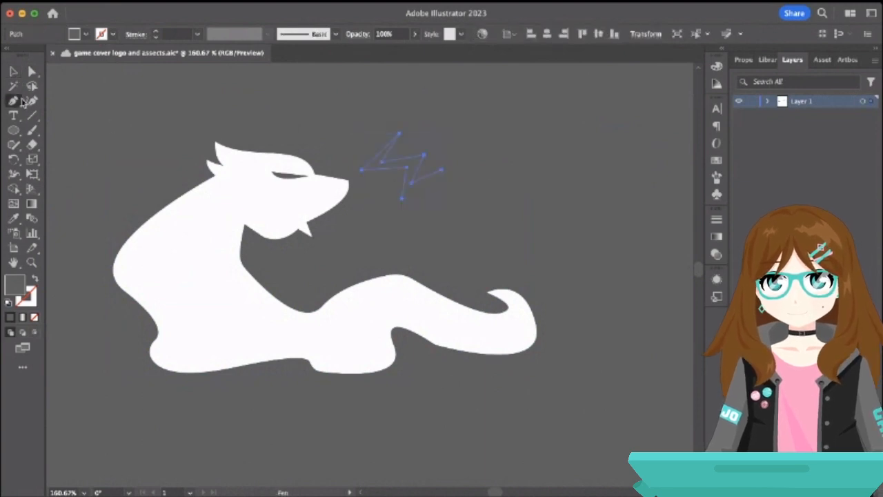
left_click(442, 171)
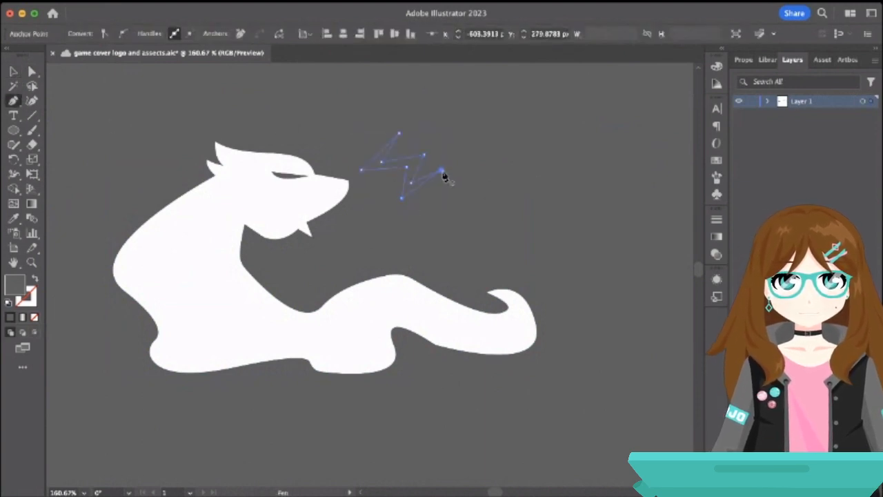
left_click(13, 72)
left_click(332, 158)
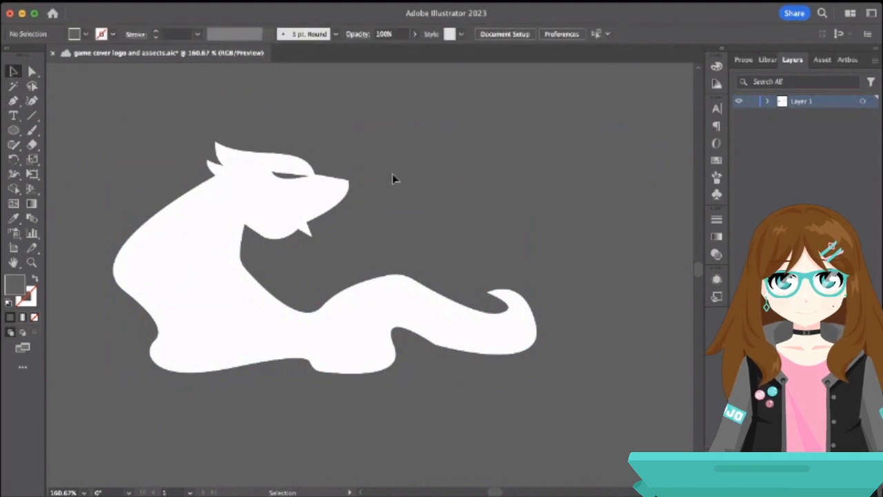
left_click(413, 176)
left_click_drag(412, 176, 239, 223)
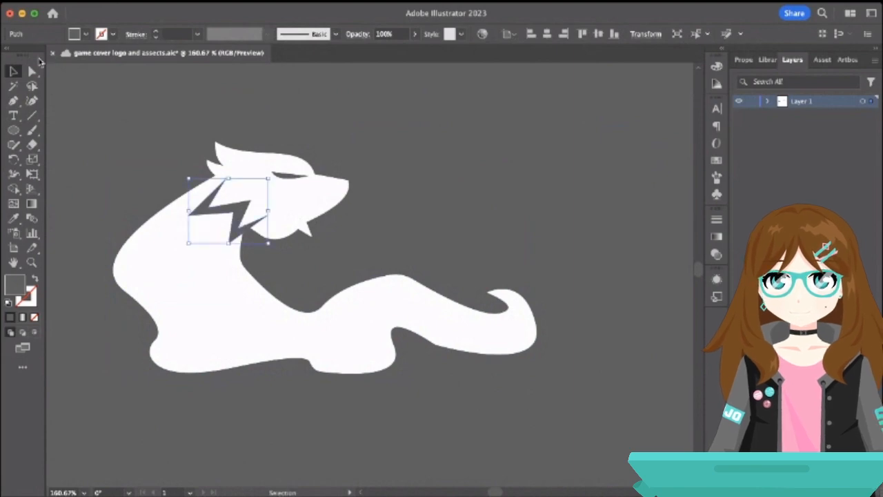
Reshape the zigzag's right end by moving its anchor points inward into a short, narrow spike at the throat.
left_click(32, 71)
left_click(269, 218)
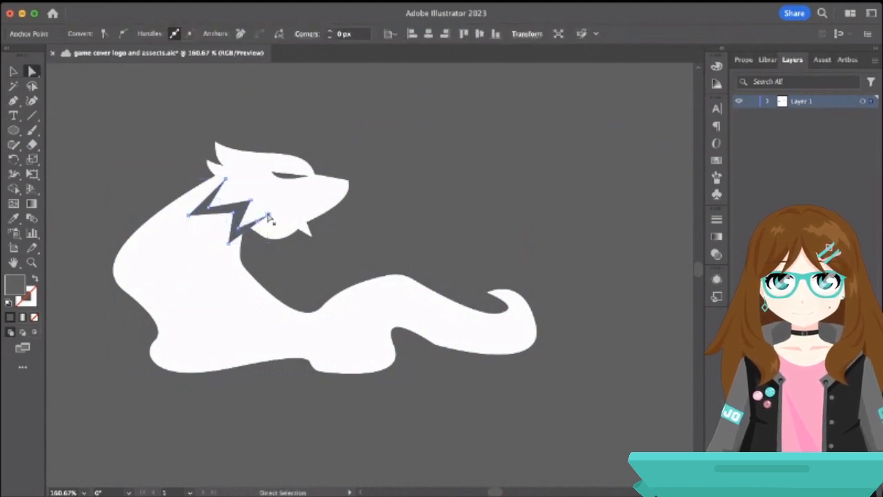
left_click_drag(269, 218, 249, 206)
left_click(233, 213)
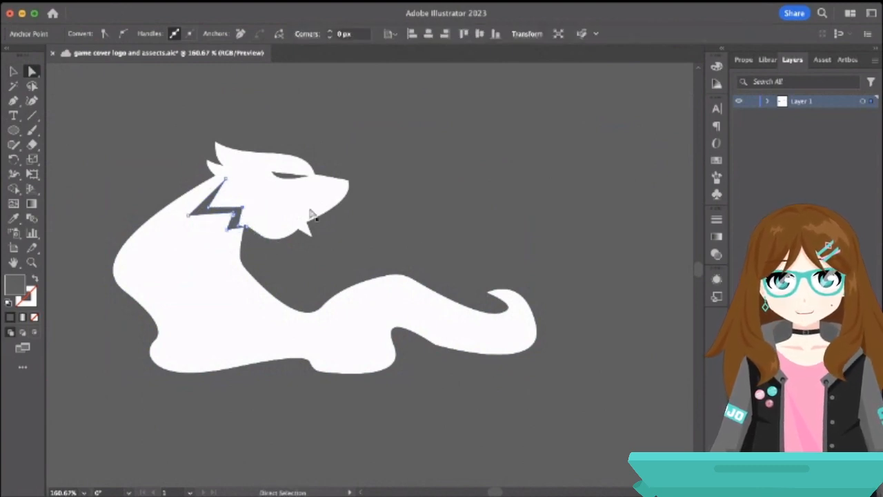
left_click(424, 248)
left_click(311, 236)
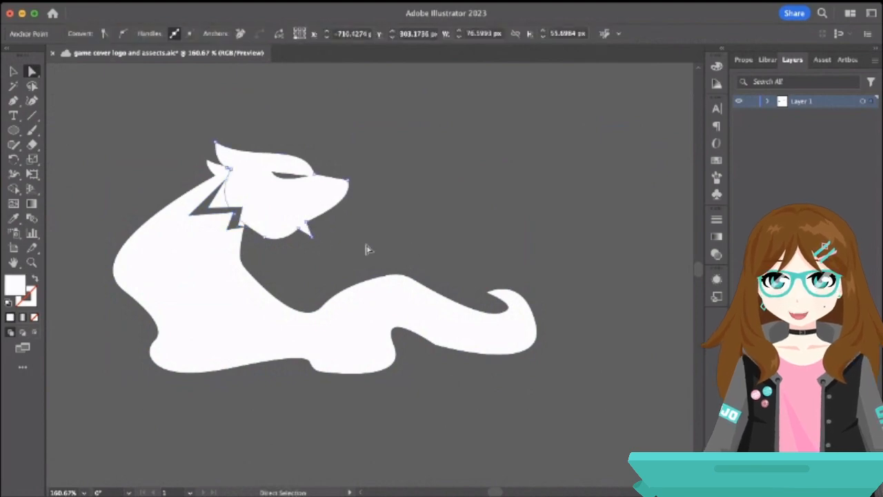
left_click(375, 223)
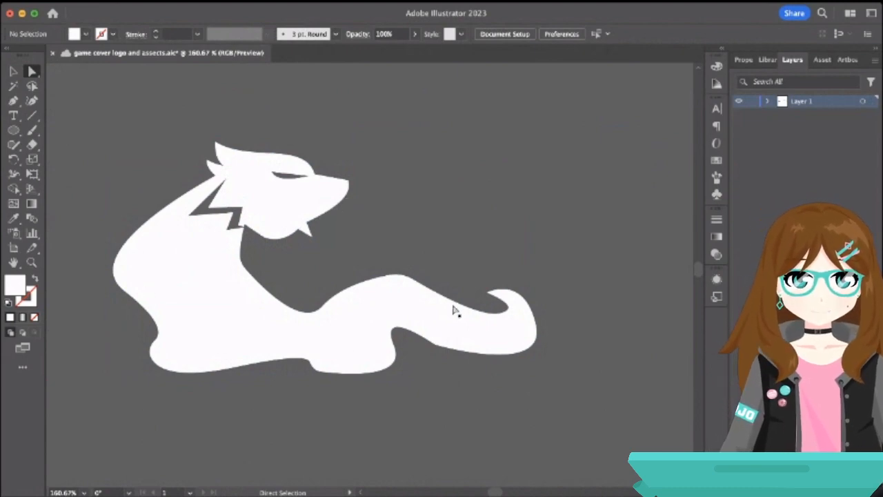
Nudge the body shape a little further up and to the left.
left_click_drag(218, 289, 217, 286)
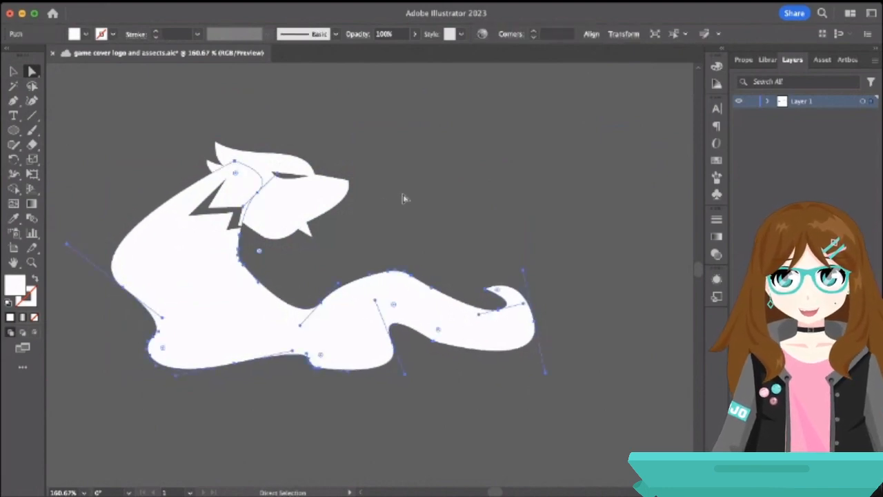
left_click(185, 149)
Shift the small tuft behind the head upward so it tucks closer against the ear.
scroll(196, 152, "up", 5)
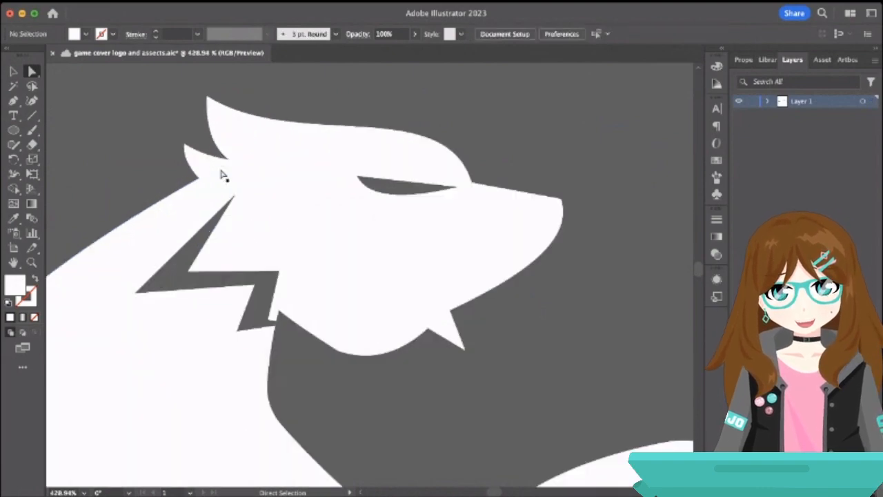
left_click(205, 157)
left_click(62, 154)
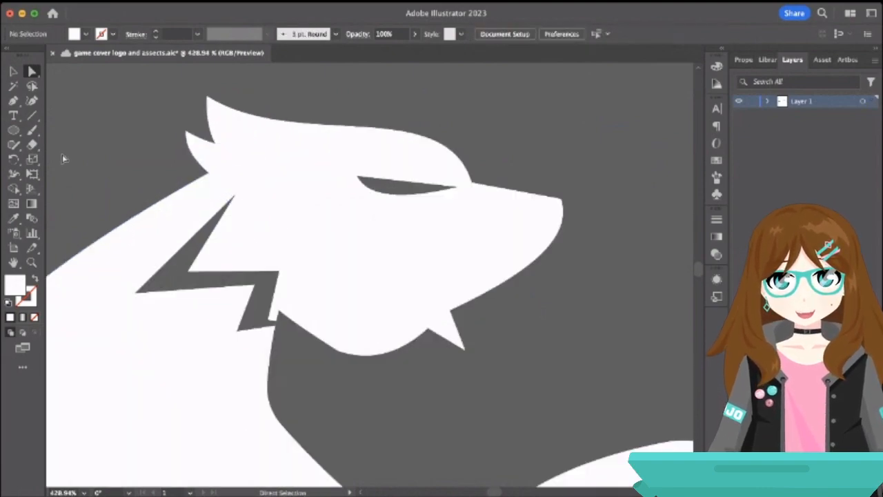
Draw a white circle below the jaw and move it slightly left to overlap the chest as a bulge.
scroll(62, 154, "down", 5)
left_click(13, 130)
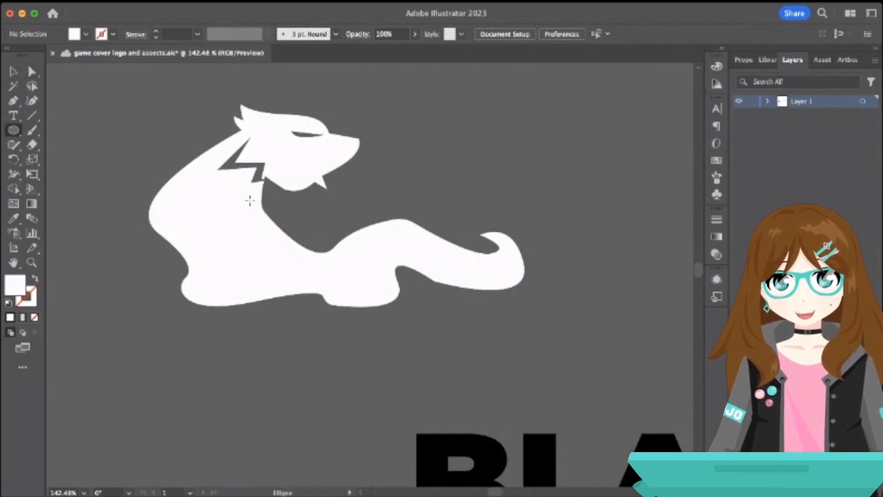
left_click_drag(253, 187, 301, 238)
left_click(14, 70)
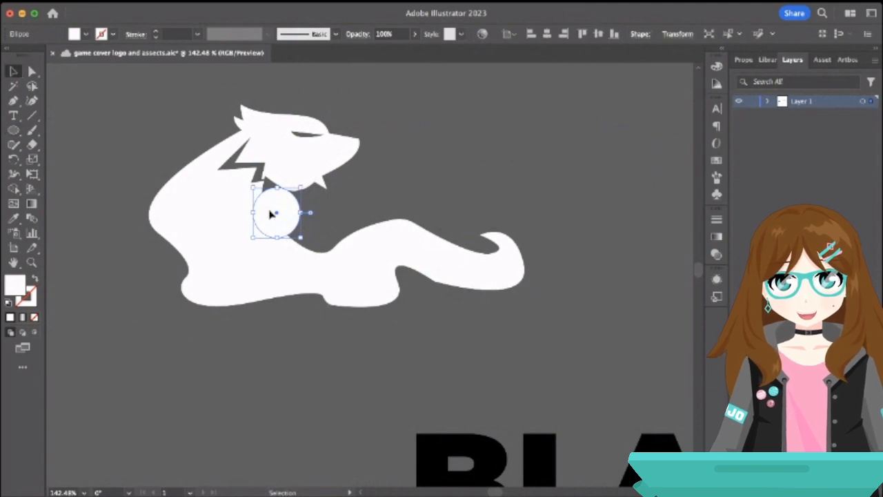
left_click_drag(268, 209, 262, 211)
left_click(397, 184)
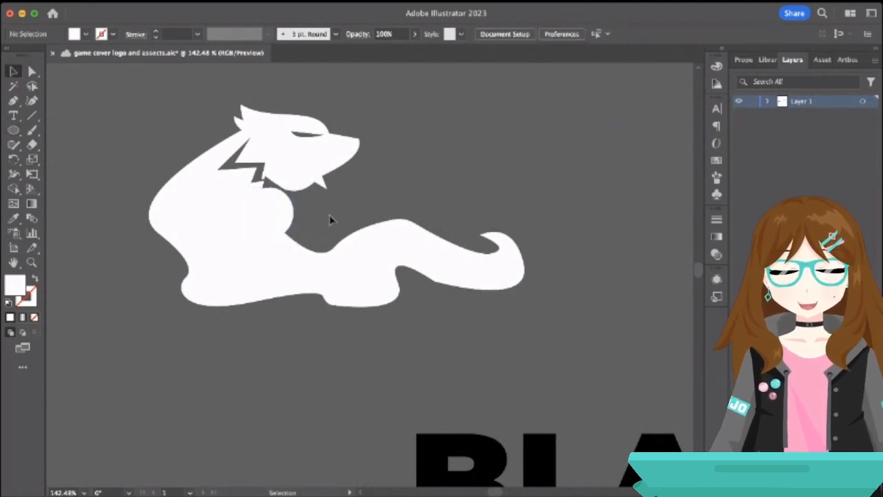
Shrink the chest circle from its lower edge upward to make the bulge smaller.
left_click(279, 220)
left_click_drag(279, 240, 273, 222)
left_click(435, 155)
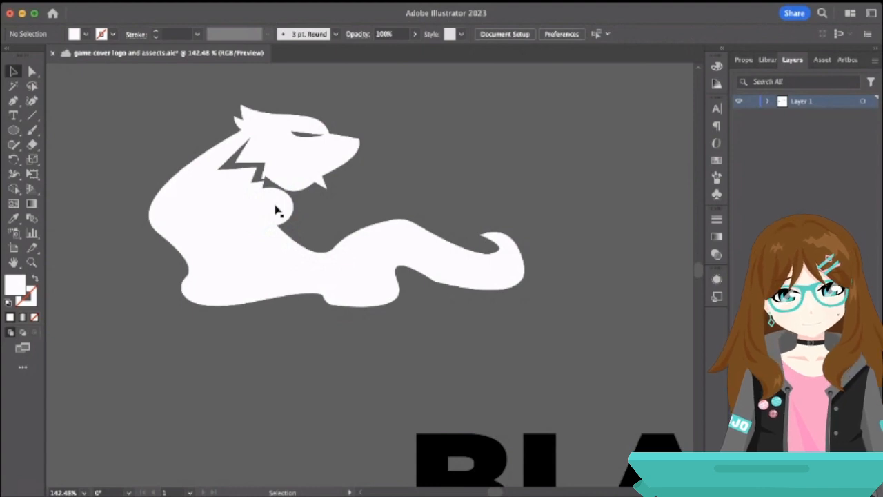
Delete the white circle that forms the chest bulge below the jaw.
left_click(278, 211)
key("Delete")
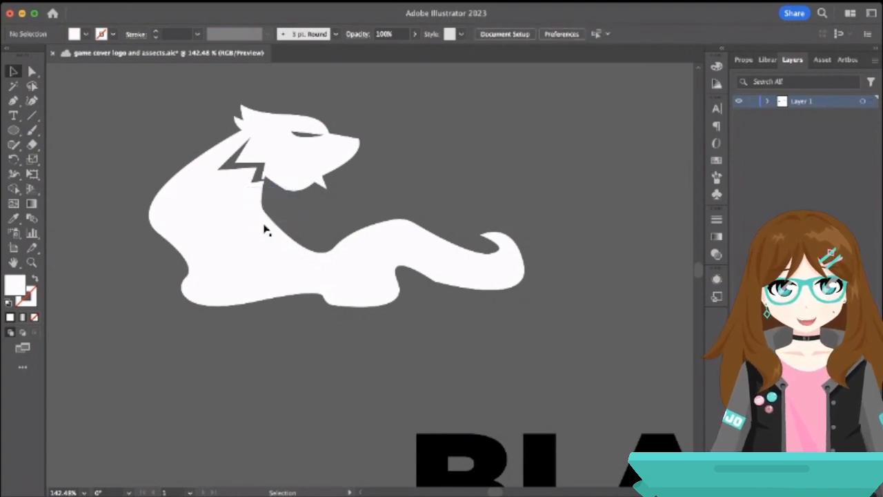
Move the word BLACK up and left so its first letters overlap the creature's head and sit behind its body and tail.
left_click(483, 457)
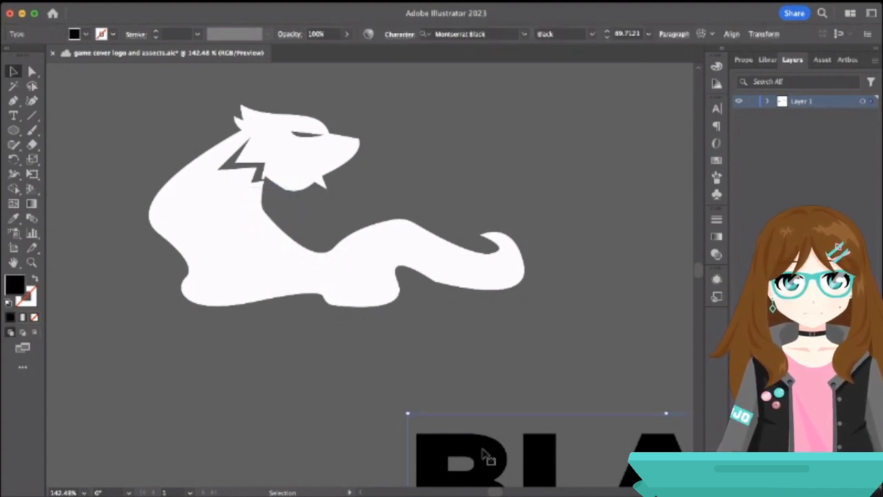
scroll(484, 457, "down", 3)
left_click_drag(484, 454, 383, 272)
left_click(473, 233)
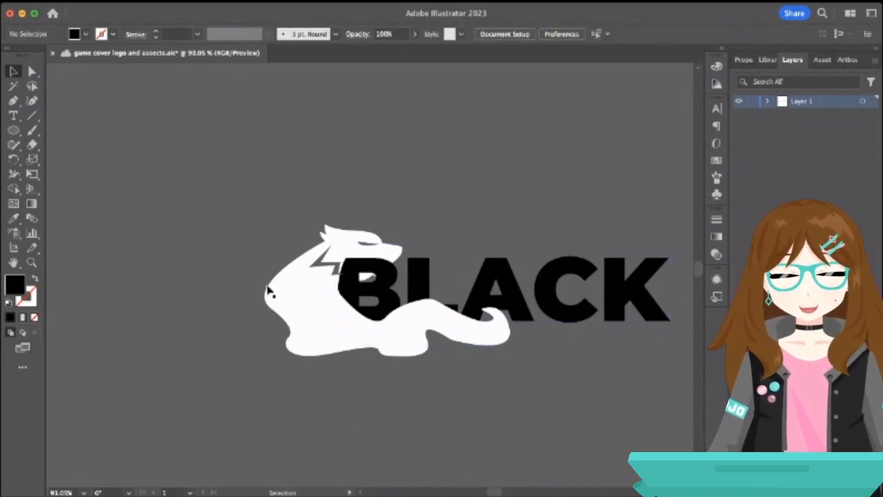
Examine how the letter B overlaps the creature's jaw, fur cutout and body.
left_click(494, 288)
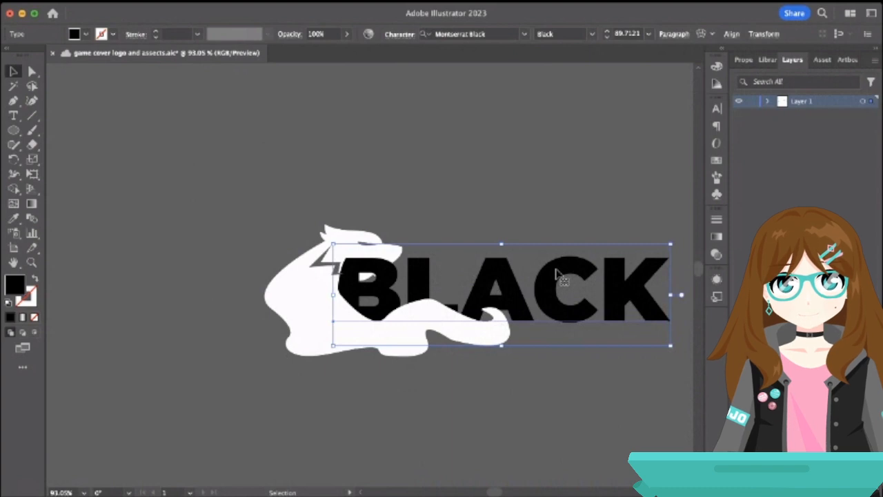
scroll(284, 292, "up", 6)
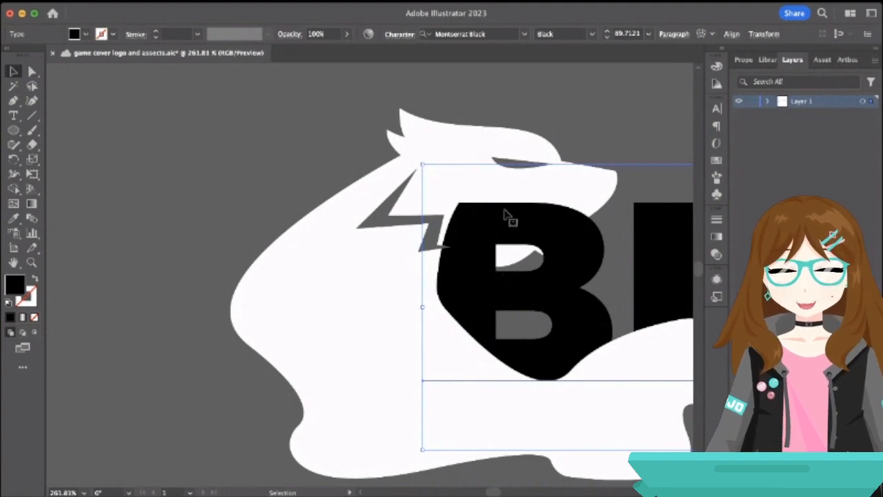
scroll(507, 215, "down", 6)
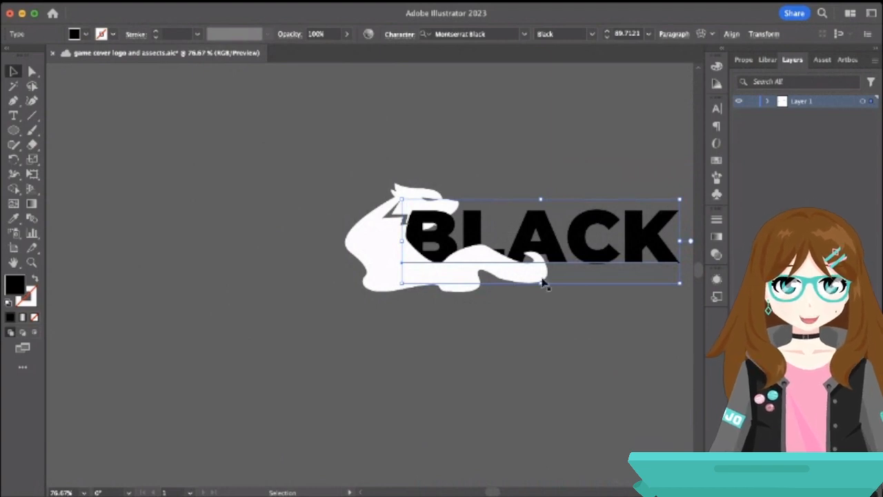
left_click(477, 162)
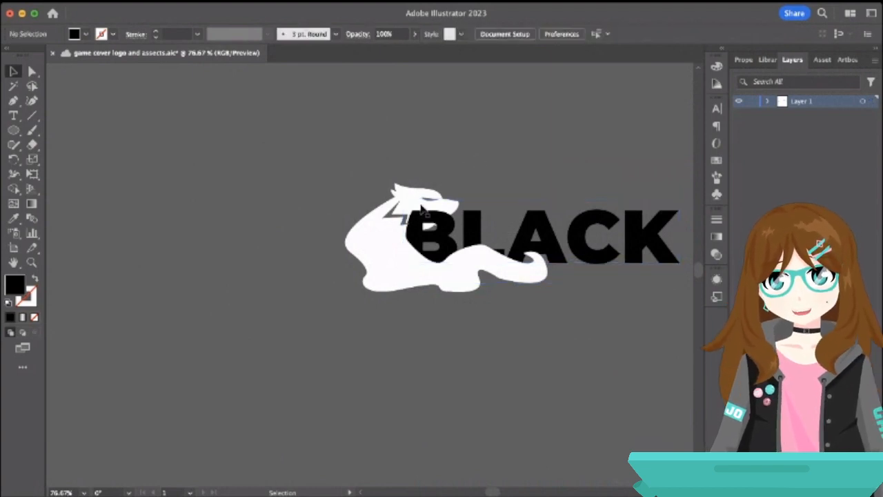
scroll(416, 205, "up", 8)
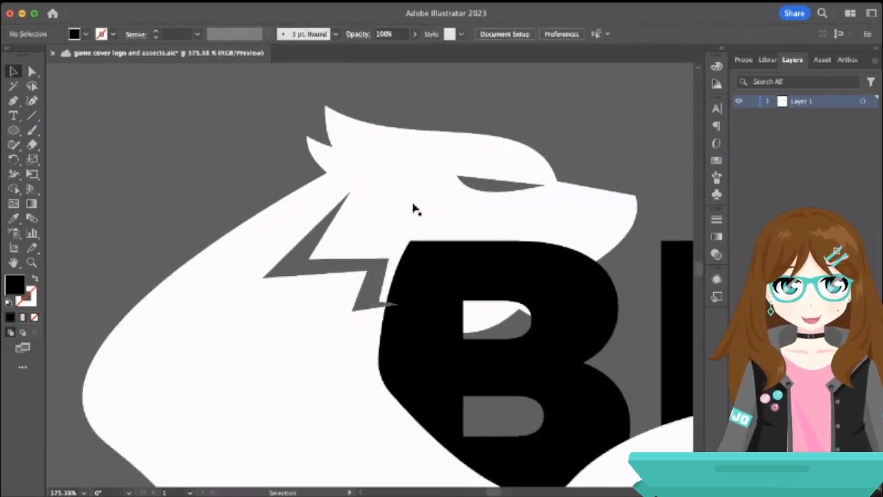
left_click(331, 272)
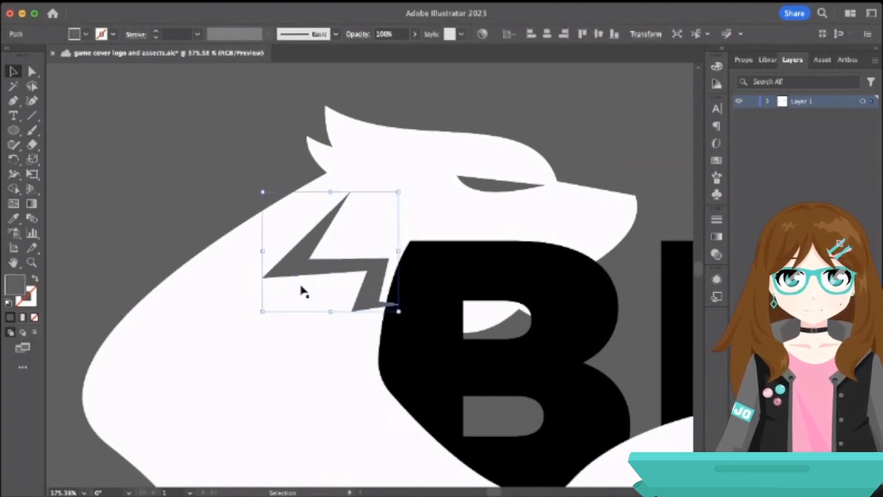
left_click(234, 350)
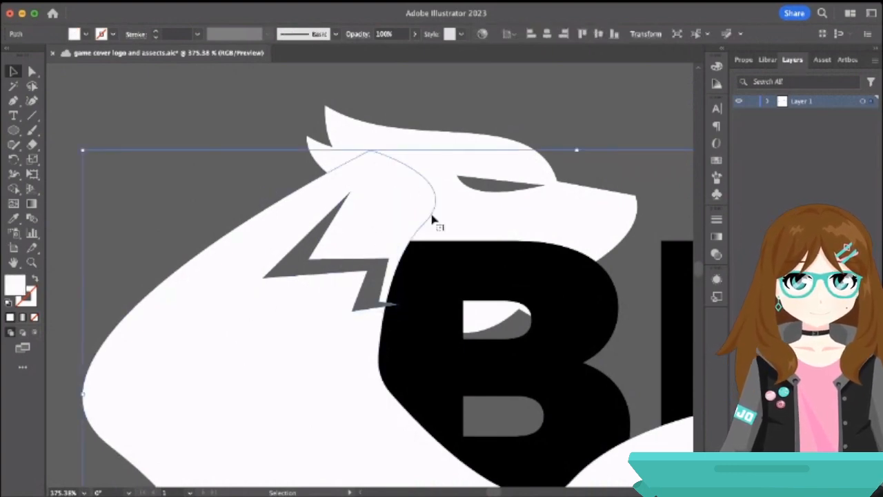
left_click(479, 283)
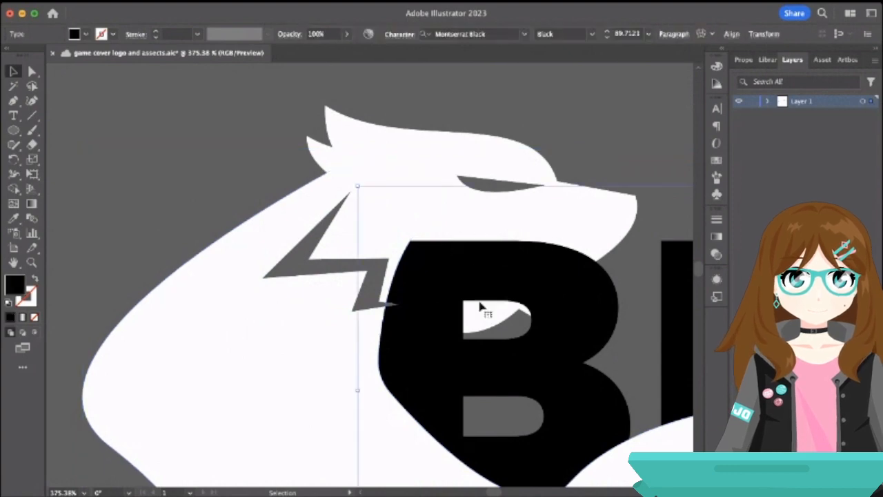
Delete the anchor point at the tip of the pointed tuft under the creature's jaw.
left_click(472, 166)
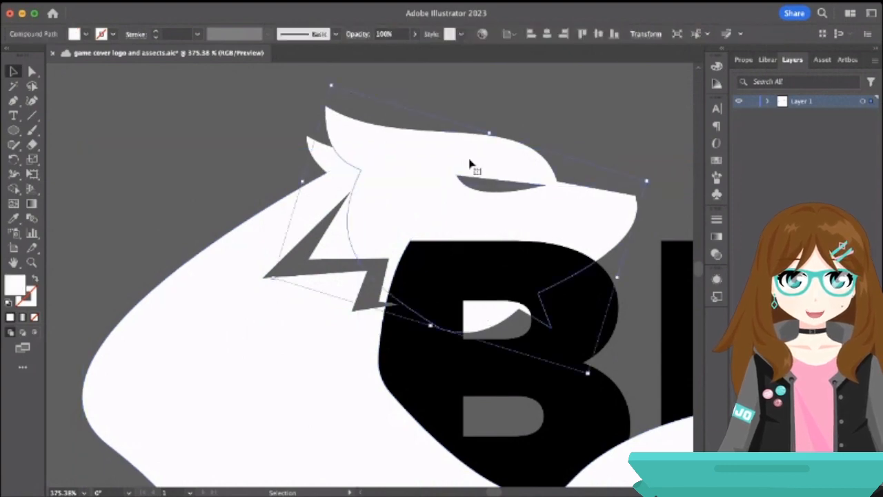
left_click(13, 114)
left_click(13, 101)
left_click(32, 71)
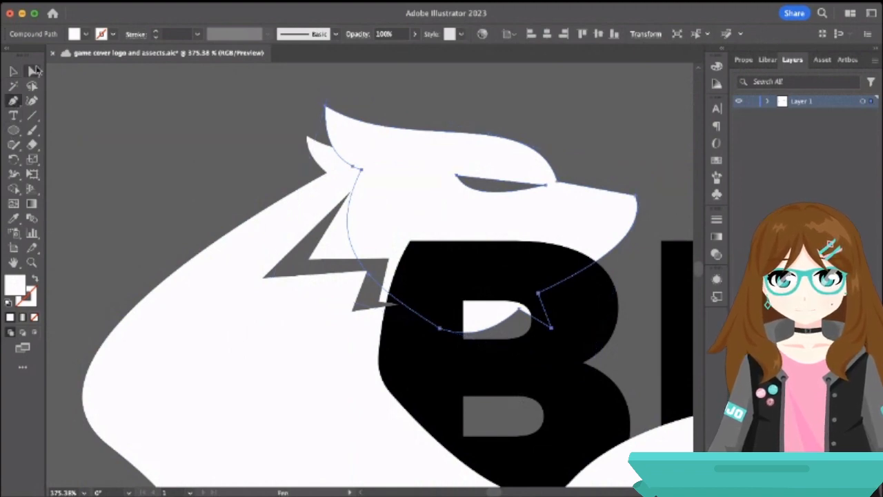
left_click(552, 331)
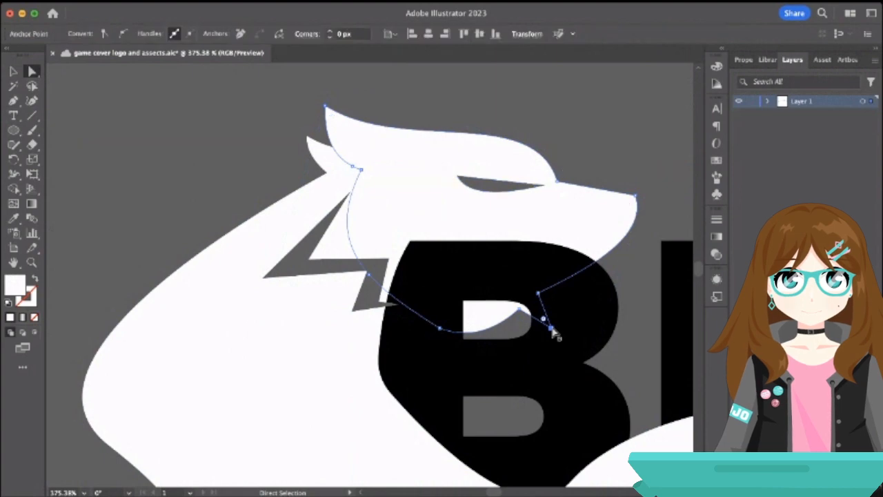
left_click(554, 332)
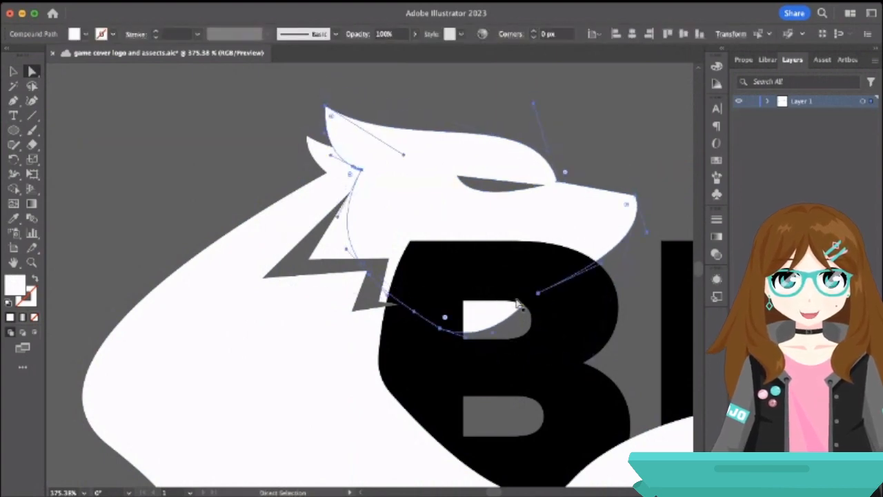
Flatten the underside of the creature's jaw by raising its lower anchor points and shortening the curve below it.
left_click(519, 312)
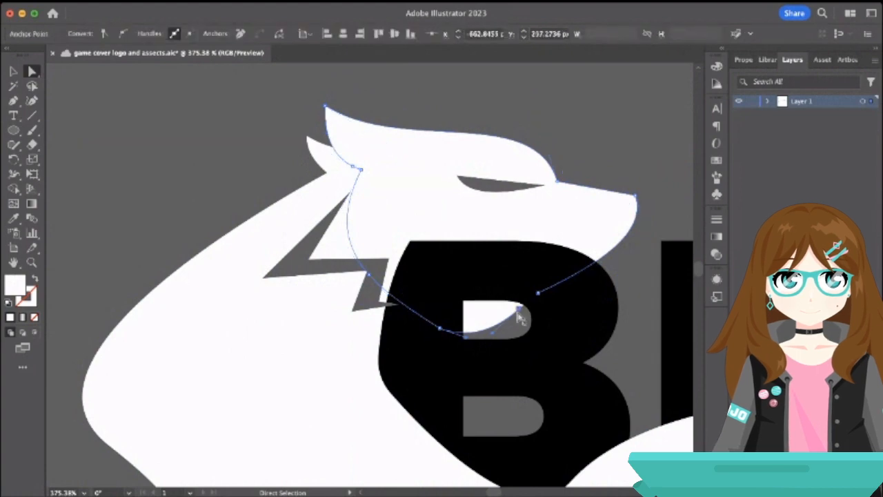
left_click_drag(497, 336, 483, 318)
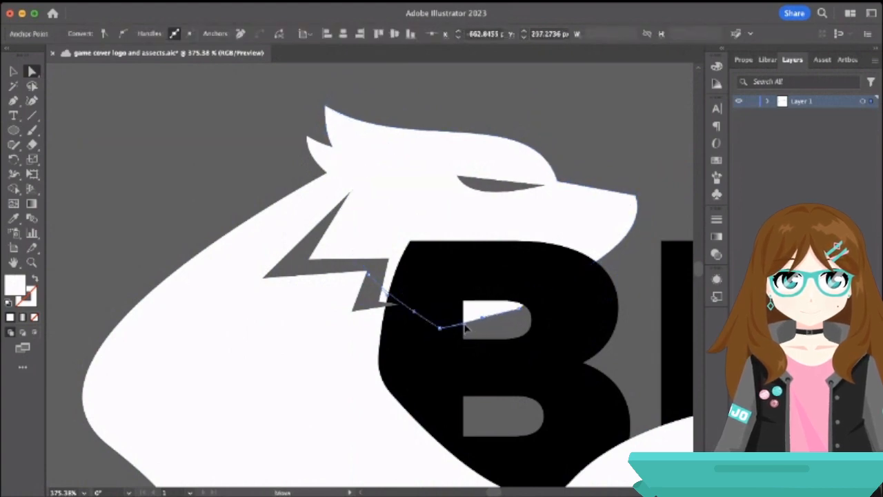
left_click(524, 314)
left_click_drag(525, 314, 524, 311)
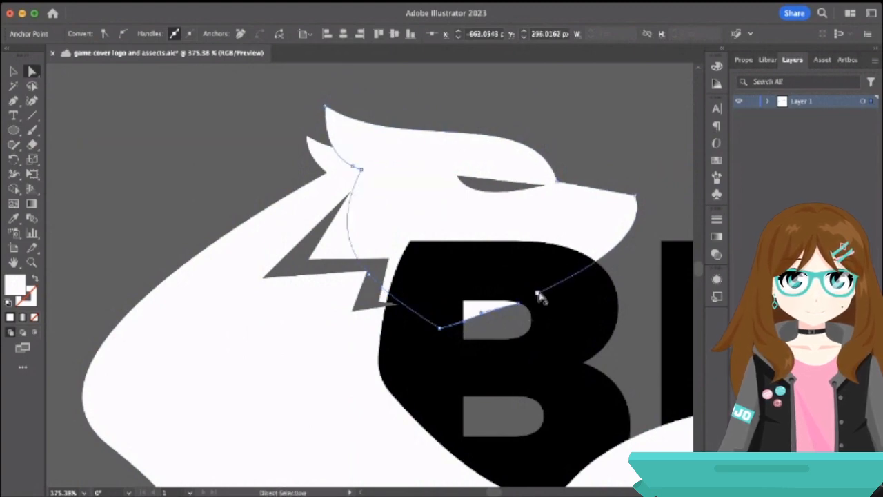
mouse_move(441, 329)
left_mouse_down()
mouse_move(420, 308)
mouse_move(446, 312)
left_mouse_up()
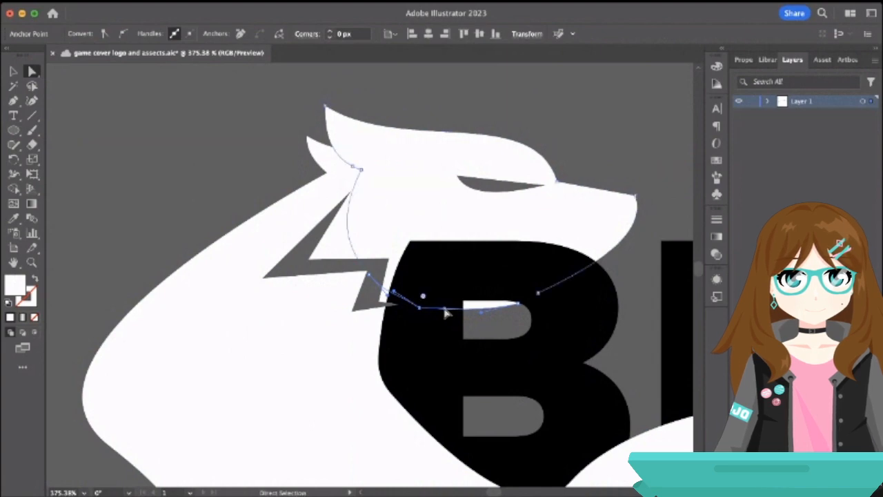
scroll(446, 313, "down", 2)
scroll(445, 312, "down", 8)
scroll(445, 313, "right", 5)
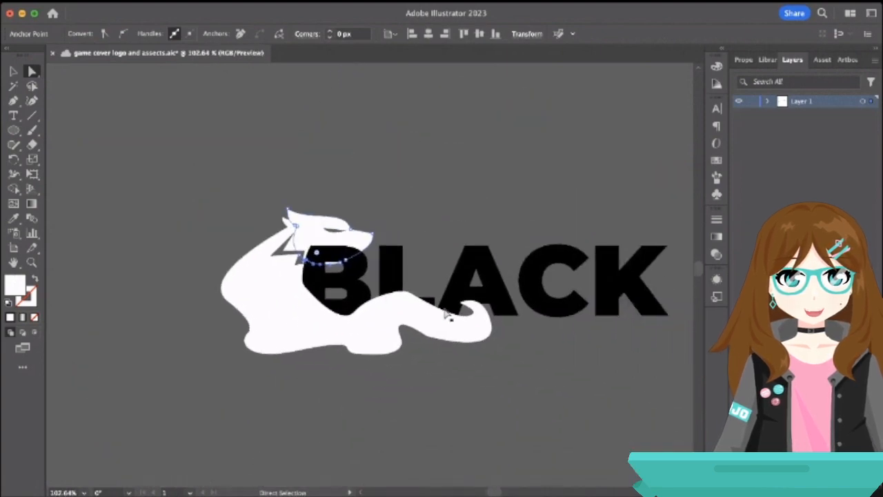
key("v")
left_click(122, 107)
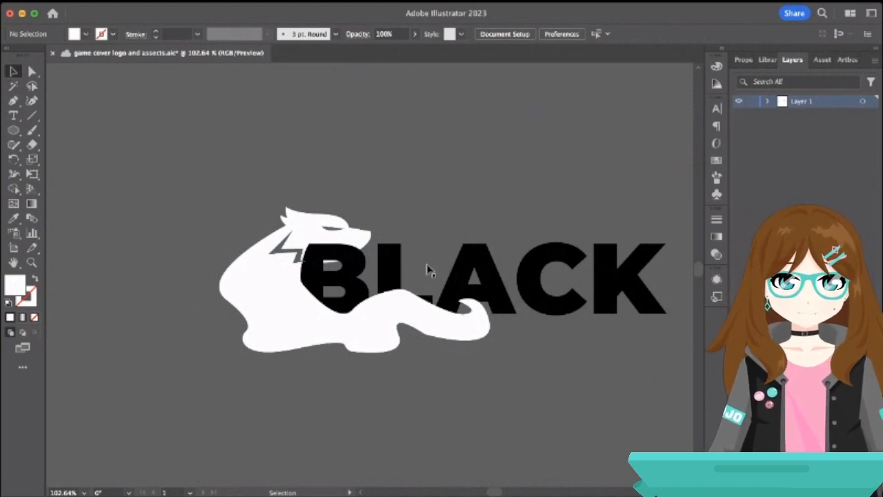
Lower the hump over the creature's hindquarters and smooth the dip where it meets the chest.
left_click(398, 265)
left_click(398, 300)
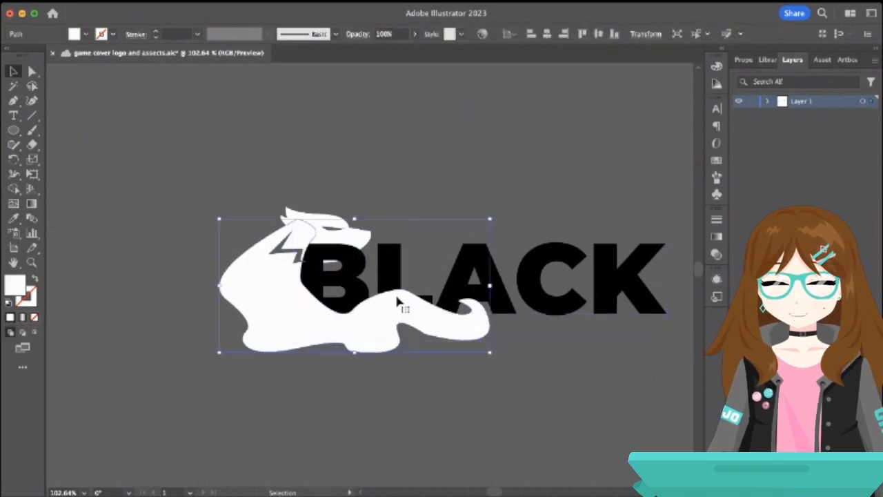
left_click(32, 72)
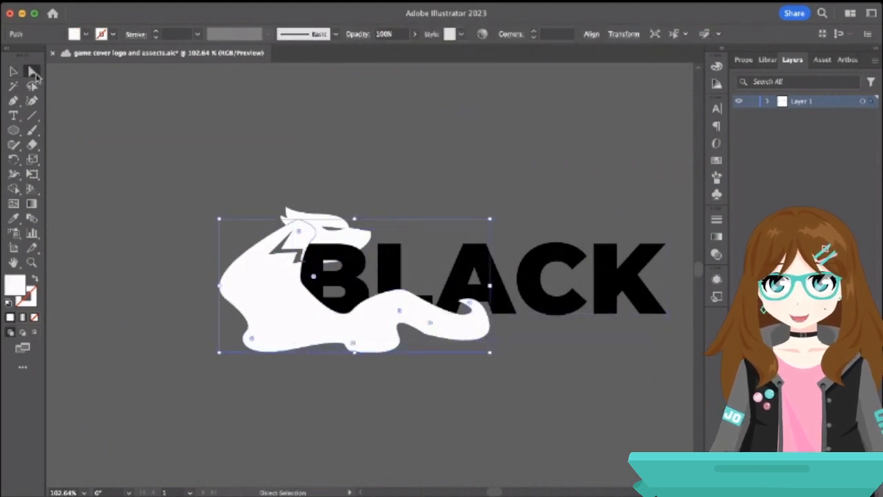
left_click(391, 286)
left_click(396, 289)
scroll(396, 289, "up", 5)
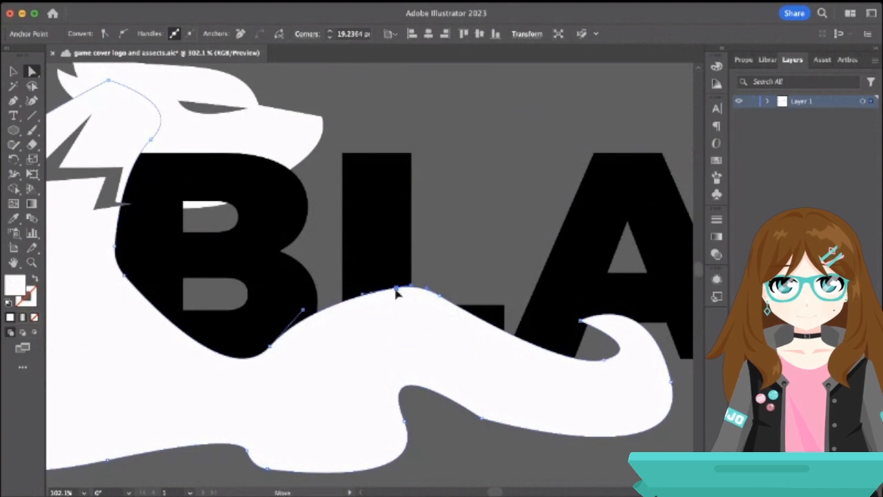
left_click_drag(396, 289, 381, 302)
left_click_drag(439, 295, 442, 317)
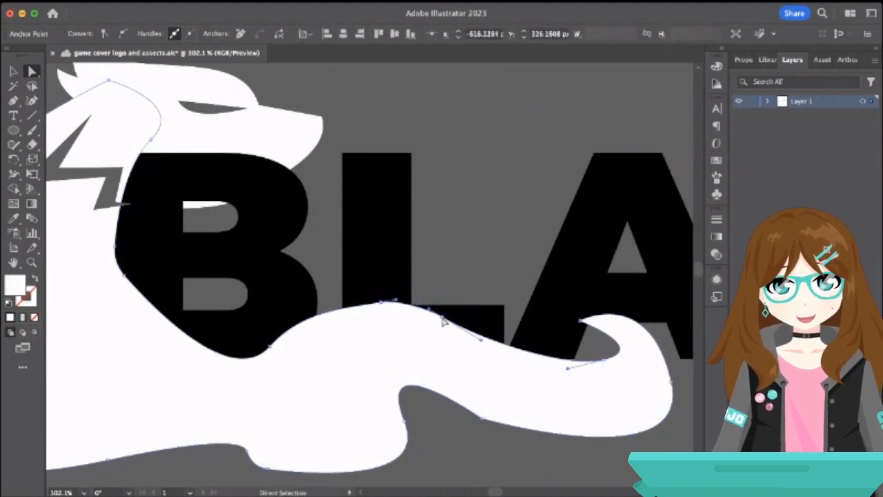
left_click_drag(381, 302, 380, 310)
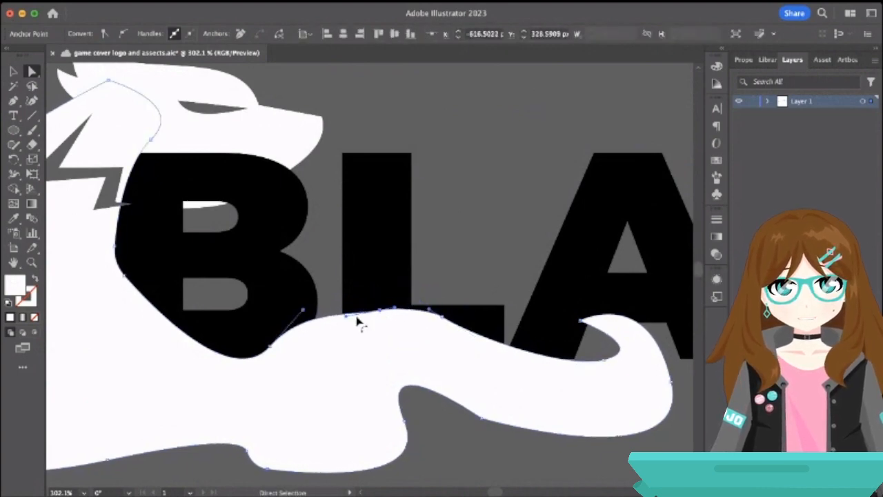
left_click_drag(270, 346, 271, 358)
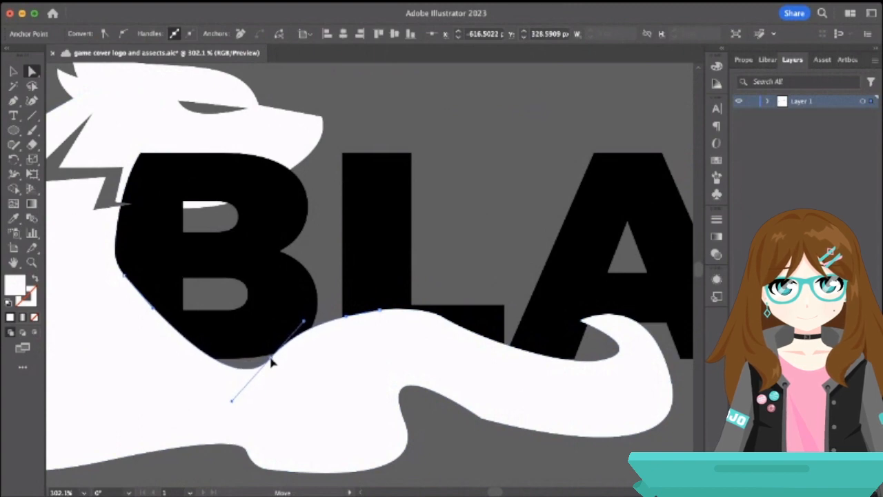
left_click_drag(304, 323, 315, 329)
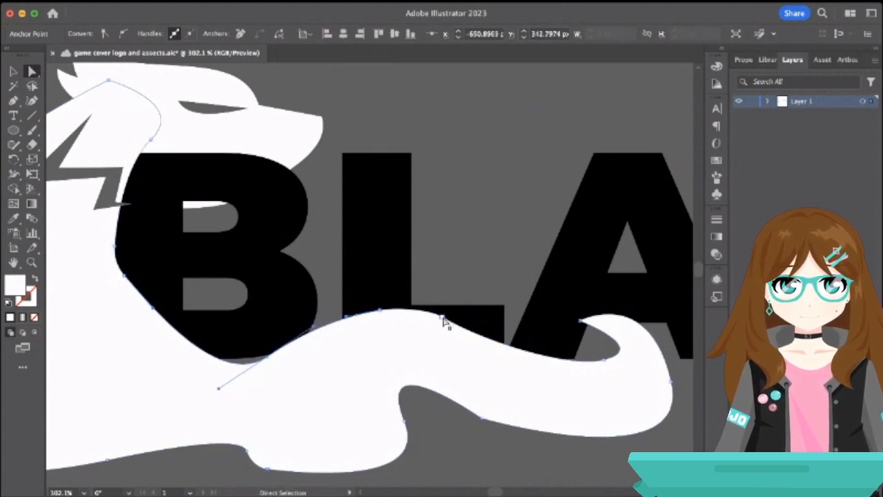
Reshape the notch between the hind leg and the tail's underside into a narrower, gently sloping curve.
left_click(404, 420)
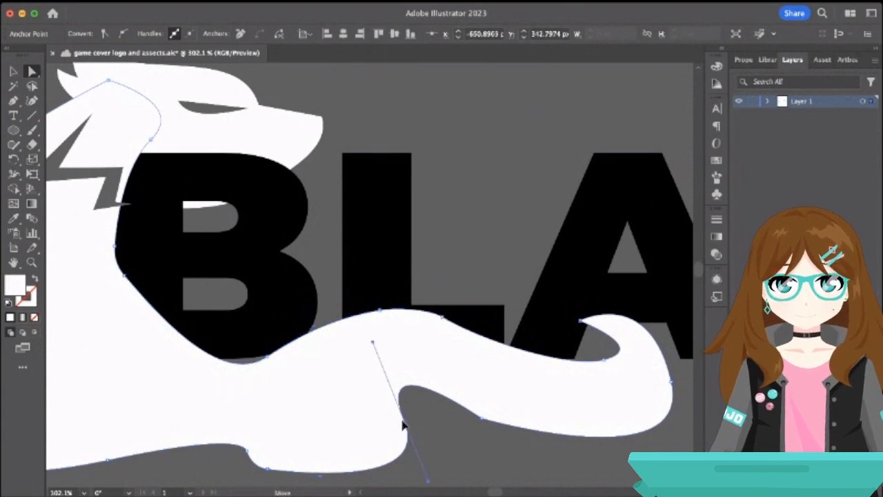
scroll(375, 428, "down", 5)
left_click_drag(459, 338, 423, 313)
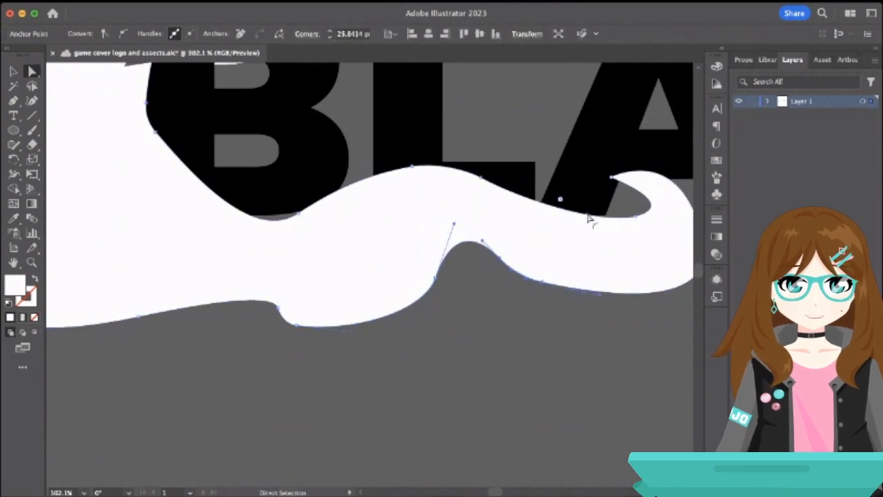
left_click(483, 391)
scroll(483, 391, "down", 5)
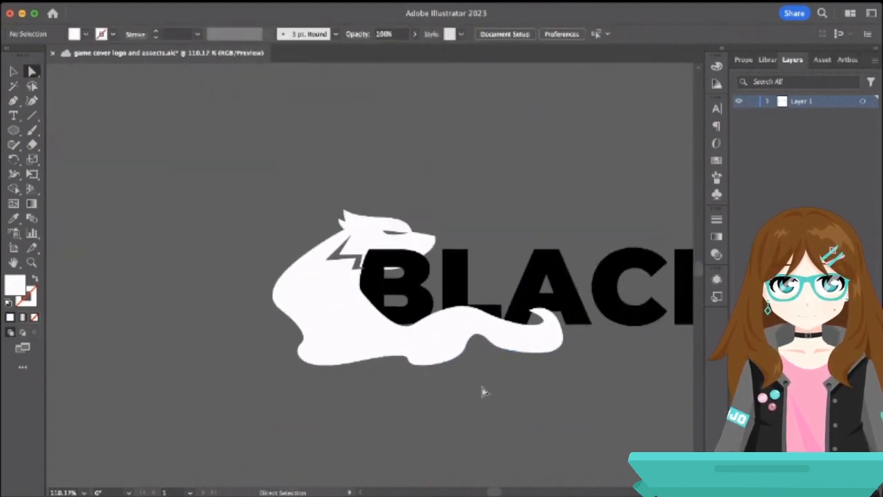
Smooth the step in the body's bottom edge in front of the hind leg by shifting its anchor points into a shallower curve.
left_click(420, 363)
scroll(420, 363, "up", 5)
left_click(393, 363)
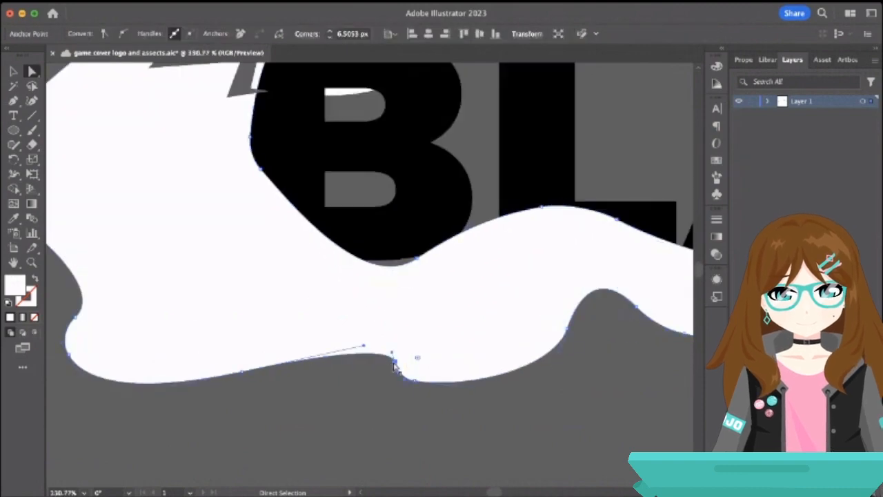
left_click_drag(395, 368, 373, 357)
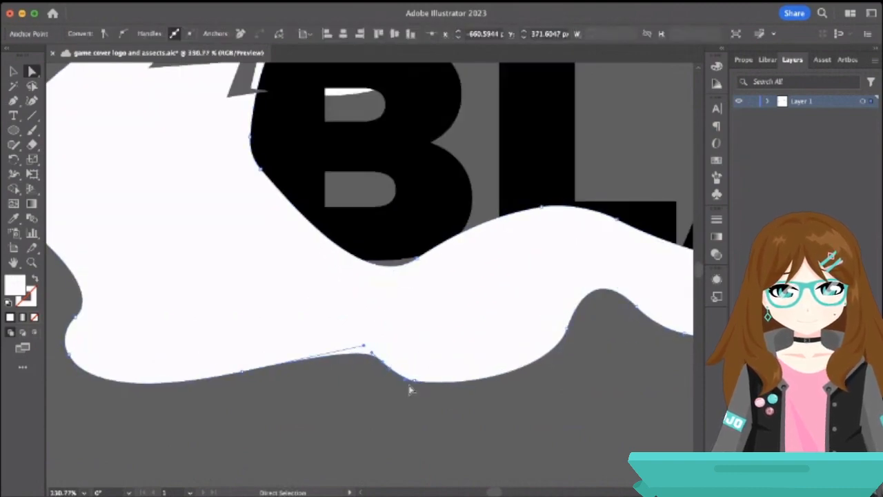
left_click_drag(414, 381, 423, 376)
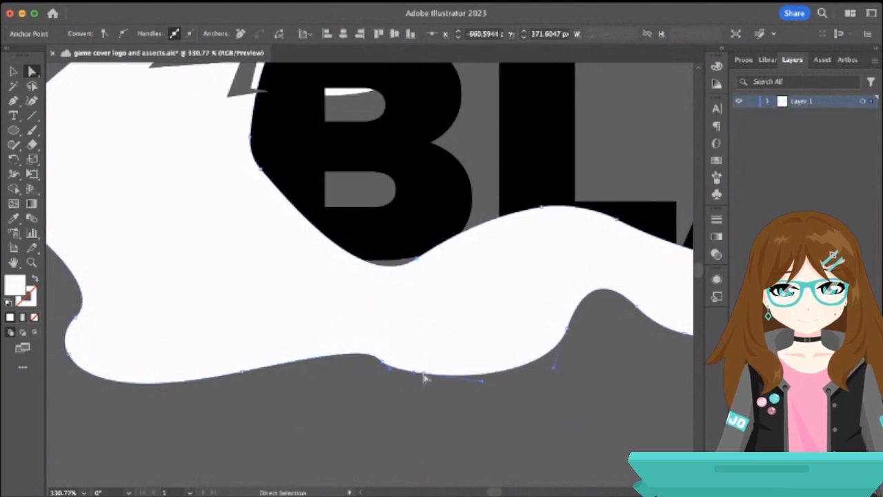
left_click(292, 418)
scroll(290, 419, "down", 5)
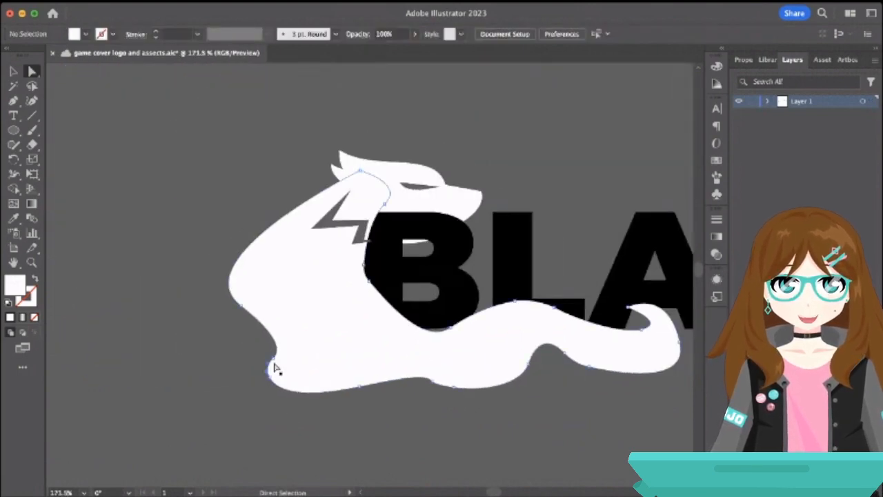
Smooth the bulge at the body's lower rear corner by shifting its anchor point and curve inward.
left_click(275, 365)
left_click_drag(280, 356, 277, 382)
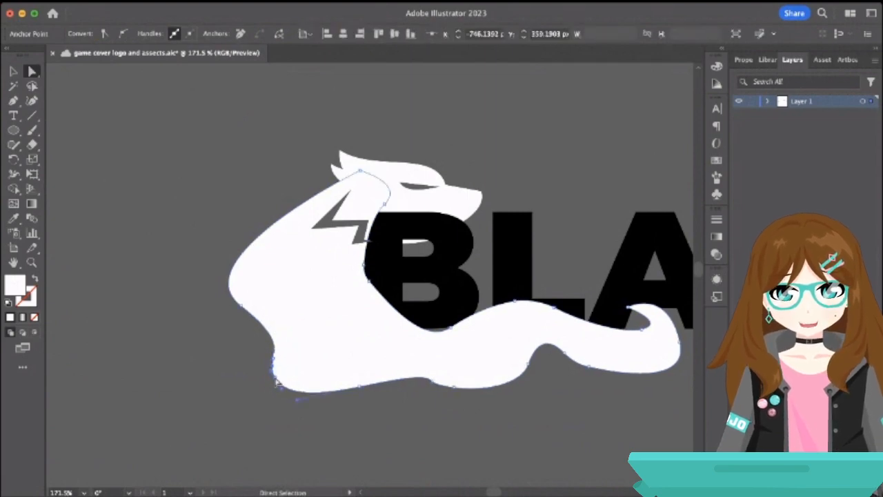
left_click(252, 406)
scroll(296, 406, "down", 2)
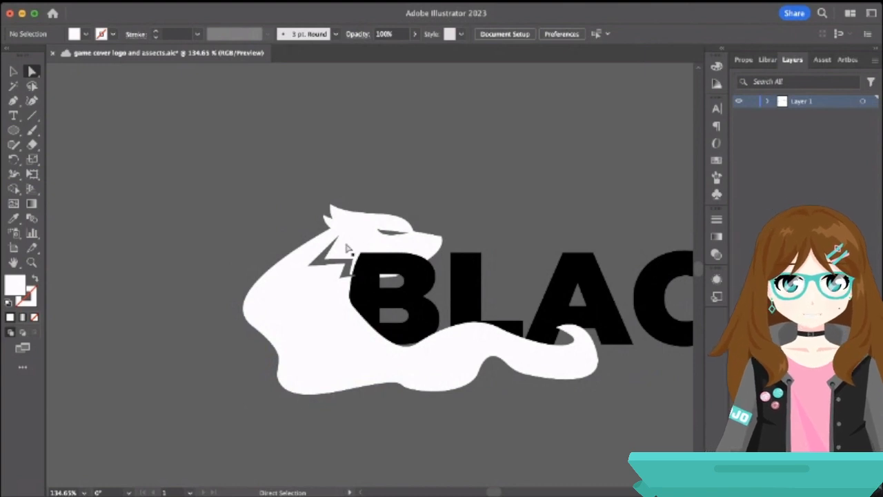
Cut the jagged grey fur marking through the overlapping head and body shapes with Shape Builder.
left_click(304, 287)
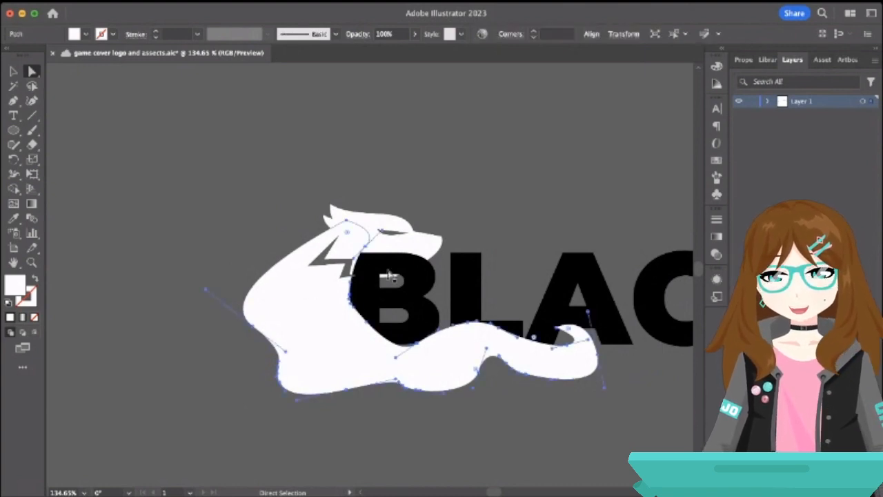
left_click(410, 180)
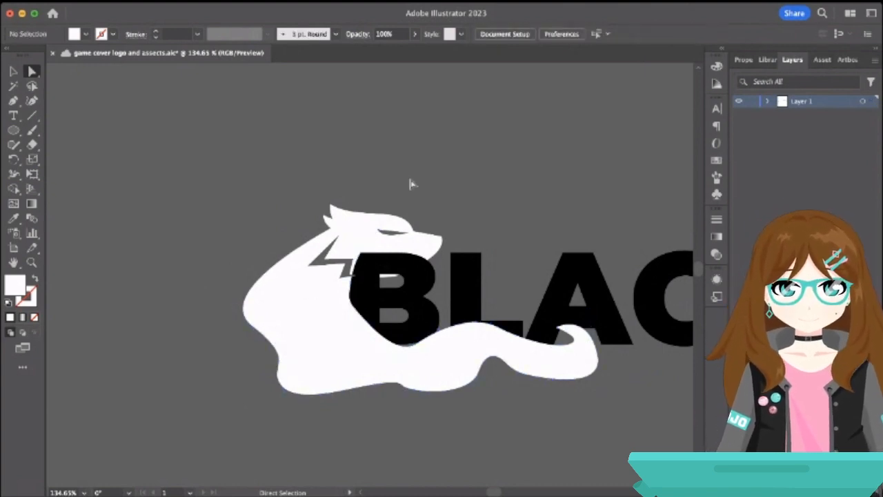
left_click(340, 262)
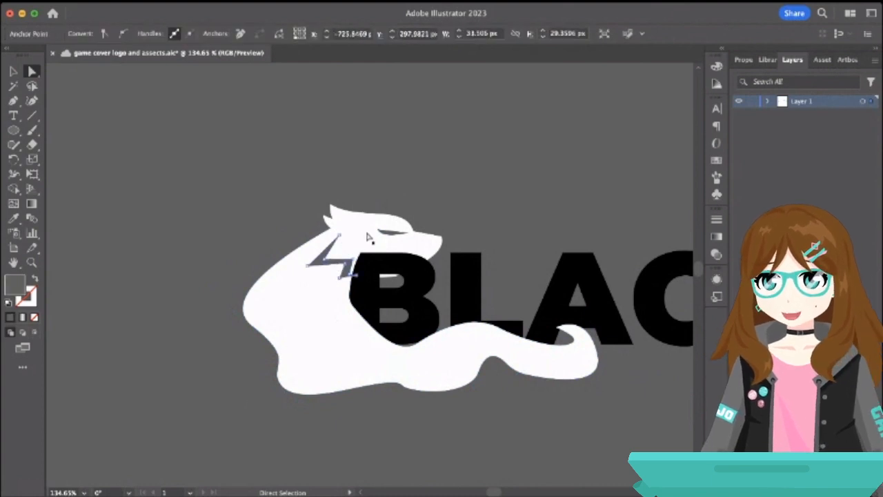
left_click(353, 244)
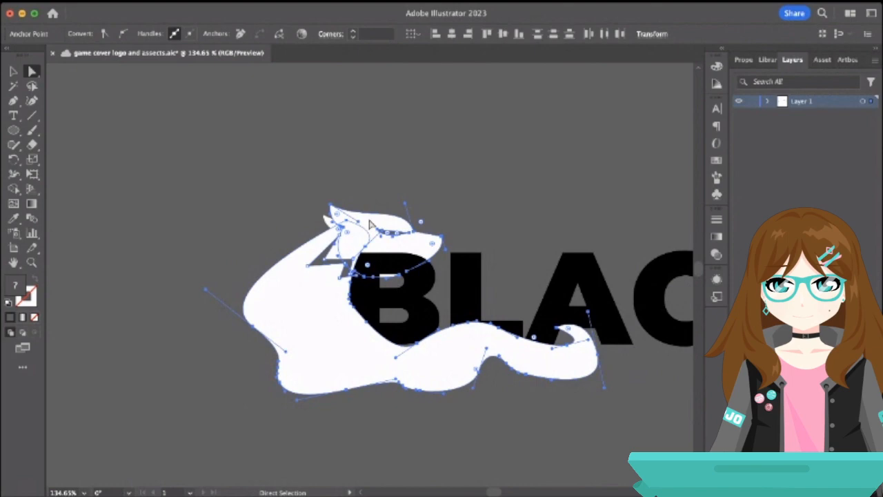
left_click(13, 188)
scroll(334, 265, "up", 10)
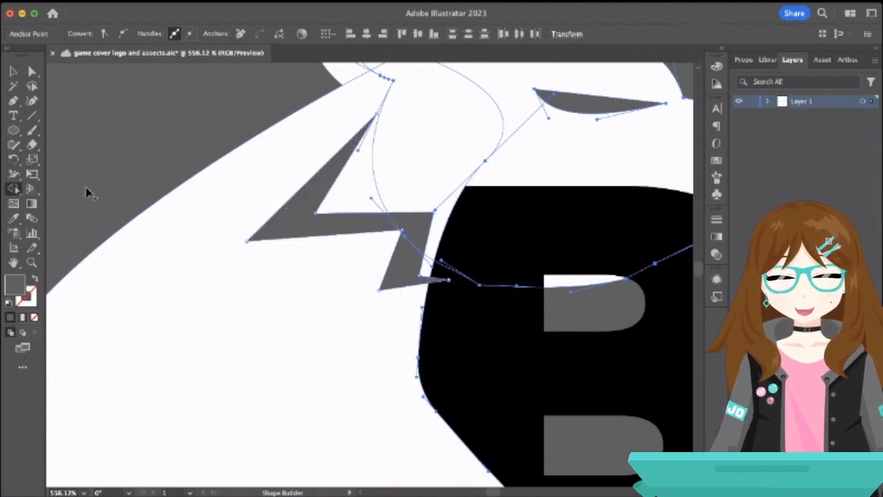
left_click(347, 227)
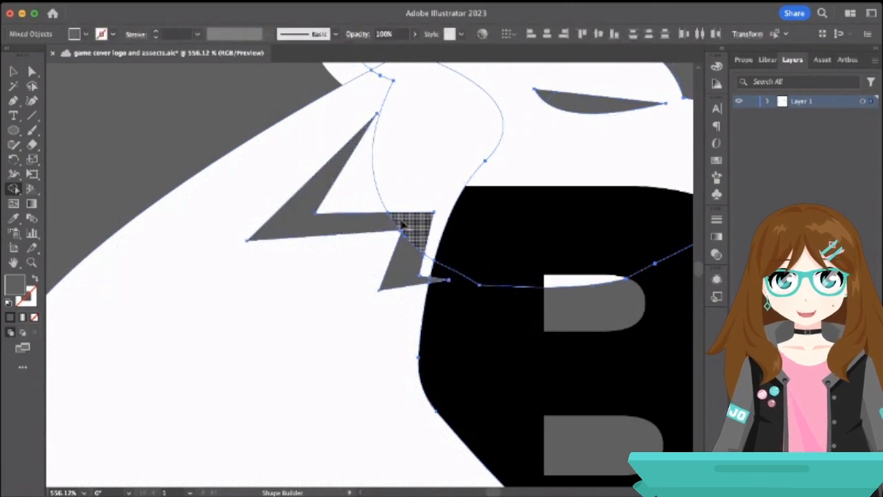
left_click(406, 230)
left_click(405, 258)
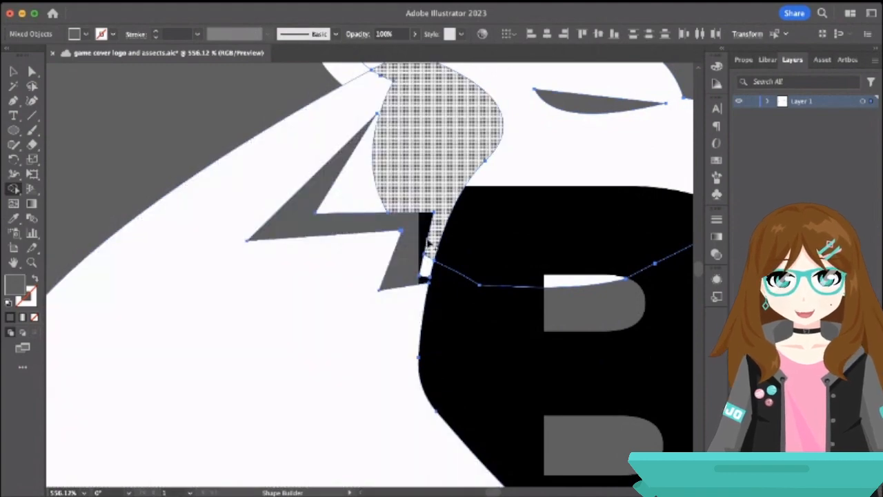
left_click(197, 199)
key("v")
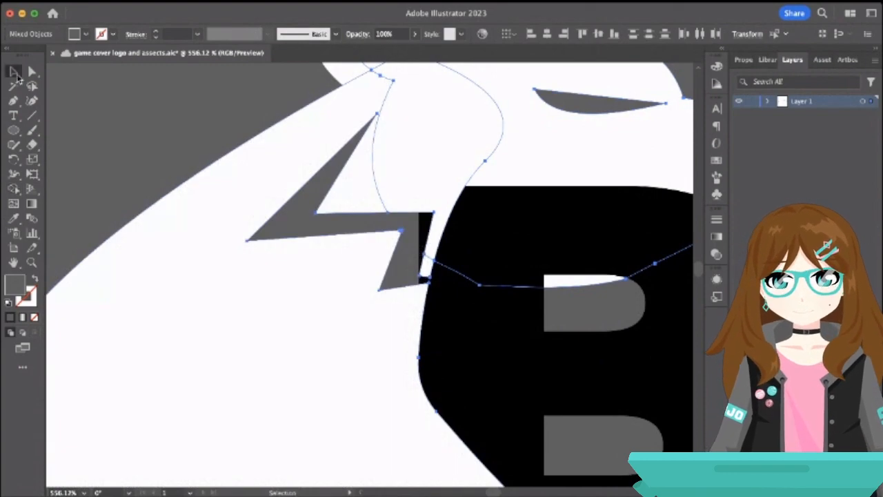
left_click(118, 90)
scroll(429, 283, "down", 5)
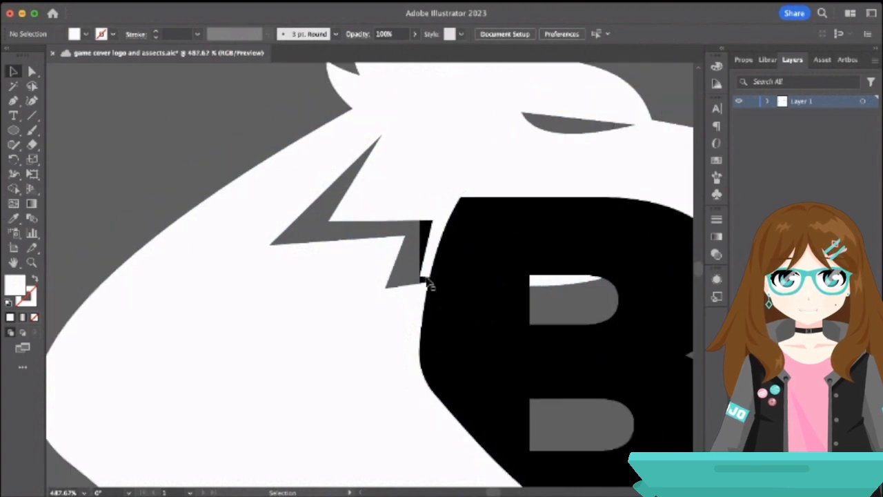
left_click(418, 224)
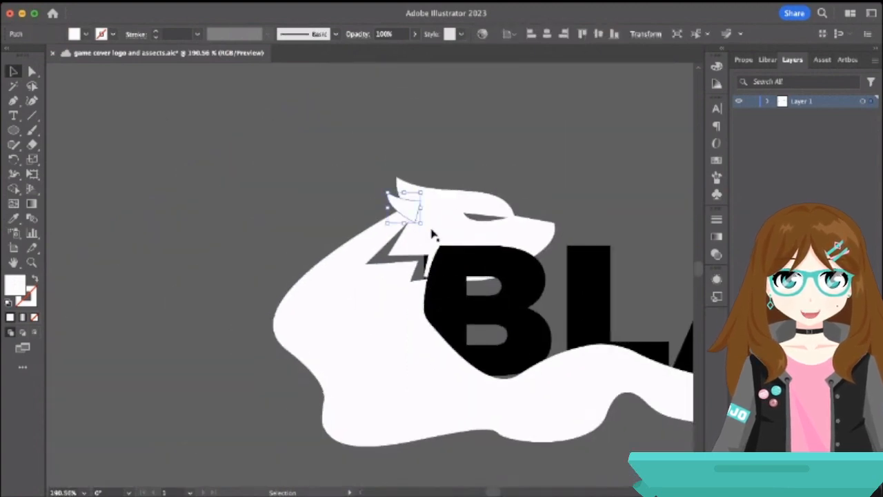
left_click(433, 233)
left_click(463, 226, "shift")
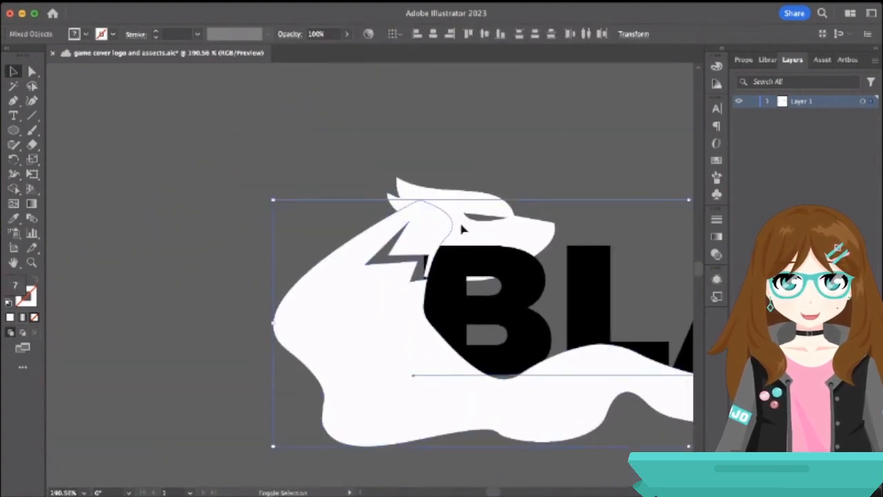
left_click(398, 208, "shift")
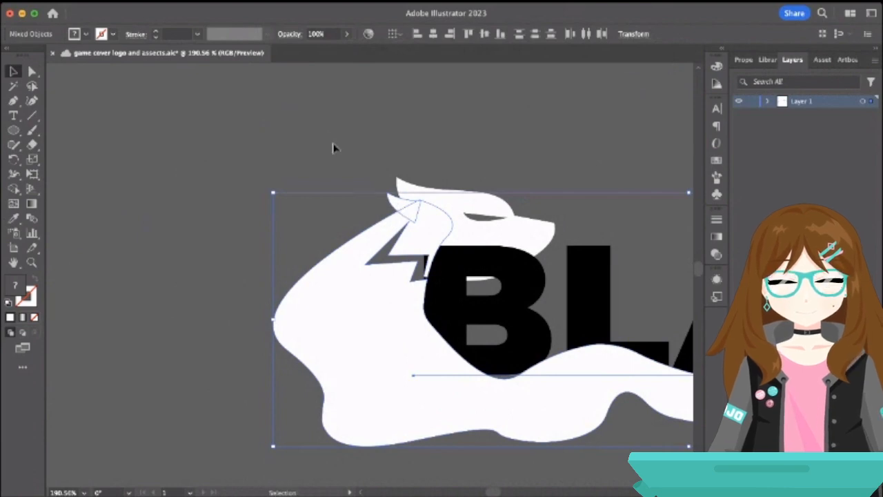
left_click(335, 145)
left_click(413, 212)
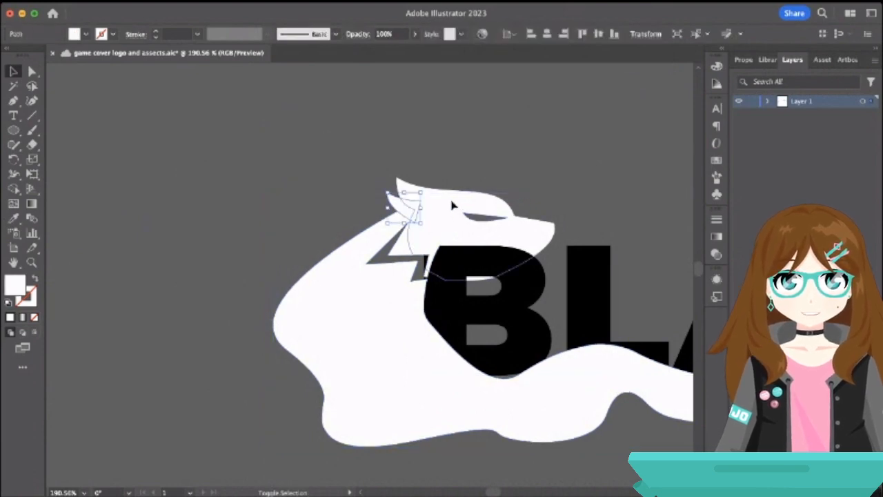
left_click(453, 207, "shift")
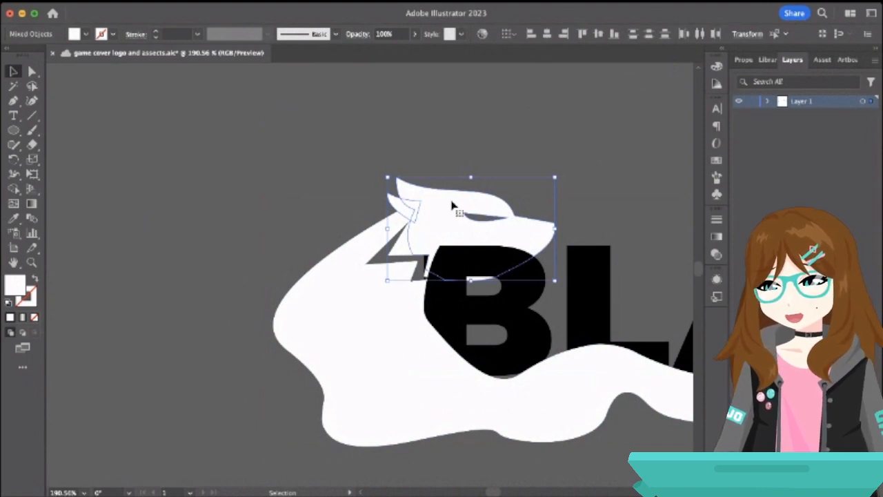
left_click(612, 307)
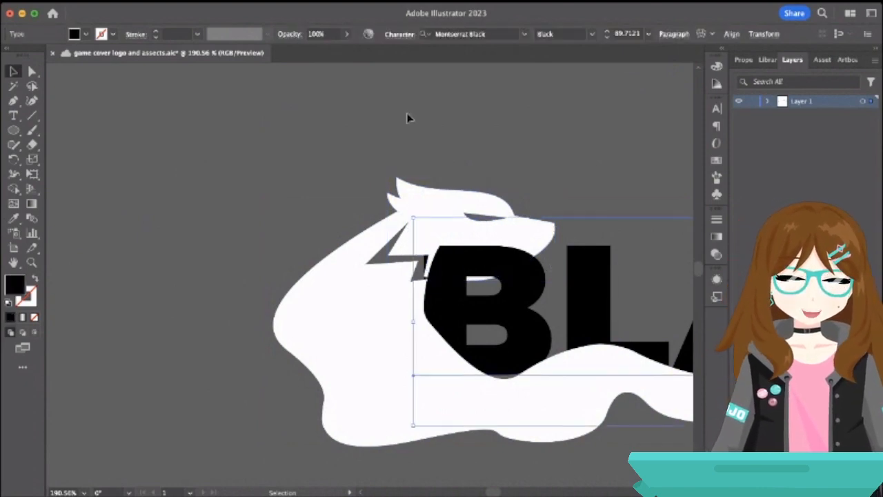
left_click(407, 114)
Group all the creature shapes with the BLACK text and move the group slightly lower.
scroll(429, 120, "down", 5)
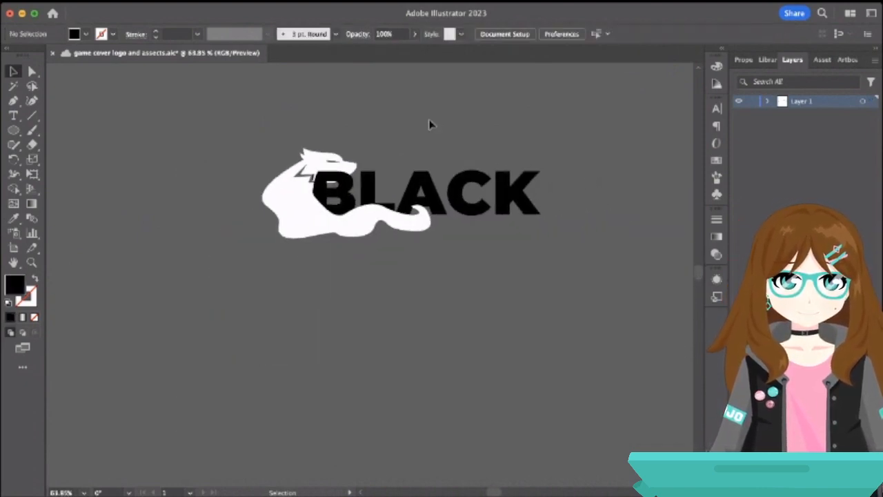
scroll(430, 124, "right", 2)
key("super+a")
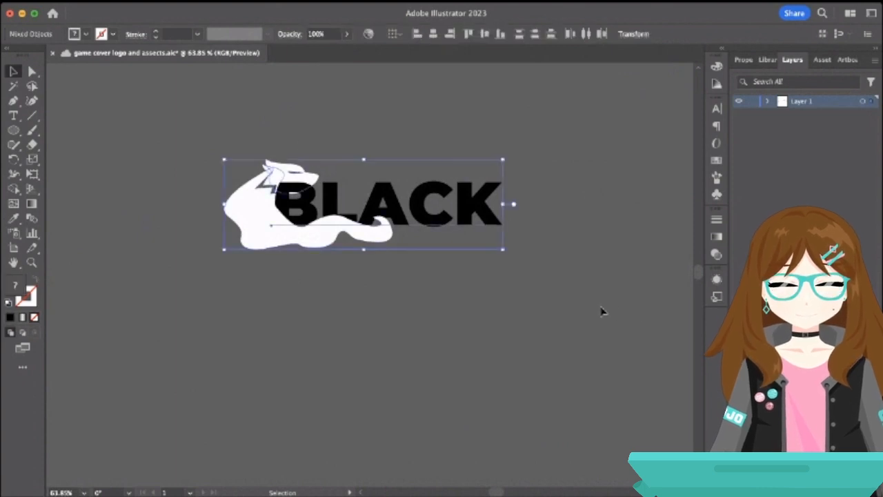
key("a")
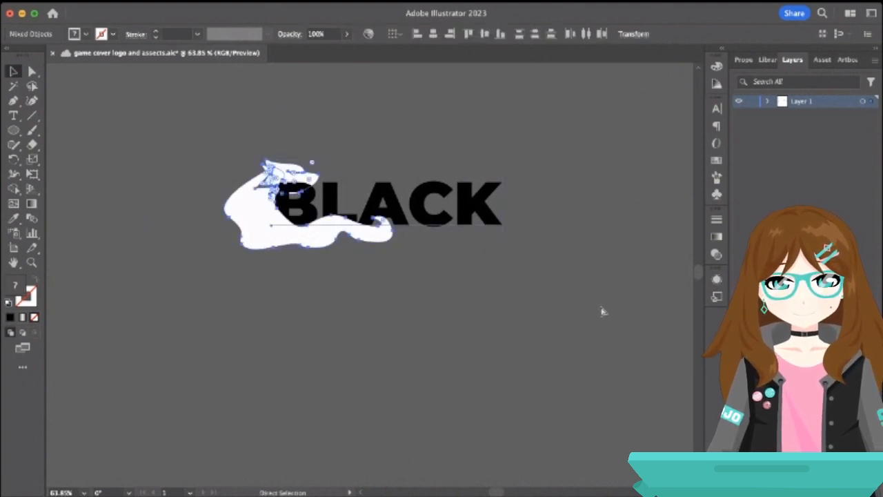
key("super+g")
left_click(493, 298)
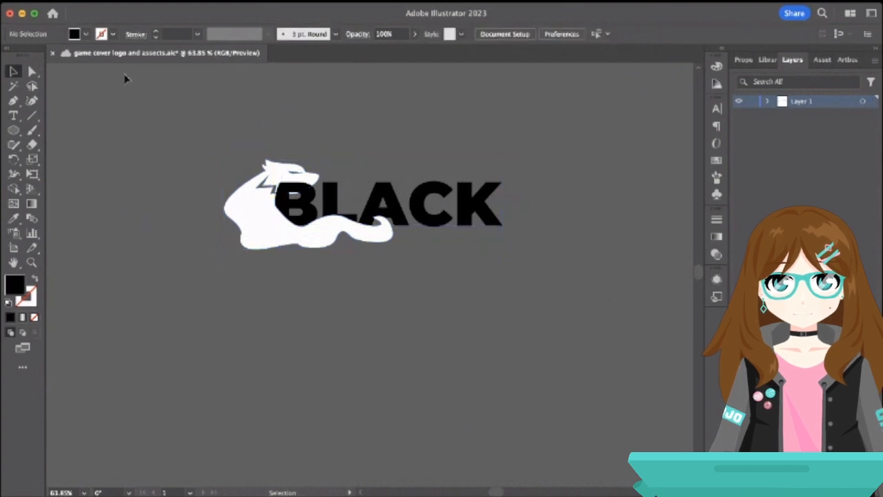
left_click_drag(264, 222, 271, 276)
left_click(301, 116)
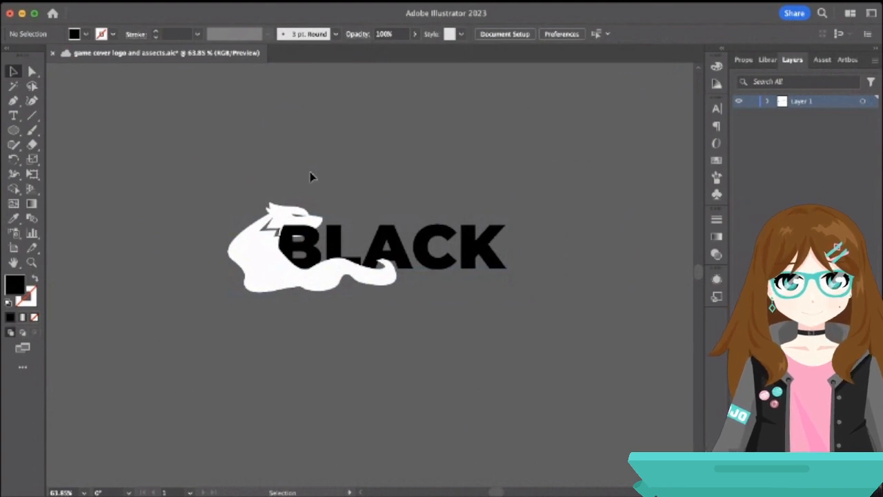
double_click(432, 263)
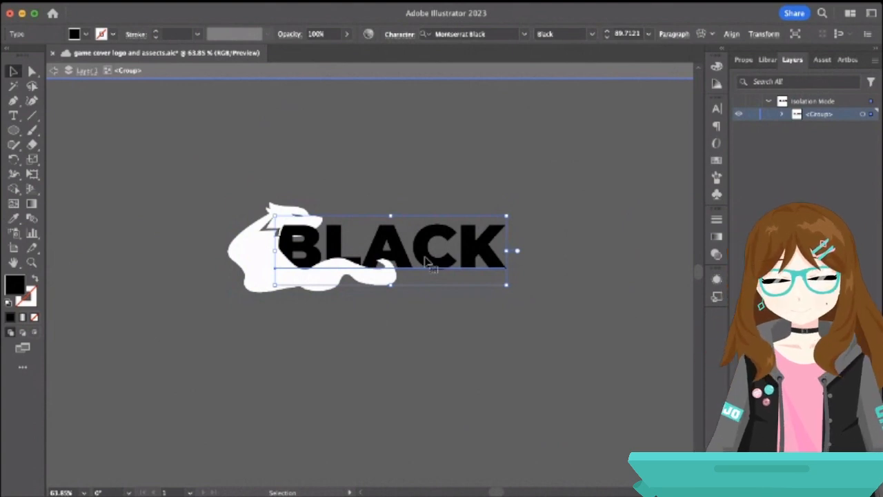
left_click(263, 160)
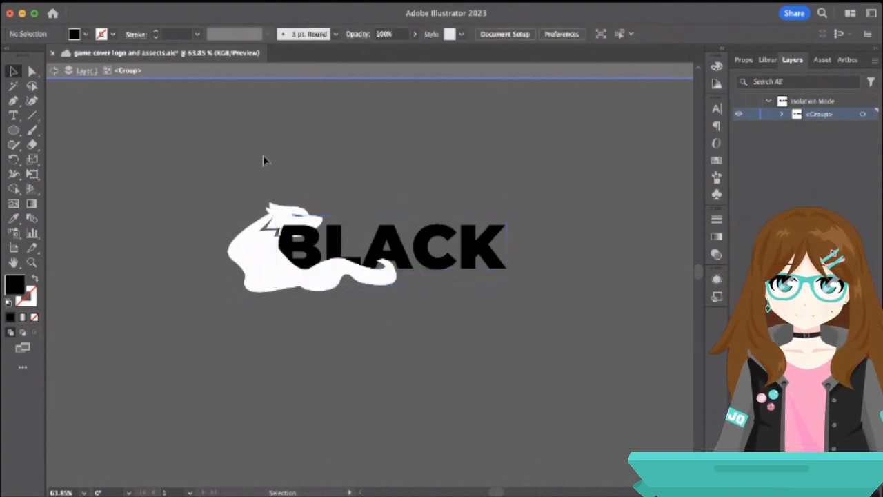
scroll(321, 252, "up", 3, "alt")
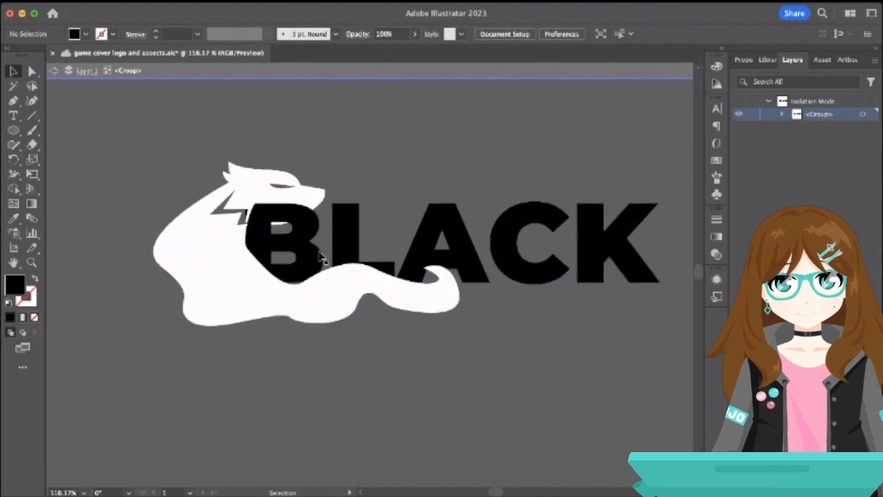
left_click(54, 72)
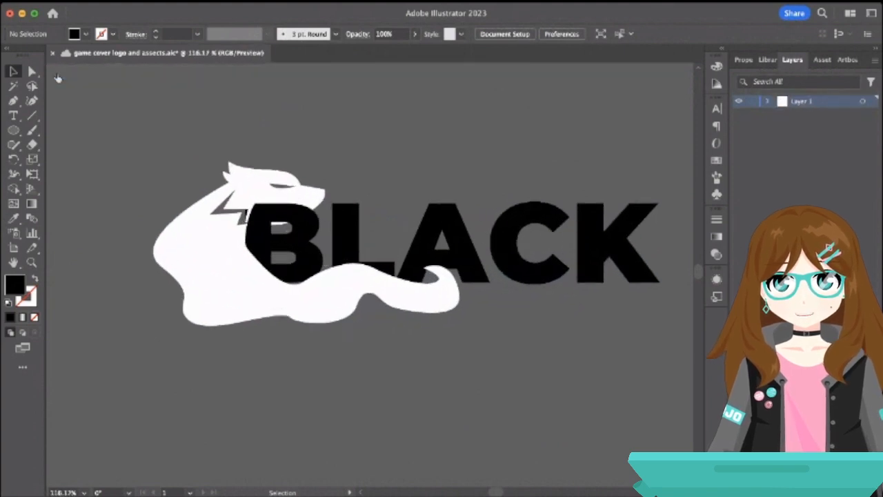
Isolate the head's compound path inside the logo group and select its outline for anchor editing.
left_click(276, 232)
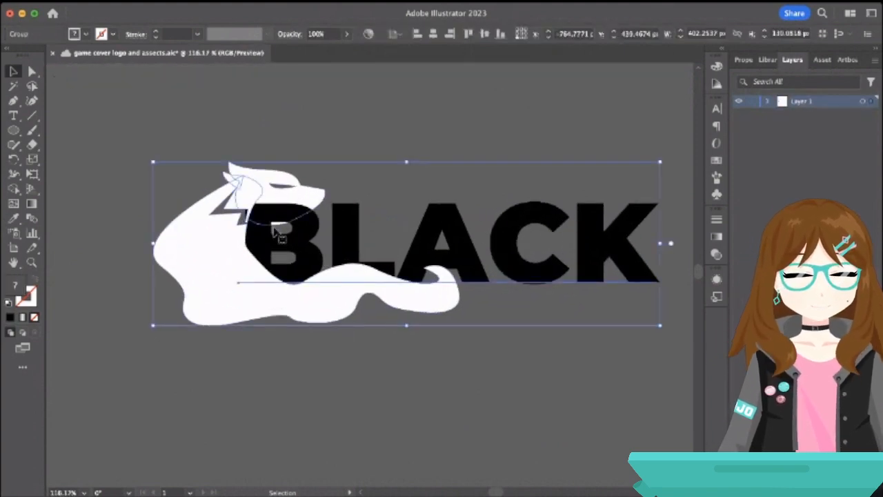
double_click(318, 202)
left_click(319, 197)
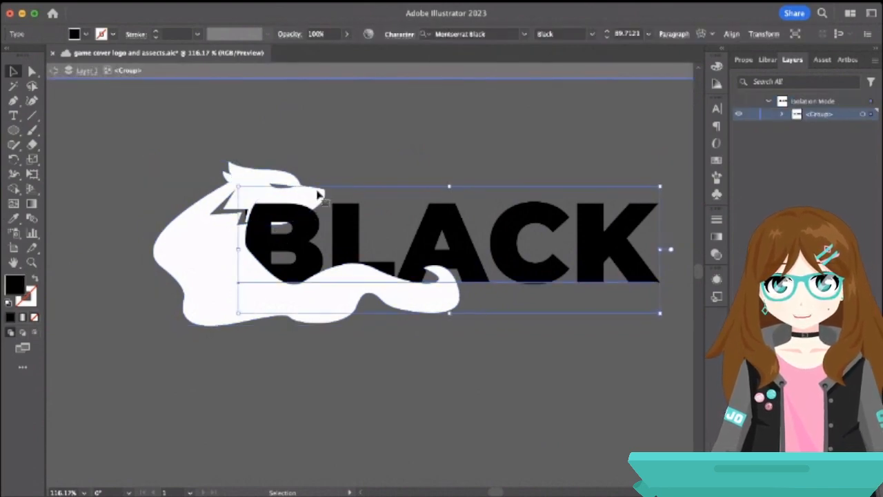
double_click(320, 193)
key("a")
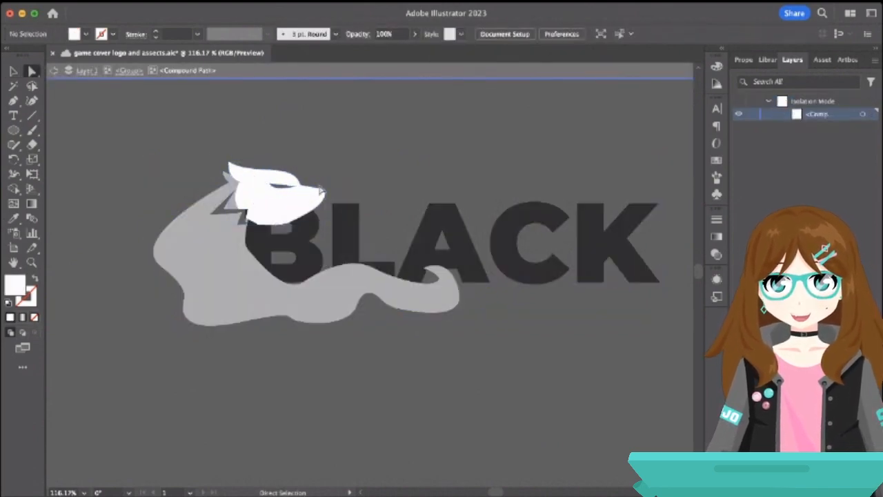
left_click(322, 197)
left_click(316, 197)
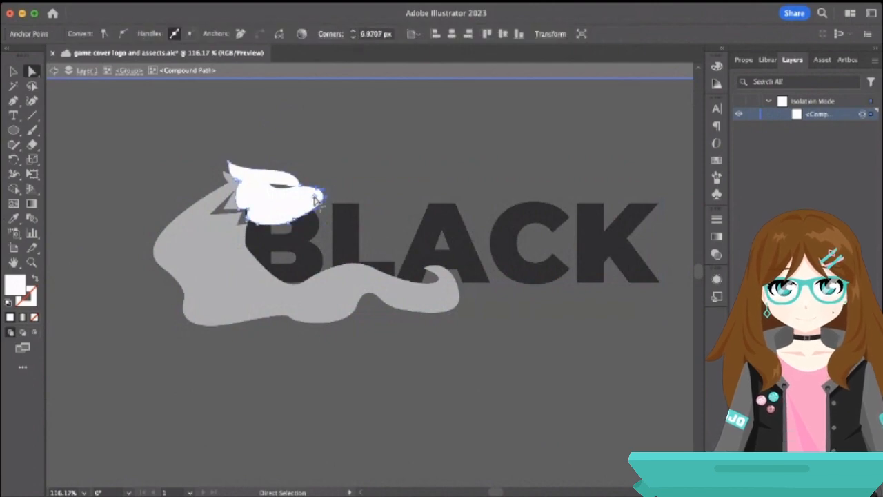
scroll(315, 198, "up", 6)
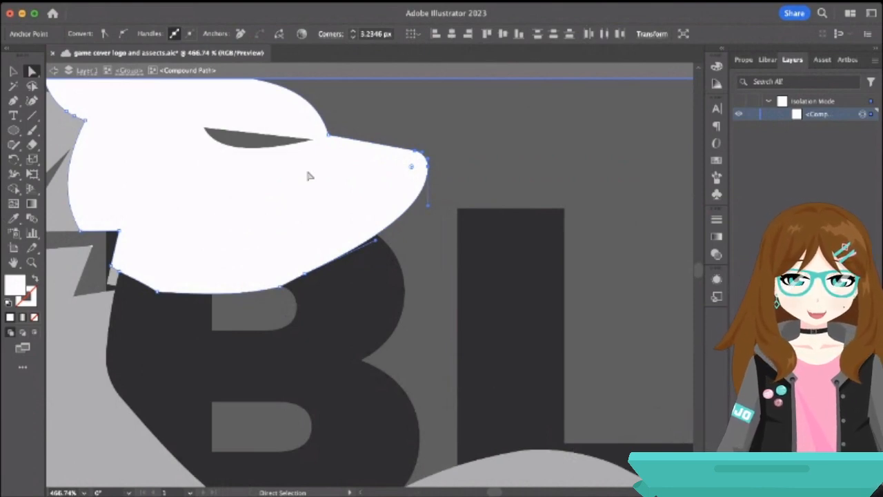
Deepen the lower curve of the eye cutout, move its rear corner up and toward the muzzle, and leave isolation mode.
left_click(280, 151)
left_click_drag(256, 157, 234, 166)
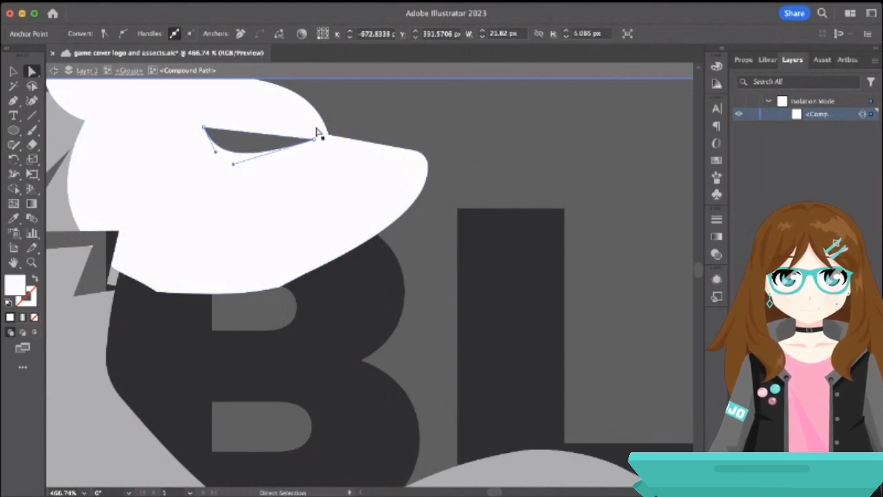
left_click_drag(204, 122, 206, 121)
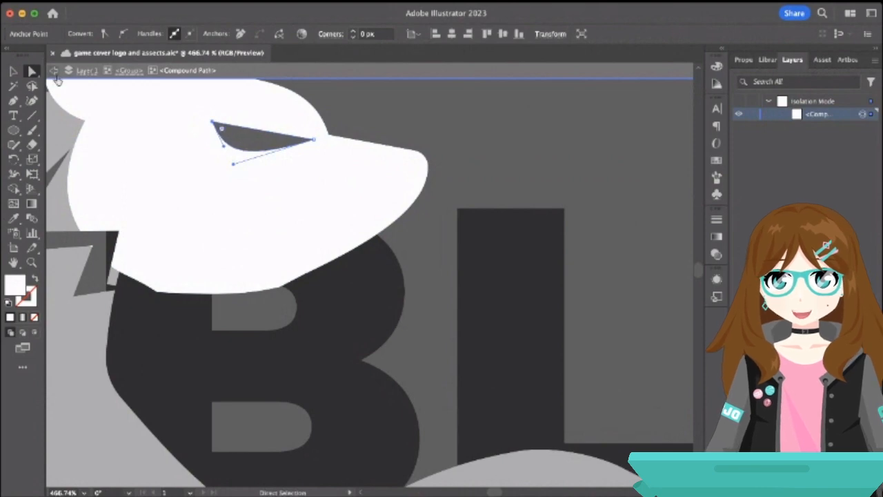
left_click(57, 76)
left_click(57, 76)
scroll(385, 199, "down", 3)
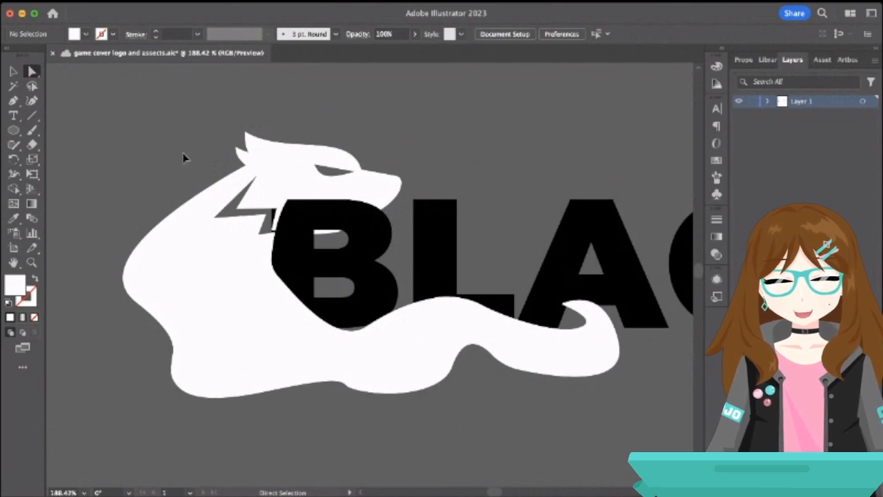
scroll(183, 143, "down", 4)
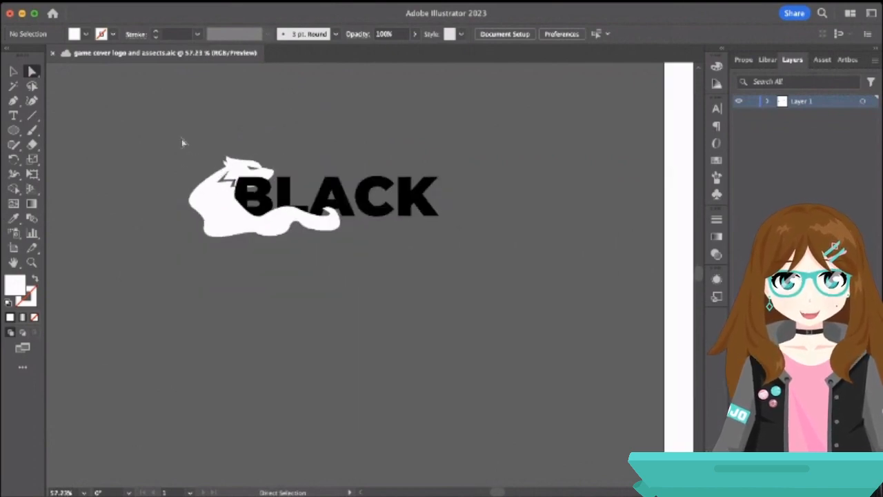
Start a Pen path just beyond the tail tip, slightly below the baseline of the BLACK text.
scroll(484, 287, "down", 4)
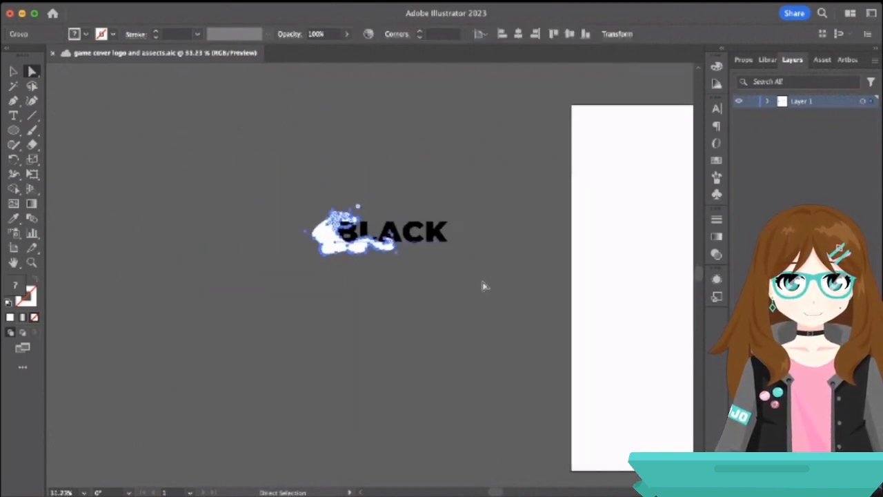
scroll(151, 176, "up", 5)
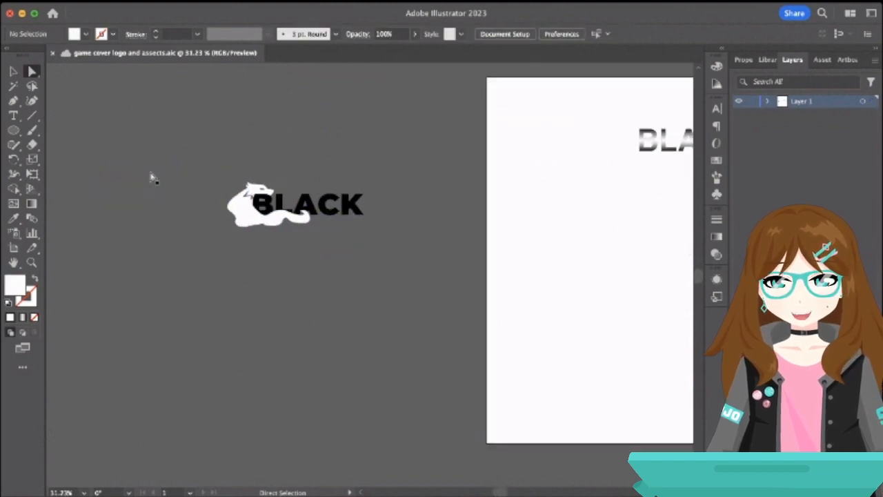
scroll(152, 176, "right", 10)
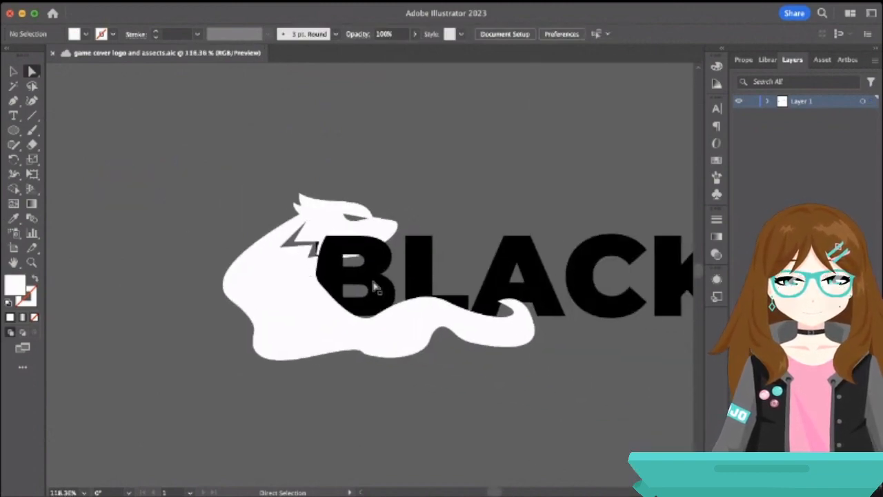
left_click(13, 101)
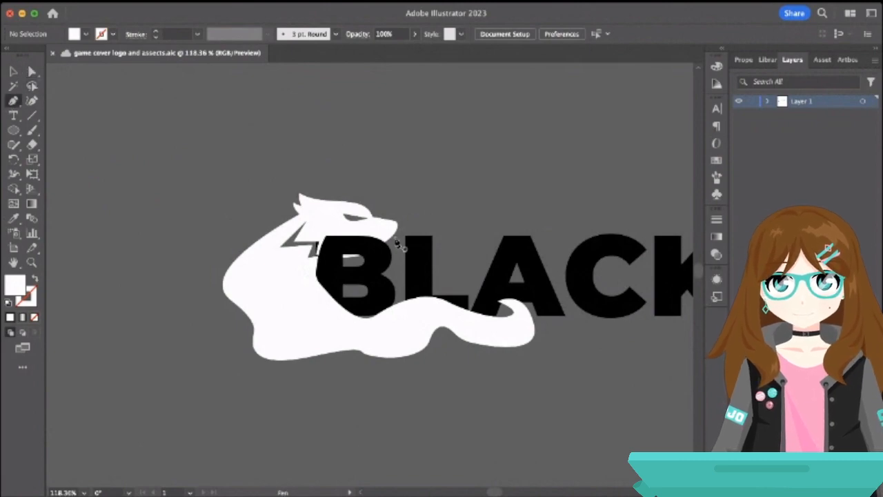
scroll(463, 232, "right", 5)
scroll(463, 232, "down", 2)
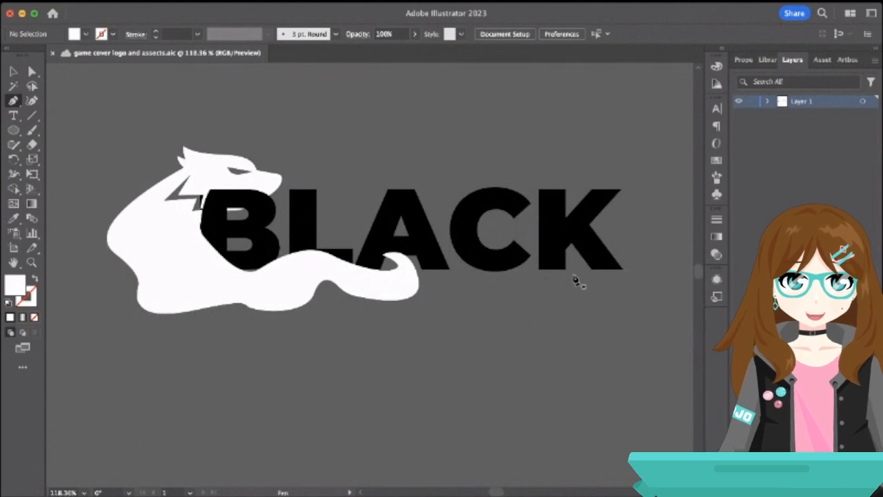
left_click(428, 280)
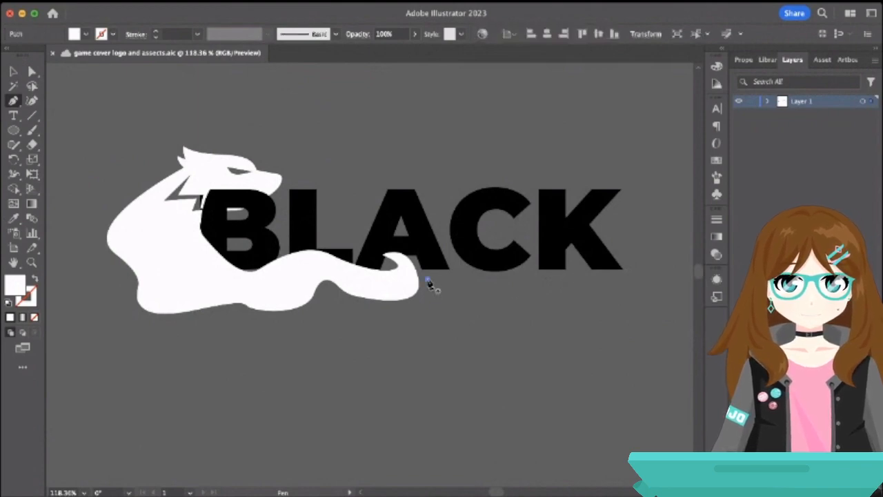
left_click(636, 279)
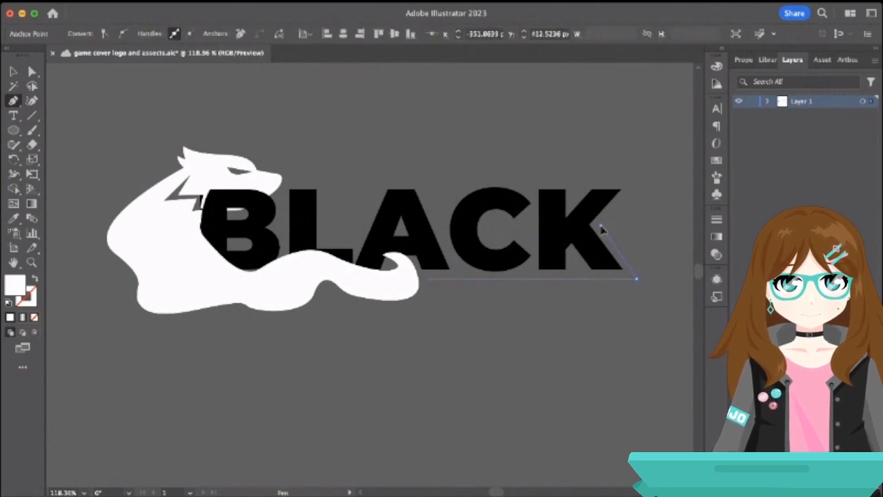
left_click(601, 228)
left_click(634, 191)
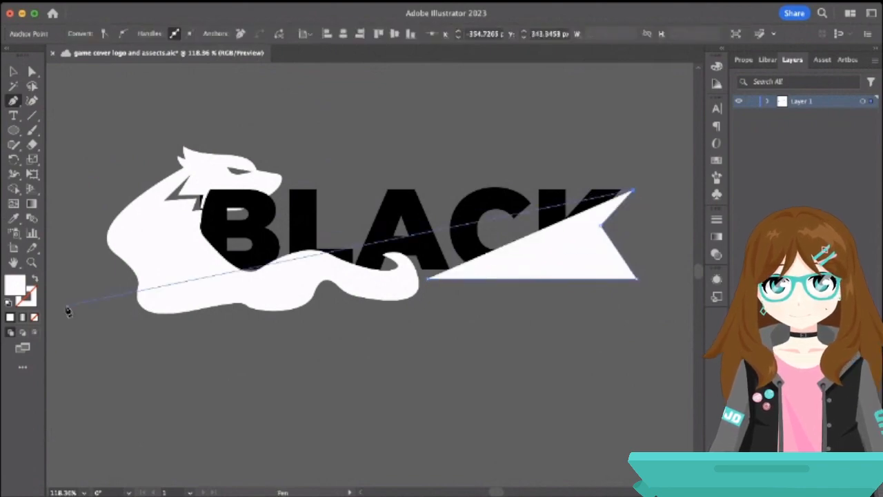
key("shift+x")
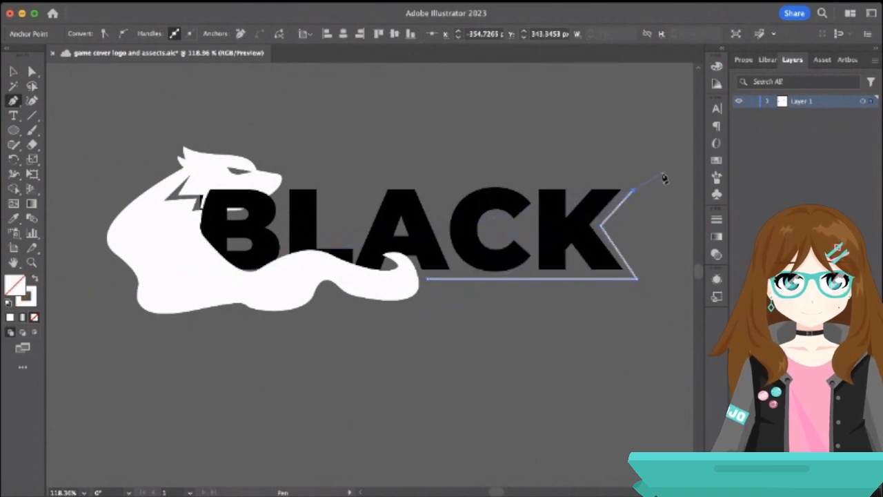
key("shift+x")
key("ctrl+z")
key("ctrl+z")
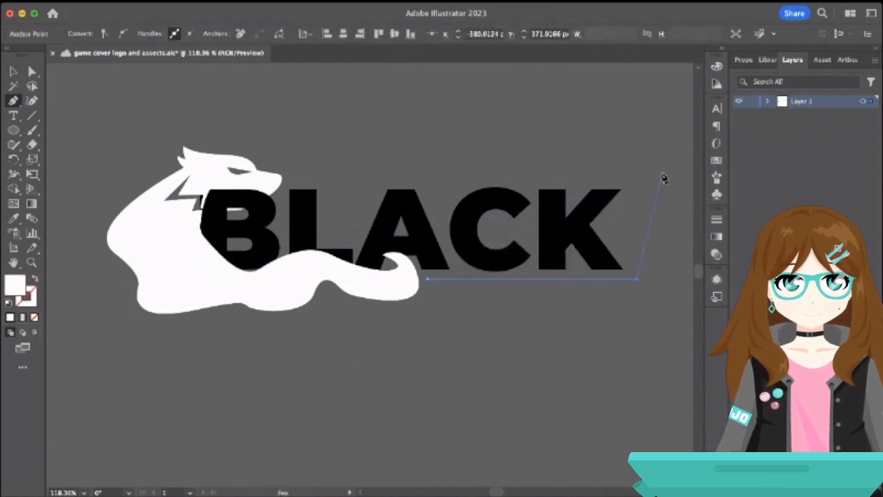
left_click(35, 281)
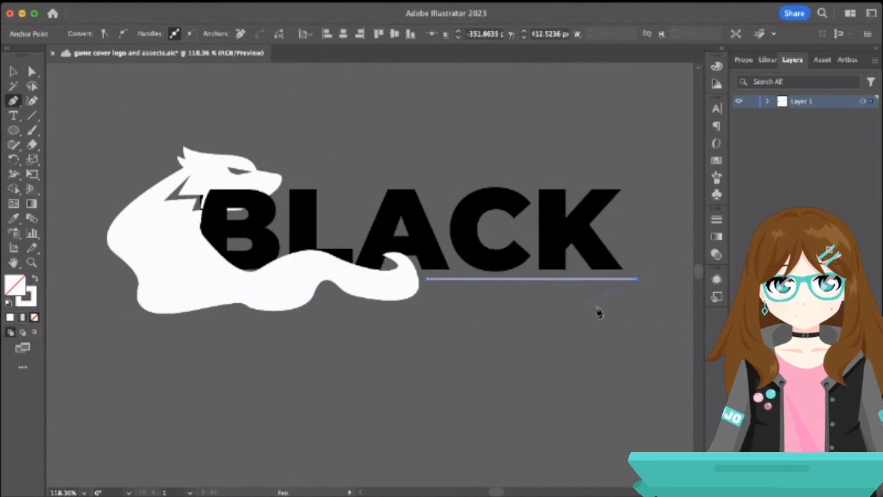
key("shift+x")
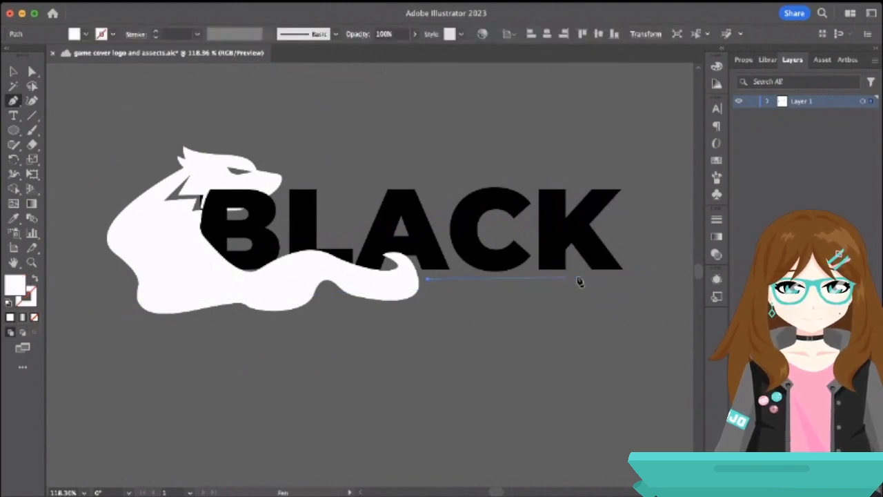
Extend the path below the text past the K, shape an inward ribbon notch there, and swap the white fill to the stroke.
left_click(647, 278)
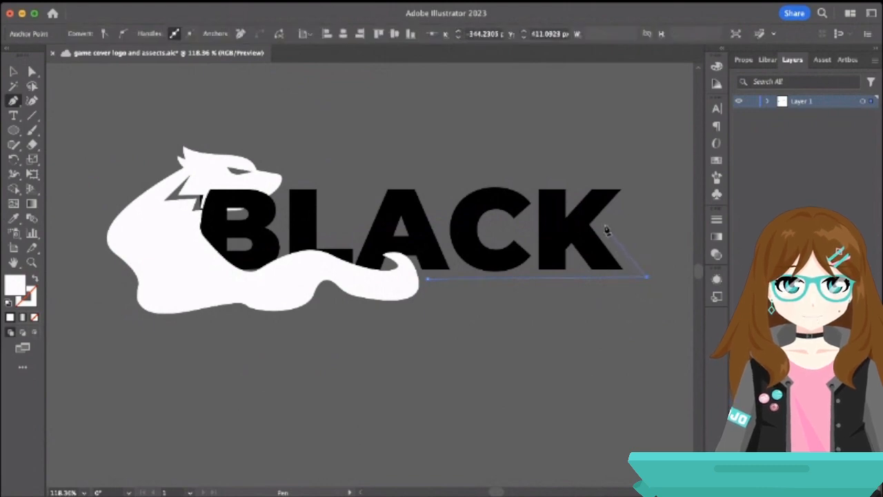
left_click(605, 227)
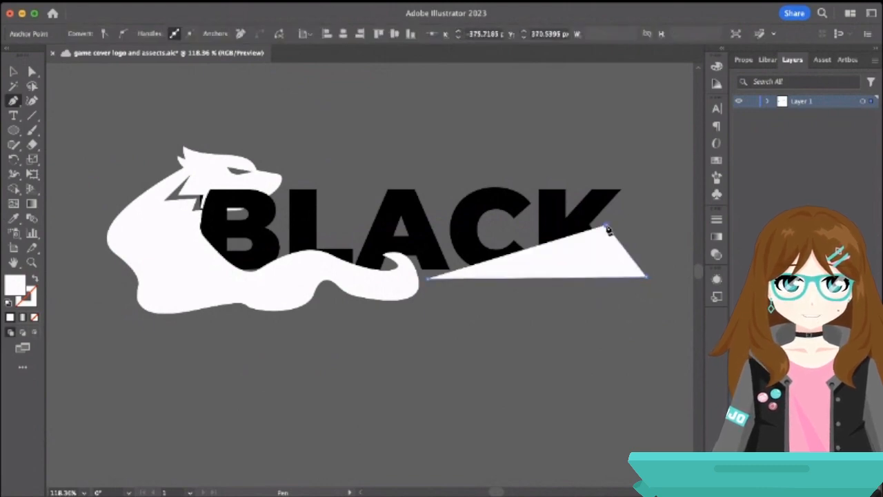
left_click(35, 279)
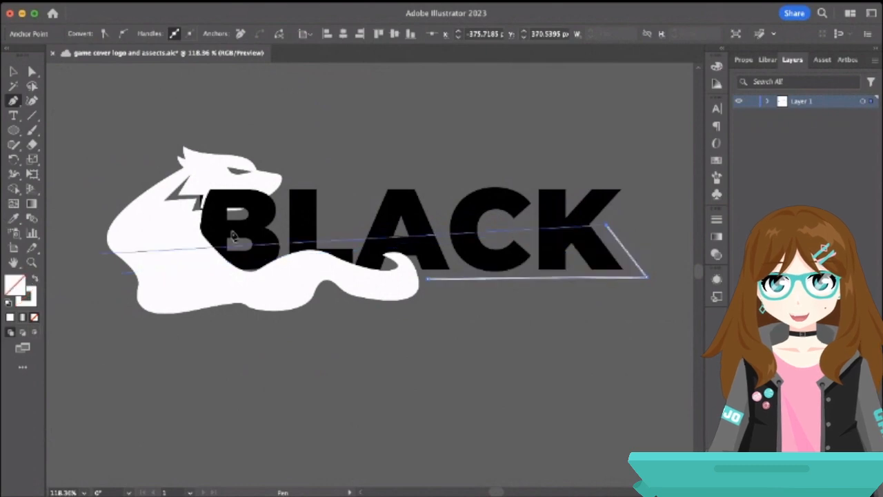
left_click(641, 183)
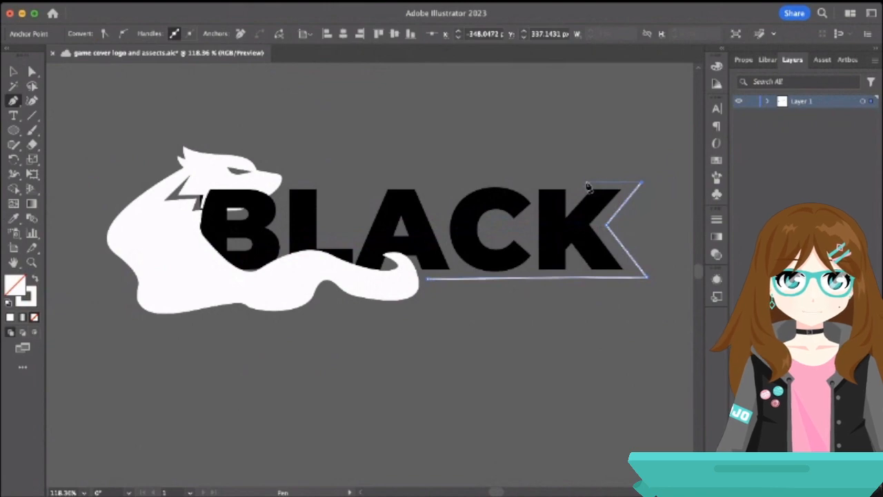
left_click(646, 179)
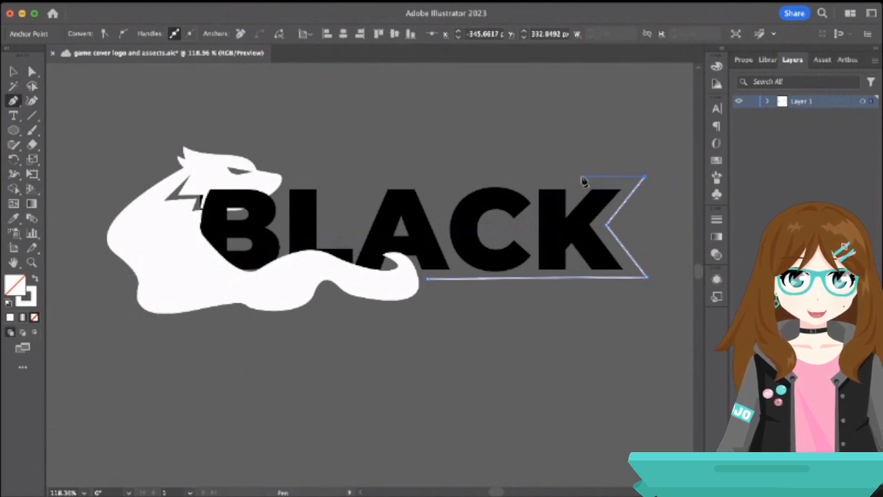
Run the outline above the text with a small V nick over the K, ending in a curve over the creature's muzzle.
left_click(582, 178)
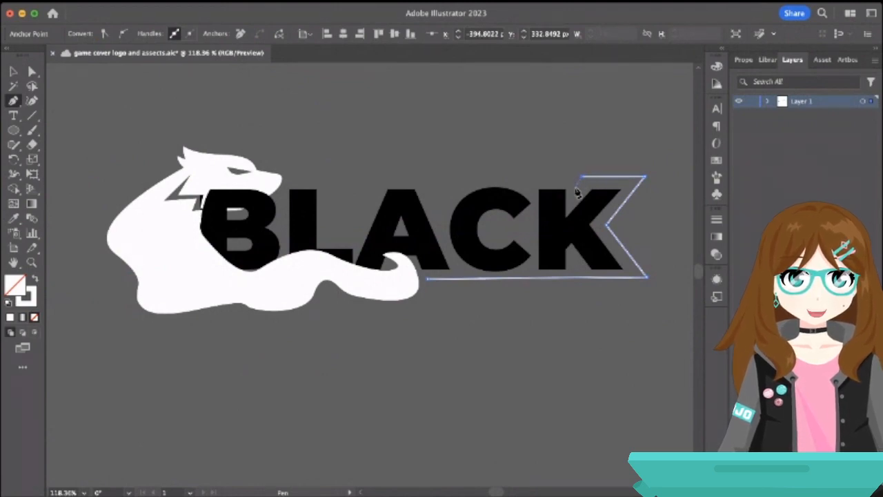
left_click(575, 185)
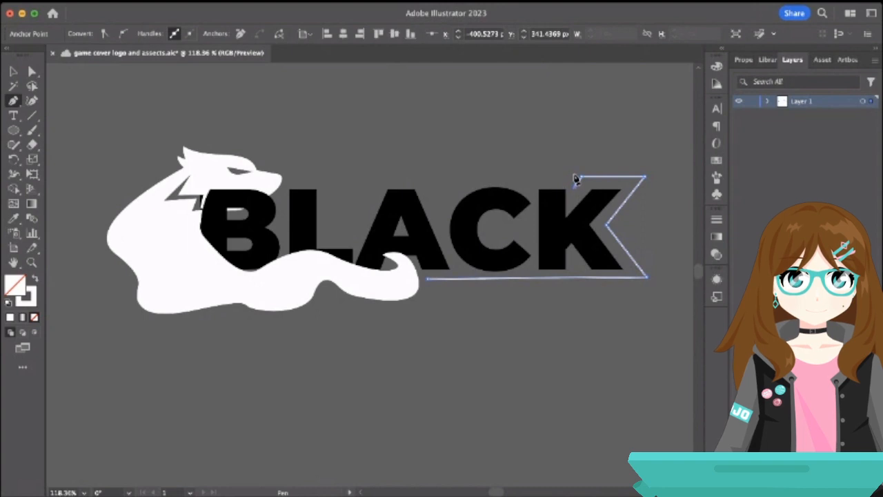
left_click(574, 177)
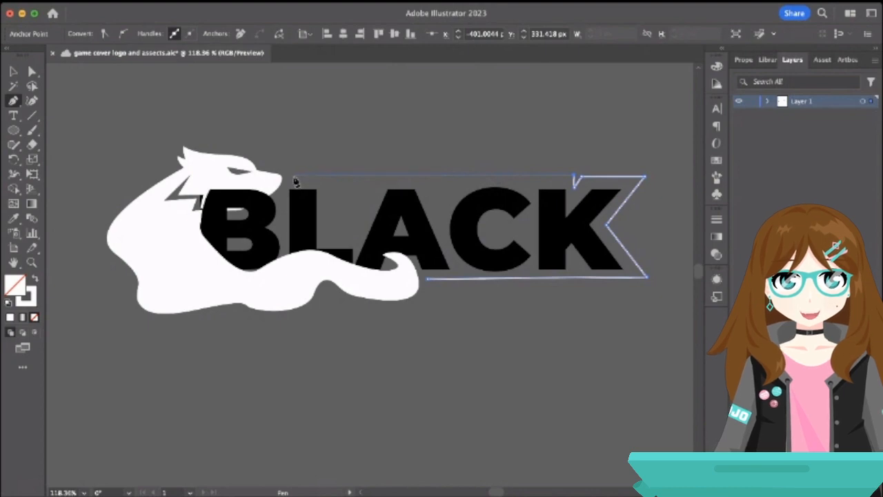
left_click(293, 177)
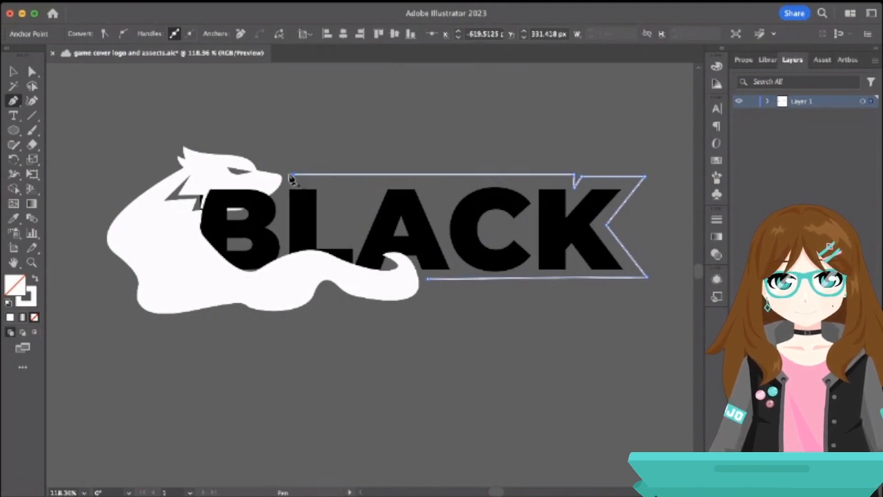
left_click(263, 160)
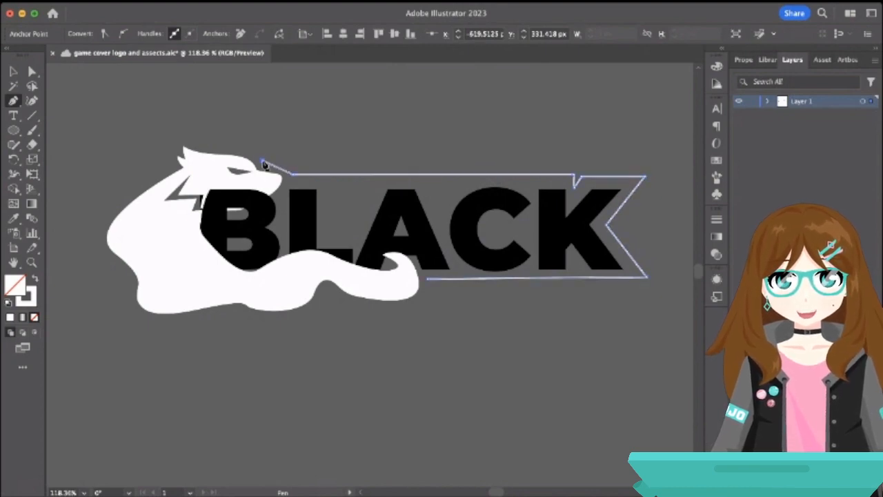
left_click_drag(277, 167, 279, 166)
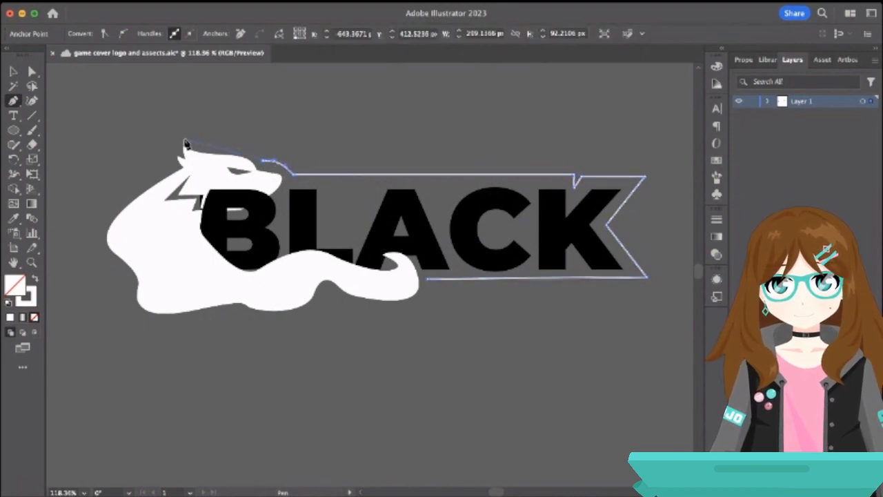
left_click(182, 139)
left_click_drag(228, 152, 230, 143)
key("super+z")
key("super+z")
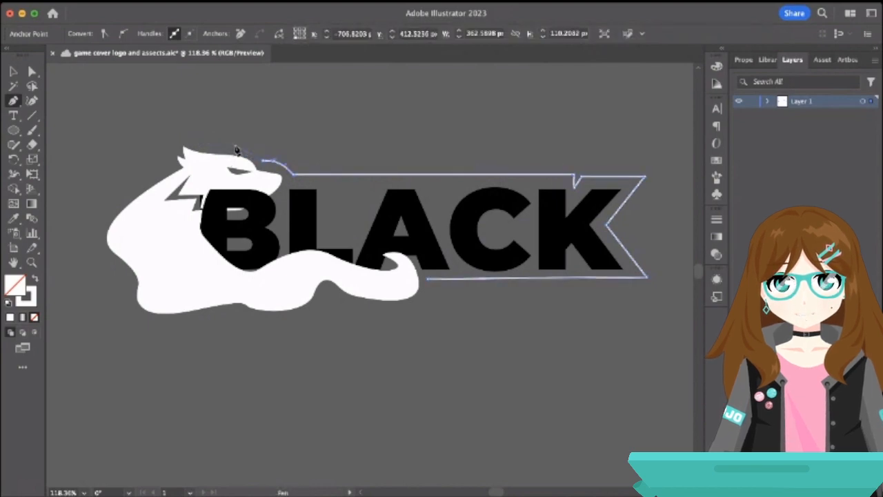
Continue the outline with an arched segment over the forehead and curved points around both ear tips, down to the nape.
left_click(182, 139)
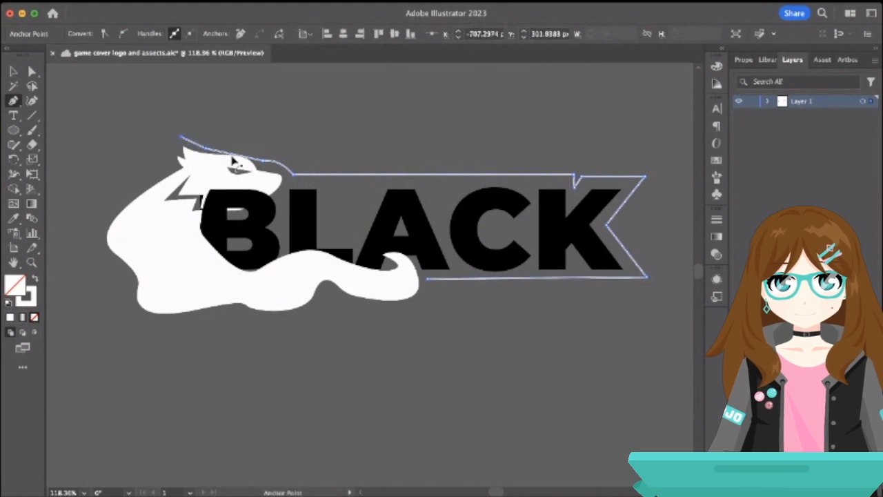
left_click(234, 153)
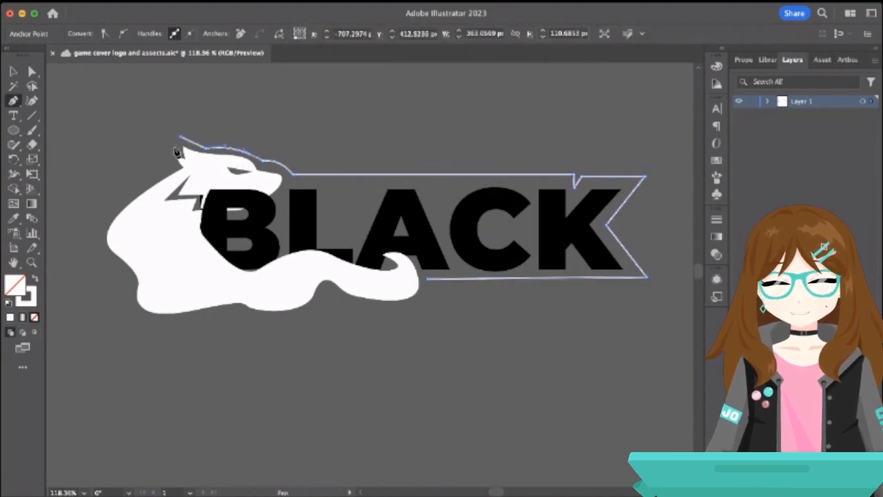
scroll(177, 152, "up", 5)
left_click(193, 158)
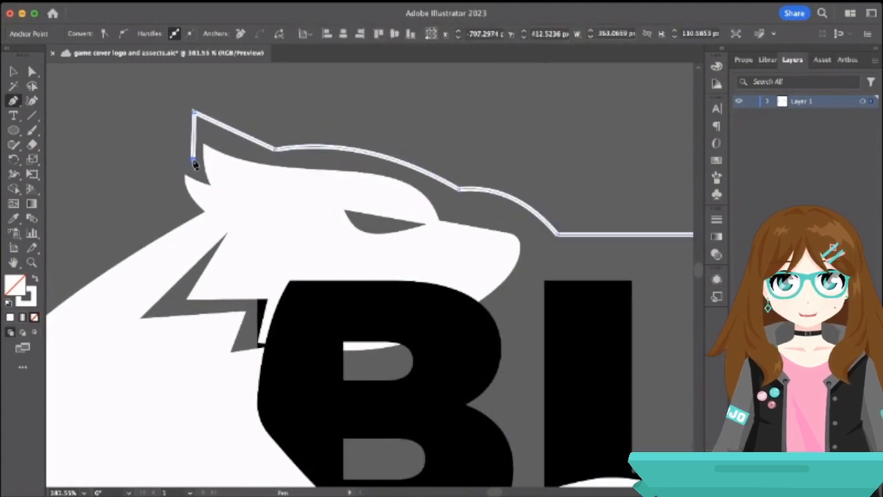
mouse_move(193, 158)
left_mouse_down()
mouse_move(158, 168)
mouse_move(166, 163)
mouse_move(165, 185)
mouse_move(184, 162)
left_mouse_up()
left_click(166, 153)
left_click(181, 207)
Outline the creature's back with a long outward curve from the nape, then a segment down to its lower rear.
scroll(151, 189, "down", 4)
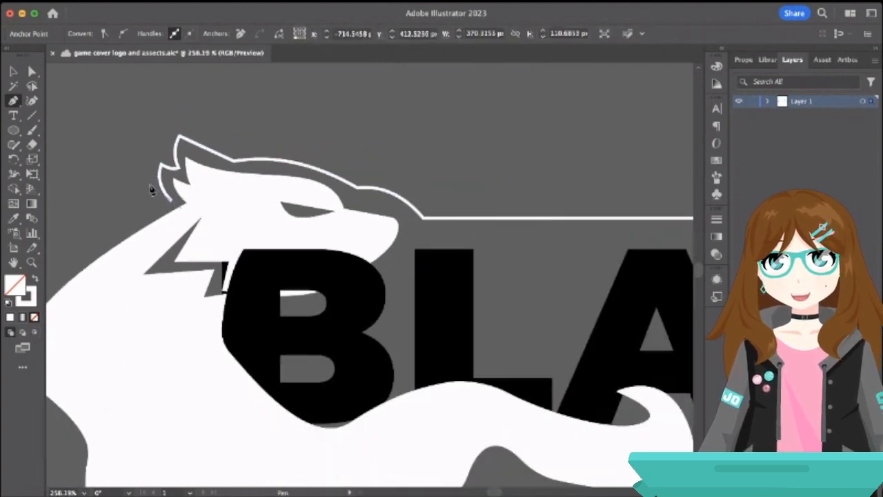
scroll(153, 191, "down", 3)
scroll(153, 192, "left", 3)
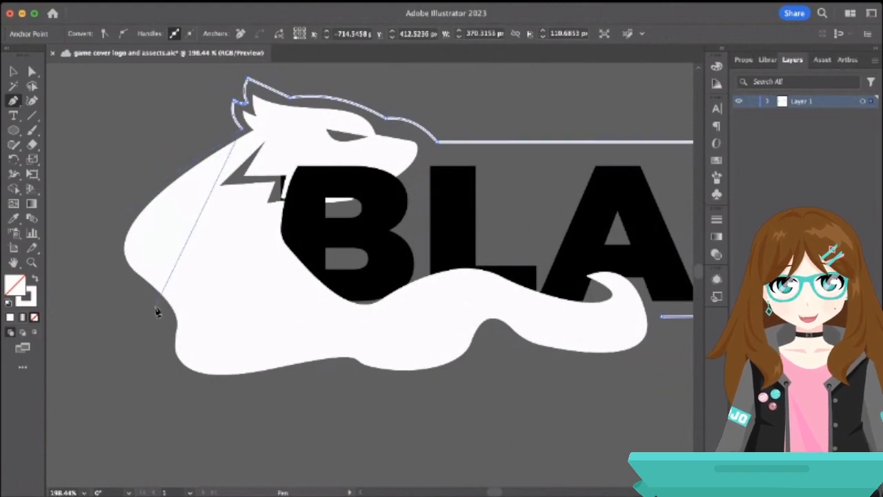
left_click(112, 261)
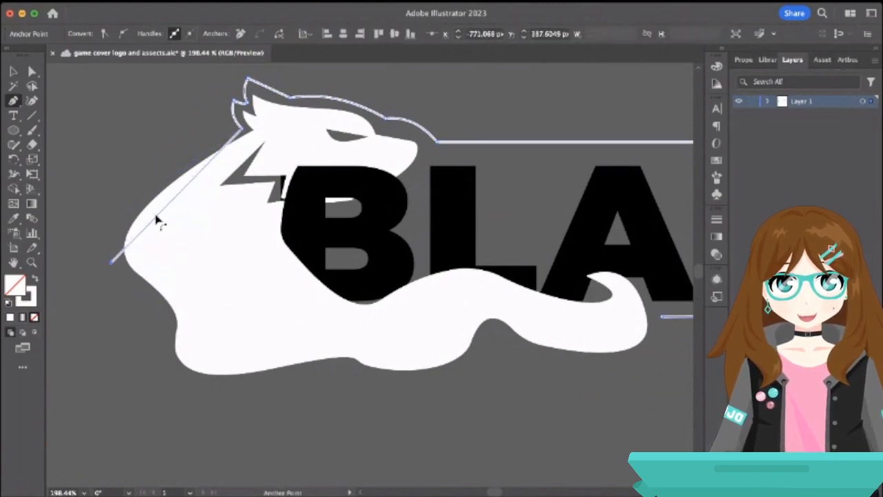
left_click_drag(158, 221, 140, 203)
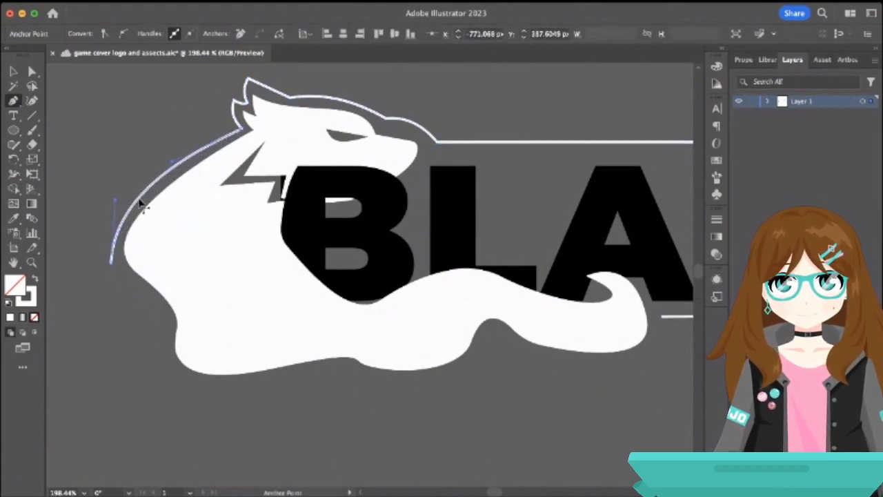
left_click(111, 260)
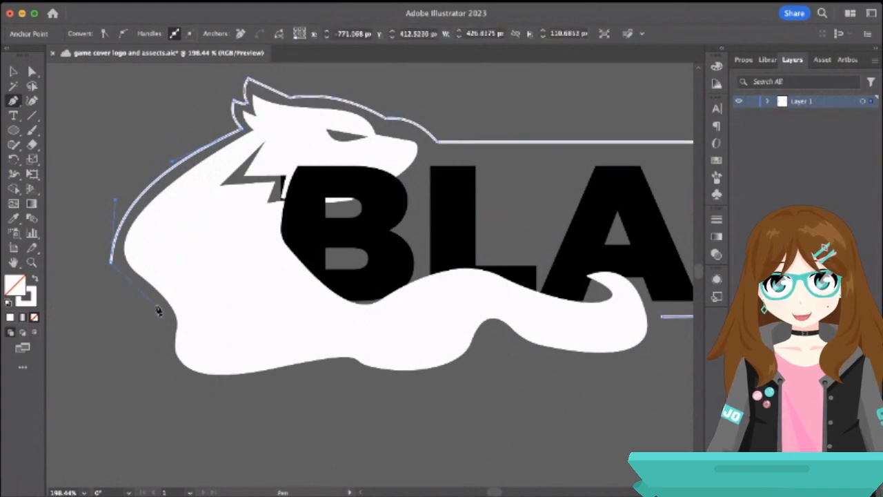
left_click(164, 320)
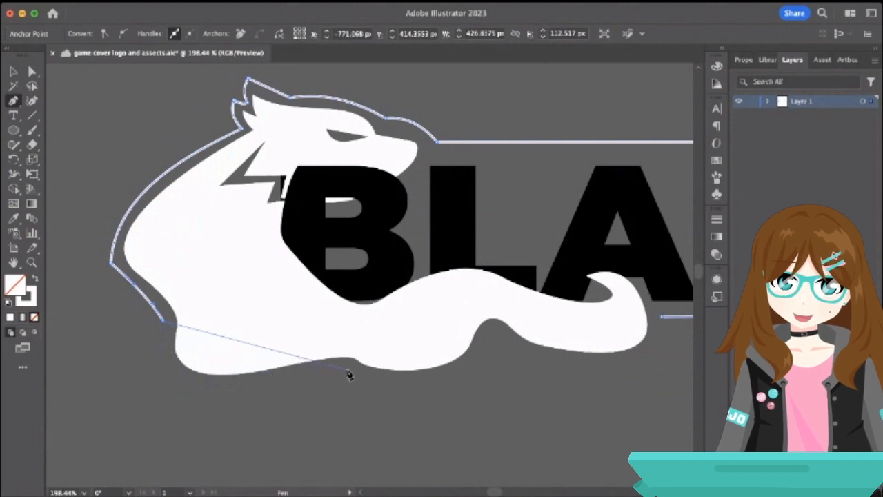
Trace the underside of the body with two downward-bowed segments, ending below the hollow before the tail.
left_click(344, 372)
left_click_drag(251, 346, 199, 391)
left_click(495, 354)
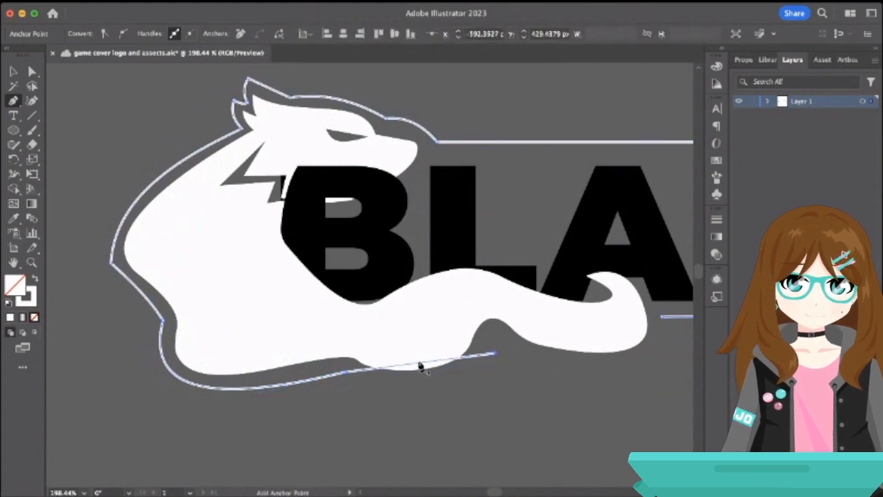
left_click_drag(418, 365, 422, 387)
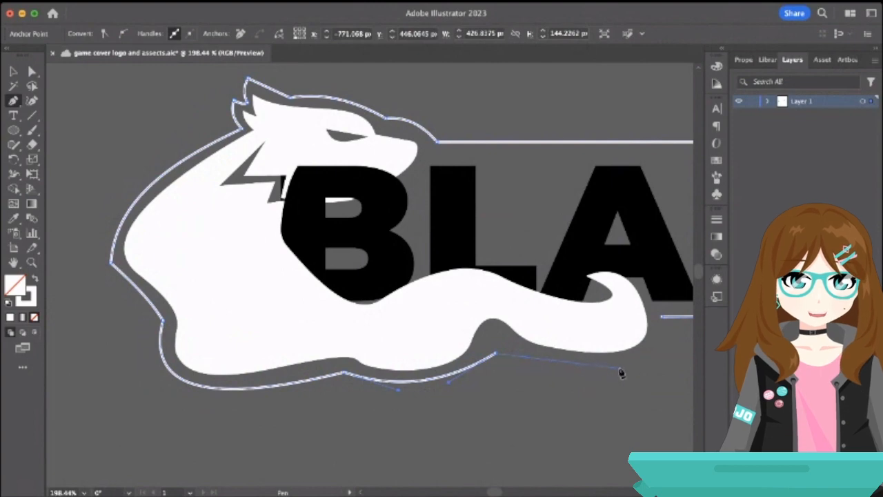
Close the outline at its starting point below the text and bow the closing segment around the tail tip.
left_click(661, 317)
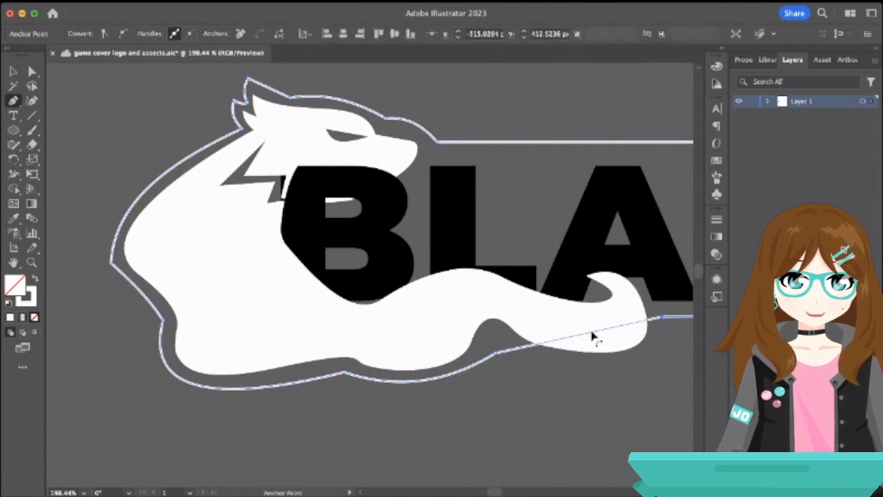
left_click_drag(592, 336, 633, 367)
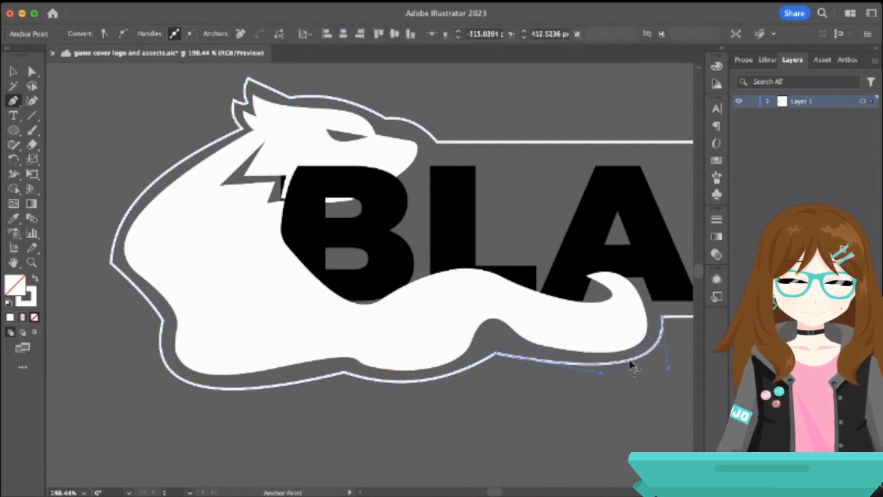
Reshape the outline segment over the muzzle into a flatter curve that bends down around the nose.
scroll(298, 166, "up", 1)
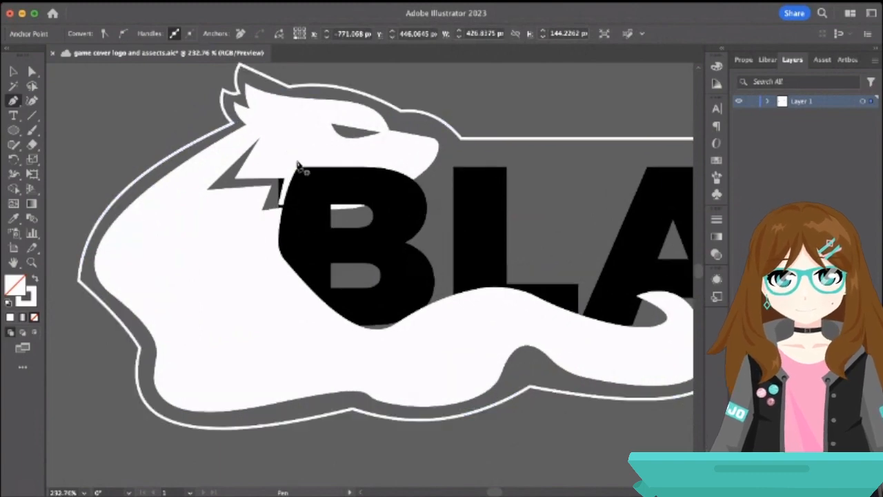
scroll(298, 165, "up", 1)
scroll(266, 110, "up", 2)
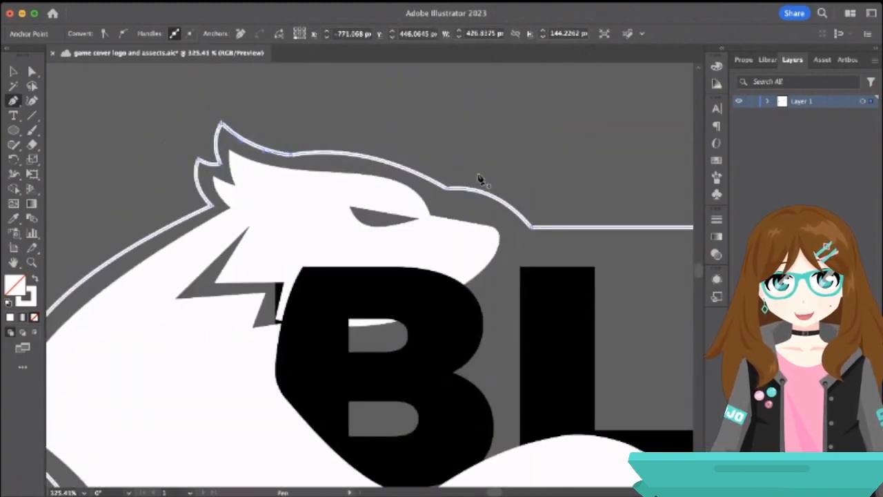
key("a")
left_click(448, 192)
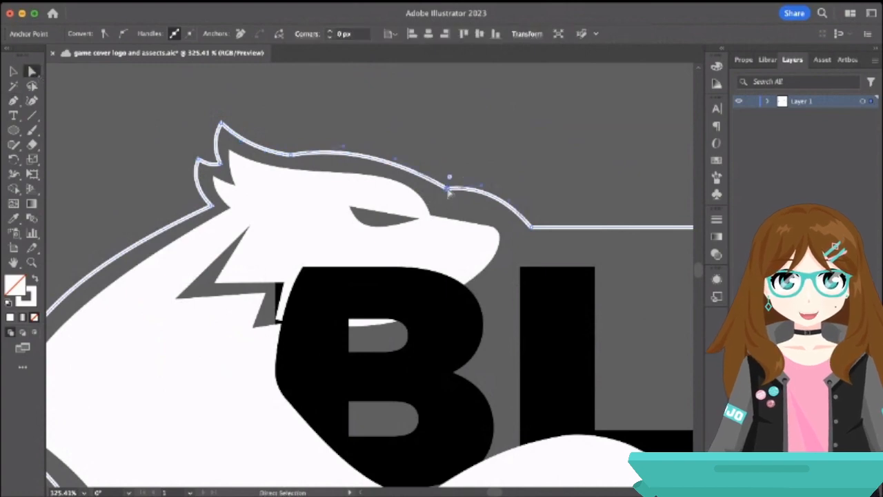
left_click_drag(480, 185, 549, 199)
left_click(503, 189)
left_click(448, 189)
mouse_move(532, 233)
left_mouse_down()
mouse_move(531, 244)
mouse_move(533, 223)
left_mouse_up()
Lower the outline anchor between forehead and muzzle, adjust the forehead curve, and shift the corner at the nose closer to the muzzle.
left_click(448, 189)
left_click_drag(447, 194, 453, 197)
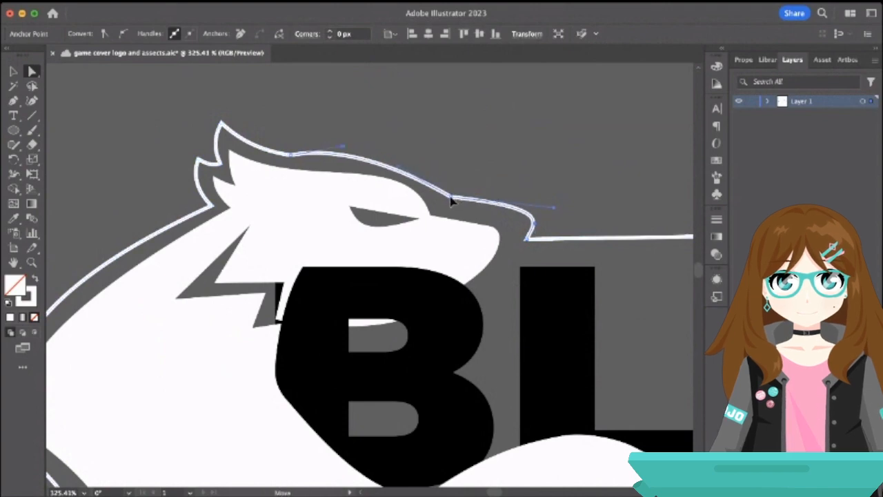
left_click_drag(402, 173, 426, 164)
left_click_drag(449, 201, 450, 206)
left_click_drag(528, 240, 516, 241)
Lower the near corner of the V nick above the K to straighten the outline's upper edge.
scroll(588, 238, "right", 10)
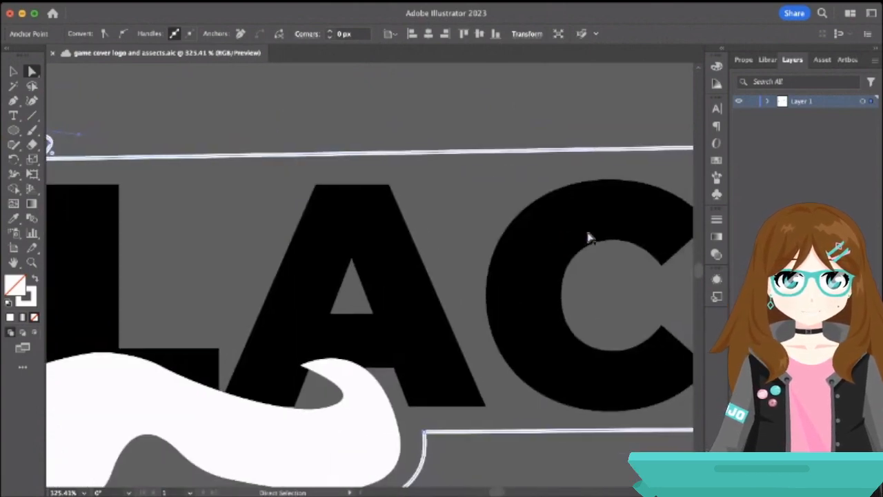
left_click_drag(424, 154, 425, 160)
left_click(498, 136)
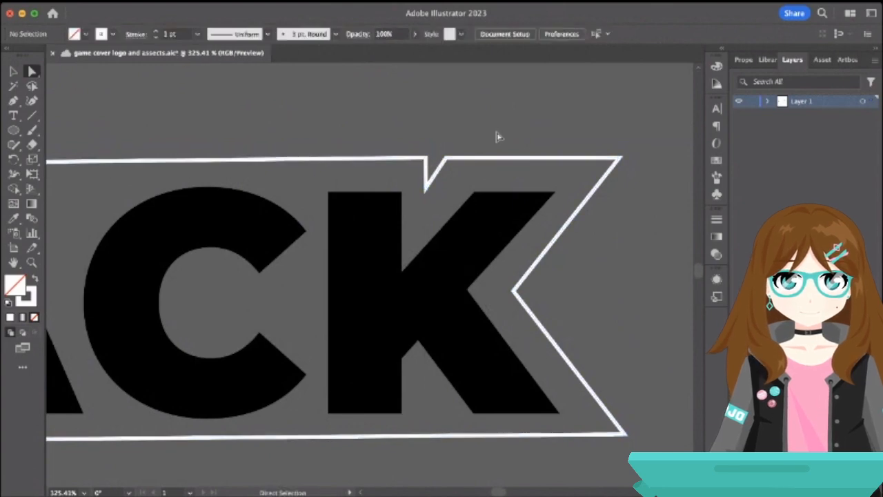
Round the outline's corner at the creature's back to about 13.5 px and the lower rear corner to about 6.1 px.
scroll(497, 137, "down", 5)
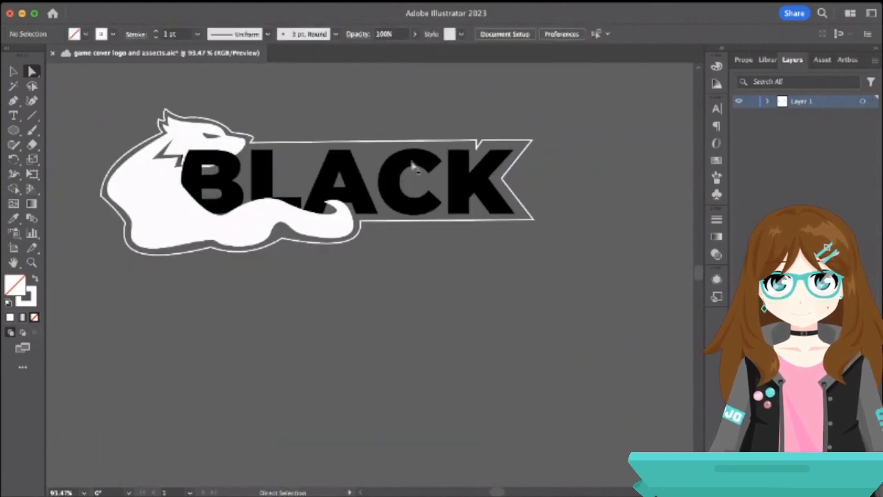
left_click(101, 198)
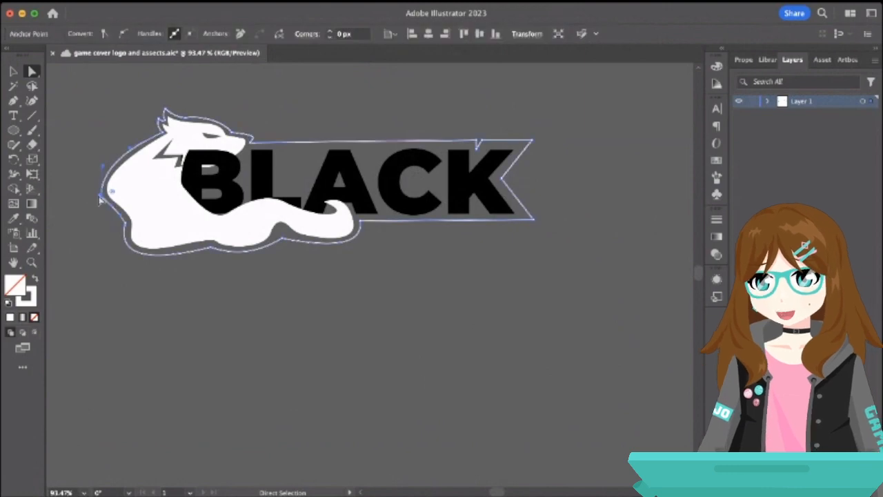
left_click_drag(112, 197, 117, 199)
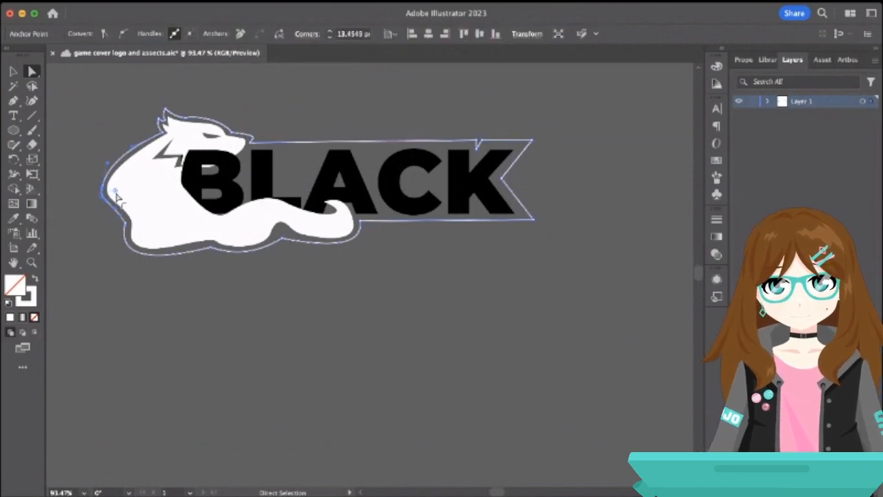
left_click(126, 224)
scroll(127, 223, "up", 3)
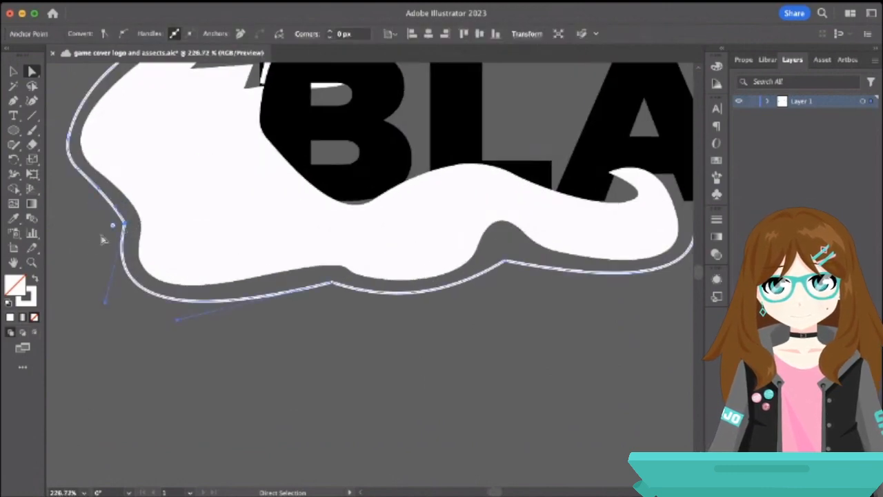
left_click_drag(113, 225, 109, 227)
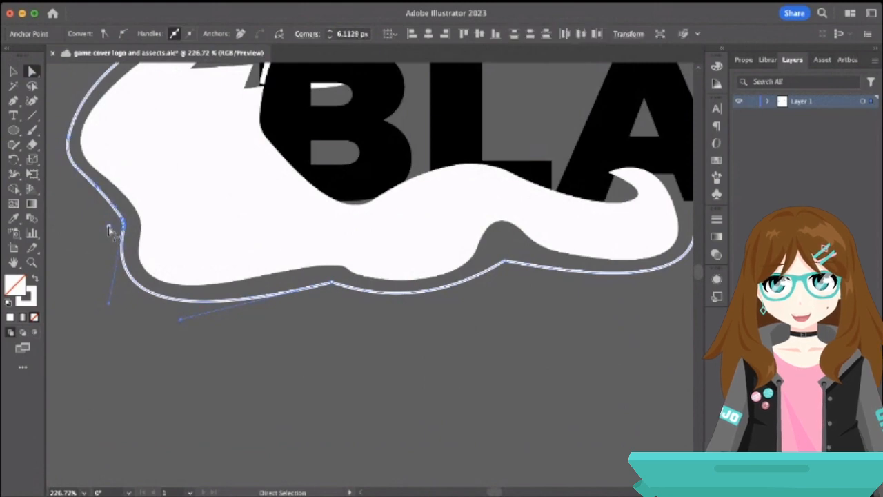
Nudge the underside anchor closer to the body and deepen the downward curve between it and the tail hollow.
left_click(330, 285)
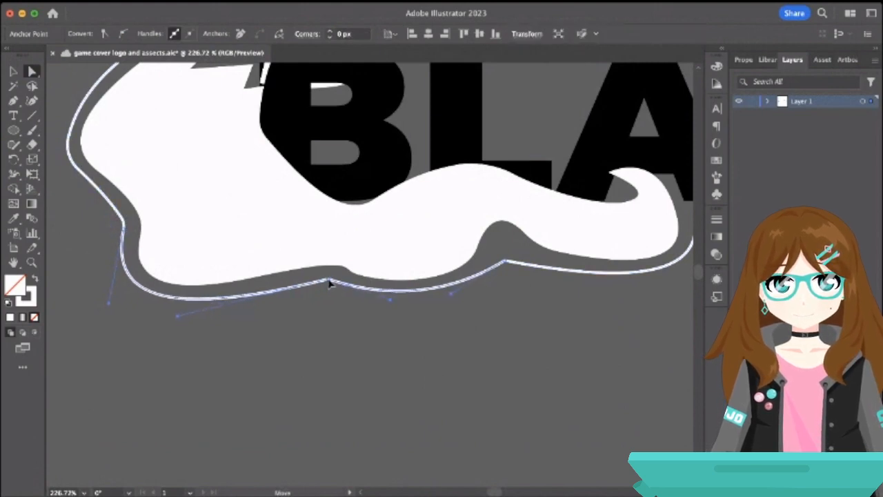
left_click_drag(391, 300, 374, 314)
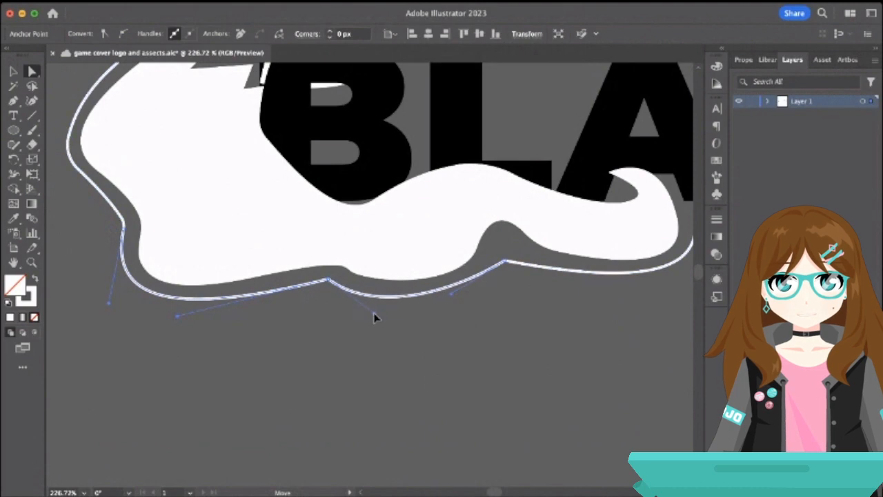
left_click_drag(451, 294, 455, 303)
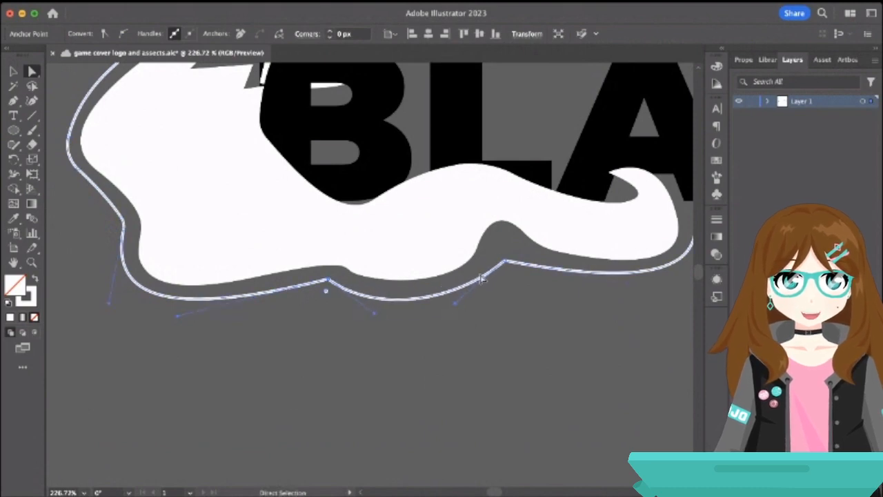
Try to round the outline corner beneath the hollow before the tail.
left_click(504, 262)
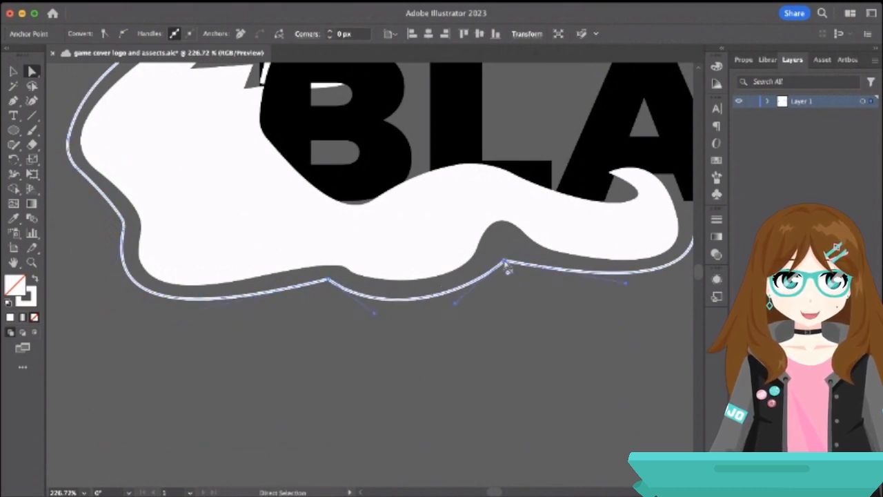
left_click_drag(507, 269, 512, 287)
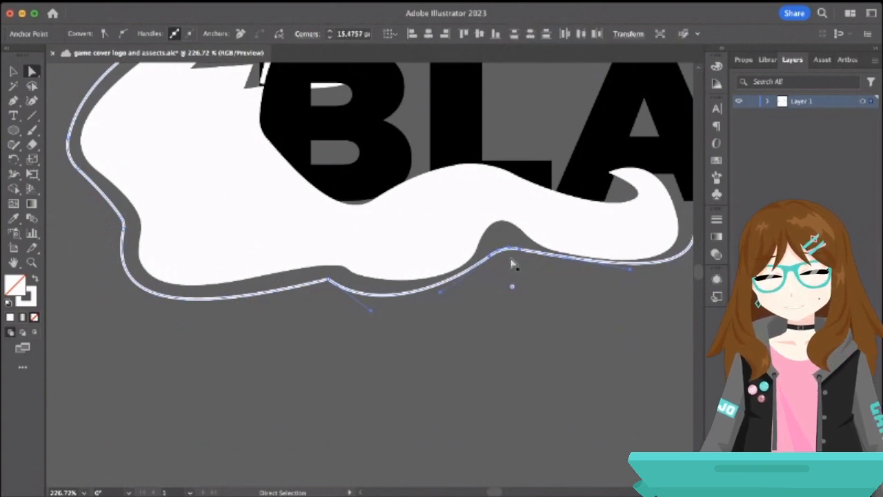
key("super+z")
key("super+z")
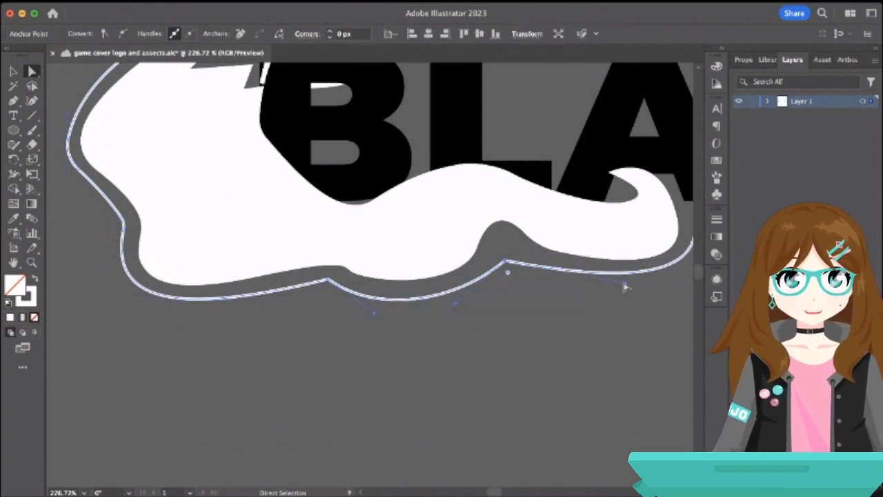
Swap the outline's stroke and fill to make it a solid shape, and send it behind the creature and text.
scroll(558, 290, "down", 8)
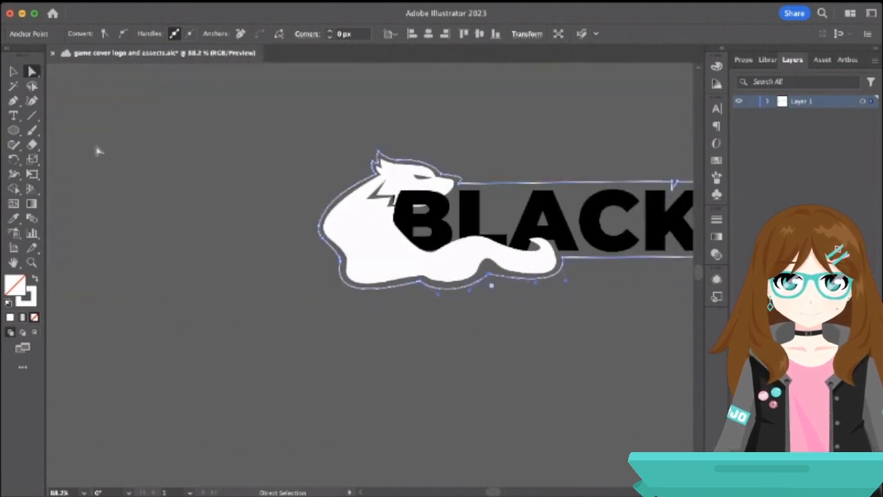
key("v")
left_click(263, 163)
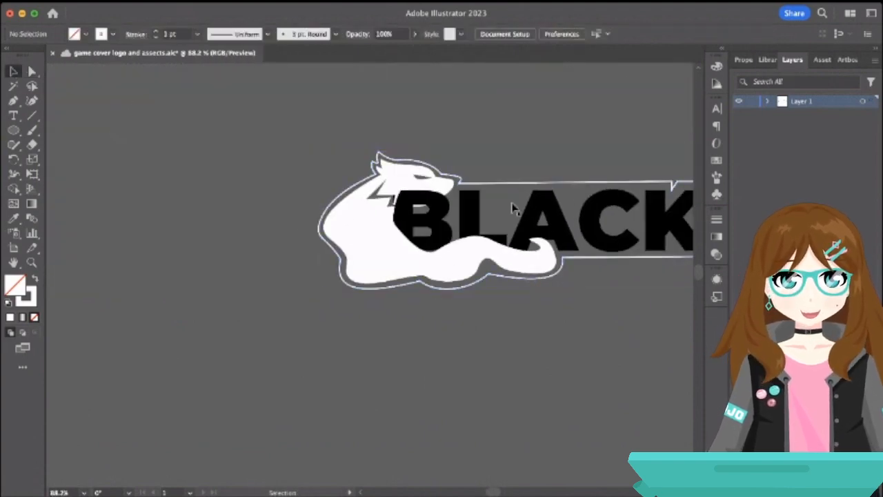
left_click(572, 194)
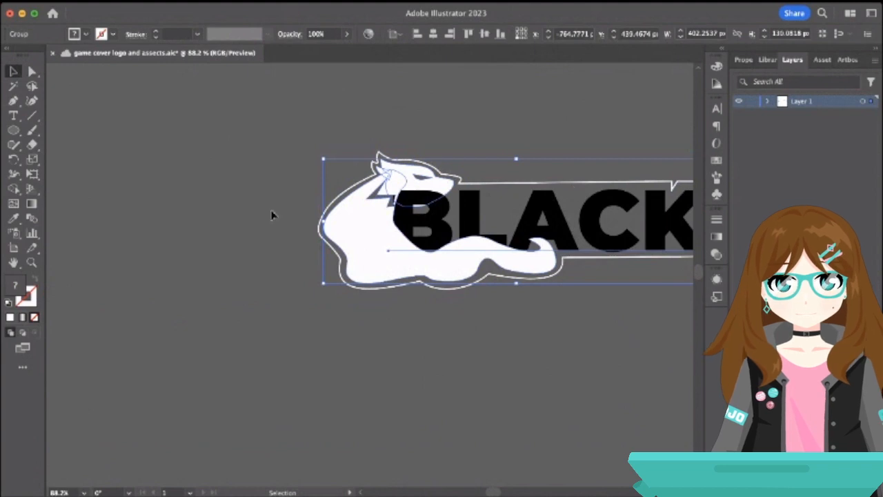
left_click(475, 187)
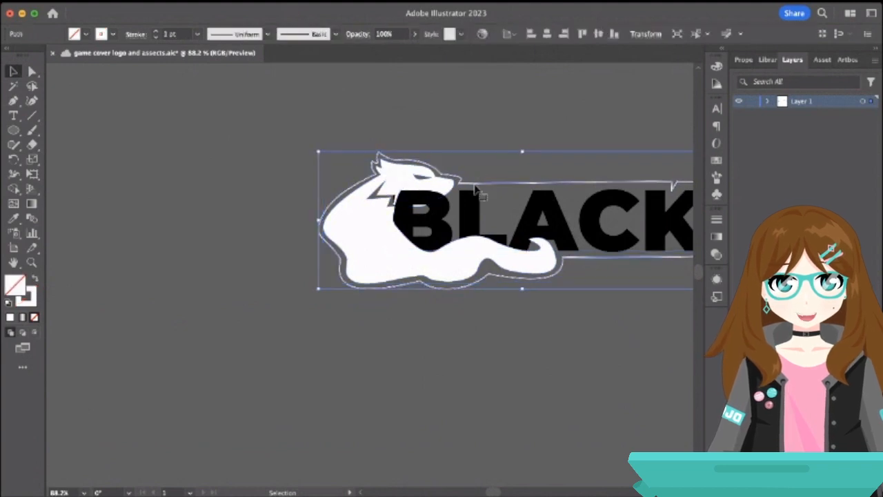
left_click(36, 283)
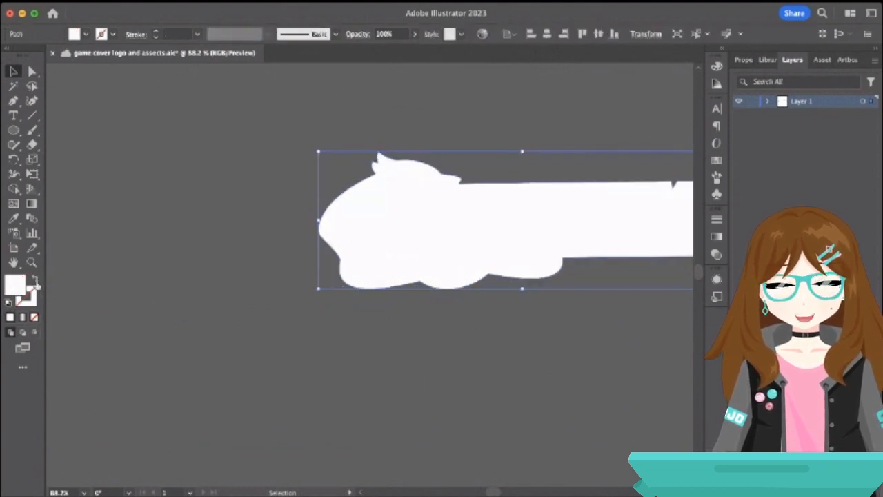
key("super+shift+bracketleft")
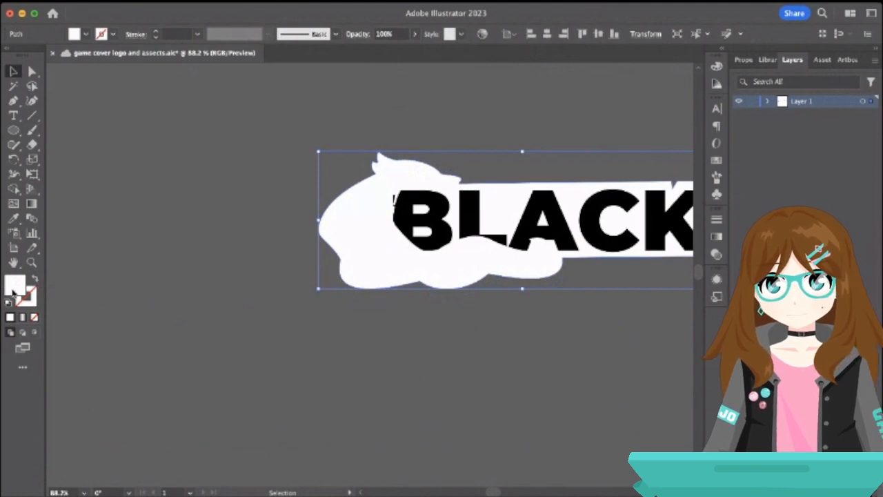
Set the backing shape's fill to a light periwinkle purple and deselect it.
double_click(12, 293)
left_click(466, 177)
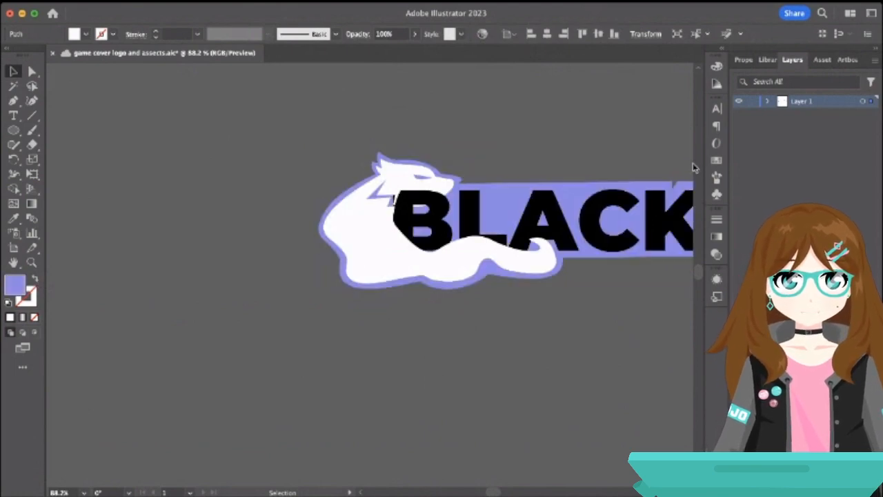
left_click(154, 102)
scroll(154, 103, "right", 5)
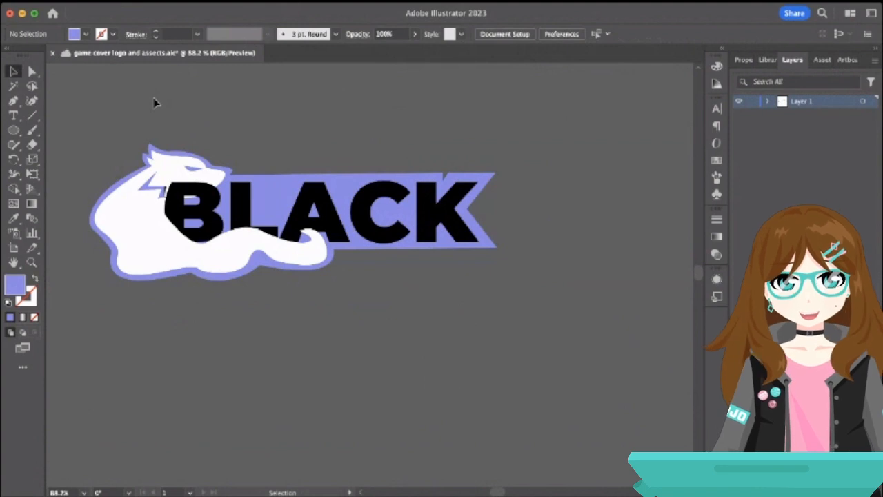
Try to add anchor points along the backing shape's upper edge between the L and the A.
left_click(273, 208)
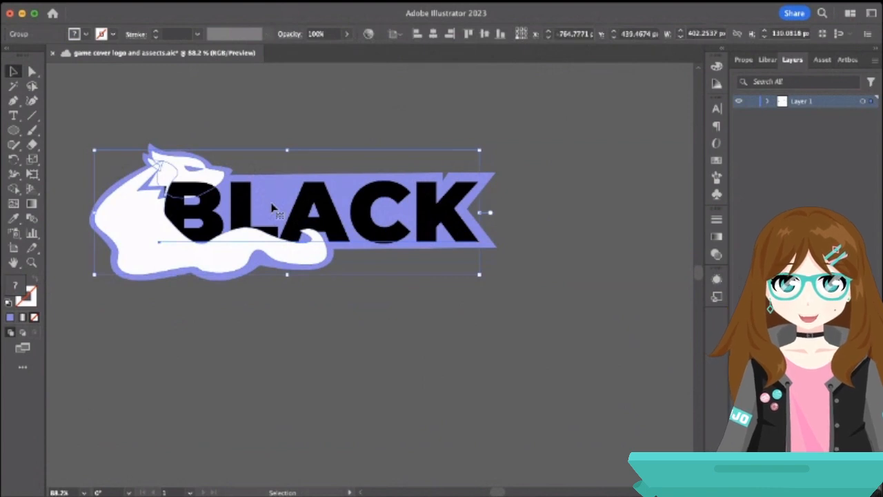
left_click(494, 182)
left_click(13, 100)
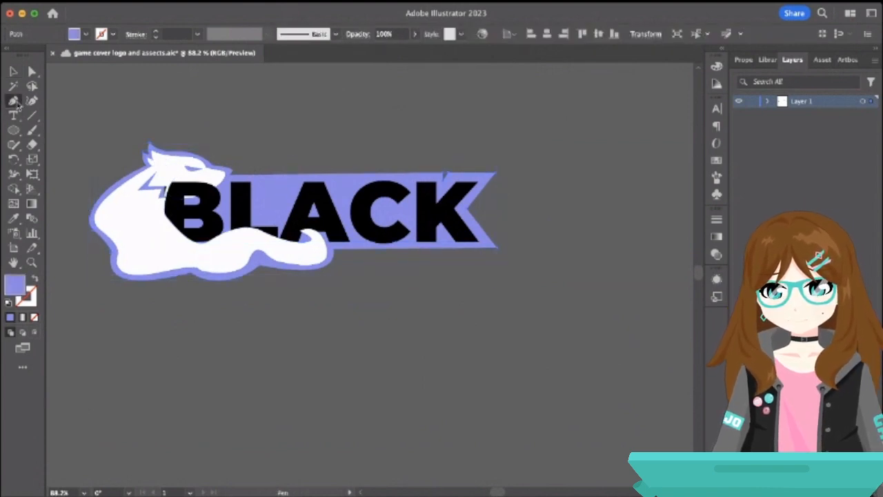
scroll(305, 199, "up", 5)
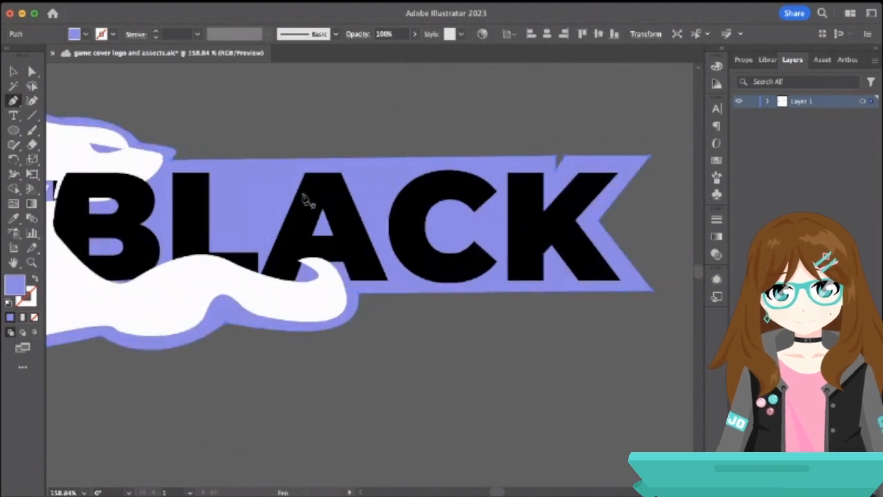
left_click(241, 161)
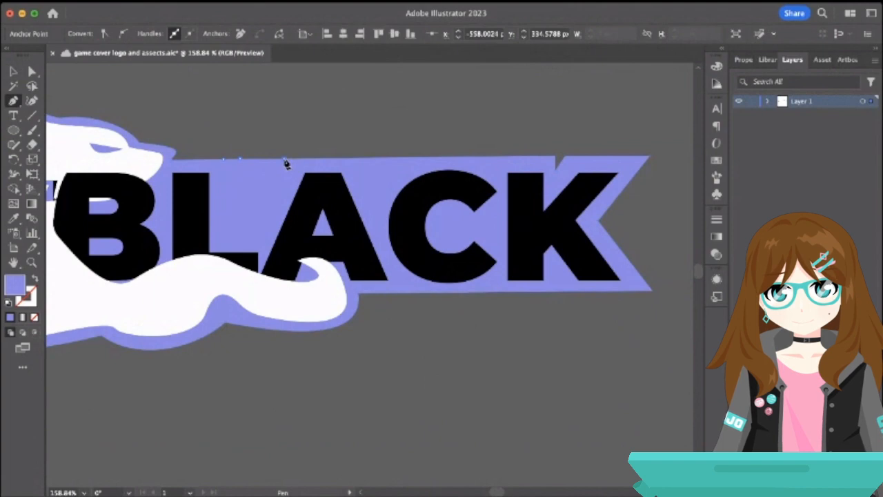
key("a")
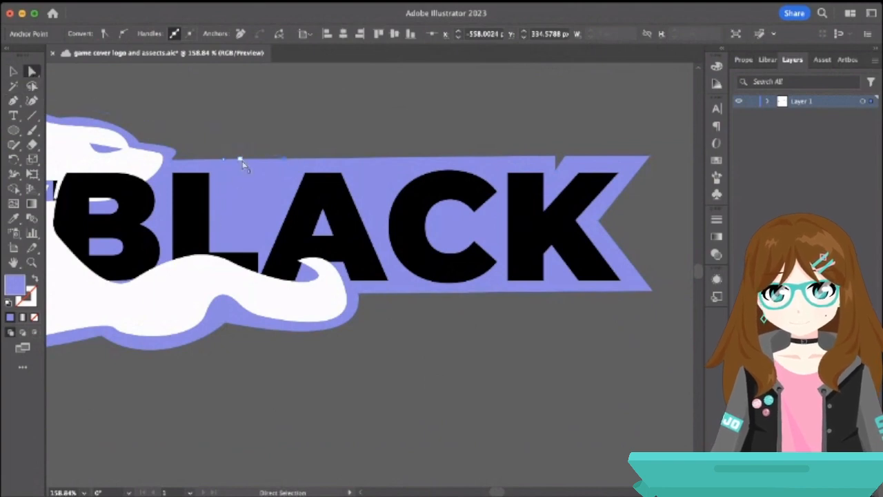
left_click_drag(241, 163, 240, 204)
key("Delete")
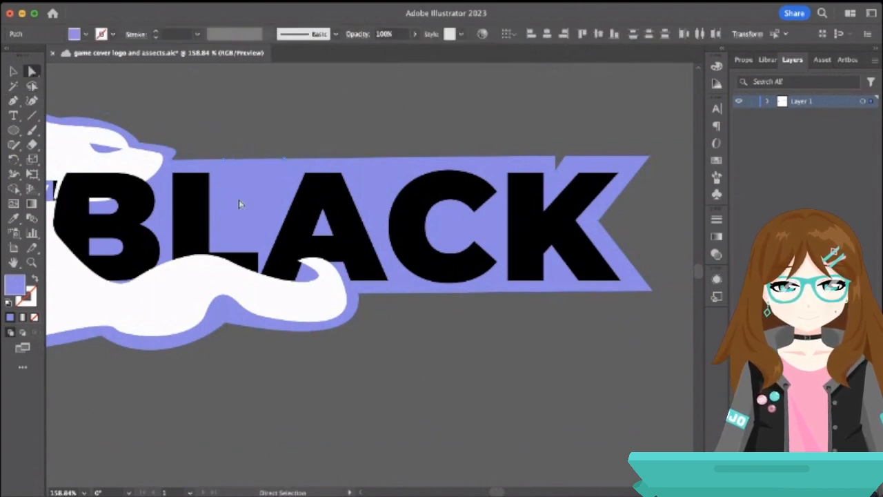
key("Delete")
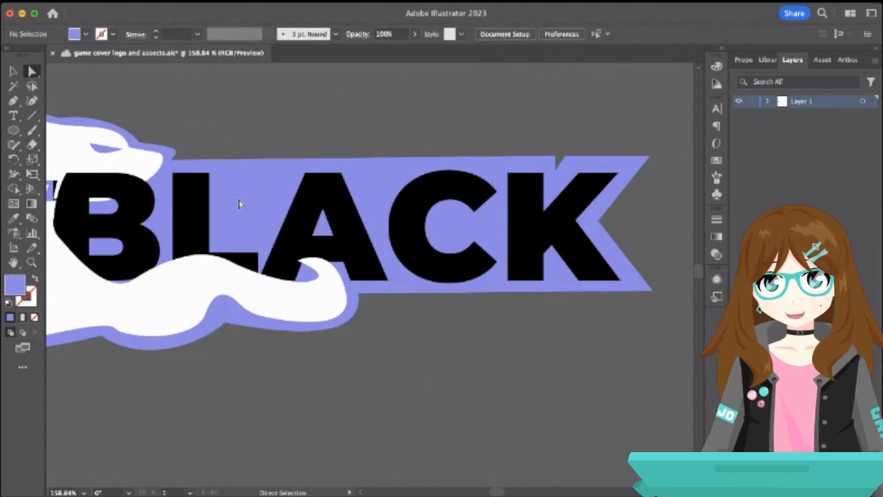
left_click(239, 200)
left_click(257, 150)
left_click(638, 166)
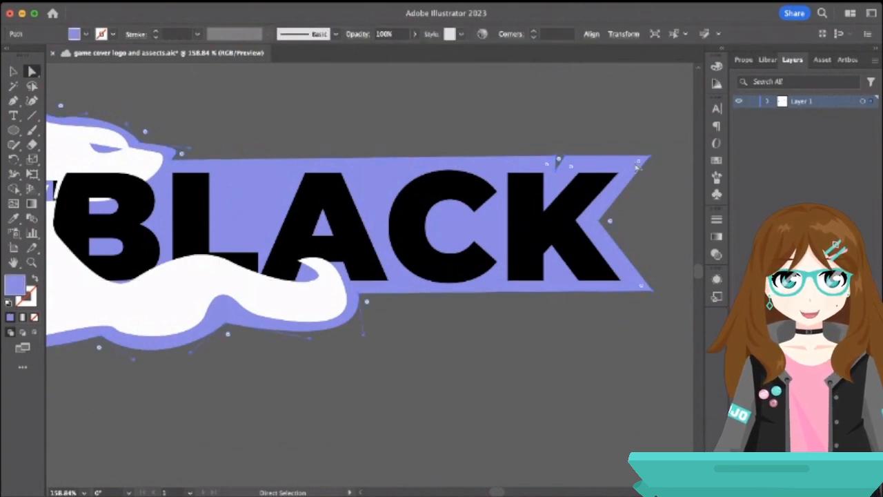
left_click(13, 100)
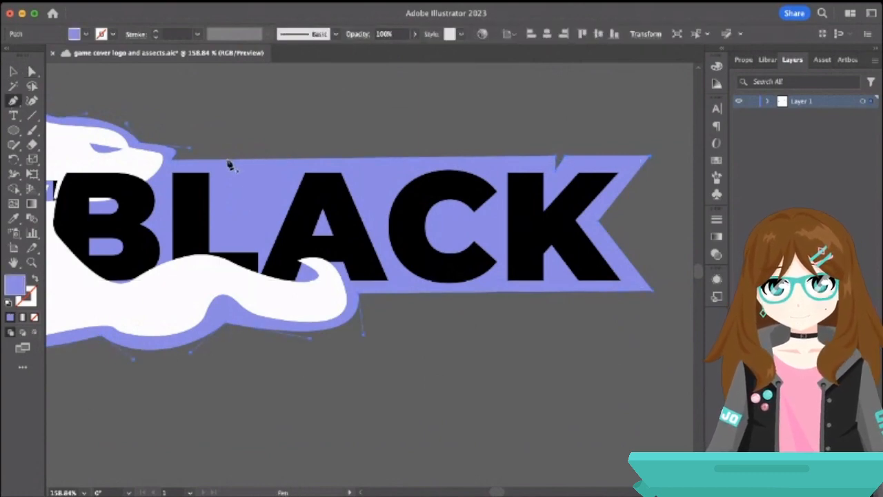
scroll(226, 165, "up", 5)
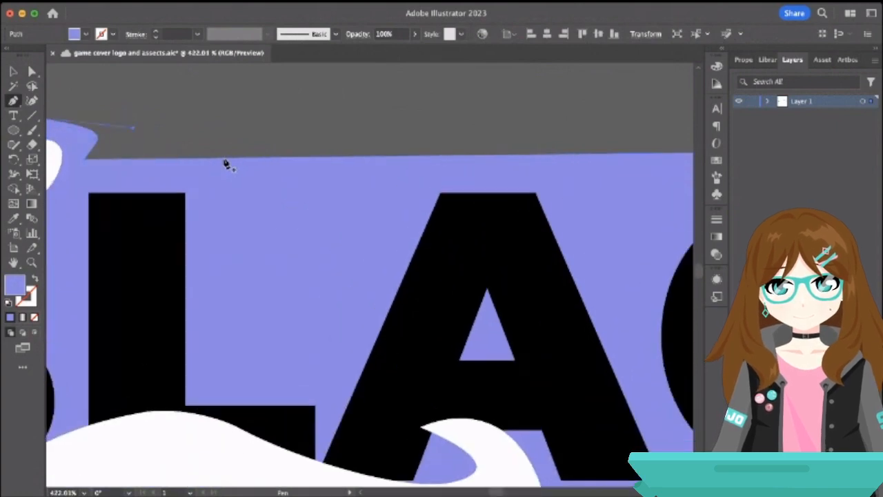
scroll(216, 164, "up", 4)
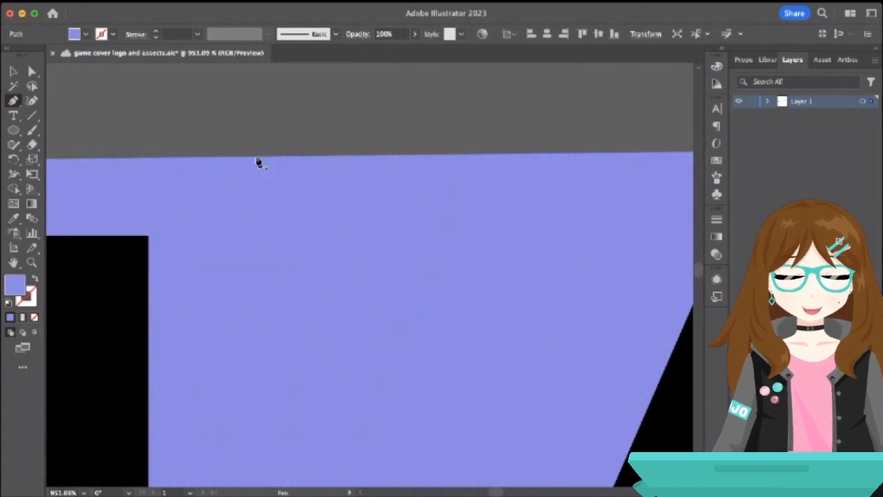
scroll(256, 163, "down", 7)
scroll(257, 163, "down", 3)
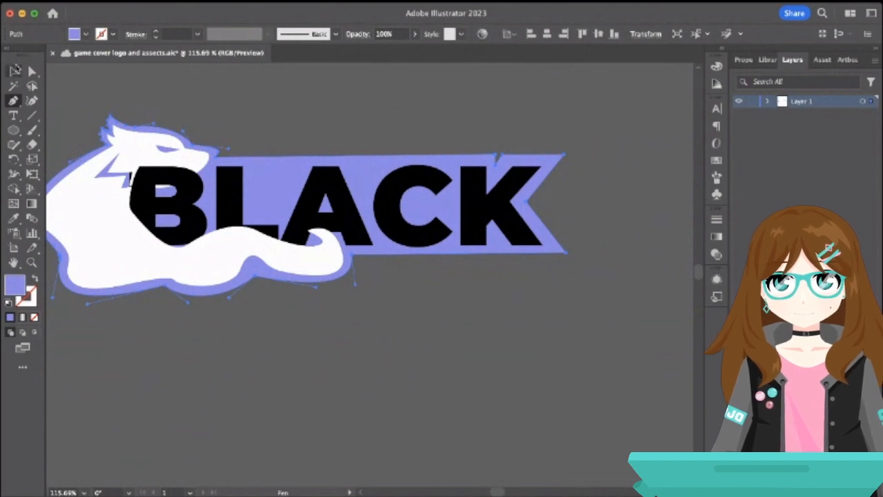
left_click(15, 71)
left_click(289, 170)
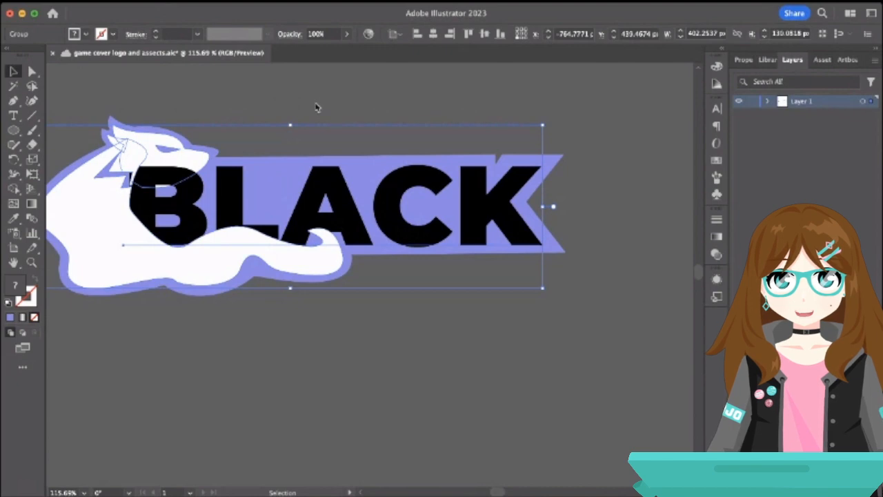
left_click(316, 106)
Select the backing shape and add three anchor points along its upper edge between the L and the A.
left_click(284, 165)
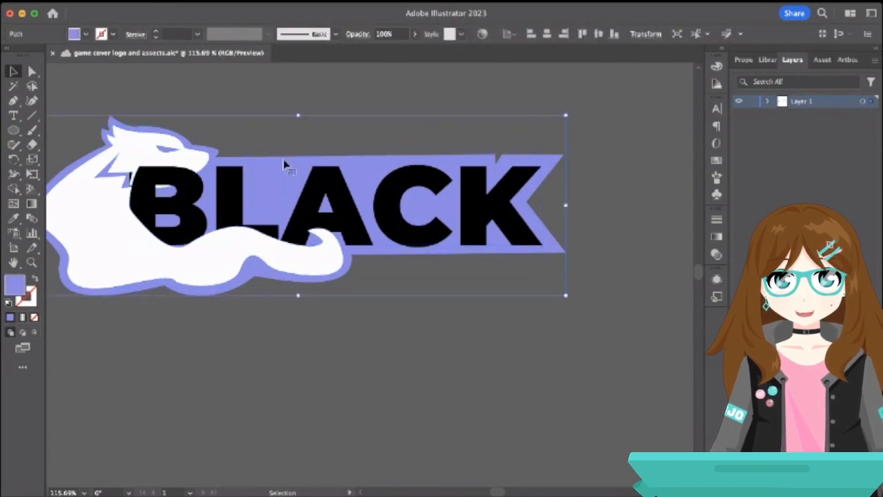
left_click(13, 100)
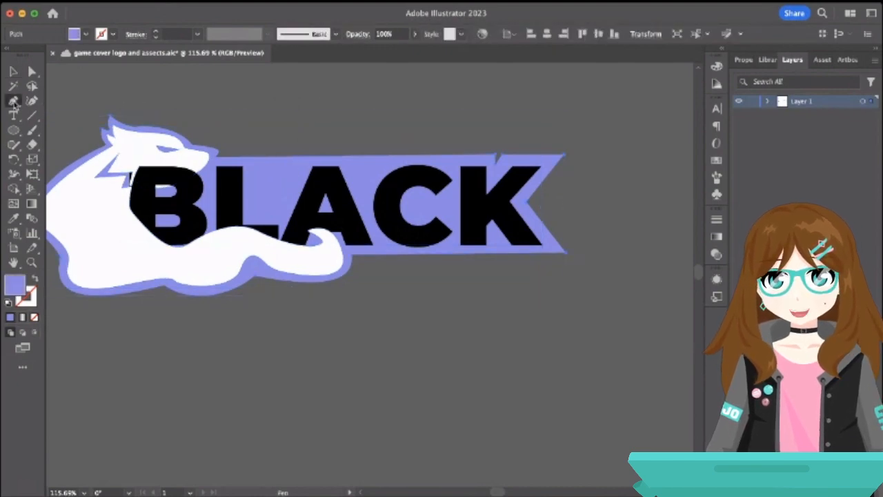
left_click(266, 159)
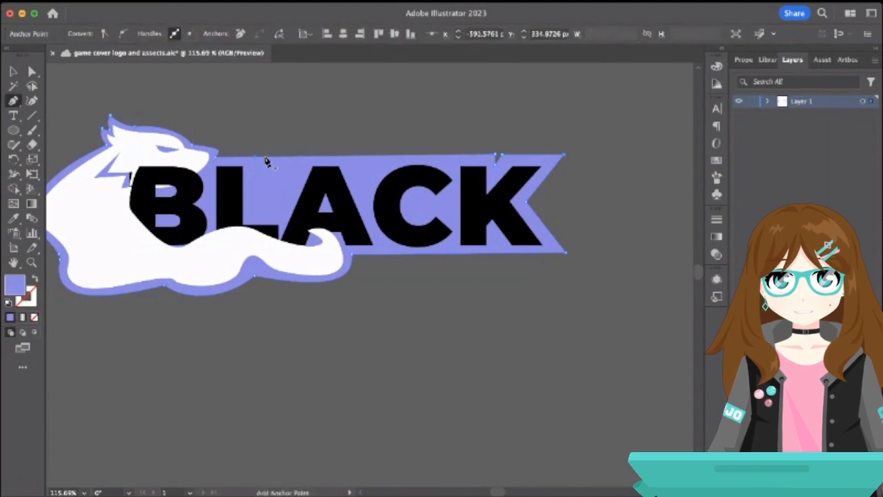
left_click(270, 157)
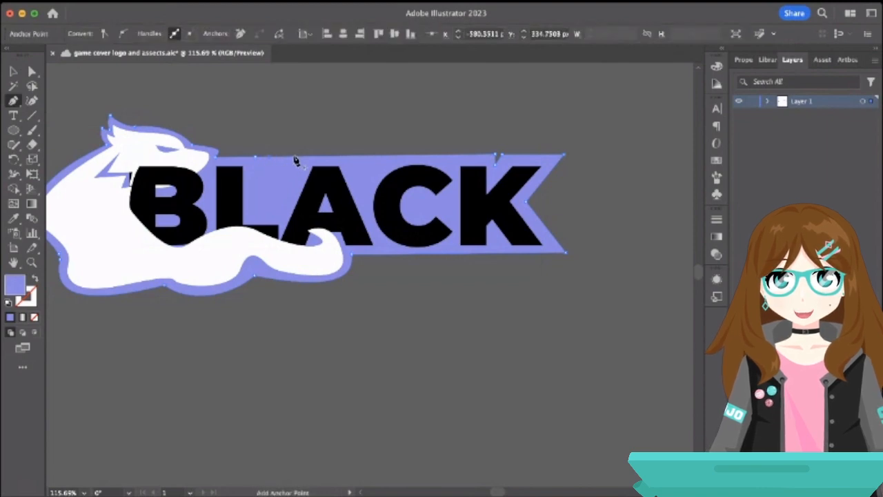
left_click(295, 158)
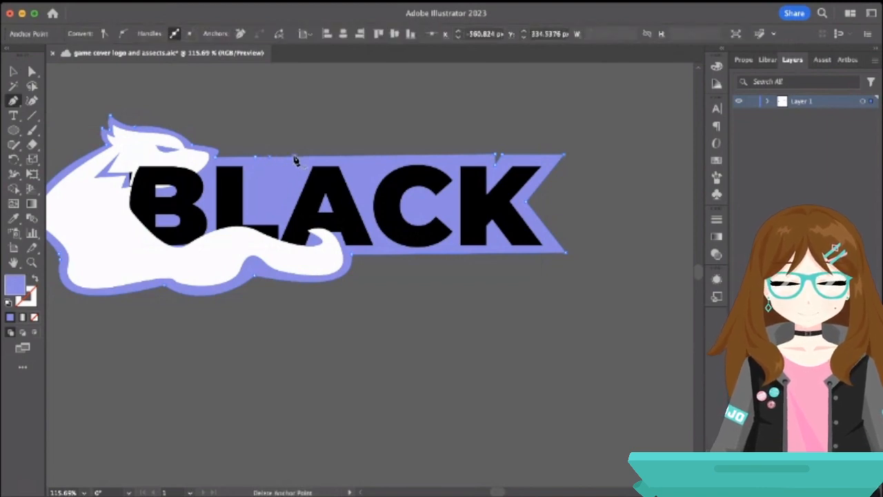
Pull the middle new anchor point down into a notch between the L and the A, and adjust its two upper corners.
key("v")
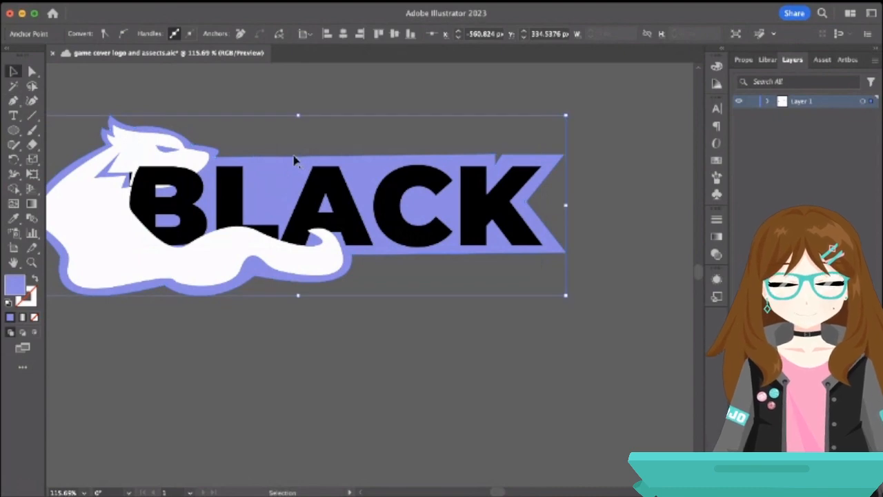
key("a")
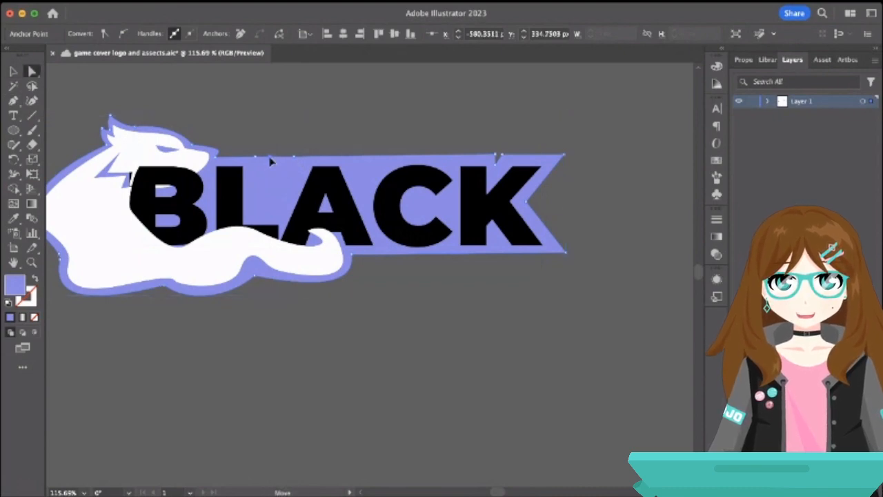
left_click_drag(269, 158, 259, 217)
left_click_drag(295, 159, 308, 158)
left_click_drag(260, 207, 258, 220)
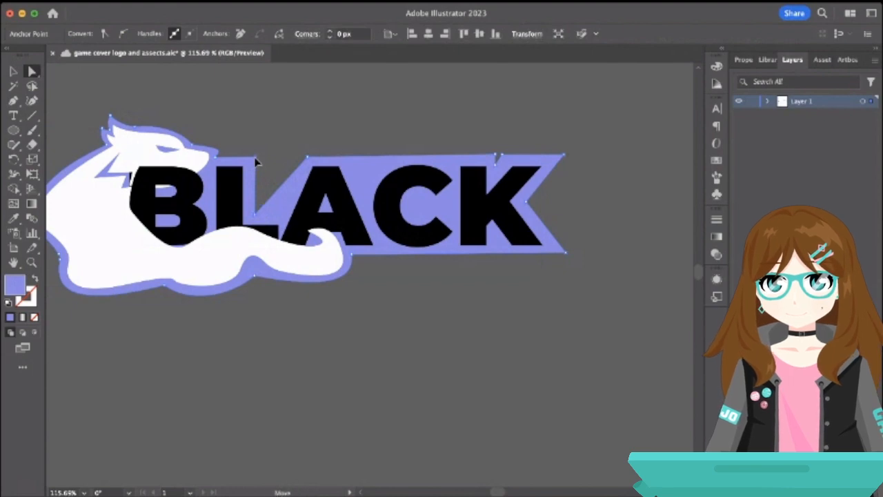
left_click_drag(256, 161, 255, 160)
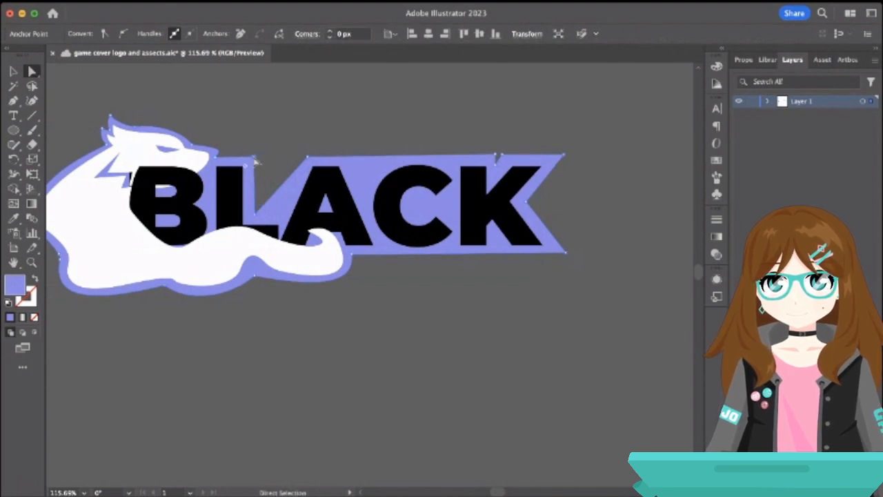
Add an anchor point on the notch's slanted side and reshape it into a flat bottom above the L's foot, then deselect.
key("p")
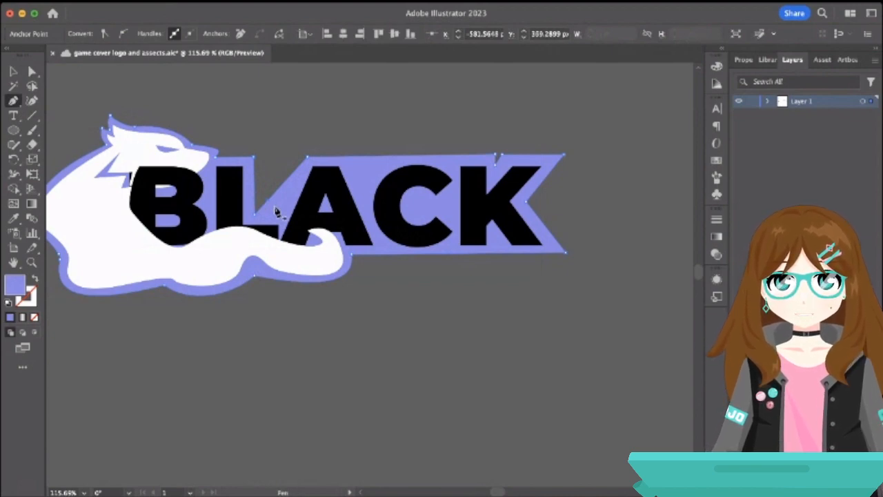
key("a")
left_click_drag(272, 203, 255, 218)
left_click(269, 140)
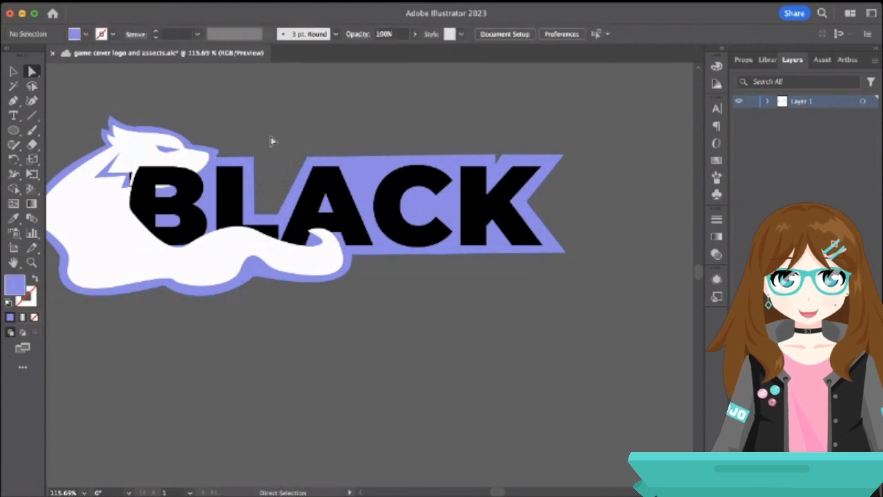
Select the backing shape and add three anchor points along its upper edge between the A and the C.
scroll(271, 140, "down", 5)
scroll(310, 160, "up", 8)
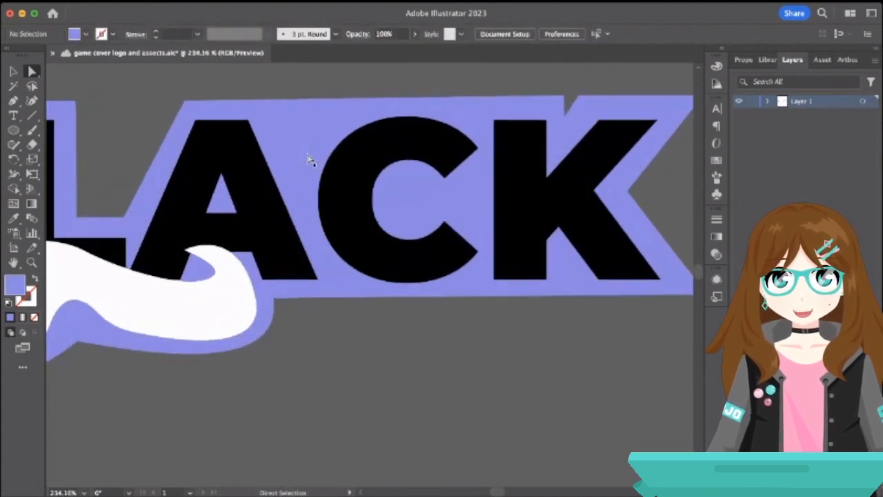
left_click(295, 132)
key("p")
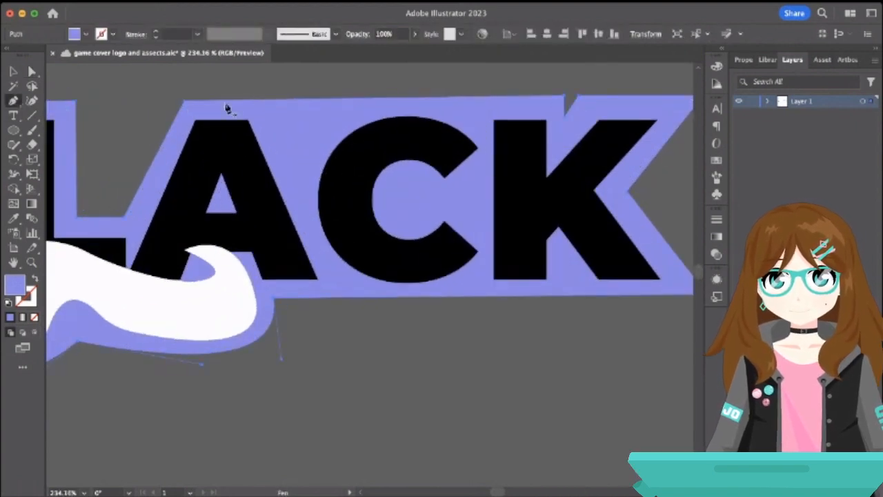
left_click(266, 100)
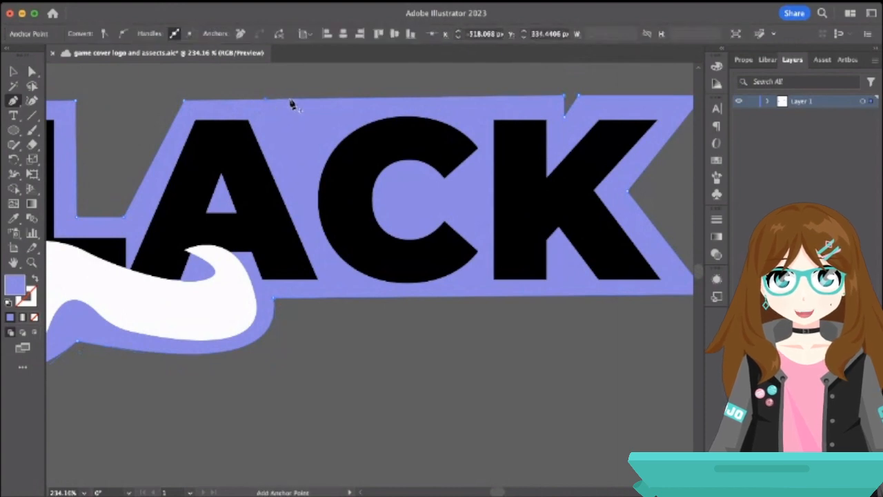
left_click(291, 100)
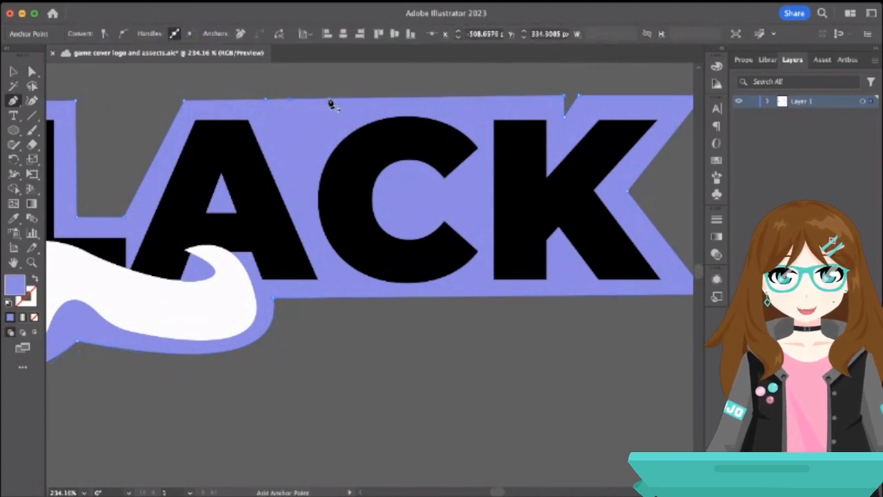
left_click(339, 102)
Pull the middle anchor point down into a V-shaped notch between the A and the C, and shift its upper corners along the edge.
key("a")
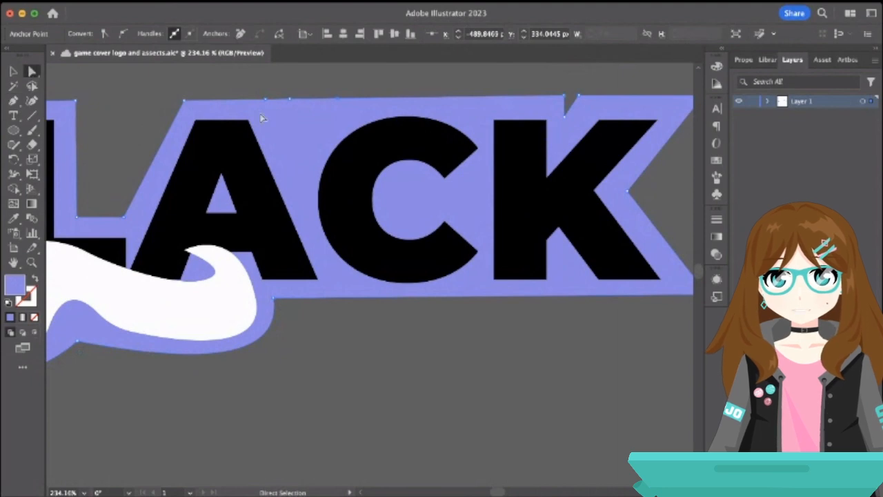
left_click_drag(290, 101, 295, 172)
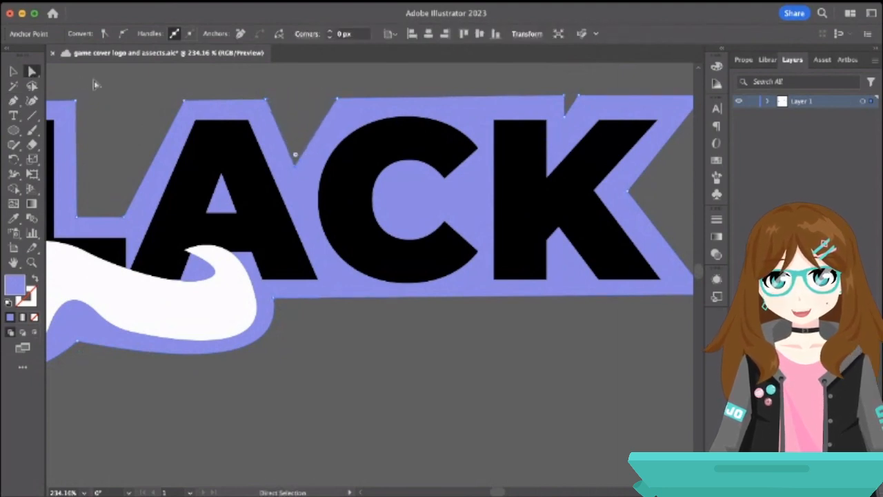
left_click_drag(337, 101, 356, 102)
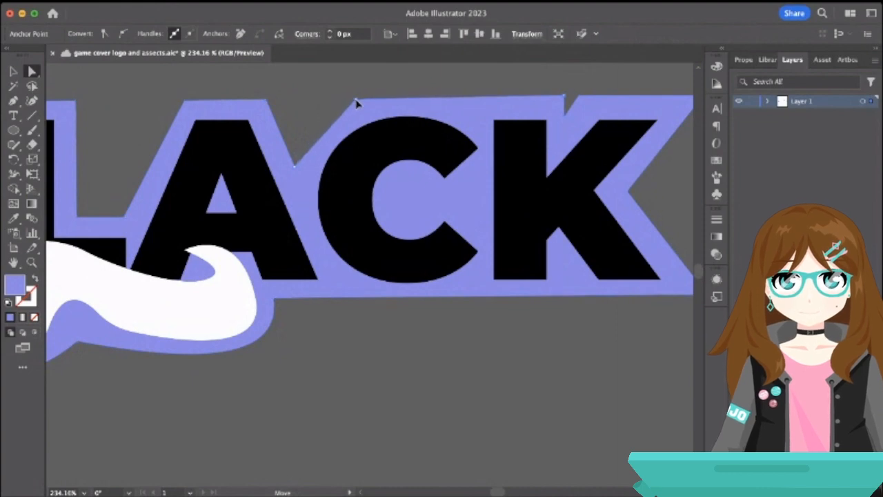
left_click_drag(267, 101, 262, 103)
Bend the notch's straight side next to the C outward so it follows the letter's round contour.
key("p")
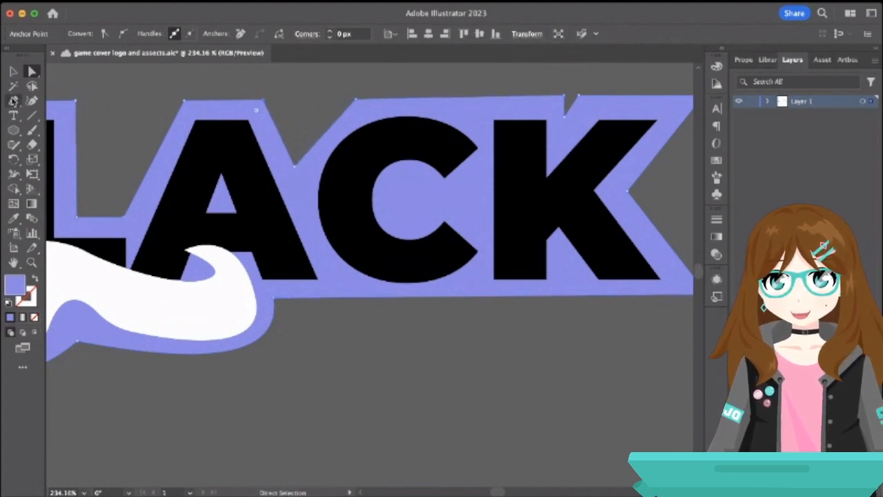
left_click_drag(329, 131, 322, 128)
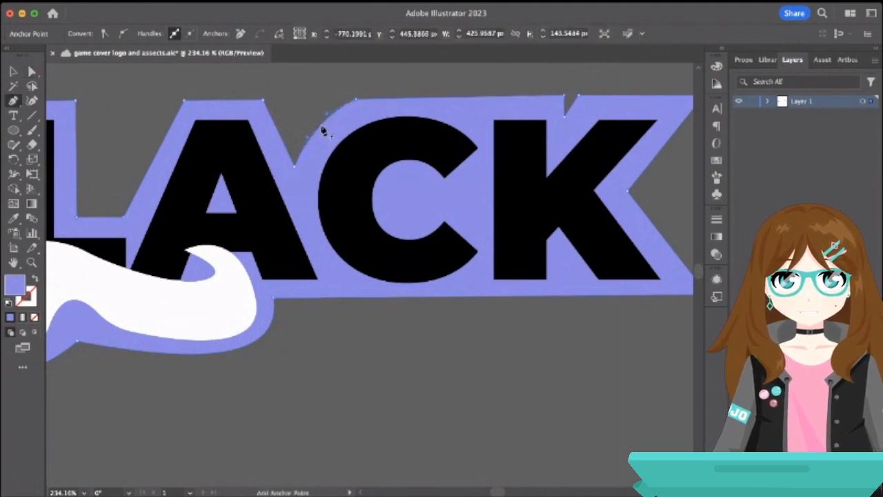
left_click(15, 72)
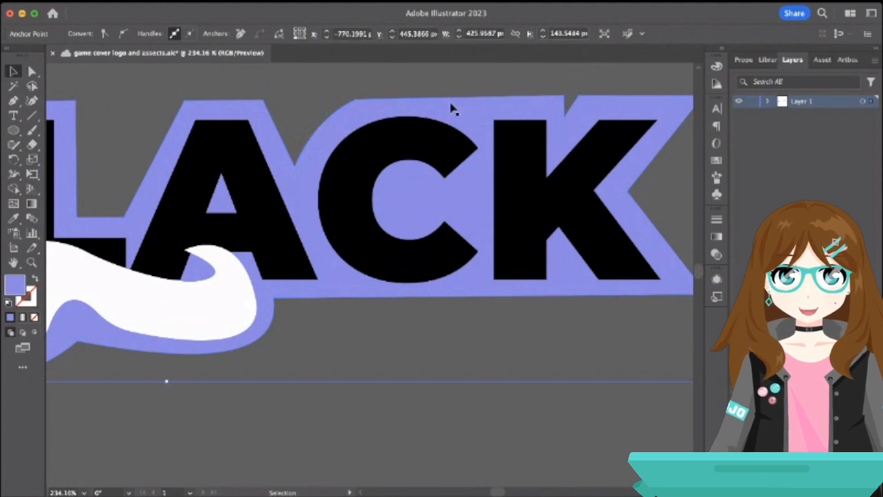
Select the purple backing shape and add two anchor points along its upper edge between the C and the K.
scroll(452, 108, "down", 2)
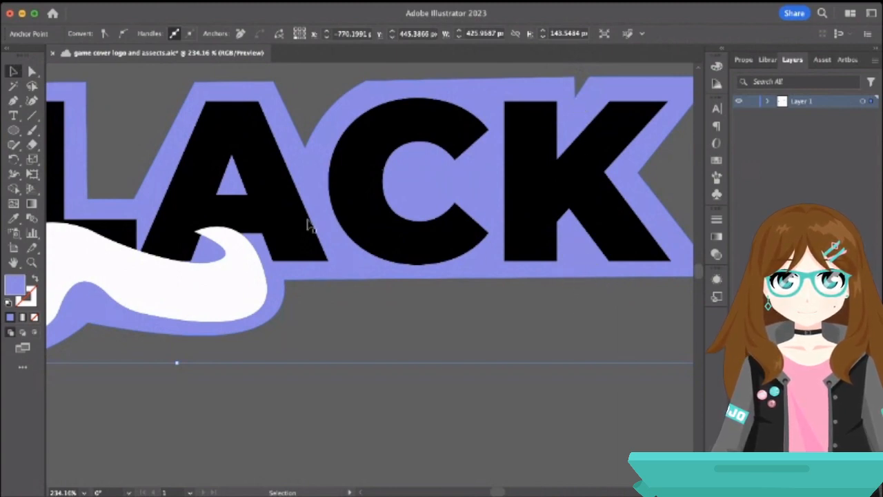
scroll(307, 227, "up", 3)
scroll(307, 227, "left", 4)
scroll(320, 298, "down", 5)
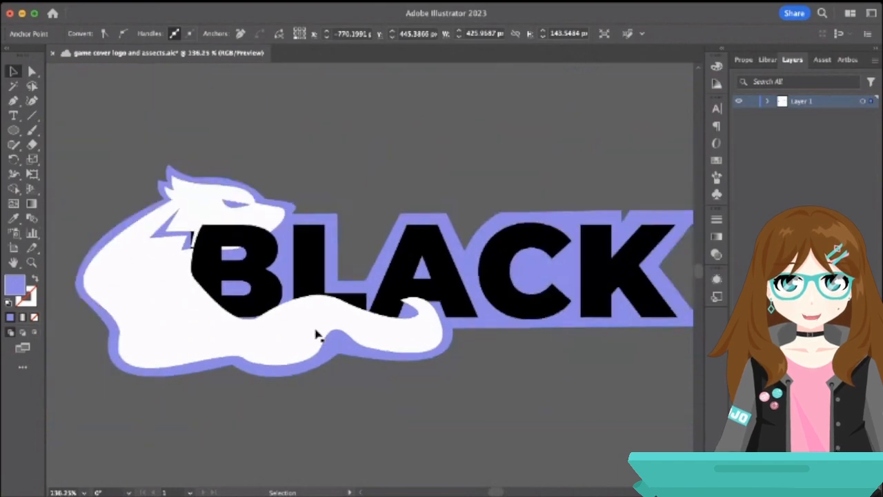
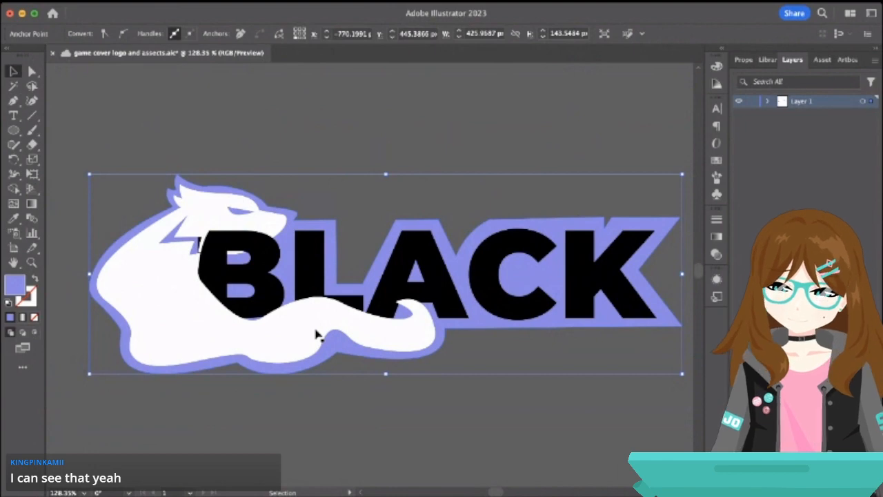
left_click(565, 233)
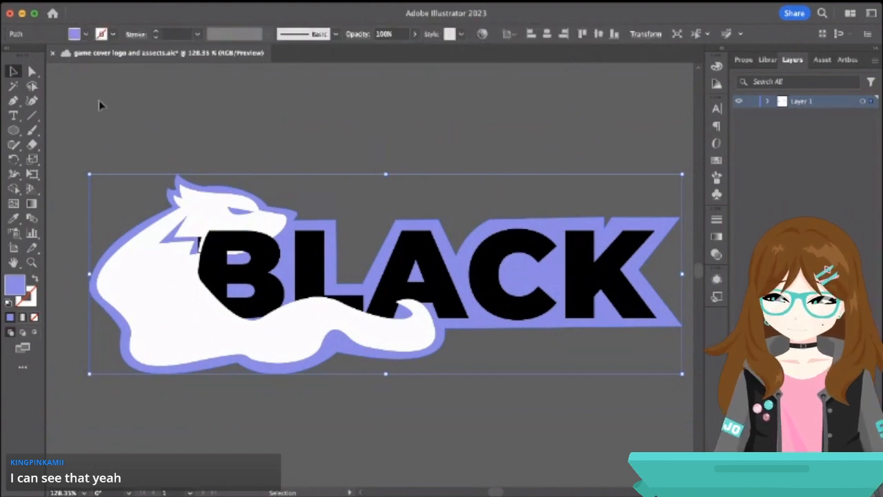
left_click(14, 101)
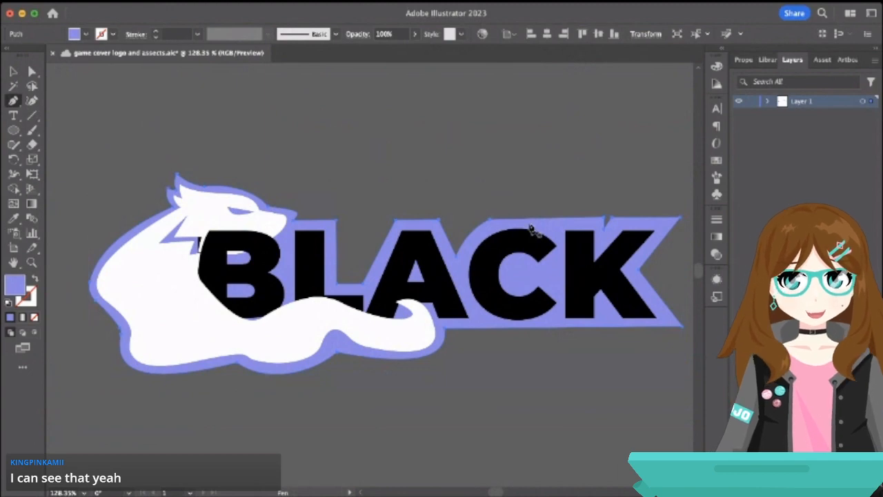
scroll(531, 230, "up", 4)
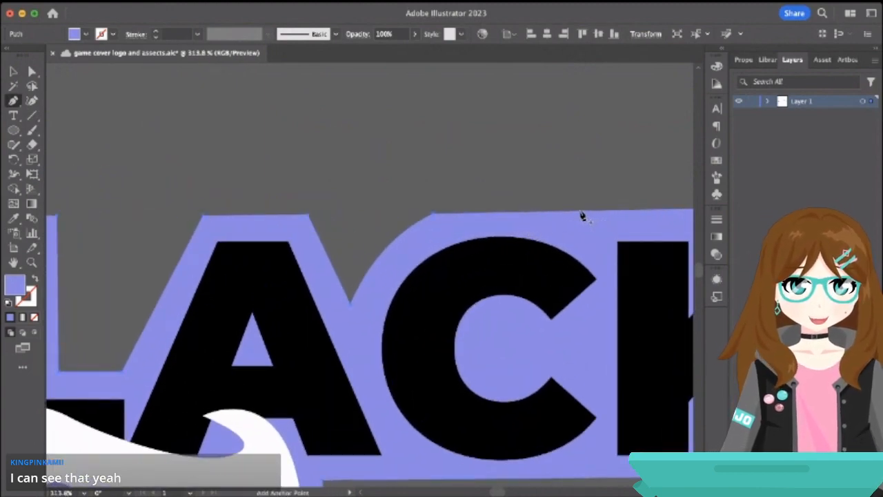
left_click(579, 212)
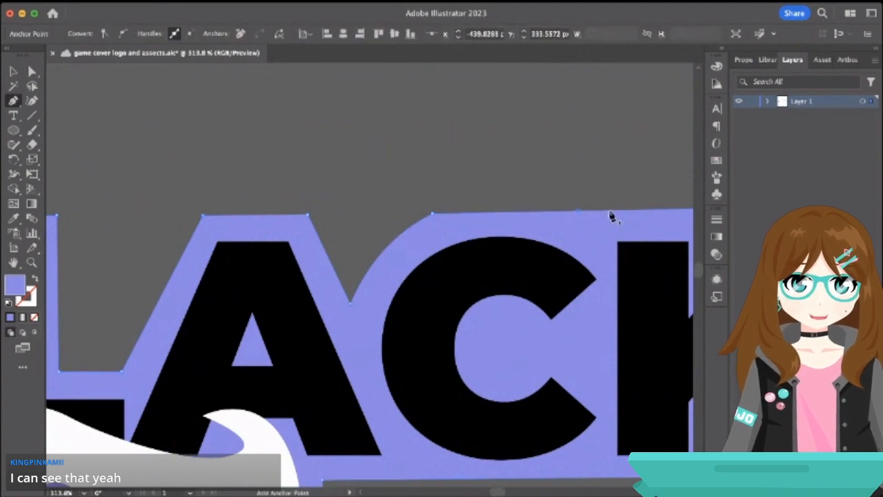
left_click(609, 212)
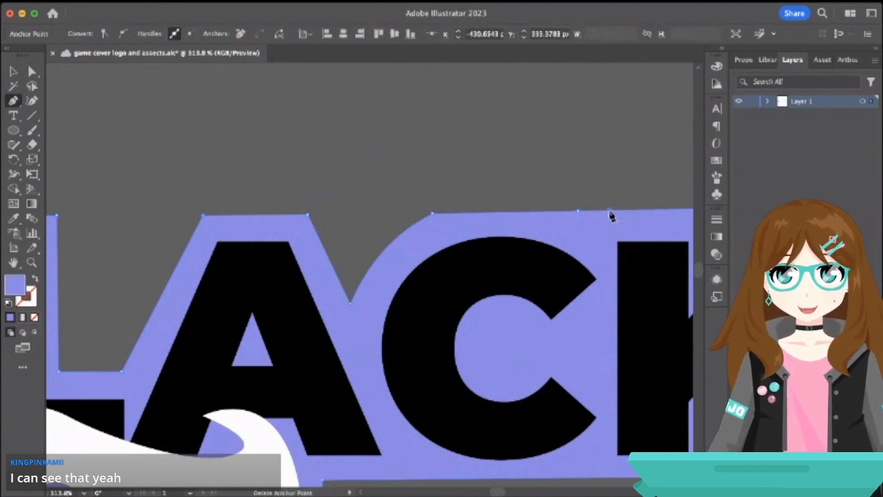
Pull the new anchor point nearer the C down into a notch before the K, and bend the edge above the C into an arc.
left_click(31, 69)
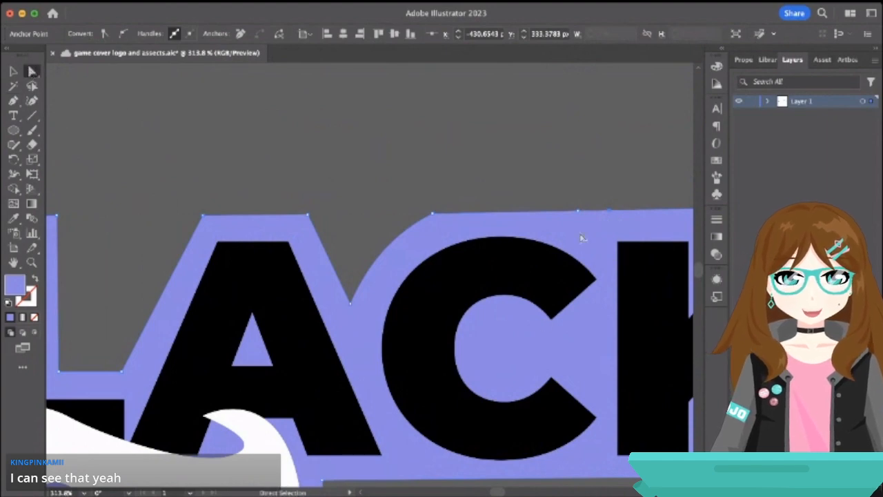
left_click_drag(582, 218, 606, 263)
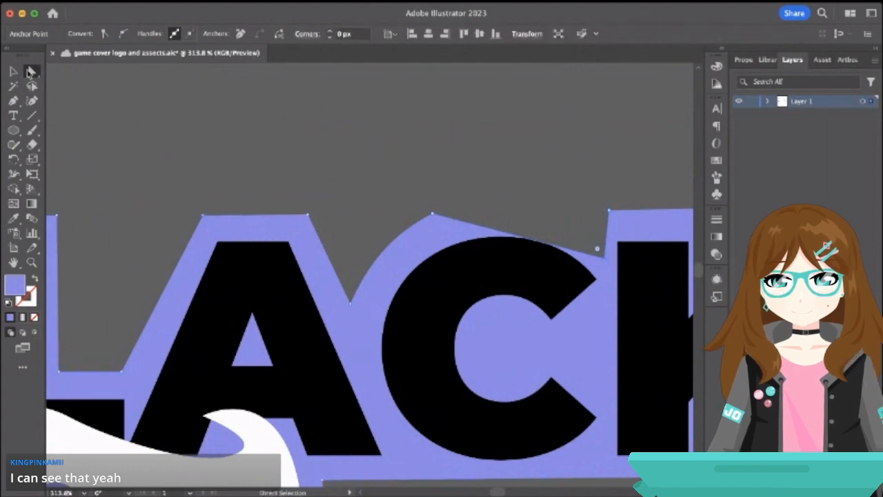
left_click(13, 100)
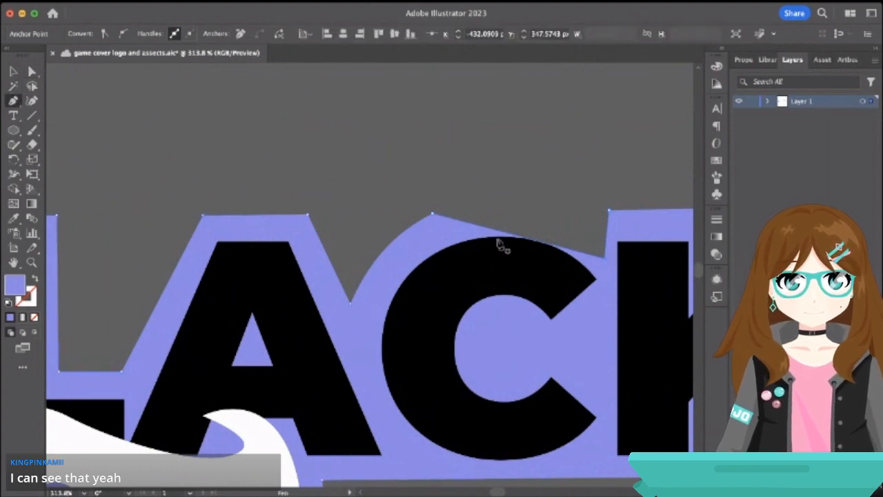
left_click_drag(501, 237, 531, 209)
Adjust both direction handles of the arc above the C so it follows the letter's round top, then deselect.
left_click(32, 71)
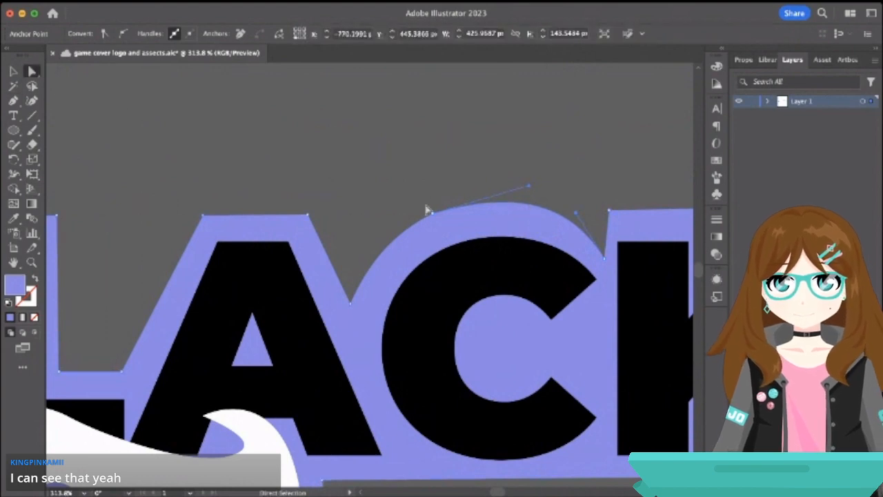
left_click_drag(528, 187, 509, 186)
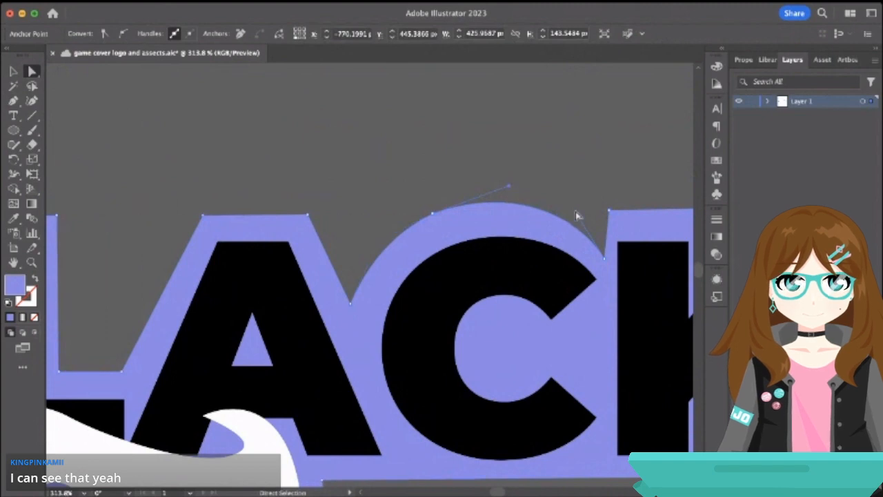
left_click_drag(577, 212, 587, 211)
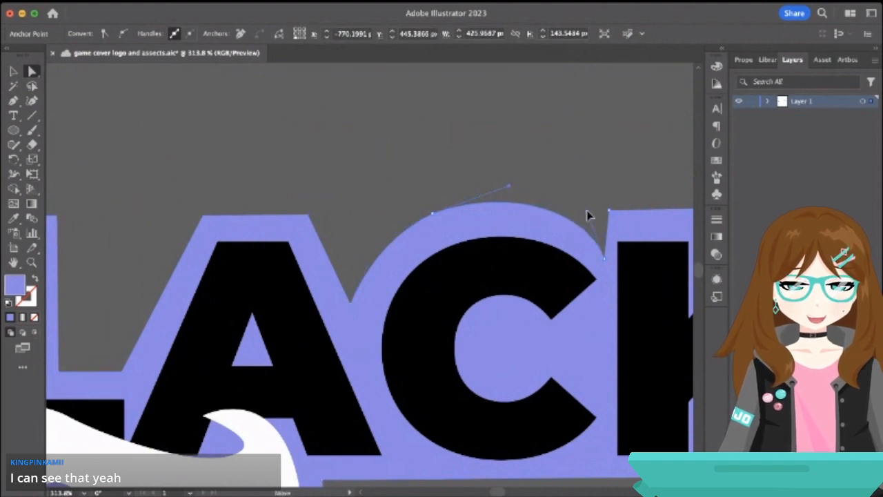
left_click(555, 183)
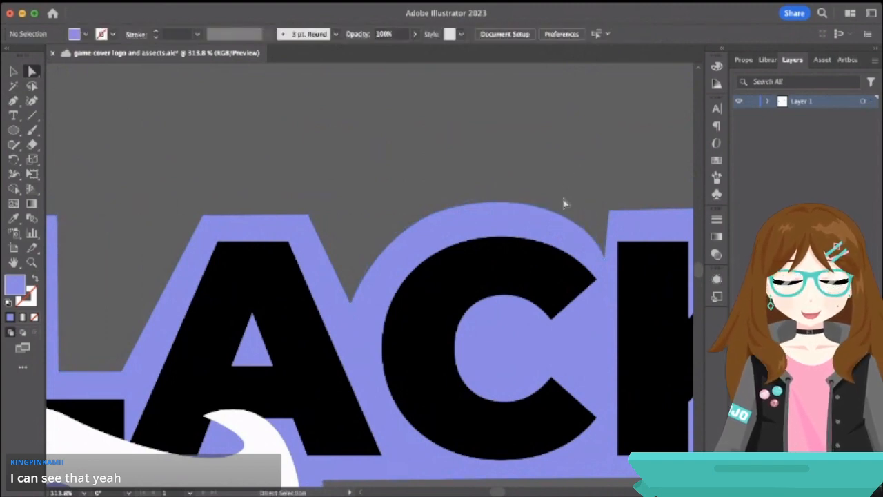
Shift the upper corner and bottom point of the notch between the C and the K until its K side is vertical.
scroll(456, 179, "right", 5)
scroll(456, 180, "down", 1)
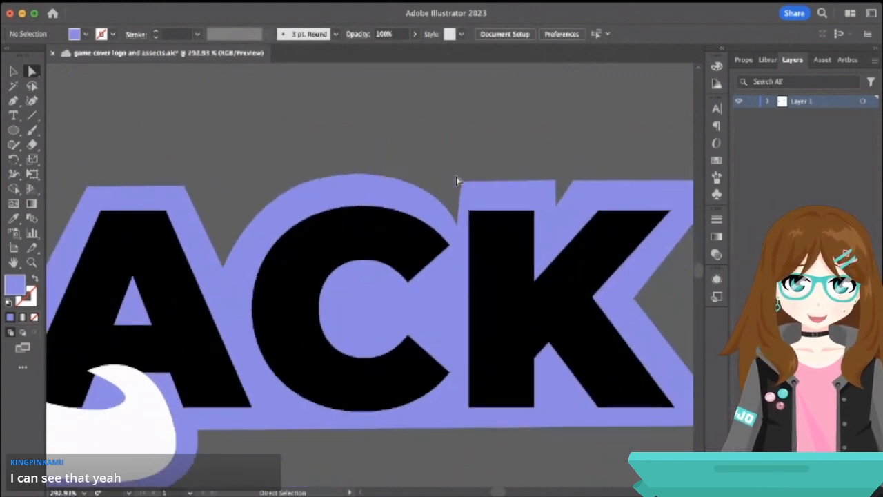
scroll(456, 179, "down", 2)
left_click(457, 189)
scroll(458, 190, "up", 3)
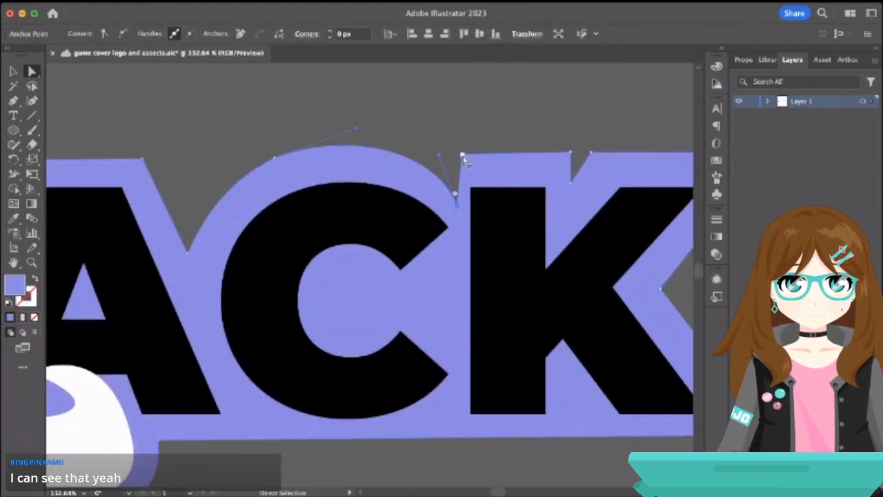
left_click_drag(463, 157, 455, 157)
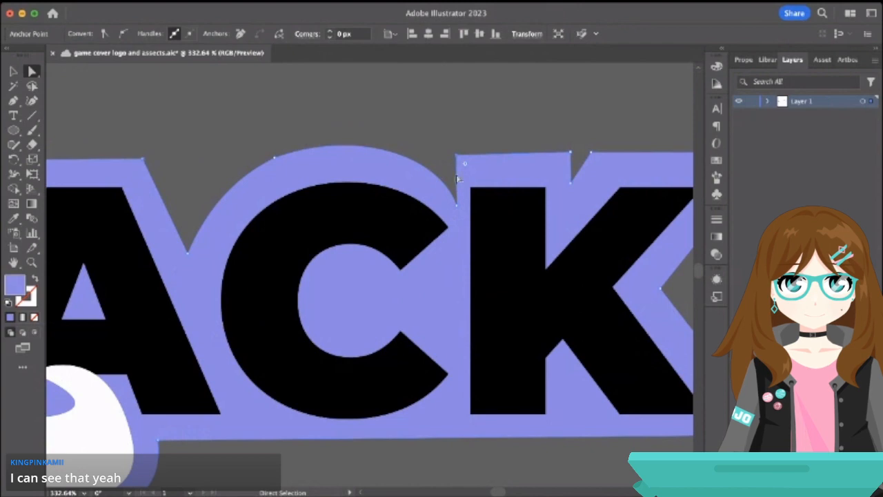
left_click_drag(455, 205, 449, 207)
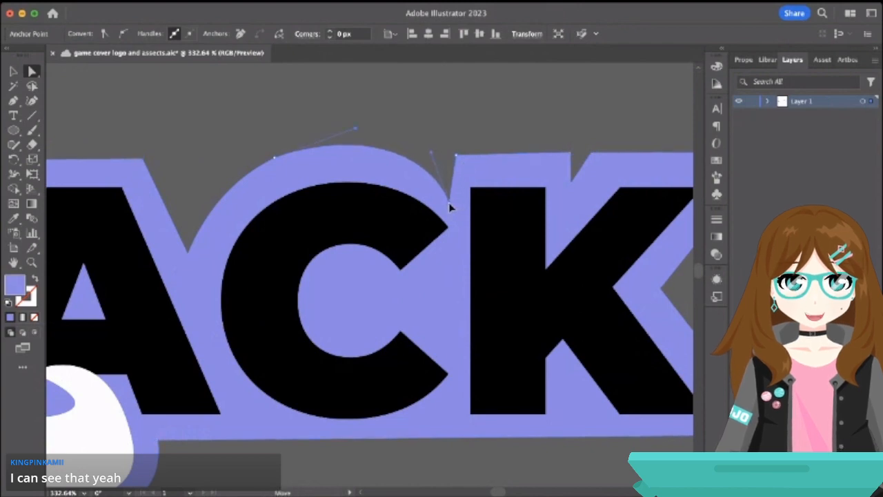
left_click(453, 158)
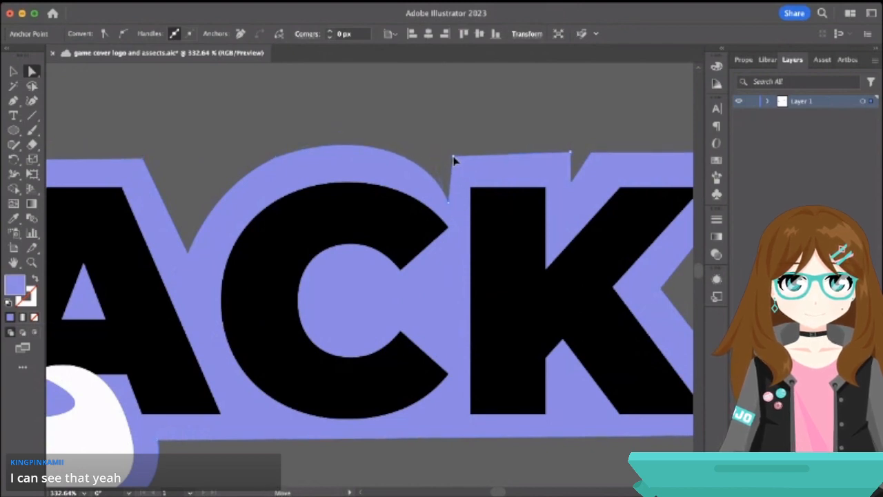
left_click_drag(454, 160, 447, 164)
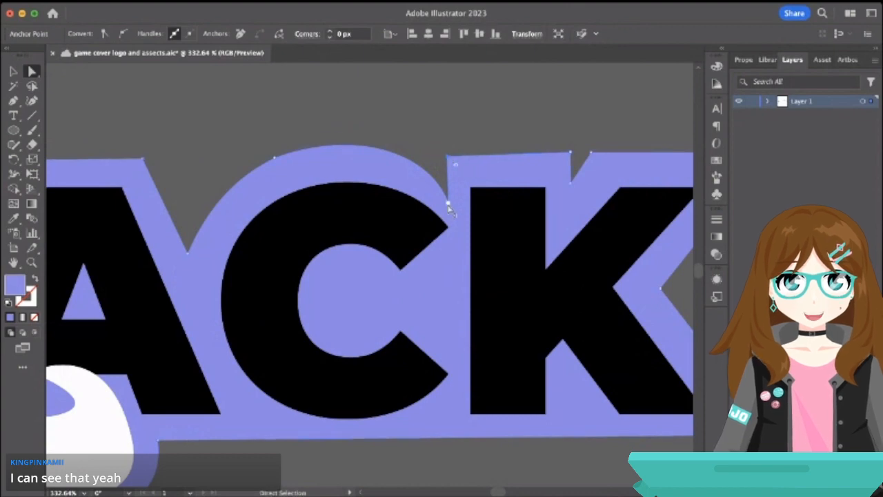
left_click_drag(448, 205, 455, 205)
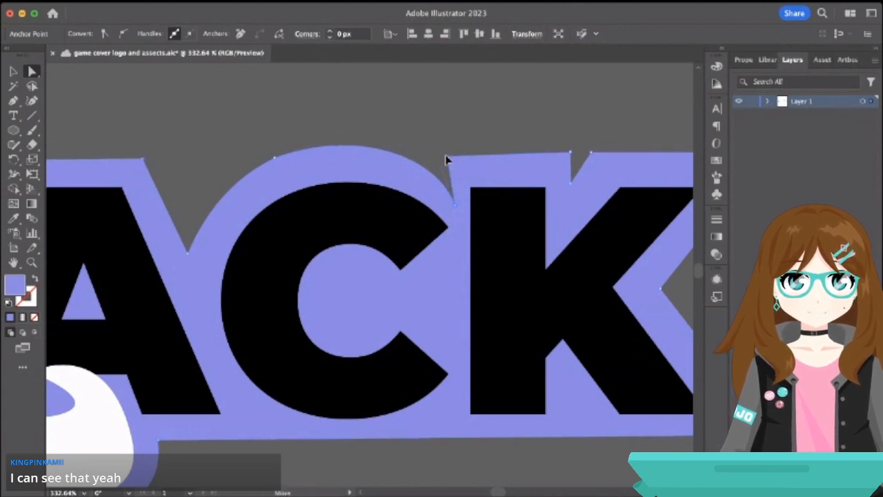
left_click_drag(446, 160, 456, 162)
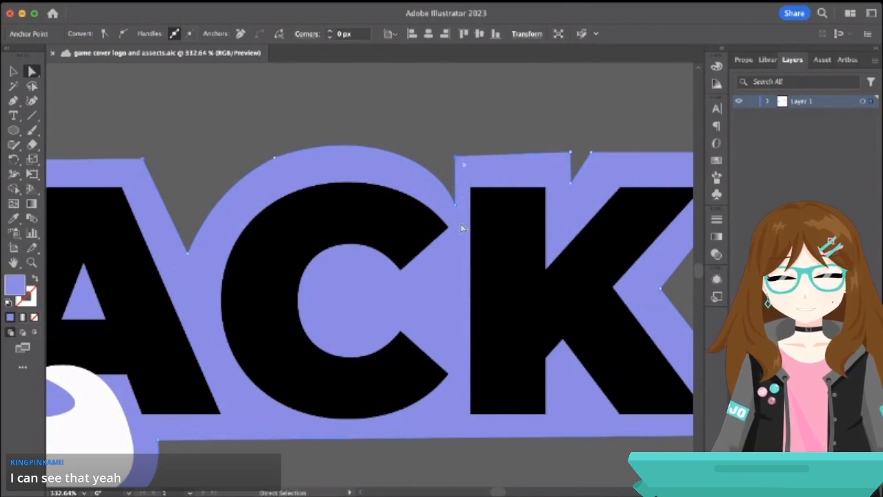
Raise the bottom point of the notch between the C and the K, and readjust the arc's handle to follow the C.
left_click(456, 202)
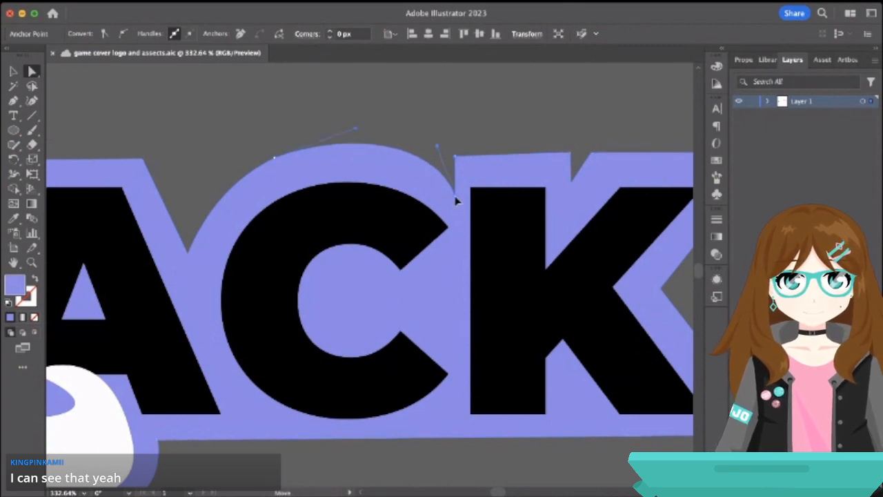
left_click_drag(455, 202, 454, 184)
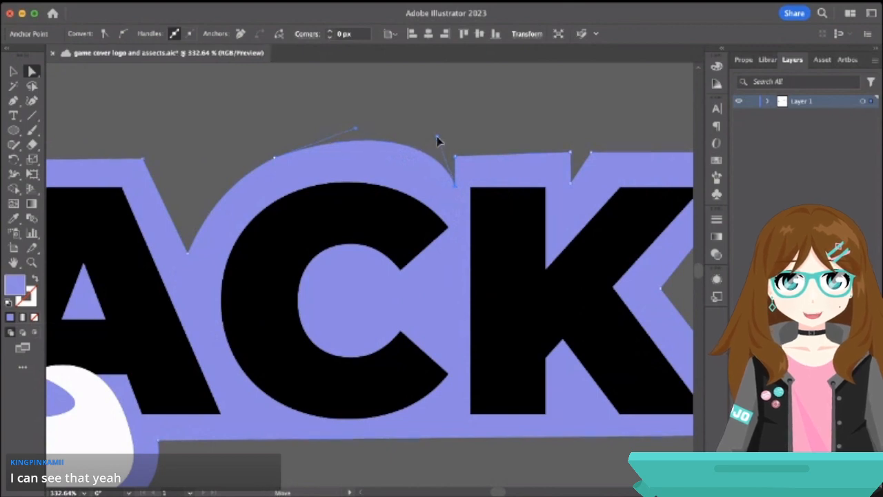
left_click_drag(436, 136, 455, 162)
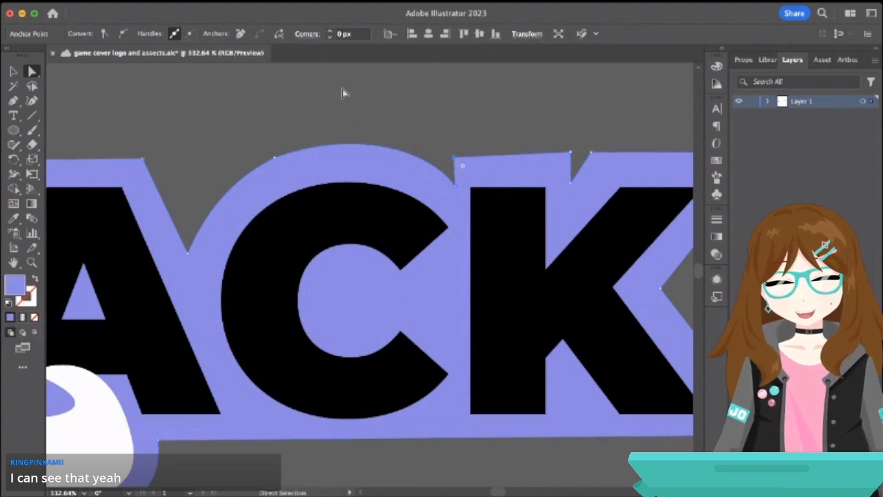
Show the rulers and place a horizontal guide level with the backing shape's upper edge above the L and the A.
key("super+r")
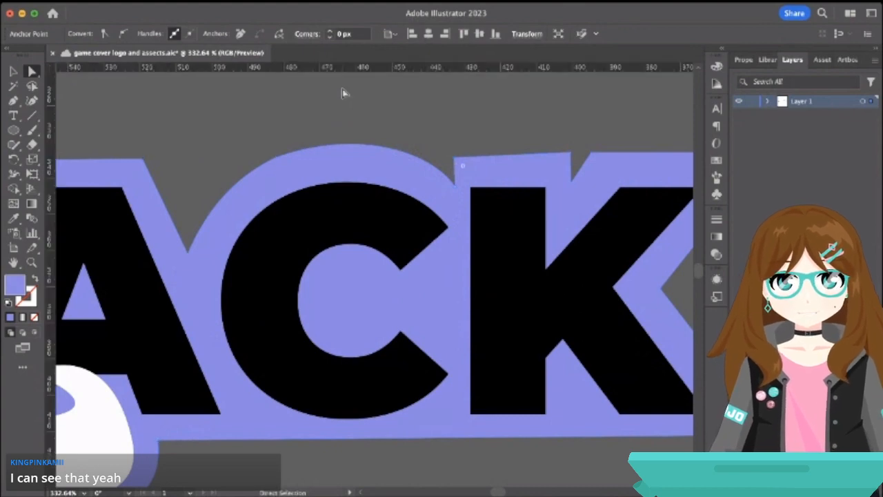
left_click(369, 163)
scroll(369, 163, "left", 10)
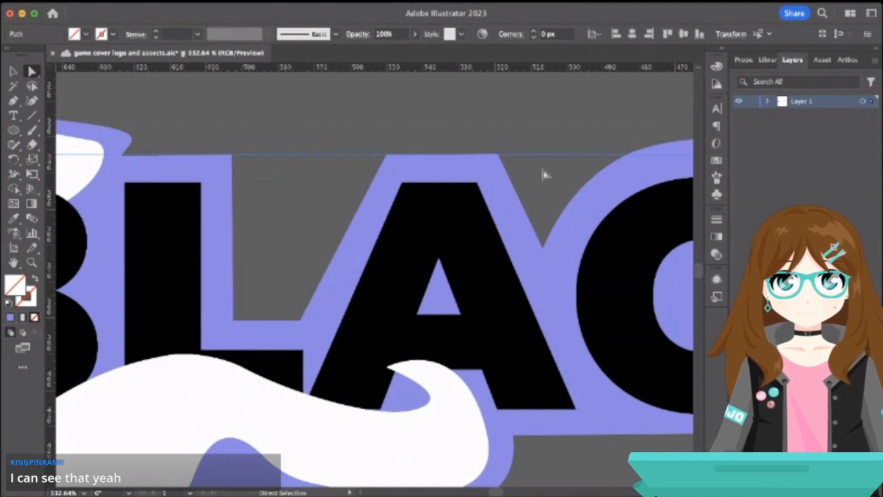
scroll(545, 175, "right", 10)
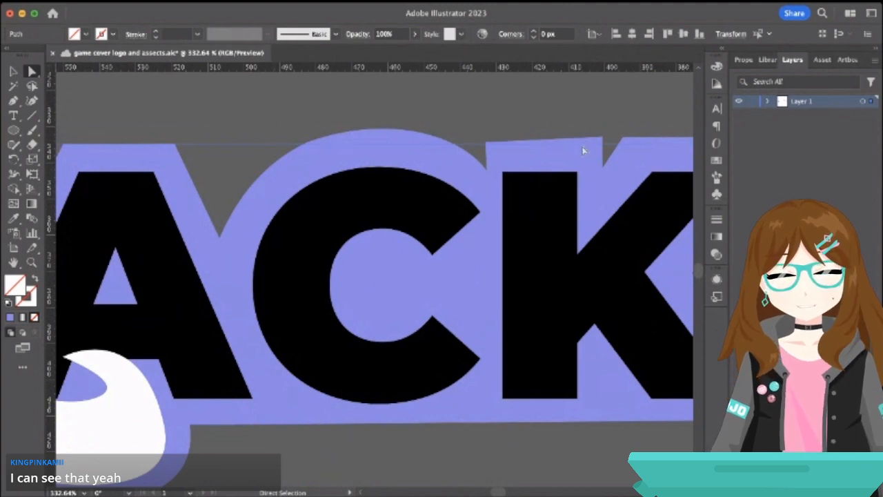
Select the backing shape and move its two upper corners above the K's vertical stem onto the horizontal guide.
left_click(13, 71)
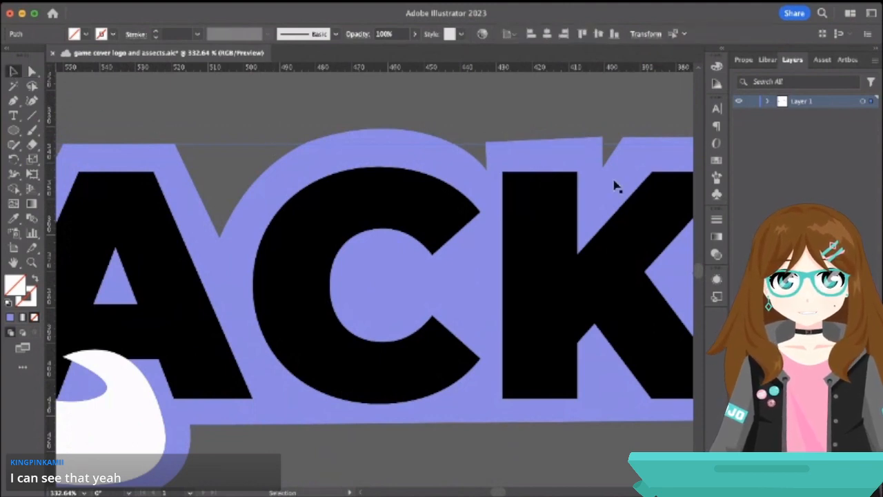
left_click(590, 154)
key("a")
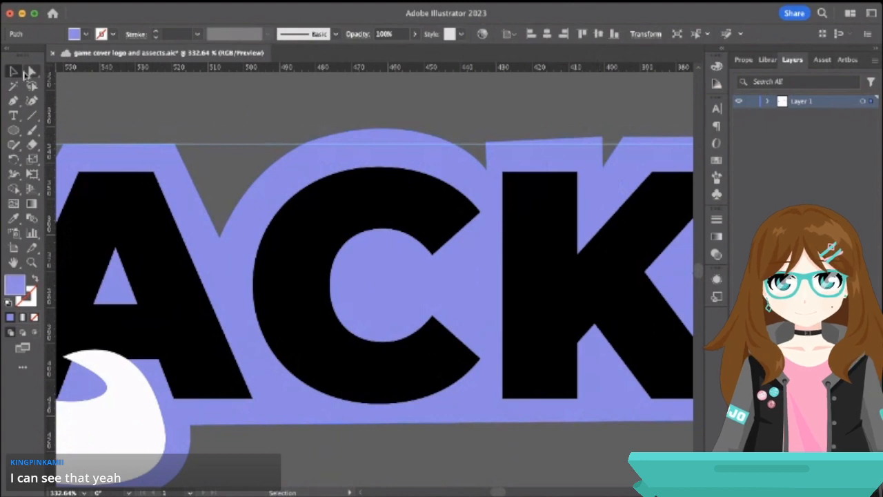
left_click(603, 141)
scroll(603, 140, "up", 4)
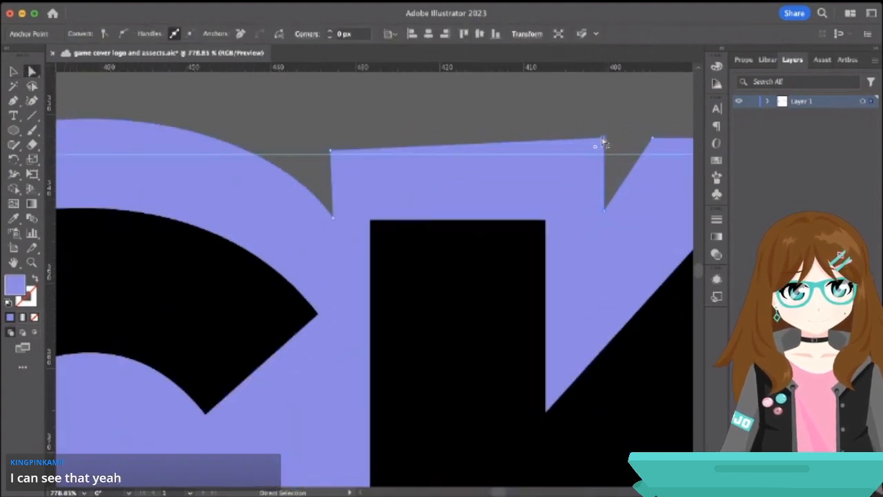
left_click_drag(603, 141, 603, 154)
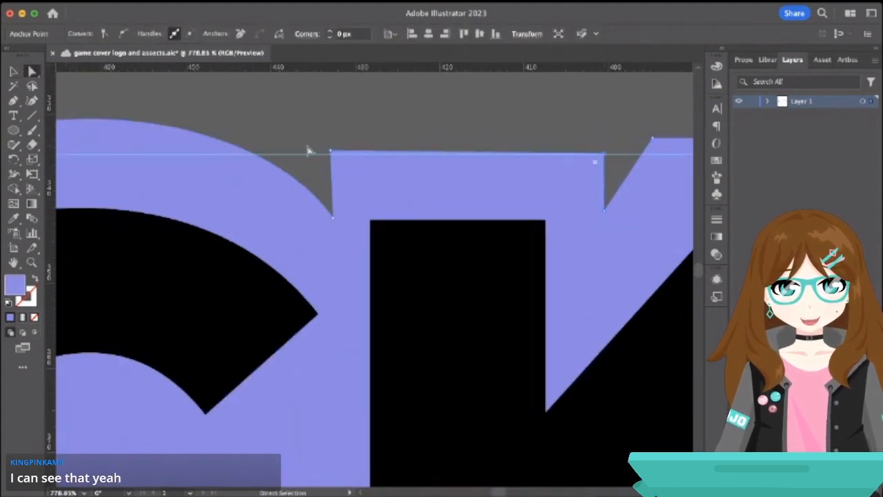
left_click_drag(330, 152, 334, 155)
Move the backing shape's two upper corners above the K's diagonal arm onto the horizontal guide.
scroll(626, 173, "right", 5)
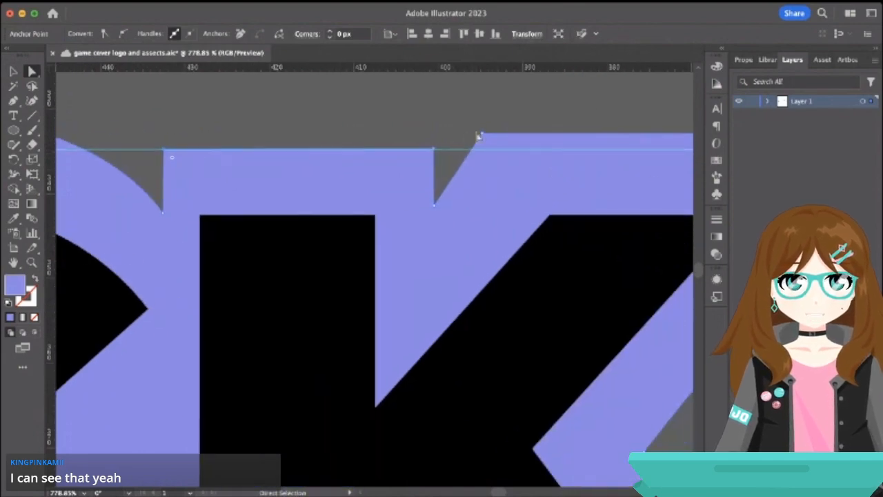
left_click_drag(482, 138, 477, 150)
scroll(474, 149, "right", 7)
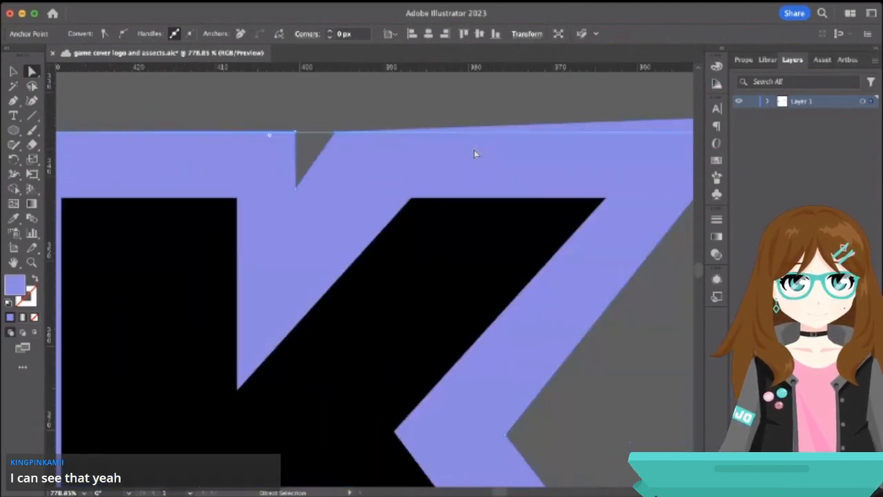
left_click_drag(654, 124, 641, 140)
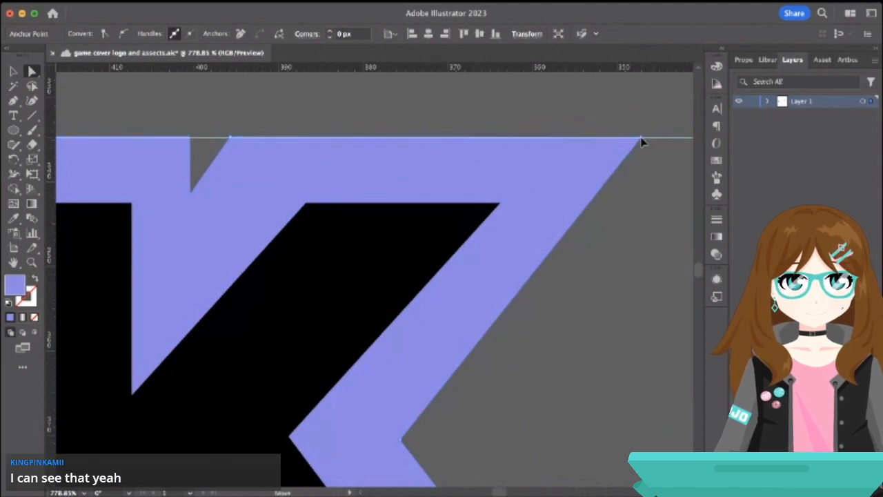
left_click(619, 276)
Lower the curve handle of the backing shape's arc above the C to flatten the arc slightly.
scroll(619, 276, "down", 5)
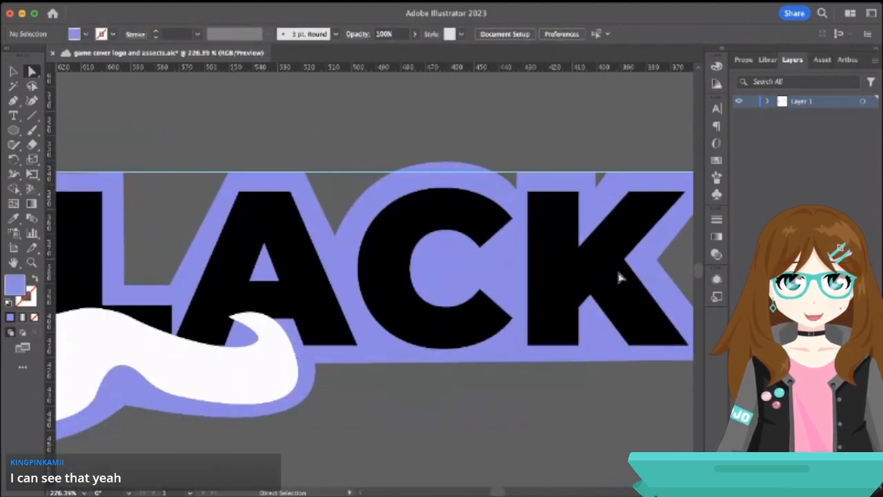
scroll(619, 276, "left", 2)
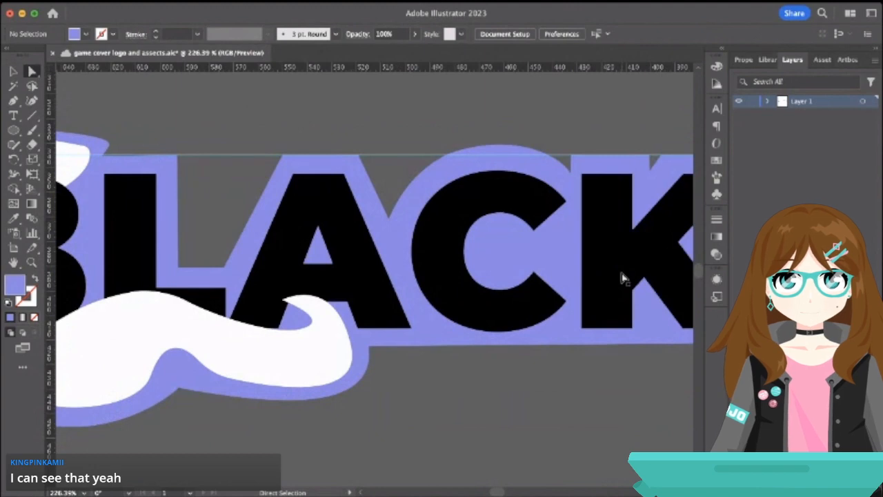
left_click(520, 149)
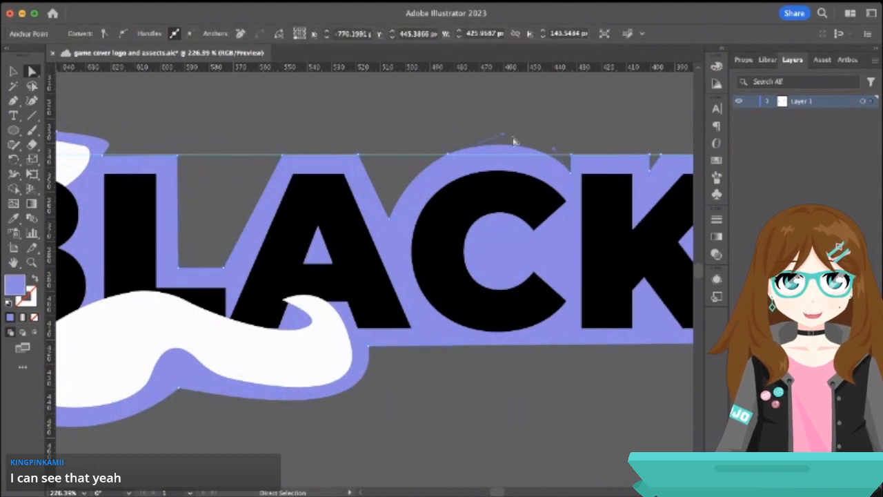
mouse_move(503, 134)
left_mouse_down()
mouse_move(492, 155)
mouse_move(499, 142)
left_mouse_up()
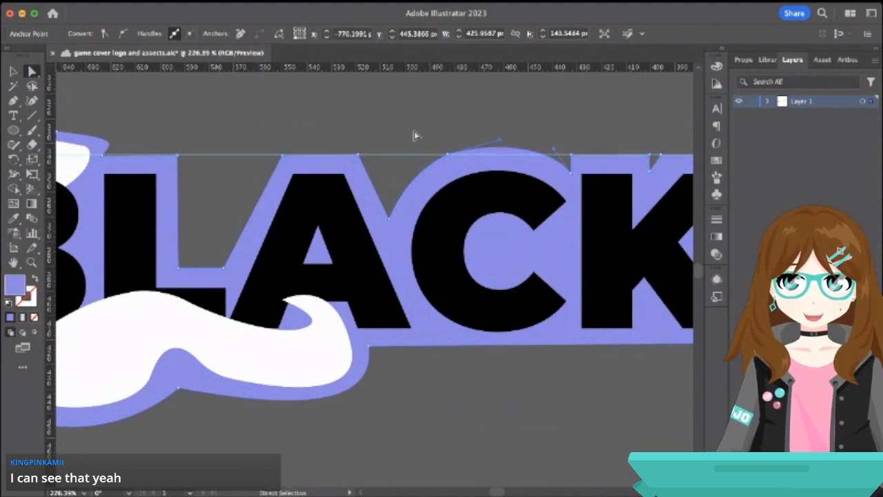
left_click(410, 132)
Place a second horizontal guide level with the backing shape's lower edge beneath the C and the K.
scroll(409, 131, "right", 3)
scroll(409, 131, "down", 1)
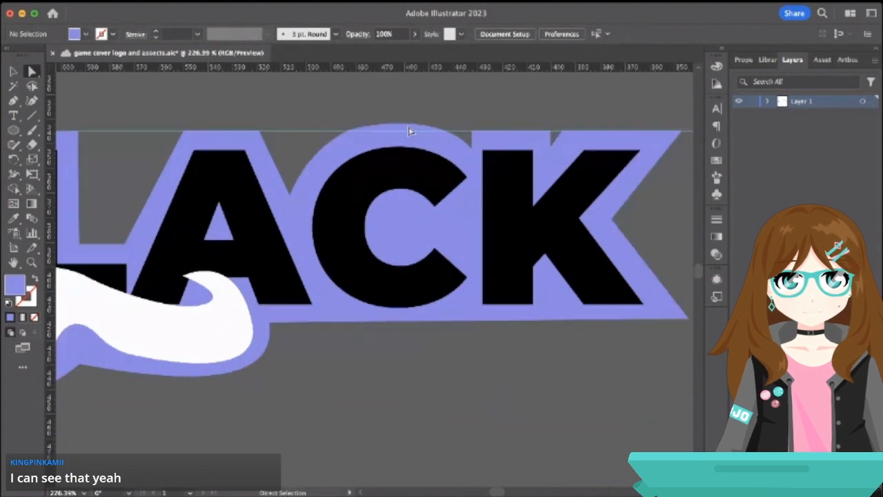
scroll(410, 131, "right", 3)
scroll(409, 131, "down", 1)
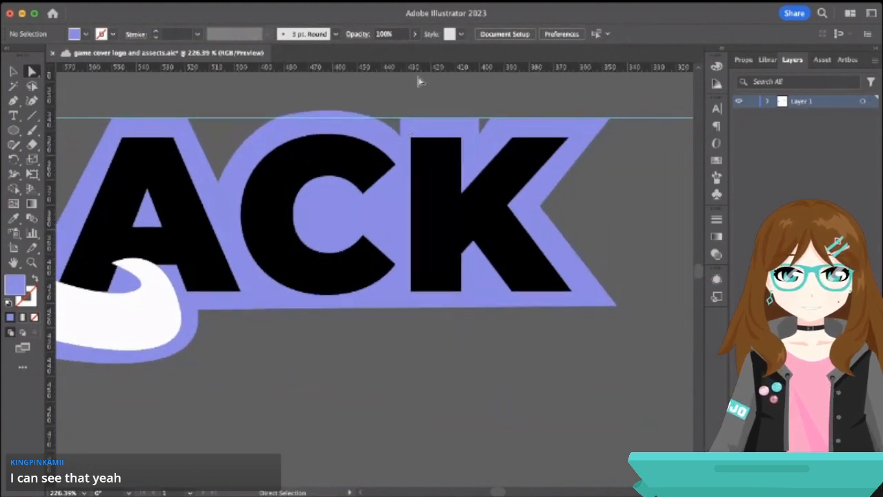
left_click_drag(419, 70, 387, 311)
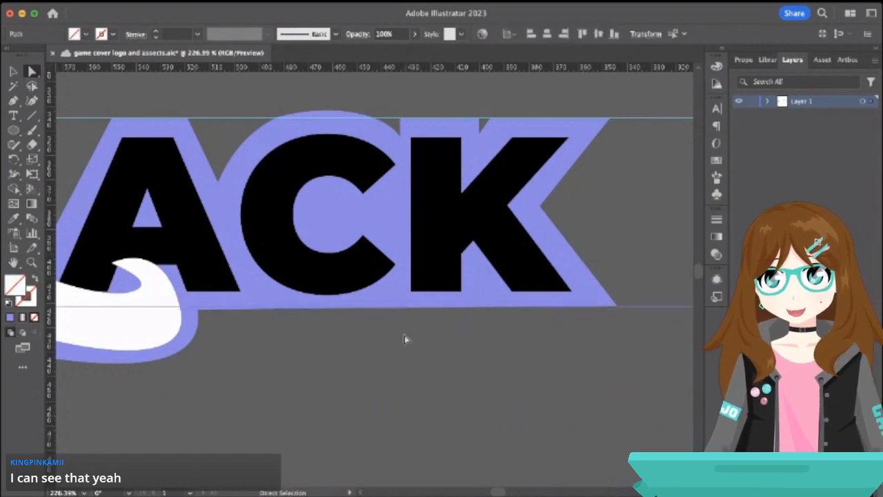
Raise the backing shape's corner between the creature's muzzle and the L onto the upper guide.
scroll(405, 339, "left", 8)
scroll(405, 339, "up", 1)
scroll(210, 163, "up", 5)
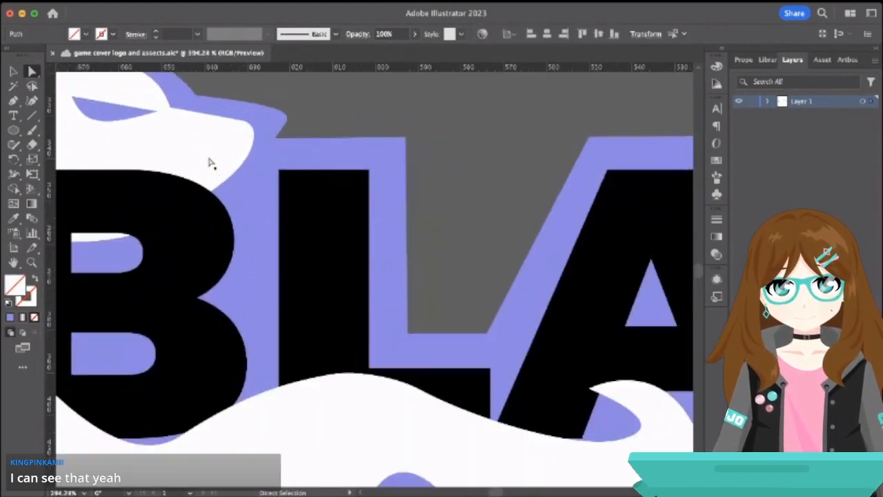
scroll(209, 162, "up", 5)
left_click(357, 155)
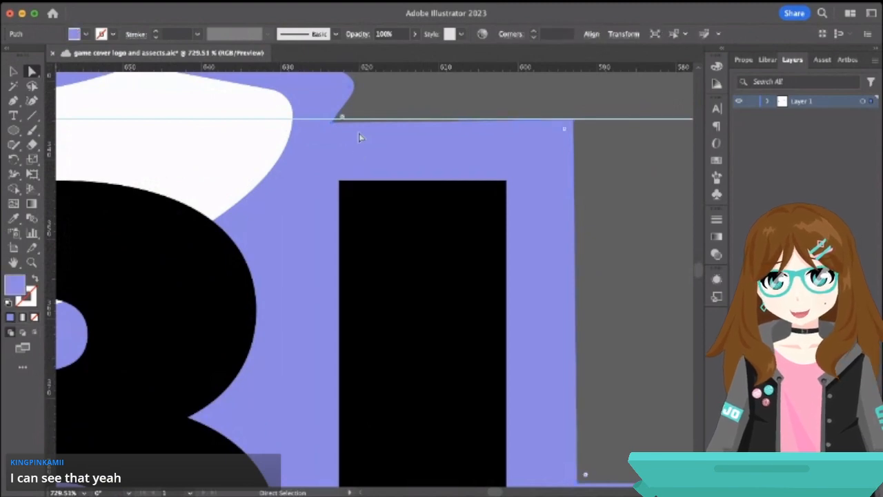
scroll(359, 138, "up", 9)
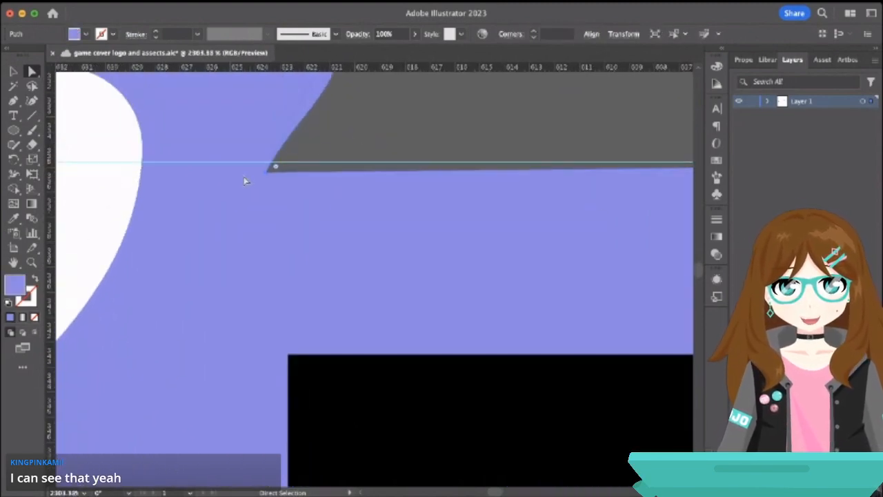
left_click_drag(266, 172, 269, 165)
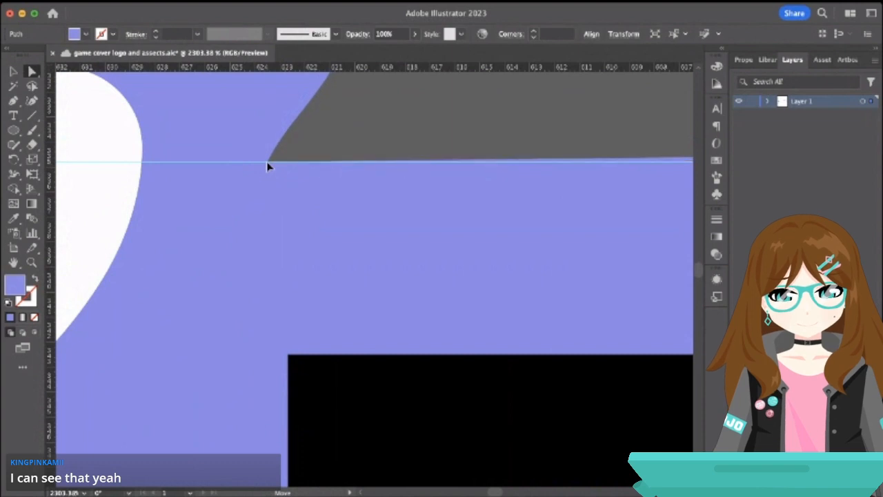
Adjust the backing shape's curve below the tip of the creature's muzzle to smooth its outline.
scroll(269, 166, "up", 5)
left_click_drag(338, 200, 341, 218)
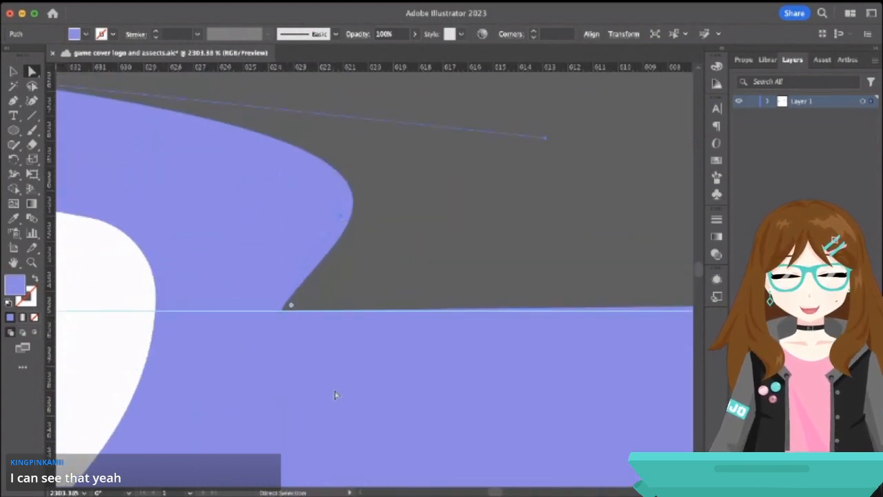
left_click(467, 240)
scroll(467, 240, "down", 15)
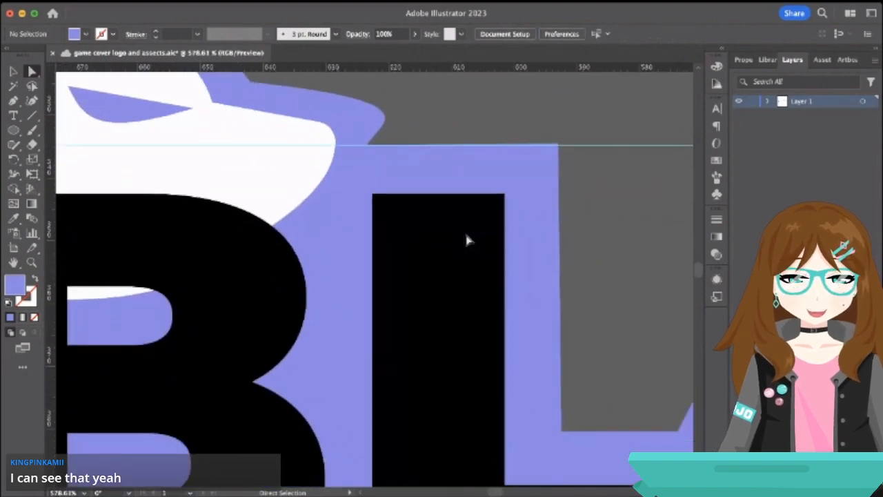
scroll(467, 240, "right", 5)
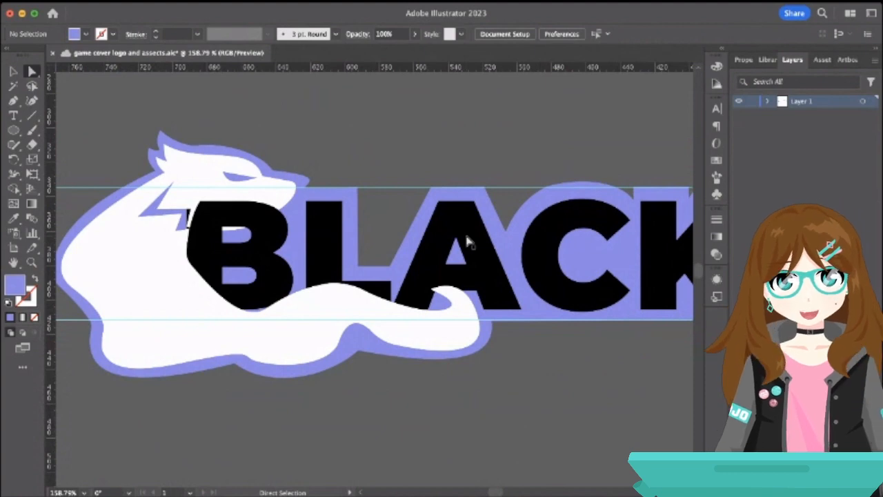
Raise the backing shape's corner where the tail outline meets the lower edge under the A onto the lower guide.
left_click(502, 329)
scroll(494, 326, "up", 5)
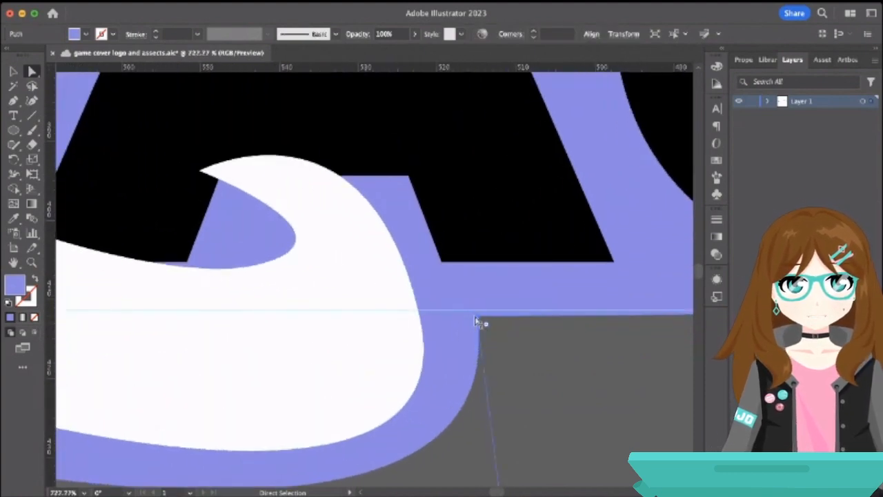
left_click_drag(474, 320, 477, 315)
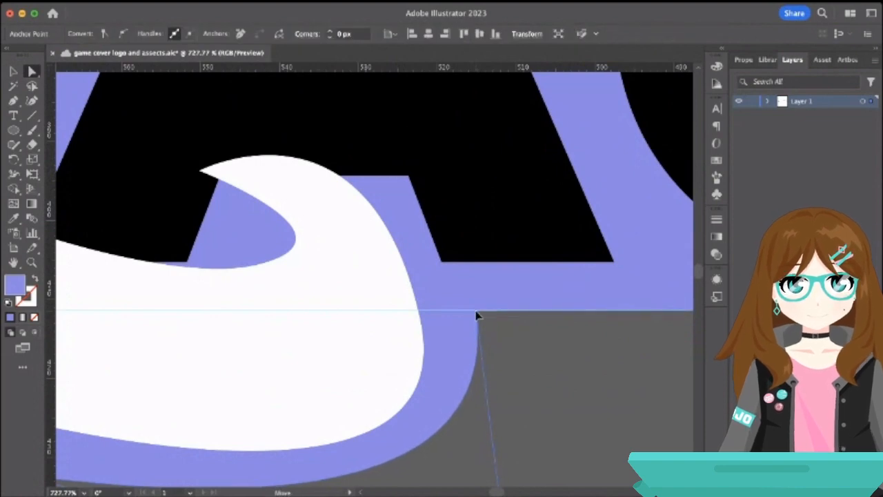
left_click(565, 373)
Move the backing shape's outer lower corner beside the K's leg down onto the lower guide.
scroll(569, 376, "down", 3)
scroll(569, 377, "right", 5)
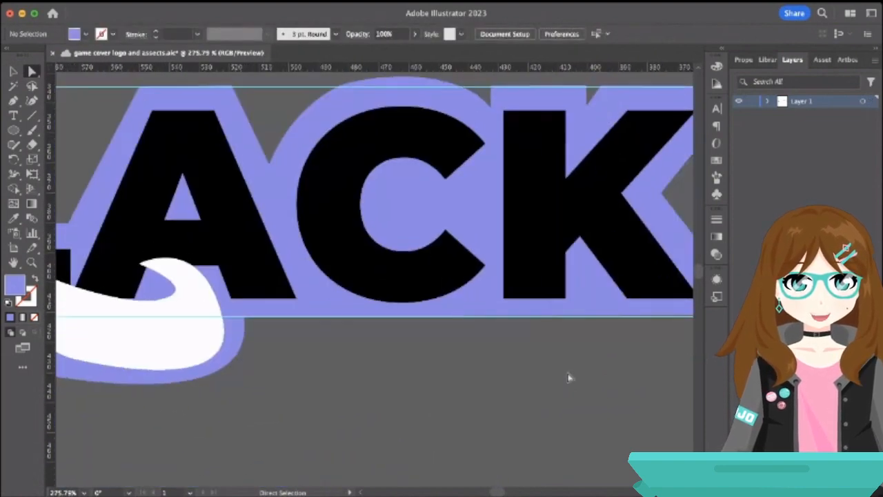
scroll(569, 376, "right", 3)
left_click(590, 318)
left_click(588, 321)
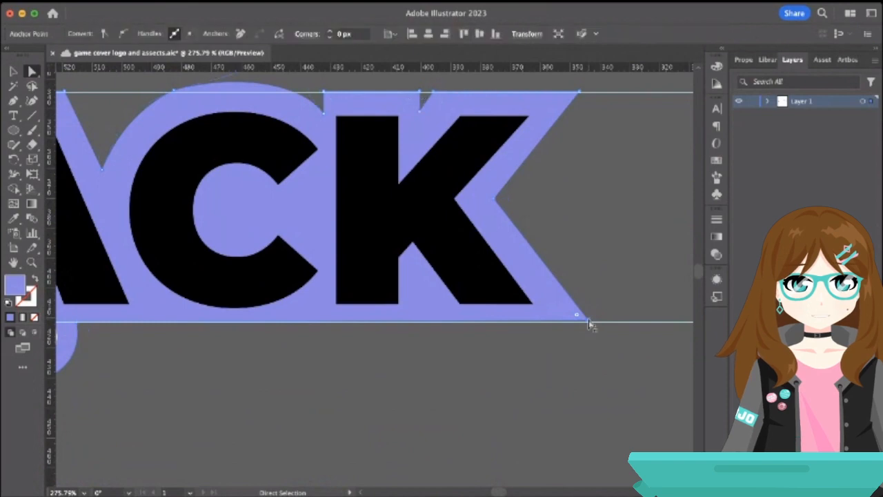
left_click_drag(589, 320, 589, 323)
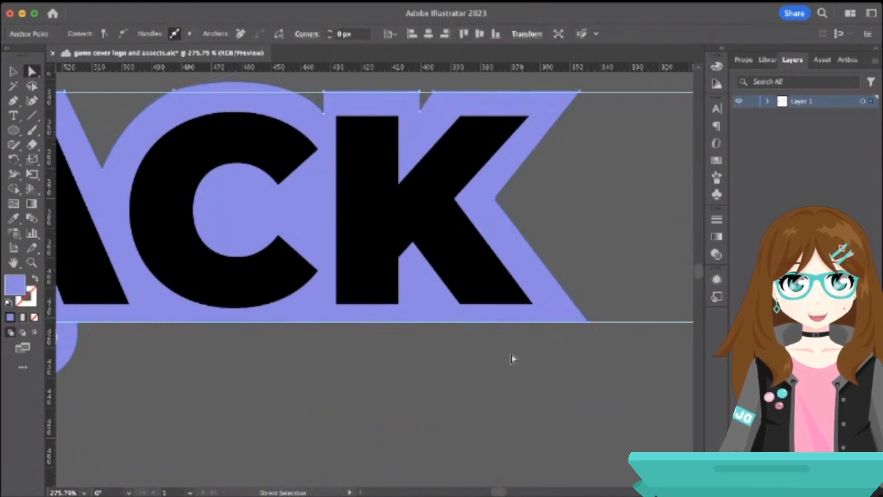
left_click(511, 355)
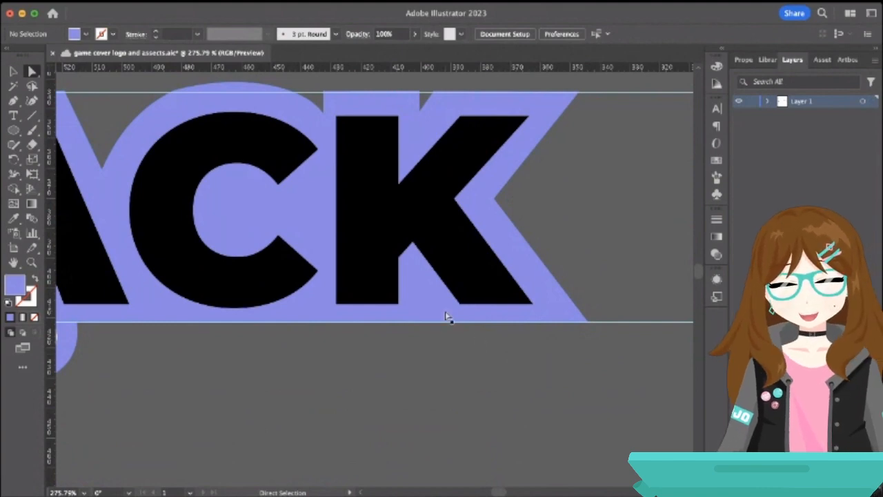
left_click(428, 322)
left_click(14, 101)
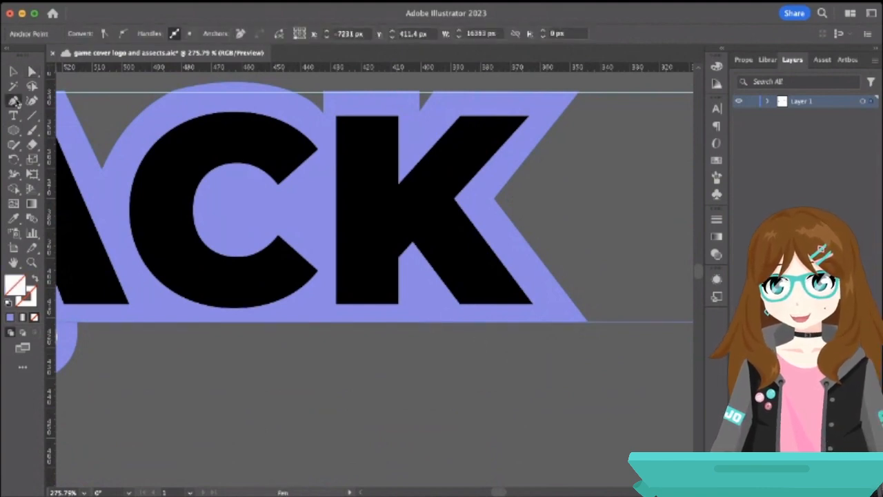
scroll(423, 311, "up", 3)
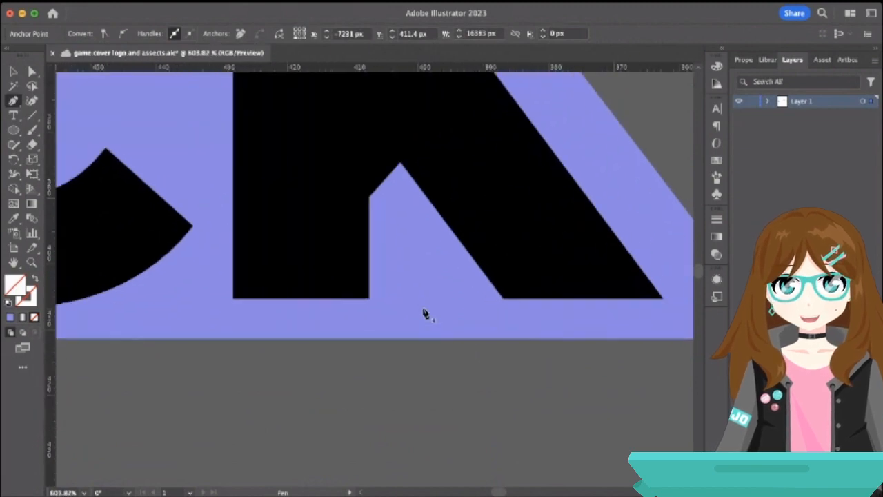
left_click(405, 341)
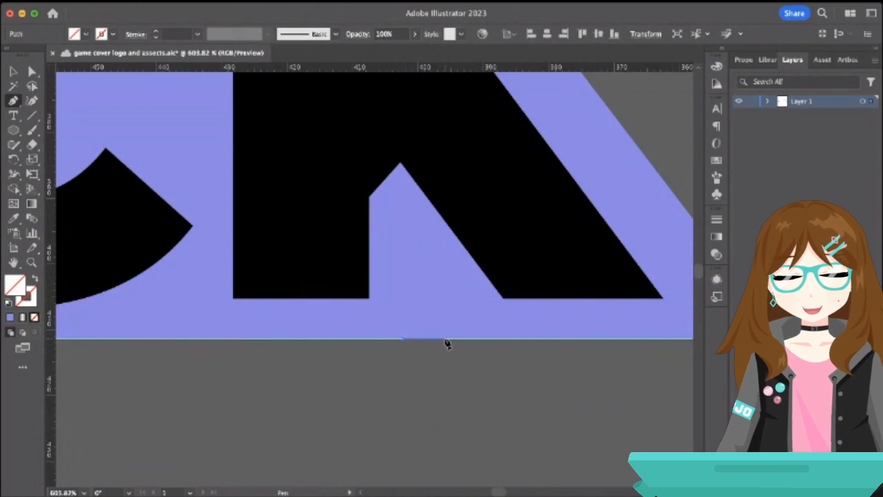
key("Escape")
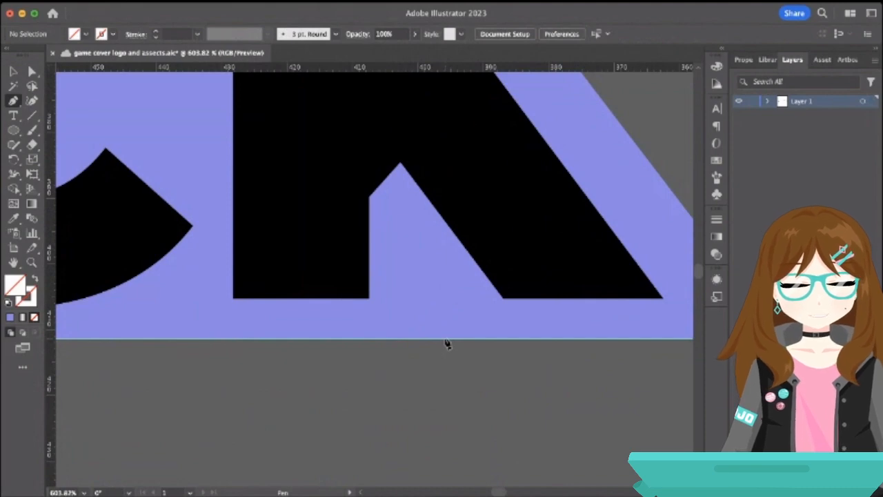
Select the backing shape and move the lower horizontal guide down, clear of the shape's lower edge.
key("a")
left_click(436, 272)
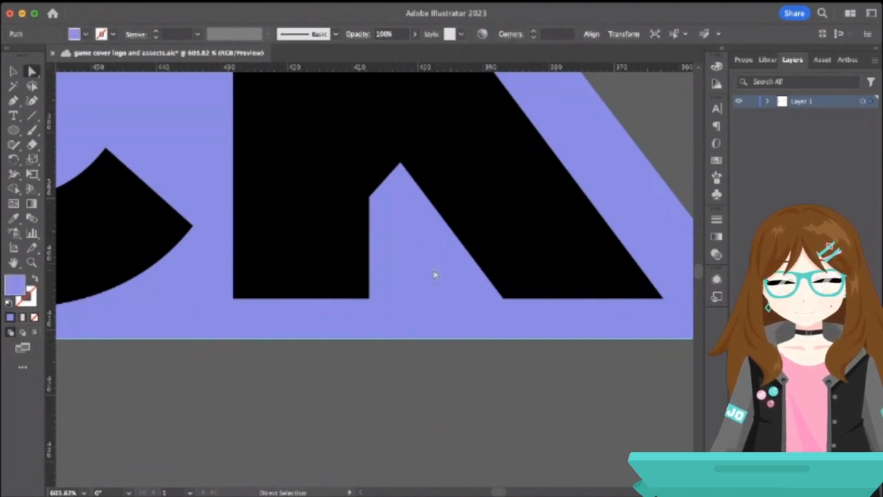
key("v")
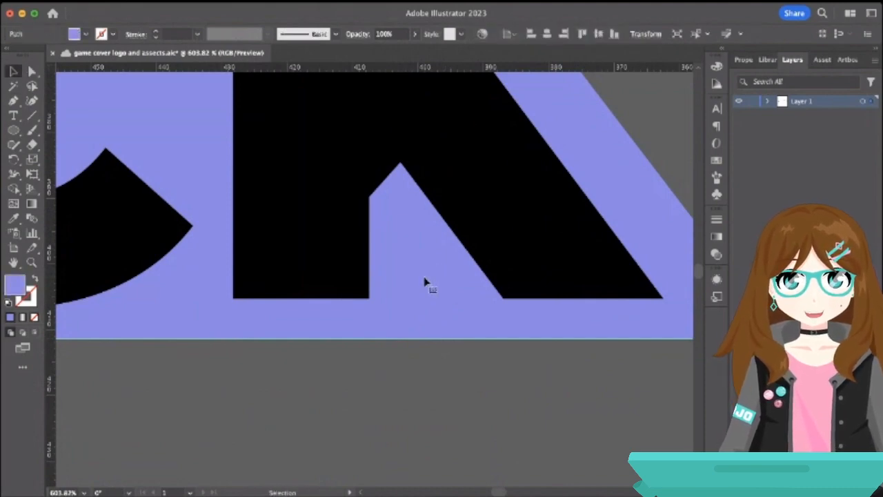
key("p")
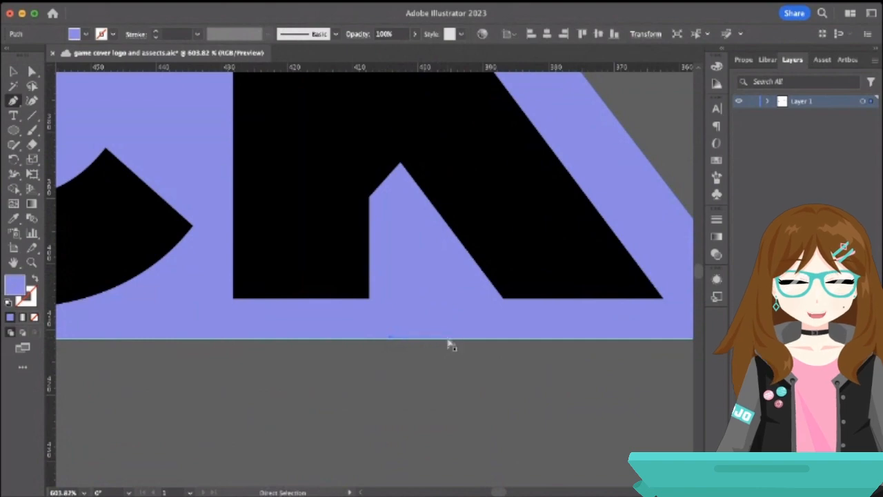
left_click(14, 71)
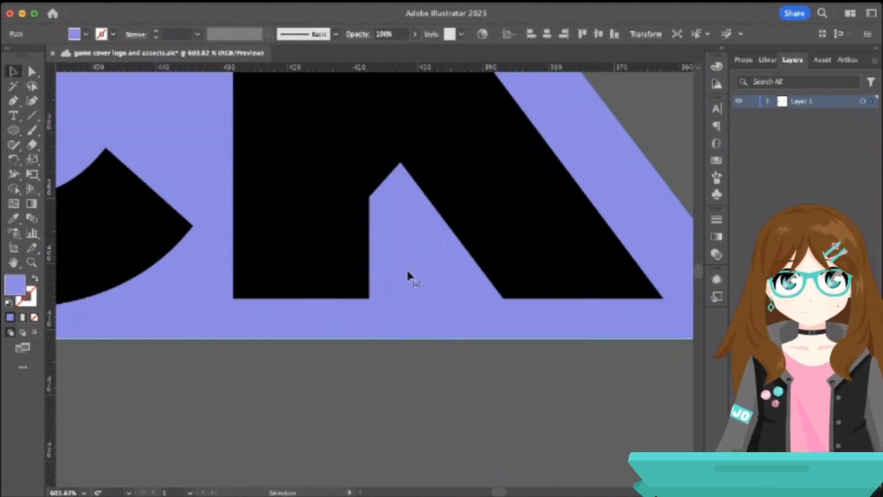
scroll(407, 370, "down", 5)
left_click_drag(550, 359, 550, 380)
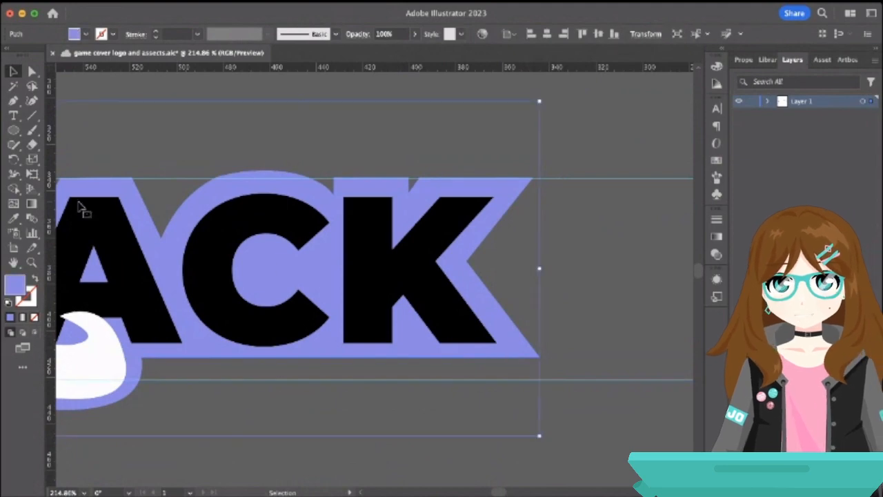
Add two anchor points to the backing shape's lower edge beneath the gap between the K's stem and leg.
left_click(13, 100)
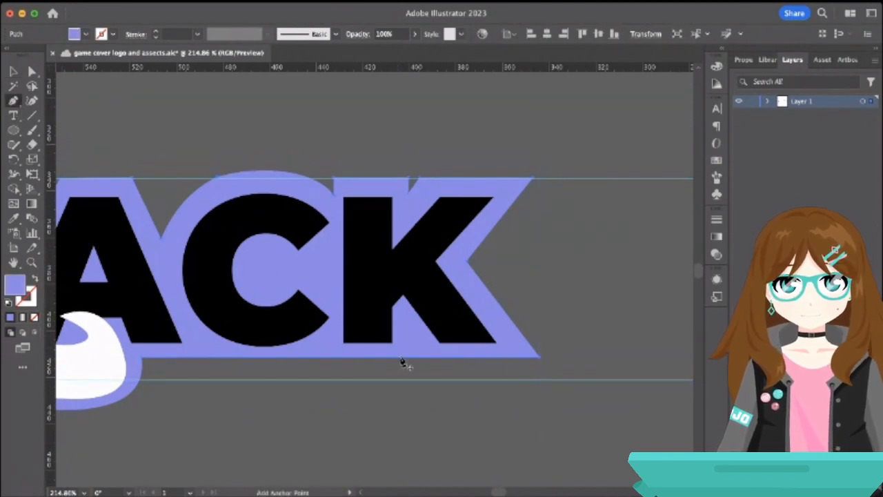
left_click(399, 357)
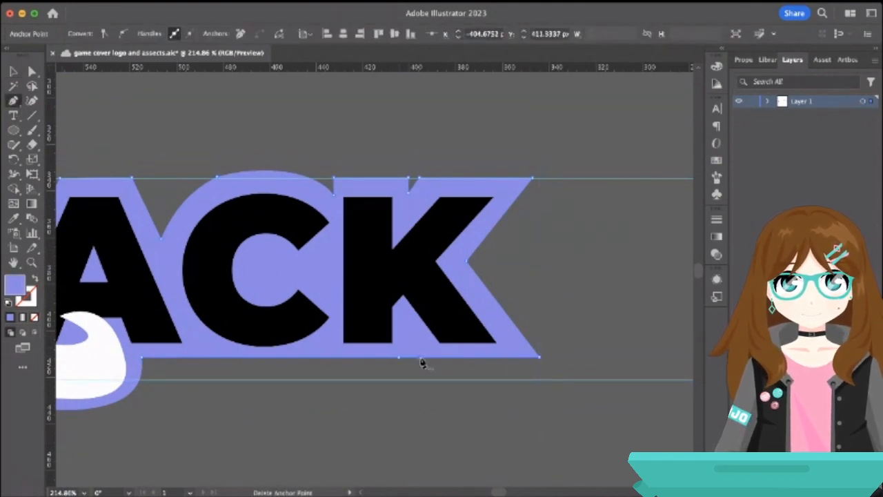
key("a")
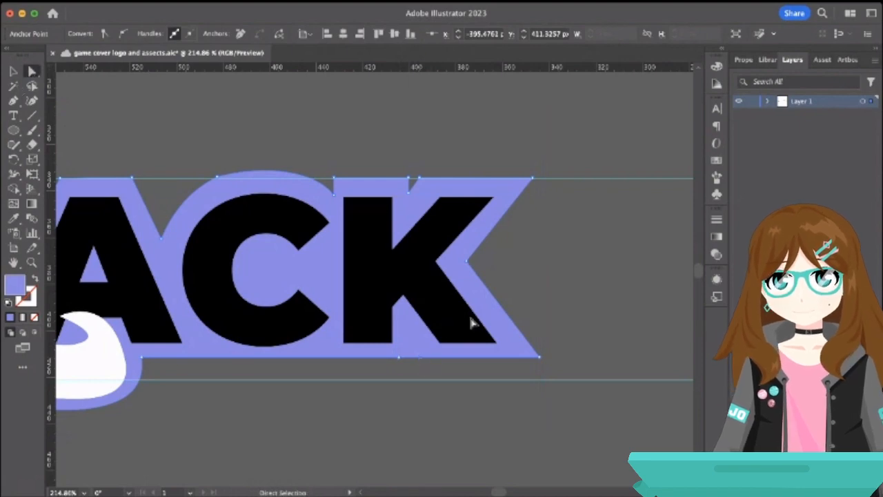
Add another anchor point to the backing shape's lower edge under the K and raise the middle point into a pointed notch.
left_click(401, 360)
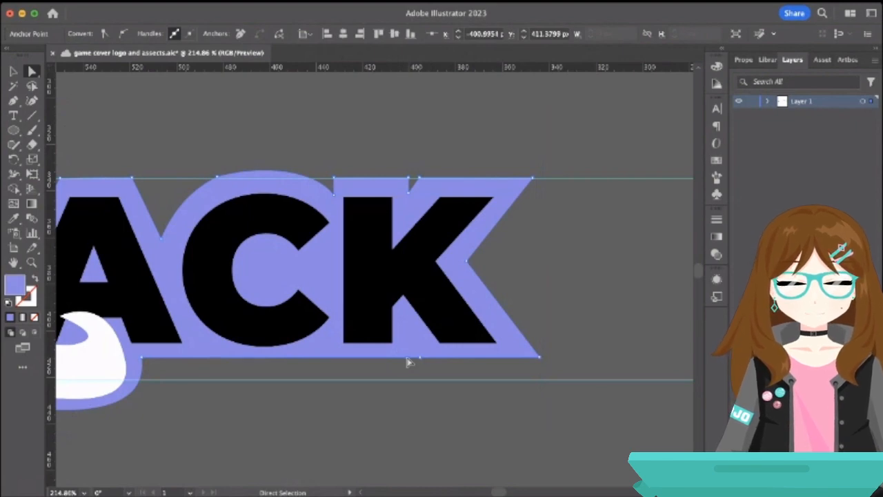
key("p")
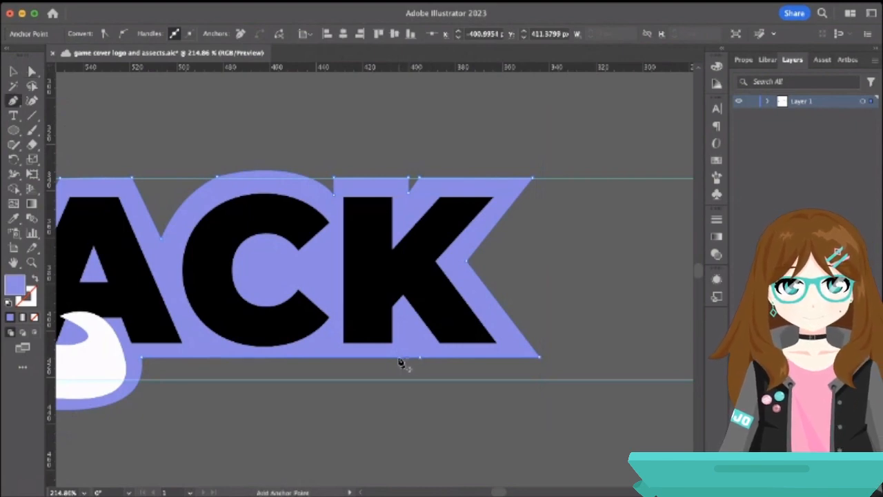
left_click(399, 358)
left_click(33, 71)
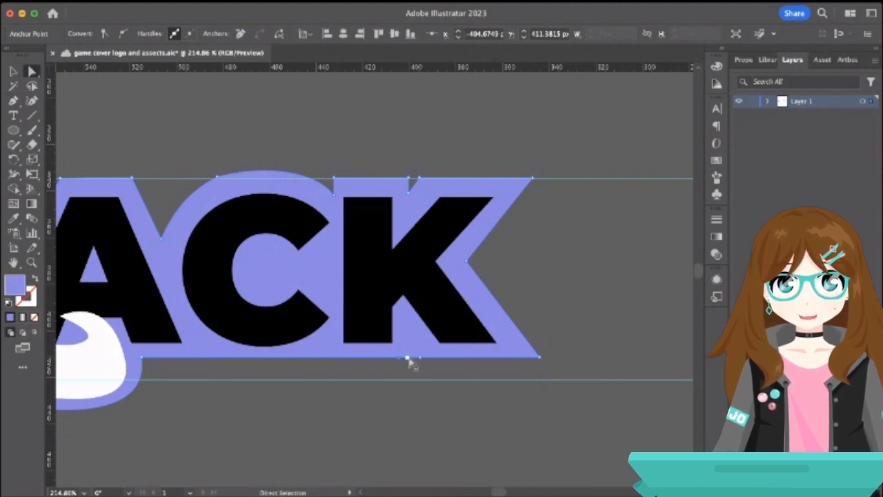
left_click_drag(408, 358, 408, 340)
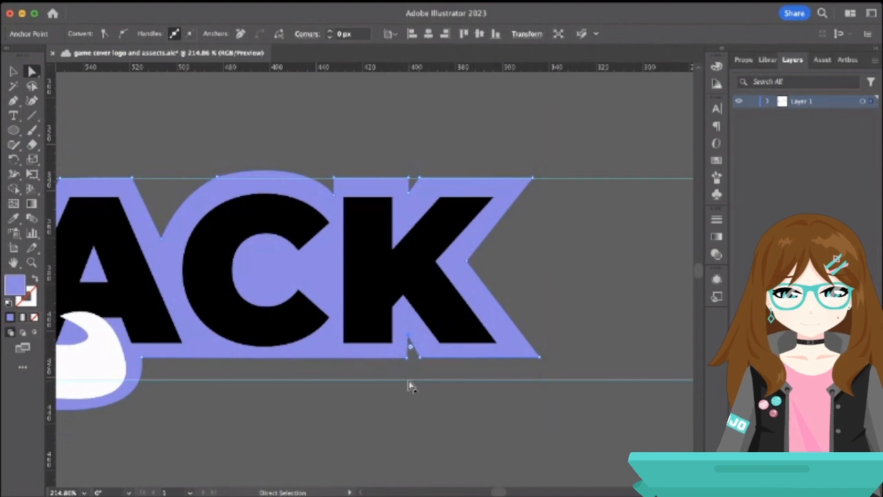
Move the lower guide back up to the backing shape's lower edge and raise the notch's stem-side corner onto it.
left_click_drag(409, 383, 410, 358)
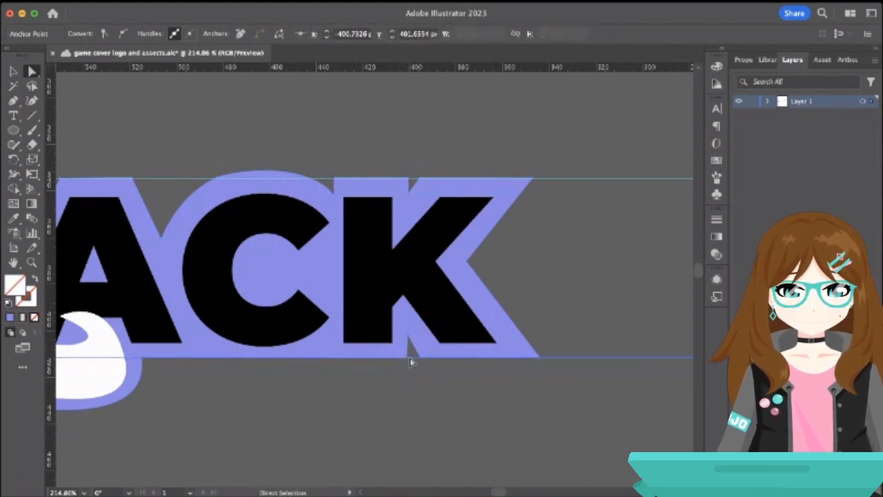
scroll(406, 379, "up", 10)
left_click(415, 262)
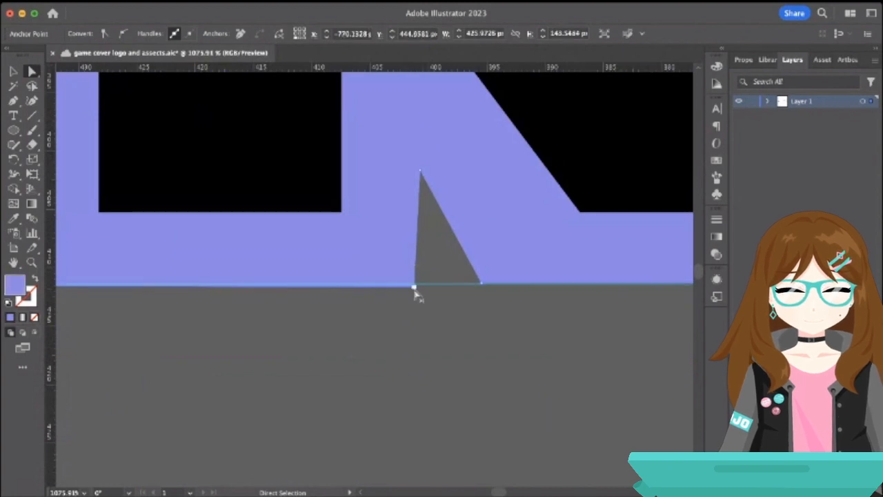
left_click(414, 287)
left_click_drag(414, 287, 415, 284)
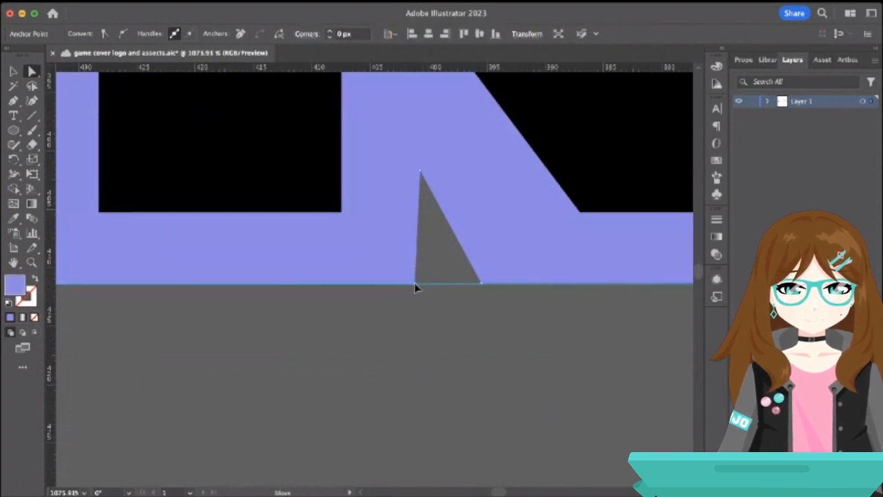
Shift the peak of the K's notch sideways to sit vertically above its stem-side corner.
scroll(416, 288, "up", 6)
scroll(416, 290, "up", 10)
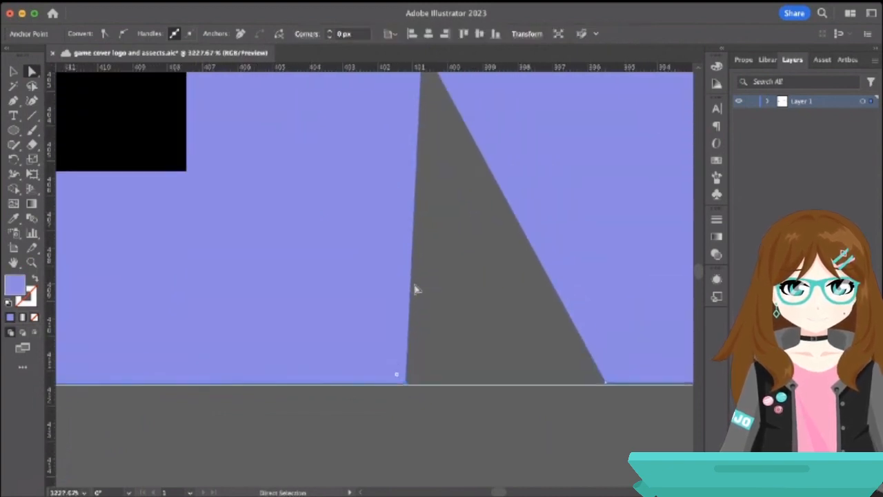
left_click_drag(416, 210, 403, 214)
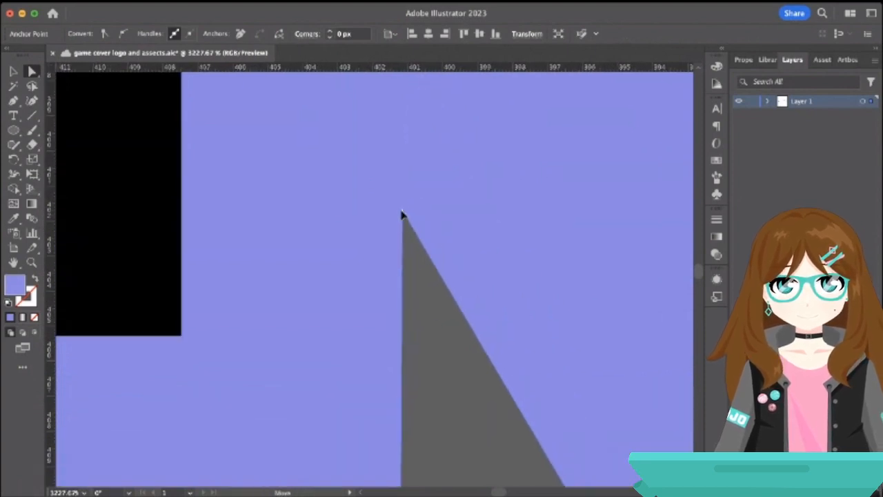
scroll(404, 217, "down", 8)
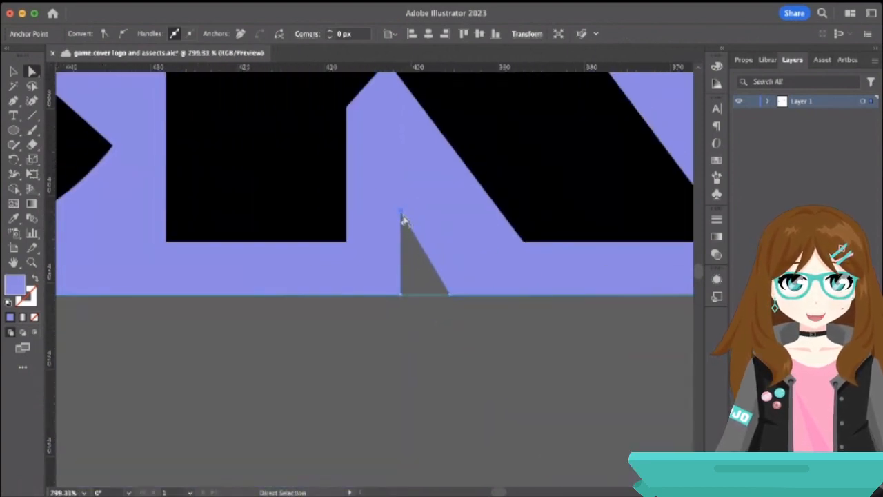
Widen the K's notch by moving its leg-side corner outward along the guide until its slanted edge parallels the K's leg.
left_click(450, 295)
left_click(449, 295)
left_click_drag(450, 296, 461, 296)
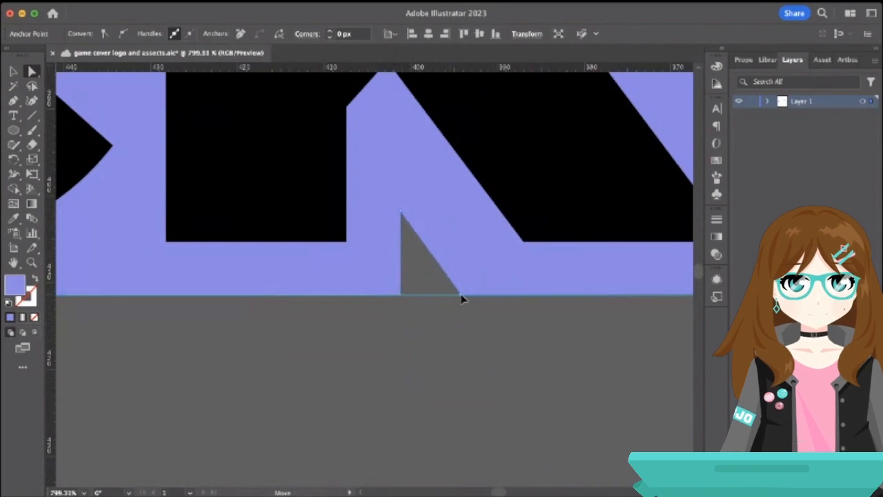
left_click(428, 328)
scroll(428, 328, "down", 8)
scroll(428, 333, "down", 1)
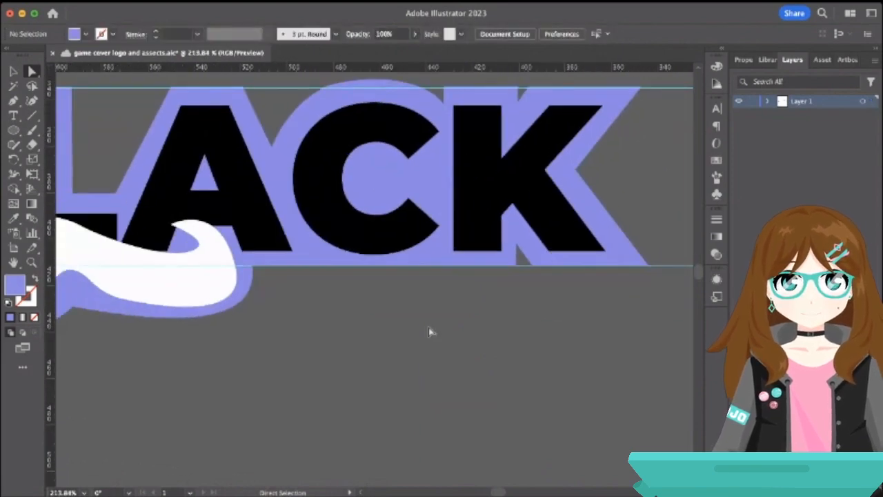
Select the backing shape and move the lower horizontal guide well below its lower edge.
scroll(428, 335, "down", 4)
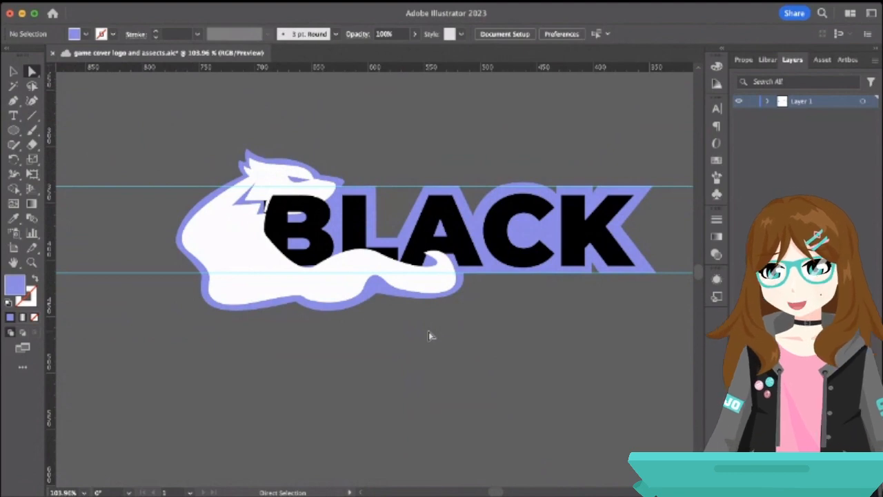
scroll(507, 276, "up", 5)
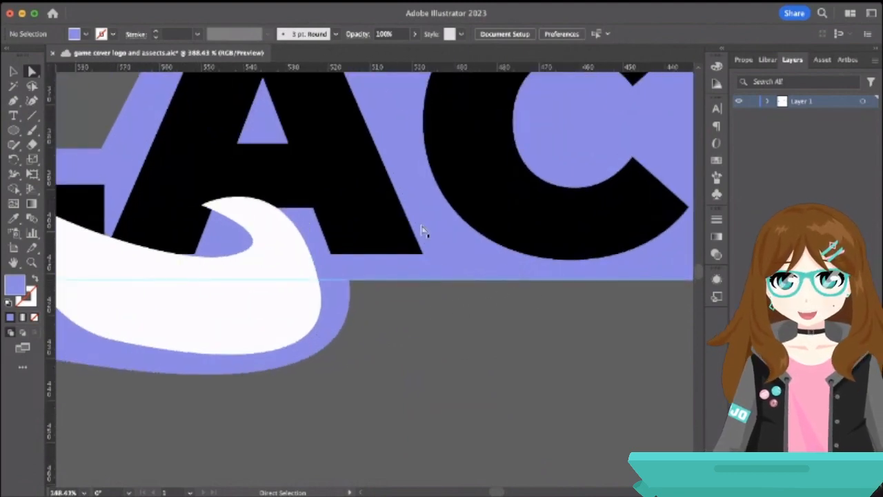
scroll(456, 291, "down", 4)
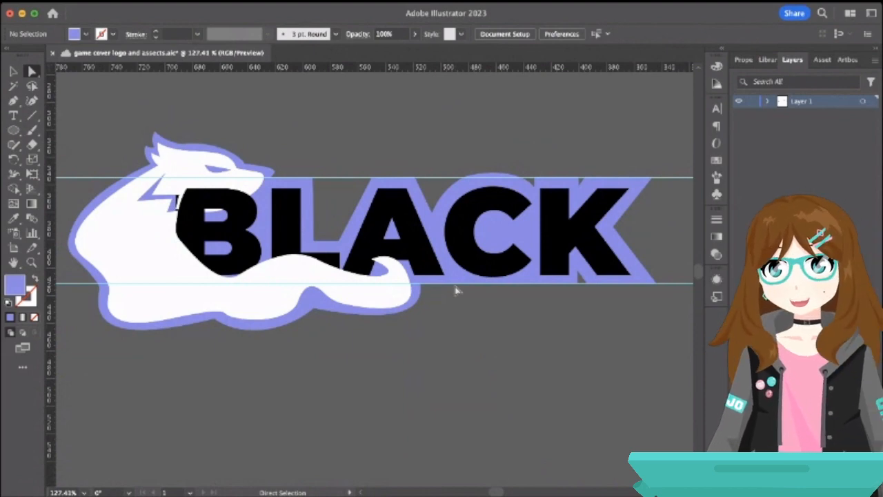
left_click(442, 254)
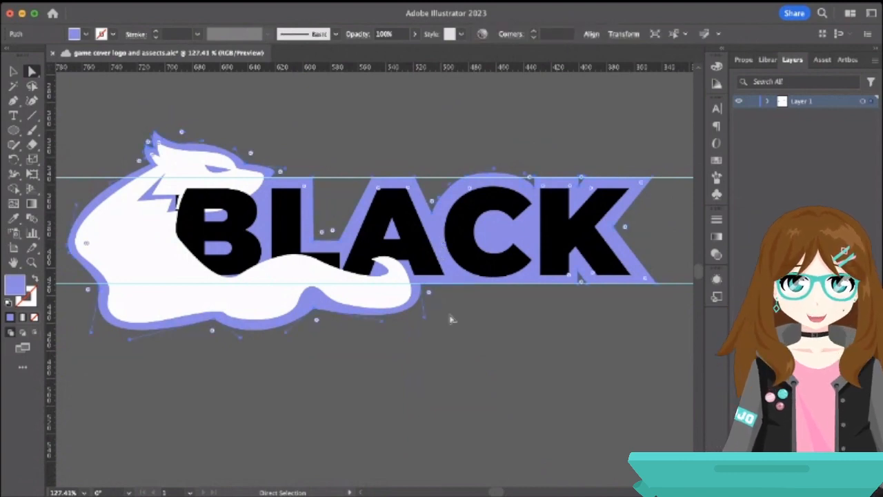
scroll(449, 316, "up", 3)
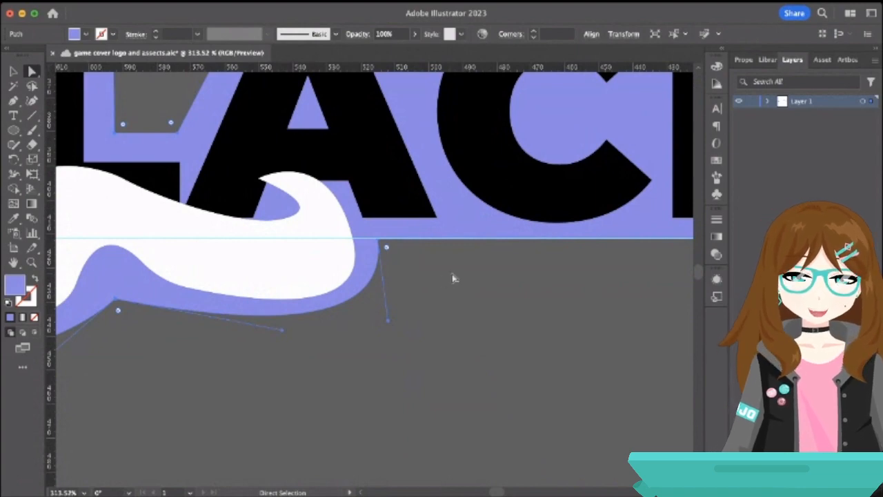
left_click(13, 101)
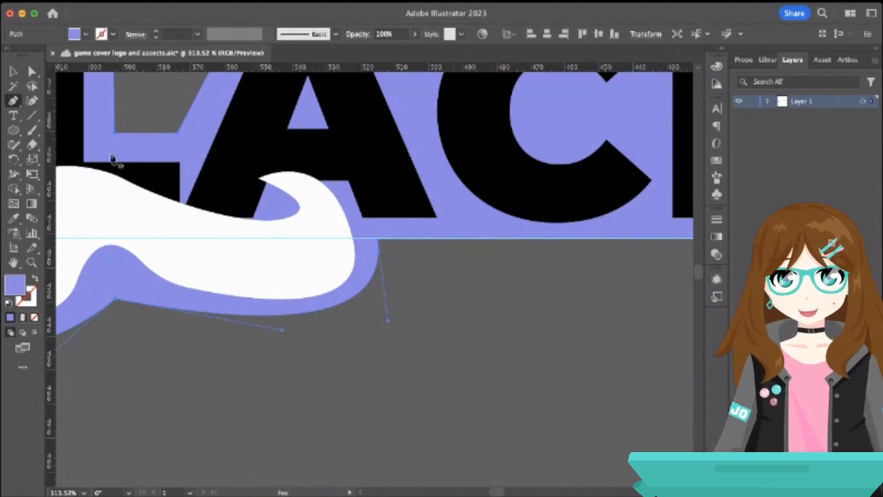
left_click(13, 71)
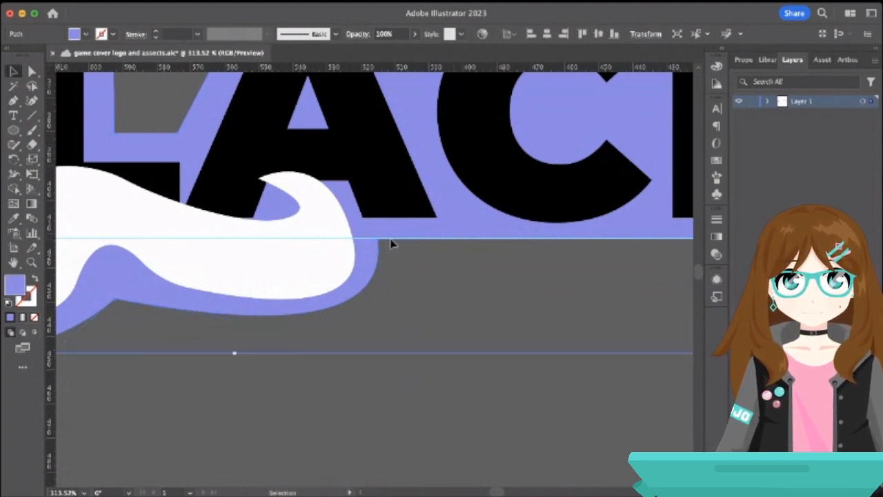
left_click_drag(391, 241, 390, 329)
key("super+z")
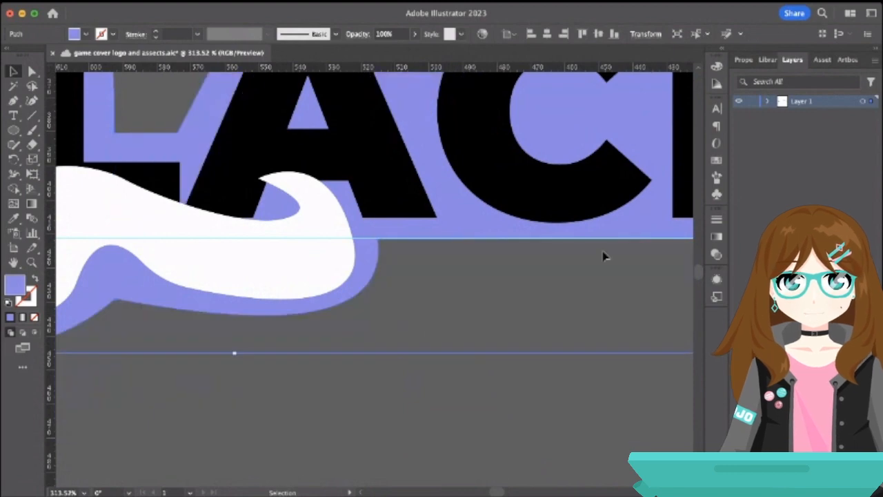
scroll(605, 255, "right", 8)
left_click(685, 240)
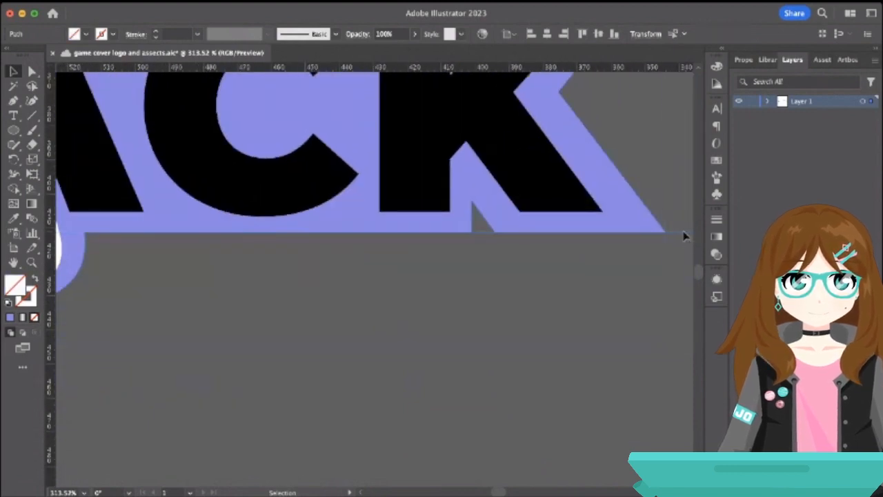
left_click_drag(685, 234, 692, 354)
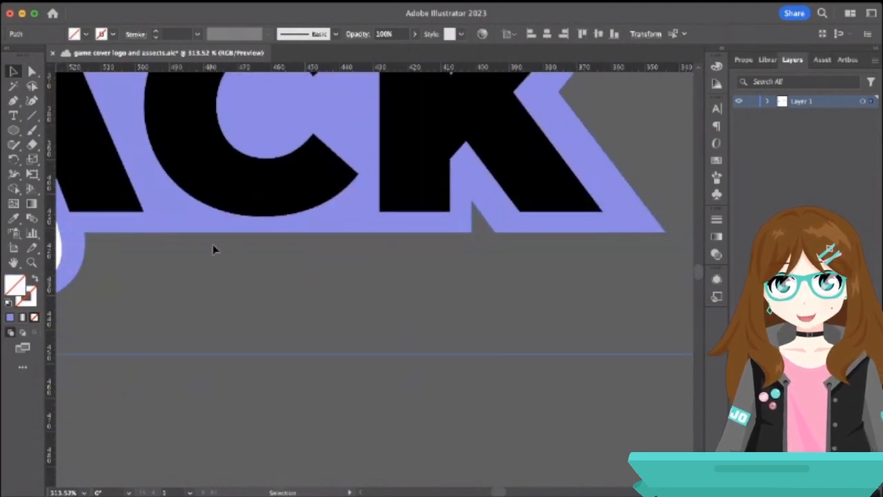
Add three anchor points to the backing shape's lower edge beneath the gap between the A and the C.
left_click(13, 100)
scroll(197, 216, "up", 3)
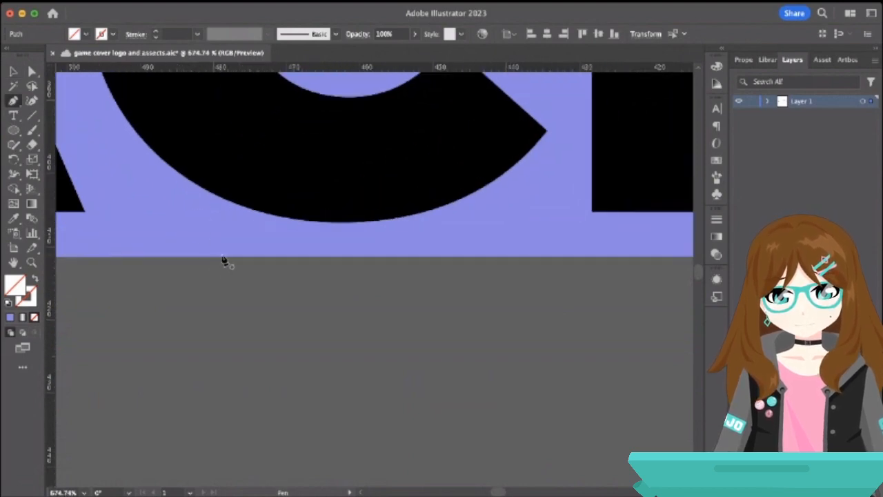
left_click(222, 259)
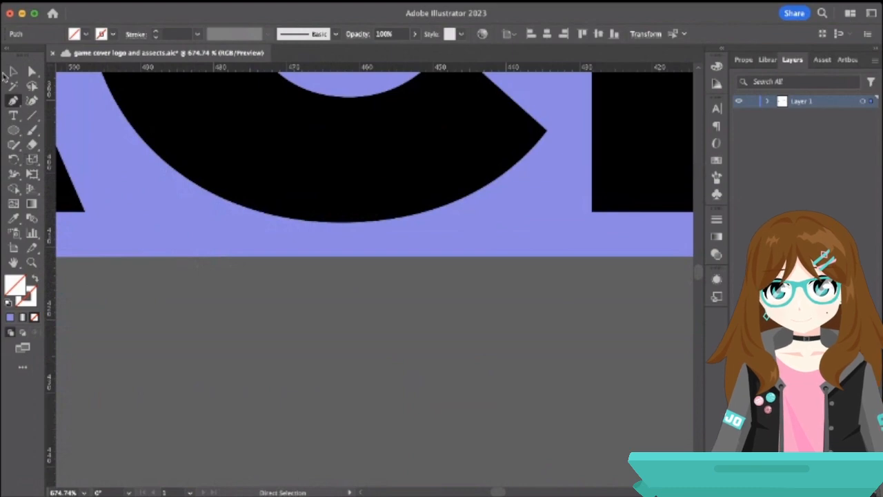
key("v")
left_click(78, 132)
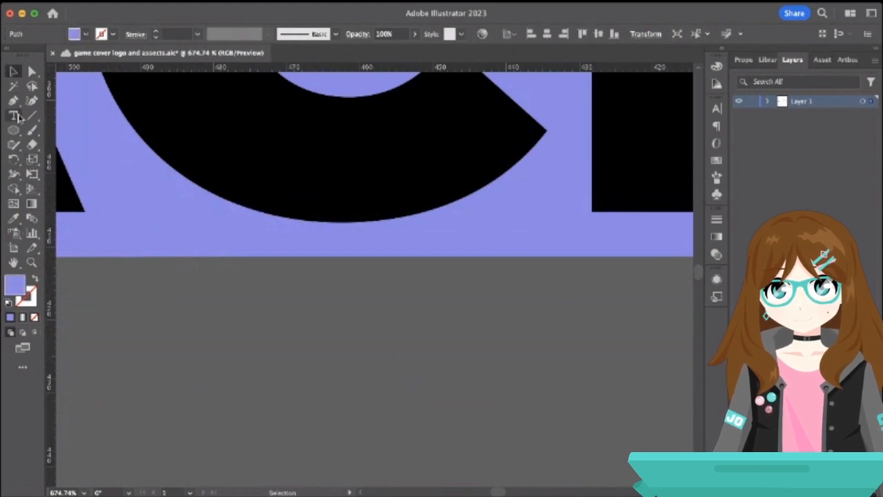
left_click(13, 100)
left_click(244, 257)
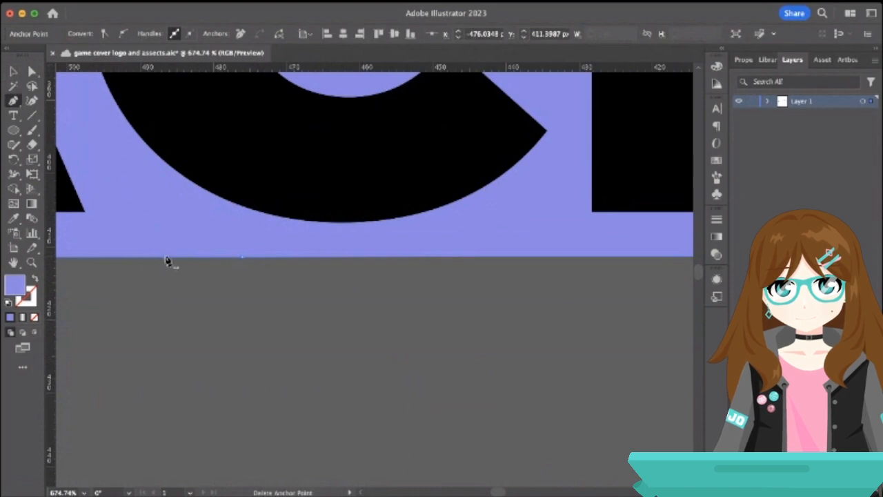
left_click(165, 258)
left_click(109, 257)
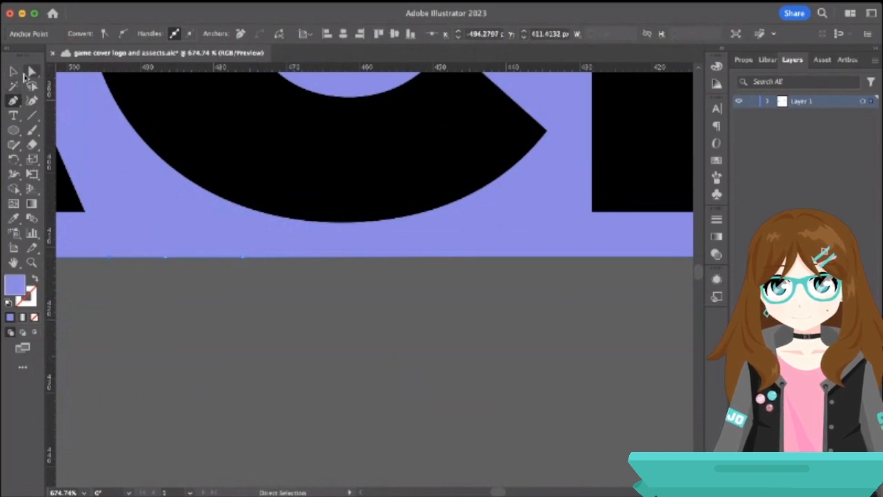
Raise the middle of the three new anchor points to cut a pointed notch between the A and the C.
key("v")
left_click(33, 71)
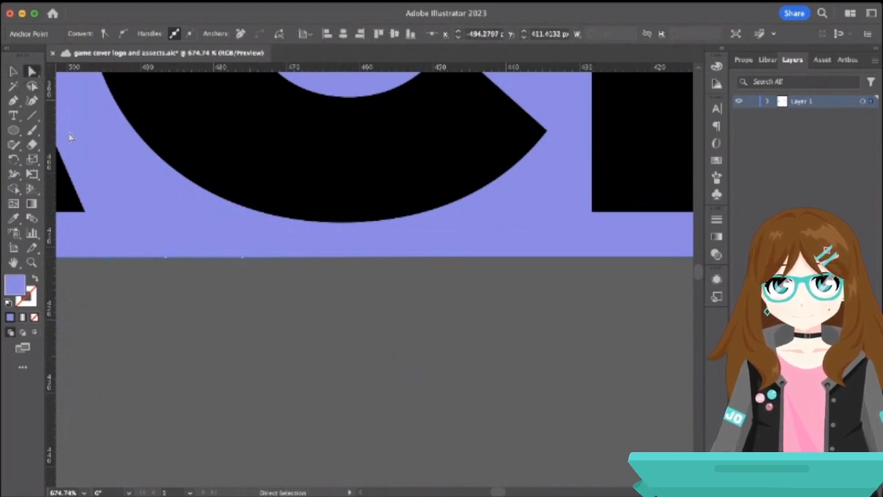
left_click(166, 258)
scroll(165, 261, "up", 3)
scroll(164, 261, "left", 2)
scroll(165, 263, "down", 2)
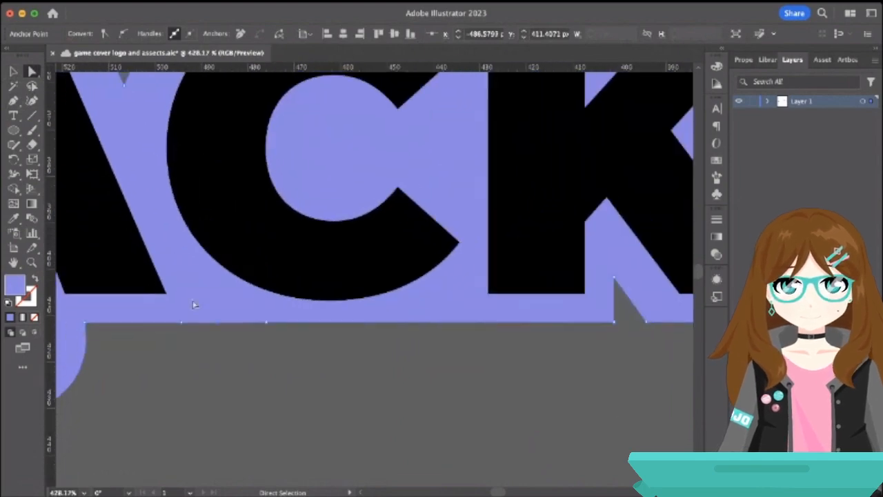
left_click_drag(215, 326, 186, 279)
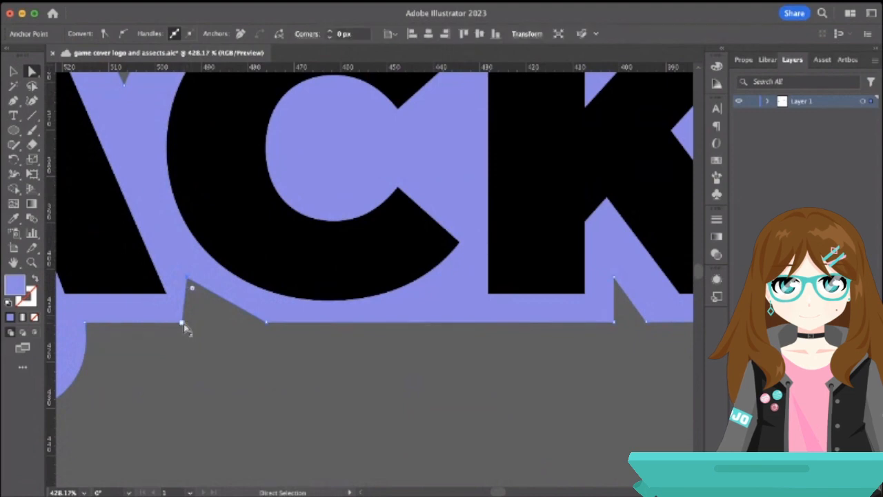
Move the notch's A-side corner toward the C and curve the notch's slanted edge to follow the C's outline.
left_click_drag(185, 329, 193, 325)
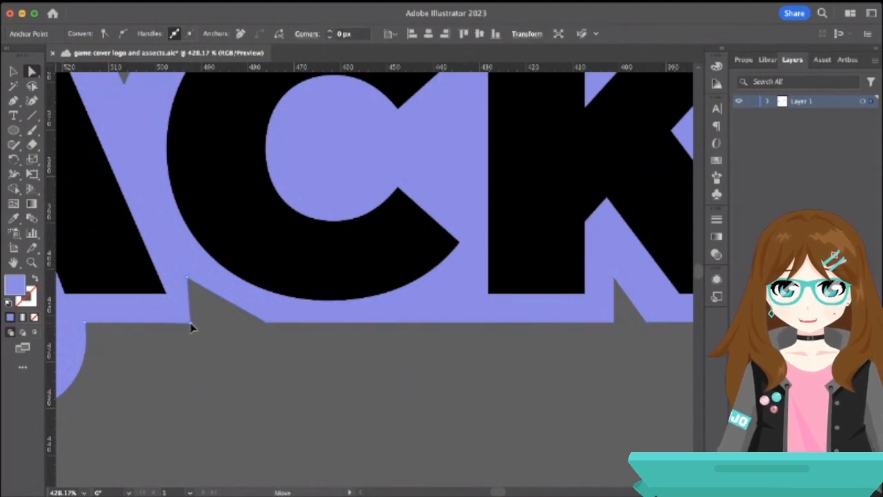
key("p")
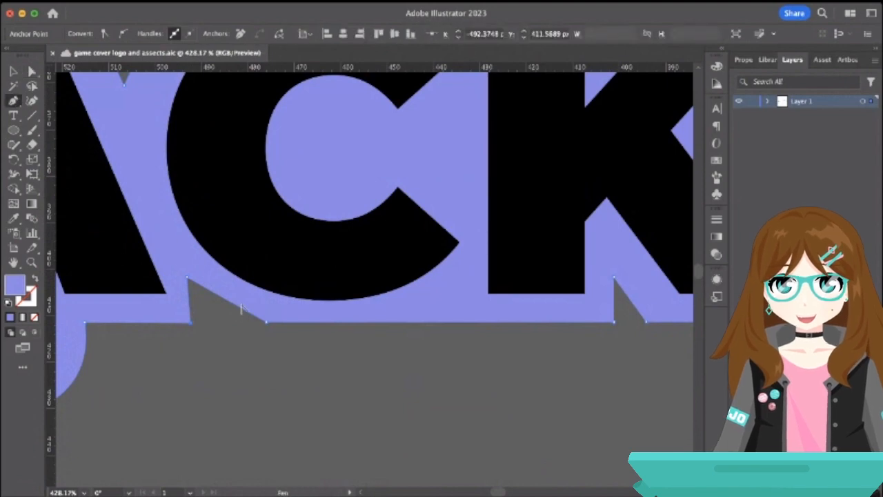
key("alt")
Move the lower horizontal guide back up to the backing shape's lower edge.
scroll(231, 318, "down", 5)
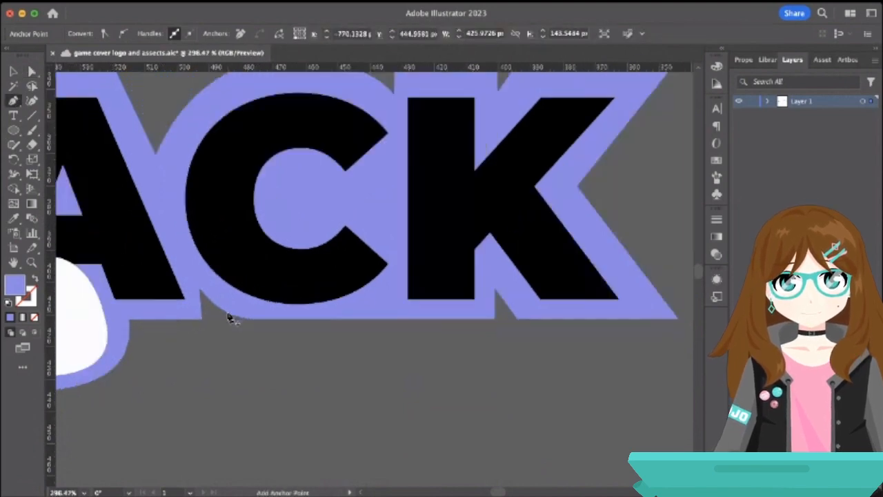
key("v")
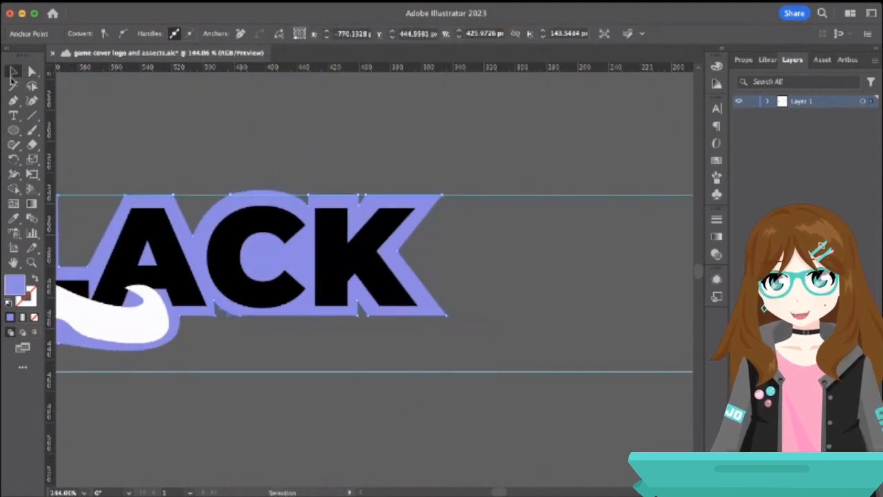
left_click_drag(470, 370, 463, 315)
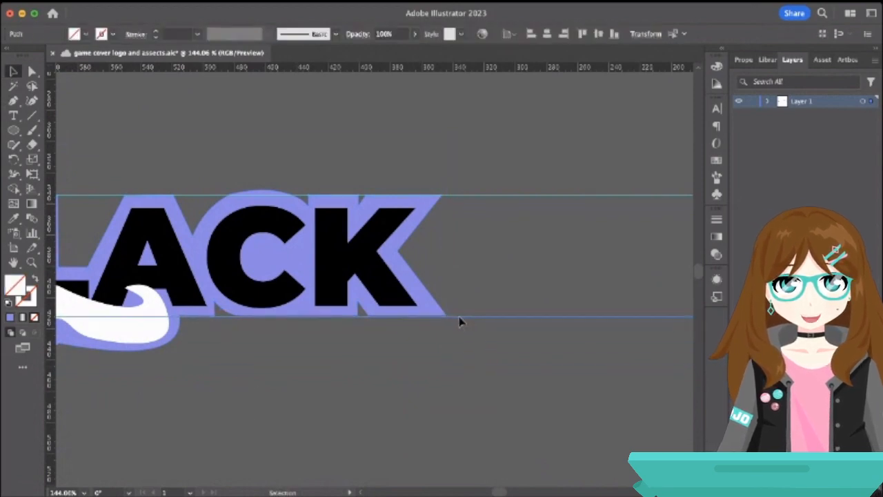
Select both horizontal guides along the backing shape's upper and lower edges and delete them.
scroll(463, 318, "down", 3)
scroll(460, 322, "left", 3)
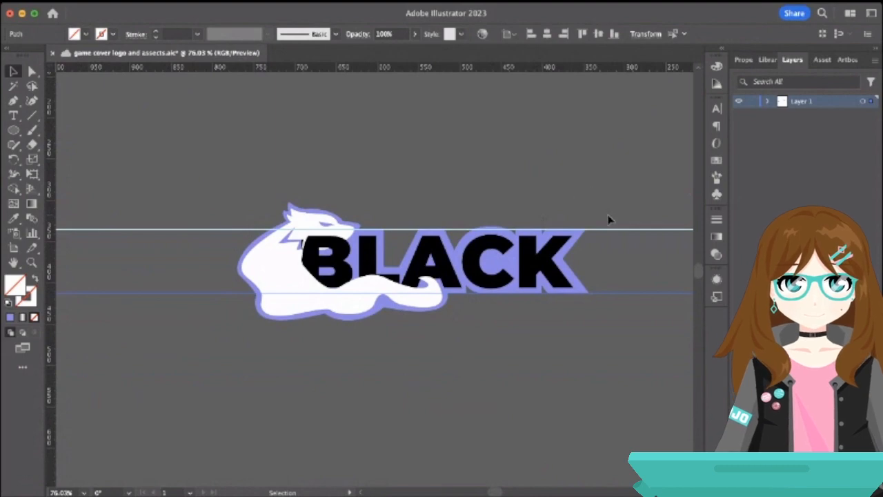
left_click(619, 335)
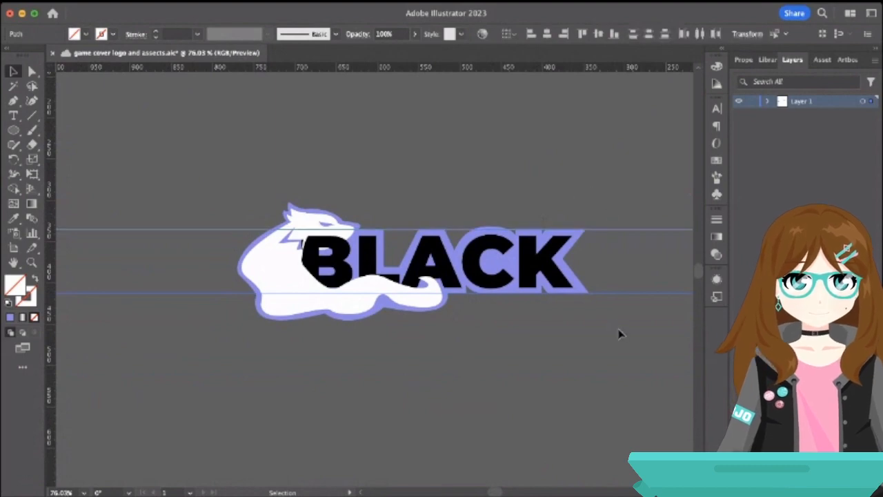
Select the purple backing shape behind the wolf and the word BLACK and group it.
left_click(279, 209)
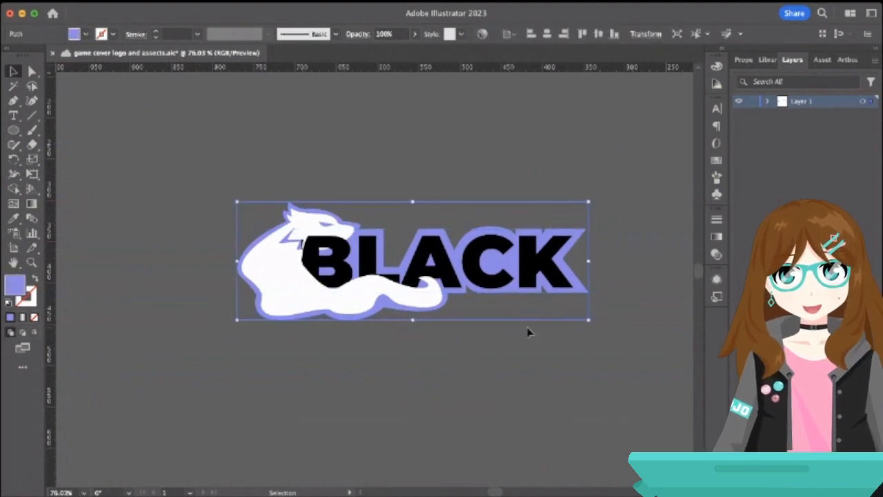
scroll(527, 332, "down", 3)
scroll(526, 332, "right", 4)
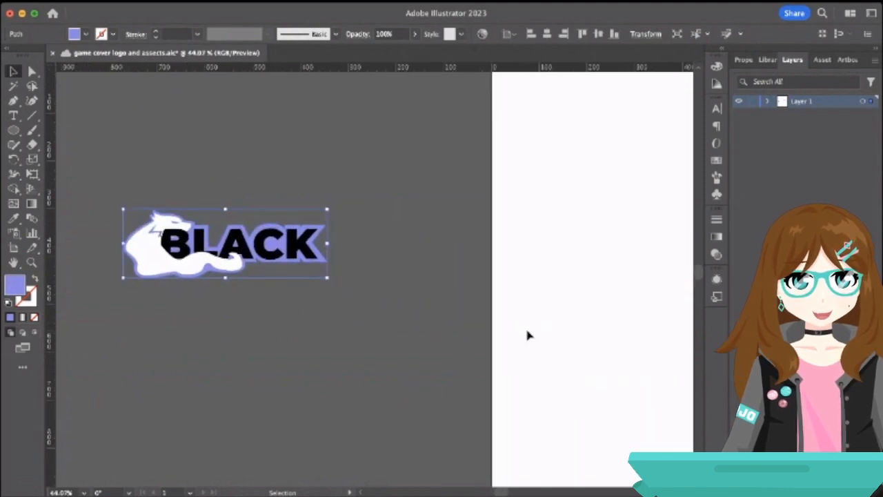
key("super+g")
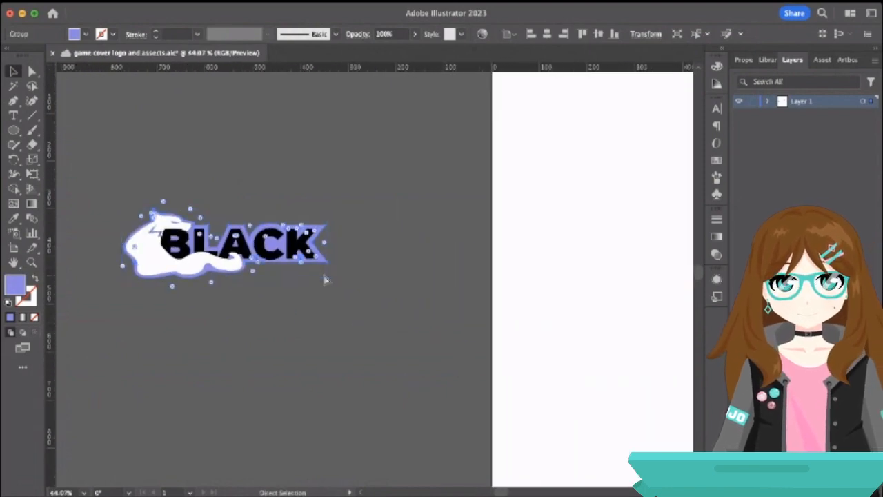
left_click_drag(326, 280, 473, 380)
key("super+z")
left_click(163, 122)
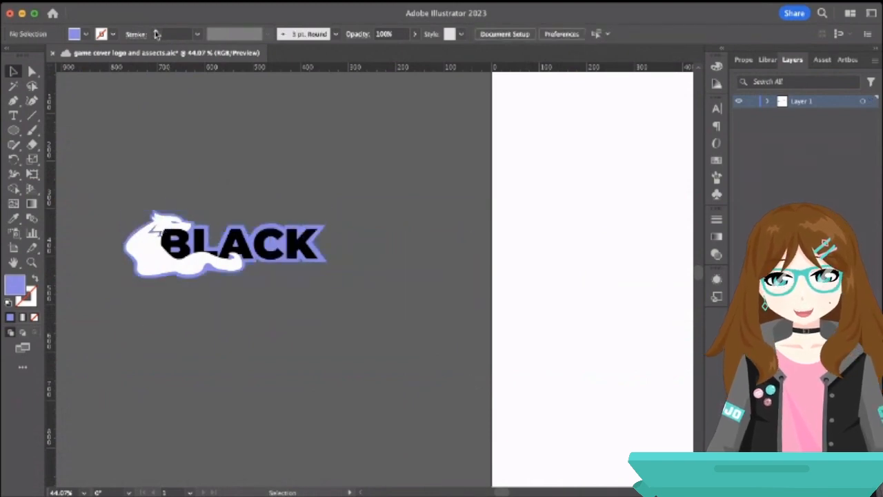
Select the wolf, BLACK lettering and purple backing together and scale them up to about 732 px wide.
key("super+a")
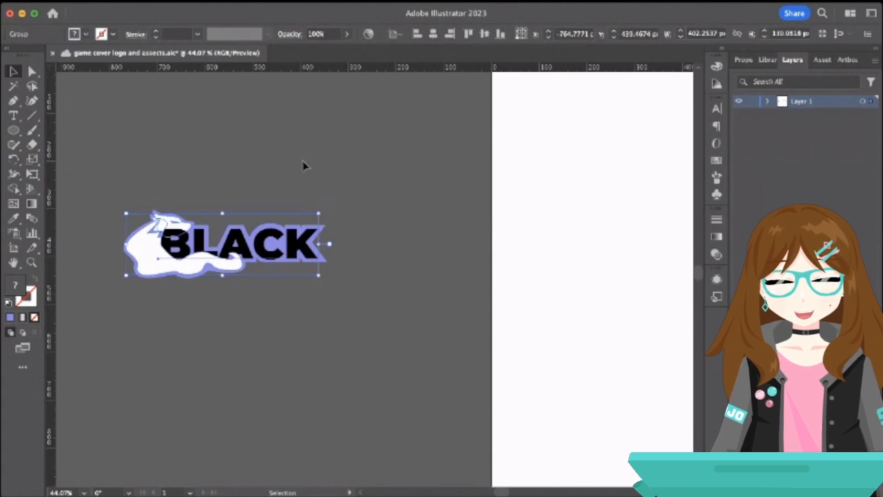
left_click(305, 165)
left_click_drag(148, 170, 395, 336)
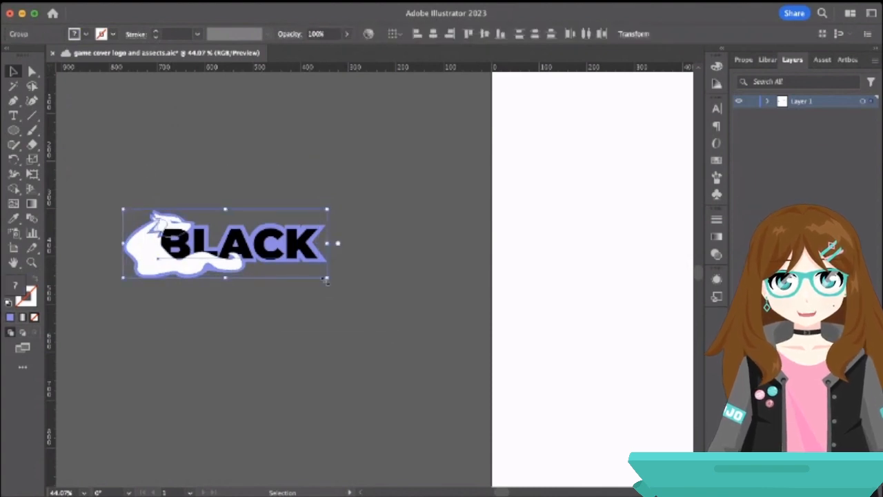
left_click_drag(327, 277, 473, 372)
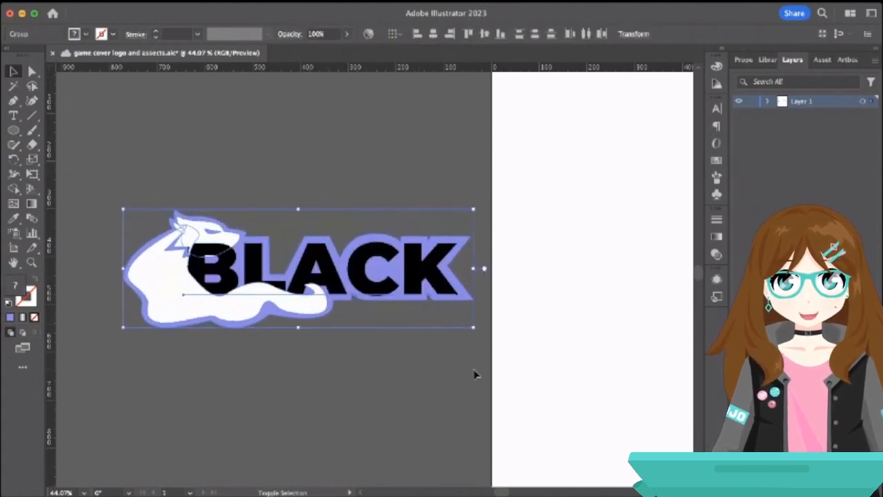
Try to move the wolf and BLACK lettering onto the artboard.
left_click(367, 354)
scroll(367, 355, "down", 8)
left_click_drag(360, 330, 508, 389)
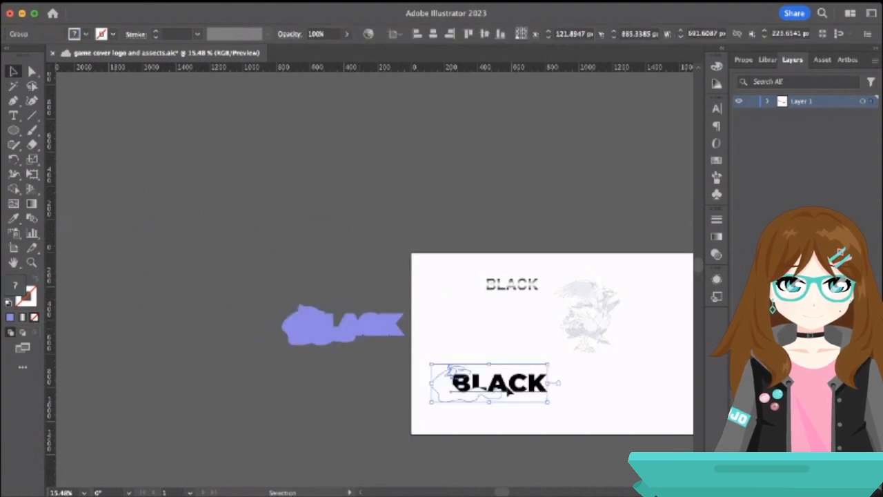
key("super+z")
Group the wolf, BLACK lettering and purple backing into one logo group.
left_click(254, 268)
left_click_drag(376, 382, 407, 400)
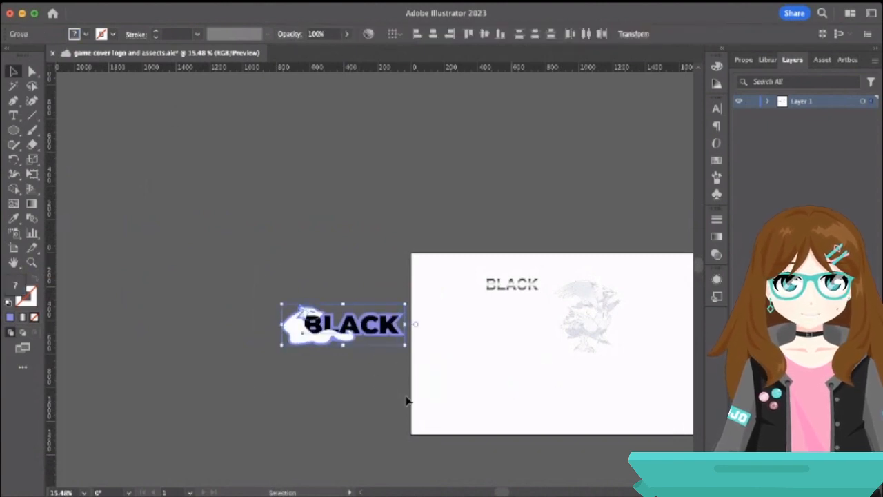
key("super+g")
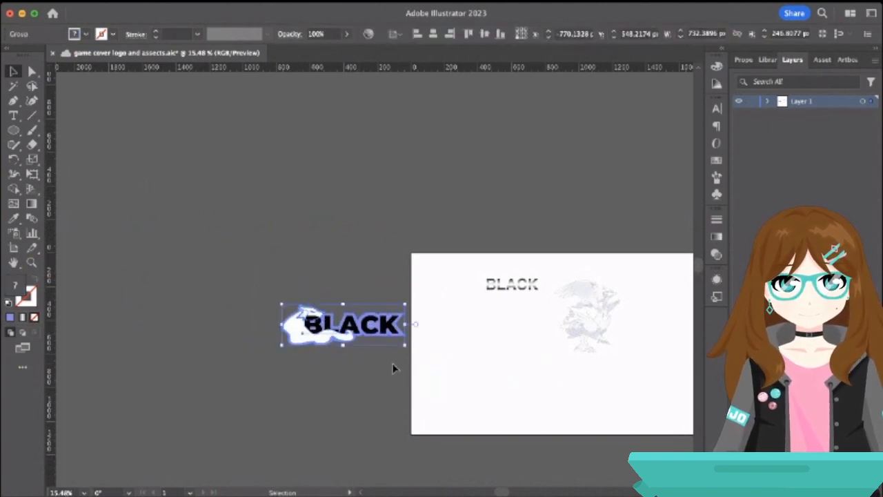
Enlarge the logo group to about 1178 px wide and place it in the artboard's lower-left area.
left_click_drag(405, 346, 479, 406)
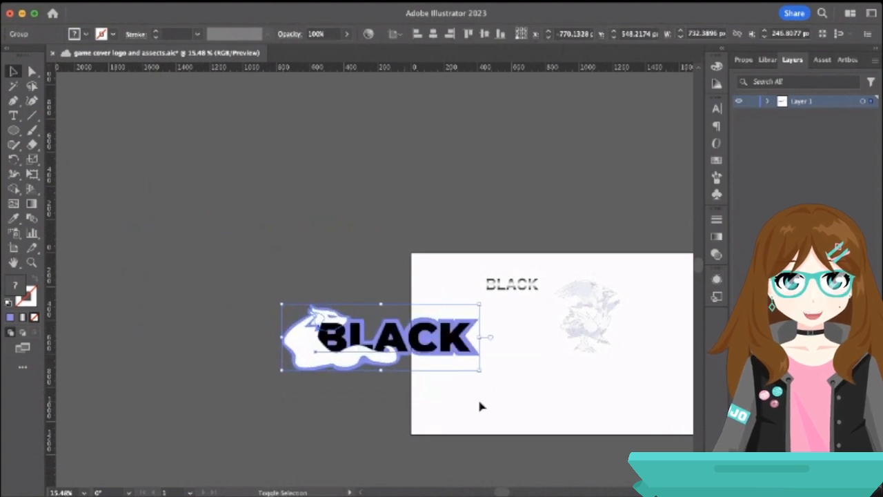
left_click_drag(441, 361, 584, 407)
left_click(490, 336)
scroll(489, 337, "right", 5)
Move the faded 643.png reference image to the artboard's upper-right corner and delete the small gradient BLACK text.
left_click(445, 298)
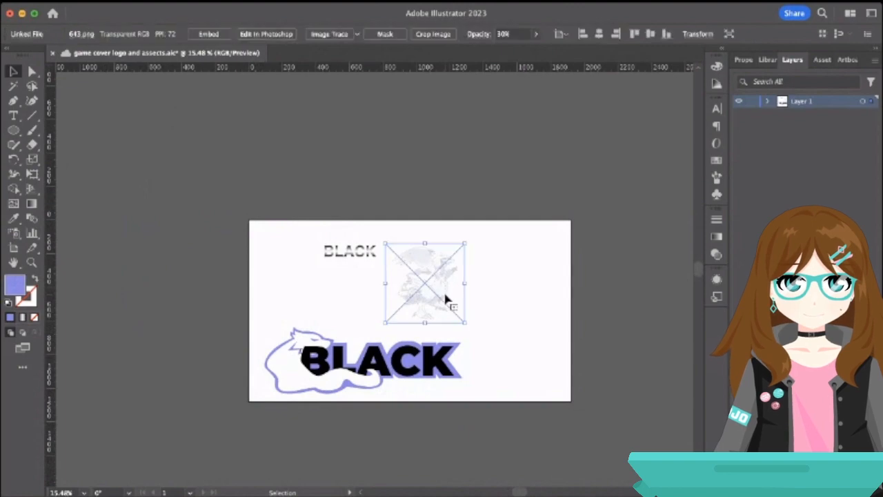
left_click_drag(445, 298, 528, 269)
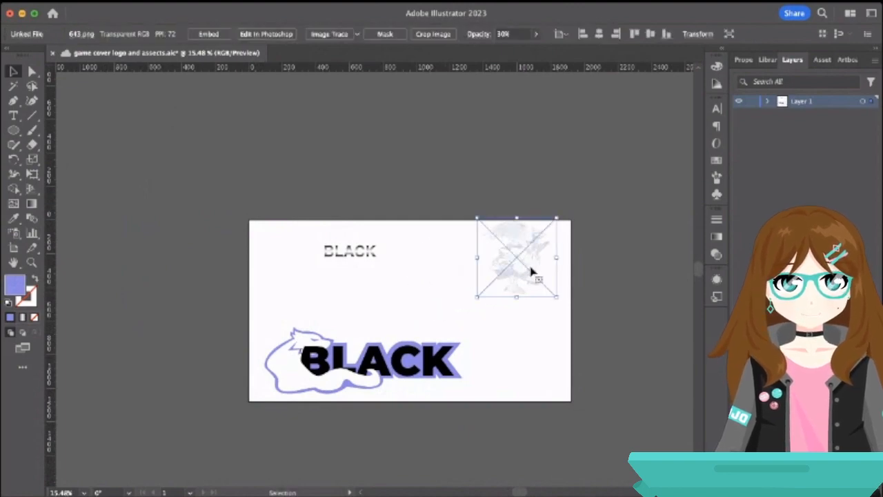
left_click_drag(297, 229, 397, 281)
key("Delete")
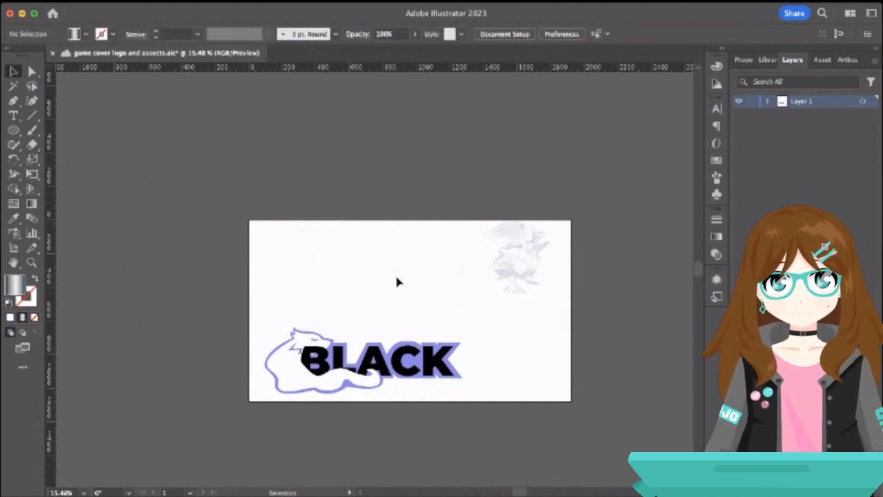
Isolate the logo group for editing at the purple outline above the wolf's head.
left_click(340, 345)
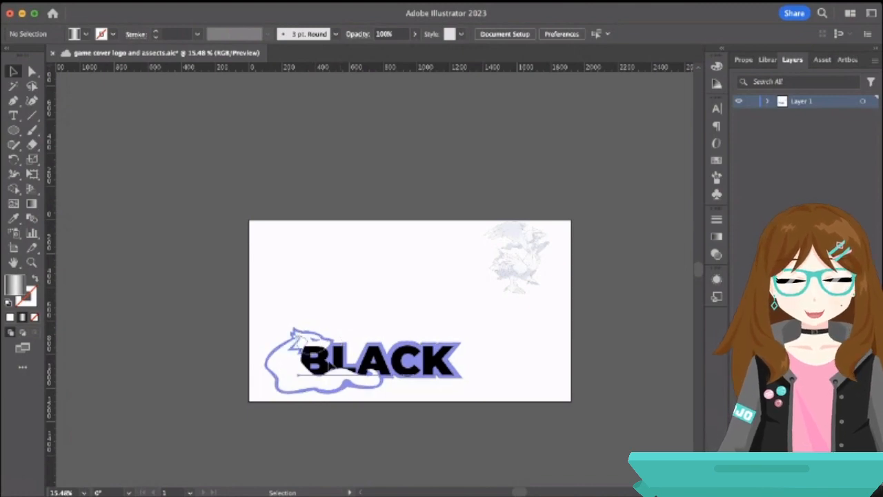
scroll(349, 367, "up", 5)
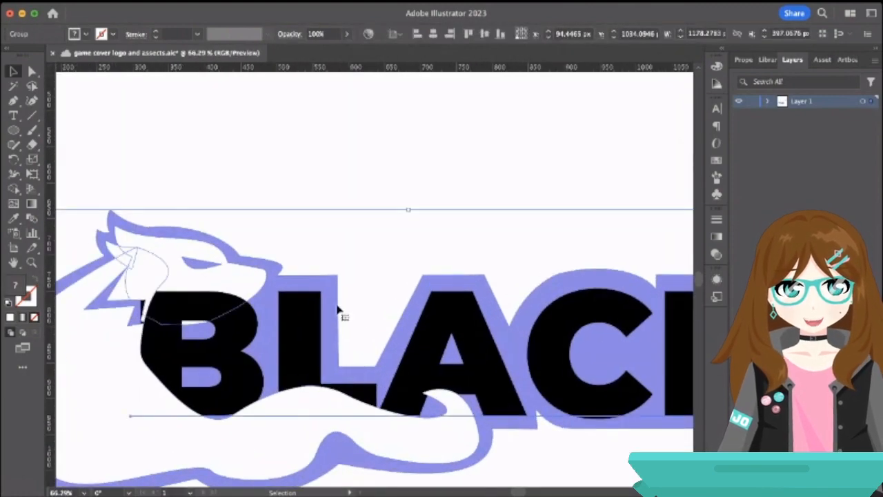
scroll(378, 273, "down", 2)
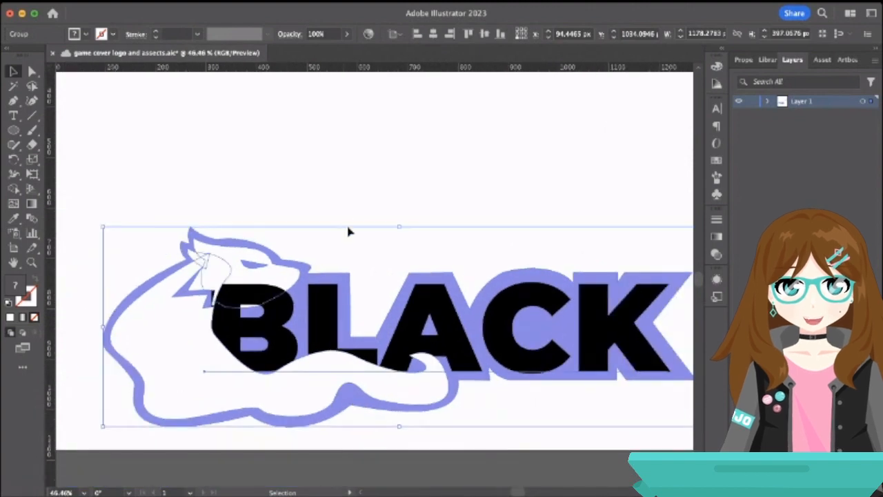
left_click(368, 196)
left_click(233, 244)
scroll(234, 244, "up", 5)
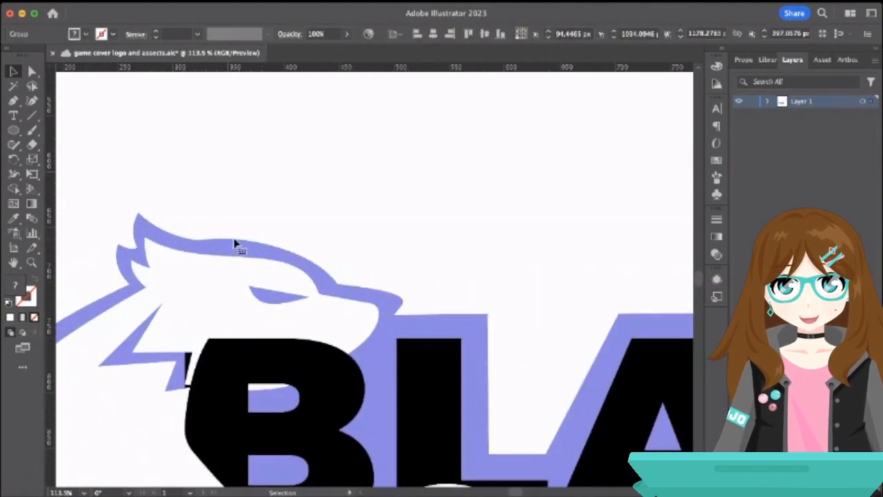
double_click(221, 253)
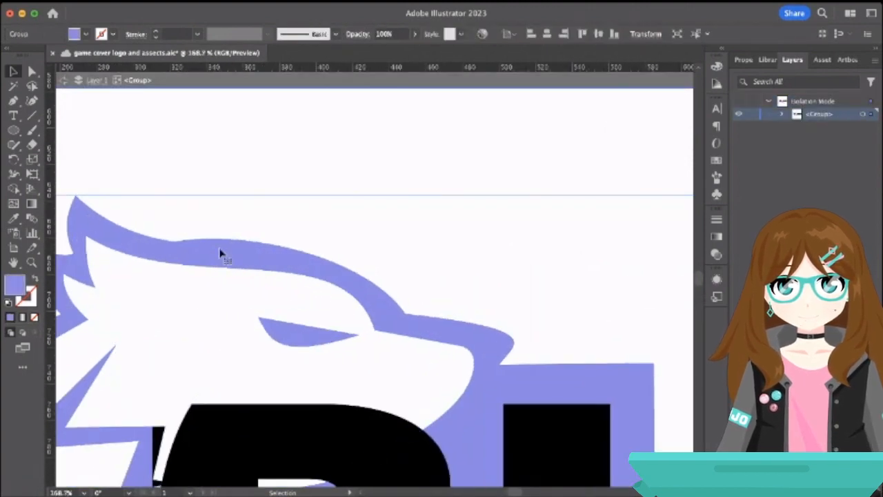
Flatten and smooth the purple outline over the wolf's forehead by adjusting its curve handles with Direct Selection.
left_click(32, 71)
left_click(175, 241)
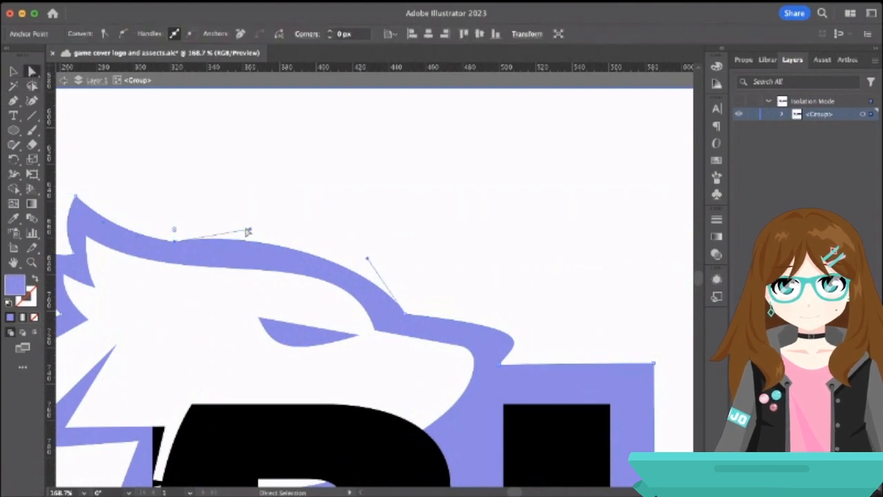
left_click_drag(249, 229, 297, 251)
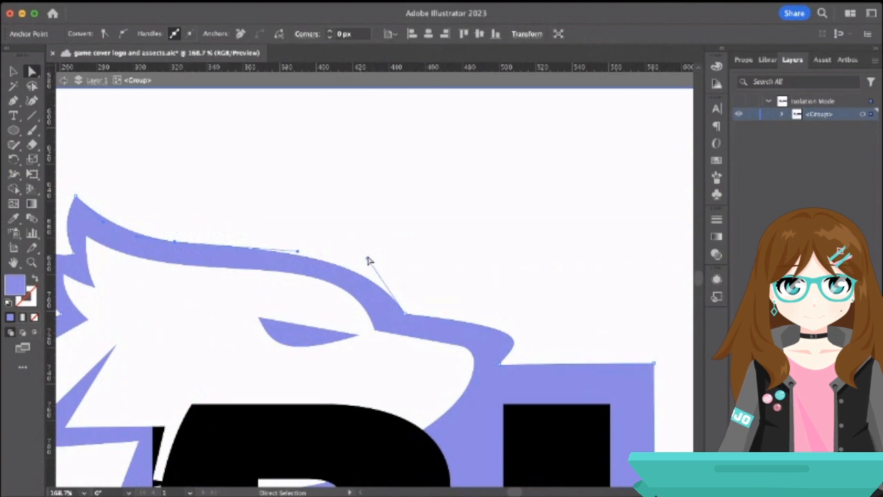
left_click_drag(368, 256, 393, 271)
left_click(411, 312)
left_click(407, 312)
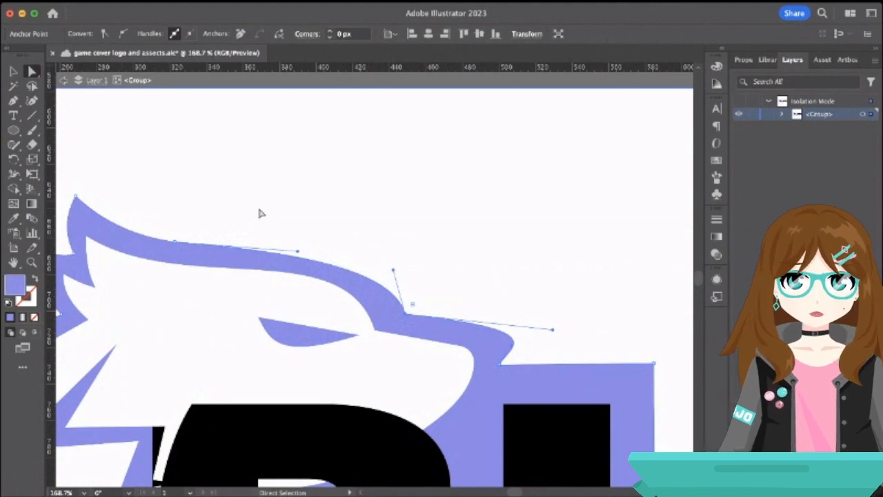
Deselect the reshaped outline and step out of the logo group's isolation.
scroll(257, 204, "down", 5)
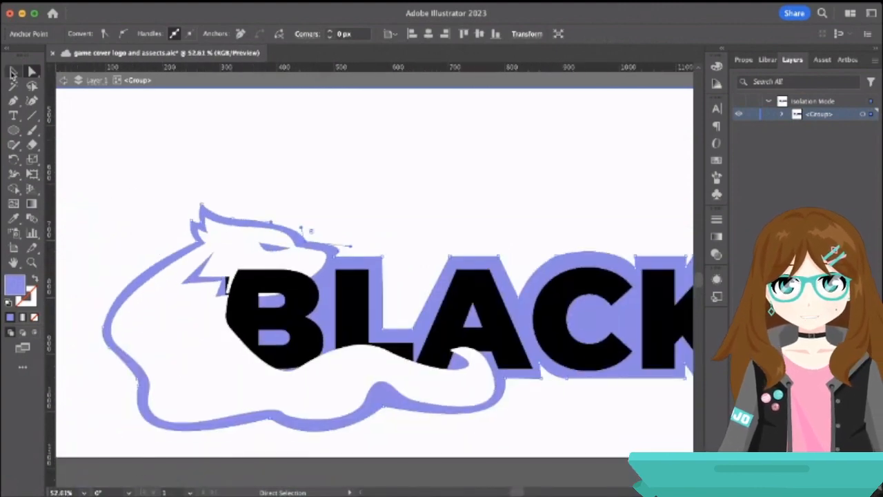
left_click(12, 71)
left_click(111, 142)
scroll(112, 144, "down", 3)
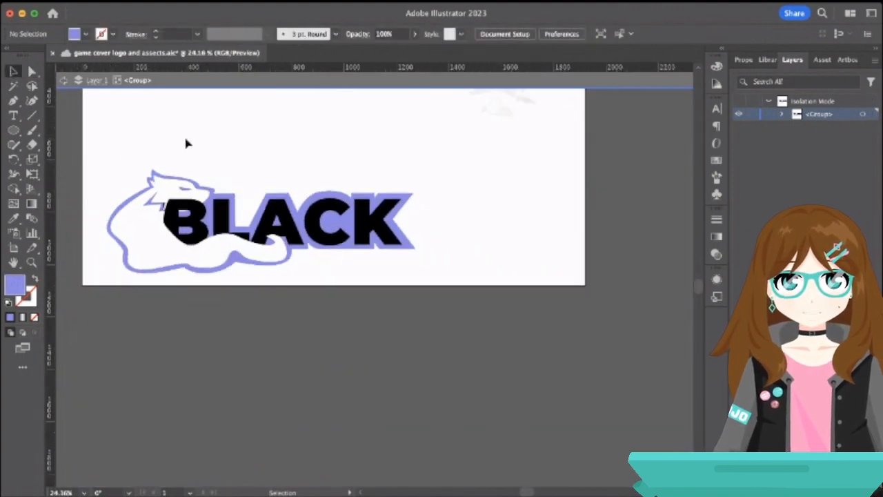
left_click_drag(105, 132, 436, 305)
left_click(505, 253)
scroll(507, 258, "up", 5)
scroll(507, 258, "right", 2)
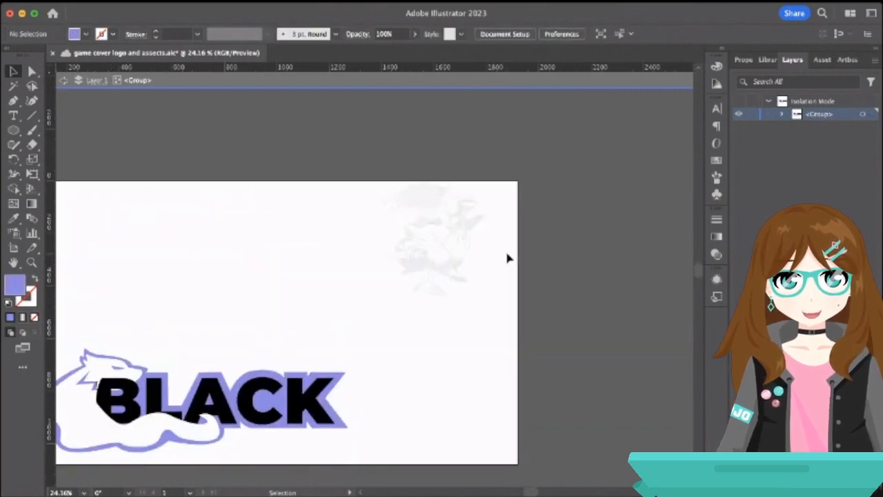
left_click(63, 81)
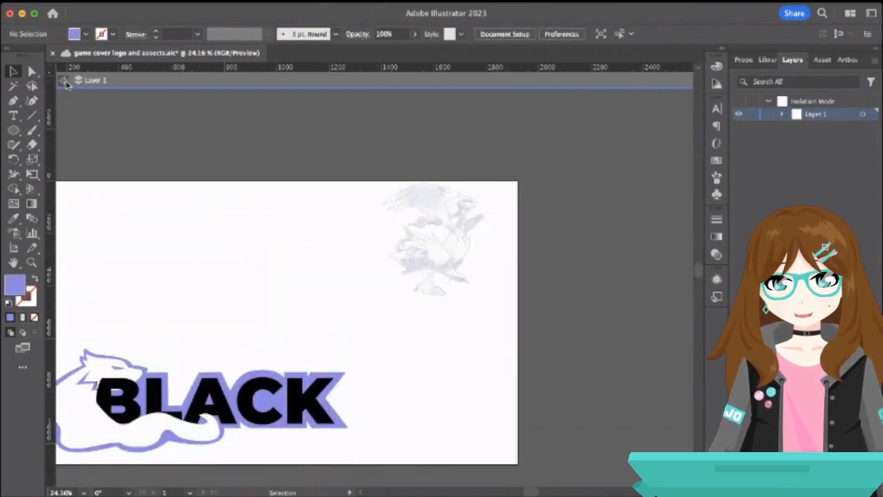
Isolate the nested lettering group, copy the BLACK text object and convert it to outlines.
left_click(299, 390)
double_click(304, 405)
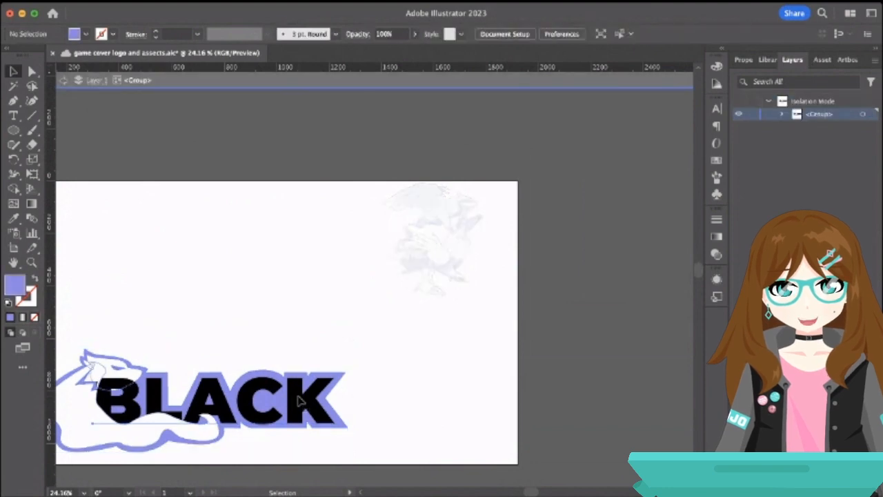
double_click(304, 406)
left_click(304, 405)
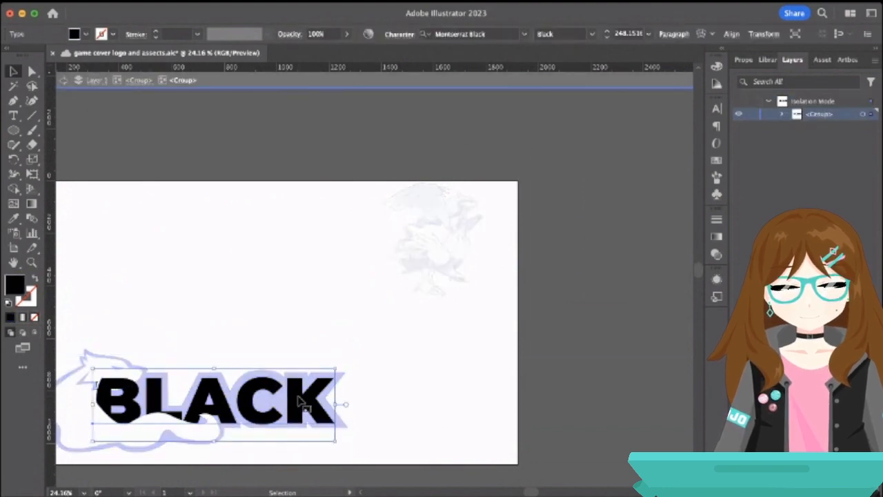
key("super+c")
key("super+shift+o")
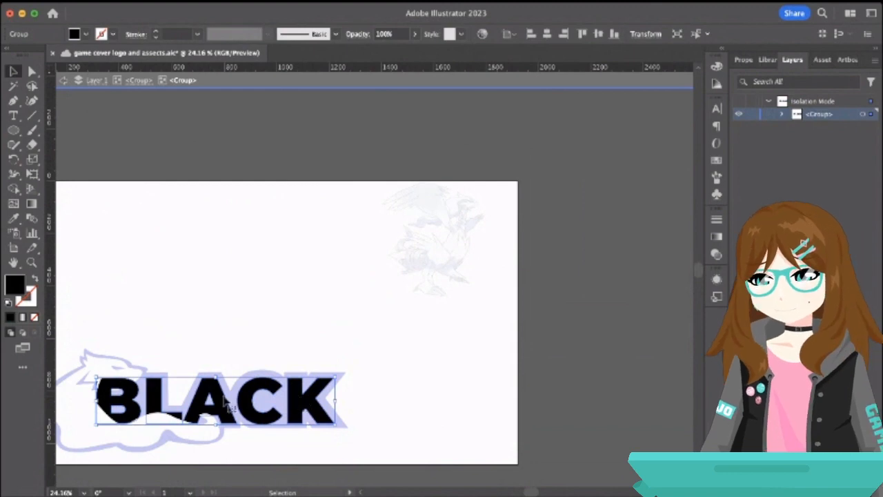
Check the outlined BLACK letters against the wolf shape and exit the lettering group's isolation.
scroll(248, 407, "up", 5)
scroll(249, 407, "left", 5)
scroll(248, 407, "down", 2)
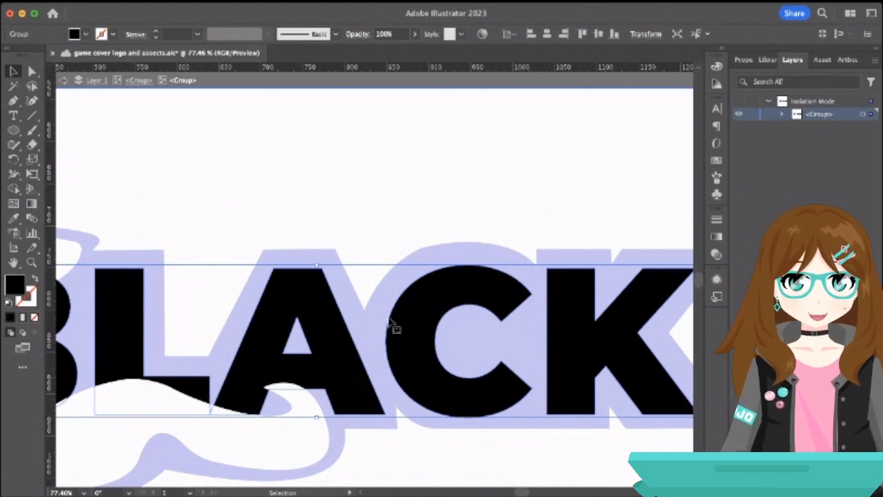
scroll(391, 325, "down", 3)
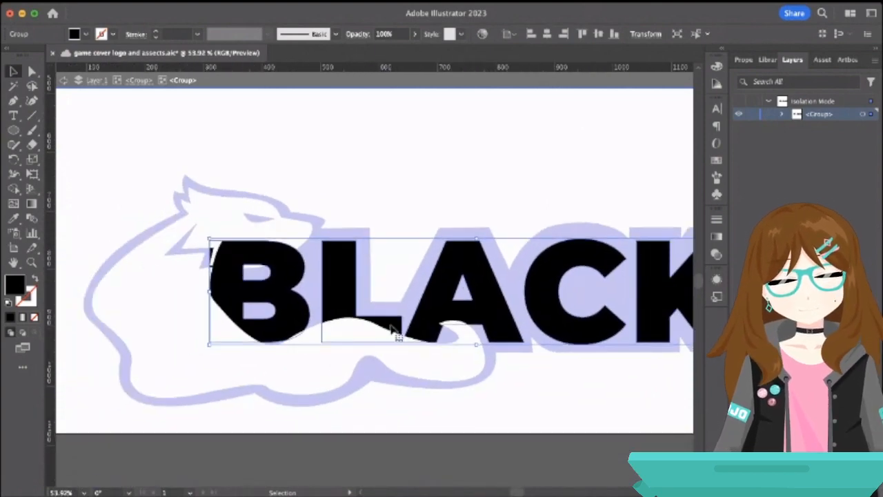
left_click(62, 80)
left_click(62, 80)
Try to round all corners of the nested purple backing shape slightly with its live corner widgets, and exit isolation.
left_click(95, 286)
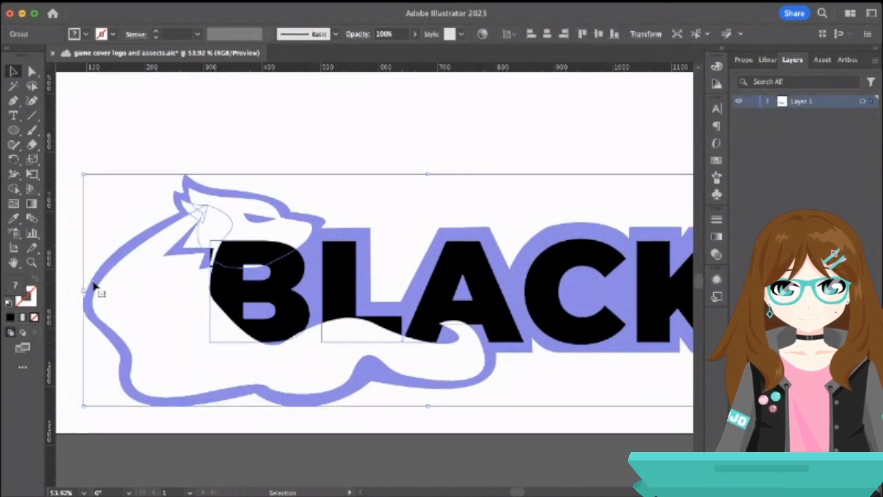
double_click(98, 277)
left_click(98, 277)
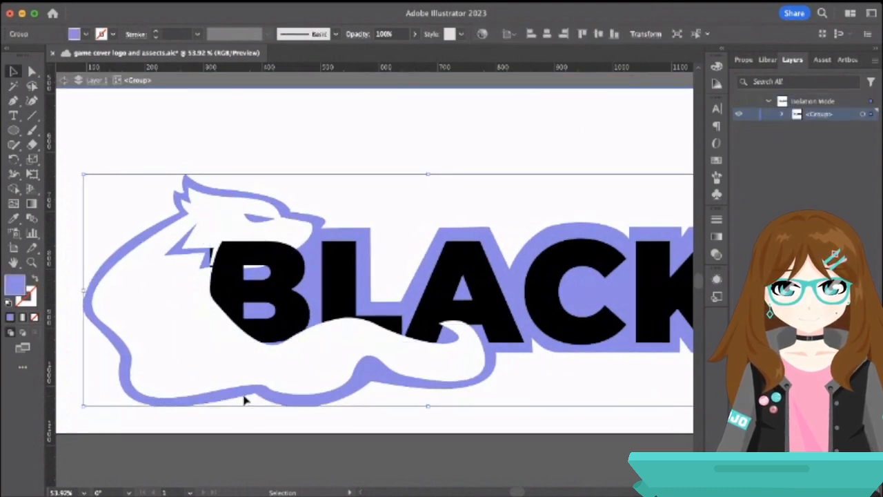
double_click(245, 399)
left_click(244, 400)
left_click(31, 72)
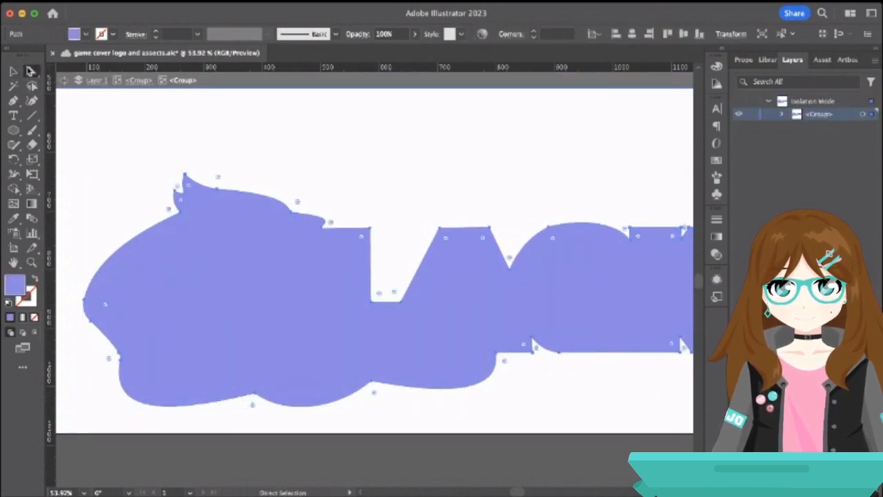
left_click_drag(253, 405, 245, 420)
left_click_drag(375, 393, 384, 416)
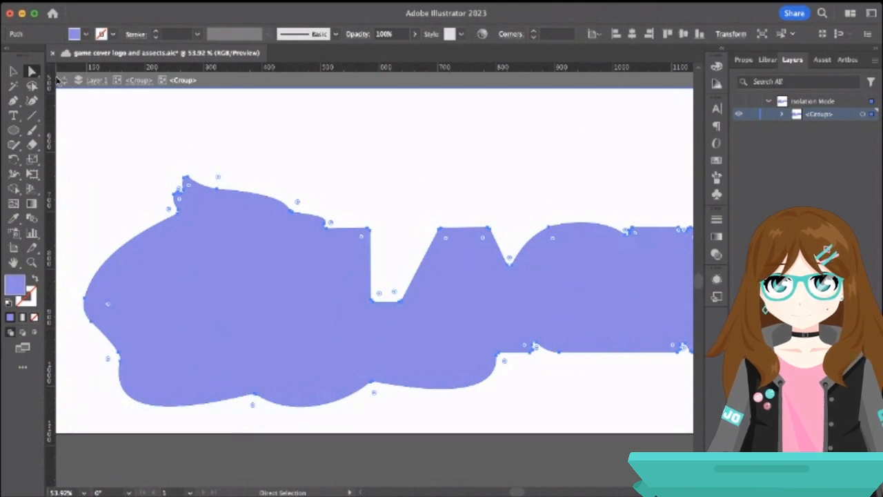
left_click(62, 81)
left_click(135, 172)
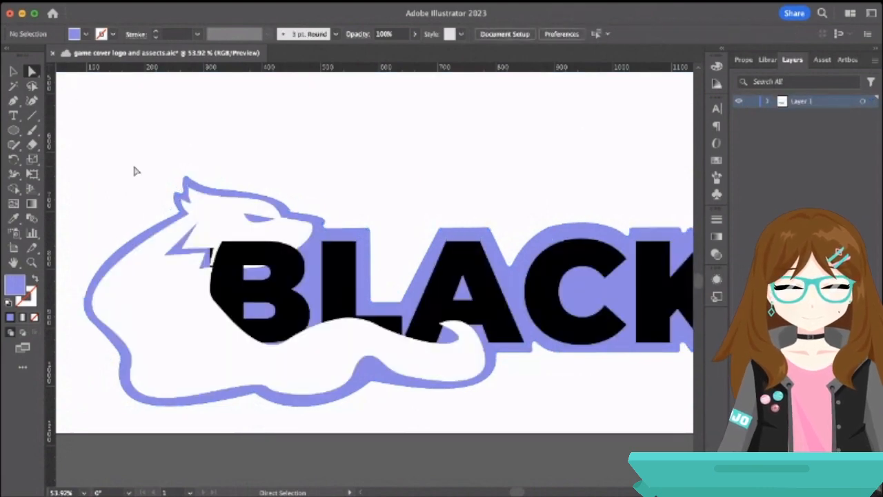
Isolate the purple backing shape around the letter K to examine its corner points, and step back out.
scroll(557, 279, "right", 5)
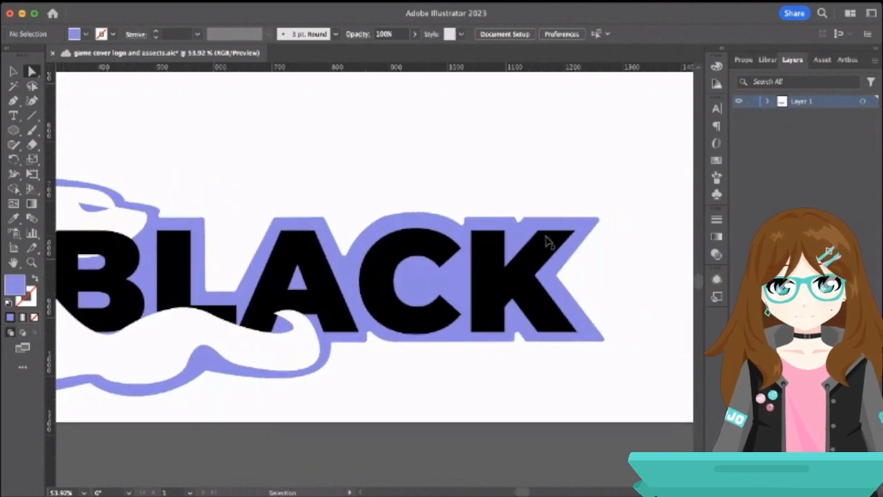
double_click(546, 241)
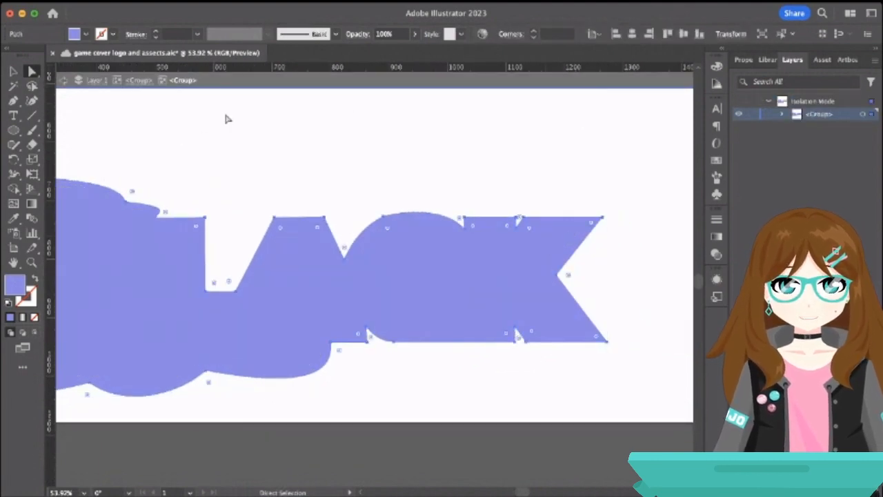
left_click(61, 81)
scroll(183, 209, "left", 5)
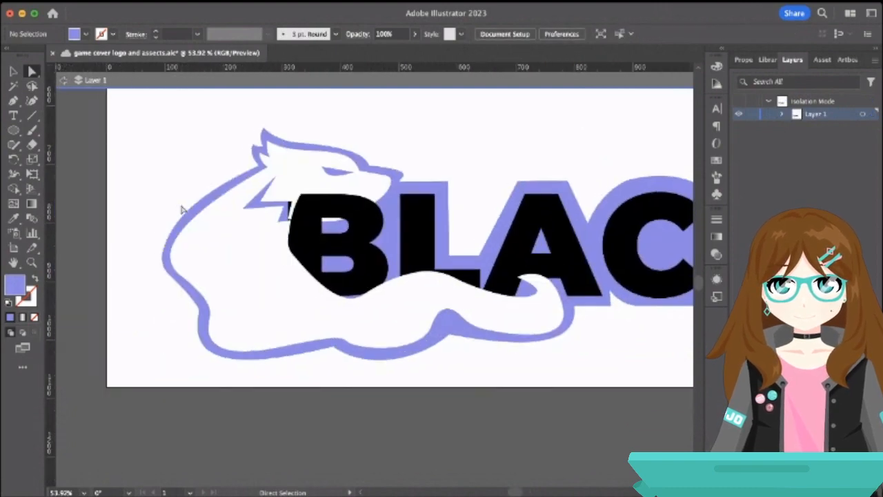
Try to smooth the two corner anchor points on the purple outline's lower edge beneath the wolf's tail, and exit isolation.
scroll(331, 357, "up", 5)
left_click(338, 345)
left_click_drag(339, 355, 316, 400)
left_click(631, 311)
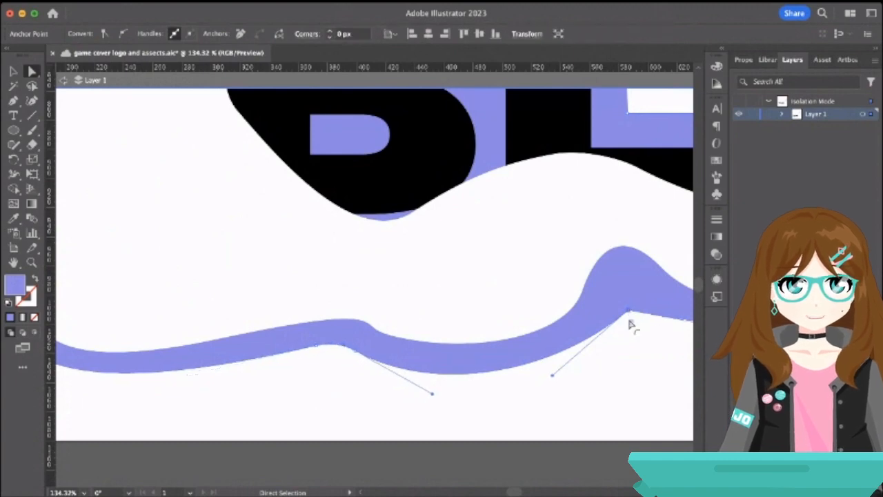
left_click_drag(631, 321, 654, 362)
left_click(587, 394)
scroll(588, 394, "down", 6)
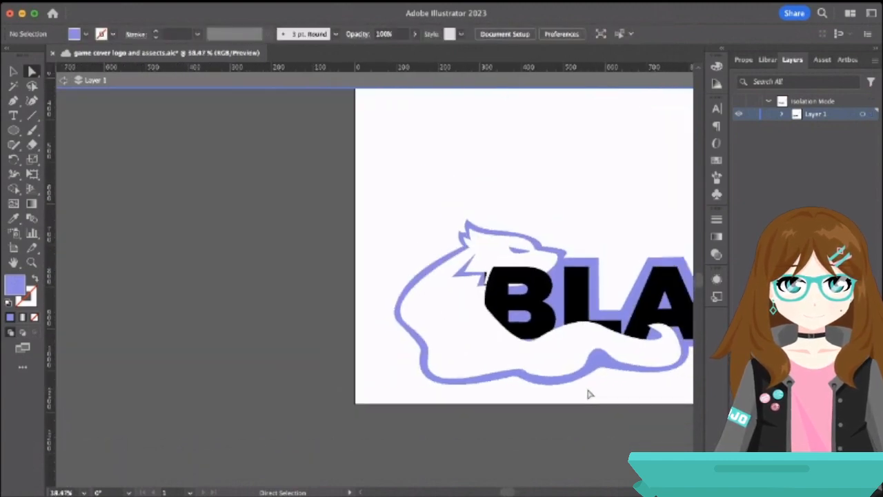
scroll(588, 394, "right", 6)
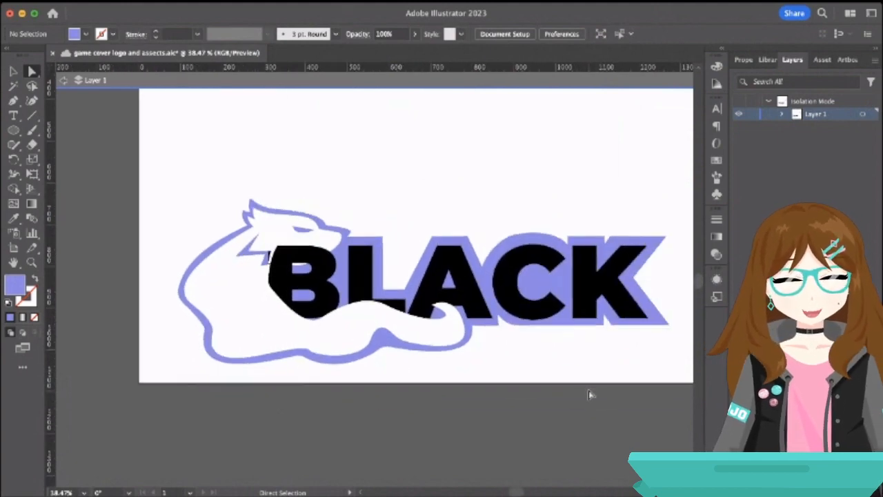
left_click(63, 80)
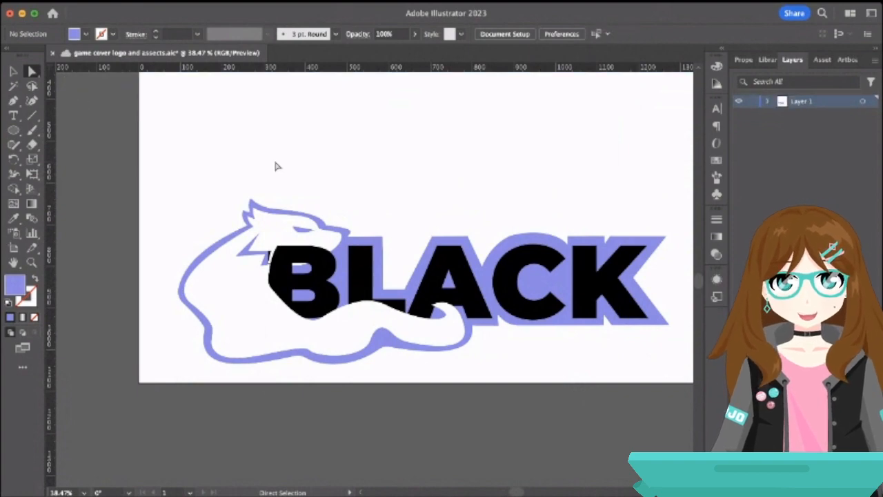
Check the complete wolf and BLACK logo with its anchor points on the artboard.
scroll(274, 163, "down", 6)
scroll(274, 165, "up", 3)
scroll(275, 165, "right", 2)
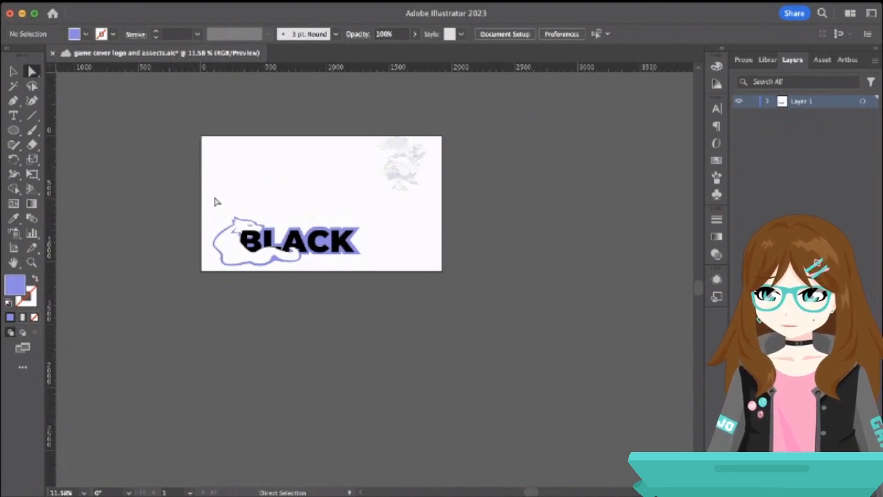
left_click_drag(200, 203, 377, 288)
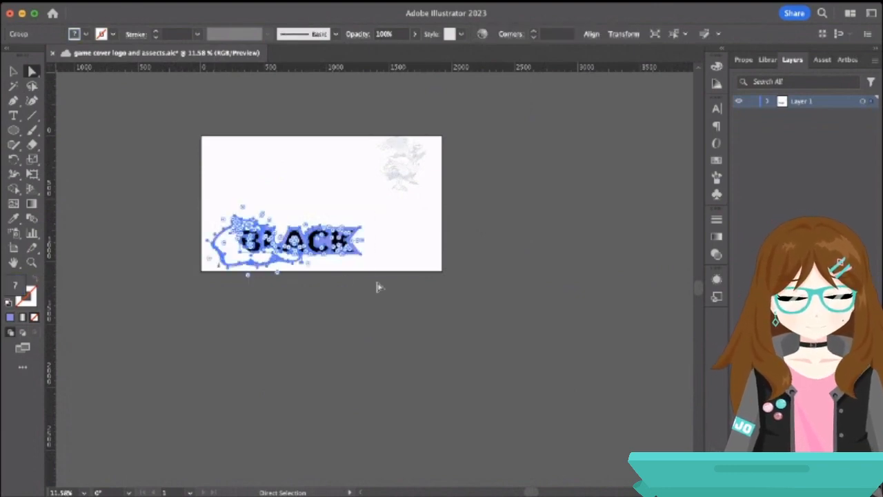
scroll(377, 269, "up", 5)
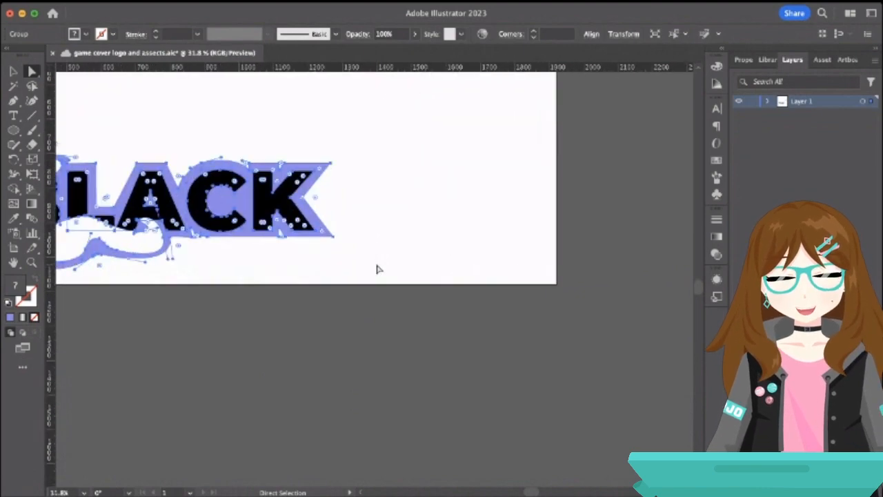
left_click(377, 269)
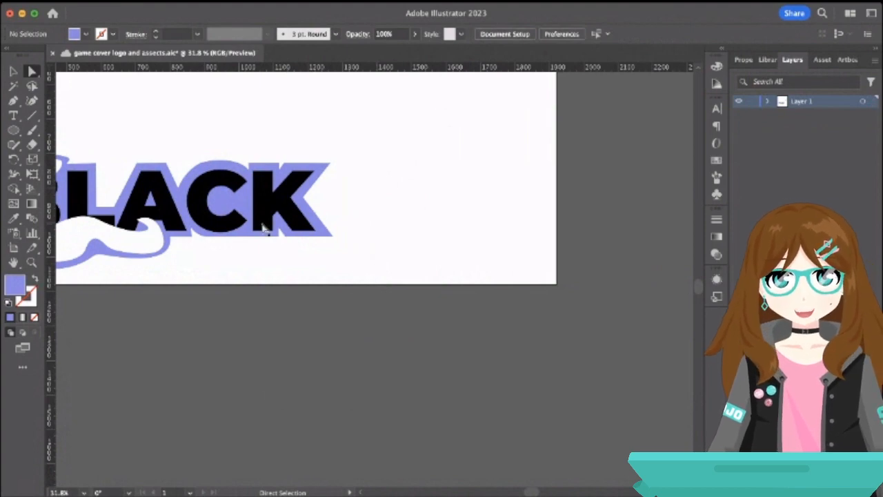
Draw a small circle in the empty area below the artboard and fill it white.
left_click(247, 201)
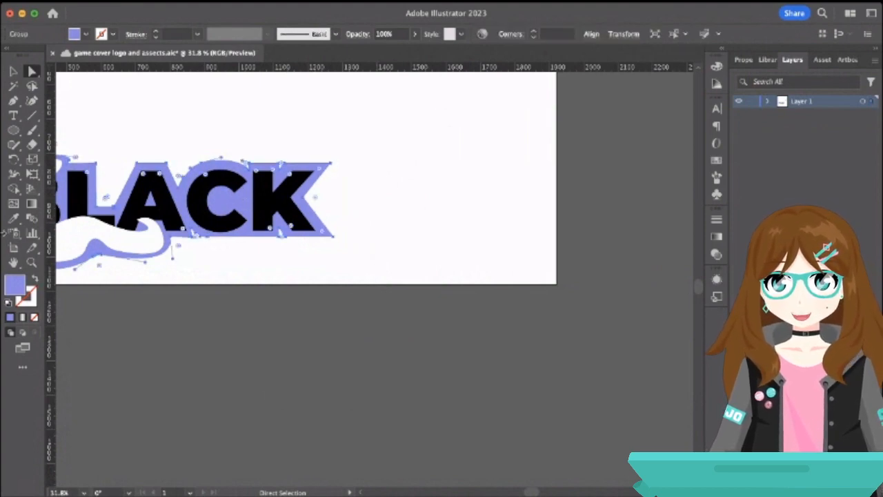
left_click(13, 129)
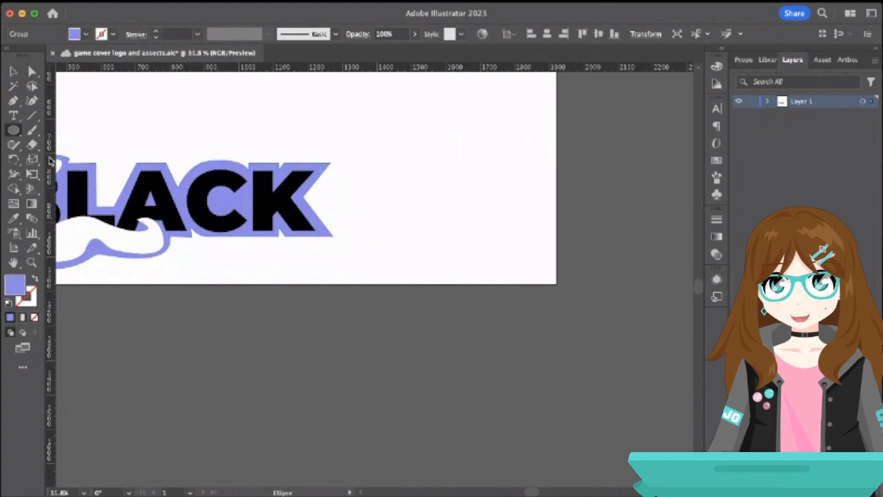
left_click_drag(150, 322, 192, 361)
double_click(15, 288)
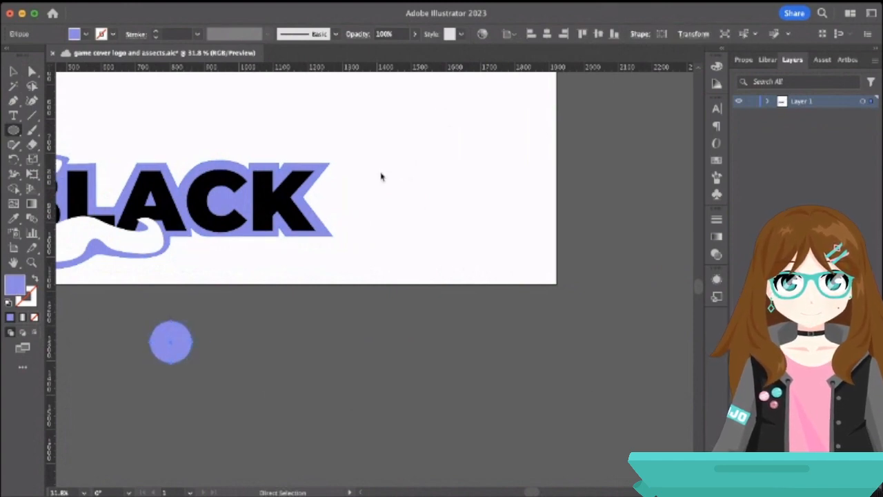
left_click_drag(405, 171, 393, 153)
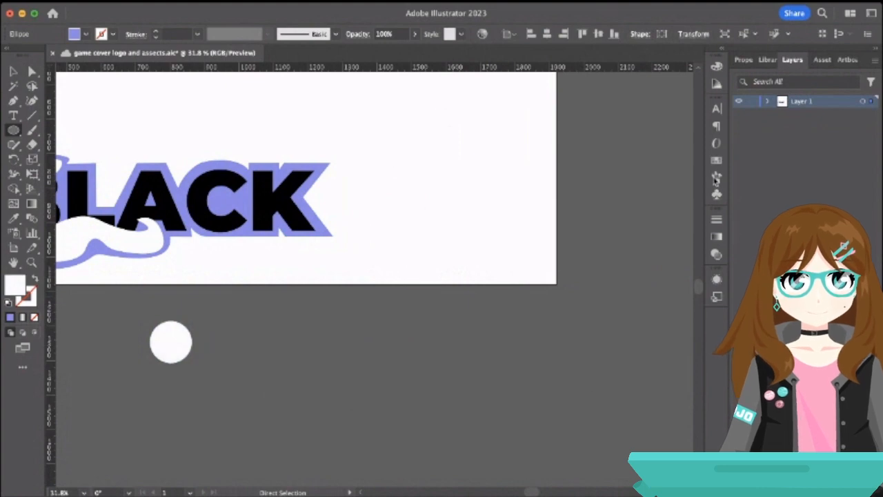
Duplicate the white circle so the copy overlaps its lower right side, and fill the copy black.
key("v")
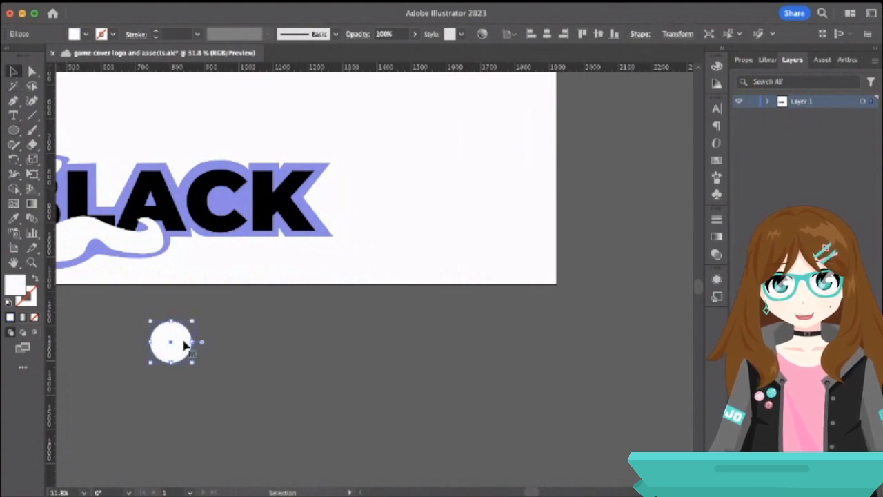
left_click_drag(183, 345, 197, 370)
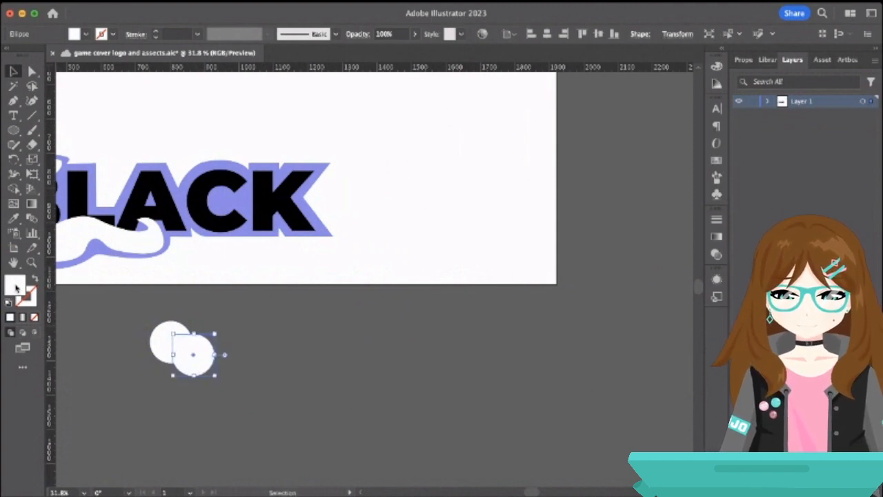
left_click_drag(427, 308, 388, 321)
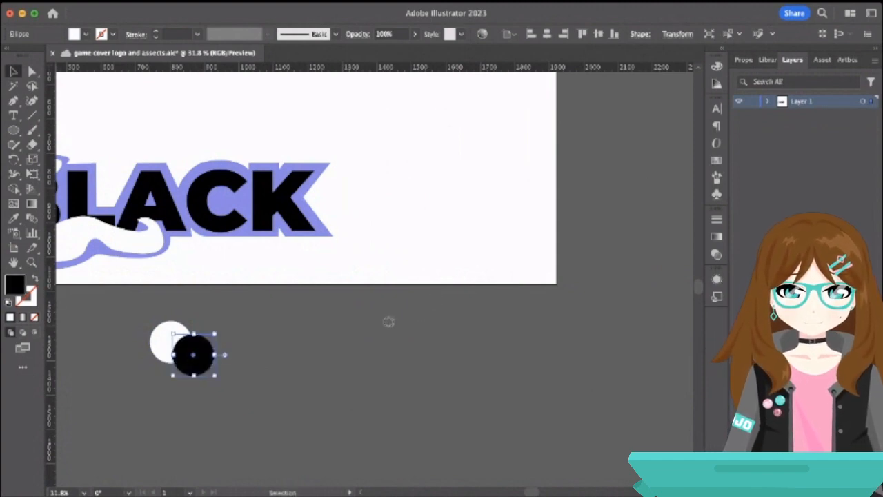
left_click(697, 173)
left_click(328, 358)
Copy and paste the black circle, and place the new one so it overlaps the other two.
left_click(192, 364)
key("super+c")
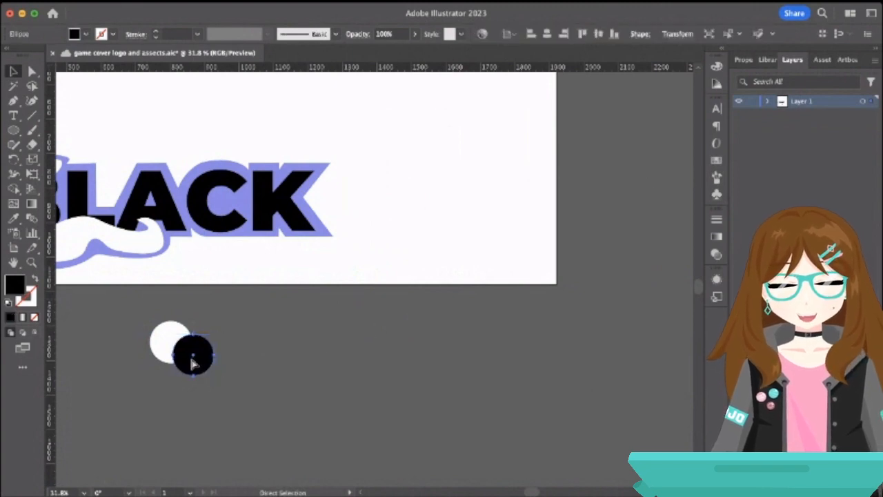
key("super+v")
left_click_drag(375, 279, 199, 332)
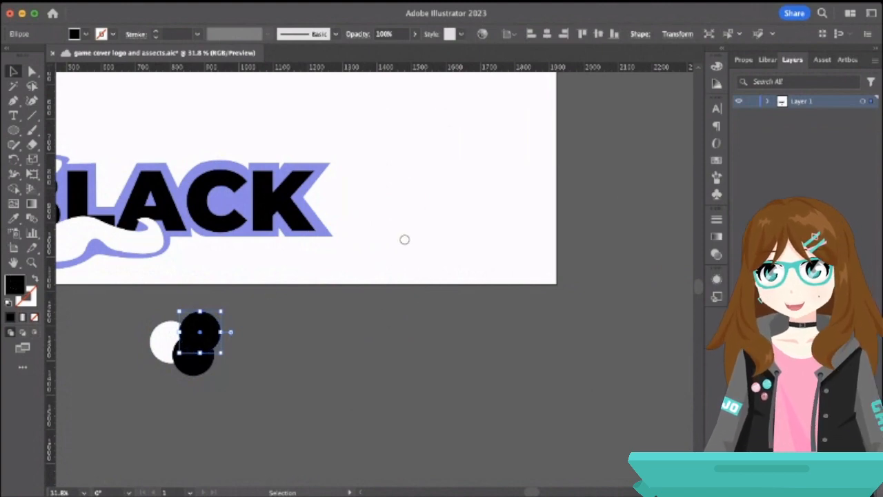
Try a light grey fill on the pasted circle and undo it.
left_click_drag(406, 234, 404, 213)
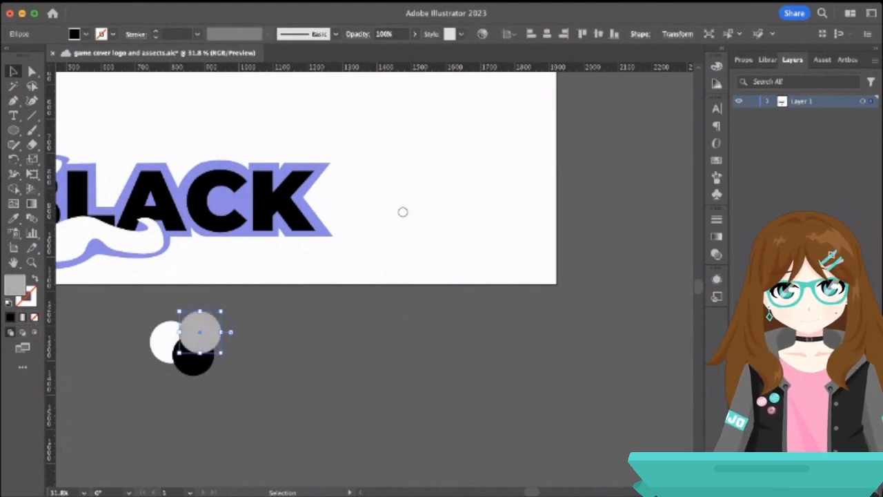
key("Return")
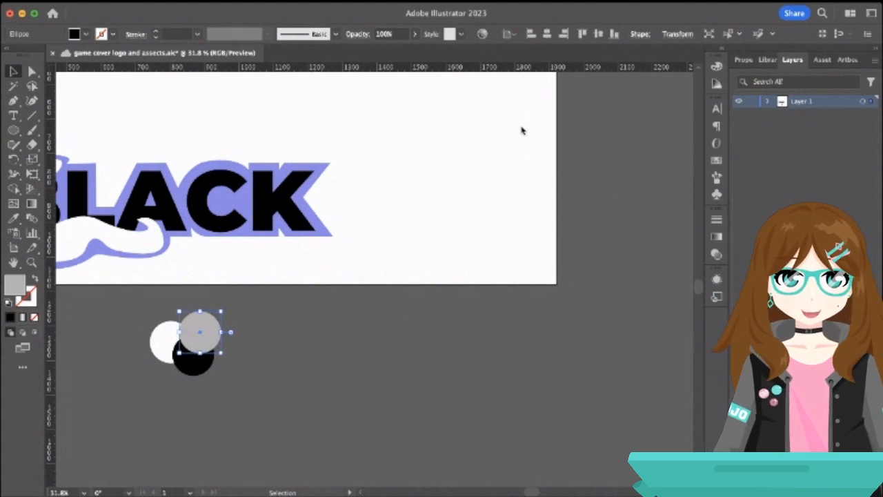
key("super+z")
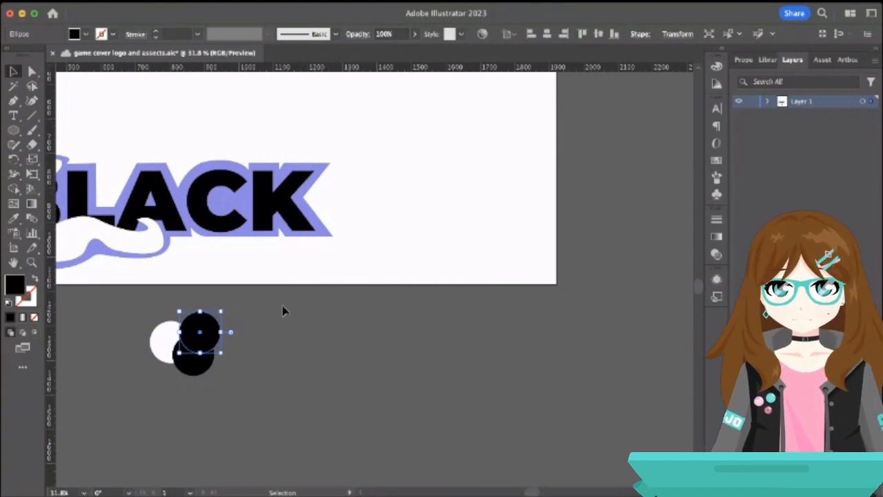
Move the pasted black circle to the right, clear of the overlapping white and black circles.
left_click(283, 337)
left_click_drag(214, 345, 231, 335)
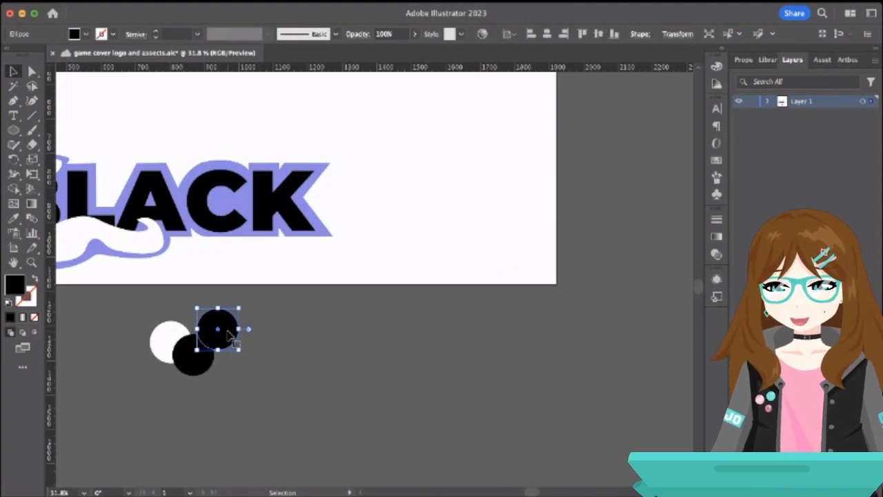
left_click_drag(231, 336, 282, 337)
scroll(243, 338, "left", 5)
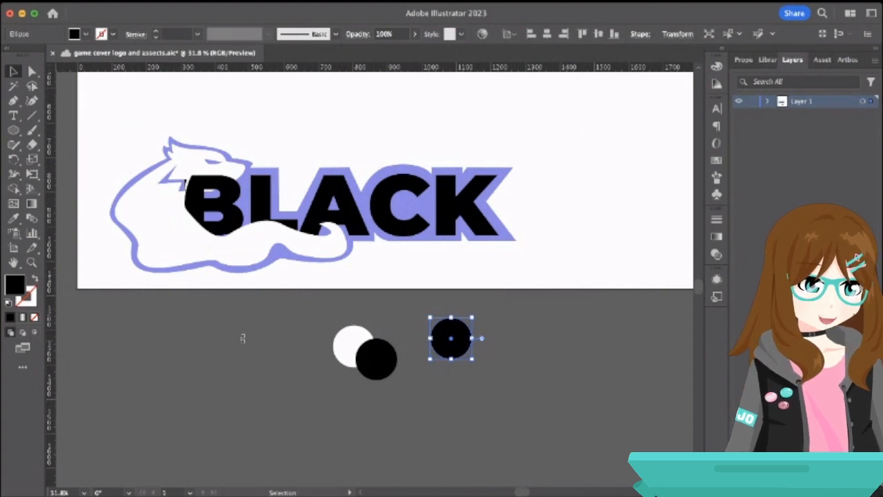
Isolate the nested BLACK lettering group in the logo and fill its letters with a black-white-black linear gradient.
left_click(351, 345)
left_click(371, 218)
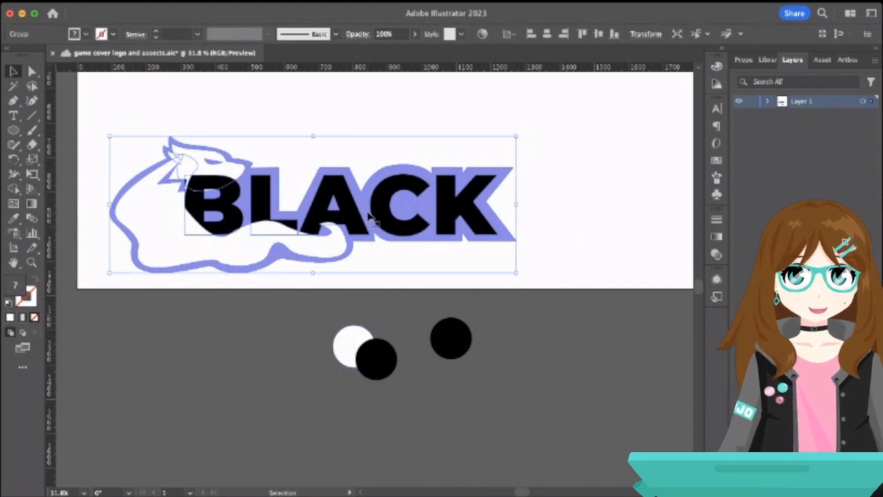
double_click(352, 218)
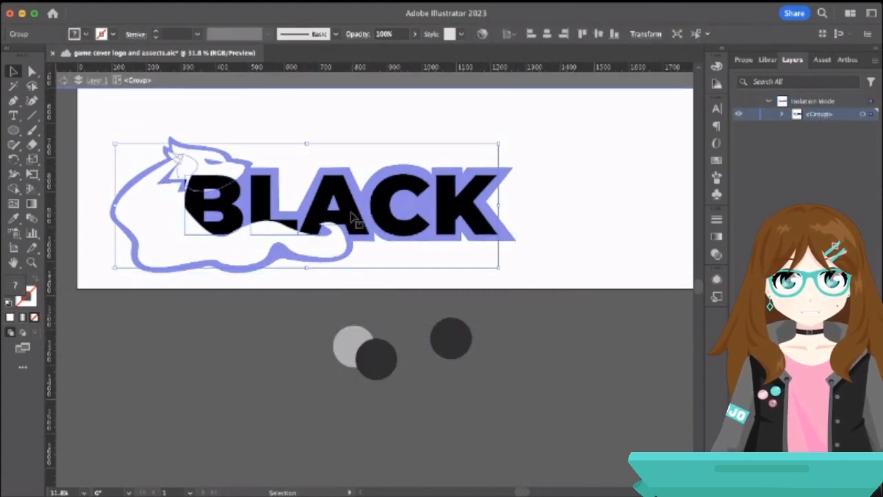
double_click(353, 218)
left_click(353, 218)
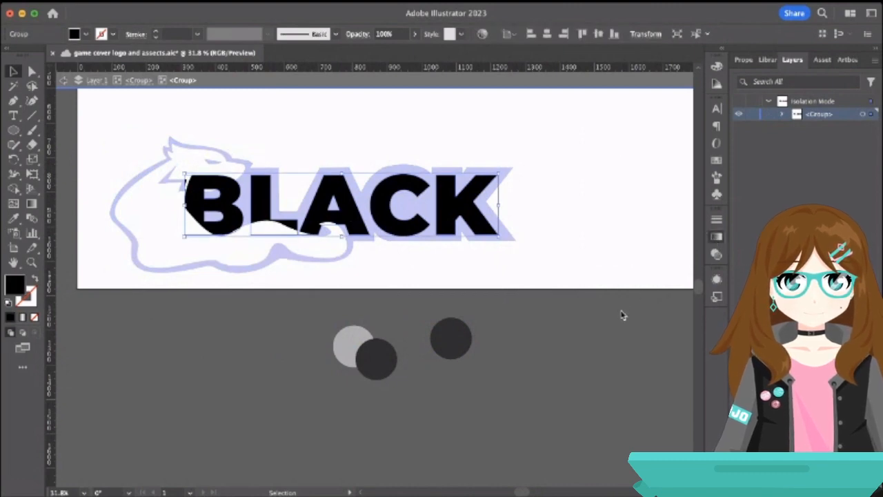
key("period")
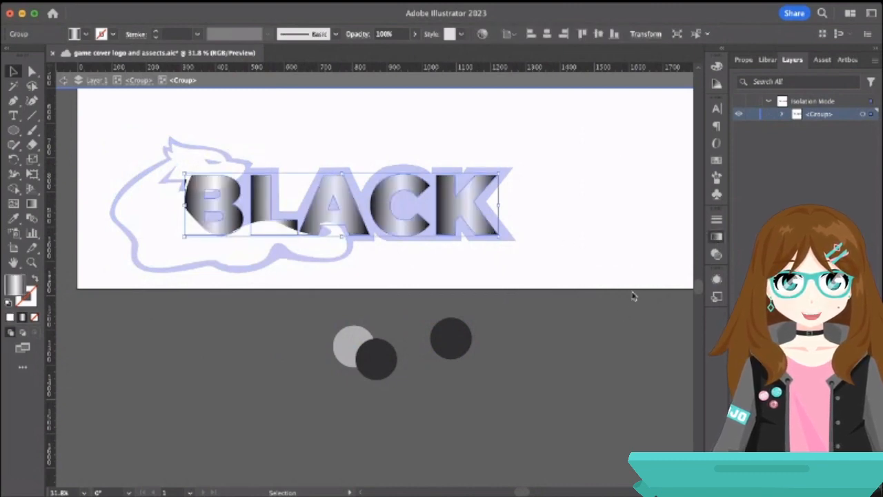
Adjust the lettering gradient's angle until it runs vertically, dark along the letters' tops and bottoms and white across the middle.
left_click(680, 222)
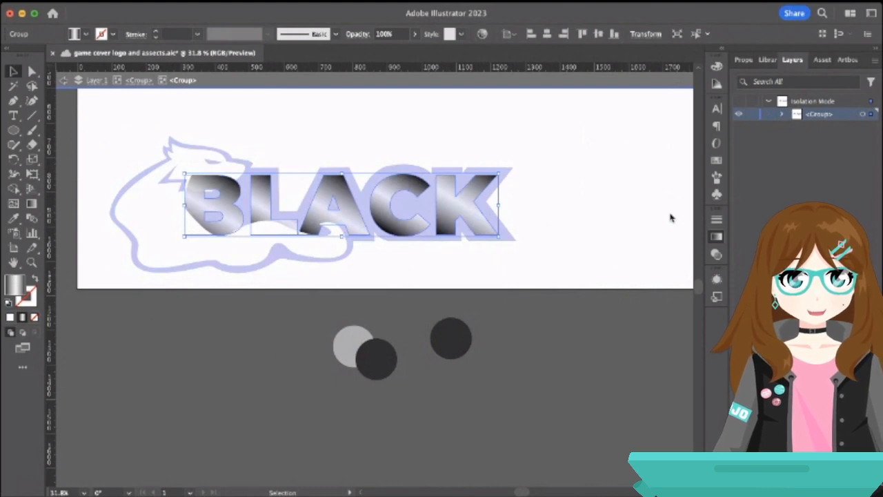
key("super+z")
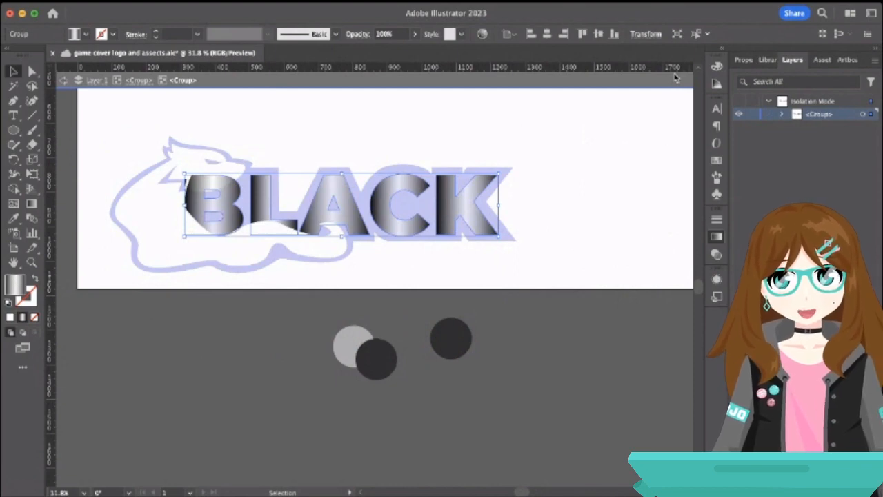
key("super+z")
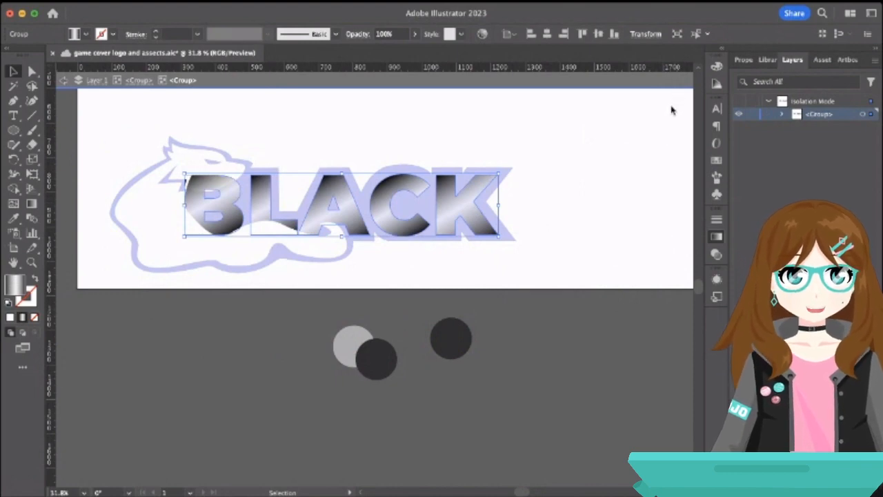
key("super+z")
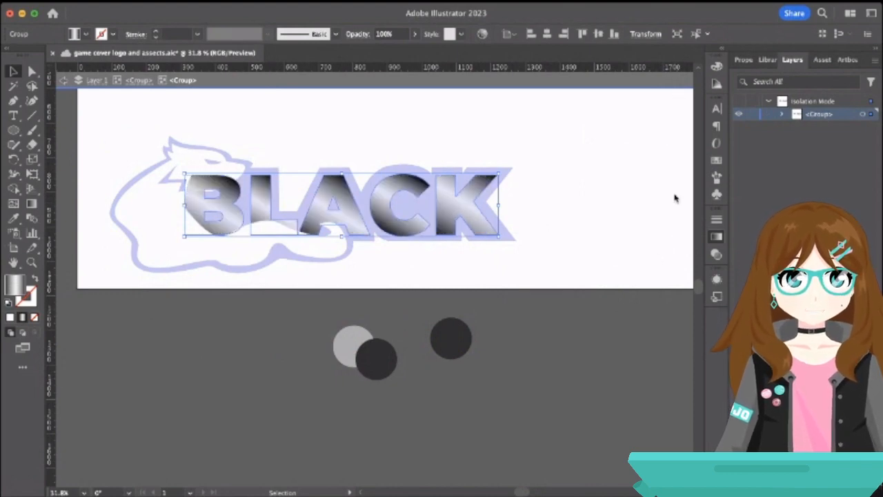
key("super+z")
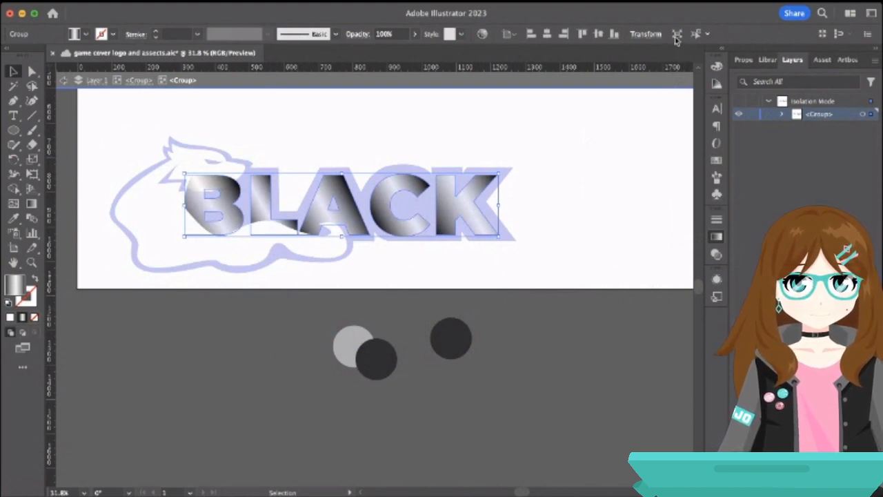
key("super+z")
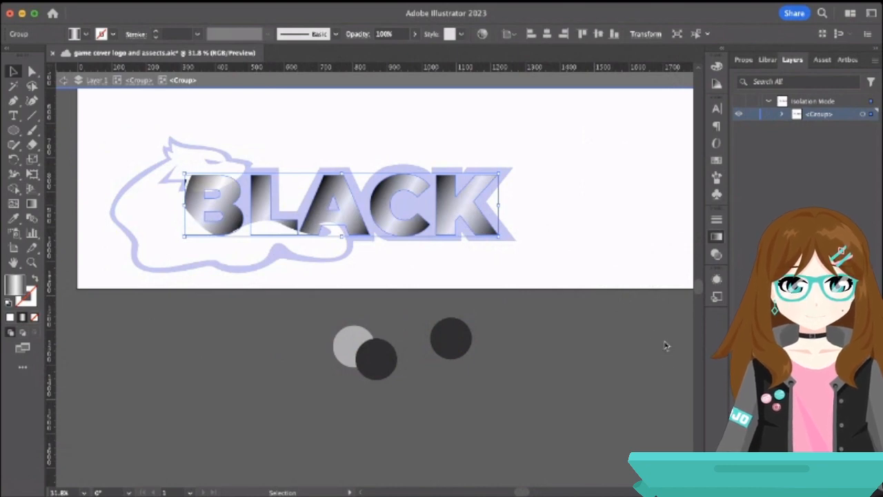
key("super+z")
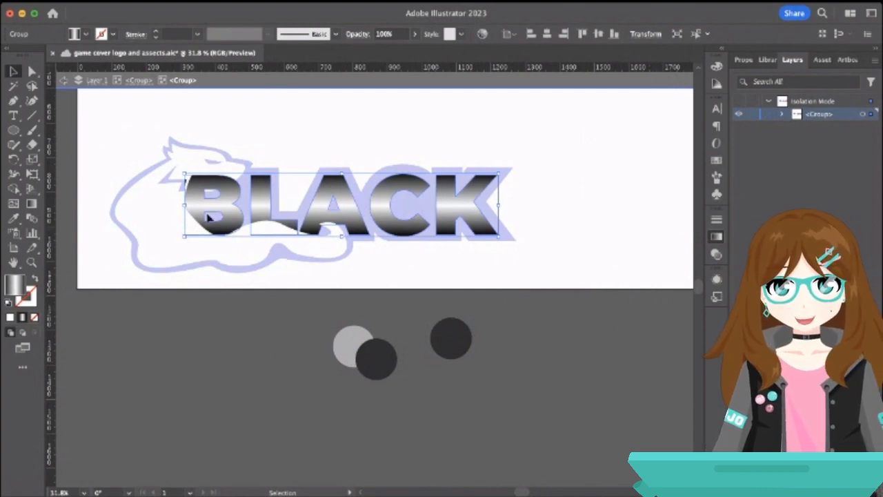
Exit the lettering group's isolation and isolate the group containing the purple backing outline.
left_click(63, 81)
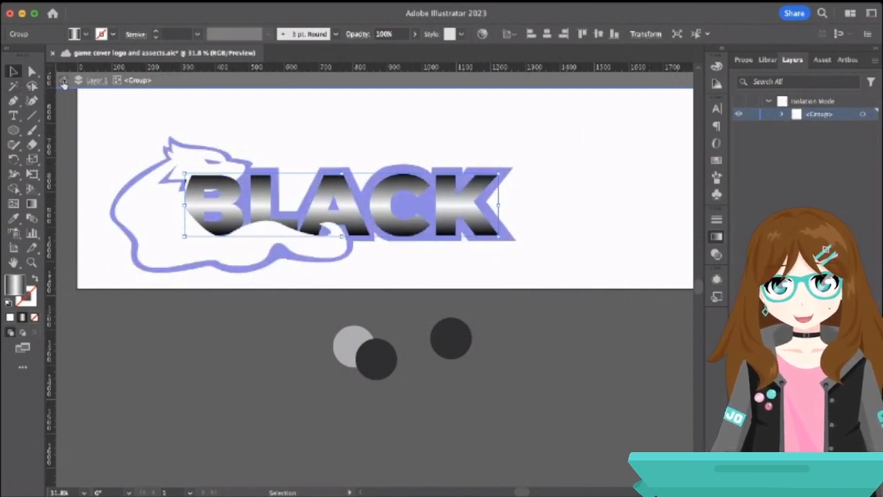
left_click(62, 80)
double_click(442, 174)
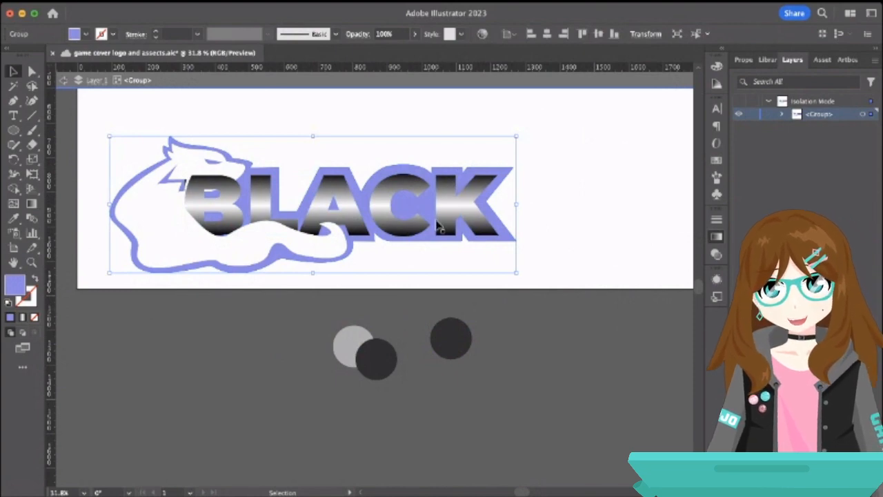
left_click(461, 204)
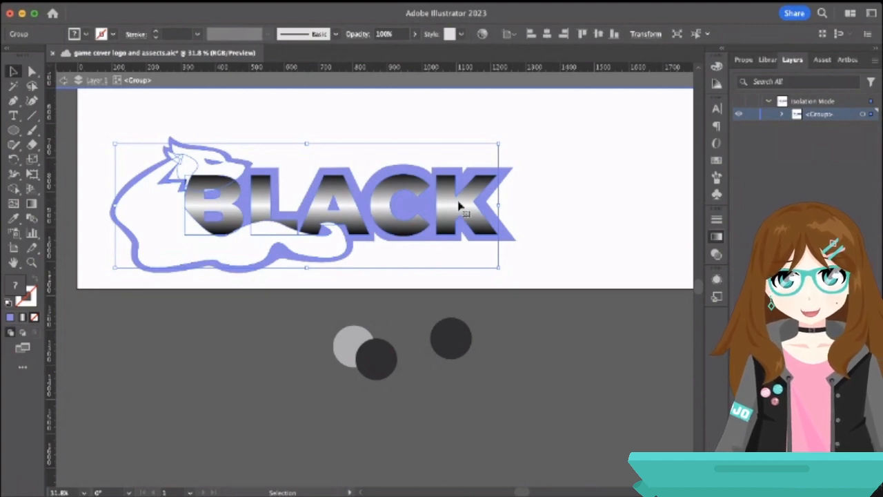
left_click(476, 142)
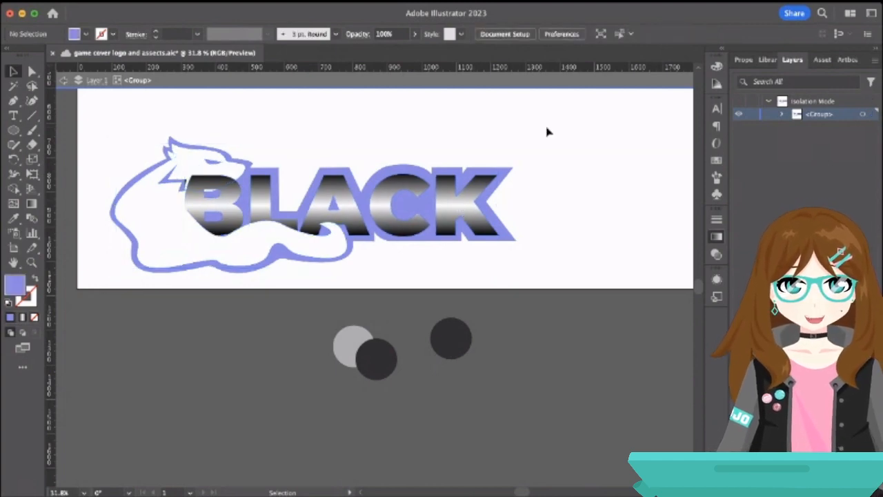
left_click(63, 80)
left_click(63, 81)
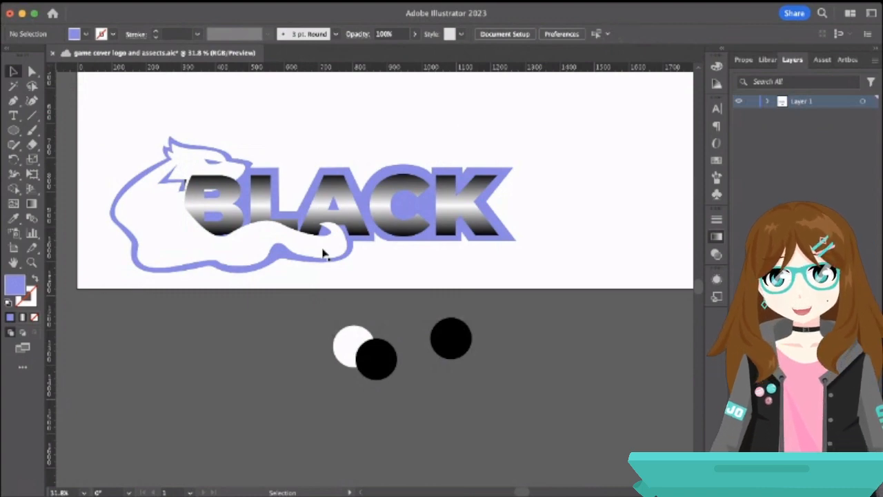
left_click(348, 224)
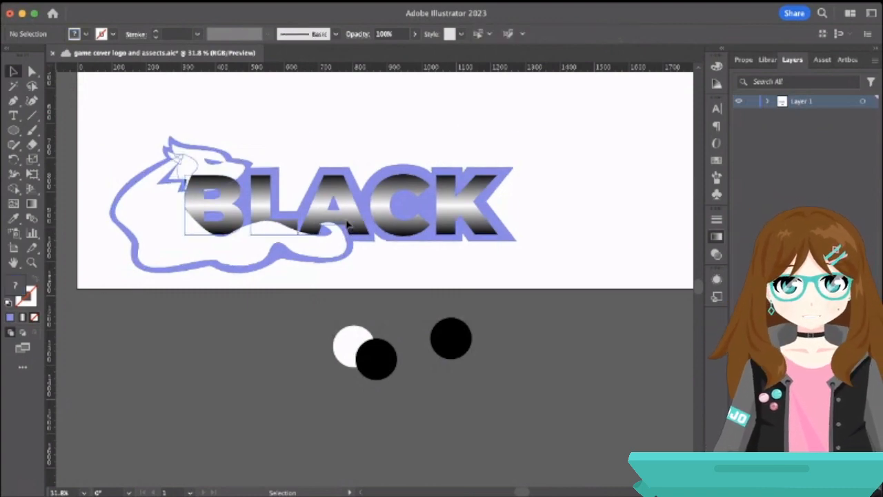
double_click(348, 225)
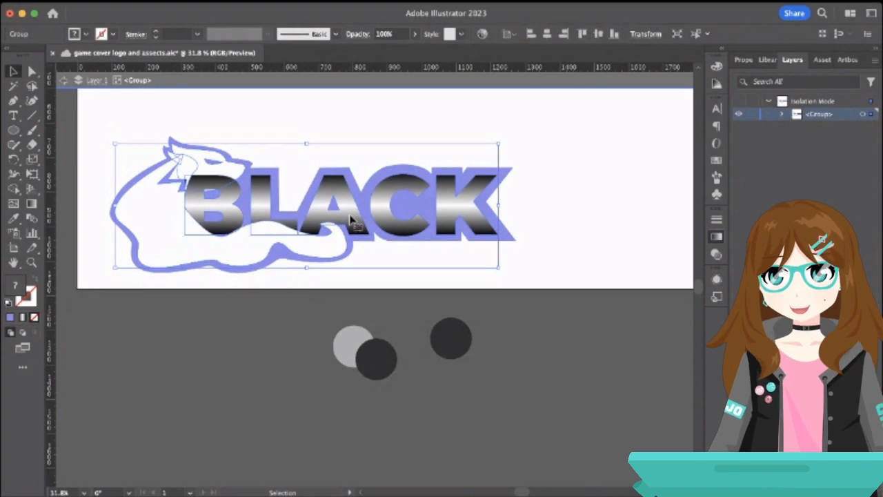
double_click(351, 220)
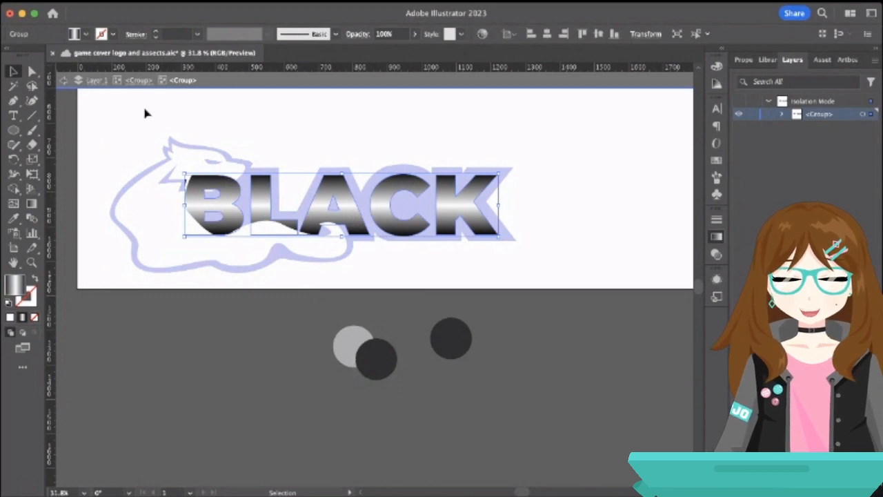
left_click(63, 82)
left_click(63, 81)
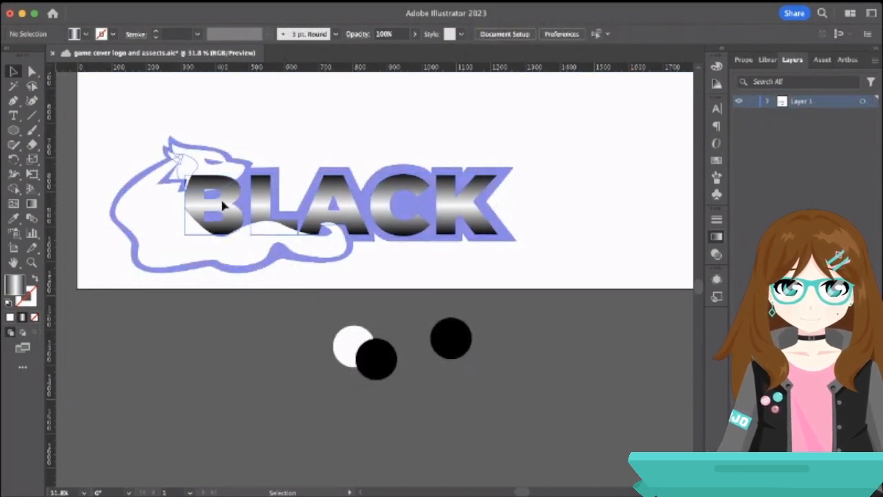
Isolate the purple backing outline nested in the logo group, fill it with bright yellow, and leave the nested groups.
left_click(225, 200)
double_click(240, 182)
left_click(248, 192)
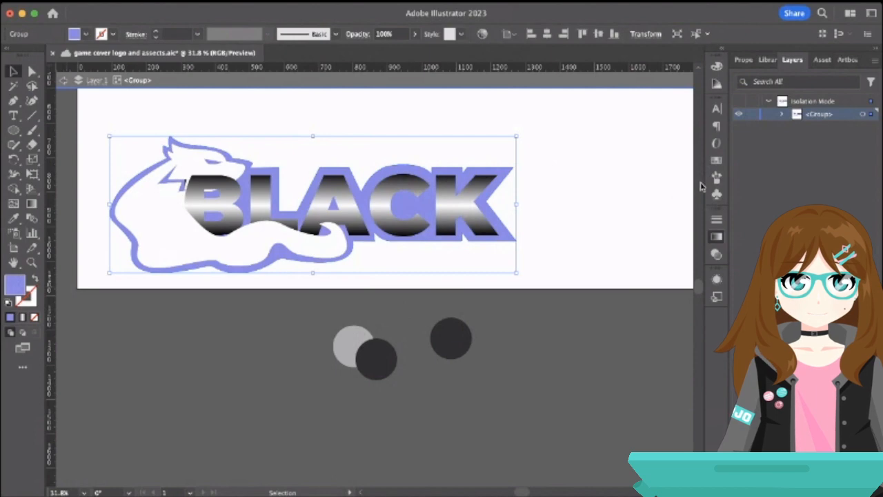
left_click(558, 164)
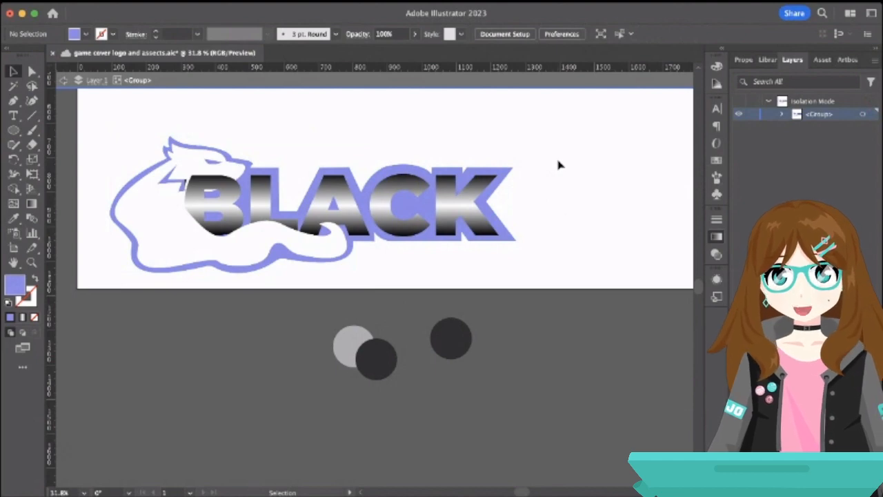
double_click(455, 175)
left_click(196, 200)
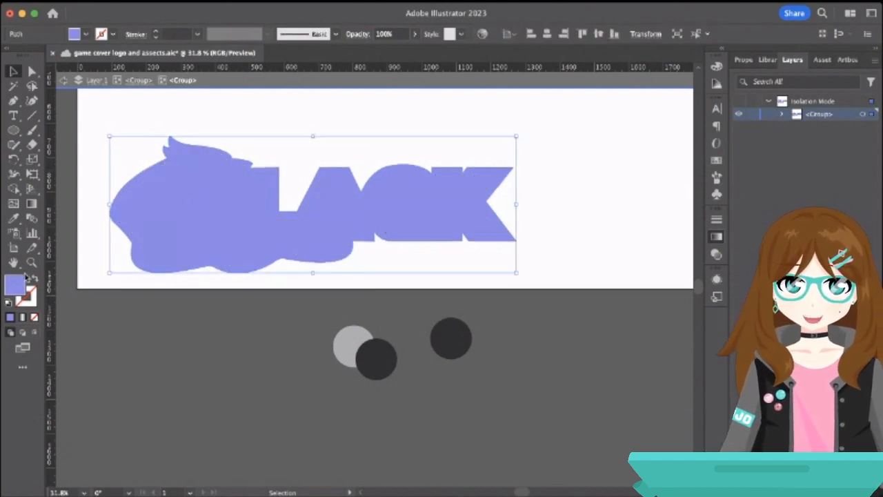
double_click(19, 289)
left_click(579, 294)
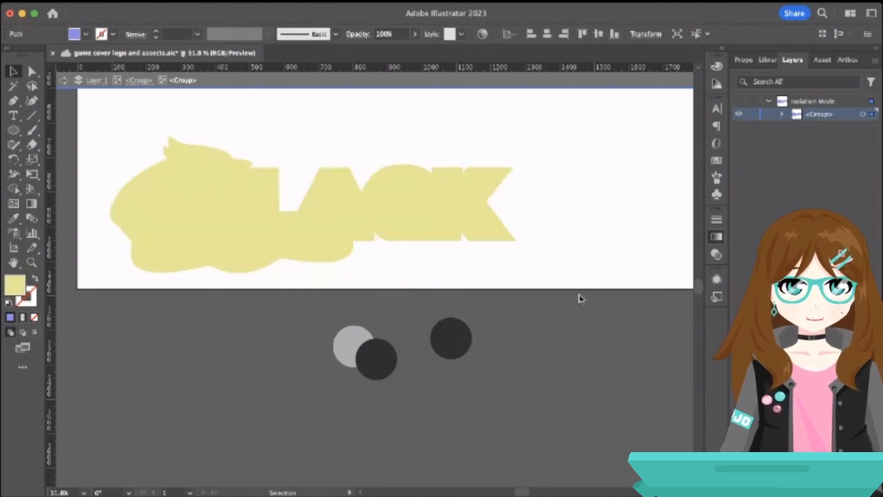
left_click(520, 165)
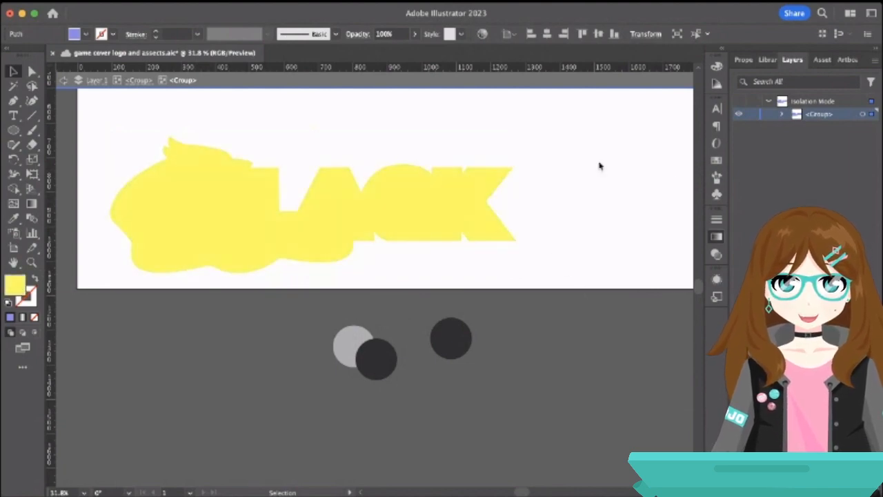
left_click(687, 169)
left_click(64, 81)
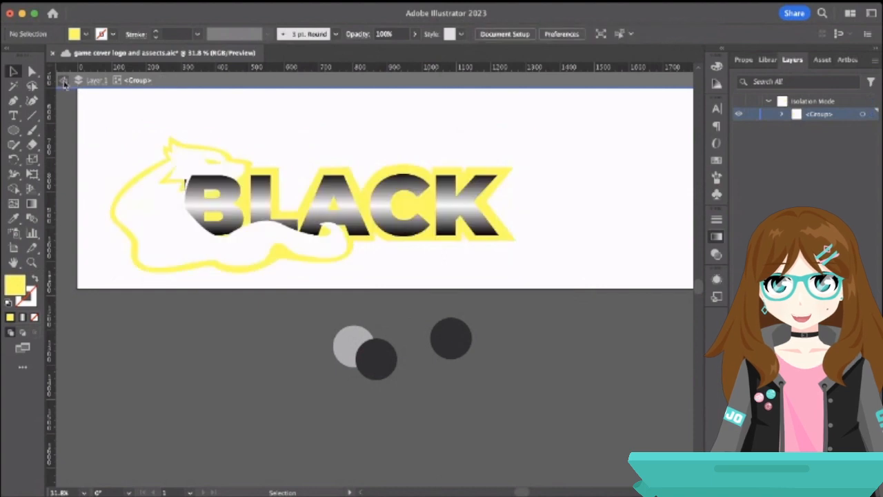
left_click(64, 81)
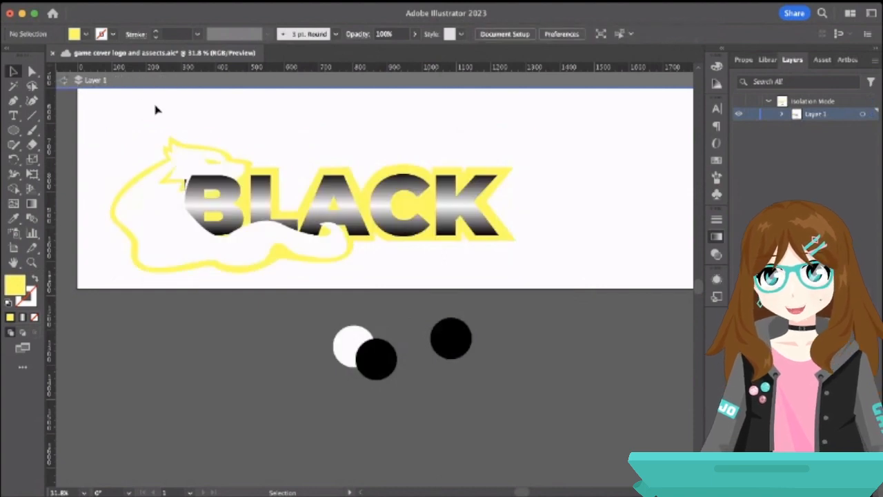
Isolate the logo group and darken the backing outline's fill to a mustard gold.
left_click(395, 178)
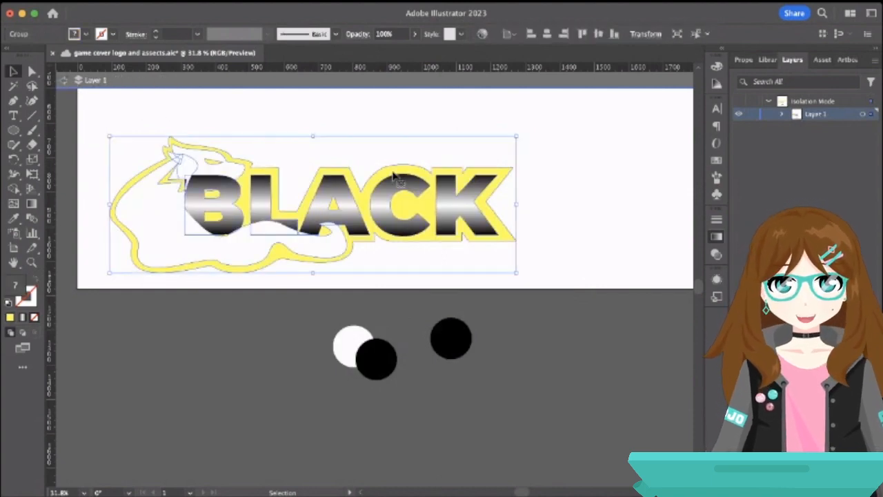
double_click(396, 177)
left_click(397, 177)
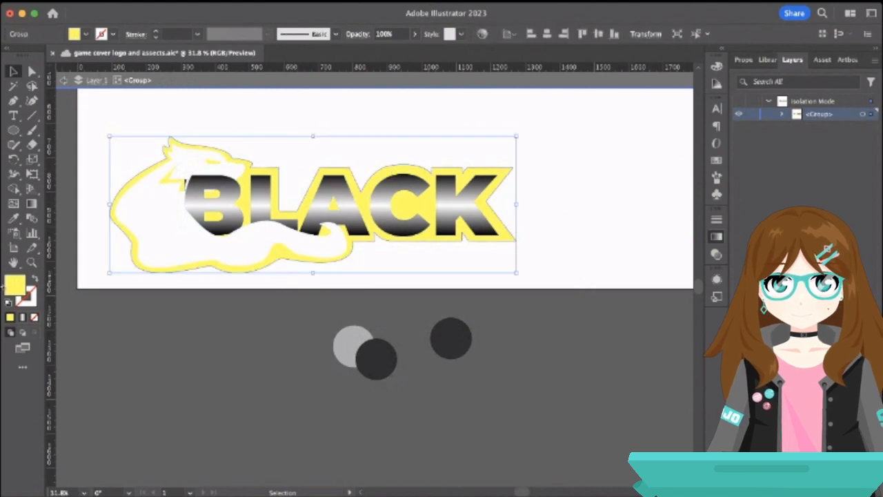
left_click(544, 183)
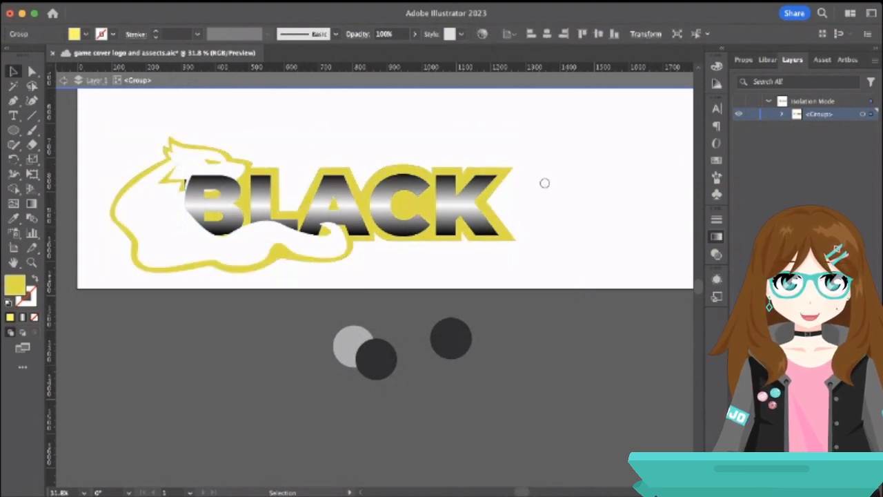
left_click_drag(545, 183, 558, 205)
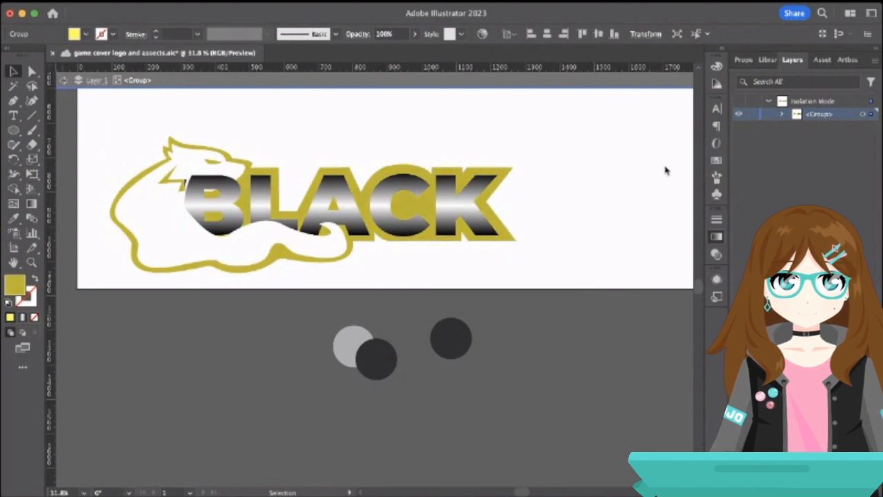
Fill the nested BLACK lettering with solid black sampled from the separate circle below the artboard, and exit isolation.
left_click(436, 198)
double_click(417, 193)
left_click(418, 193)
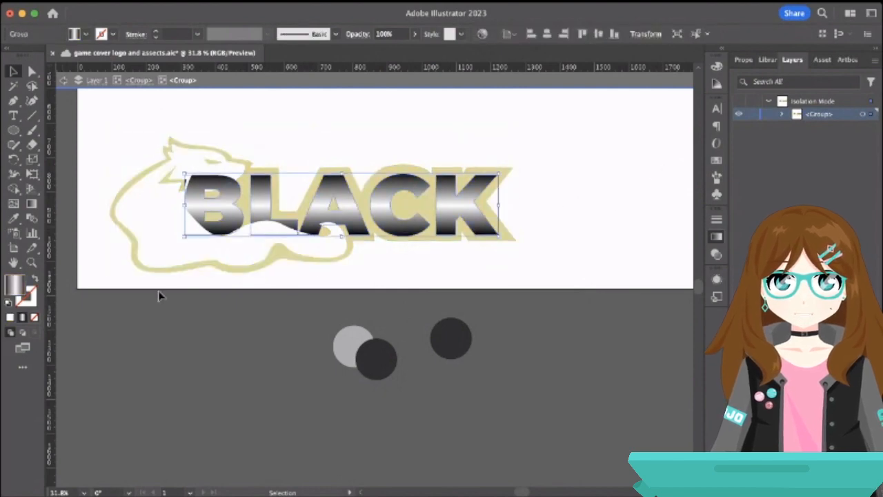
left_click(13, 217)
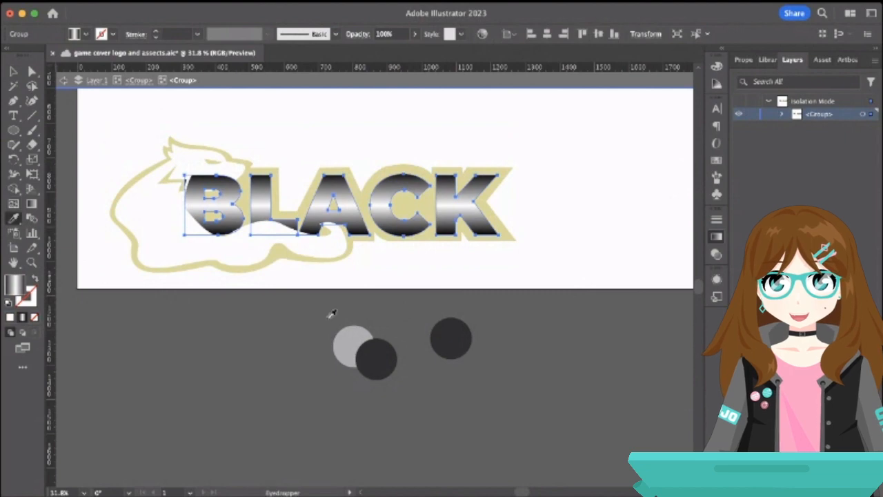
left_click(454, 316)
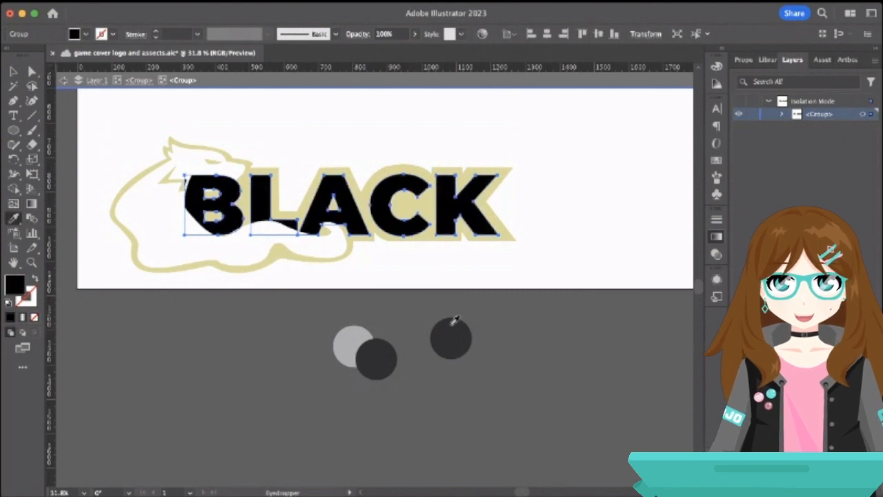
left_click(62, 81)
left_click(62, 80)
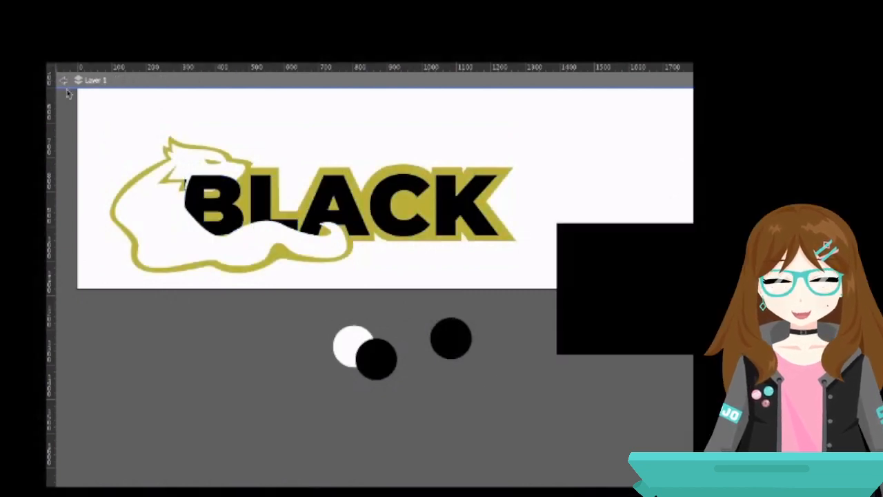
left_click(62, 80)
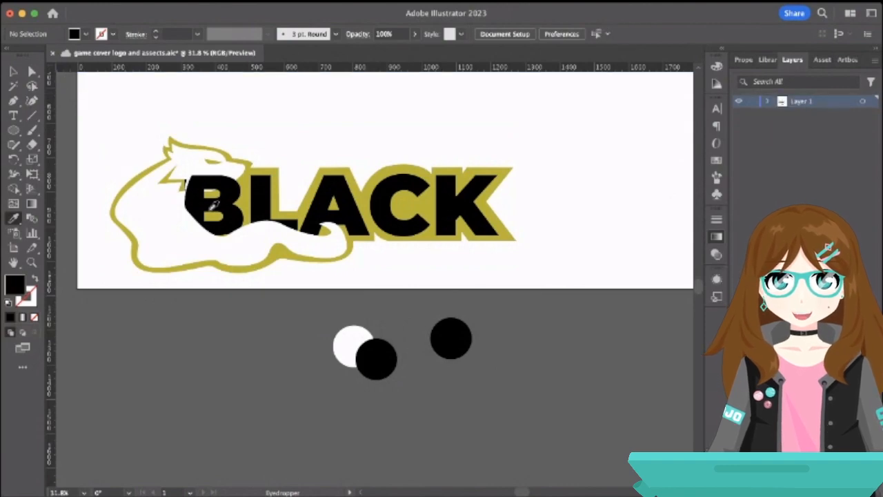
key("v")
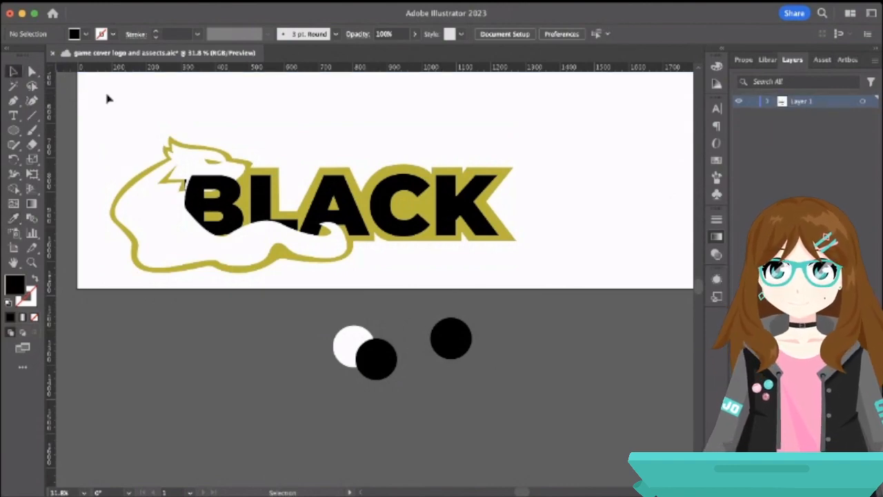
Isolate the nested BLACK lettering group and paste the black circle in place over the one overlapping the white circle.
left_click(383, 187)
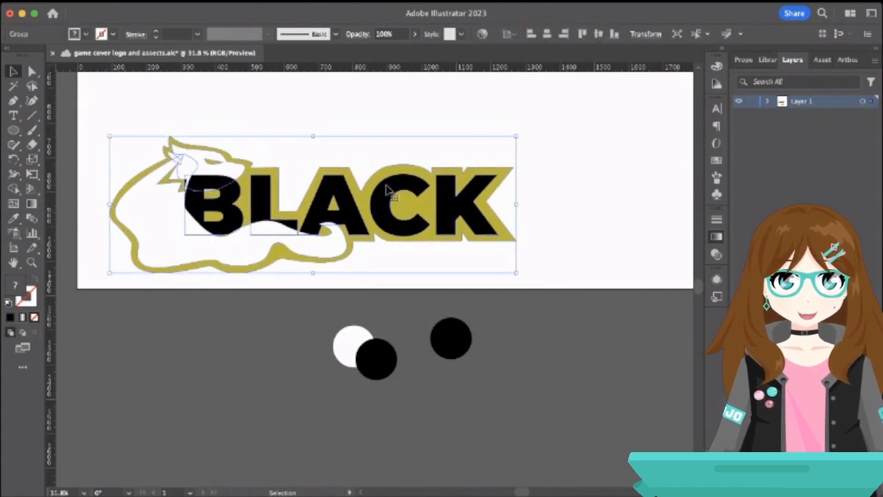
double_click(389, 189)
double_click(388, 190)
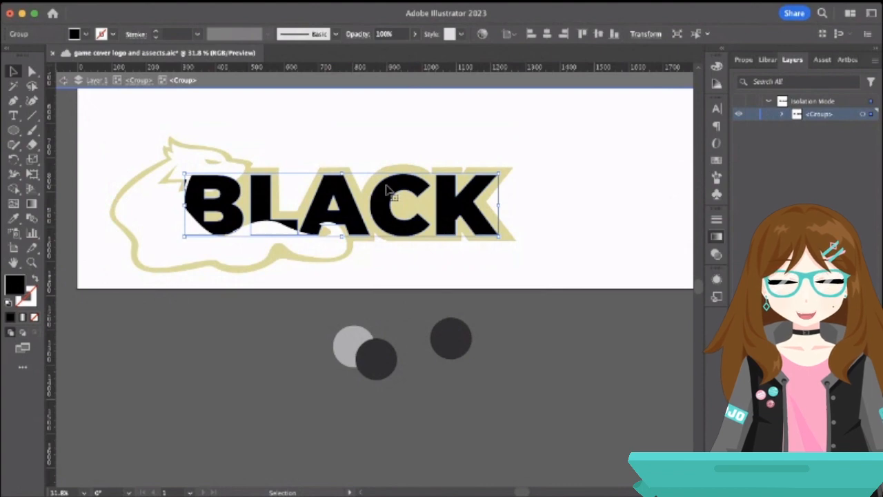
key("super+c")
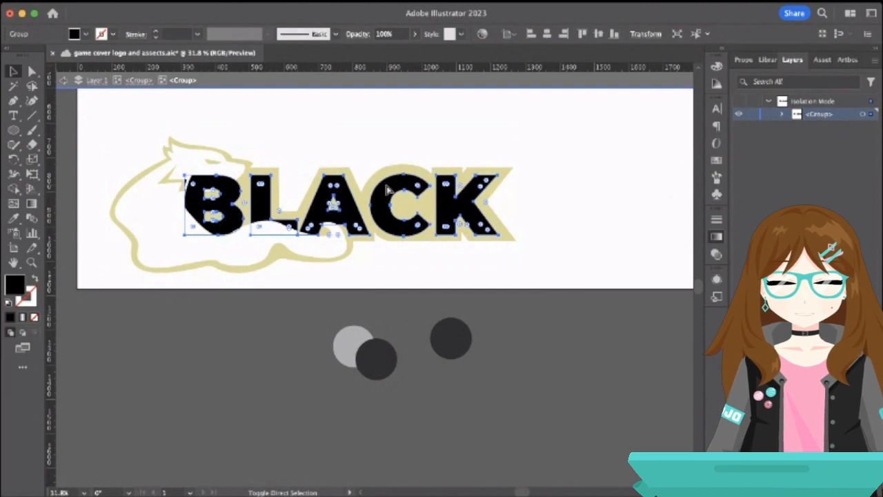
key("super+z")
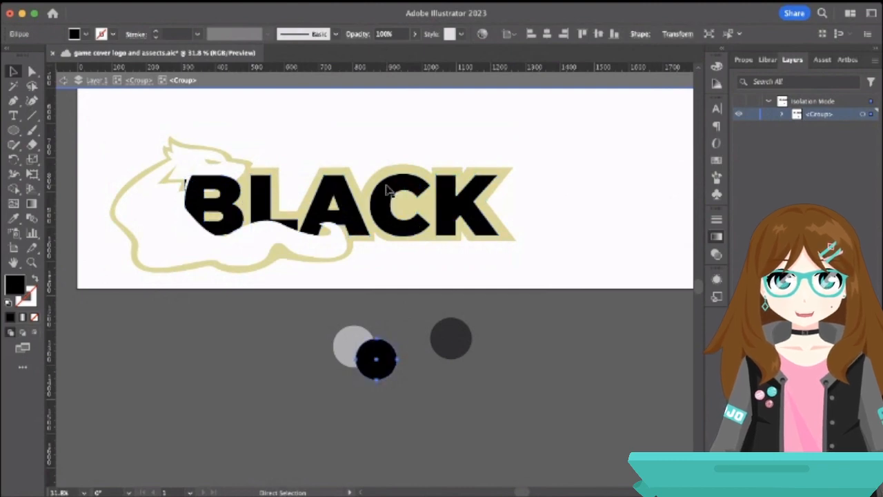
Try filling the letters of BLACK one by one with a horizontal black-white-black linear gradient.
left_click(388, 190)
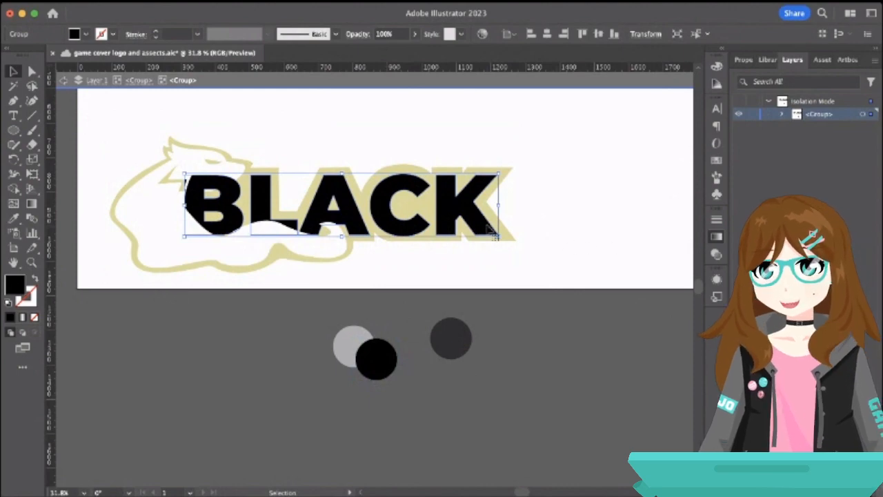
left_click_drag(568, 239, 463, 208)
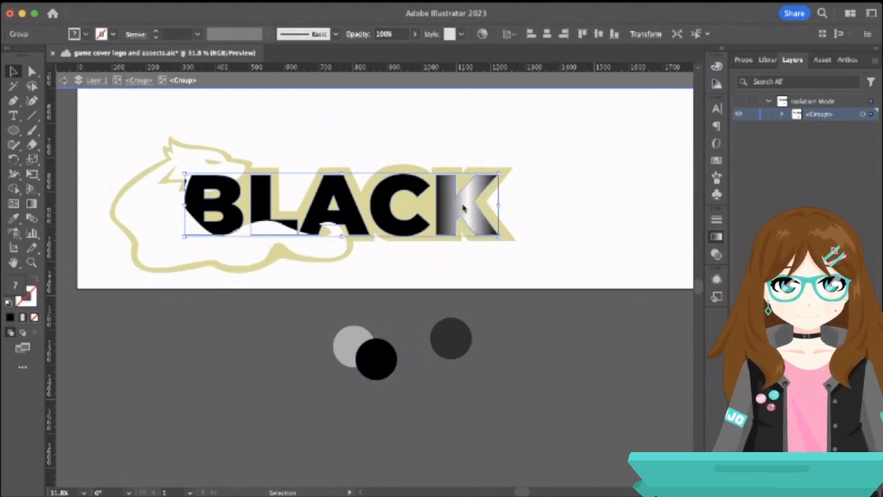
left_click_drag(562, 244, 406, 209)
left_click_drag(561, 241, 265, 207)
left_click_drag(570, 246, 227, 213)
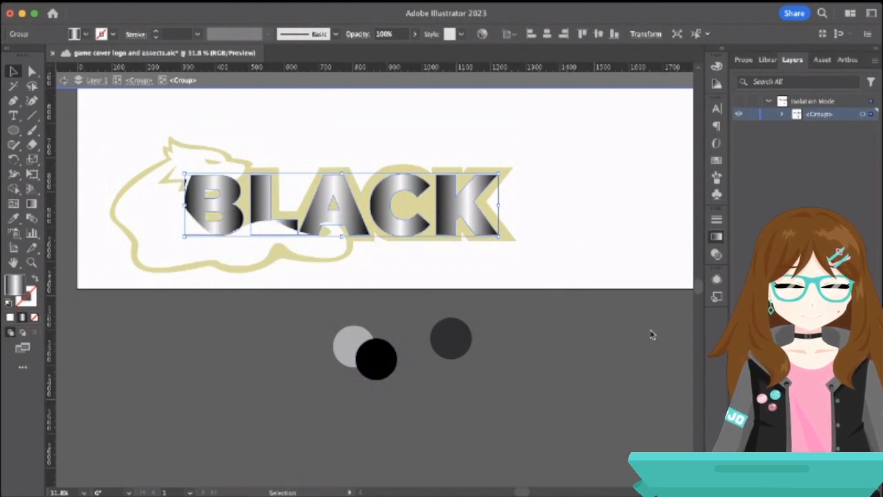
left_click(667, 424)
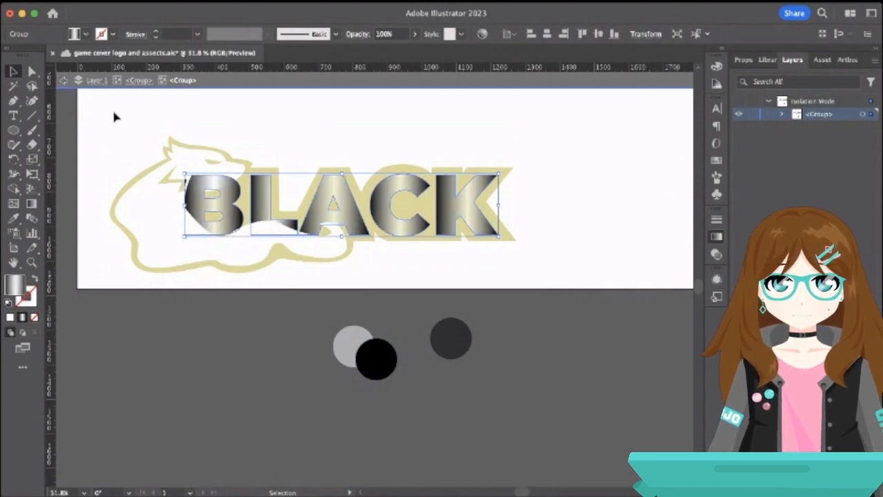
Undo the gradient fills applied to the individual letters of BLACK.
key("super+z")
key("super+z")
key("super+z")
key("super+z")
key("super+z")
key("super+z")
key("super+z")
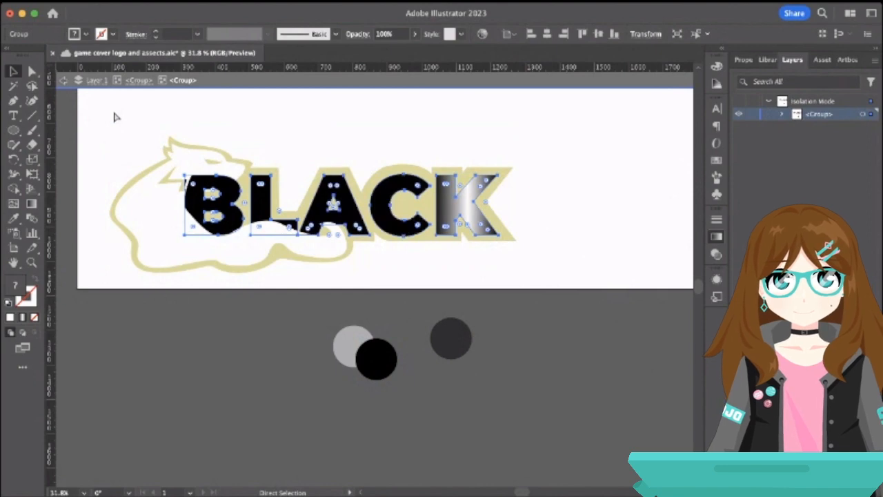
Isolate the nested BLACK lettering group again and ungroup it into separate letters.
double_click(116, 111)
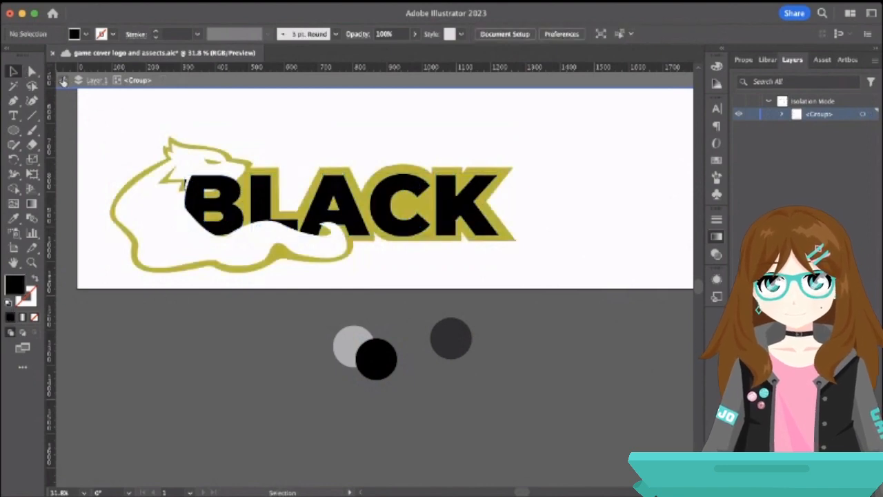
left_click(331, 201)
double_click(331, 202)
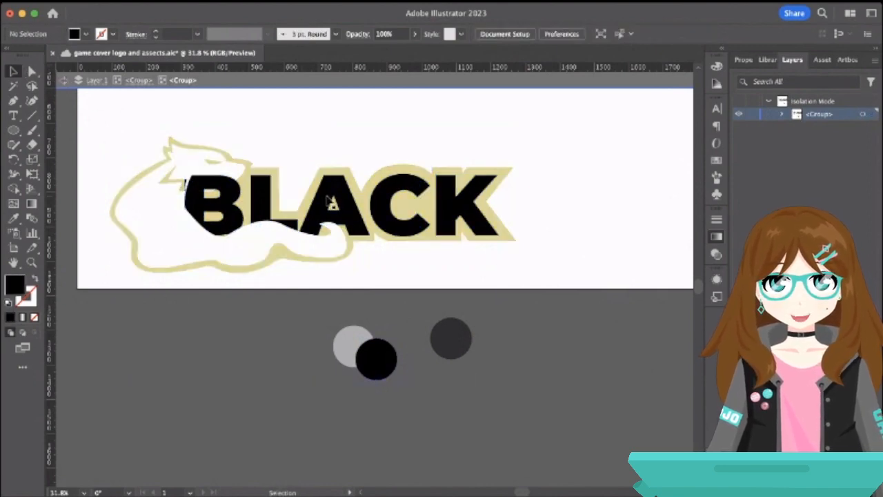
left_click_drag(331, 202, 327, 315)
key("super+z")
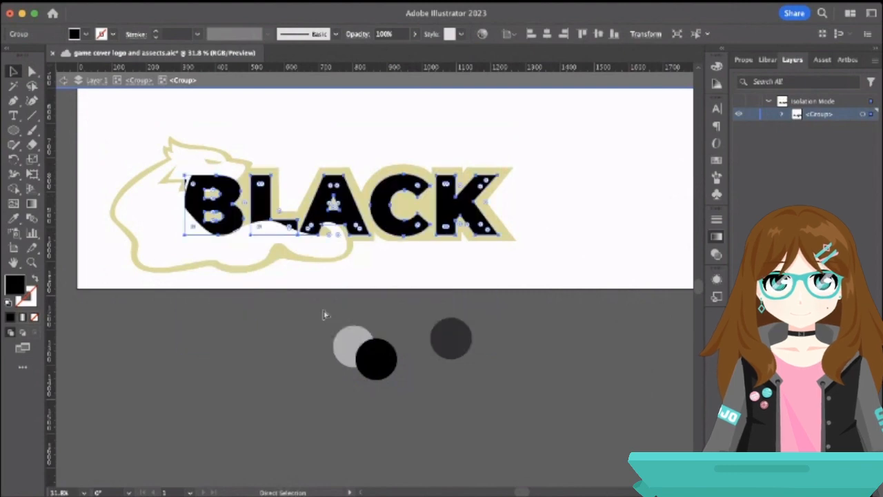
key("super+8")
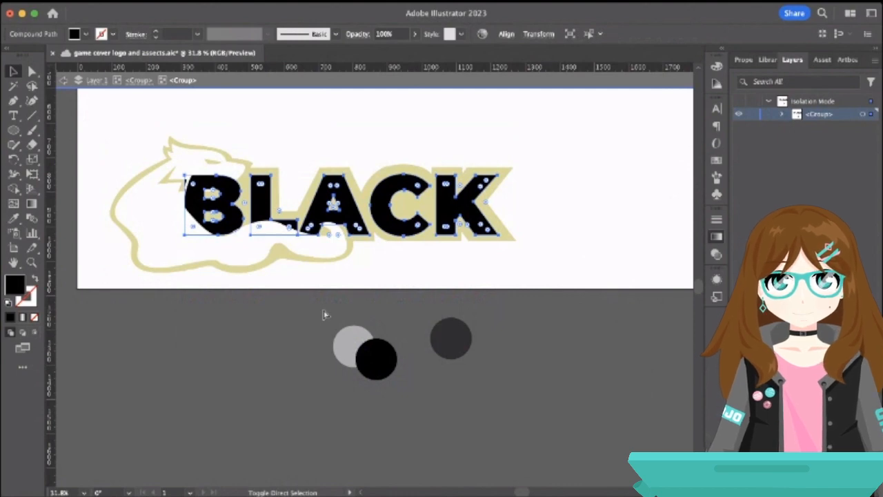
Try moving the letter A up out of the word BLACK, undo the move, and exit isolation.
left_click(323, 312)
left_click(376, 357)
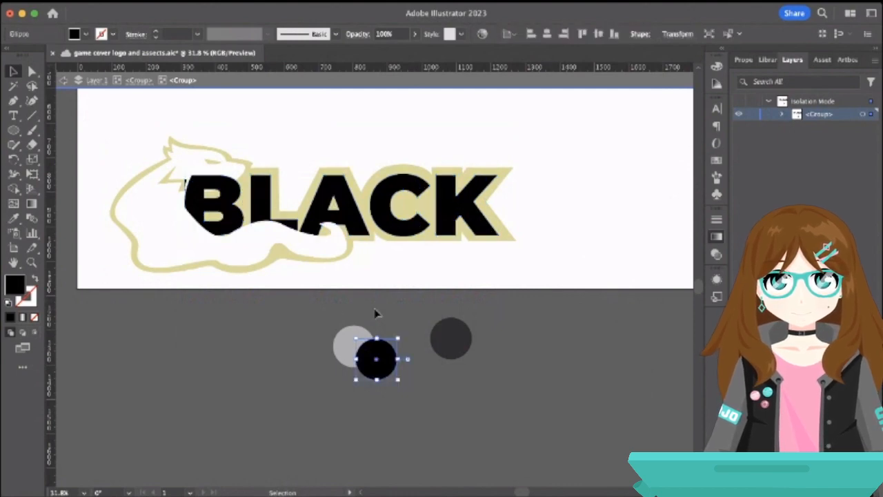
left_click_drag(333, 202, 335, 134)
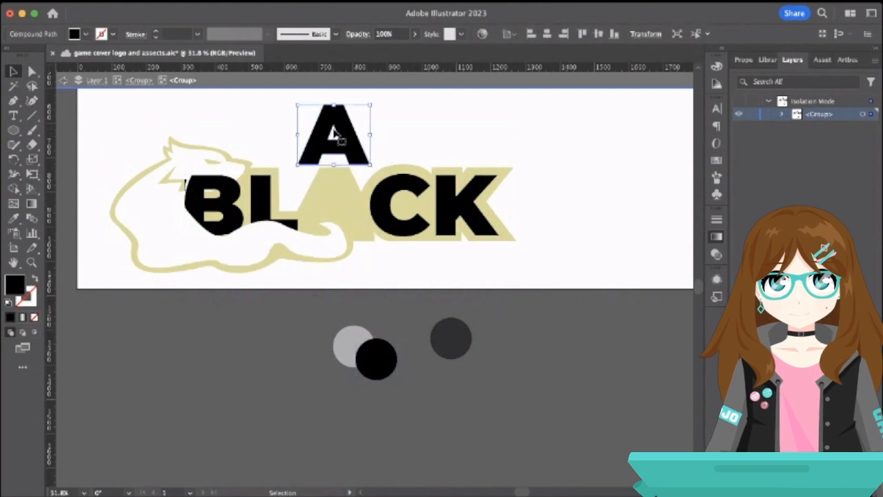
key("super+z")
left_click(64, 82)
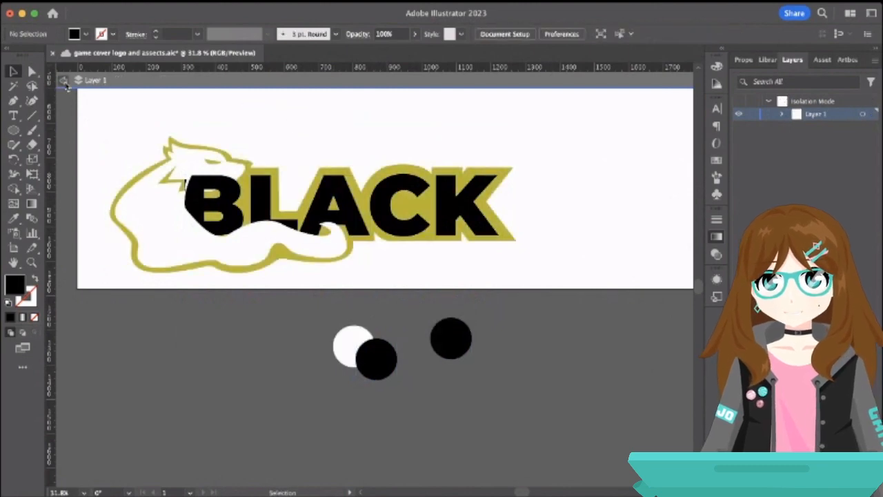
left_click(64, 83)
Re-enter the nested lettering group to select all five letters of BLACK together, and exit isolation.
left_click(236, 190)
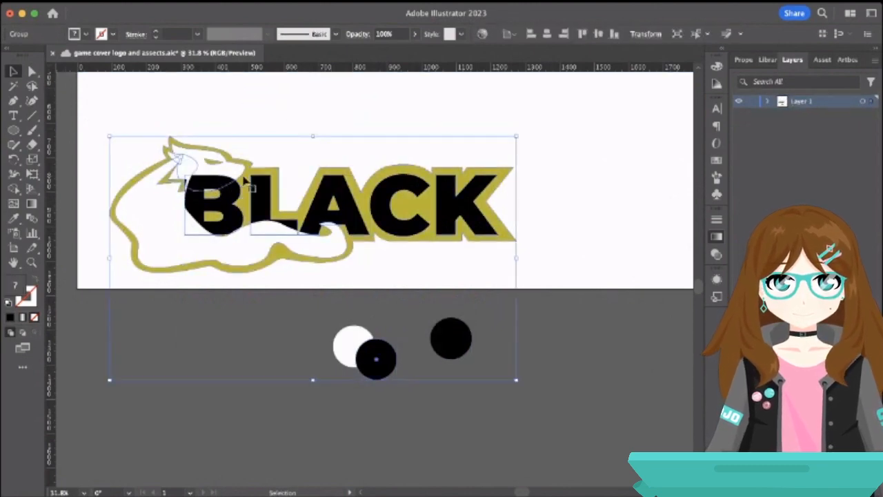
double_click(245, 190)
left_click(262, 201)
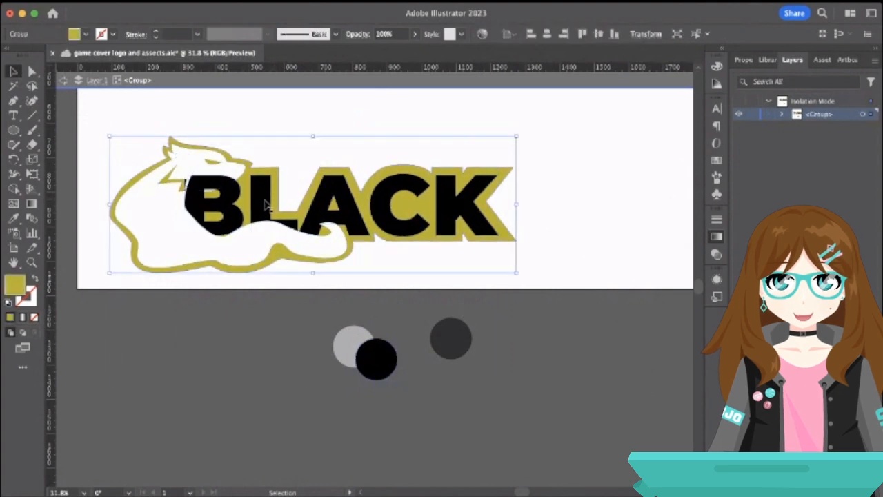
double_click(275, 209)
left_click(275, 208)
left_click(227, 212, "shift")
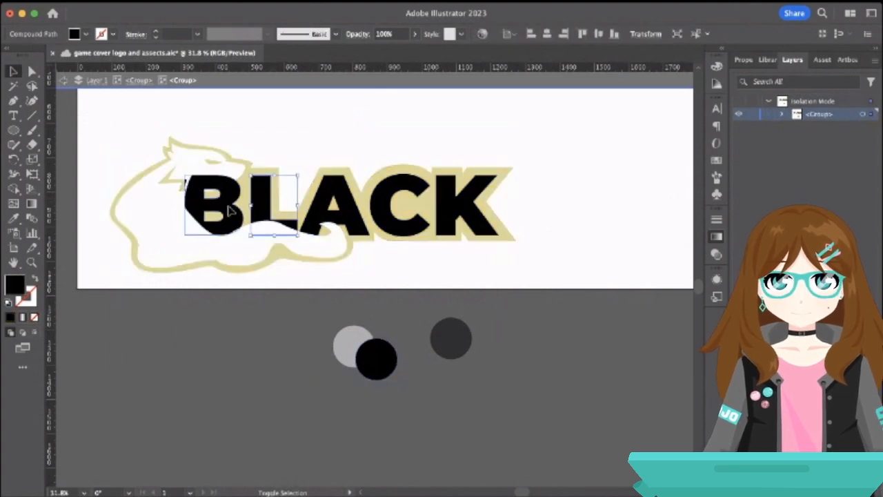
left_click(356, 217, "shift")
left_click(389, 216, "shift")
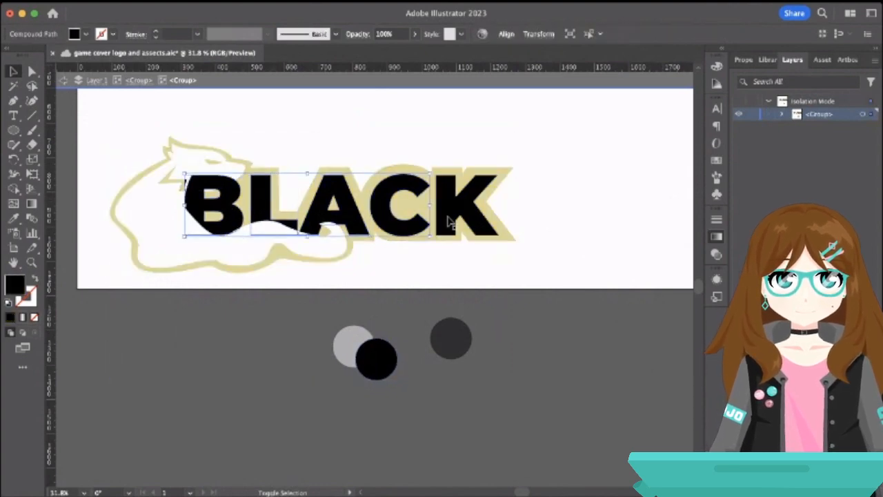
left_click(448, 223, "shift")
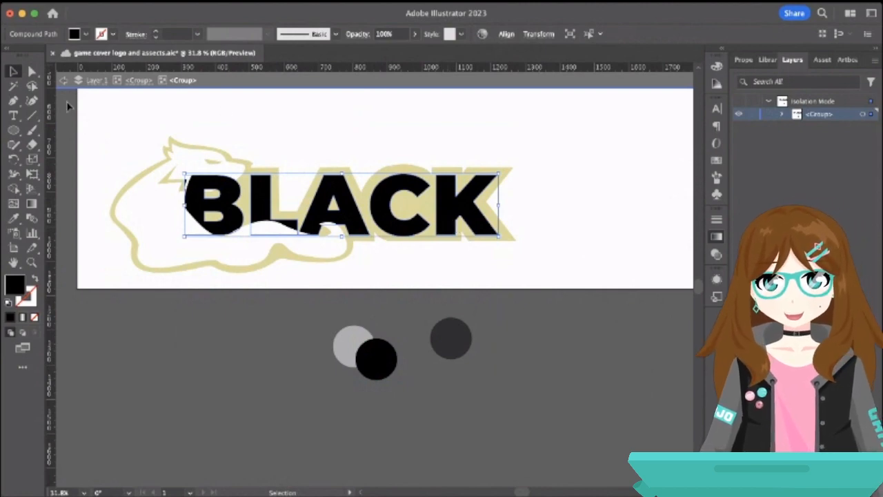
left_click(63, 80)
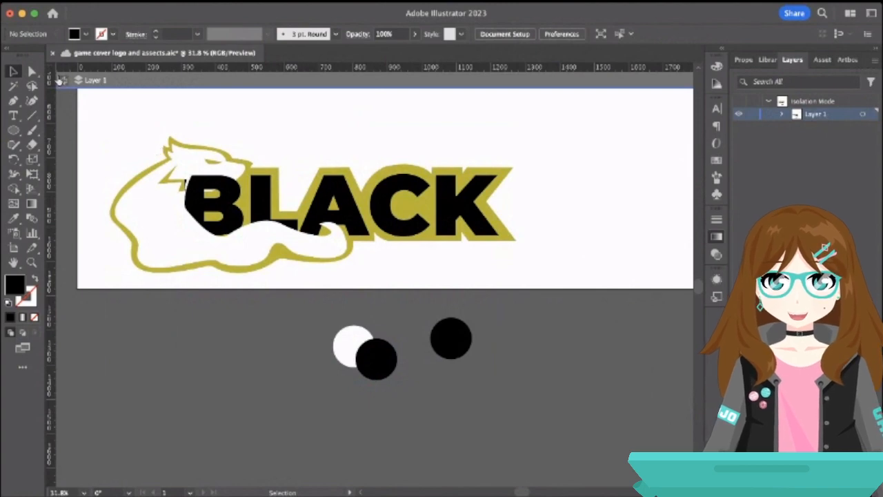
left_click(62, 80)
Send the black circle below the artboard behind the white circle it overlaps.
left_click(424, 209)
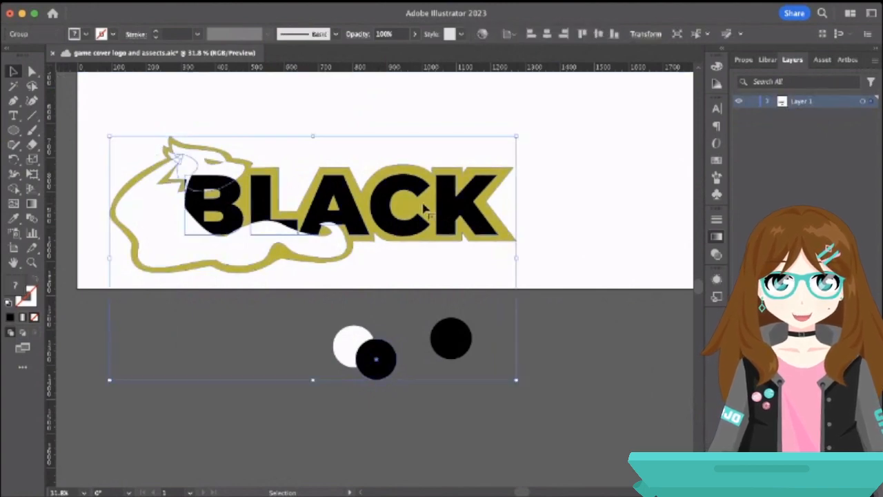
left_click(340, 129)
left_click(379, 376)
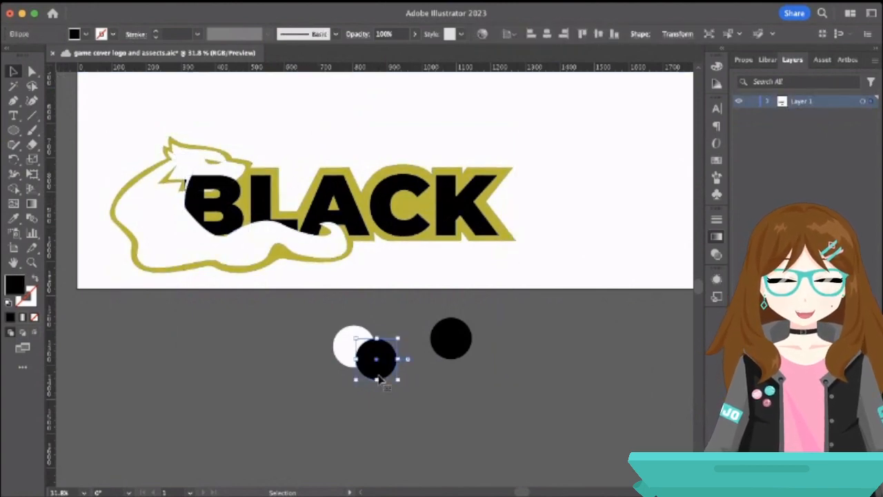
key("ctrl+[")
left_click(351, 348)
left_click(451, 354)
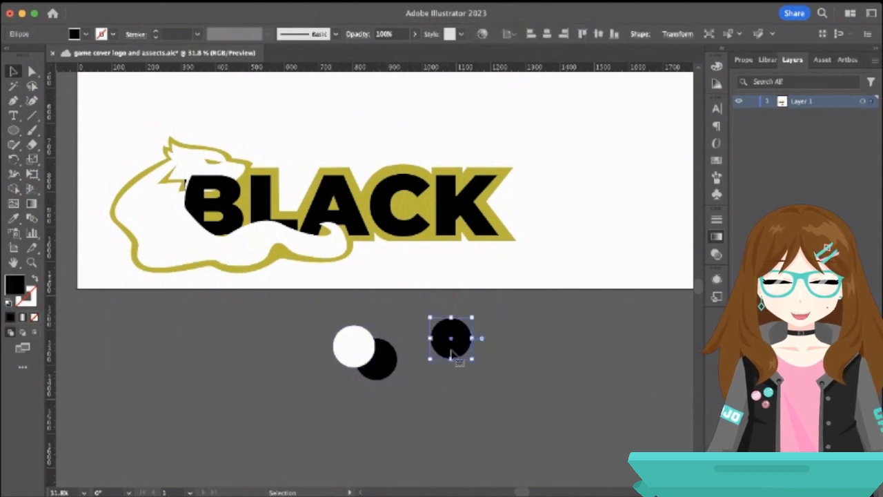
Ungroup the logo group that also contains the black circle below the artboard.
left_click(379, 373)
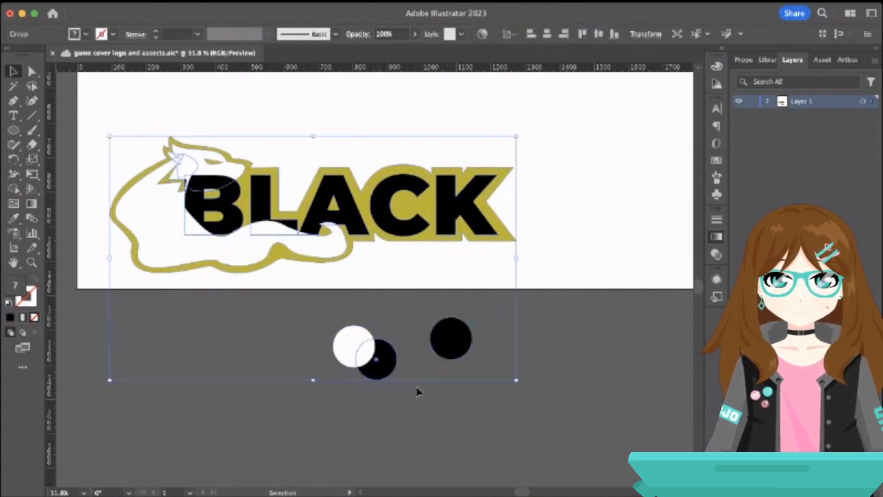
double_click(385, 366)
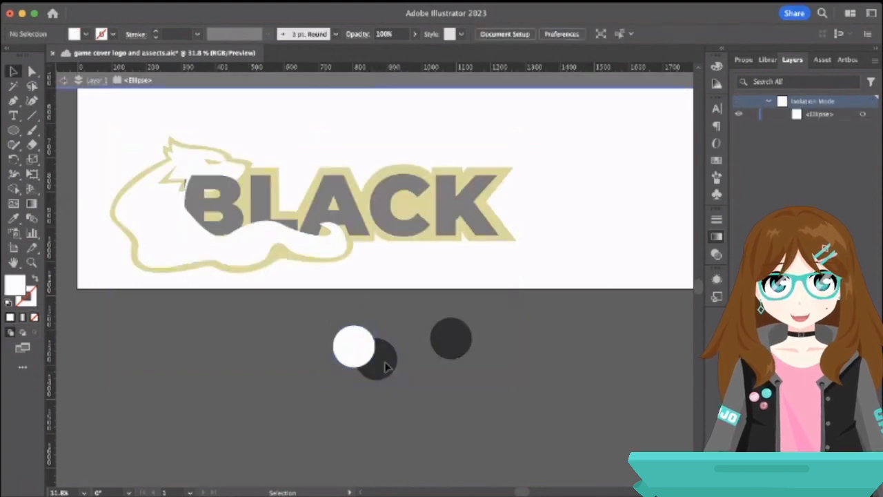
left_click(62, 80)
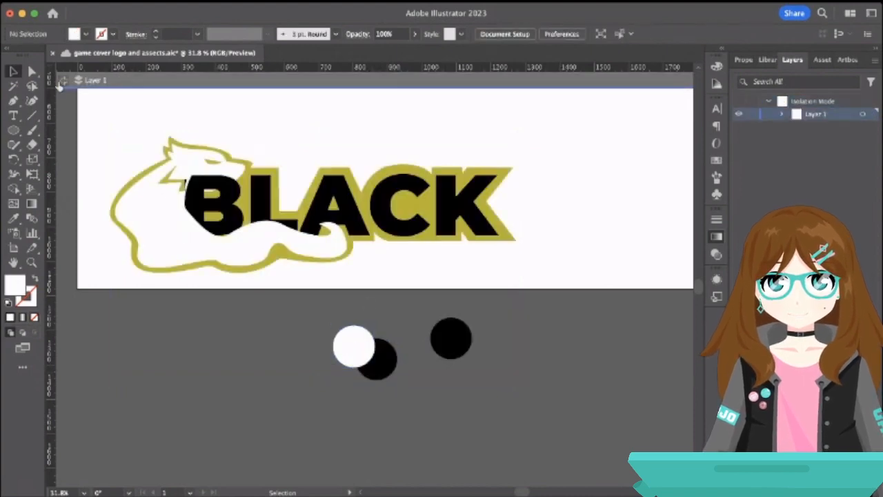
left_click(394, 375)
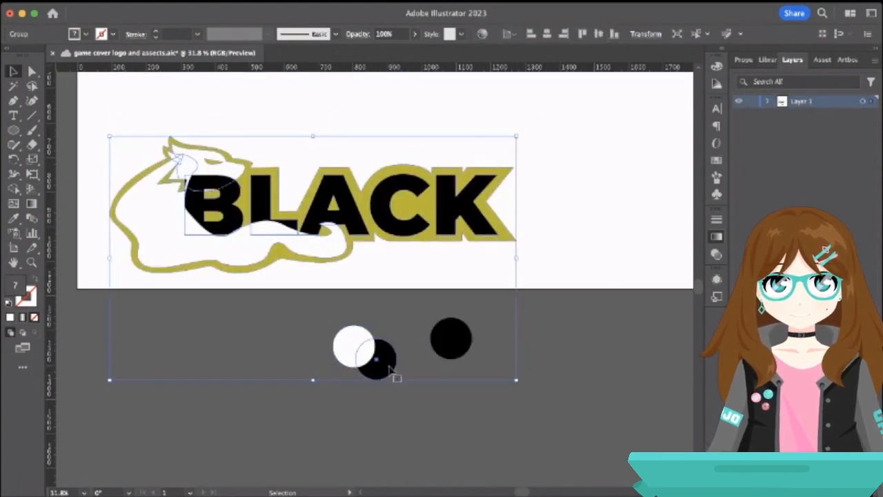
left_click(241, 407)
key("super+a")
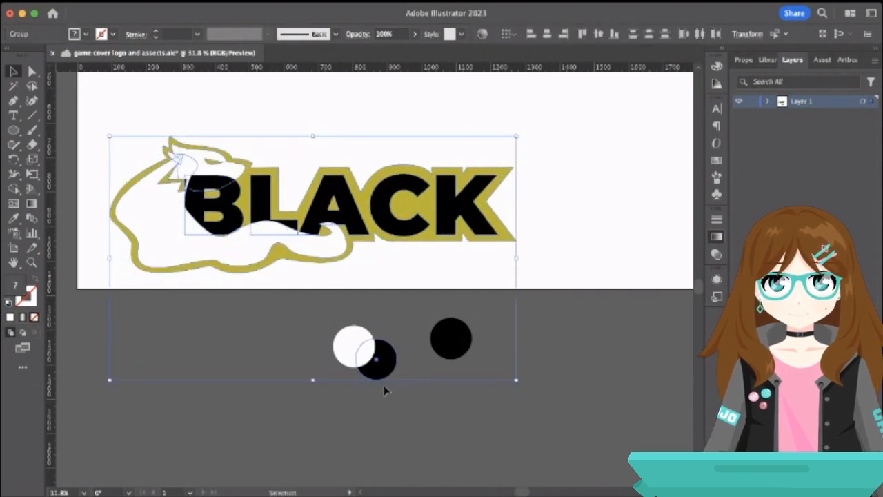
key("shift+super+g")
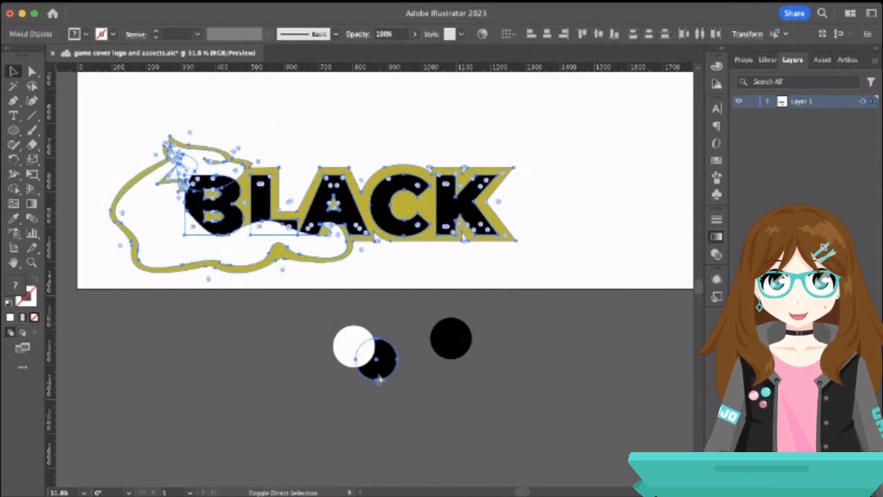
Group the wolf, gold outline and BLACK lettering again as one logo without the black circle.
left_click(404, 316)
left_click(378, 364)
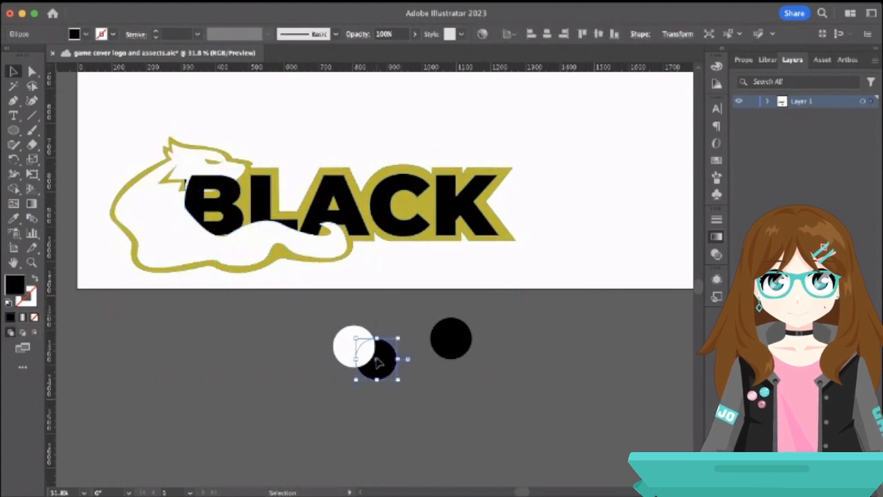
left_click_drag(87, 99, 545, 285)
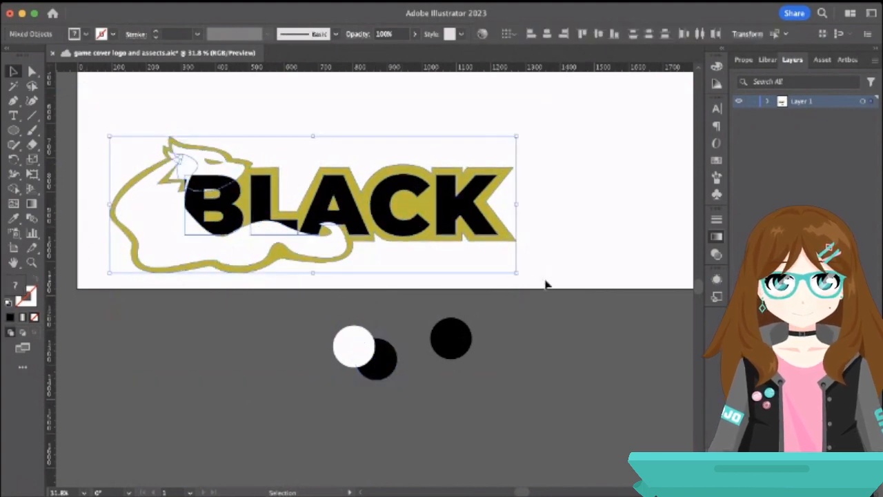
key("super+g")
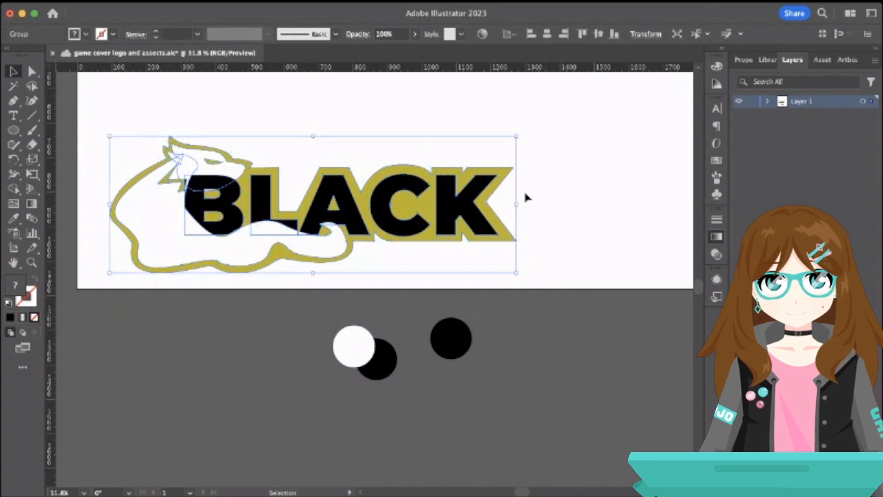
left_click(529, 197)
mouse_move(374, 199)
left_mouse_down()
mouse_move(390, 167)
mouse_move(376, 180)
mouse_move(384, 206)
left_mouse_up()
left_click(343, 282)
Add the text POKEMON in Montserrat Black on the empty canvas above the artboard.
scroll(487, 285, "down", 3)
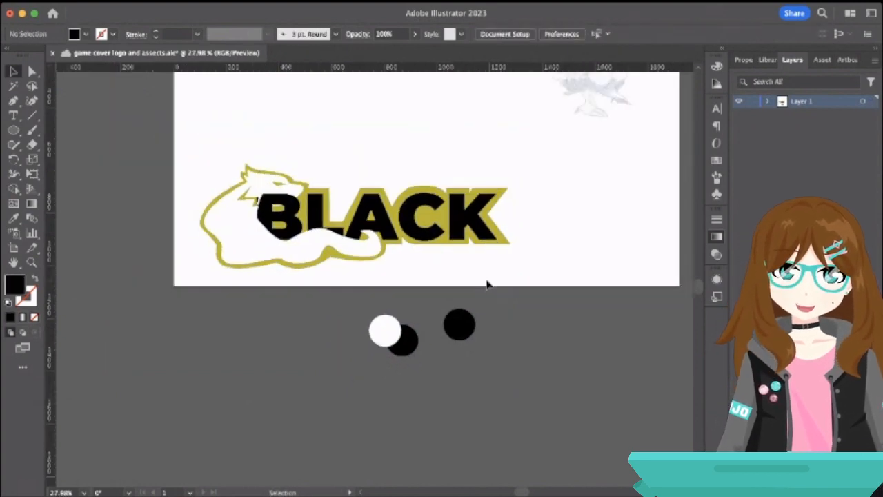
left_click(16, 115)
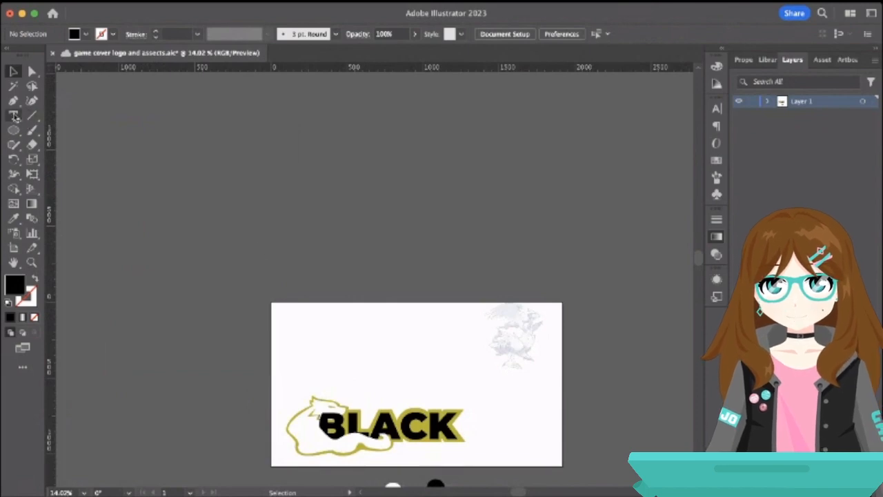
left_click(310, 169)
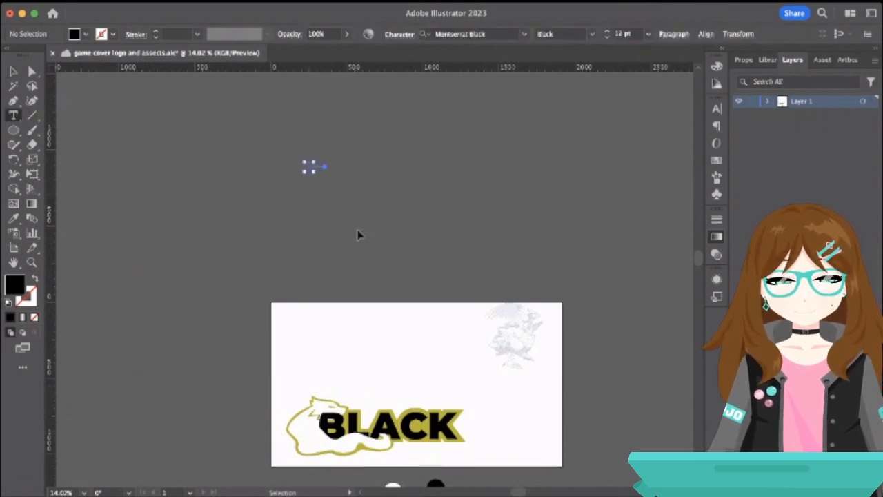
key("super+z")
left_click(290, 184)
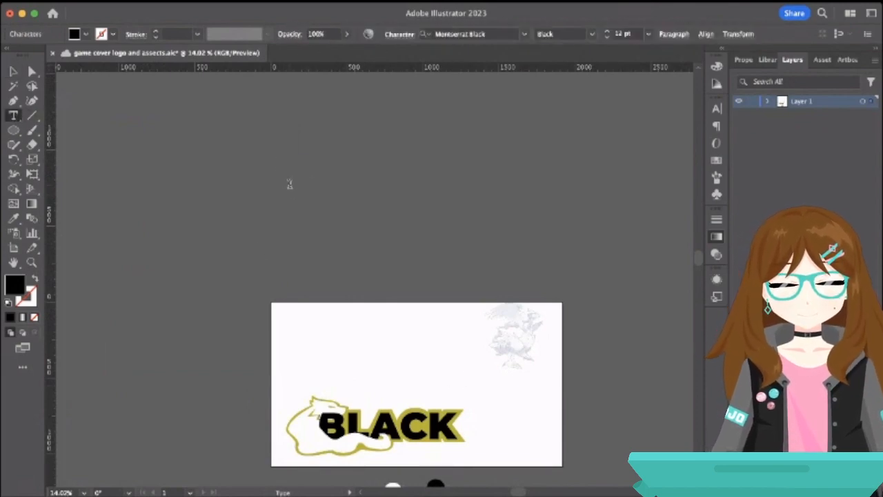
type("POKEMON")
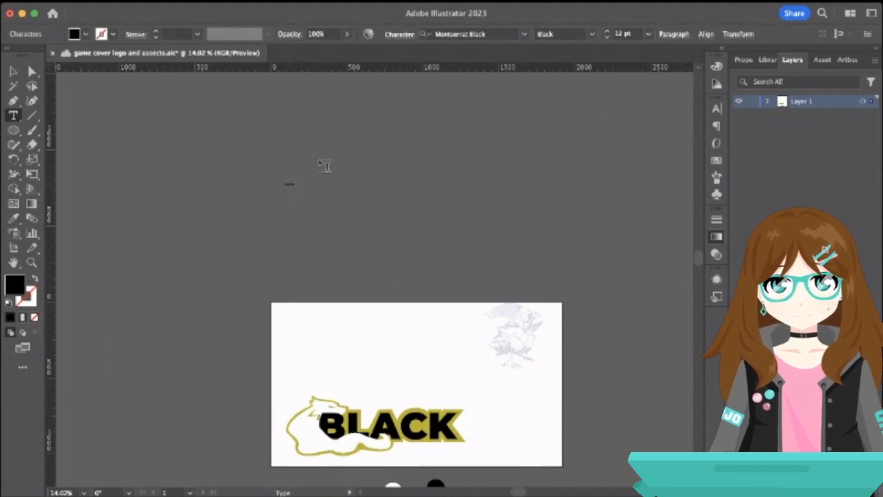
Scale the POKEMON text up to a font size of about 95.7 pt.
scroll(325, 165, "up", 5)
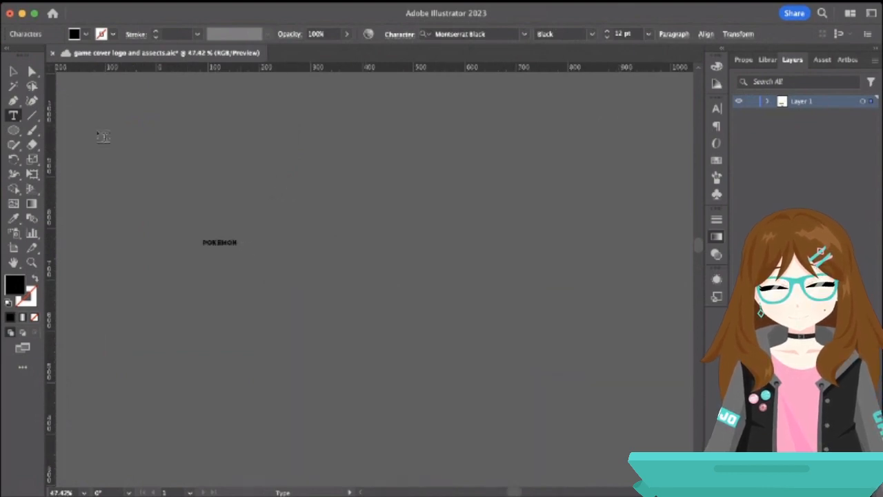
left_click(14, 71)
left_click_drag(238, 247, 478, 371)
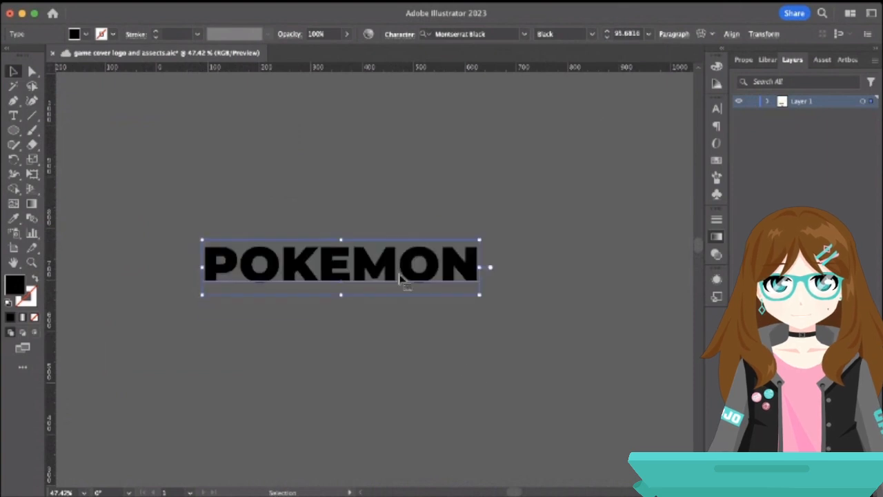
left_click(348, 201)
Delete the letter E from the POKEMON text.
double_click(348, 263)
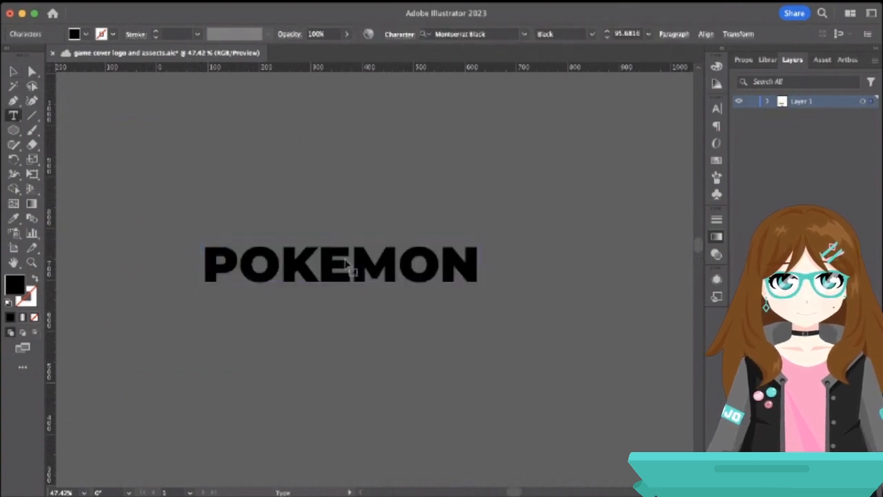
double_click(347, 259)
left_click(348, 258)
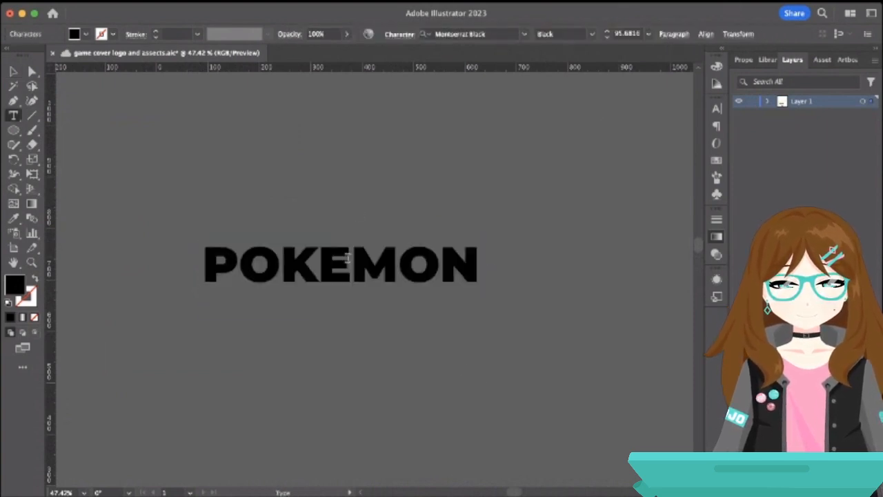
left_click_drag(348, 259, 327, 258)
key("BackSpace")
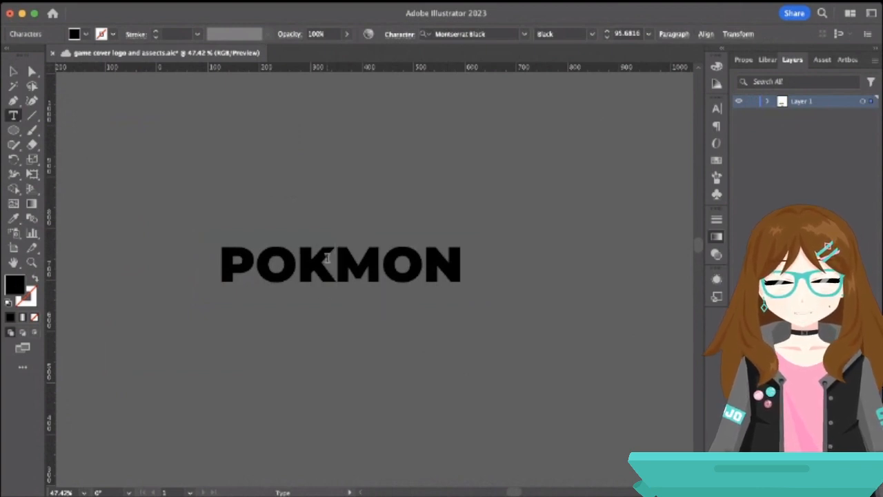
key("Escape")
key("super+shift+a")
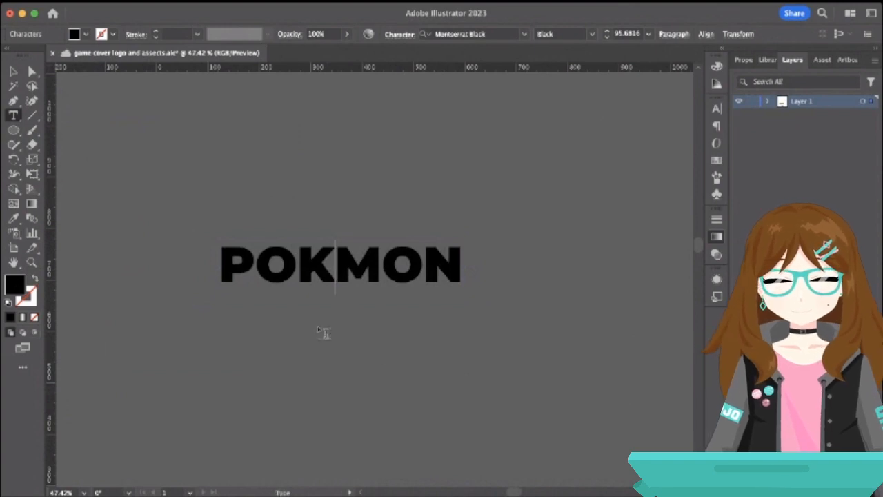
key("Escape")
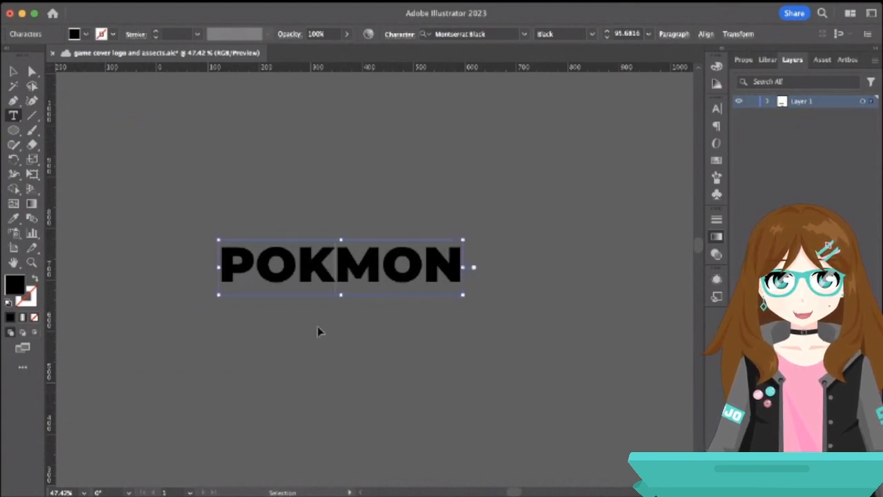
key("alt+e")
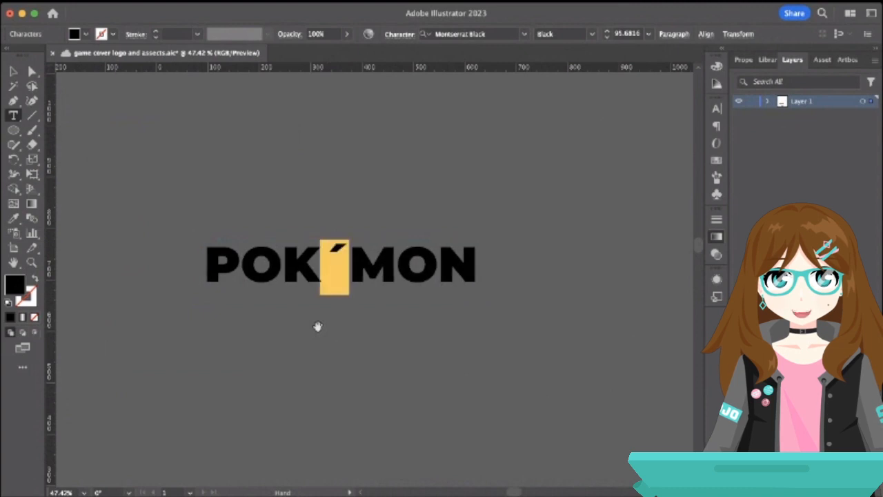
key("alt+e")
key("BackSpace")
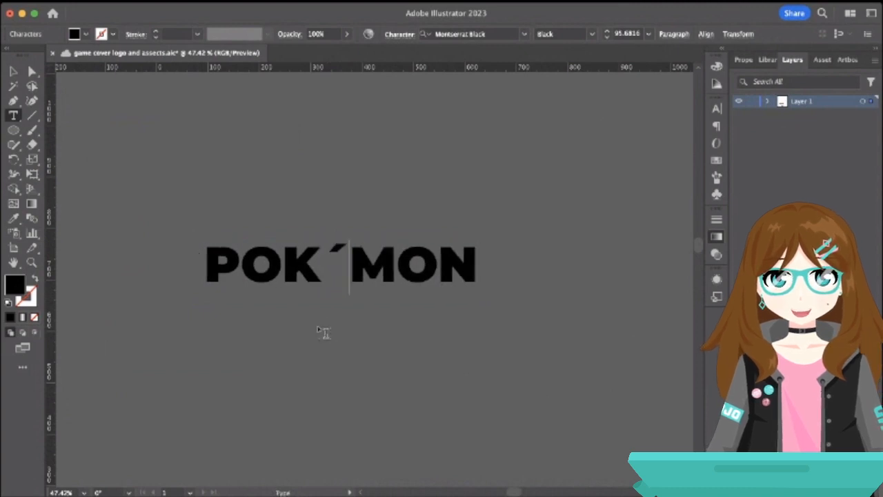
key("BackSpace")
key("alt+e")
key("alt+e")
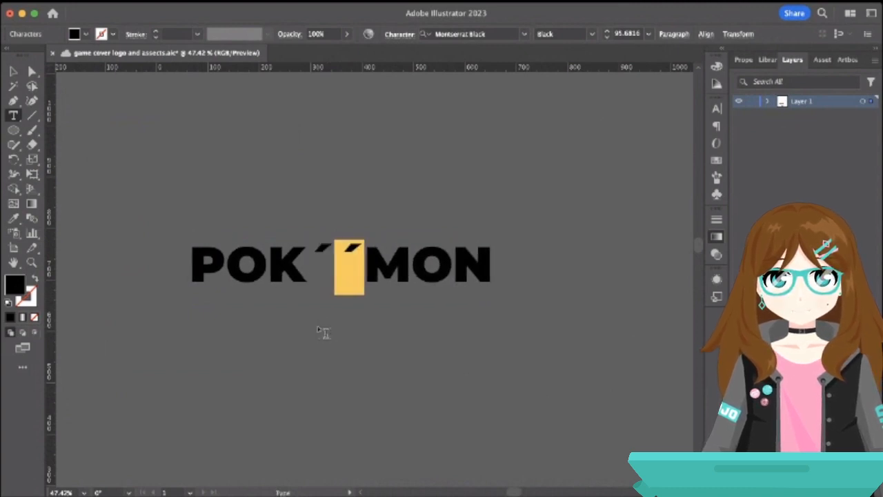
key("BackSpace")
key("BackSpace")
key("BackSpace")
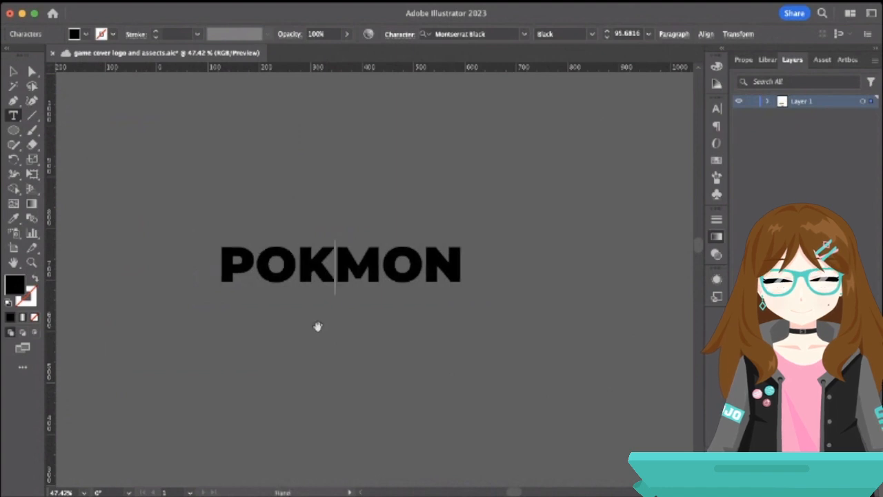
type("é")
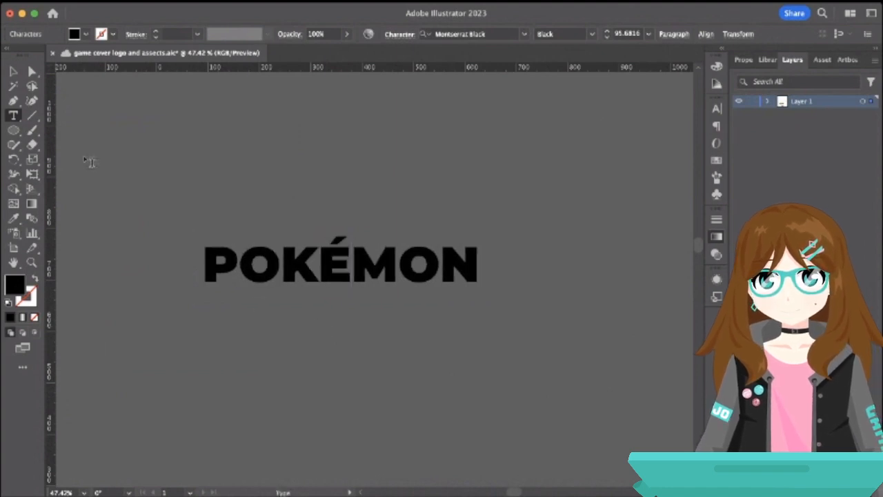
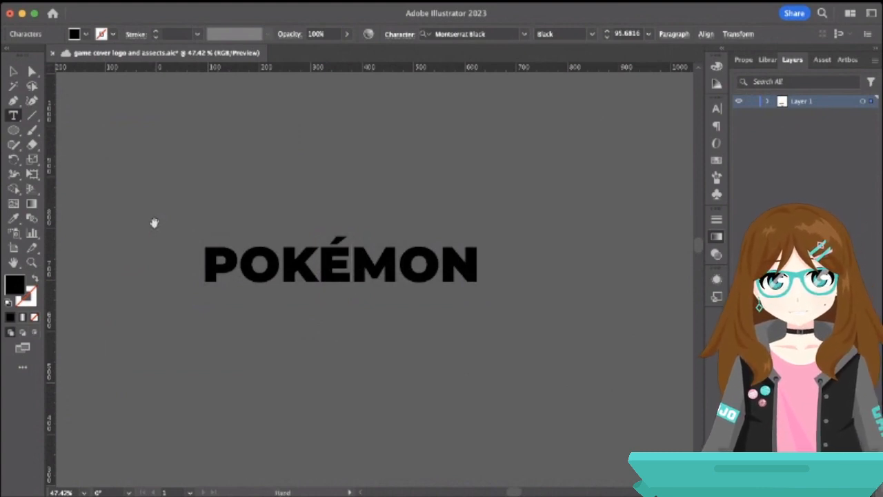
key("alt+e")
type("O")
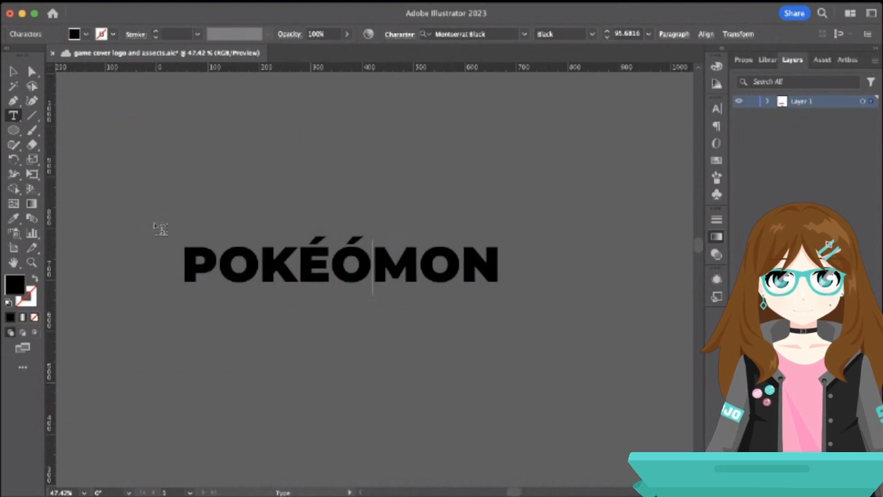
key("BackSpace")
key("BackSpace")
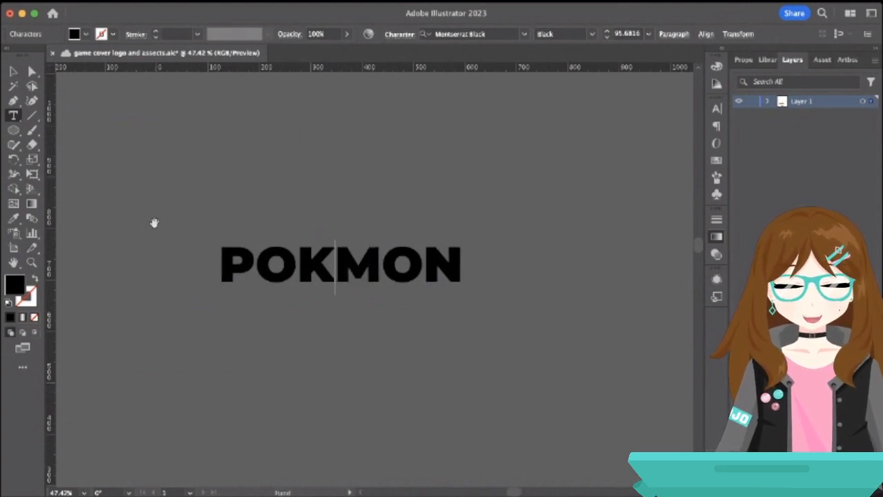
Insert an accented capital É between the K and M so the text reads POKÉMON.
type("É")
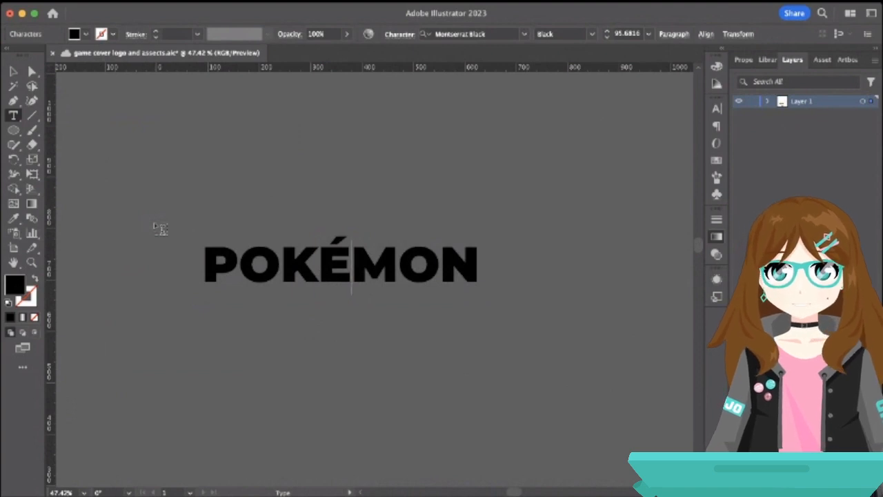
left_click(12, 71)
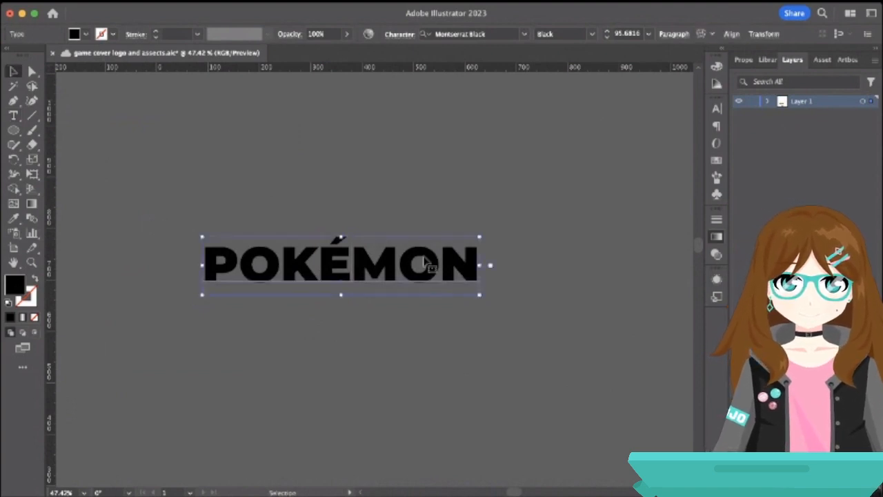
Move the POKÉMON text onto the artboard, directly above the BLACK lettering of the wolf logo.
scroll(414, 261, "down", 5)
left_click_drag(416, 266, 452, 416)
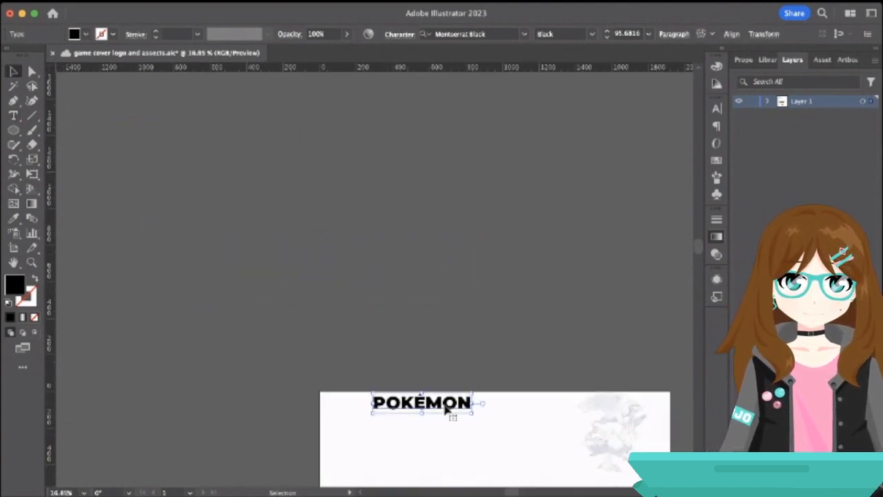
scroll(451, 416, "down", 5)
left_click_drag(449, 257, 488, 360)
left_click(467, 327)
scroll(467, 327, "right", 3)
scroll(467, 326, "down", 2)
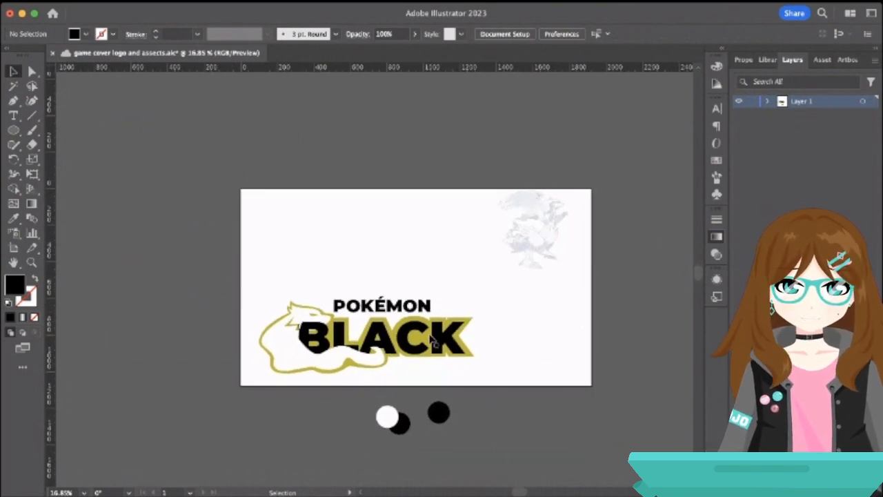
scroll(431, 338, "up", 3)
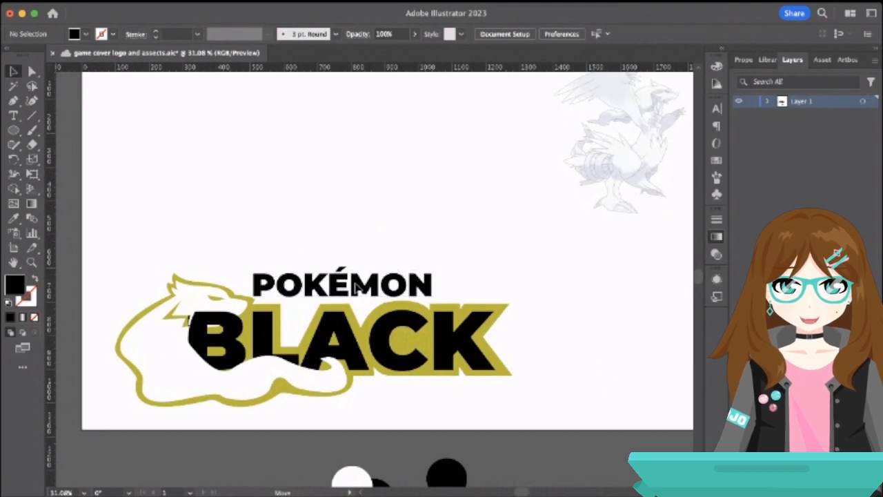
left_click_drag(355, 283, 357, 284)
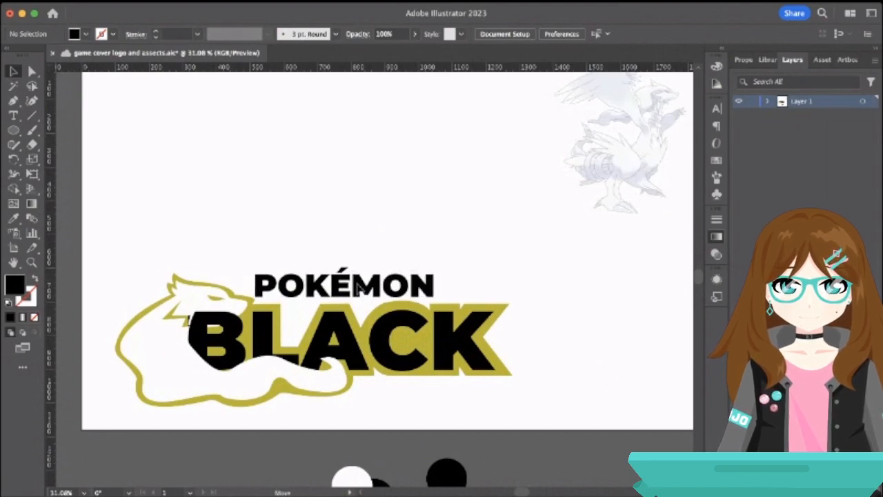
left_click(358, 288)
left_click(364, 224)
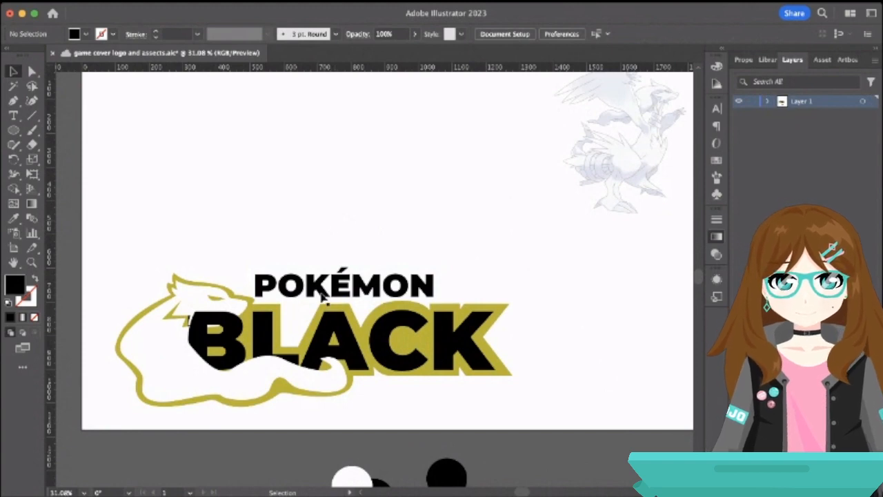
Scale the POKÉMON text down to about 84.8 pt and nudge it into position just above the BLACK lettering.
left_click(323, 297)
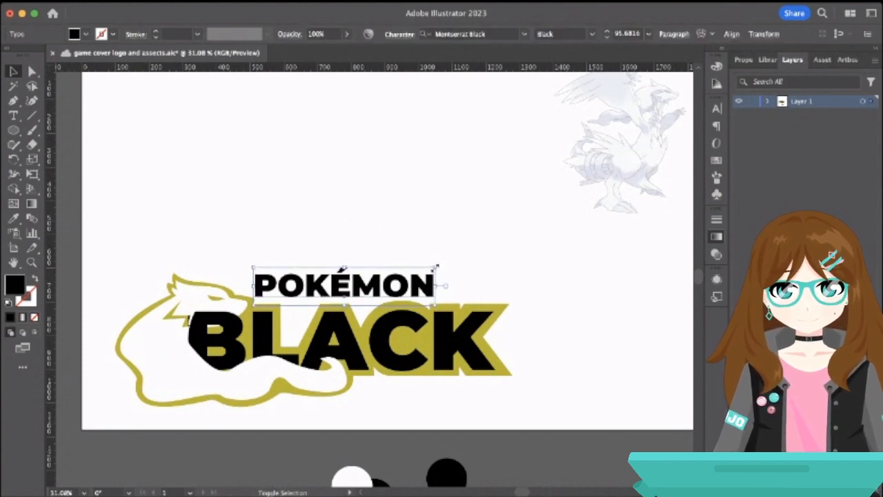
left_click_drag(435, 266, 458, 275)
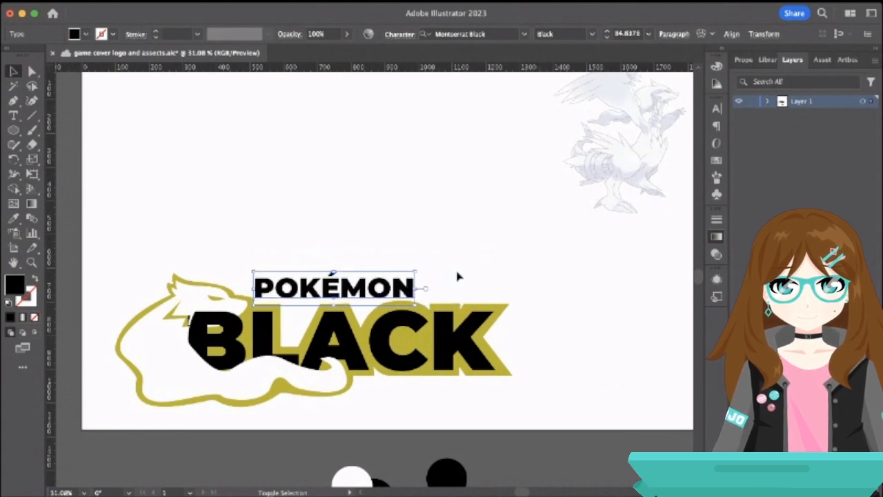
left_click(384, 239)
left_click_drag(368, 294, 373, 292)
left_click(340, 228)
scroll(340, 228, "right", 5)
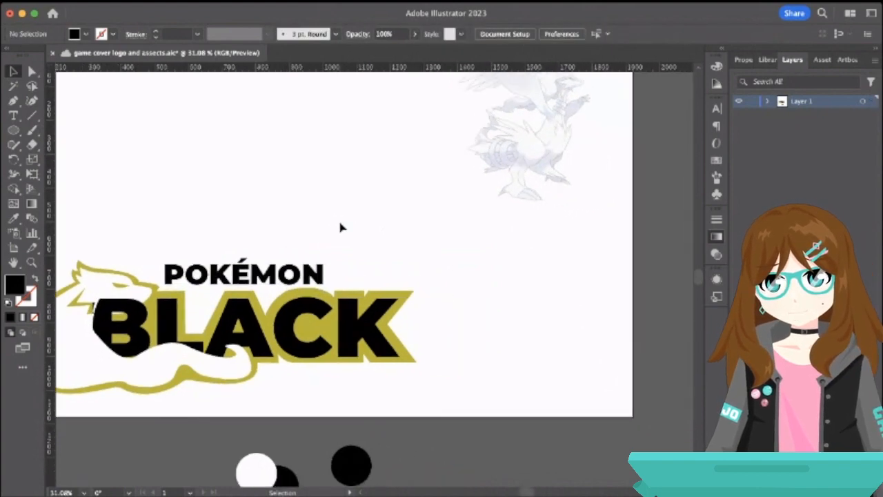
scroll(340, 228, "left", 6)
left_click_drag(375, 296, 370, 295)
left_click(339, 256)
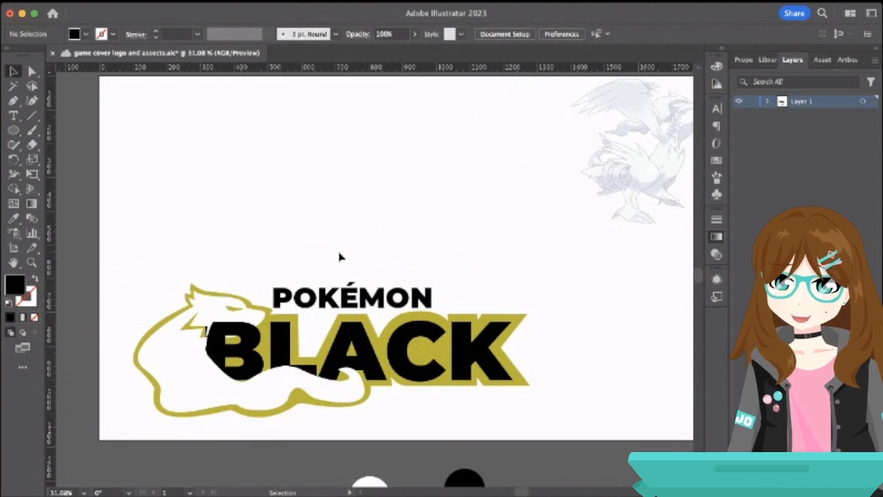
Duplicate the POKÉMON text into the artboard's upper left area and move the original onto the empty canvas left of the artboard.
left_click(352, 302)
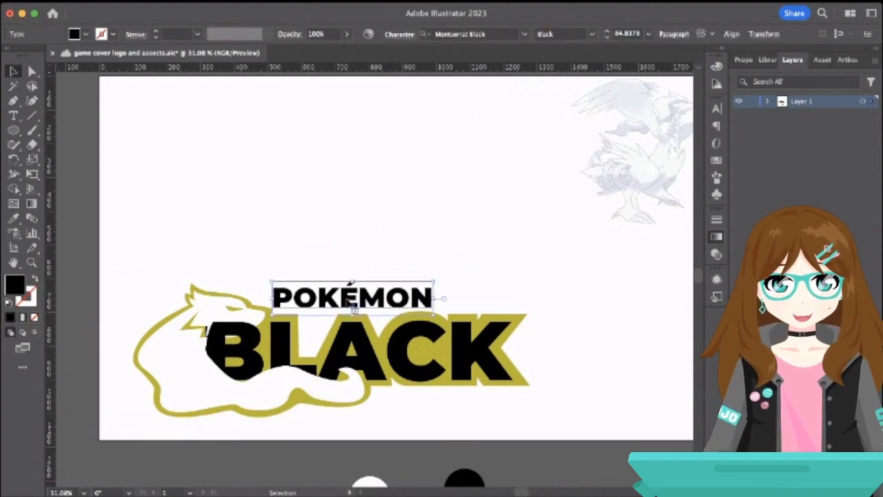
left_click_drag(352, 303, 248, 141)
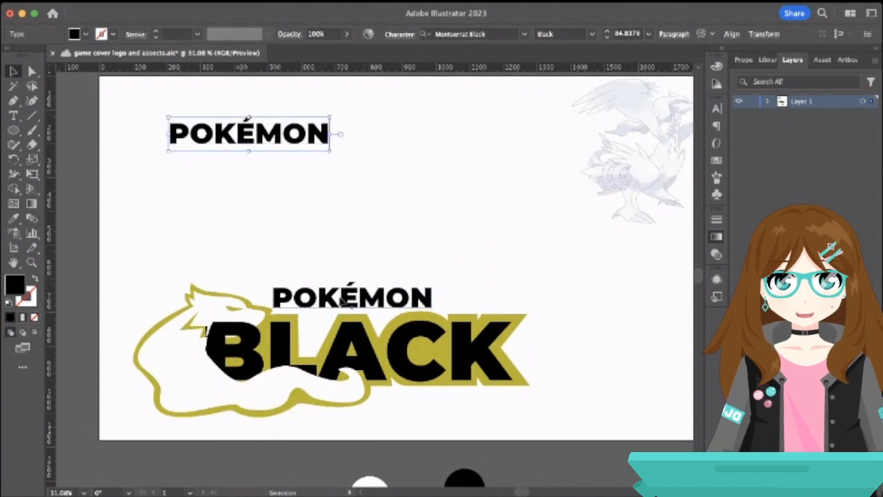
left_click_drag(342, 293, 148, 219)
scroll(146, 227, "left", 5)
scroll(144, 228, "left", 2)
left_click_drag(400, 238, 221, 235)
left_click(232, 171)
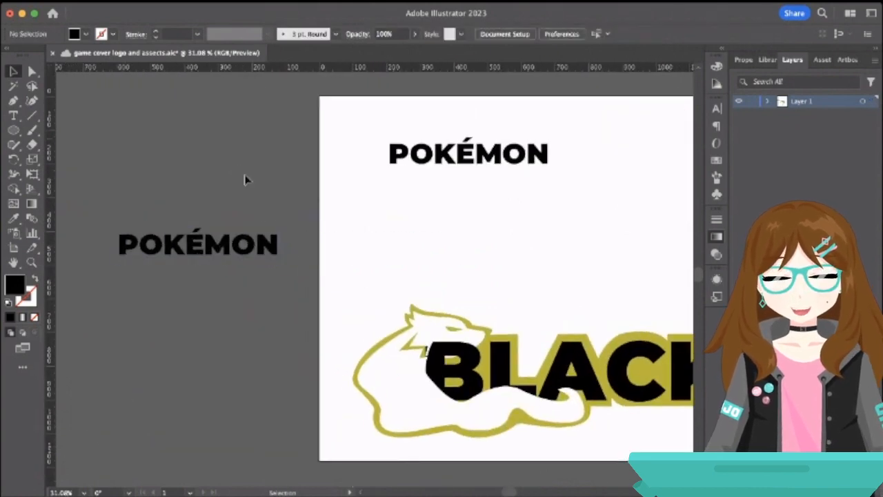
Try Marker Felt Wide on the POKÉMON copy on the artboard, and set its font to Comic Sans MS Regular.
scroll(377, 282, "right", 5)
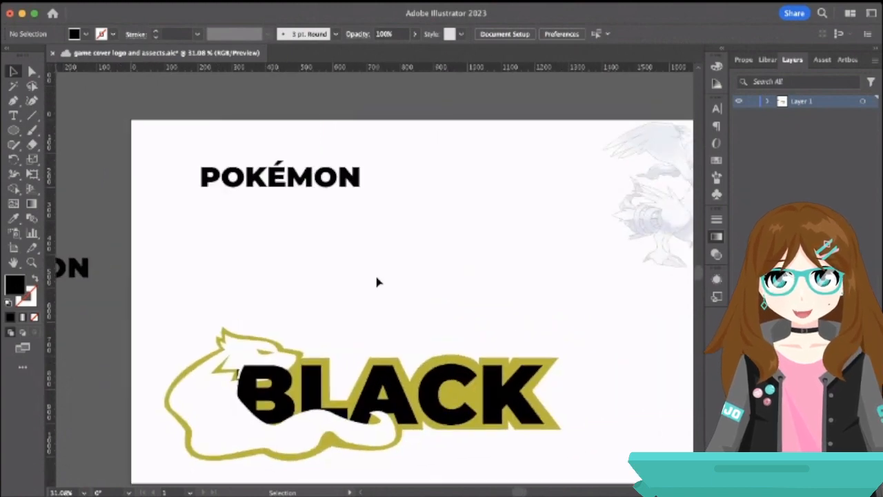
left_click(289, 175)
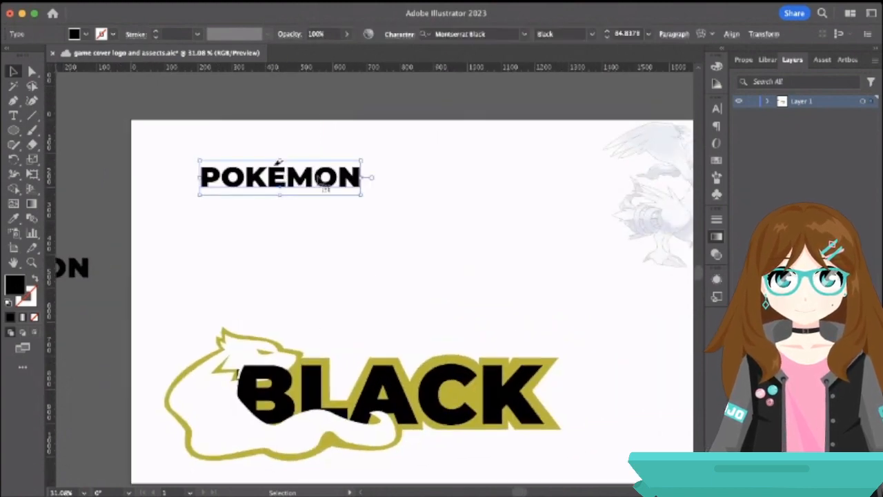
double_click(324, 180)
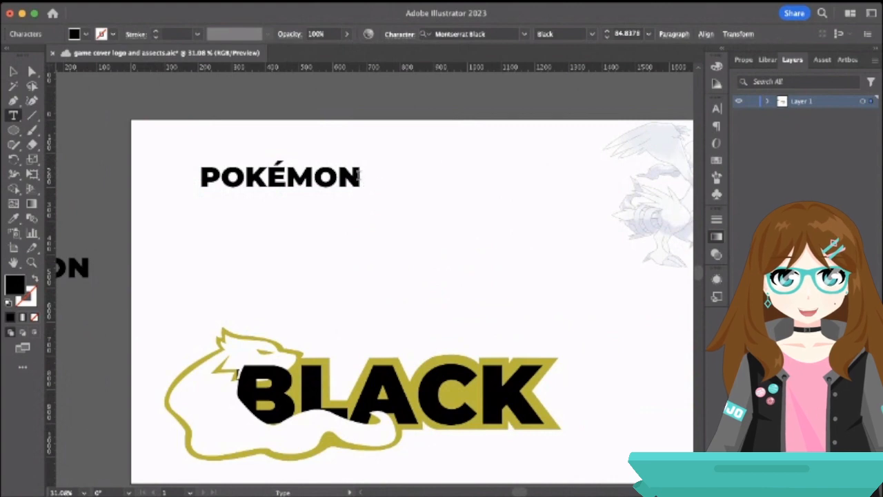
left_click_drag(369, 182, 189, 171)
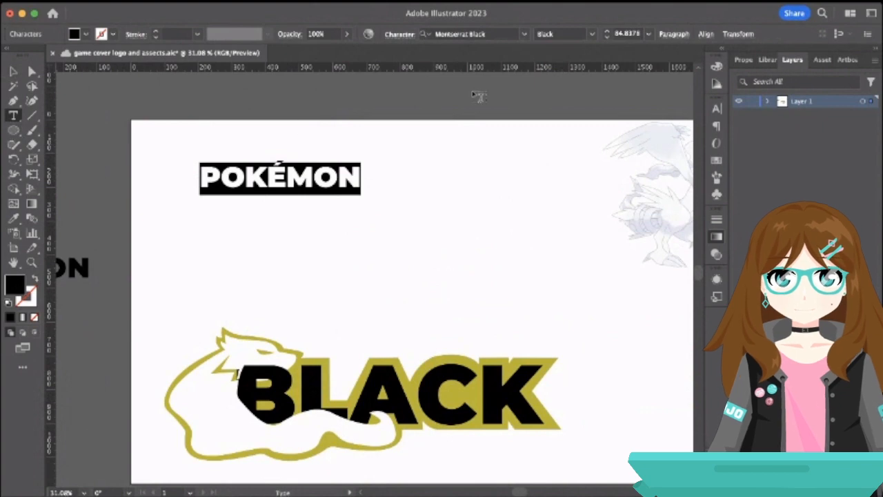
left_click(525, 33)
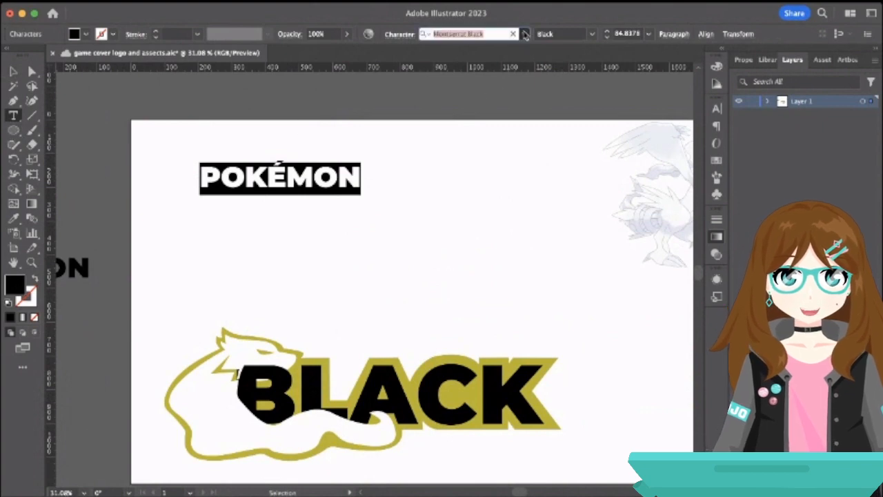
left_click(491, 160)
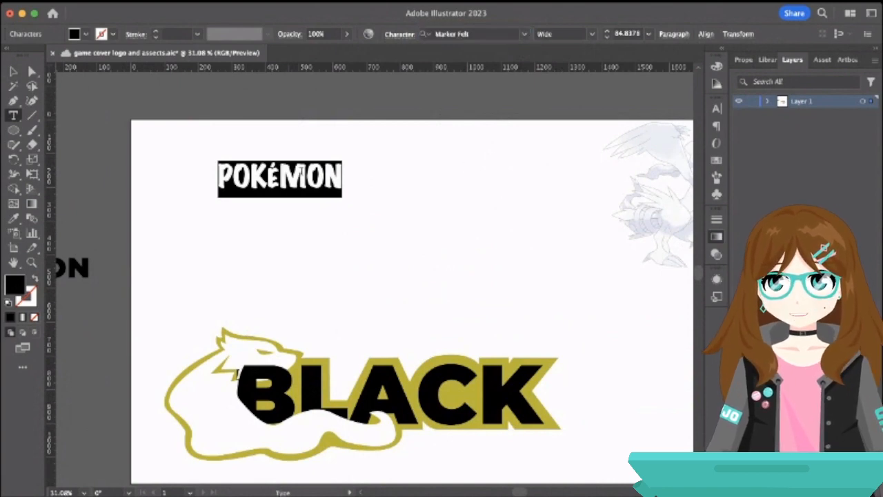
left_click(514, 34)
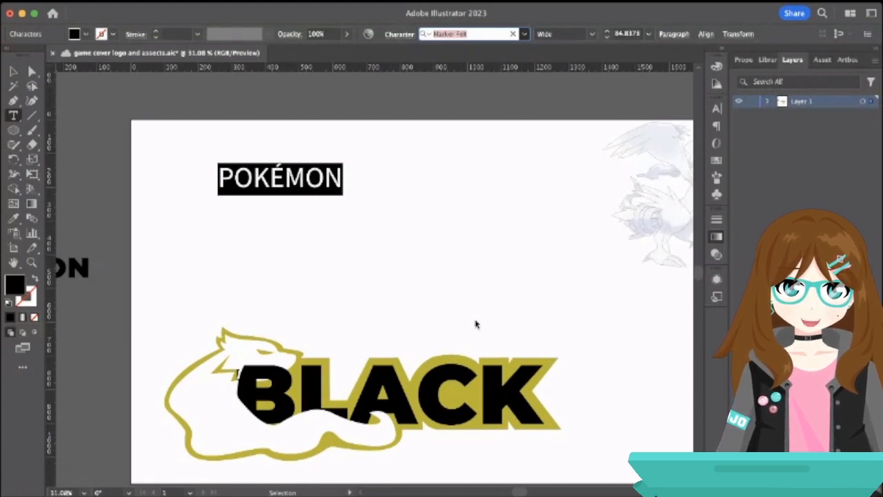
key("Escape")
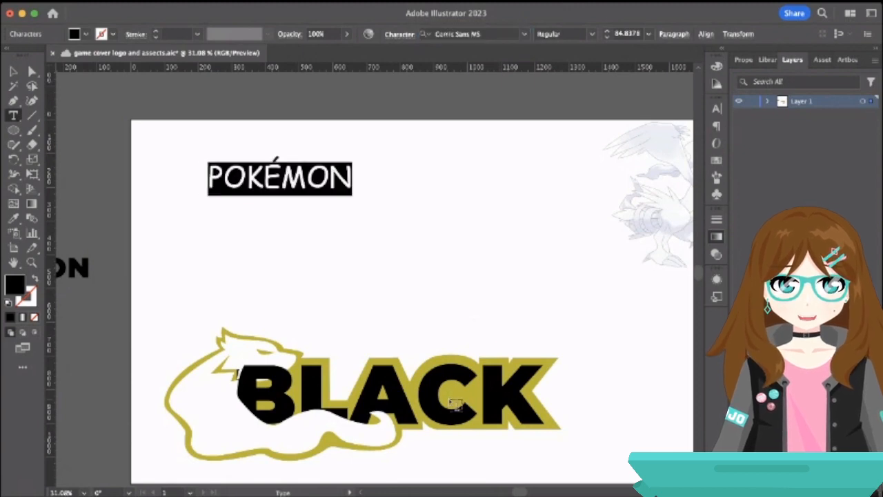
Set the font style of the Comic Sans MS POKÉMON text on the artboard to Bold.
key("Escape")
left_click(152, 184)
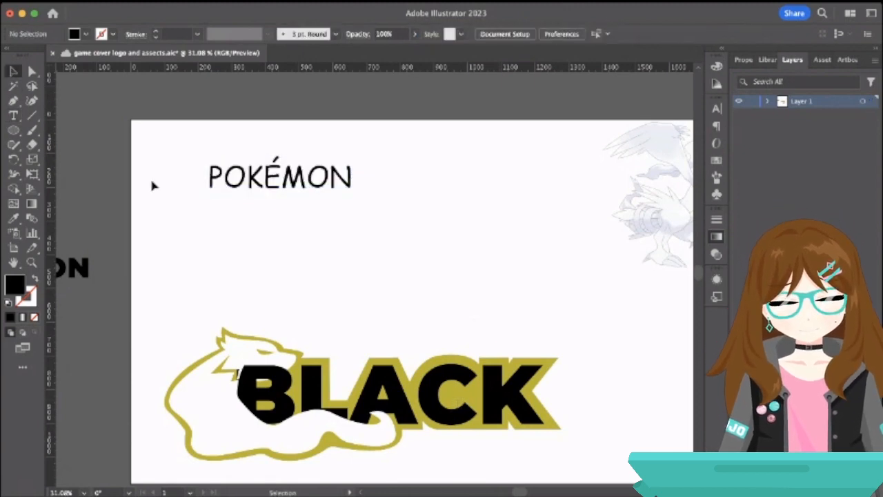
left_click(306, 195)
double_click(343, 181)
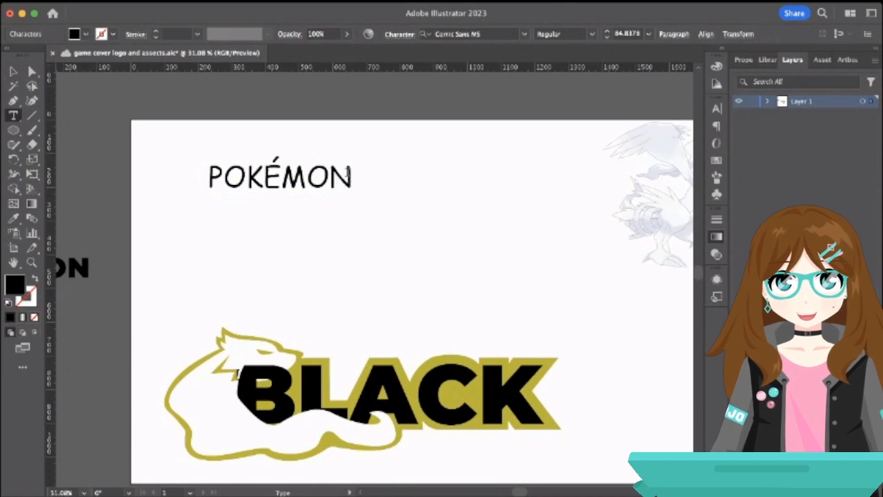
left_click_drag(350, 177, 166, 173)
left_click(591, 34)
left_click(573, 82)
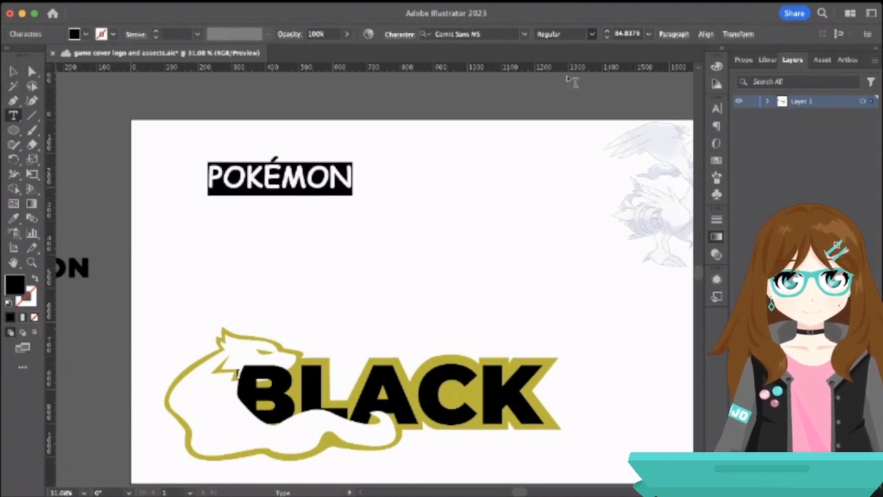
left_click(13, 71)
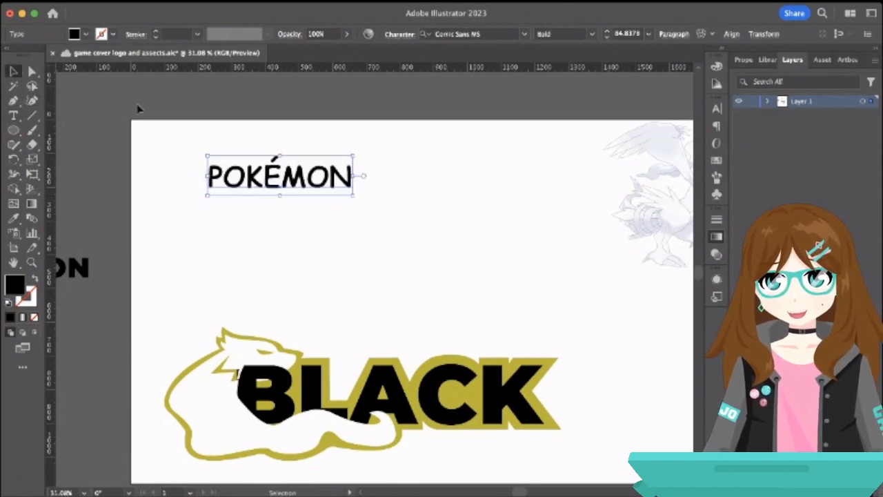
Move the bold POKÉMON text slightly up and to the left, closer to the artboard's upper edge.
left_click(140, 108)
left_click_drag(283, 187, 275, 160)
left_click(404, 168)
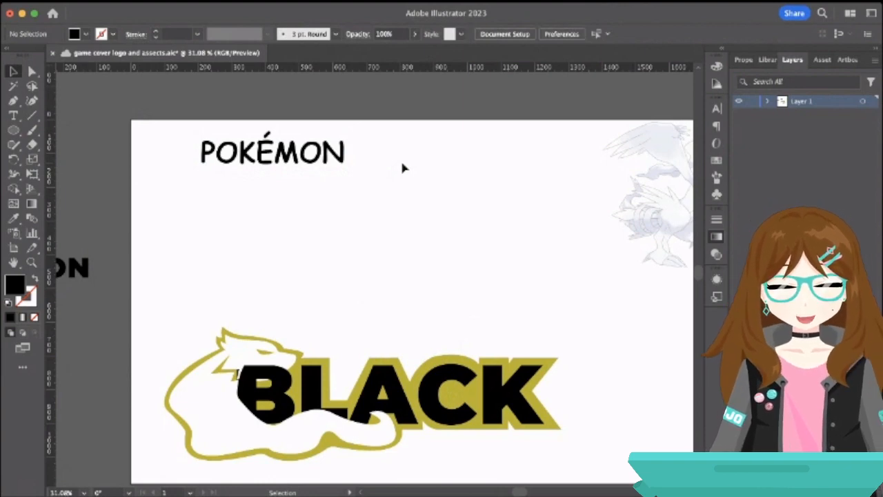
left_click(320, 164)
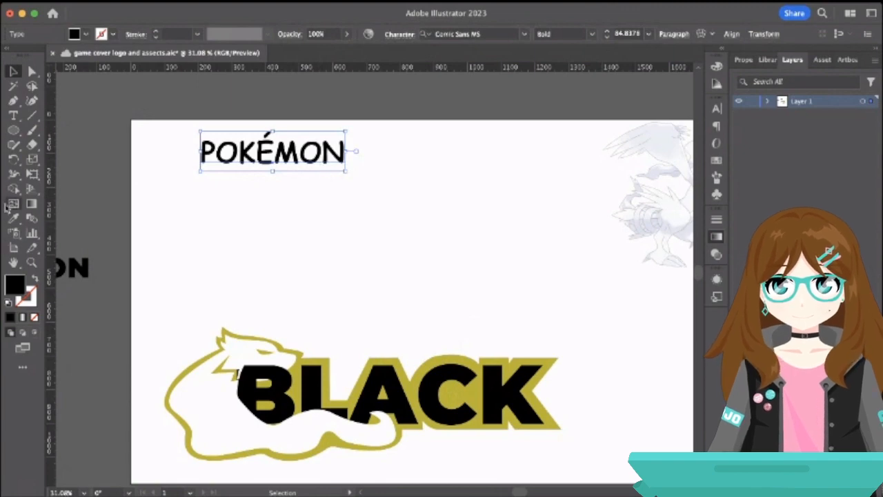
Draw a wide black ellipse, about half as tall as it is wide, and place it between the POKÉMON text and the wolf logo.
left_click(15, 130)
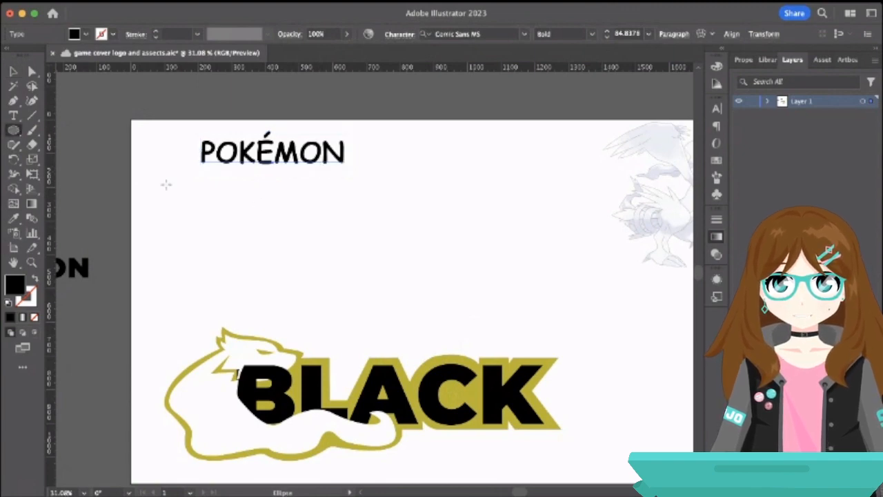
left_click_drag(218, 180, 386, 261)
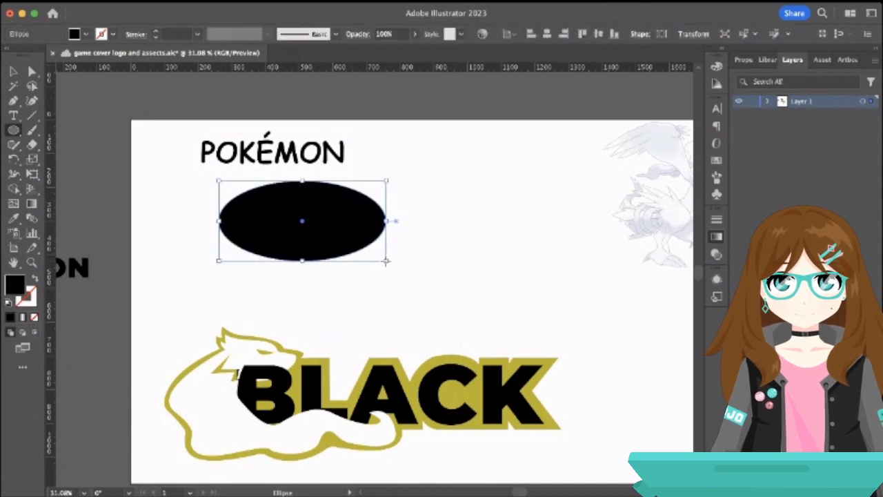
left_click(13, 71)
left_click_drag(321, 231, 355, 253)
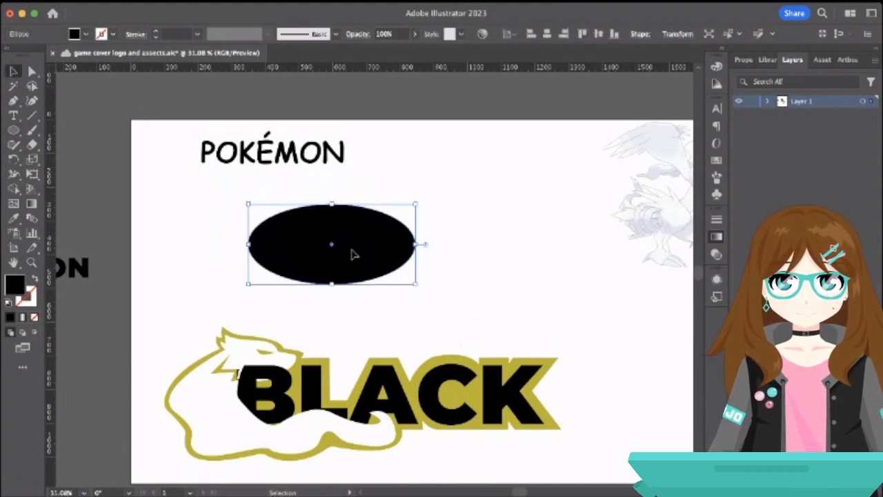
left_click(13, 115)
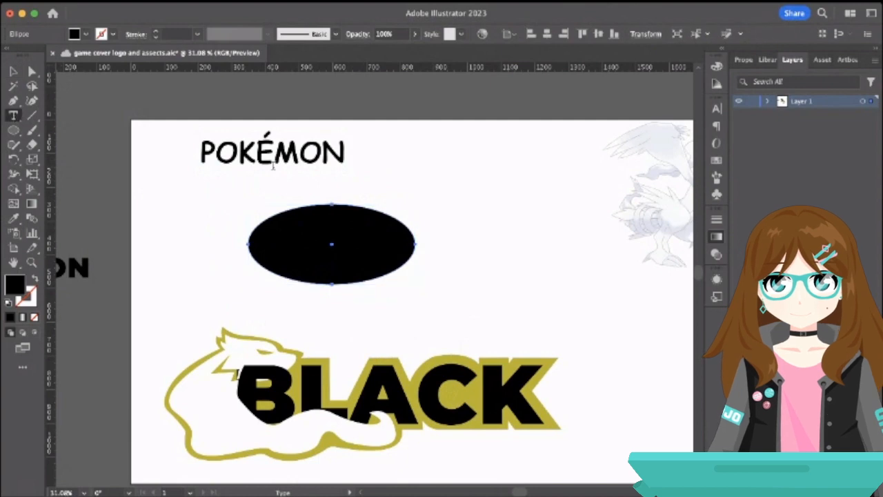
left_click(330, 207)
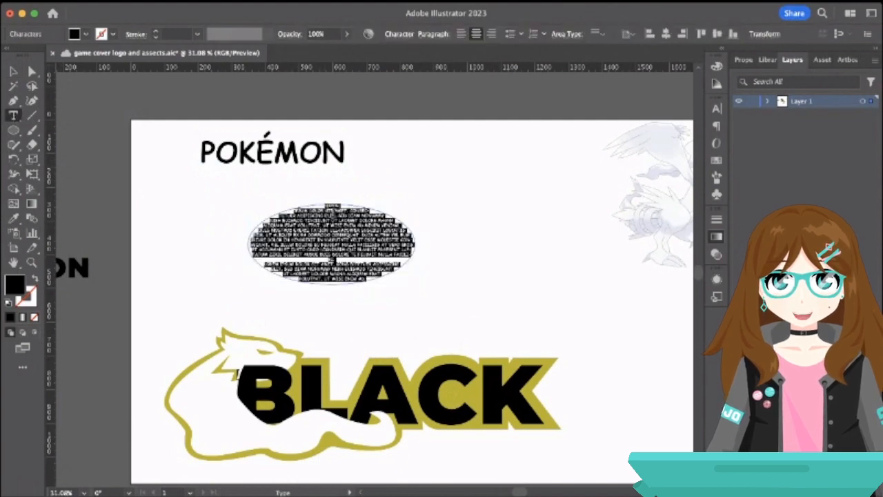
key("super+z")
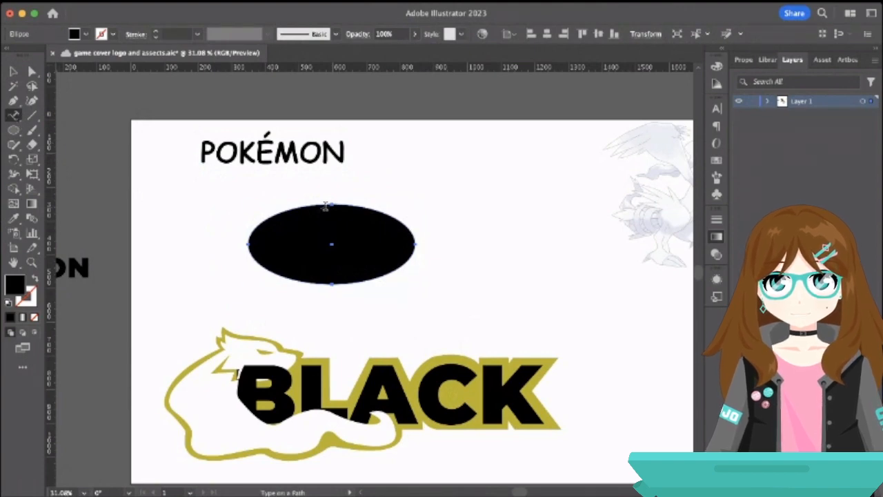
Turn the ellipse into a type path, replace its placeholder text with POÉKMON, and rotate it so the word sits on the ellipse's upper arc.
left_click(326, 206, "alt")
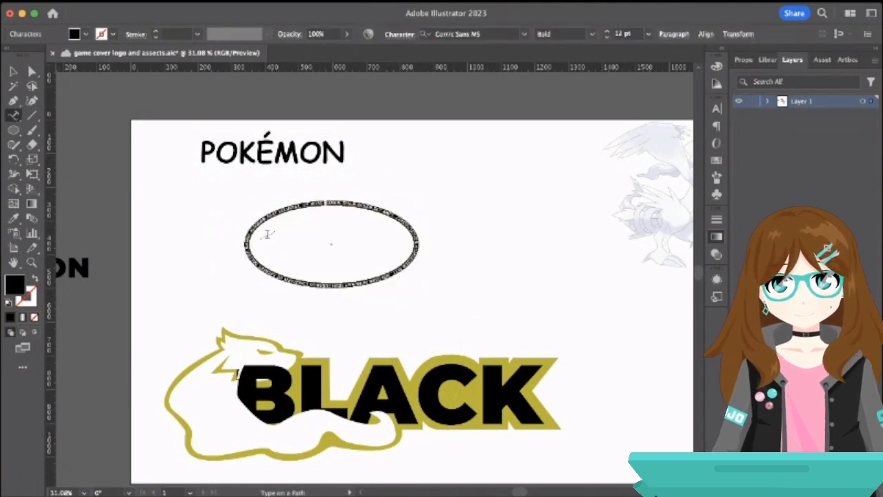
key("BackSpace")
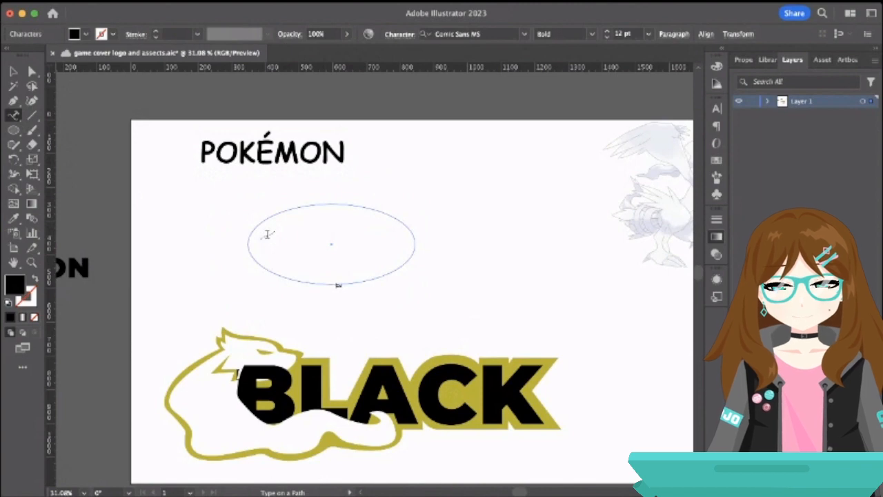
key("space")
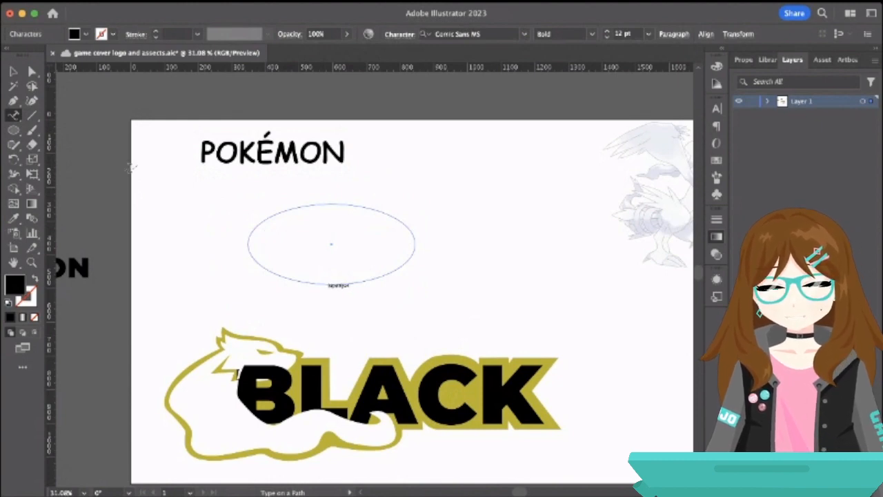
key("Escape")
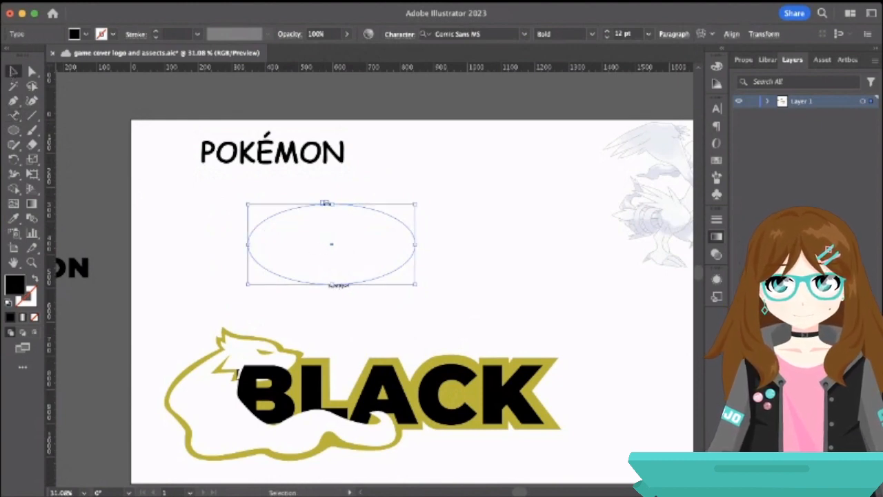
left_click_drag(419, 202, 198, 302)
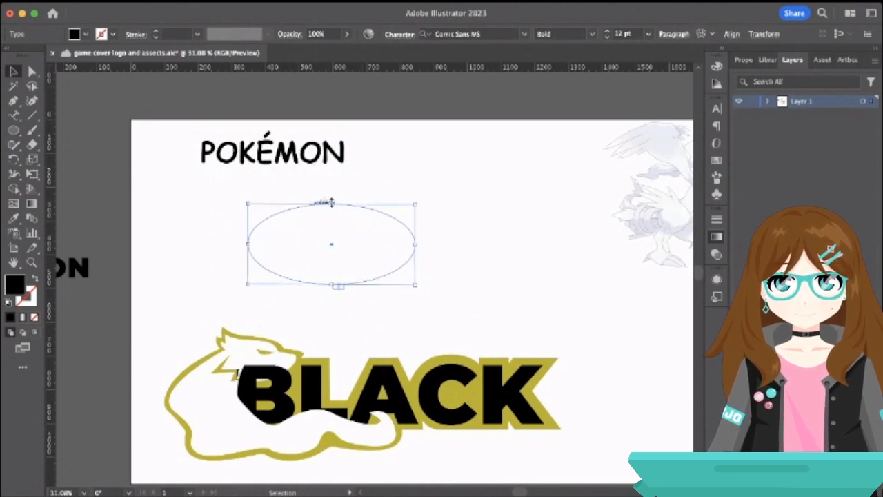
Correct the spelling of the curved text on the ellipse to POKÉMON.
scroll(319, 202, "up", 8)
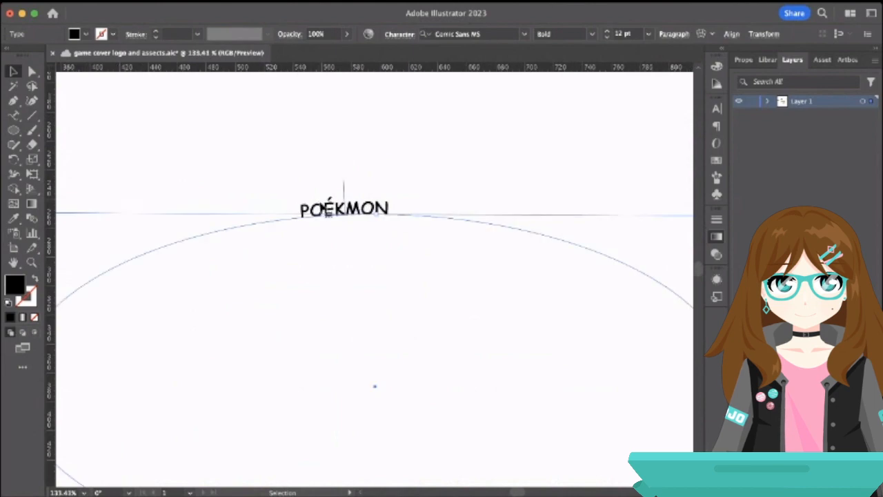
double_click(326, 204)
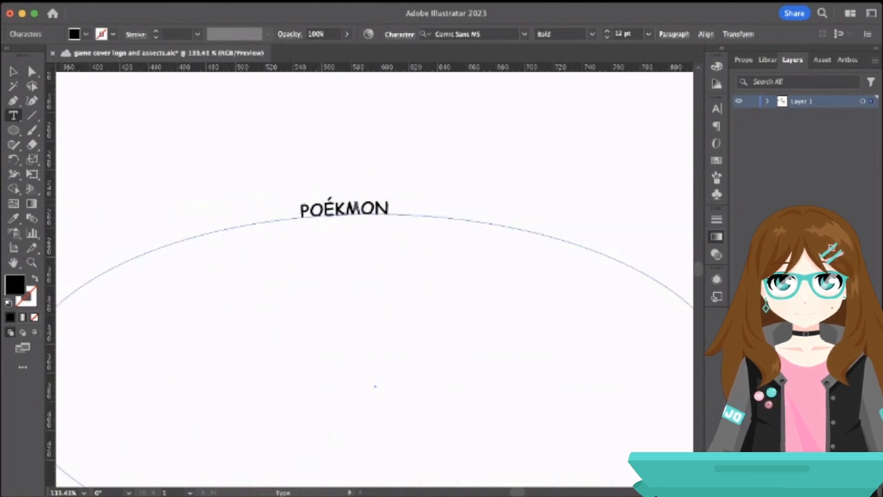
key("BackSpace")
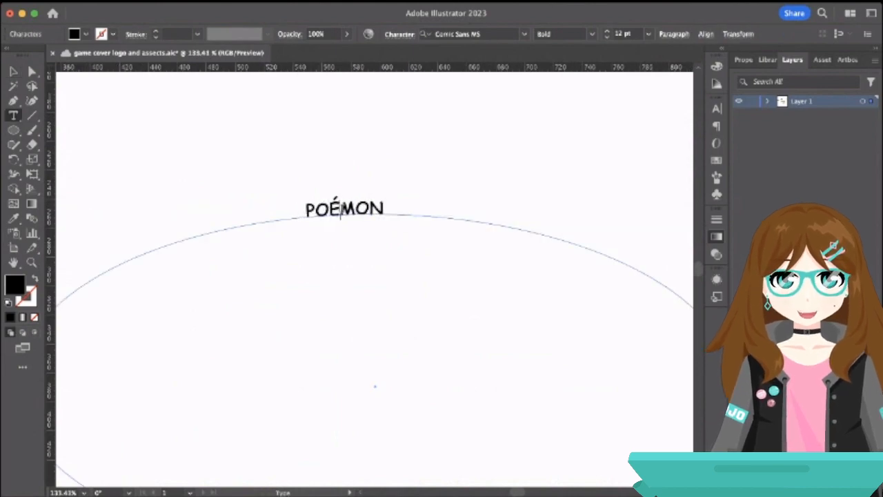
type("K")
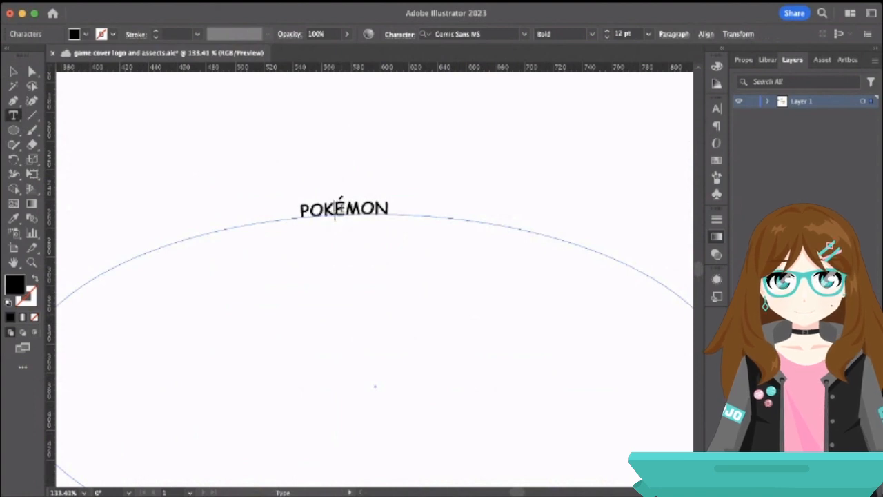
Enlarge the curved POKÉMON text on the ellipse to 97 pt.
left_click_drag(392, 209, 279, 208)
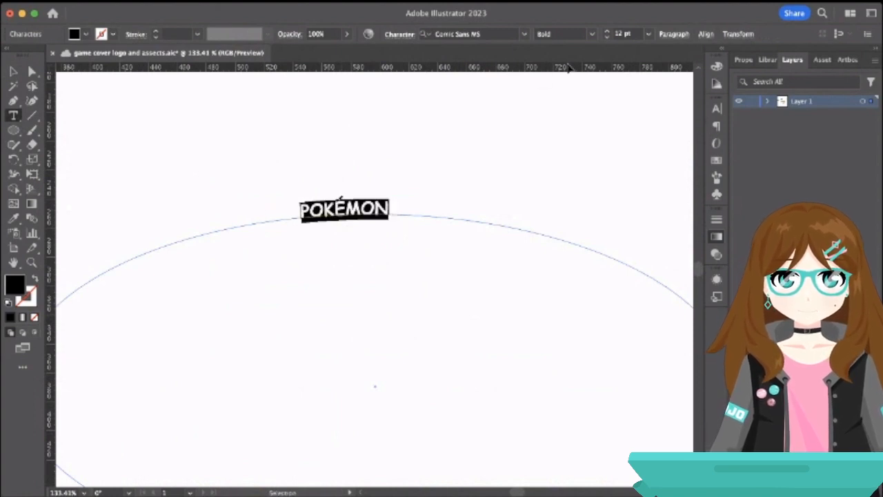
left_click(609, 33, "shift")
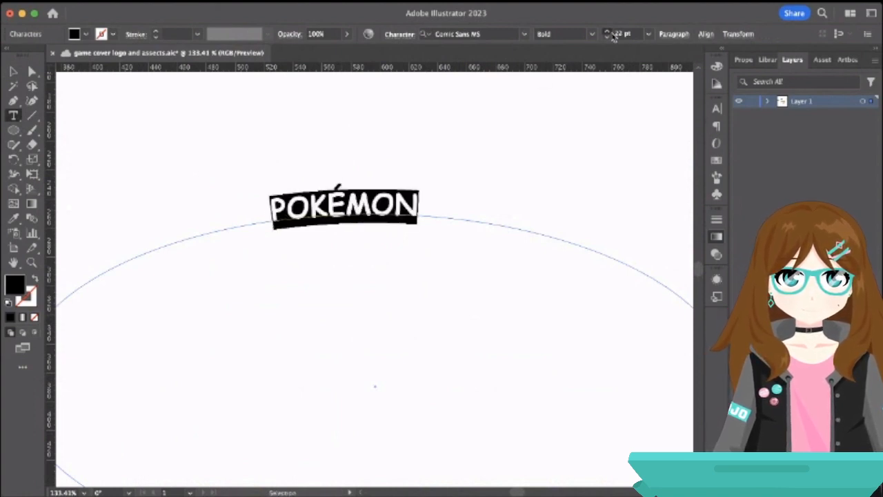
left_click(609, 32)
left_click(610, 32)
left_click(609, 32)
left_click(609, 32)
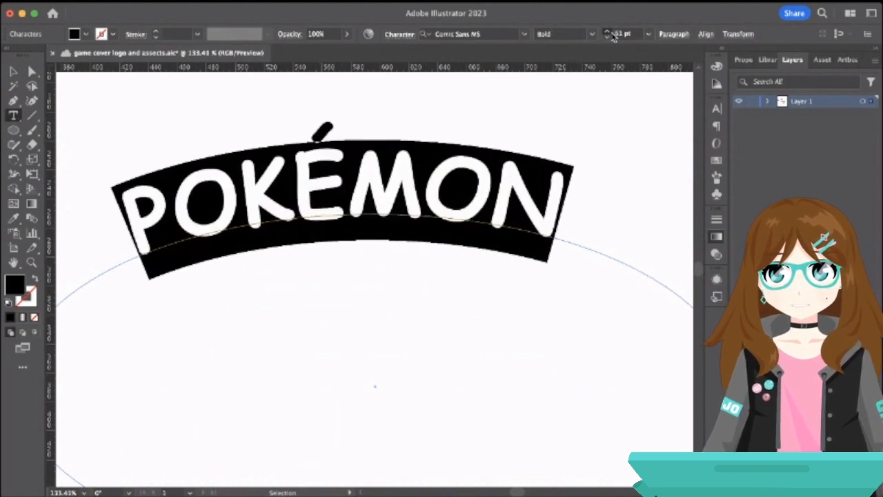
left_click(609, 33)
left_click(609, 32)
scroll(376, 246, "down", 3)
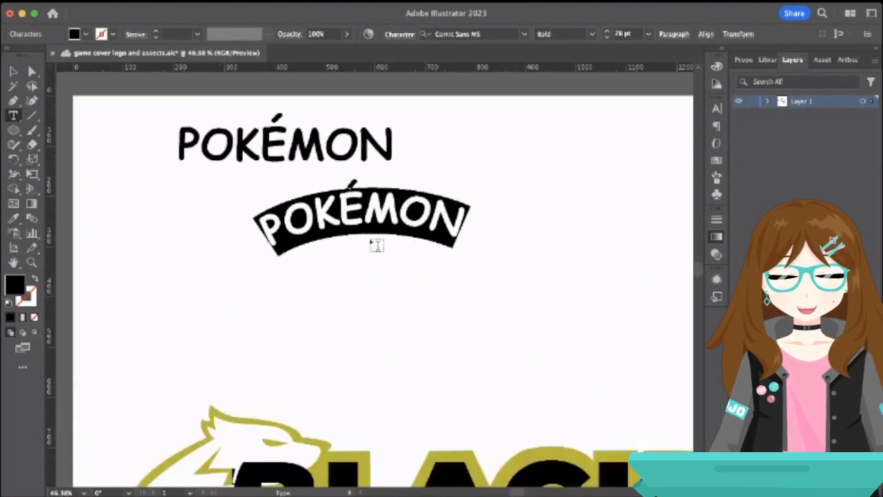
scroll(376, 246, "down", 2)
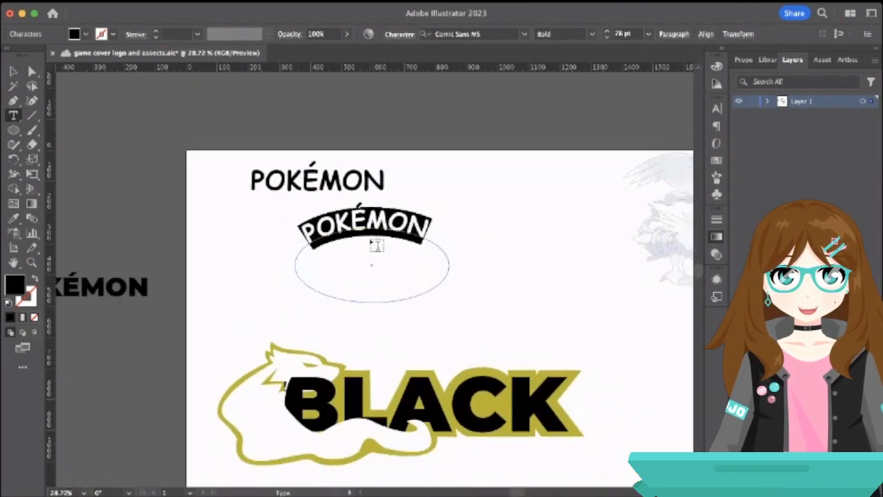
left_click(606, 32)
left_click(606, 33)
left_click(606, 32)
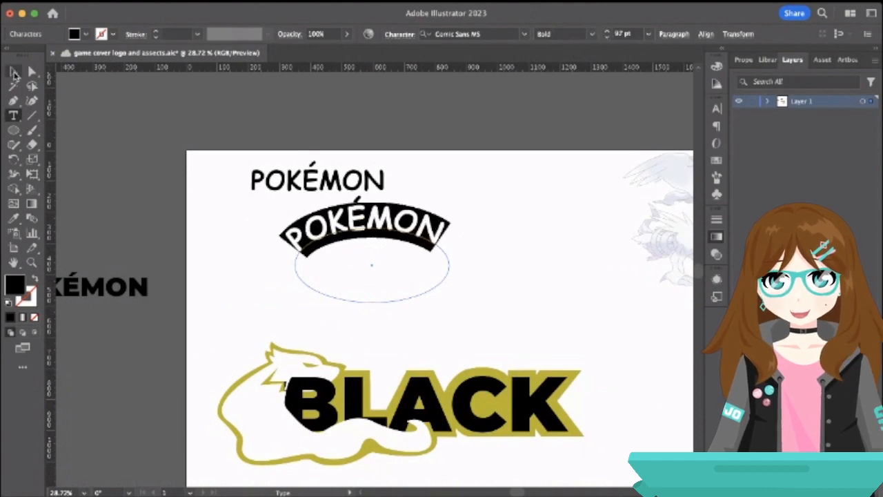
Move the curved POKÉMON text beside the straight POKÉMON text, to its right near the artboard's upper edge.
left_click(14, 73)
left_click(117, 144)
left_click_drag(359, 229, 476, 181)
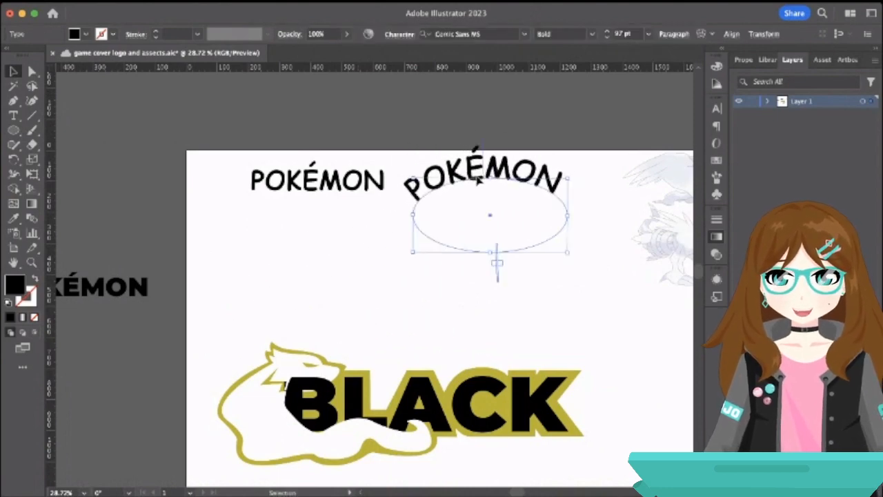
left_click(385, 147)
scroll(386, 162, "right", 5)
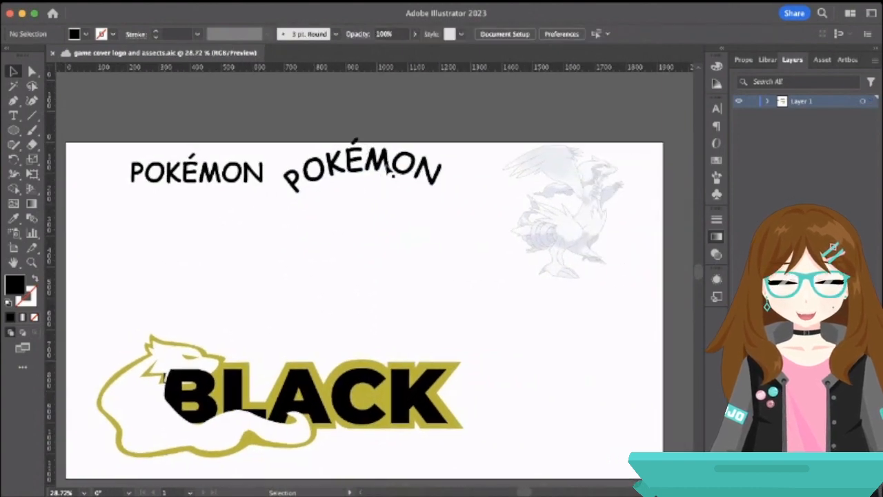
Move the curved POKÉMON text slightly down and shift its letters clockwise along the ellipse to centre them on the arc.
left_click(391, 173)
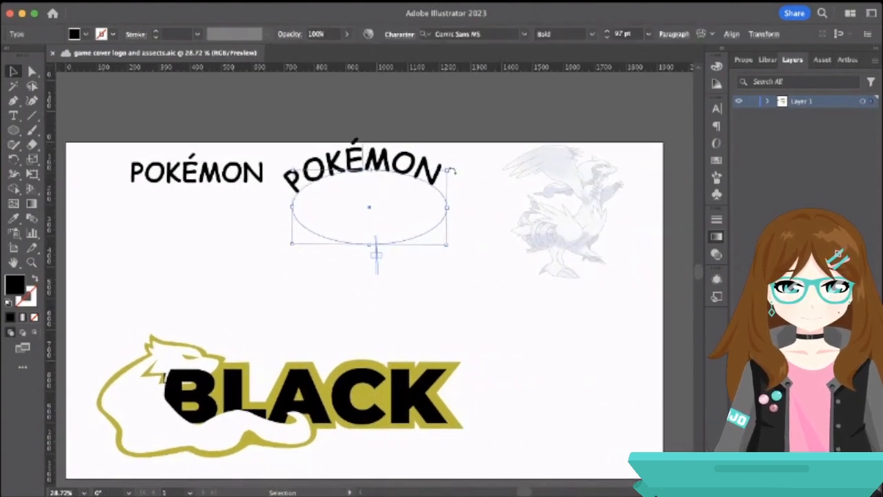
left_click(467, 164)
left_click(398, 172)
left_click_drag(406, 178, 400, 200)
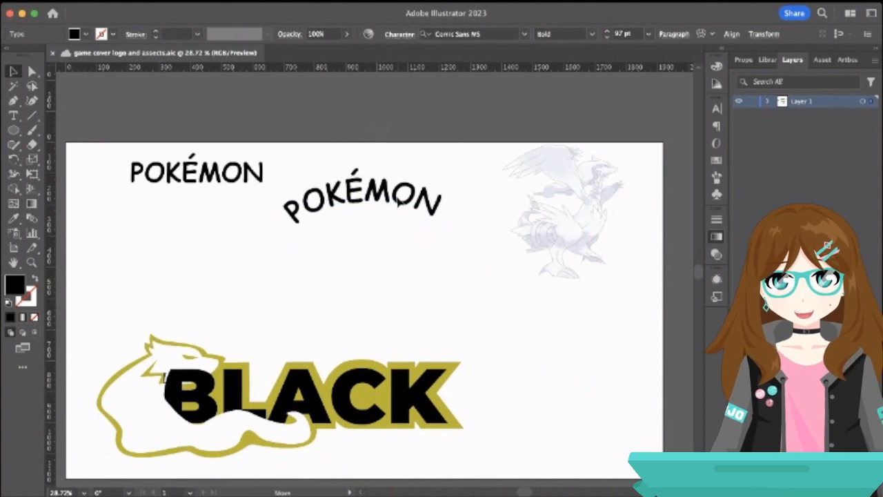
left_click_drag(376, 295, 354, 293)
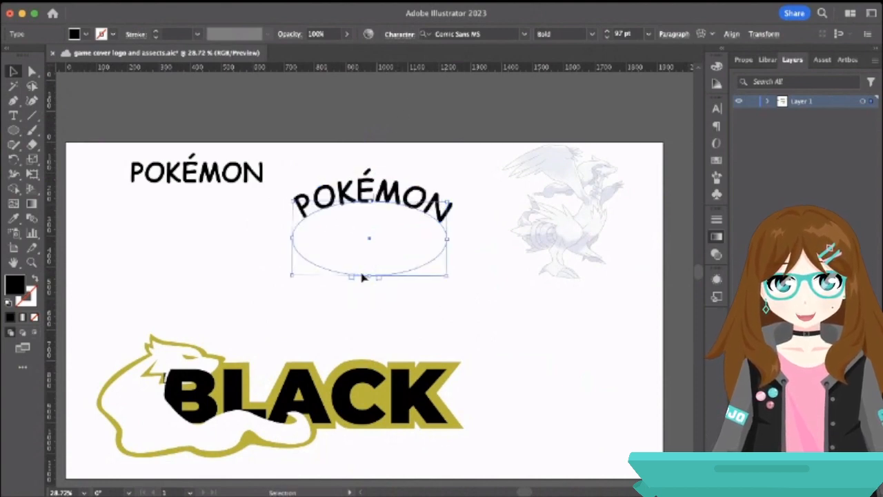
left_click(421, 161)
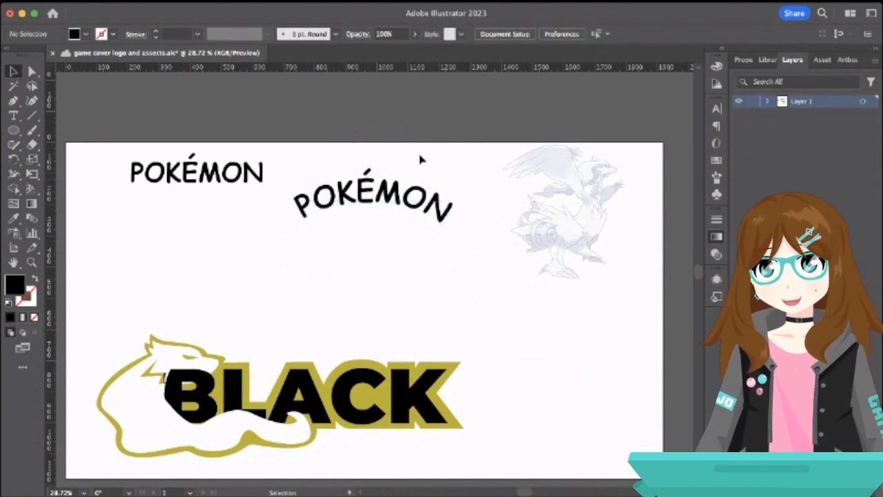
left_click(376, 200)
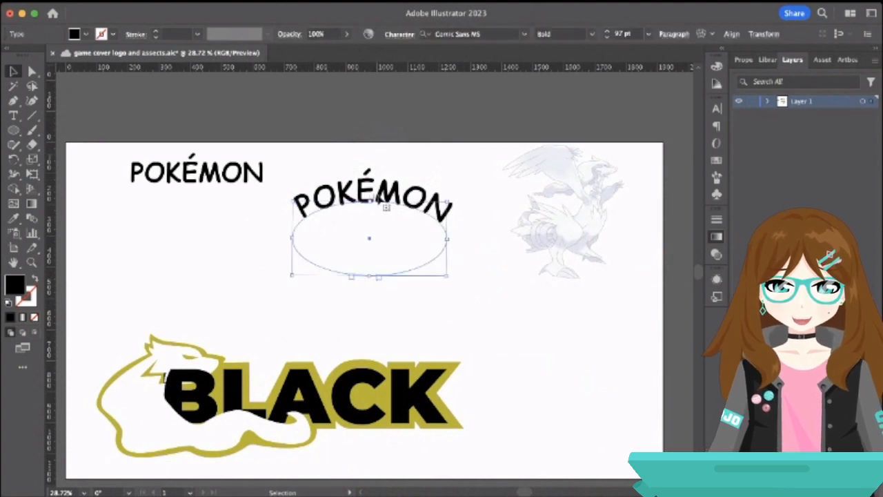
double_click(397, 198)
left_click_drag(447, 210, 293, 226)
key("Escape")
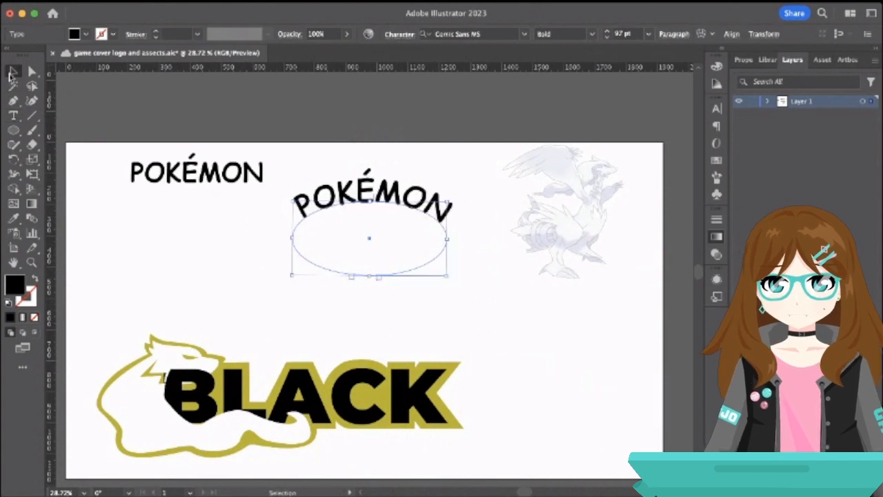
Stretch the ellipse of the curved POKÉMON text wider to the left and flatten its height from above.
left_click(134, 96)
left_click(327, 201)
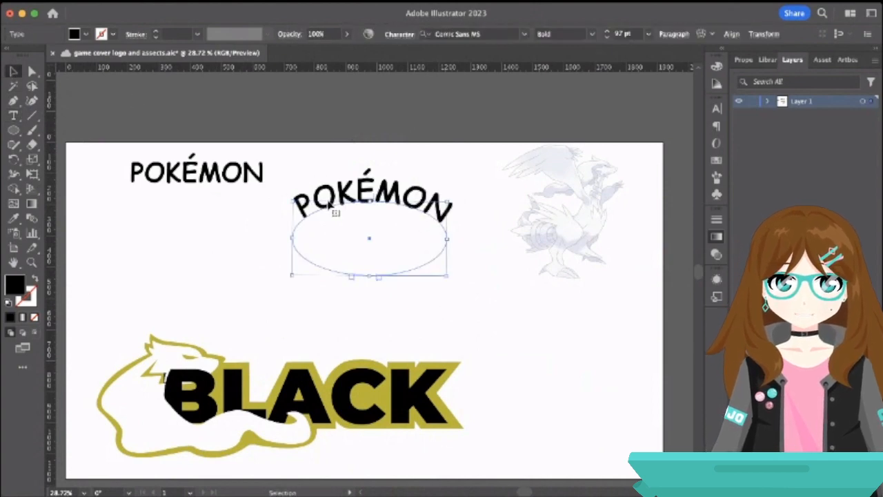
left_click_drag(289, 238, 258, 237)
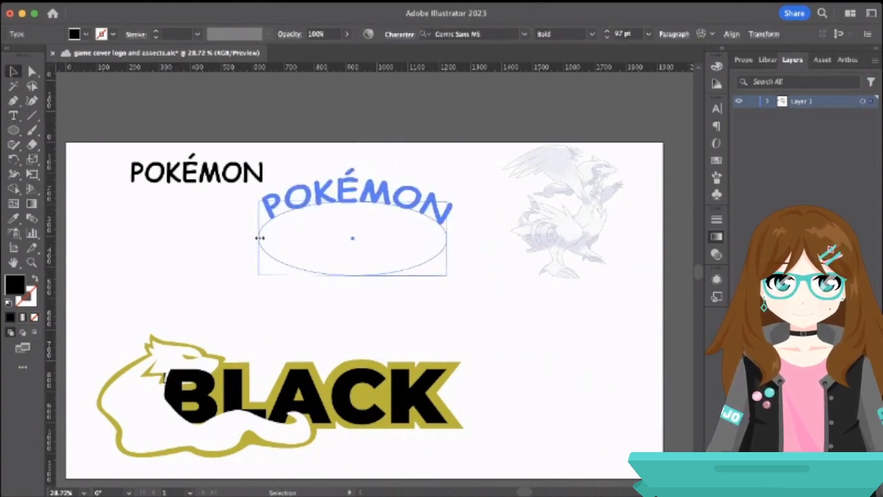
left_click_drag(354, 201, 353, 222)
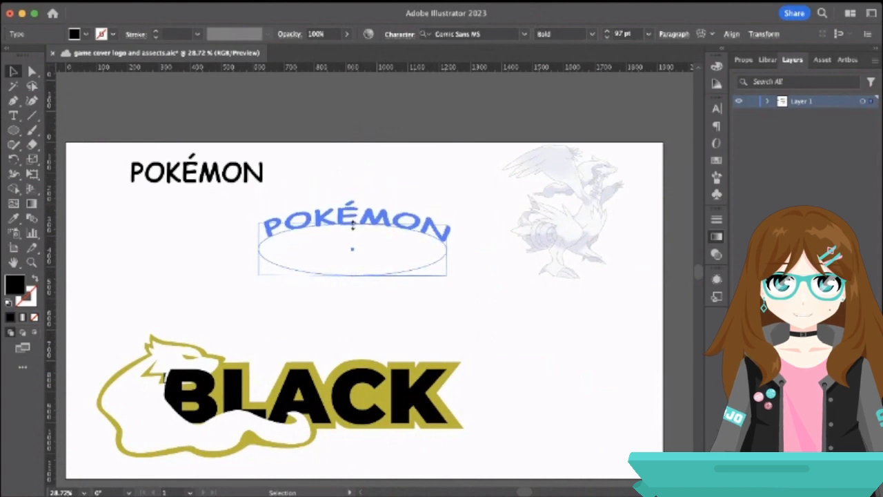
Delete the curved POKÉMON text together with its ellipse.
left_click(368, 172)
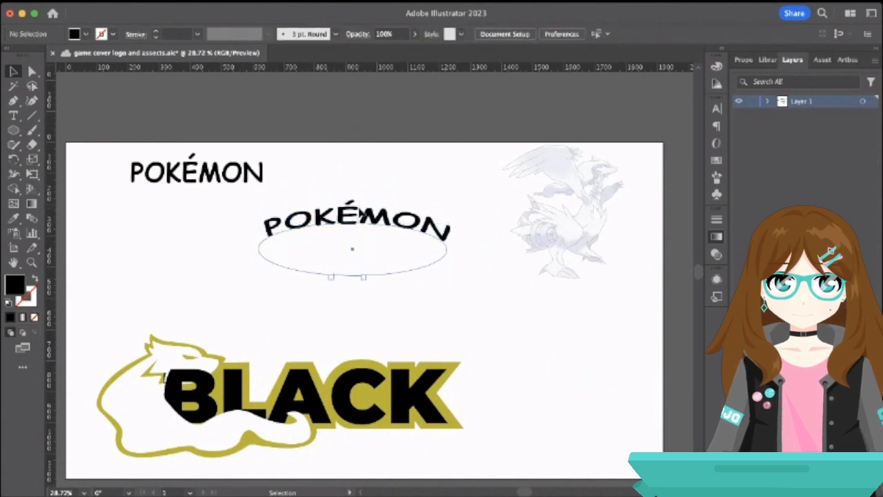
left_click(364, 245)
key("Delete")
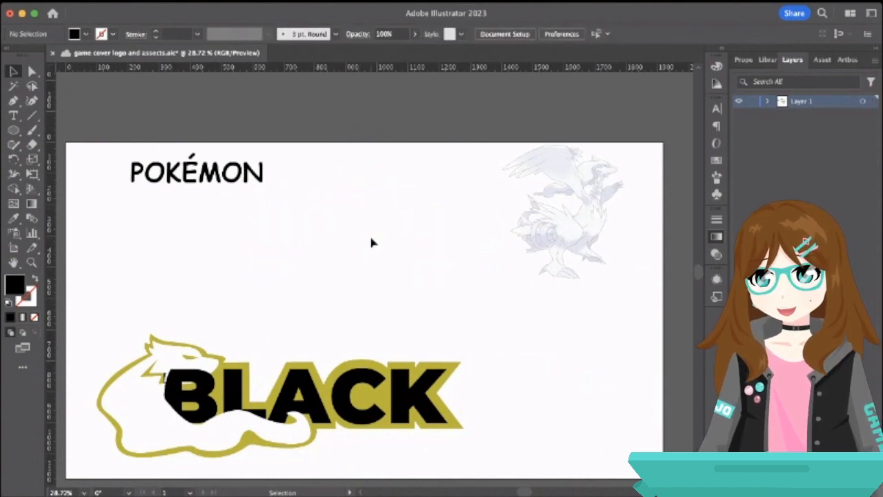
Change the font of the straight POKÉMON text to Arbotek Ultra.
key("t")
double_click(262, 178)
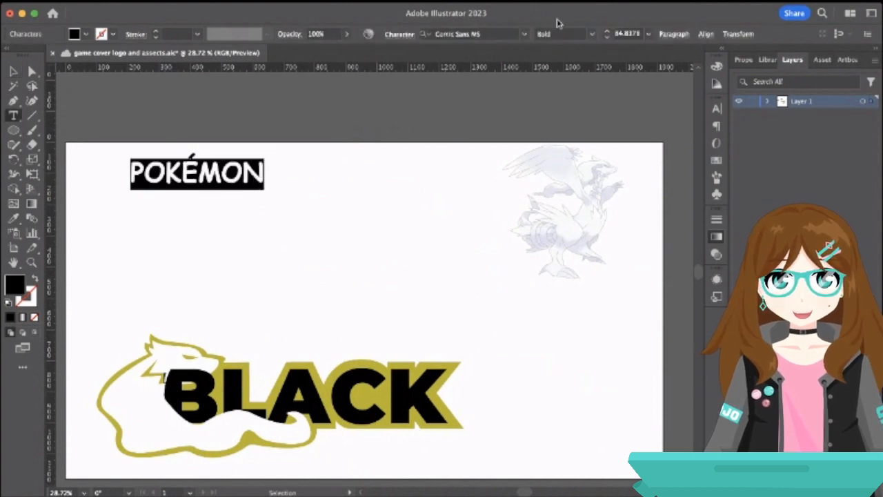
left_click(511, 35)
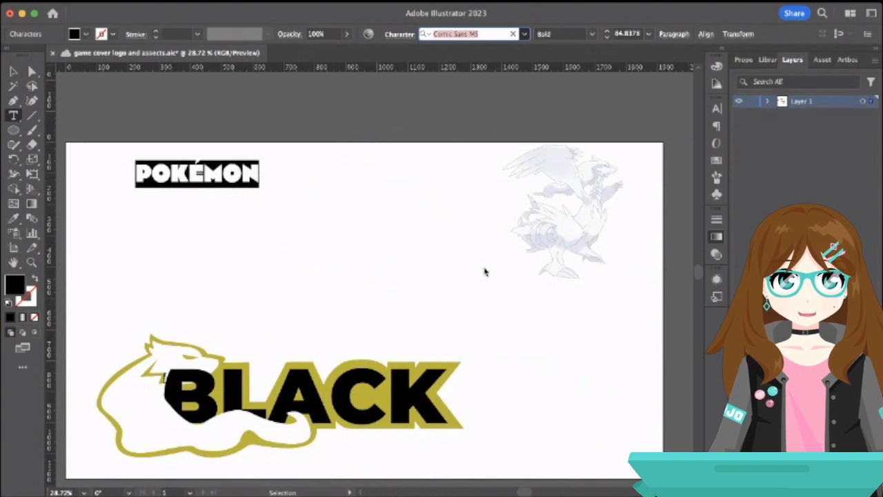
left_click(485, 271)
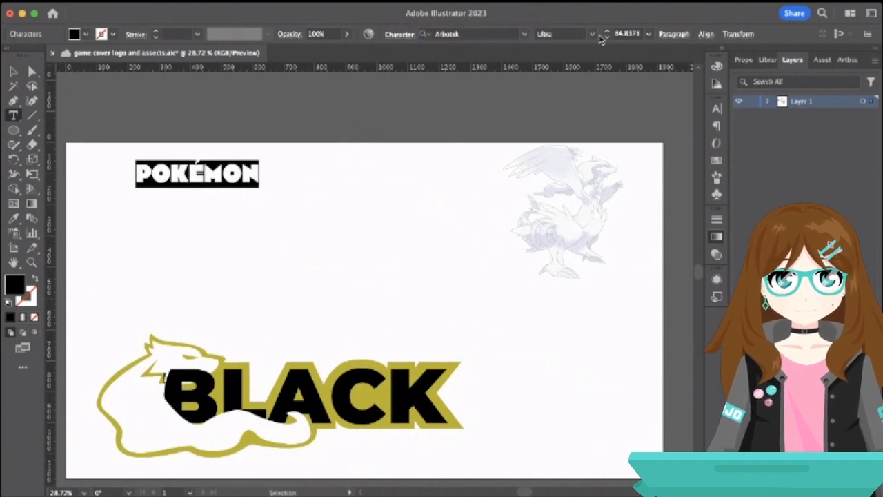
Switch the POKÉMON text's Arbotek font style to Thin.
left_click(592, 34)
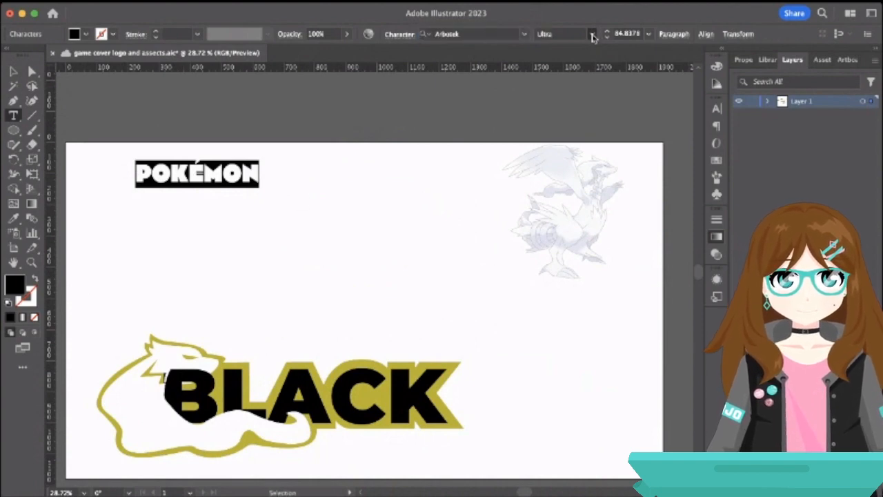
left_click(560, 54)
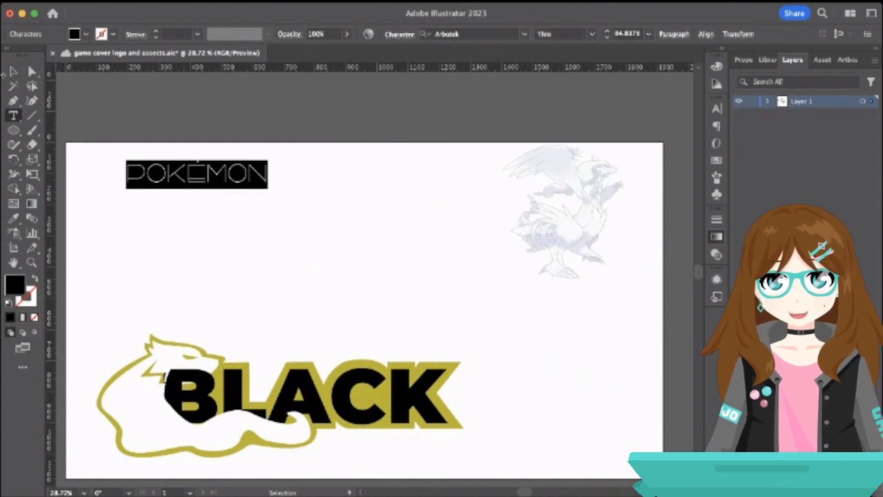
left_click(13, 71)
left_click(161, 153)
left_click(200, 184)
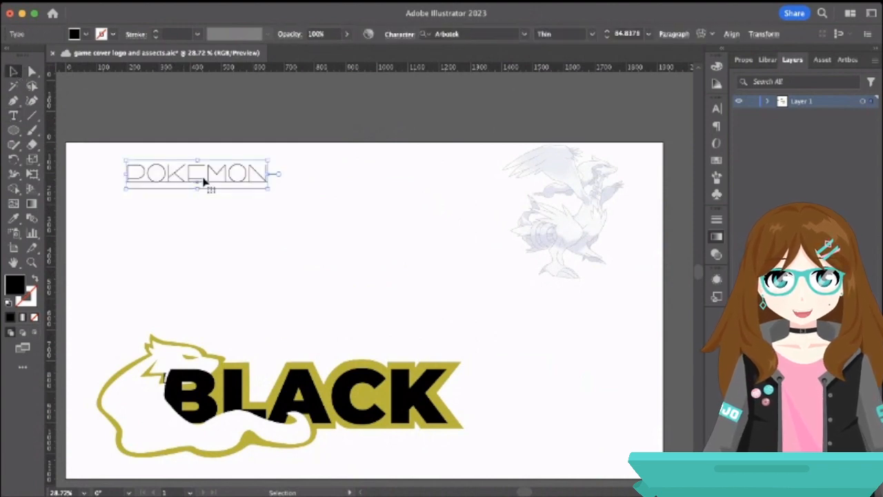
Preview other fonts on the POKÉMON text.
double_click(206, 180)
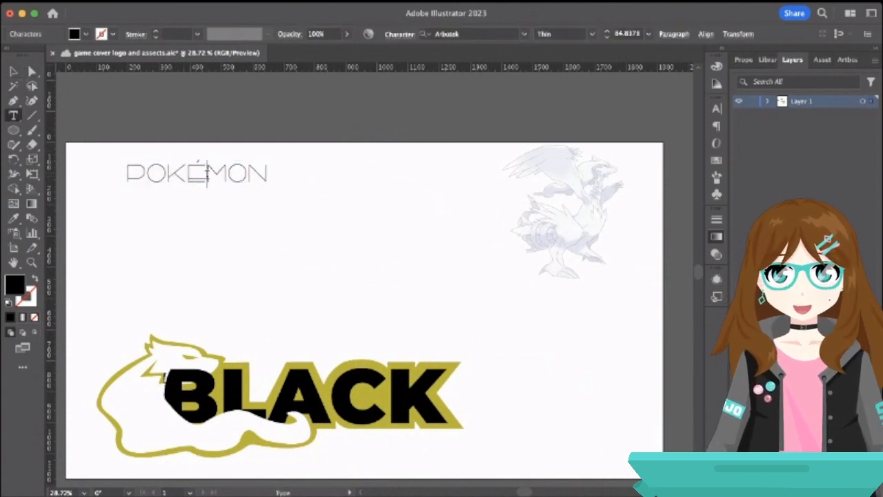
key("ctrl+a")
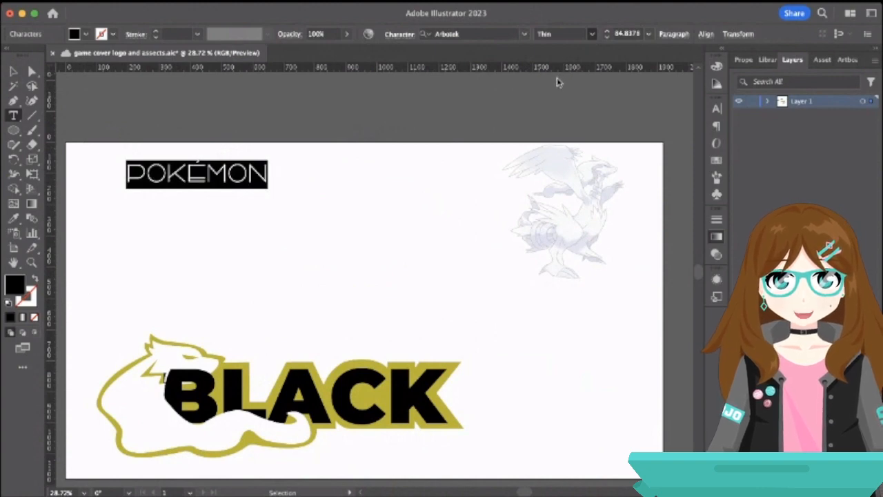
left_click(525, 32)
left_click(525, 35)
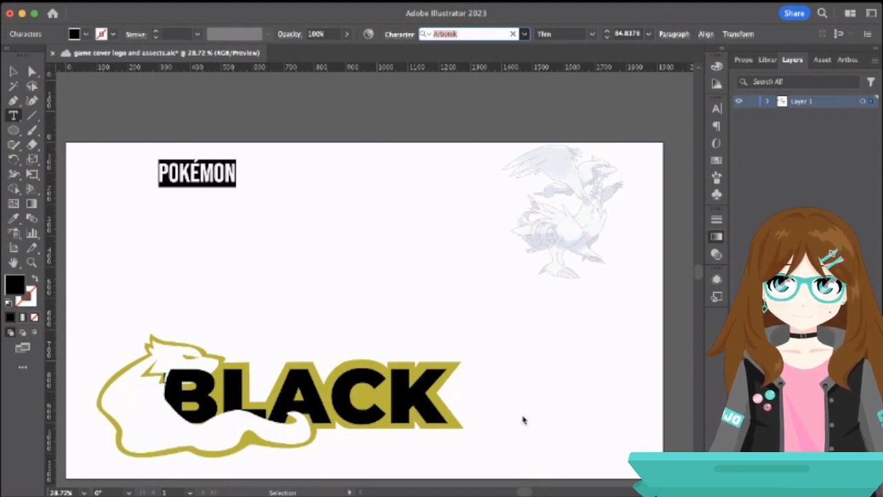
left_click(210, 170)
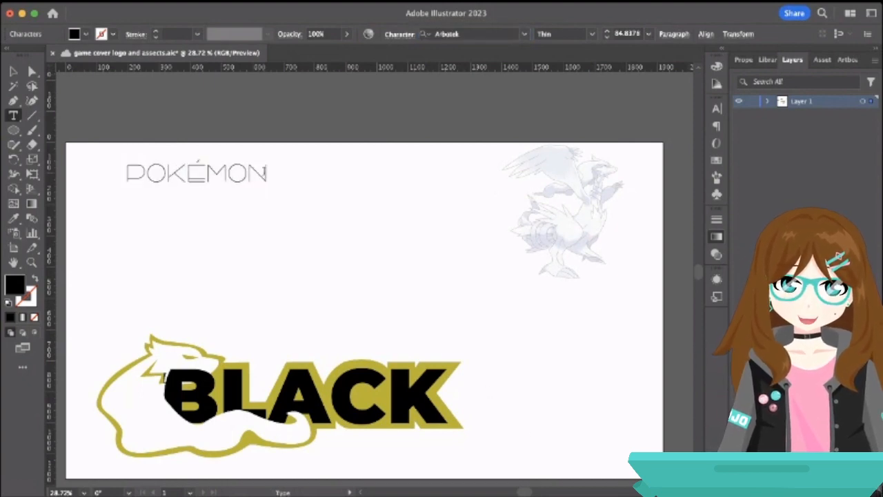
Turn off All Caps for the whole title and replace its first letter with a capital P.
left_click_drag(266, 172, 104, 171)
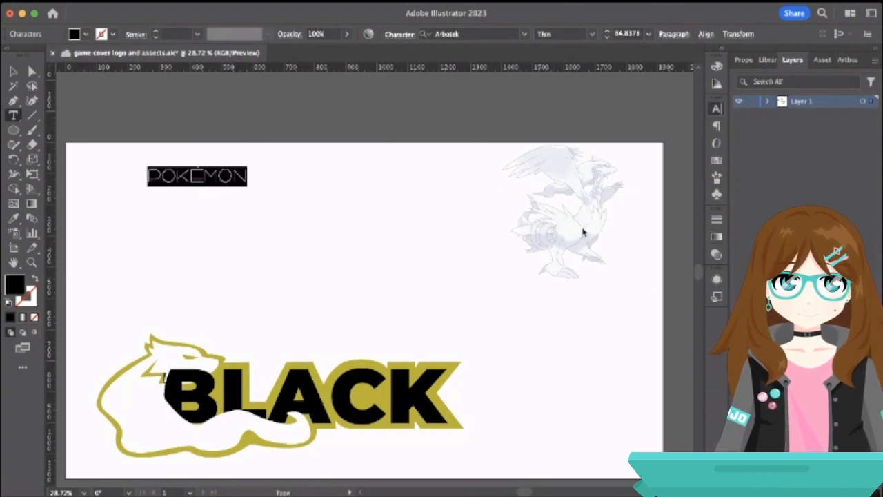
left_click(583, 233)
left_click(144, 174)
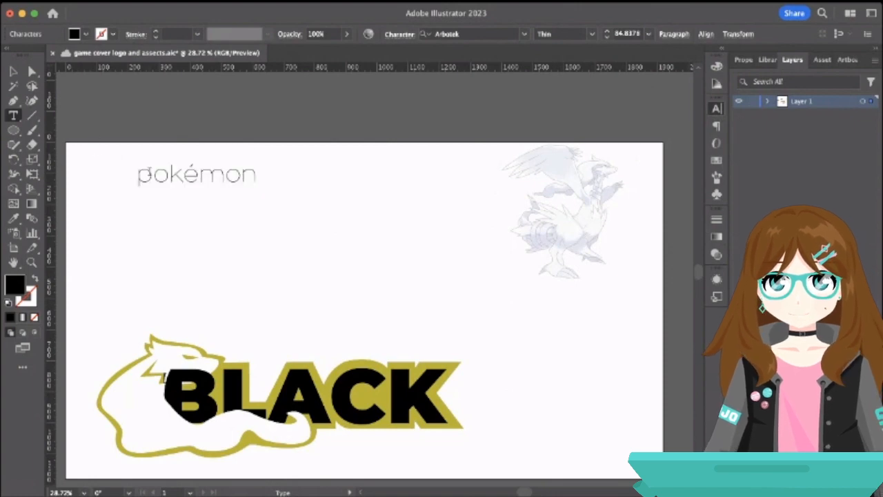
key("BackSpace")
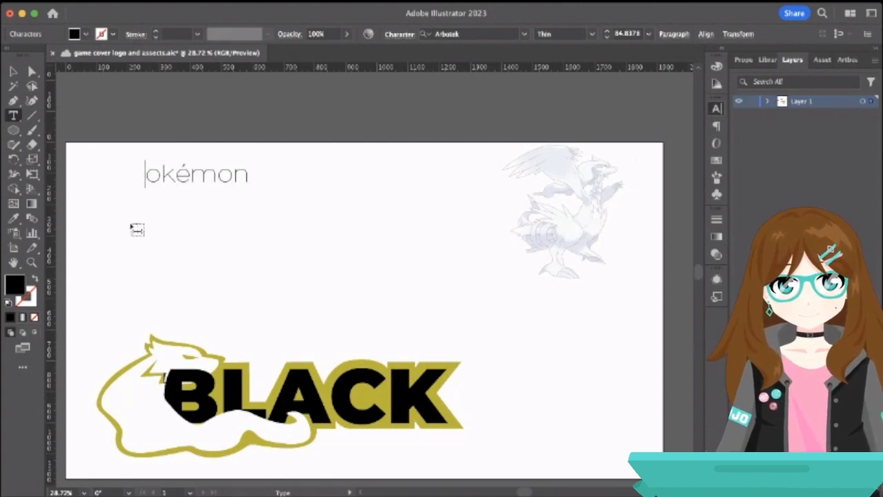
type("P")
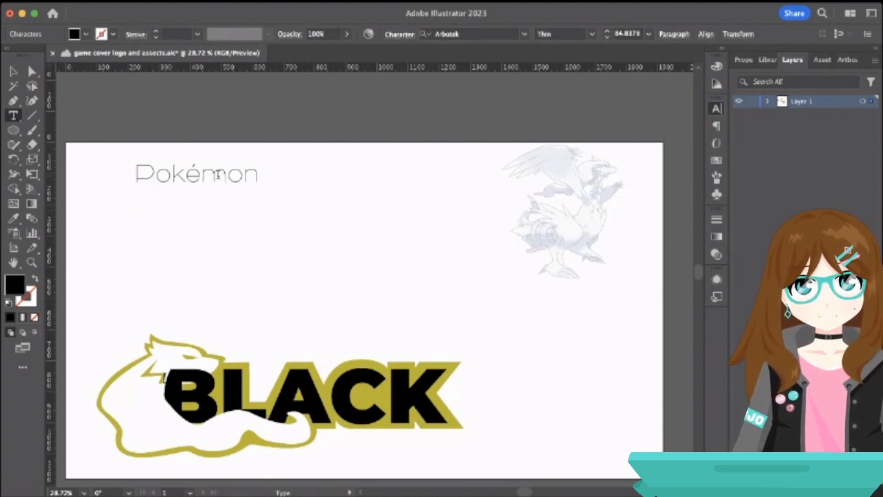
Apply All Caps to the letters before and after the é so the title reads POKéMON.
left_click_drag(185, 174, 134, 174)
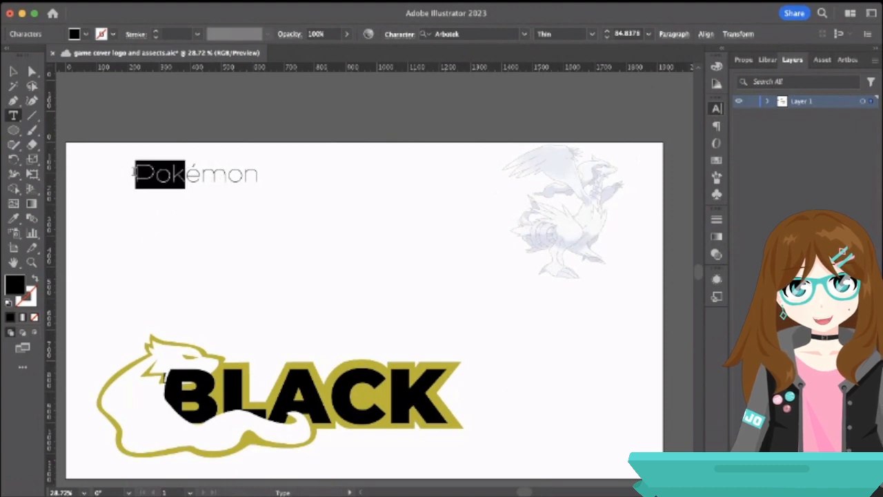
key("super+shift+k")
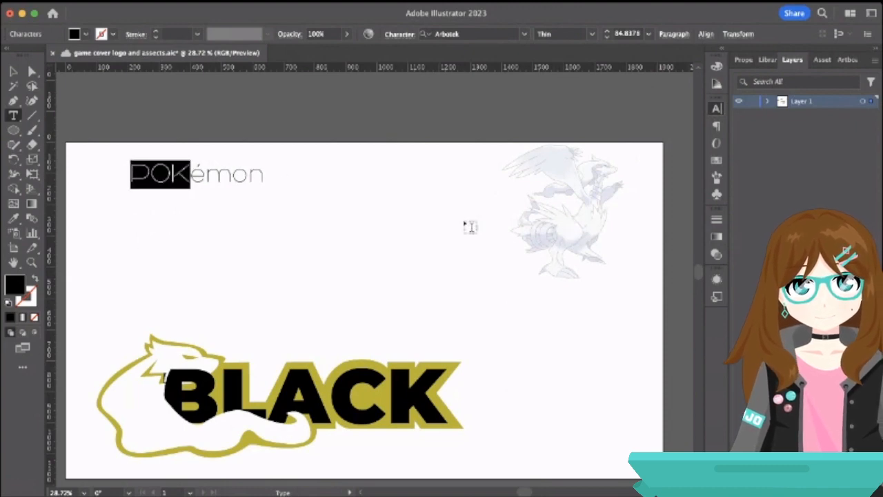
left_click(257, 173)
left_click_drag(256, 172, 211, 174)
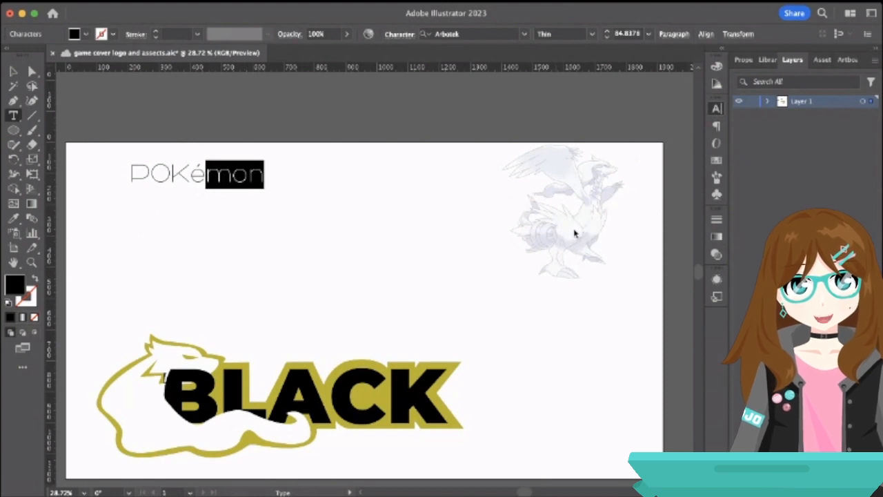
key("super+shift+k")
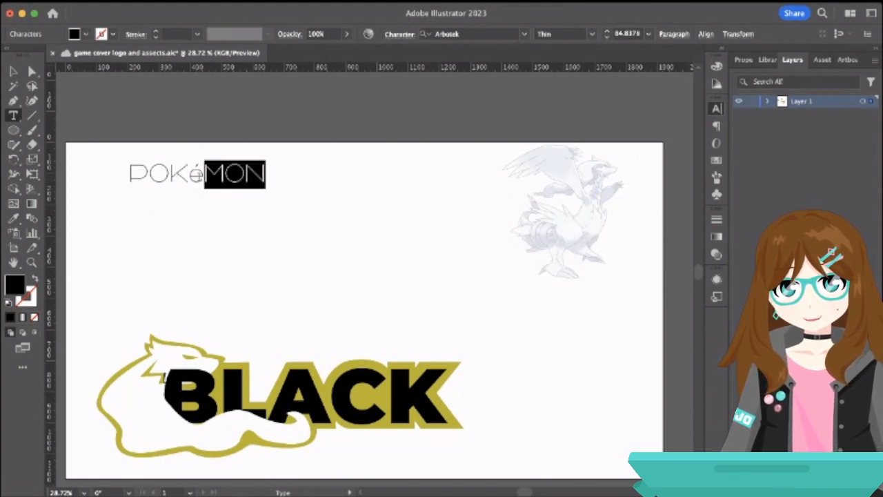
left_click_drag(205, 174, 187, 174)
left_click(13, 72)
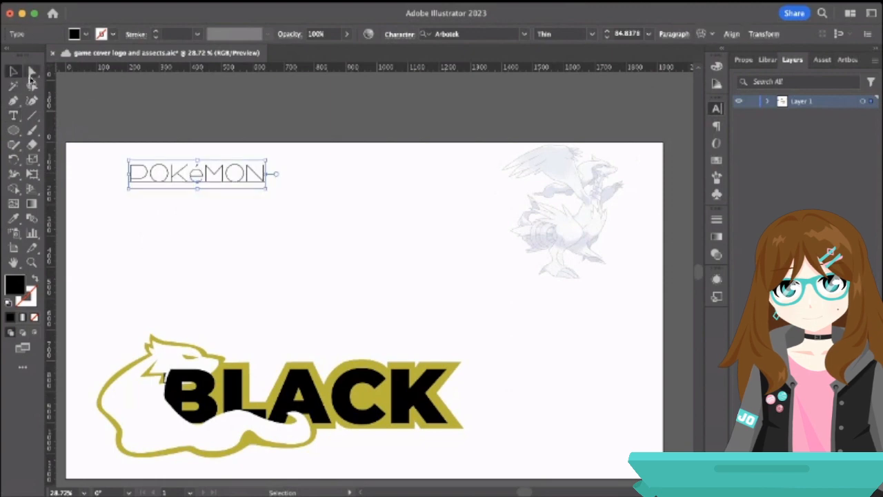
Try stretching the POKéMON text larger, then undo the resize.
left_click(107, 91)
left_click(254, 178)
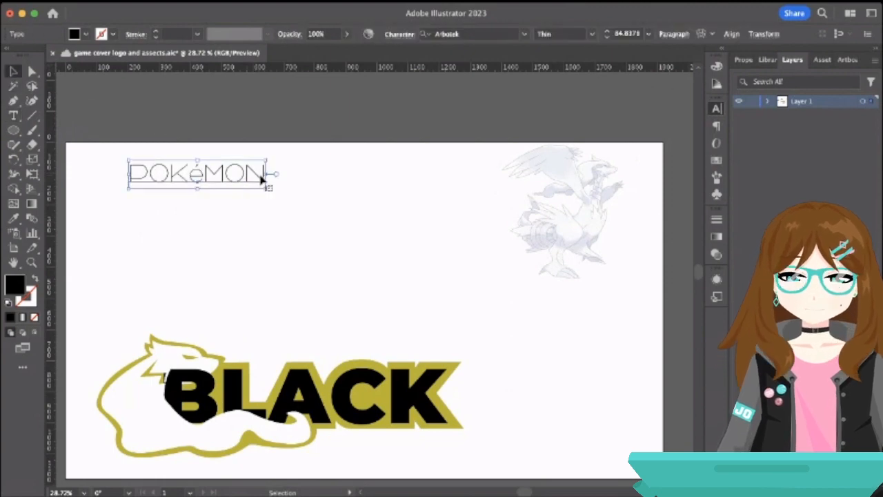
left_click_drag(268, 188, 371, 238)
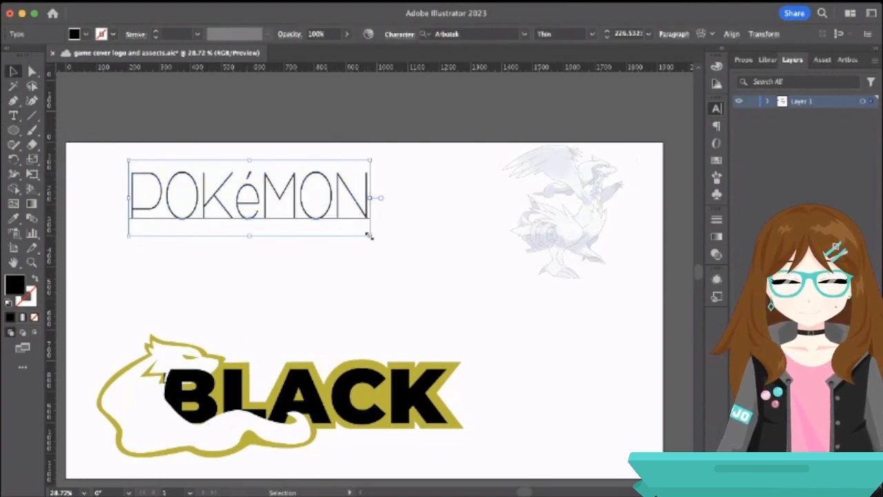
key("ctrl+z")
Make both letters O in the title lowercase so it reads PoKéMoN.
key("t")
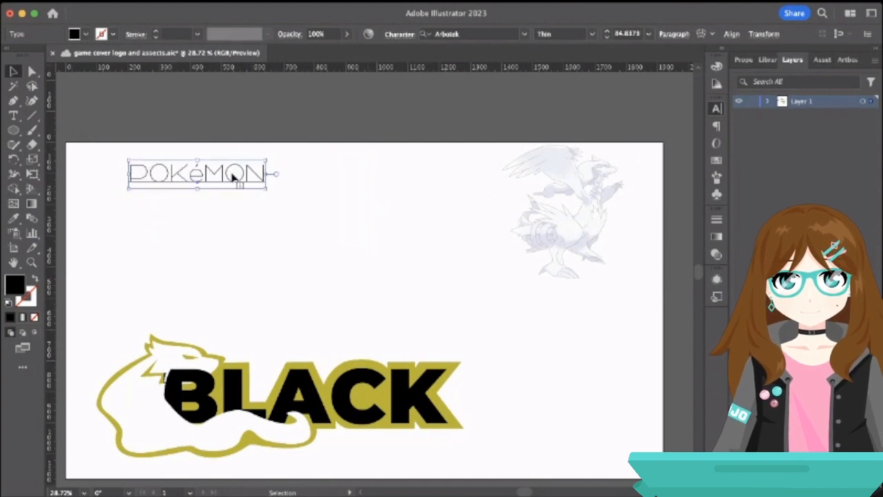
left_click(245, 181)
left_click_drag(243, 173, 227, 175)
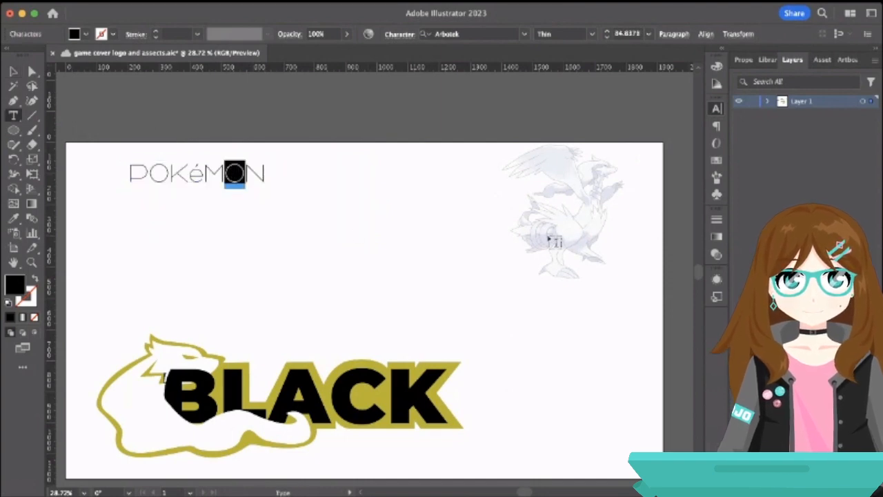
left_click_drag(171, 174, 150, 174)
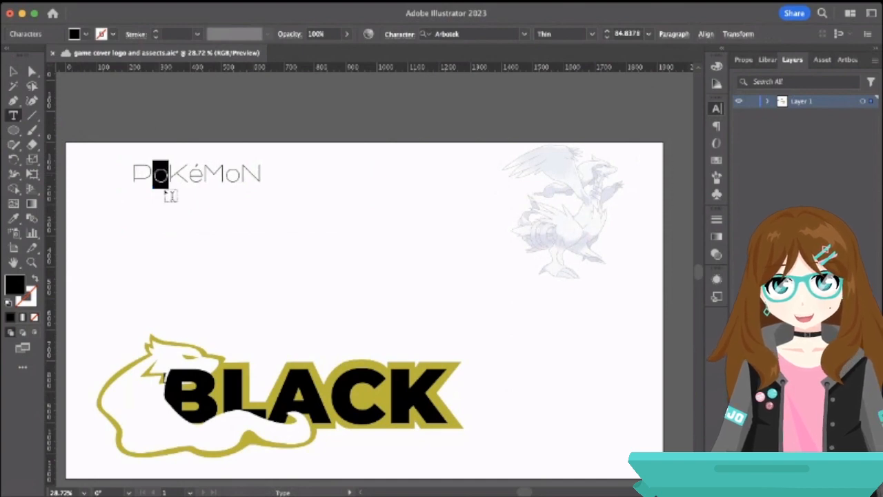
left_click(13, 71)
left_click(130, 120)
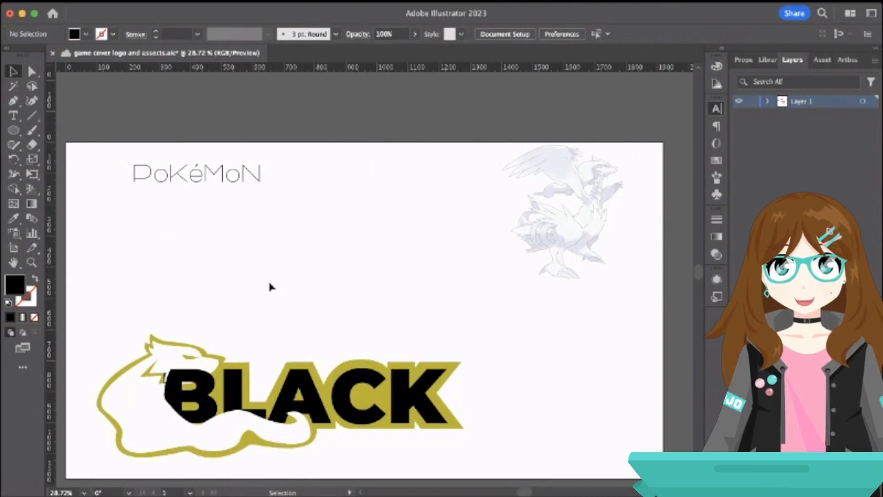
Set the PoKéMoN text's Arbotek font style to Ultra.
left_click(221, 174)
left_click(592, 35)
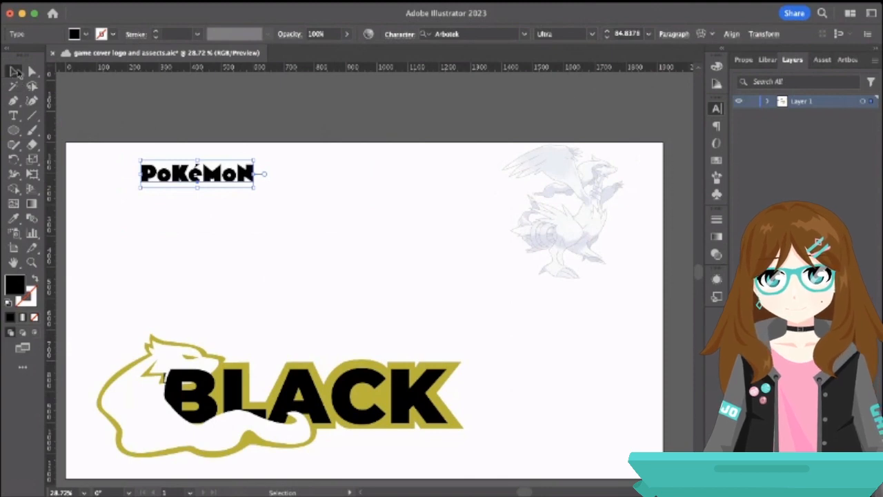
left_click(124, 132)
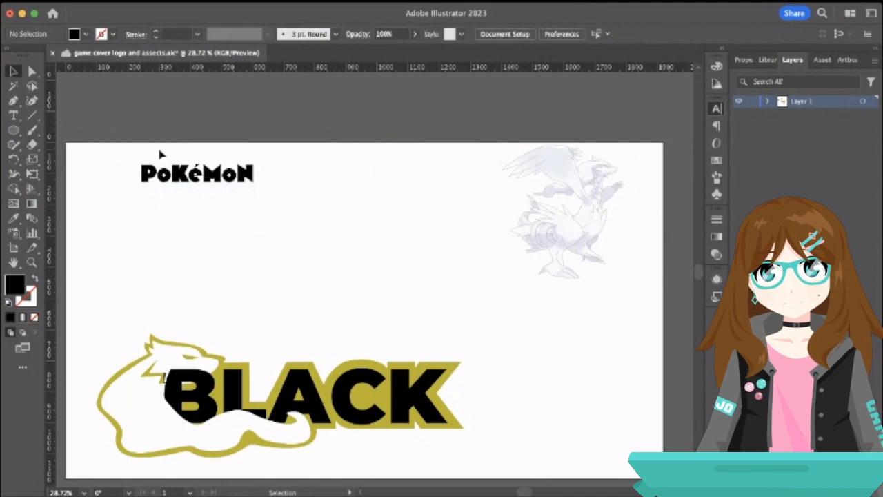
Scale the PoKéMoN text up proportionally to about 1.4 times its size.
left_click(201, 184)
scroll(202, 182, "up", 5)
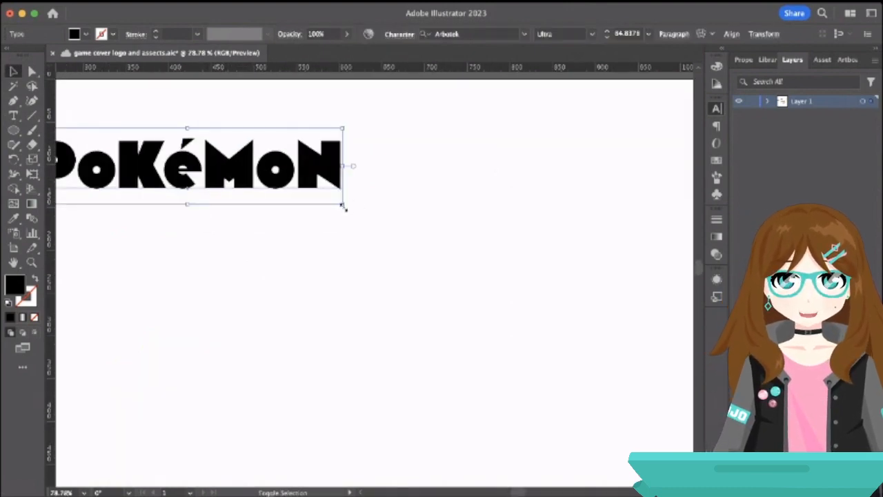
left_click_drag(343, 205, 473, 285)
left_click(346, 290)
scroll(347, 292, "down", 4)
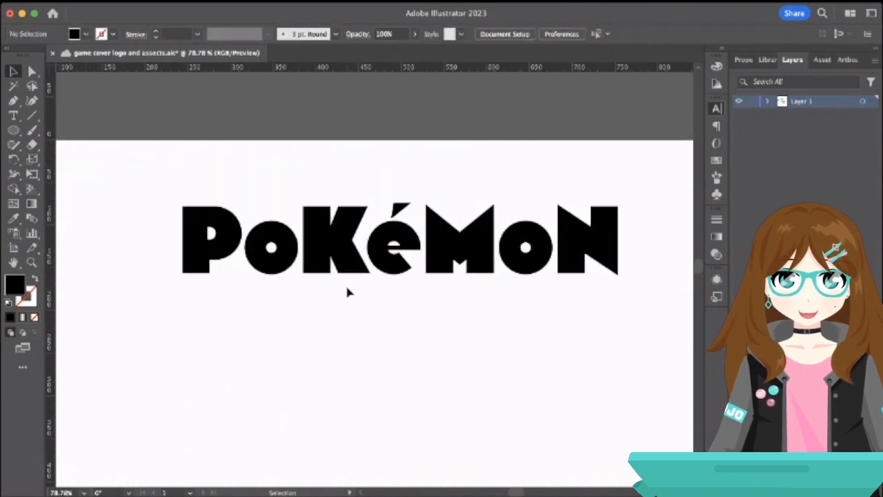
scroll(347, 293, "left", 2)
scroll(347, 293, "down", 1)
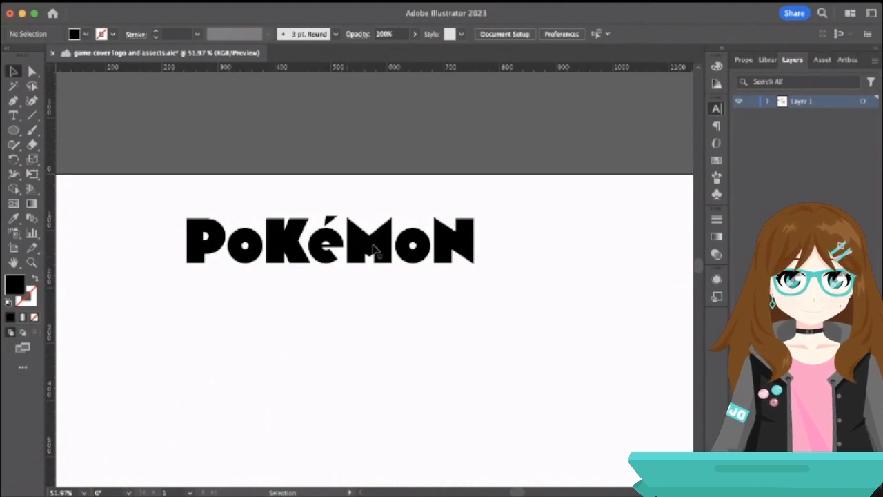
Convert the PoKéMoN text to outlines.
left_click(408, 244)
double_click(450, 254)
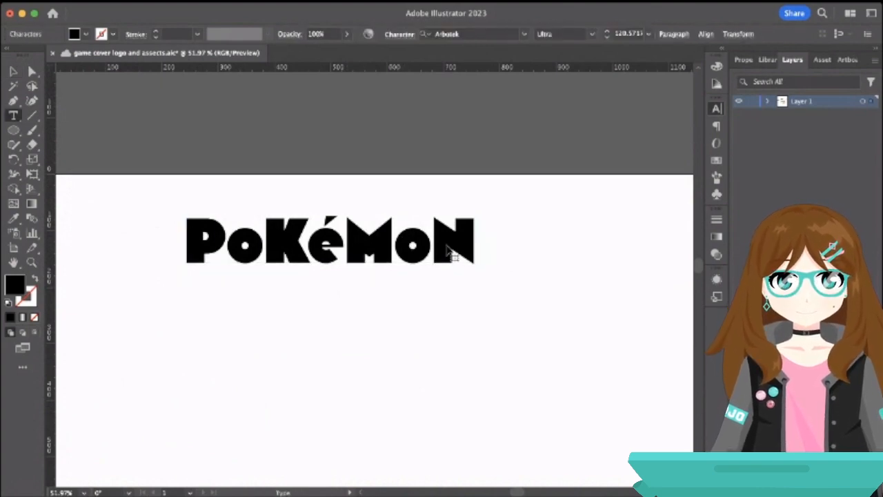
left_click_drag(473, 245, 150, 242)
key("Escape")
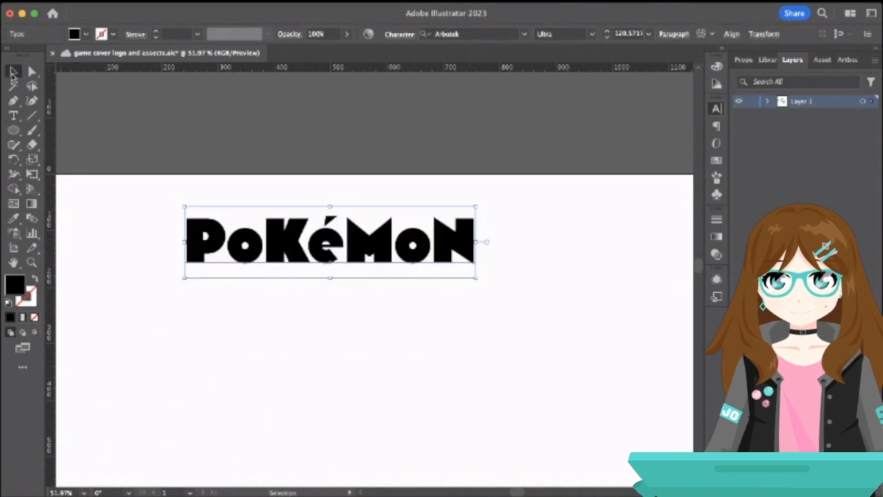
left_click(111, 169)
left_click(225, 254)
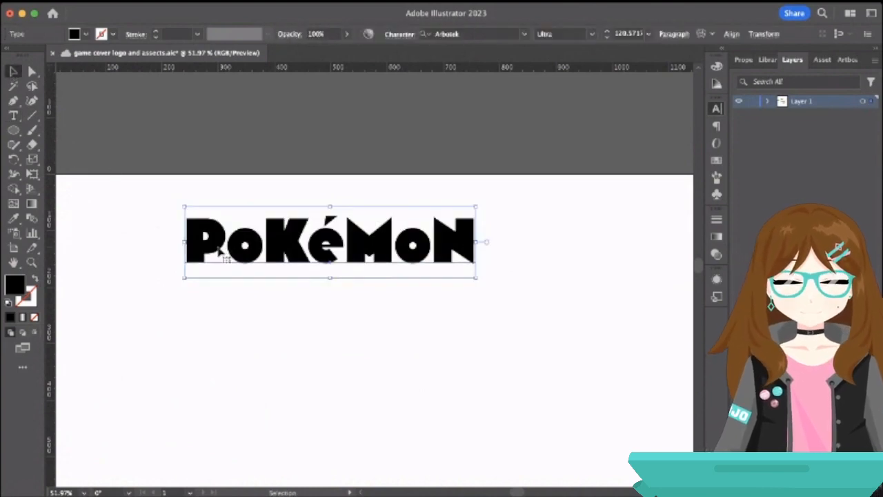
key("super+shift+o")
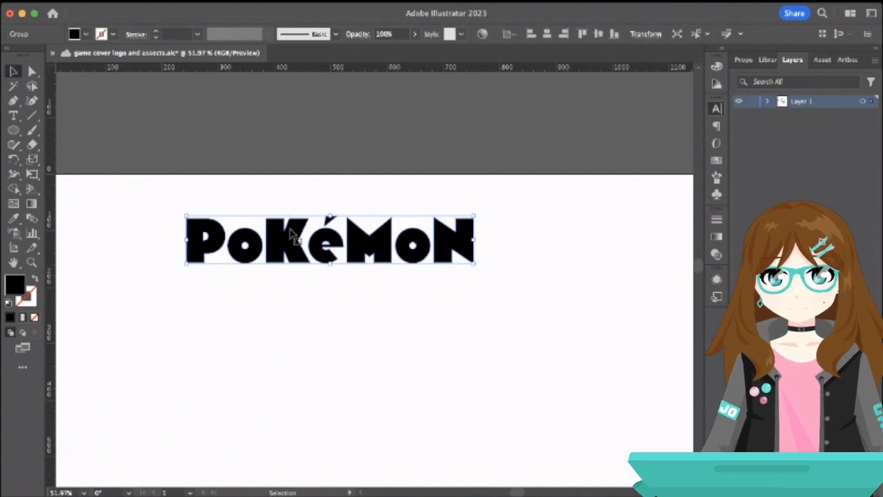
Try to reshape the letter M by moving its upper corner points inward, then undo the moves.
left_click(394, 195)
left_click(356, 231)
key("a")
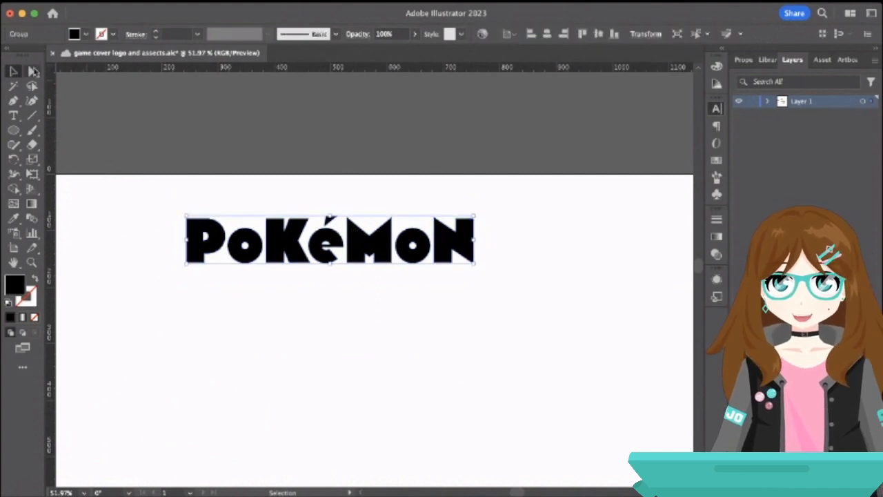
scroll(359, 232, "up", 5)
left_click_drag(327, 210, 351, 210)
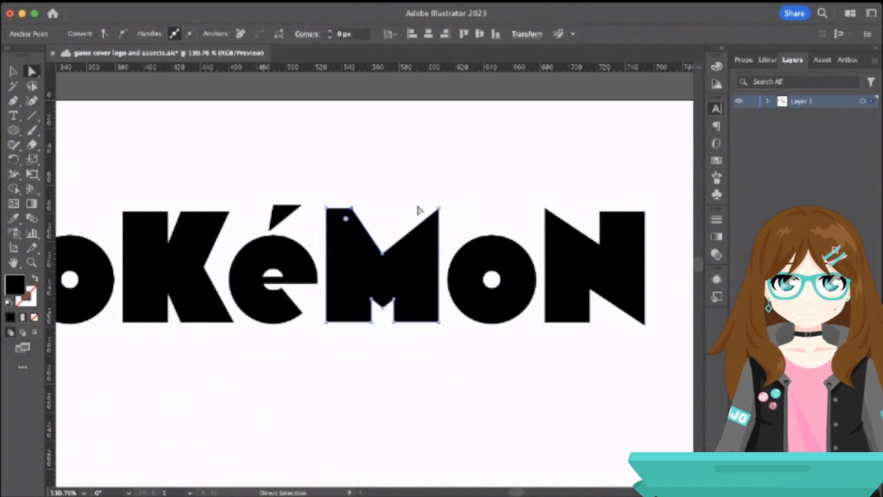
left_click_drag(438, 209, 420, 208)
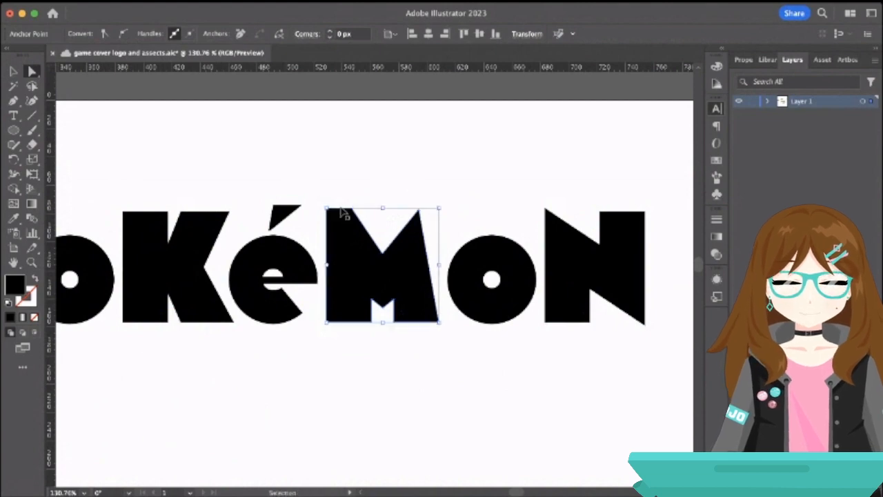
key("super+z")
key("super+z")
Delete the extra anchor point beside the M's upper-left tip so the peak slopes in one straight line.
scroll(330, 215, "up", 4)
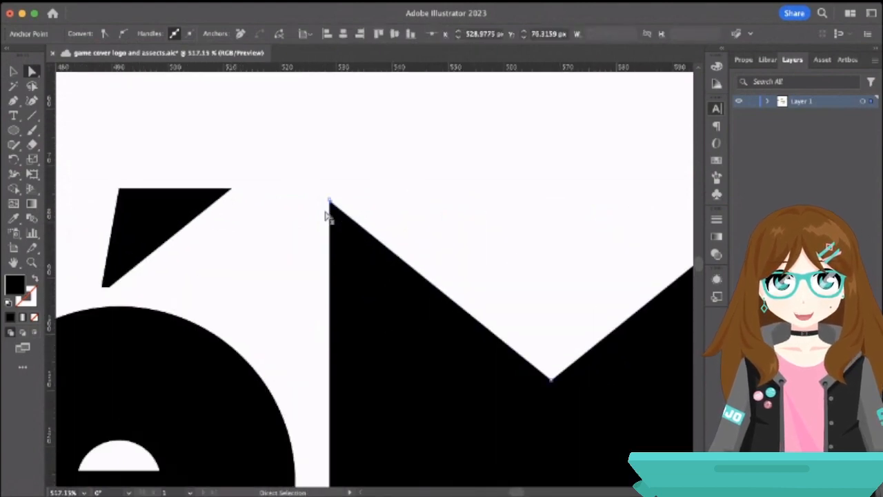
scroll(330, 215, "up", 3)
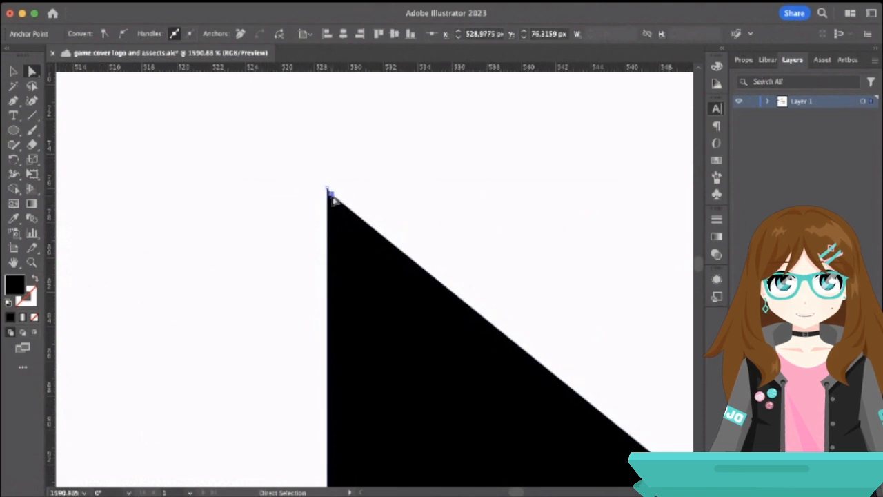
scroll(332, 198, "up", 3)
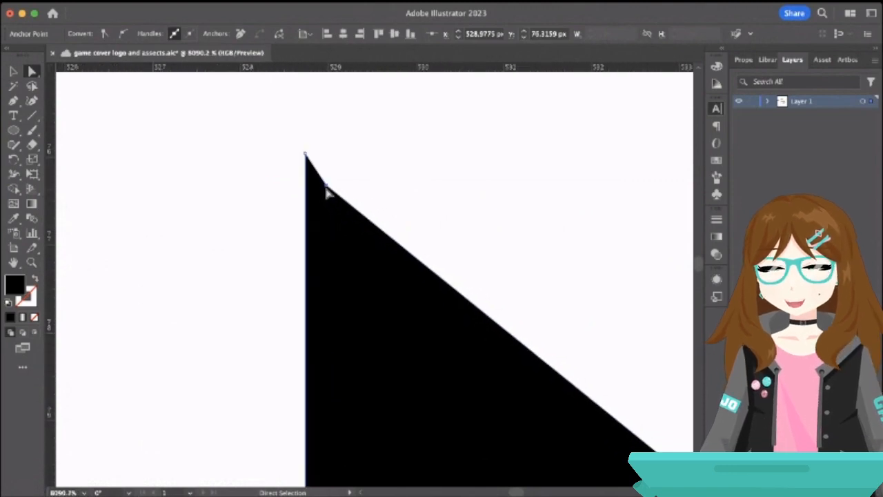
scroll(327, 192, "up", 2)
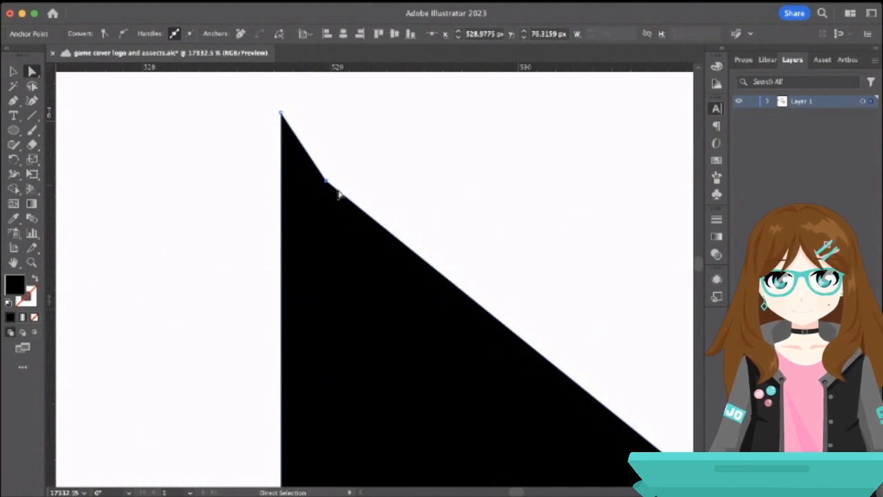
left_click_drag(327, 184, 473, 130)
key("super+z")
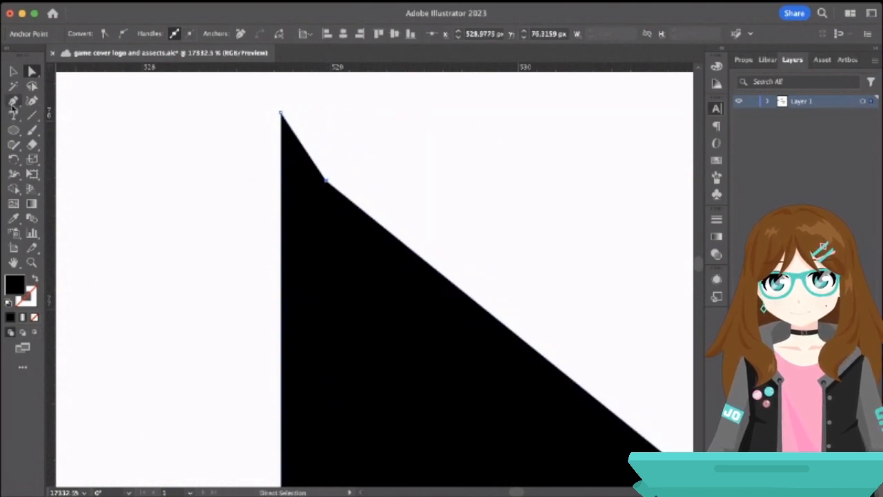
left_click(14, 102)
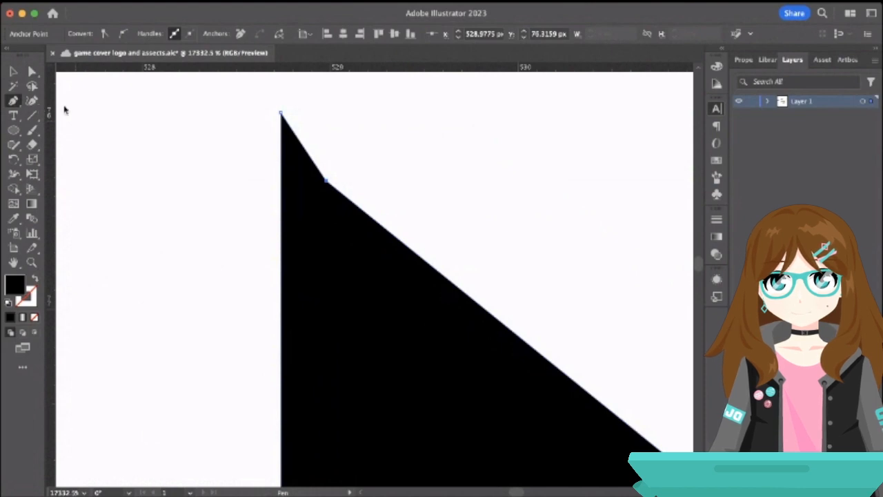
left_click(325, 181)
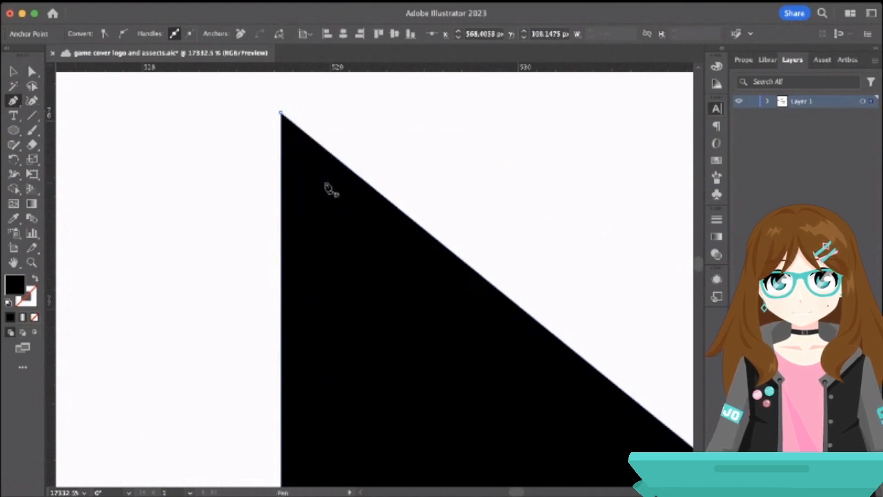
key("v")
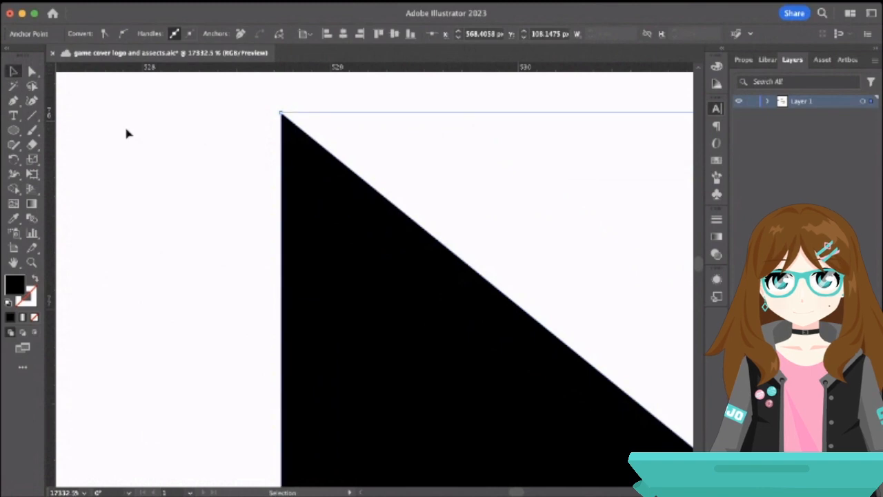
left_click(126, 134)
Move the M's two upper peaks inward by about 13 px each so its outer sides slant.
scroll(126, 134, "down", 15)
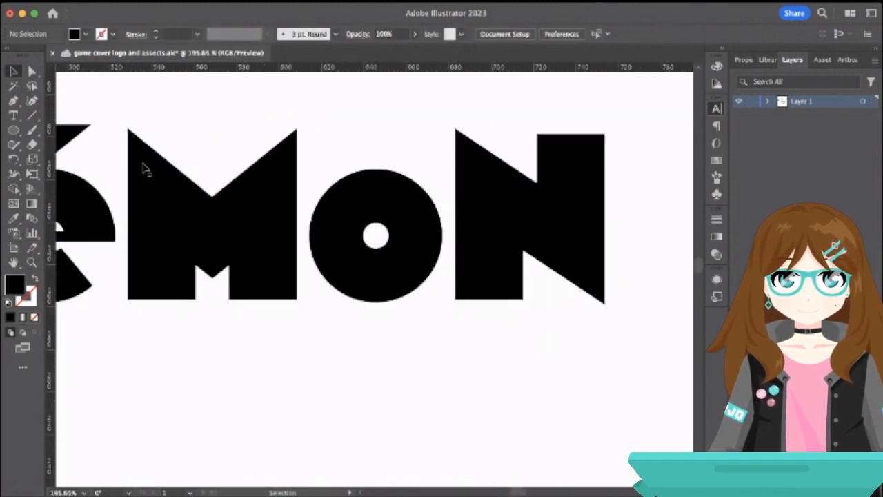
left_click(145, 169)
key("a")
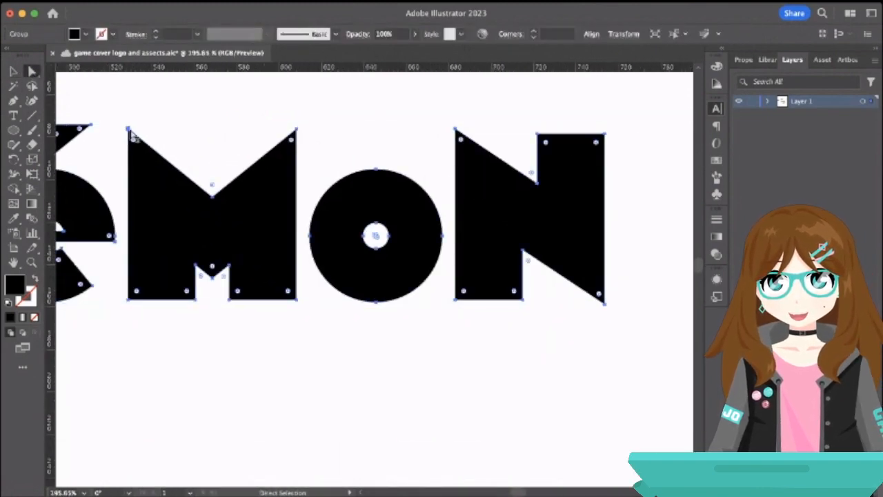
left_click_drag(129, 131, 156, 132)
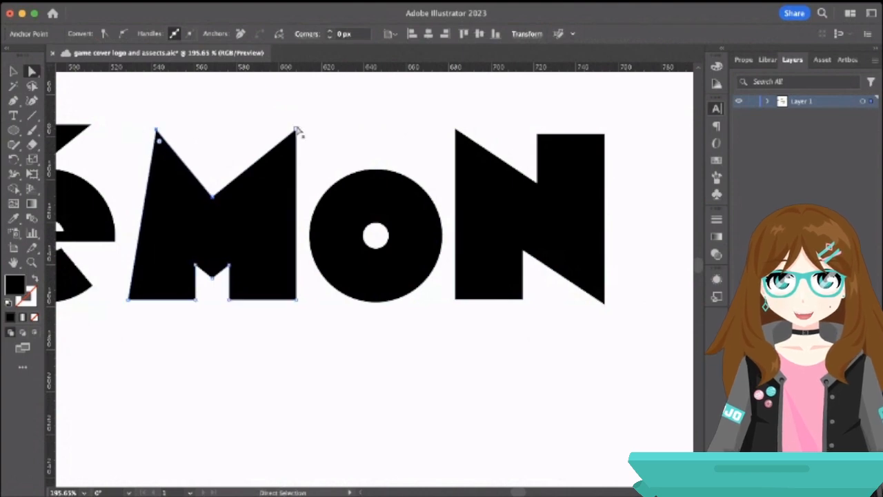
left_click_drag(297, 131, 269, 129)
Place a horizontal guide along the top of the M and bring the letter's left peak up to it.
left_click_drag(270, 69, 270, 127)
scroll(190, 136, "up", 5)
left_click(114, 168)
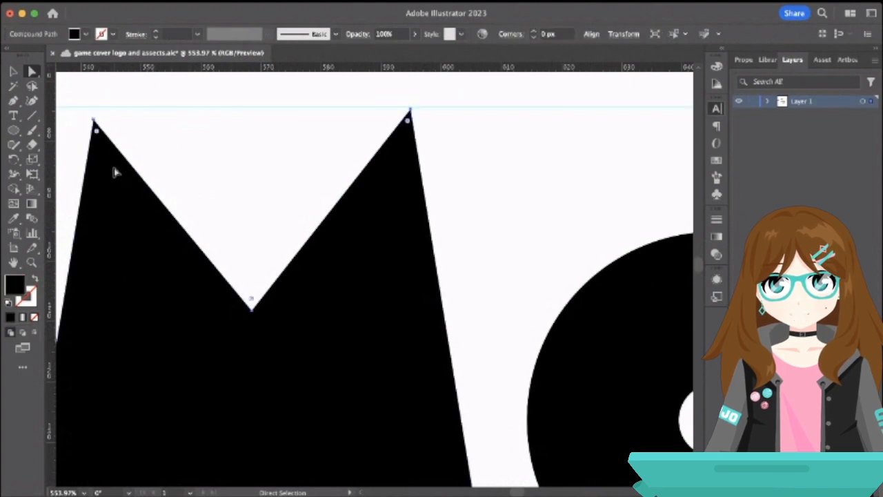
scroll(105, 153, "left", 3)
scroll(105, 153, "up", 1)
left_click_drag(219, 171, 221, 160)
key("super+z")
left_click(220, 170)
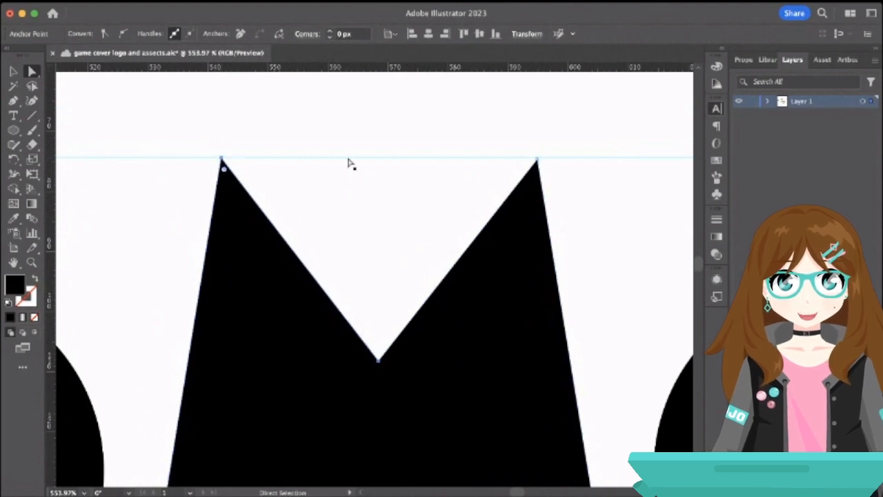
Nudge the M's right peak up onto the horizontal guide.
left_click(457, 136)
scroll(457, 136, "right", 3)
scroll(458, 136, "up", 1)
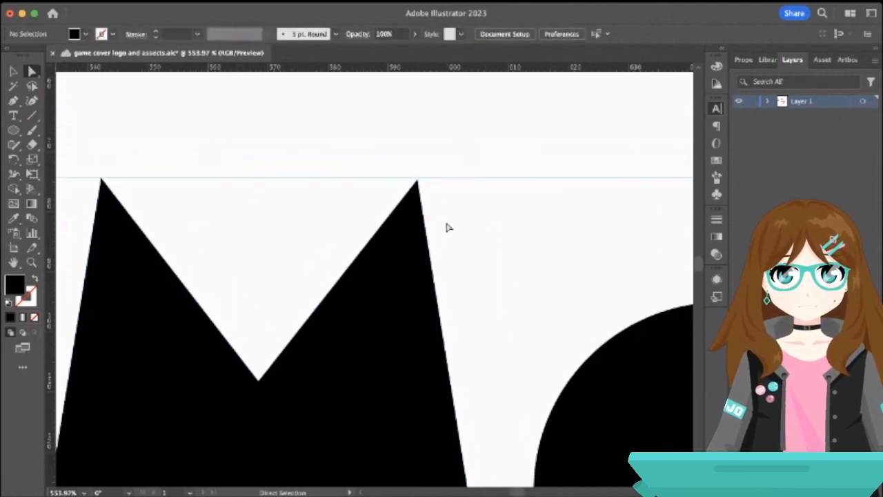
left_click(401, 229)
scroll(412, 194, "up", 2)
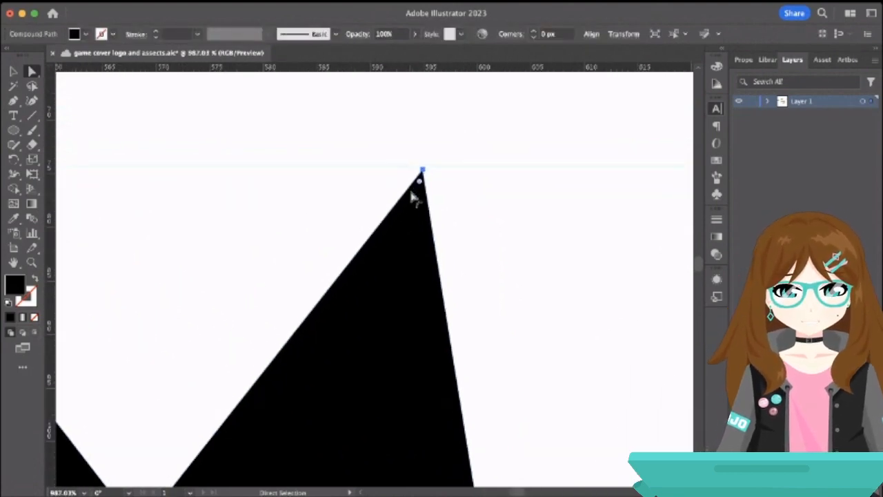
left_click(423, 171)
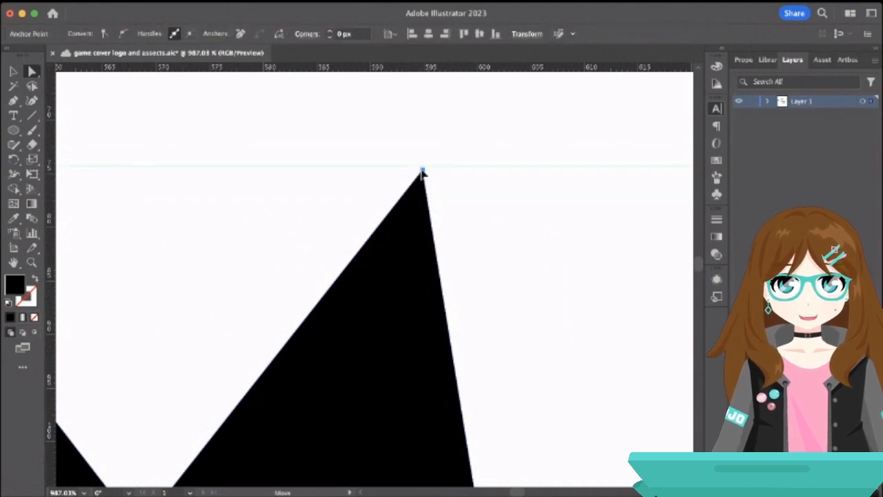
left_click_drag(423, 172, 420, 169)
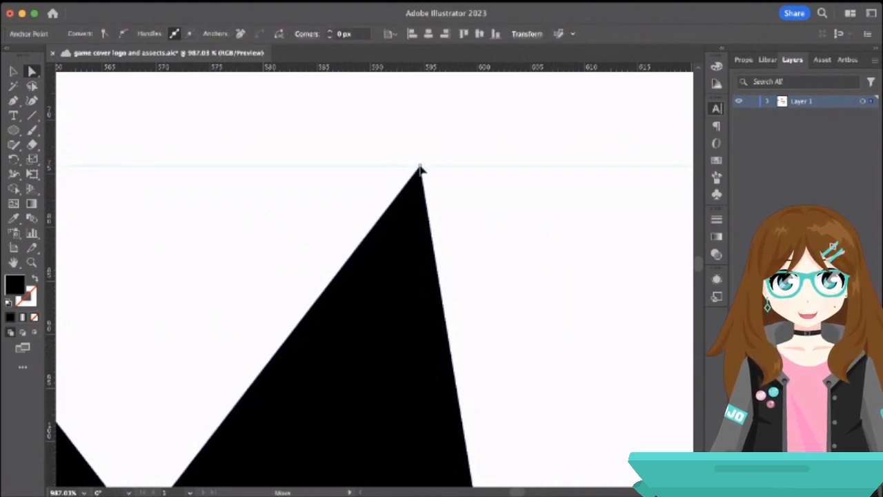
left_click(382, 134)
Deepen the M's upper notch by lowering its center anchor point about 7 px.
scroll(384, 136, "down", 2)
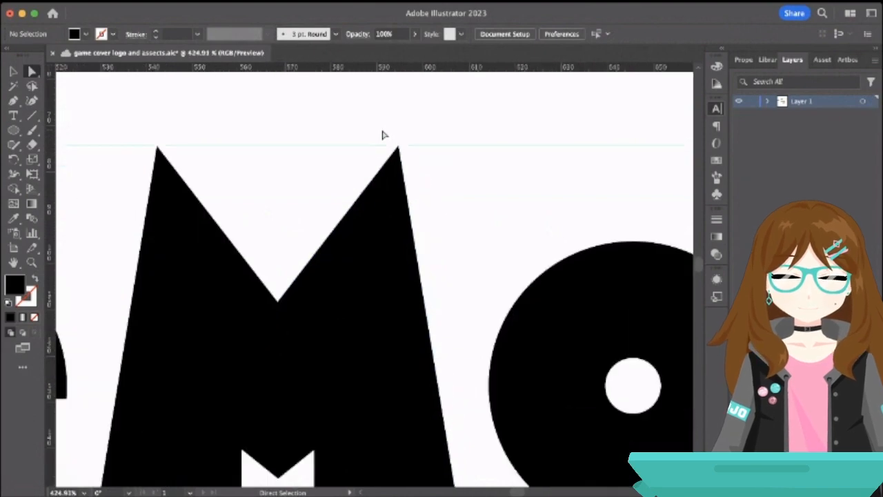
scroll(384, 135, "down", 2)
left_click(332, 214)
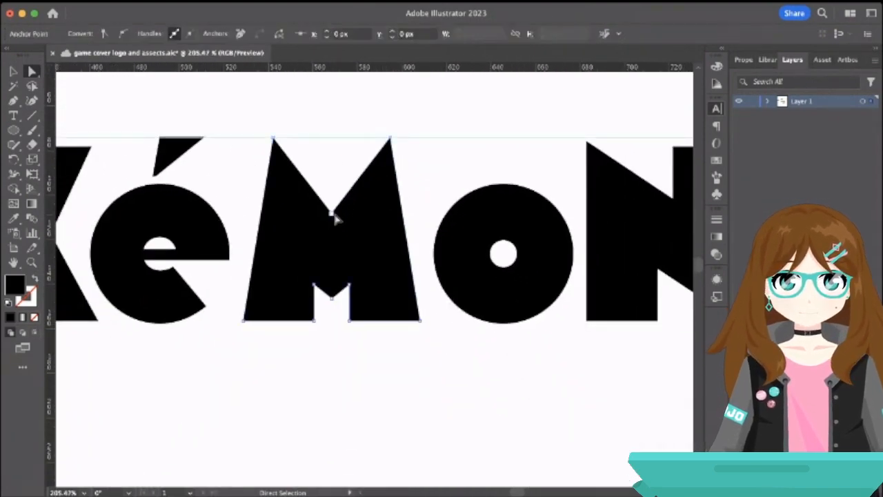
left_click_drag(331, 217, 332, 233)
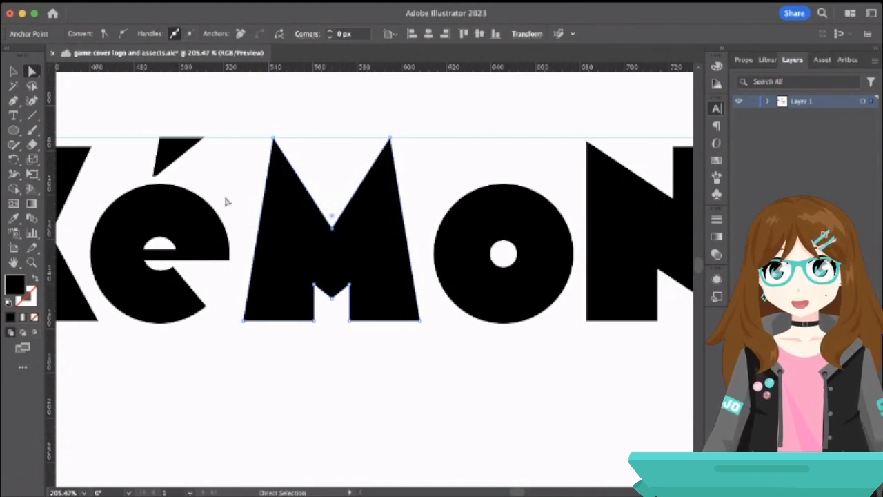
Angle the ends of the K's arm and leg by moving the upper outer corner down and the lower outer corner up, both slightly inward.
scroll(225, 201, "down", 2)
scroll(225, 201, "left", 3)
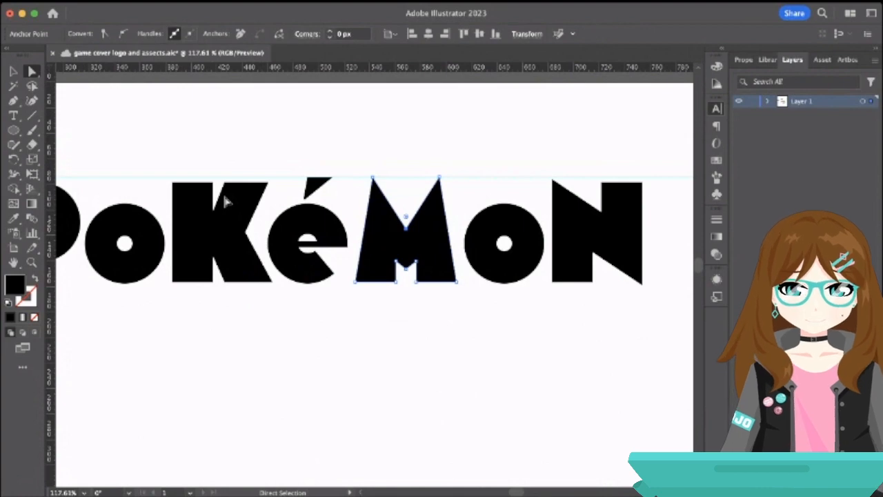
left_click(267, 183)
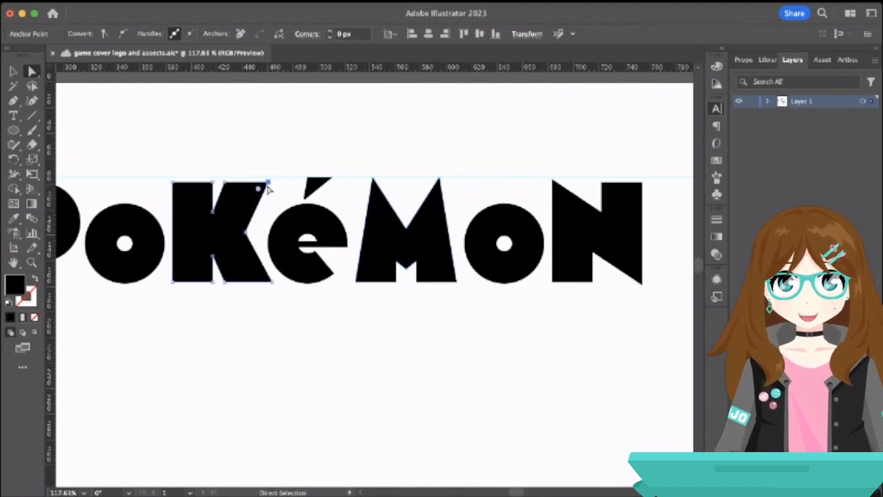
left_click_drag(267, 183, 263, 192)
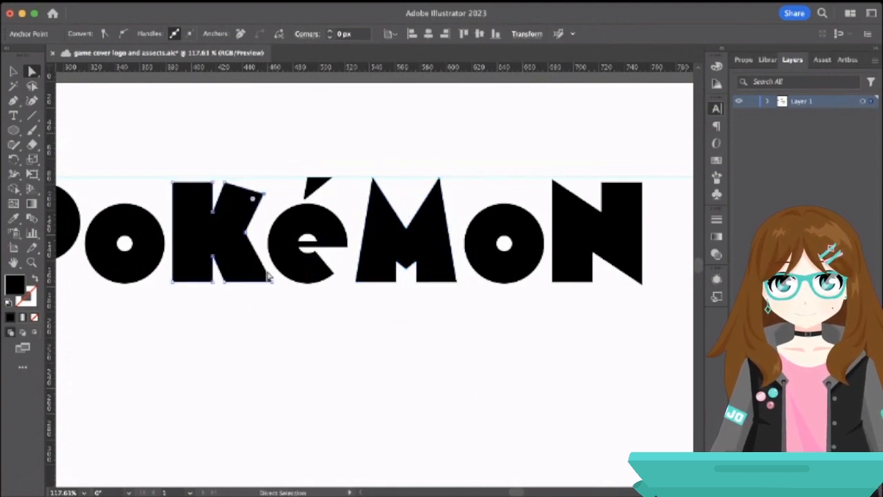
left_click_drag(272, 284, 267, 275)
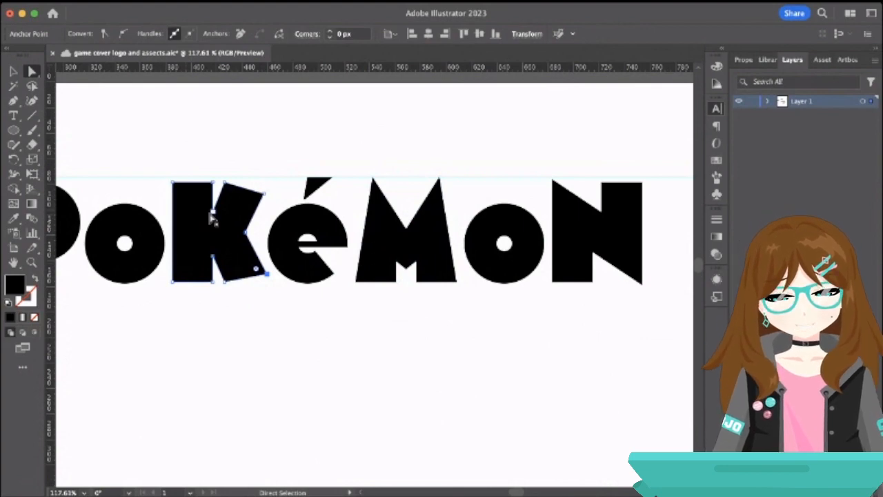
Flare the K's stem by moving its upper inner corner up and its lower inner corner down.
left_click_drag(213, 186, 212, 178)
left_click_drag(206, 283, 212, 288)
left_click(236, 336)
Add an anchor point midway along the K's left edge and bend that edge into an inward curve.
scroll(235, 336, "down", 3)
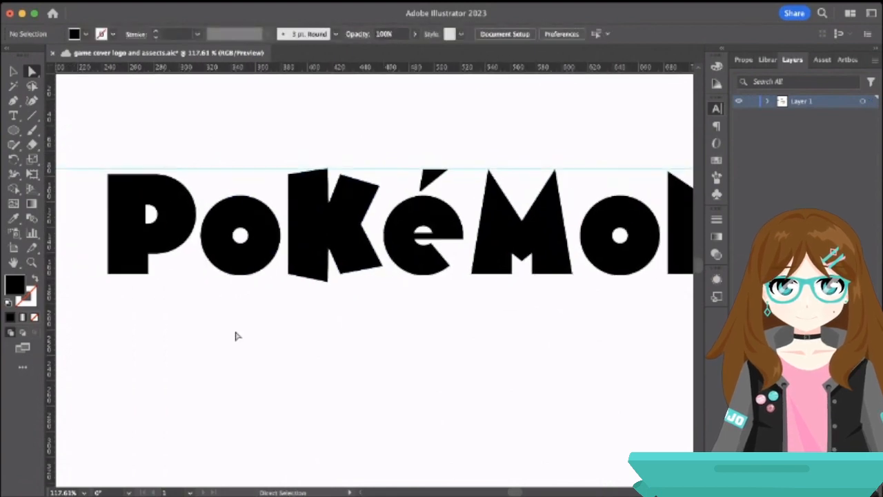
scroll(235, 336, "up", 1)
left_click(296, 255)
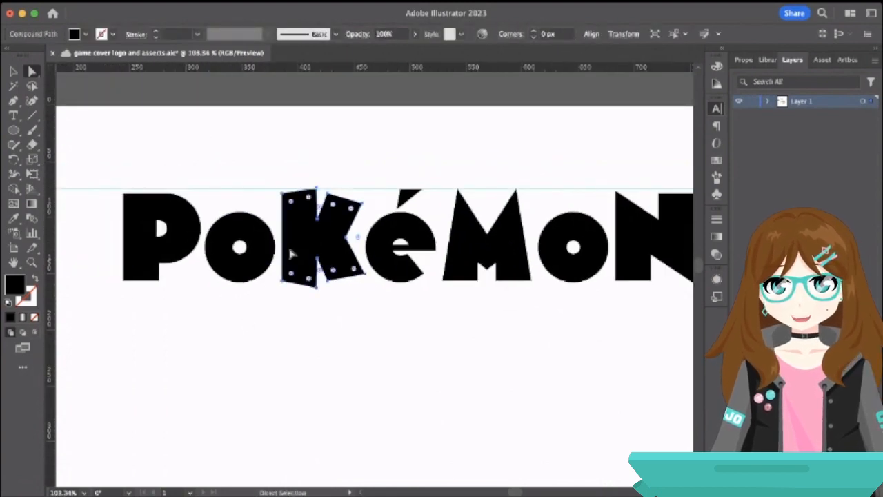
left_click(13, 100)
scroll(314, 234, "up", 3)
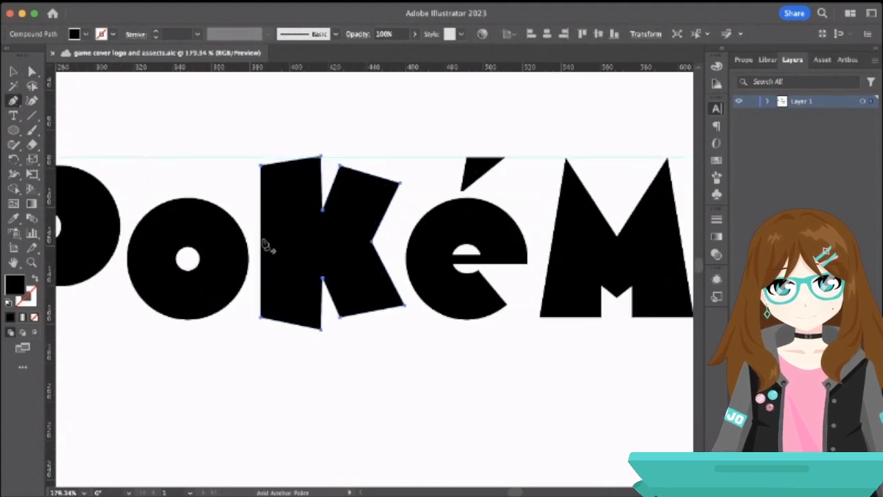
left_click_drag(264, 245, 284, 250)
key("v")
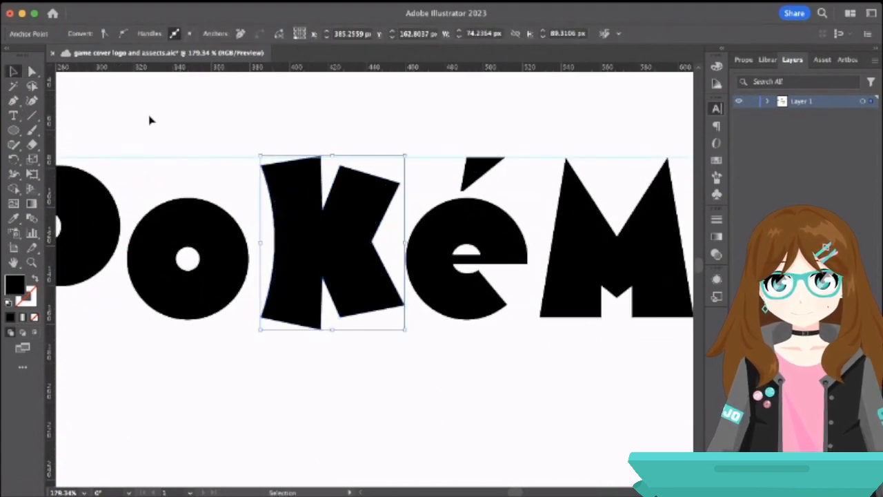
Reshape the K's left edge into a single smooth inward curve with the Pen tool.
left_click(151, 120)
scroll(151, 120, "down", 4)
left_click(210, 176)
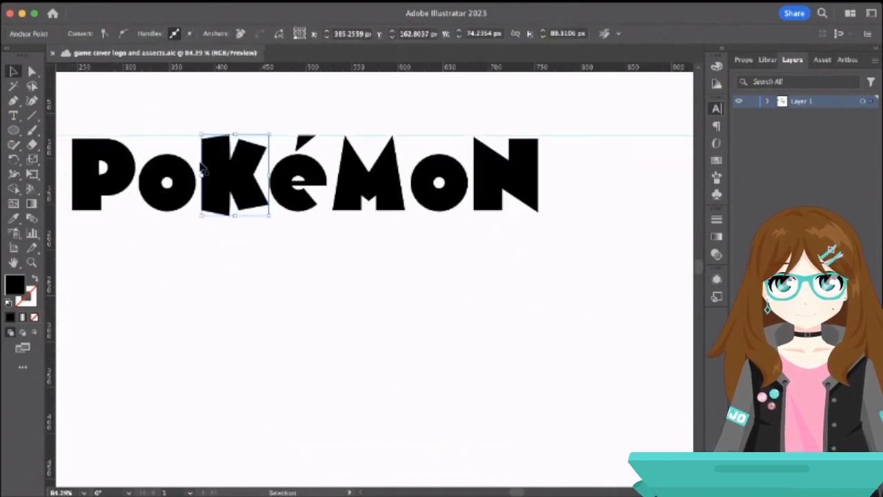
left_click(16, 101)
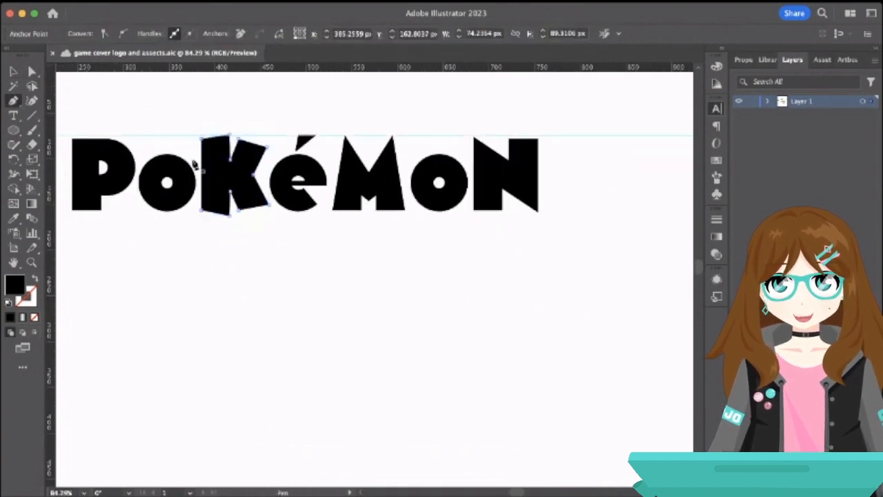
left_click_drag(203, 171, 209, 178)
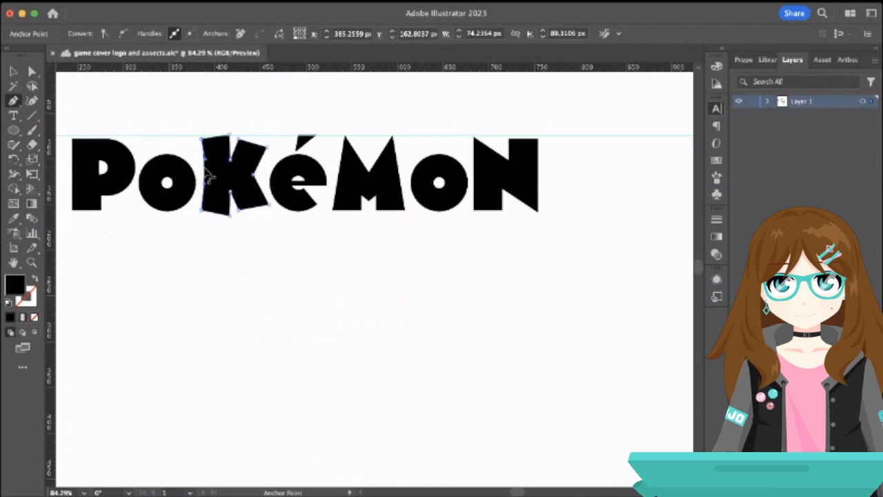
left_click(14, 71)
left_click(137, 106)
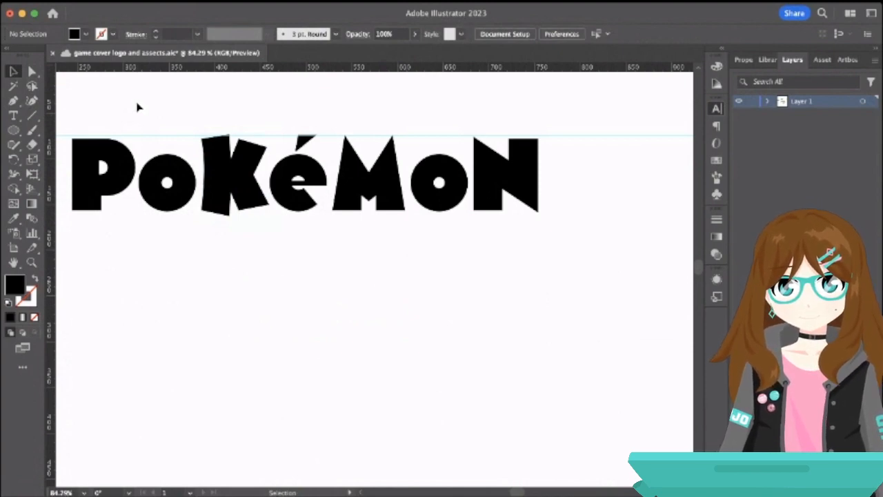
Bend the P's straight left edge slightly inward to match the K's curved stem.
left_click(82, 189)
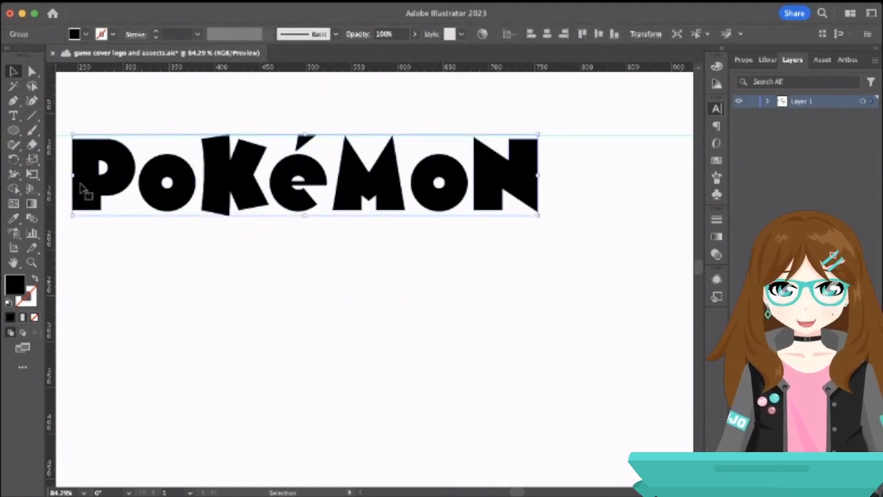
left_click(13, 100)
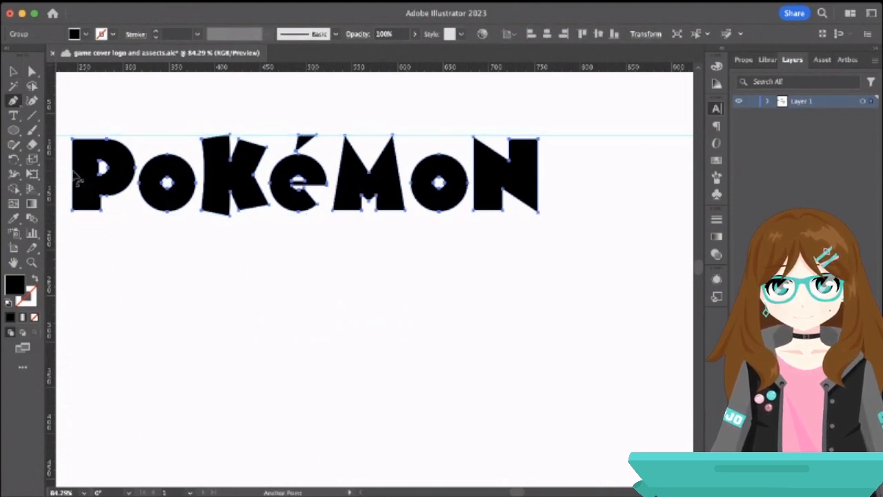
left_click(79, 176)
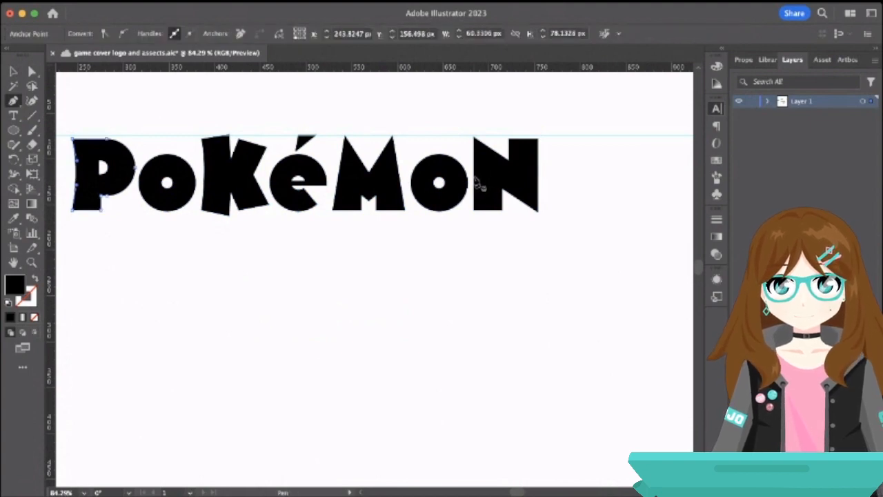
Bend both outer vertical edges of the N slightly inward.
key("a")
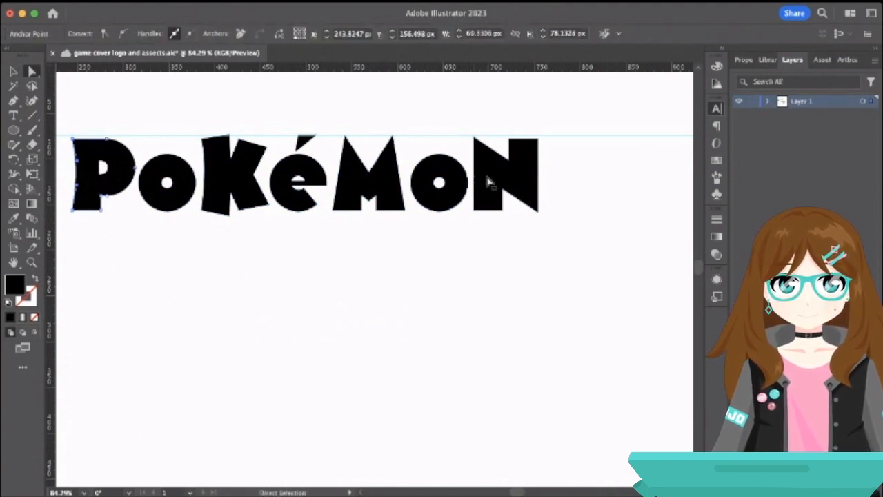
left_click(487, 182)
key("p")
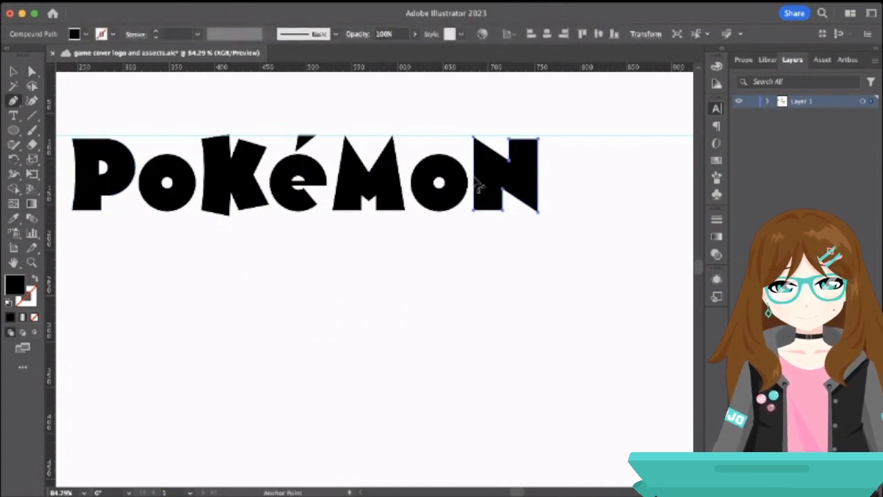
left_click_drag(474, 178, 477, 180)
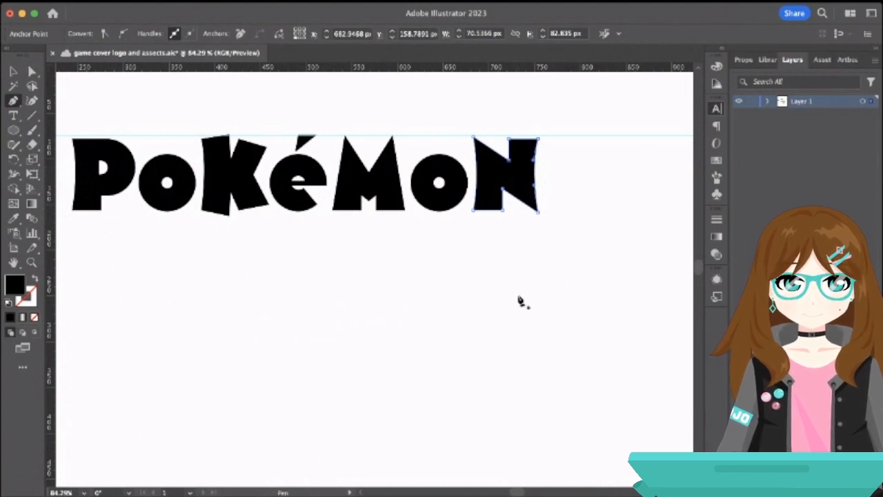
Move the whole lettering group slightly to the right and ungroup it into individual letters.
key("a")
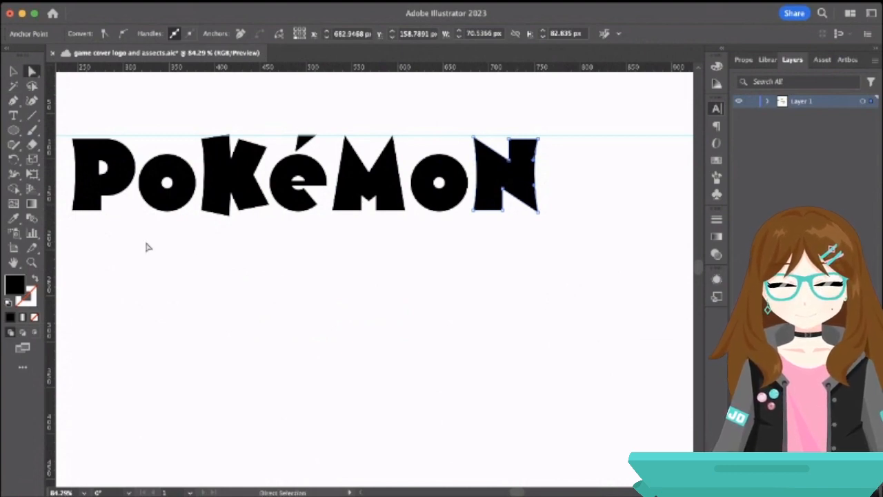
key("v")
left_click_drag(95, 184, 104, 182)
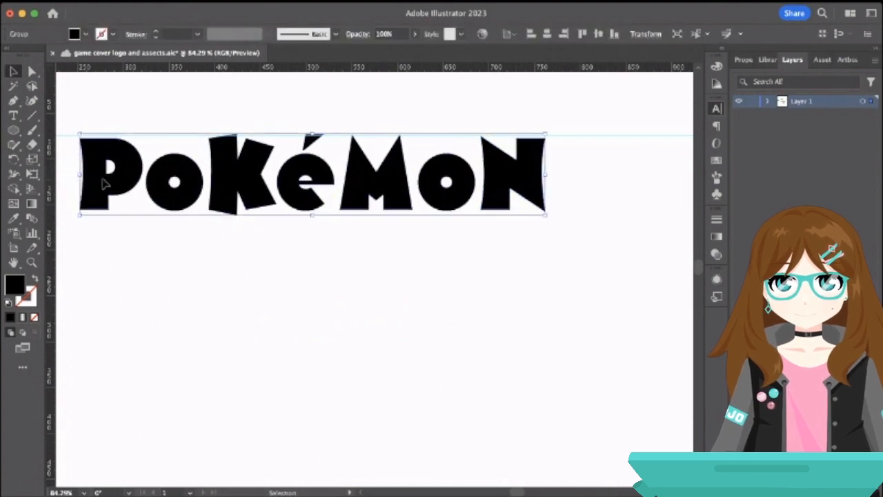
left_click(144, 261)
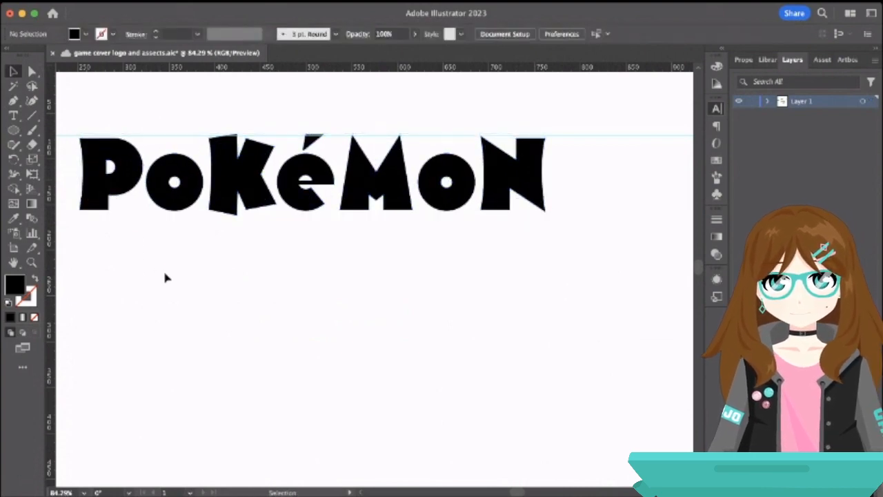
left_click(293, 171)
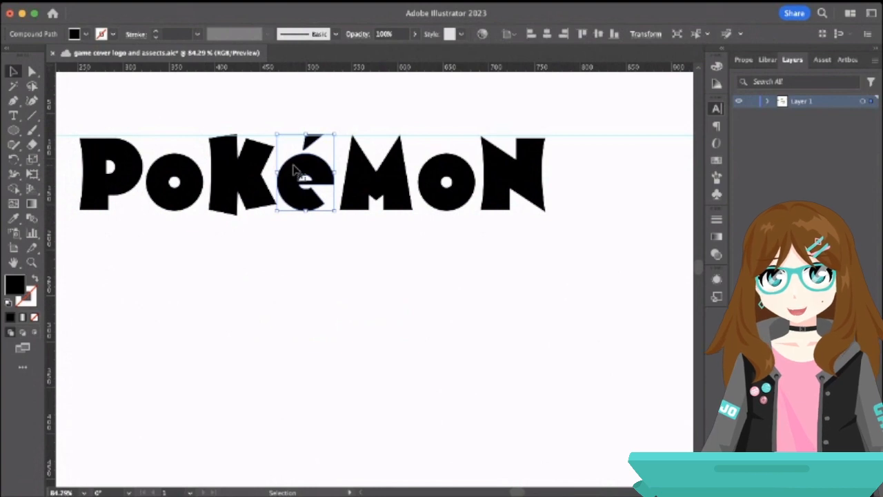
Try tightening the title by moving its letters horizontally until they overlap their neighbours.
left_click_drag(122, 175, 142, 179)
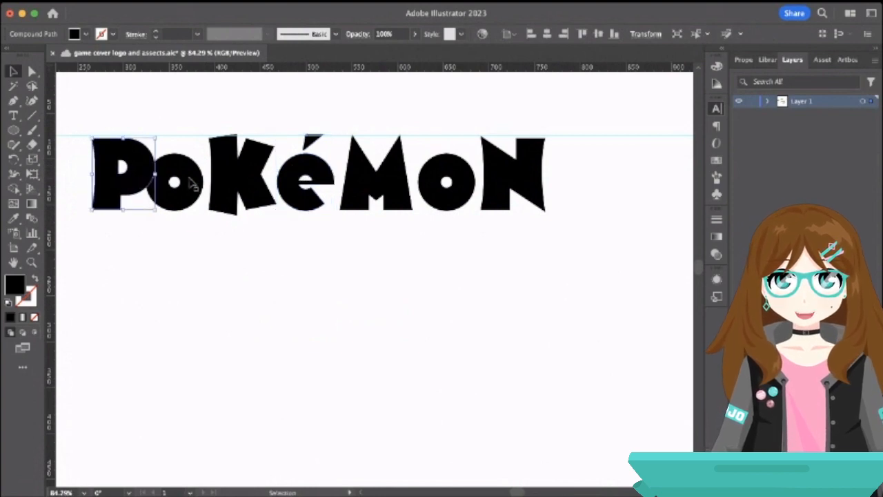
left_click_drag(228, 185, 210, 182)
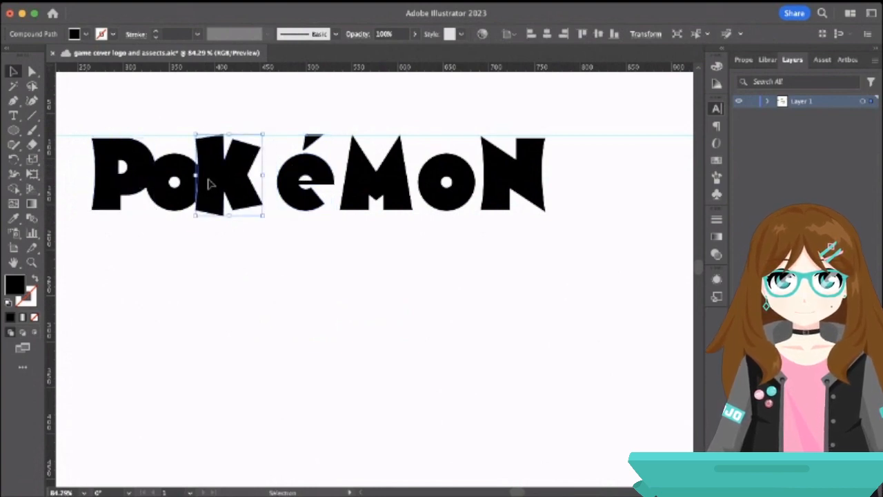
left_click_drag(292, 173, 261, 176)
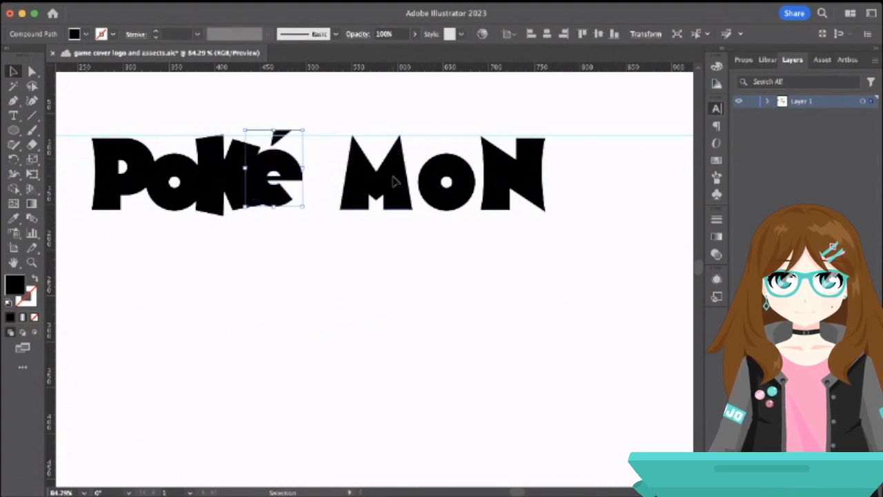
left_click_drag(395, 181, 346, 181)
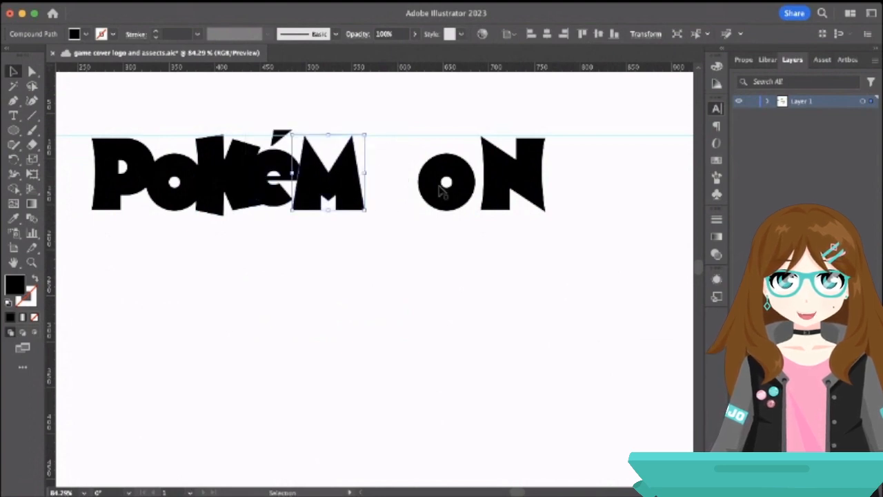
left_click_drag(440, 189, 370, 192)
left_click_drag(497, 181, 416, 179)
left_click(459, 243)
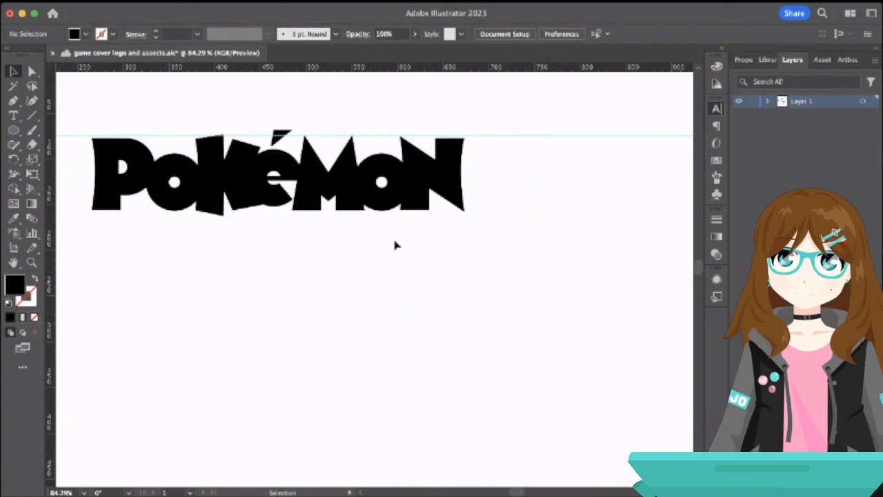
Try a white 1 pt stroke on all the letters to separate the overlaps.
left_click_drag(105, 254, 528, 147)
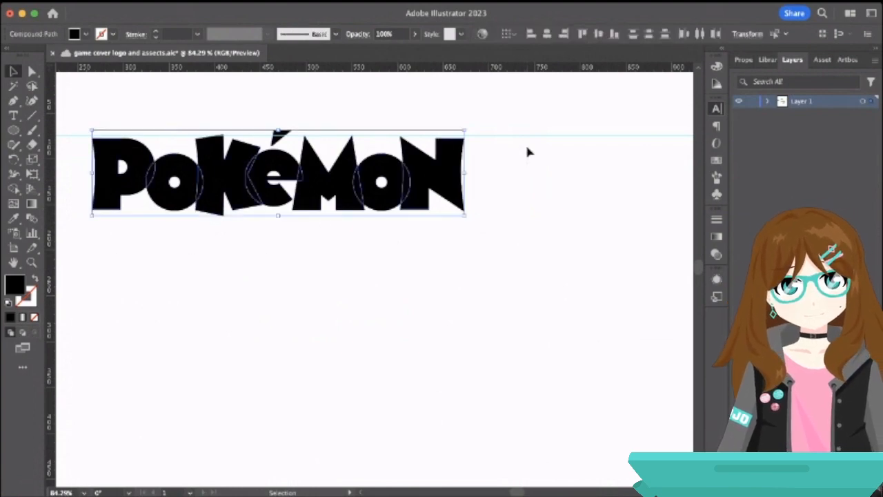
left_click(113, 36)
left_click(22, 57)
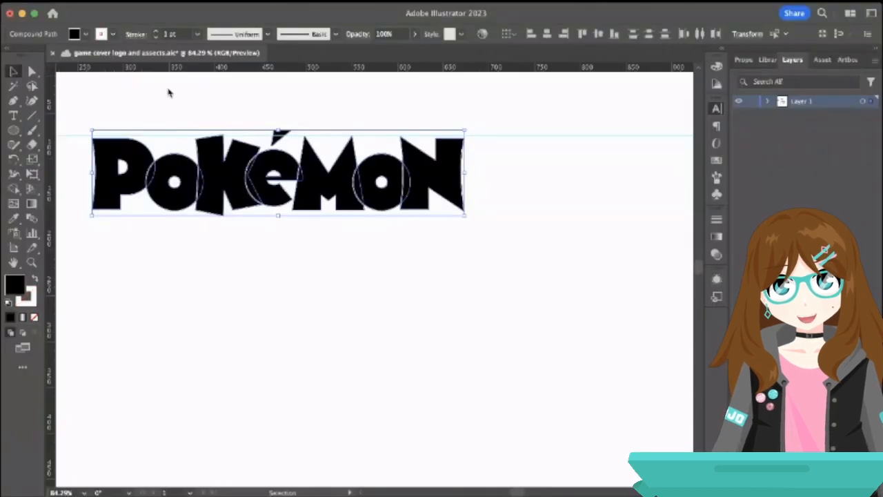
left_click(245, 354)
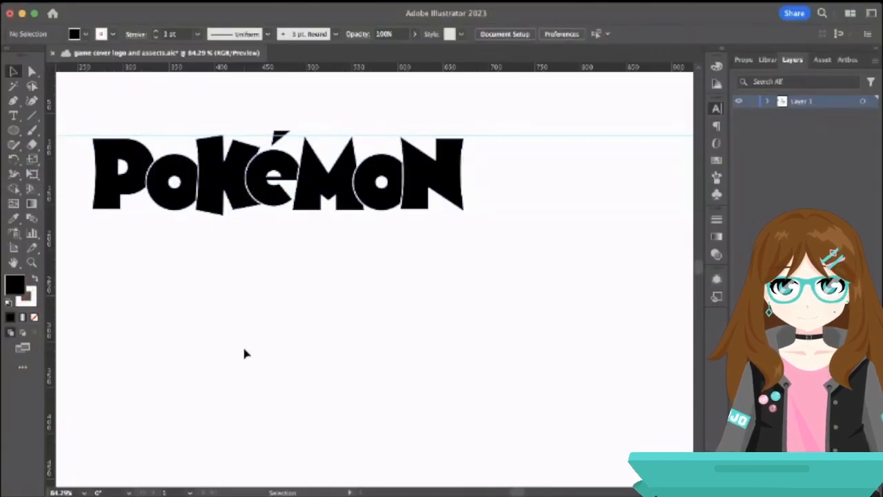
Try bringing the K in front of the é and thickening the white stroke on all letters to 3 pt.
left_click(233, 197)
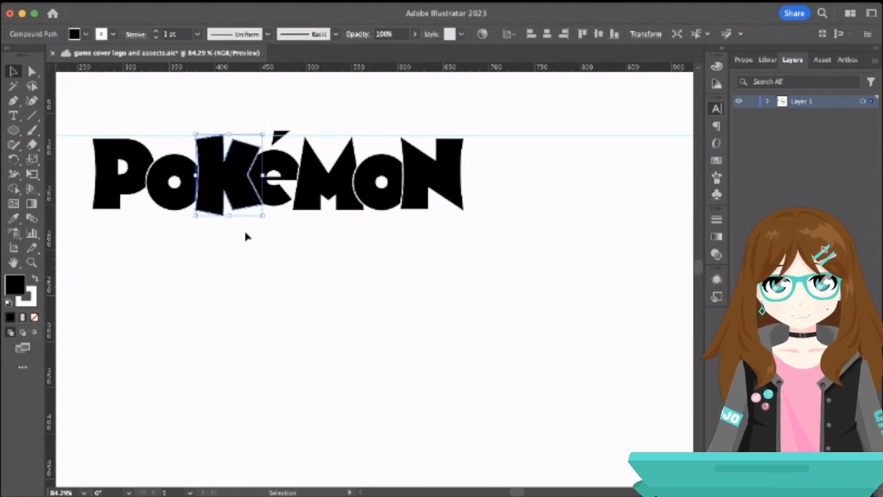
left_click(245, 238)
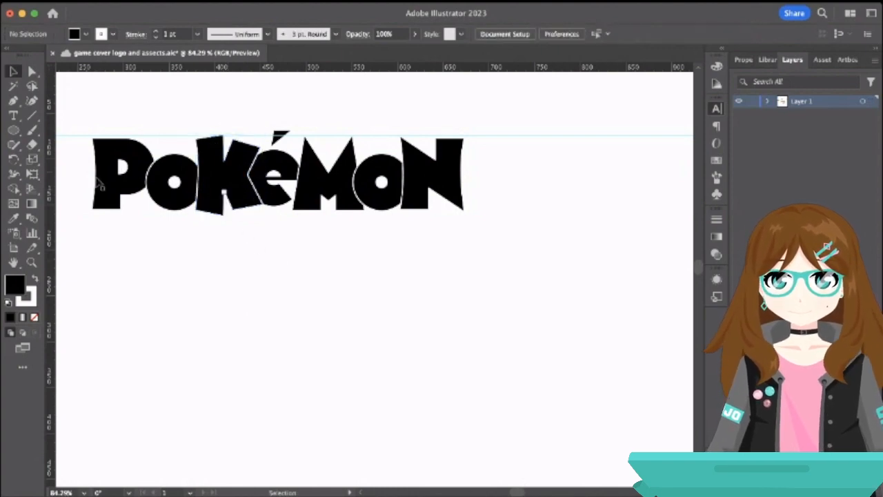
left_click_drag(100, 247, 485, 183)
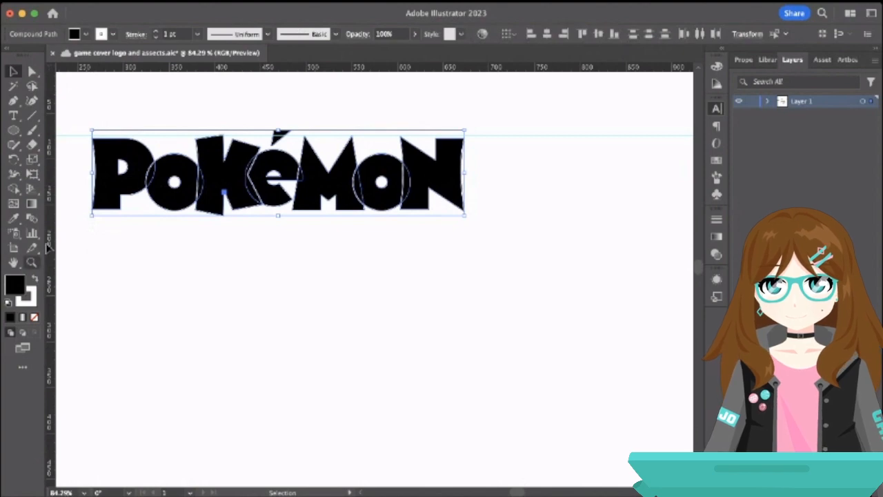
left_click(156, 31)
left_click(156, 32)
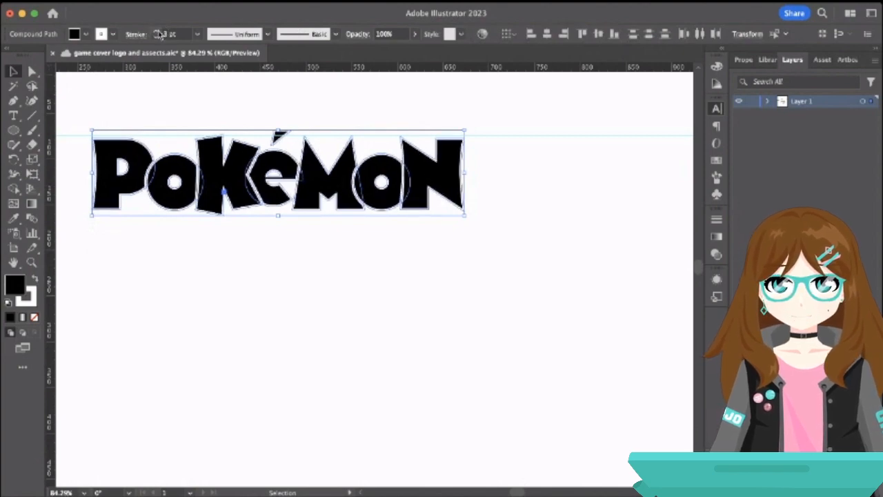
left_click(227, 361)
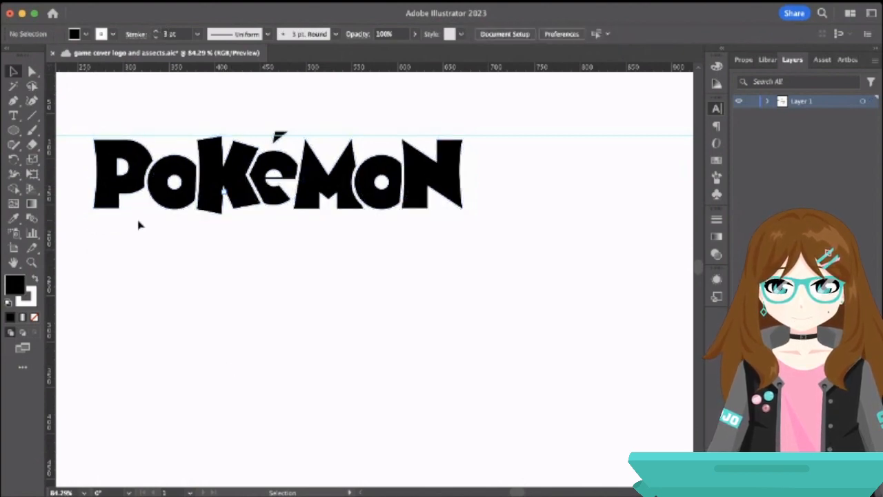
Try stacking the M behind the é and nudging the M and the second o slightly toward the é.
left_click(287, 205)
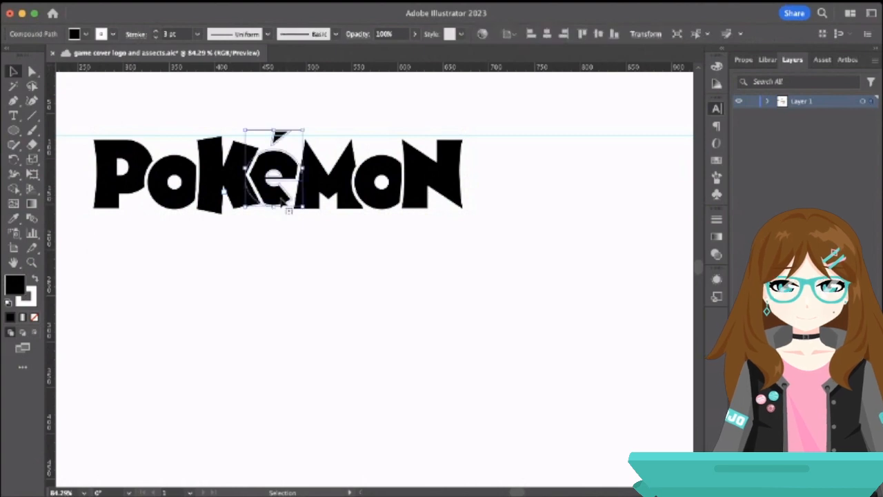
left_click(320, 191)
key("super+[")
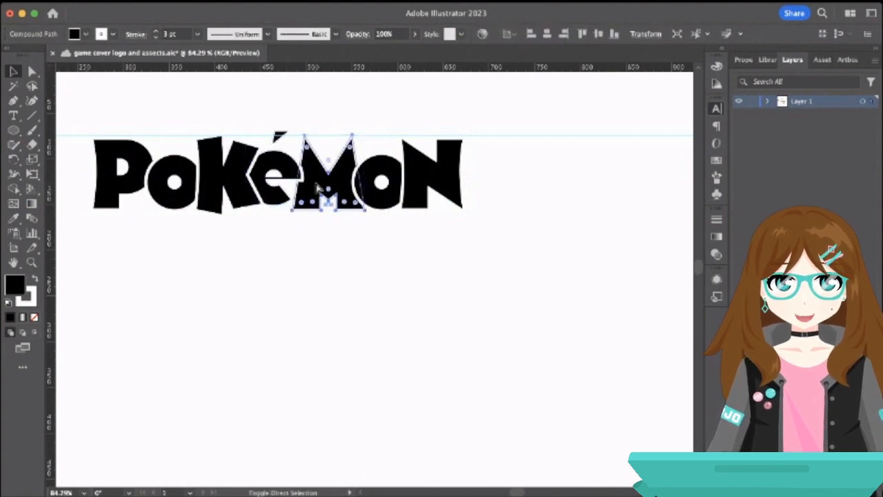
left_click(369, 261)
left_click(381, 197)
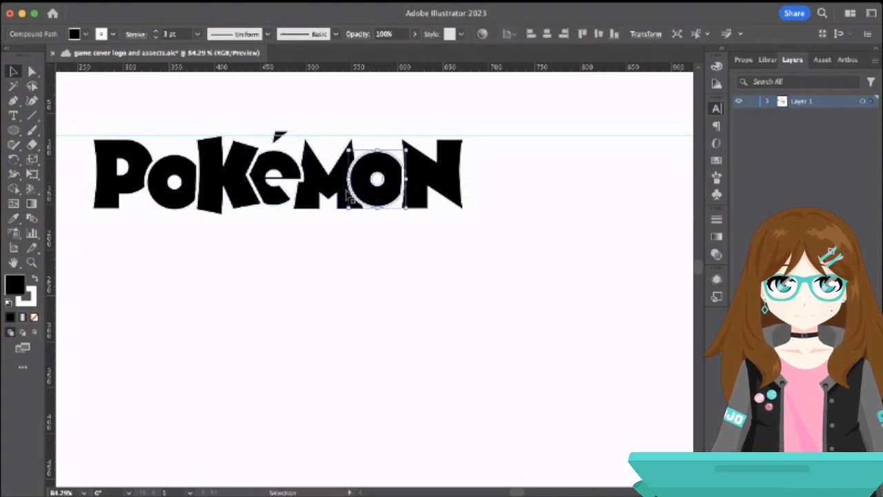
mouse_move(320, 186)
left_mouse_down()
mouse_move(316, 174)
mouse_move(321, 188)
left_mouse_up()
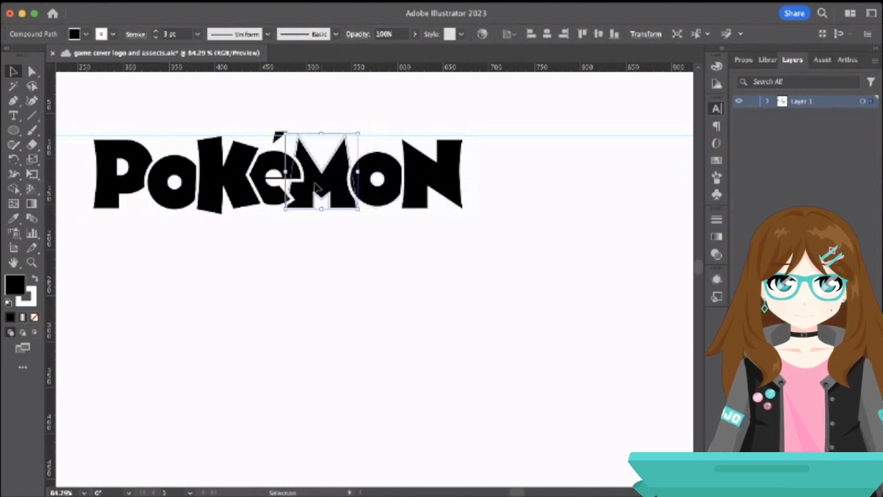
left_click(366, 200)
Undo the stacking, outline and spacing experiments back to the separate, unoutlined letters.
key("a")
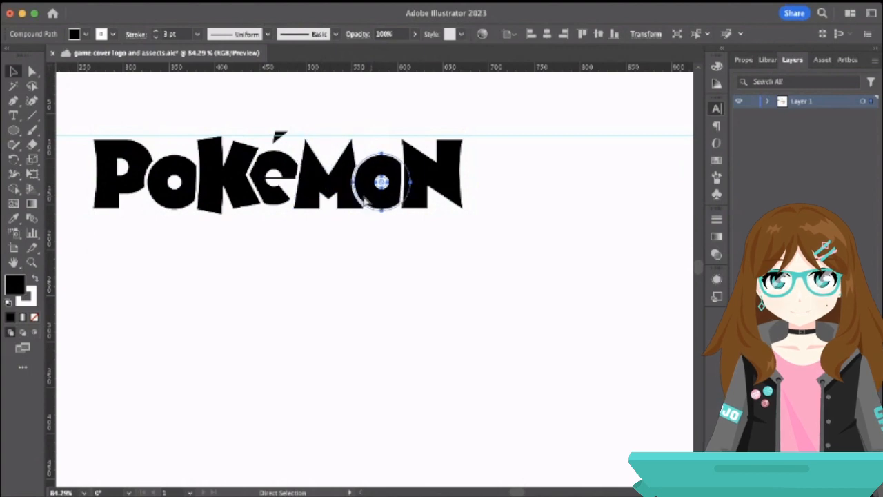
key("ctrl+a")
key("super+z")
key("super+z")
key("super+z")
key("super+z")
key("super+z")
key("super+z")
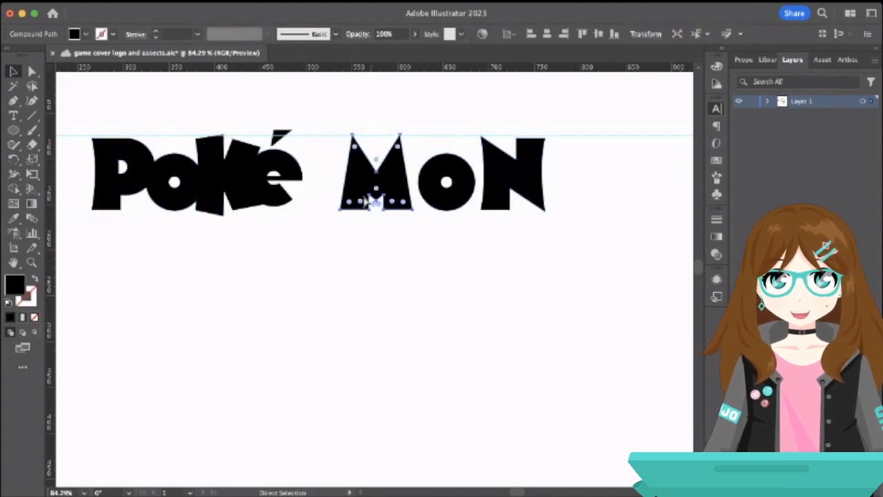
key("super+z")
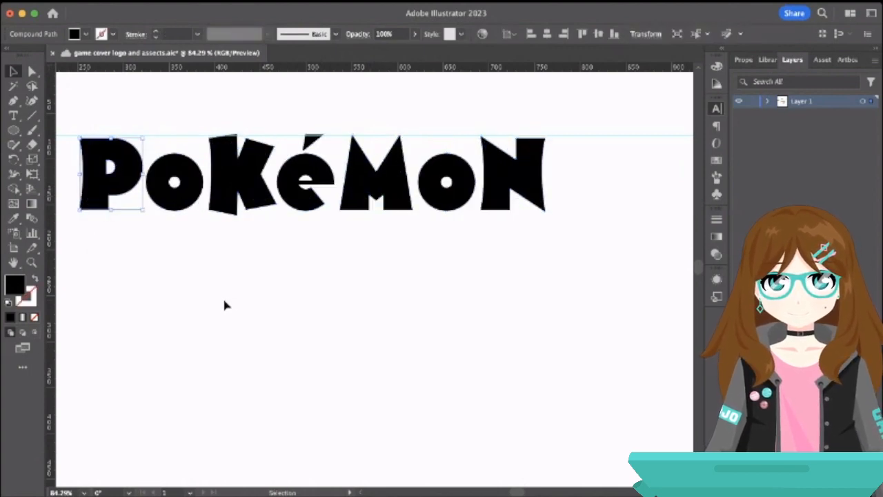
left_click(224, 300)
left_click_drag(95, 209, 431, 188)
key("super+z")
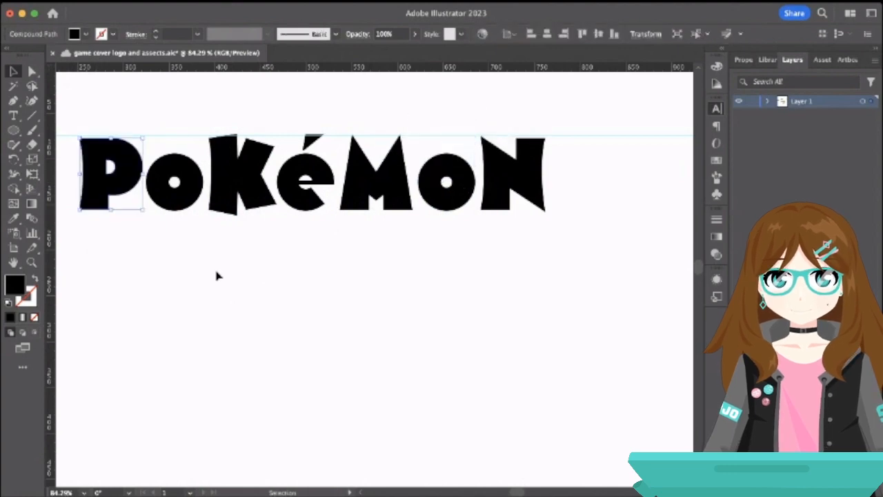
Duplicate the whole black Pokémon lettering and place the copy on the pasteboard just above the artboard.
left_click(174, 292)
left_click_drag(87, 245, 557, 171)
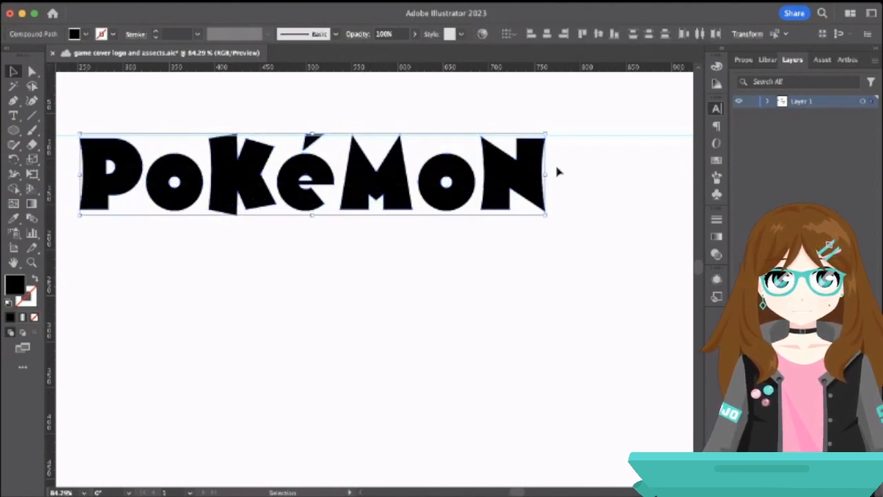
left_click(343, 313)
scroll(343, 314, "down", 2)
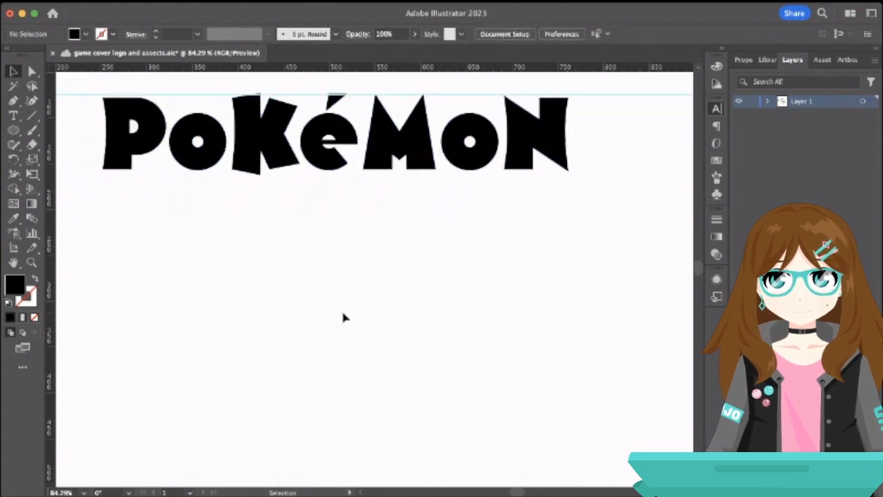
scroll(343, 314, "down", 8)
scroll(343, 313, "up", 3)
key("ctrl+v")
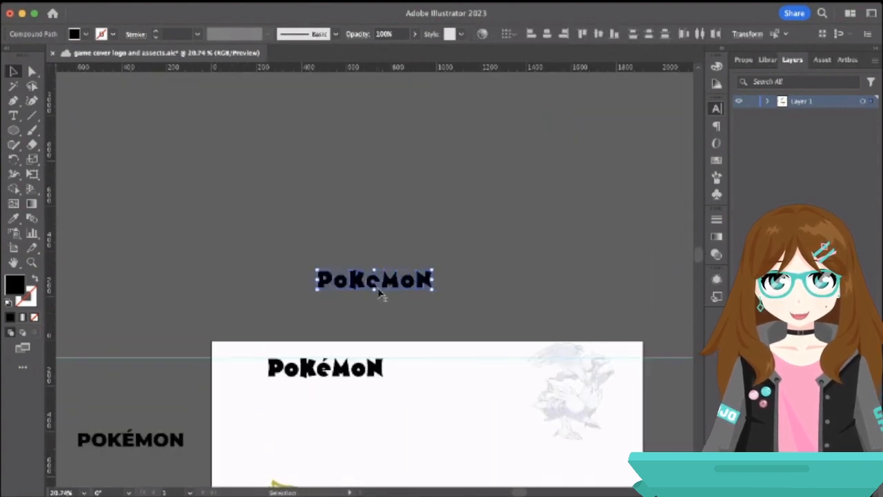
left_click_drag(395, 287, 343, 321)
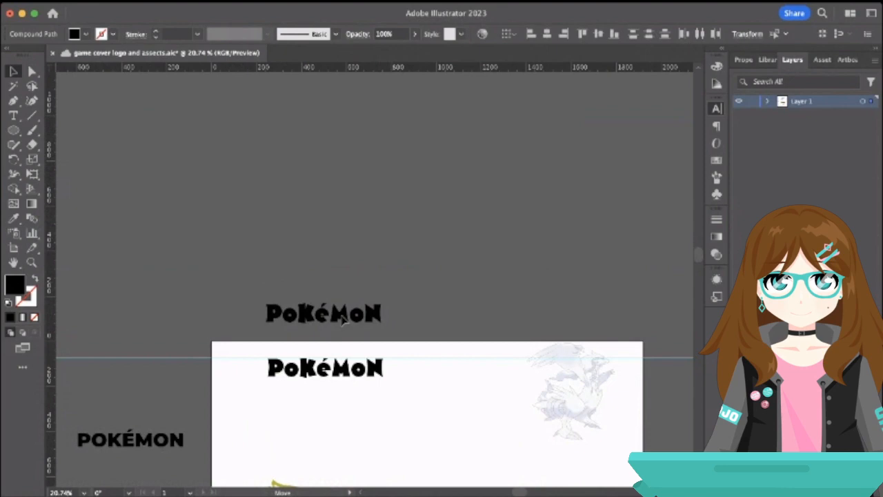
left_click(413, 292)
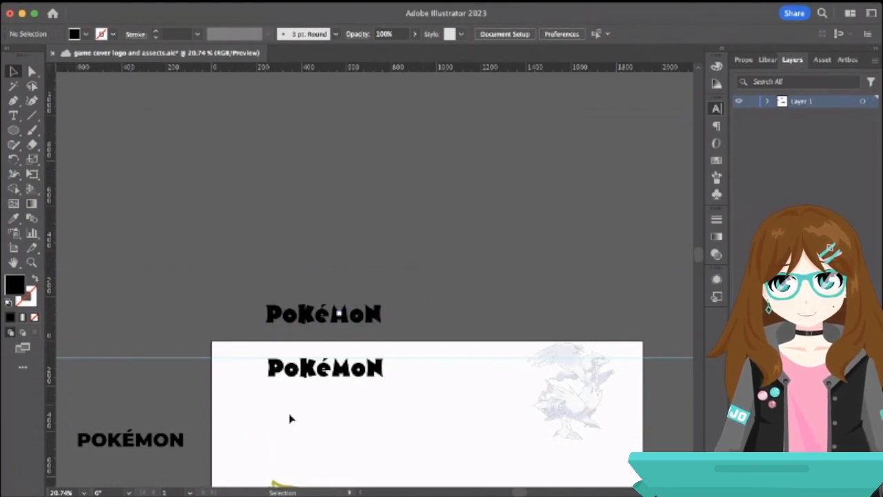
Try overlapping the first "o" with the P in the artboard lettering, and undo the move.
scroll(356, 369, "up", 3)
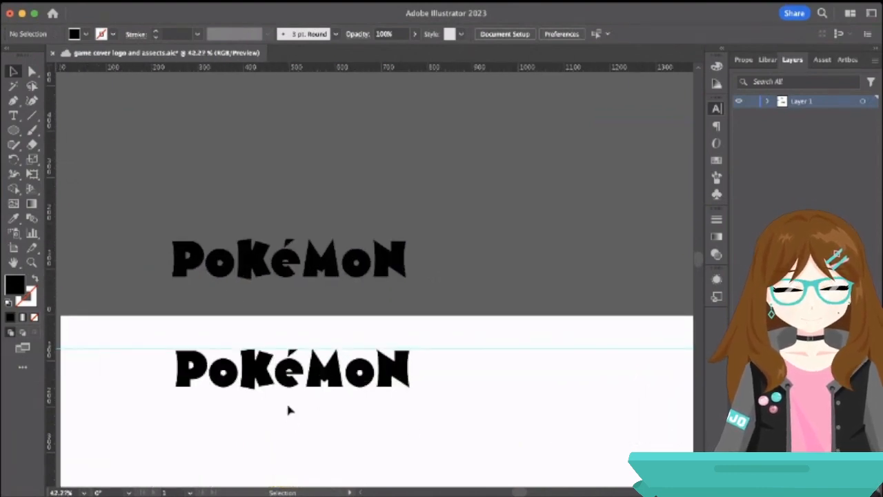
scroll(289, 419, "up", 3)
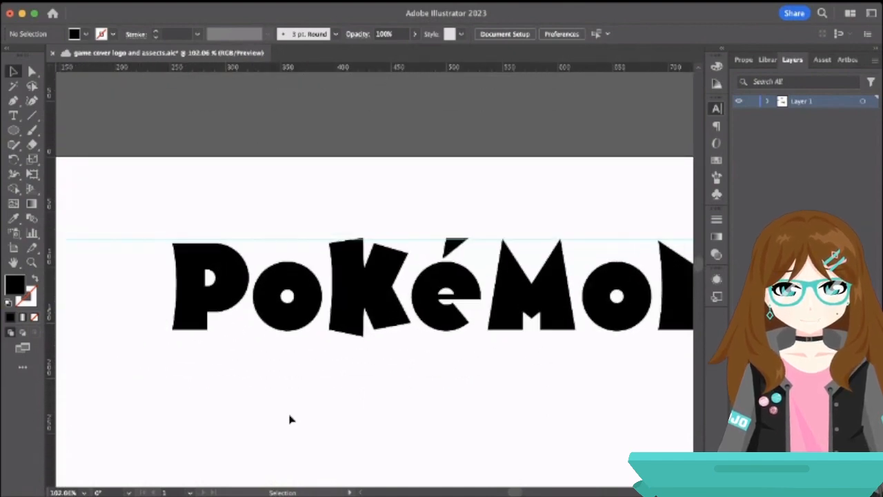
left_click(307, 341)
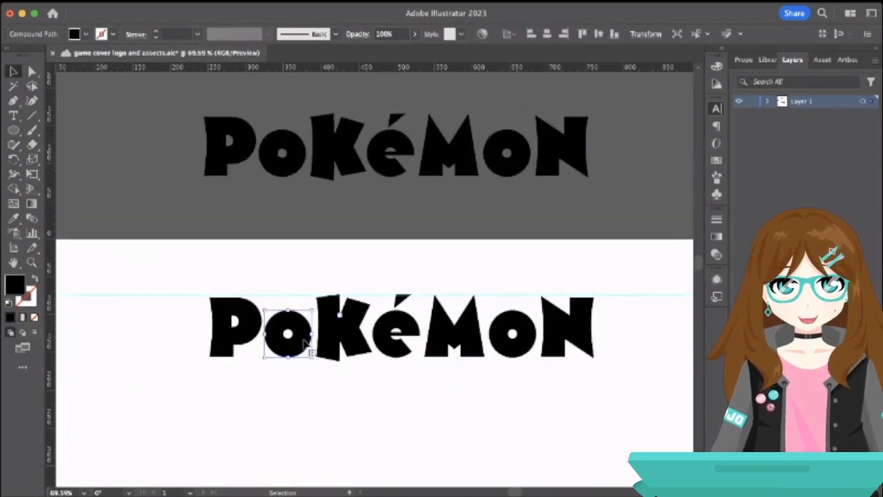
left_click(222, 437)
left_click_drag(207, 404, 605, 339)
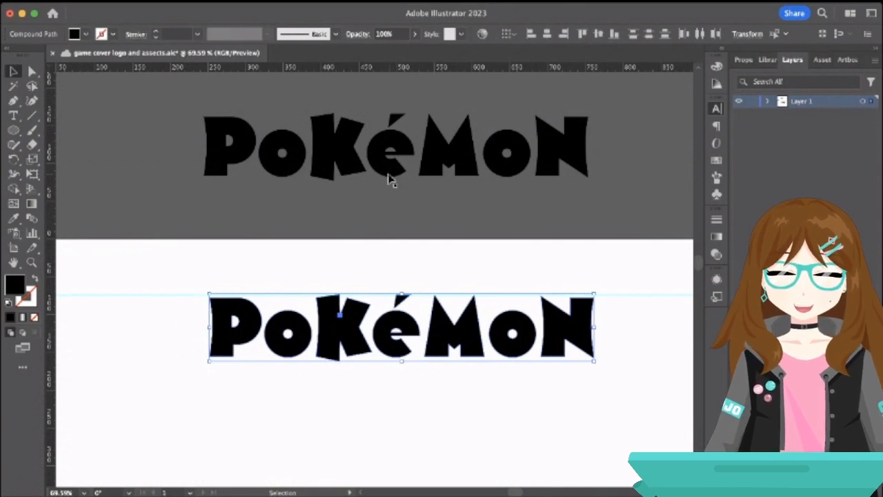
left_click(331, 429)
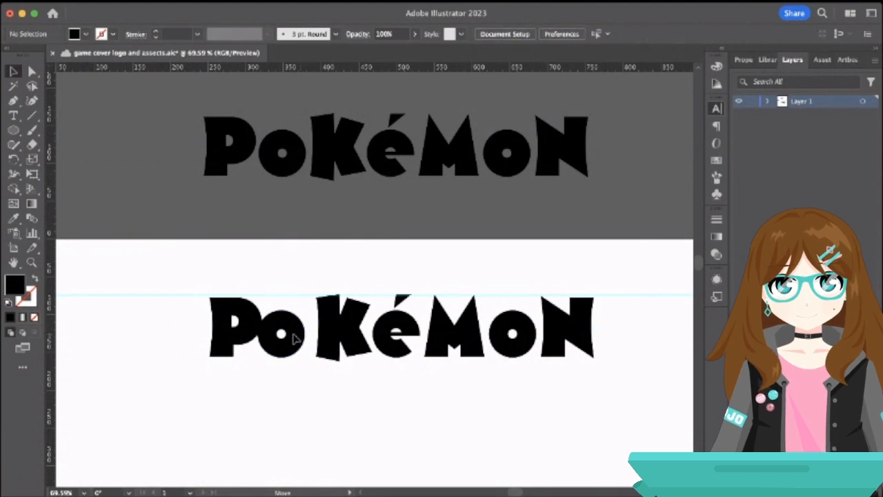
left_click_drag(294, 337, 285, 338)
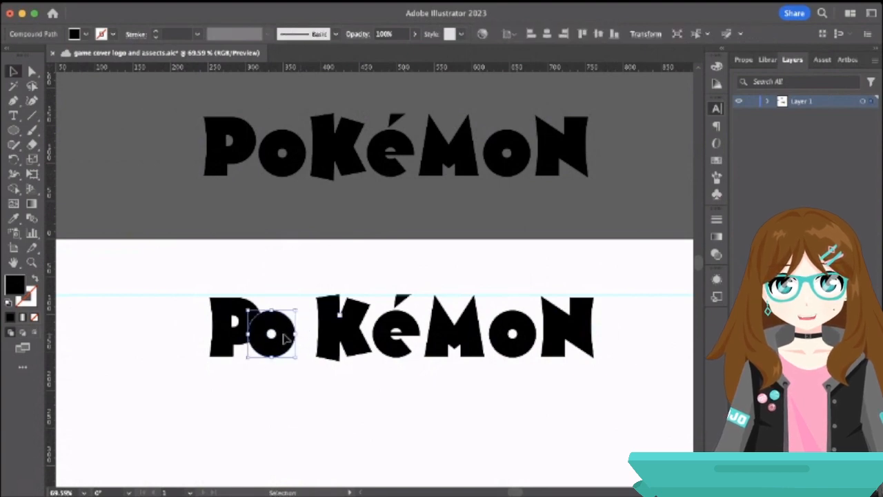
key("super+z")
Give all letters of the artboard's Pokémon lettering a white stroke.
left_click_drag(207, 412, 568, 308)
double_click(31, 294)
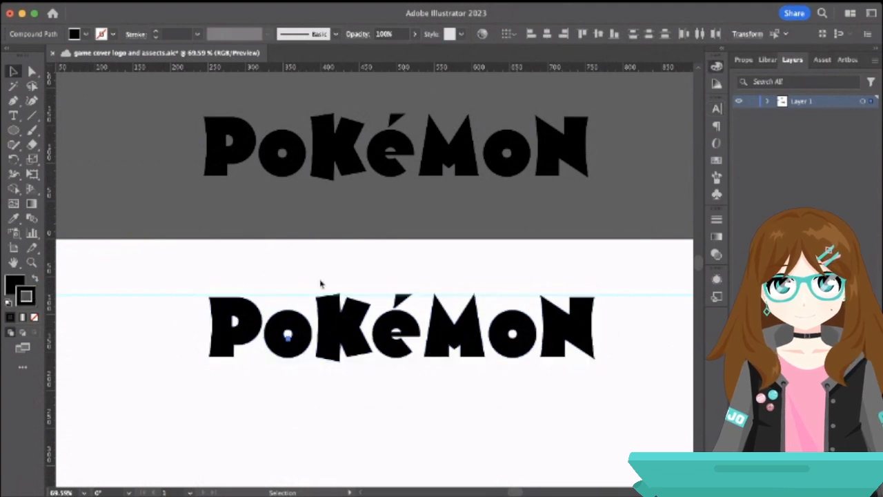
left_click_drag(443, 263, 475, 191)
mouse_move(497, 172)
left_mouse_down()
mouse_move(409, 323)
mouse_move(395, 161)
left_mouse_up()
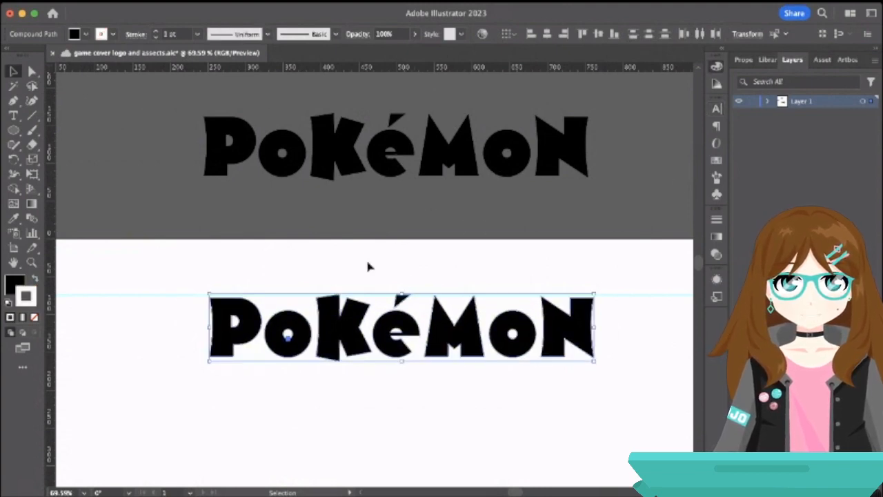
Move the white-outlined Pokémon lettering off the artboard onto the grey pasteboard, up and left of the unstroked copy.
left_click(312, 390)
left_click_drag(312, 389, 649, 343)
scroll(648, 343, "down", 3)
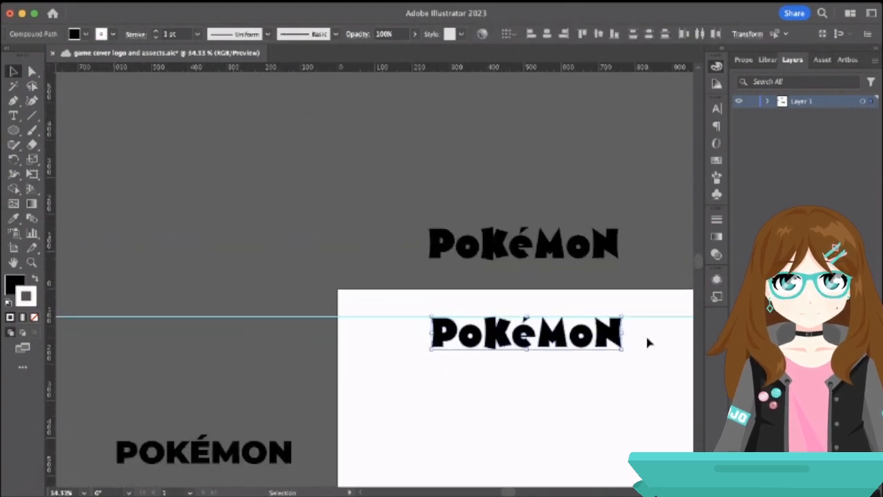
left_click_drag(588, 348, 332, 200)
left_click(374, 227)
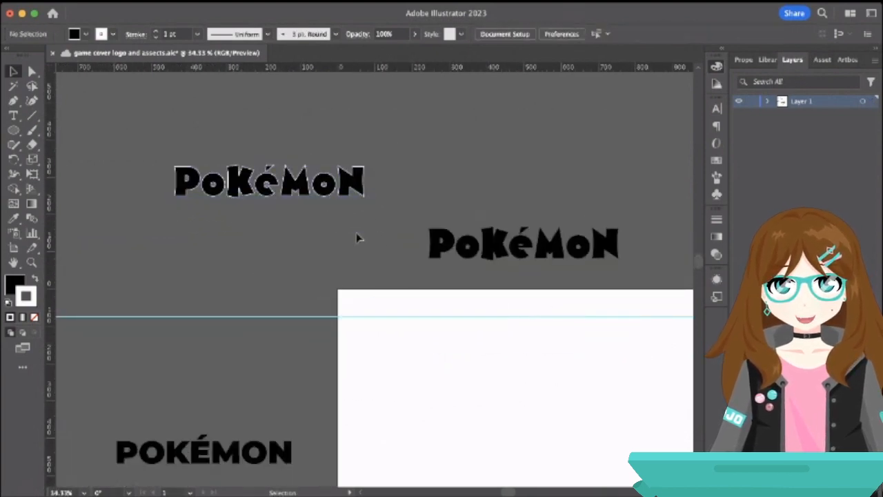
Set the stroke weight of all the white-outlined letters to 4 pt.
scroll(356, 238, "up", 3)
scroll(357, 237, "left", 4)
left_click_drag(250, 252, 592, 139)
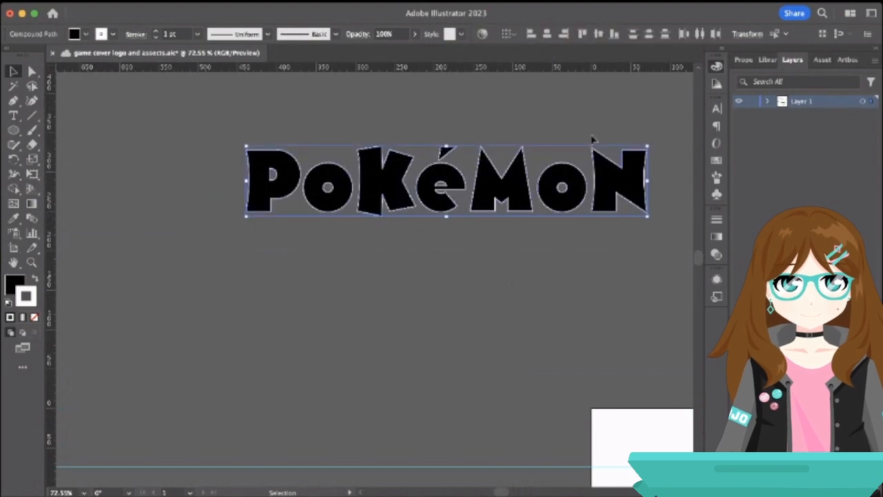
left_click(156, 31)
left_click(156, 31)
left_click(156, 31)
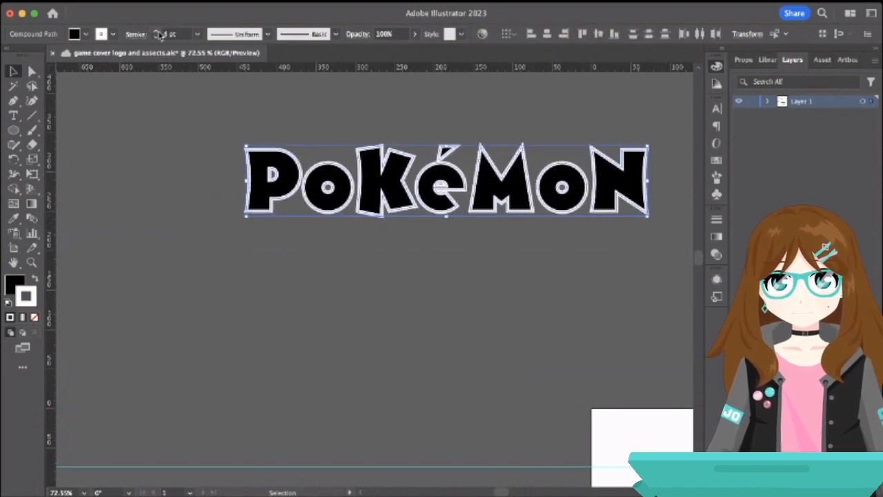
left_click(288, 318)
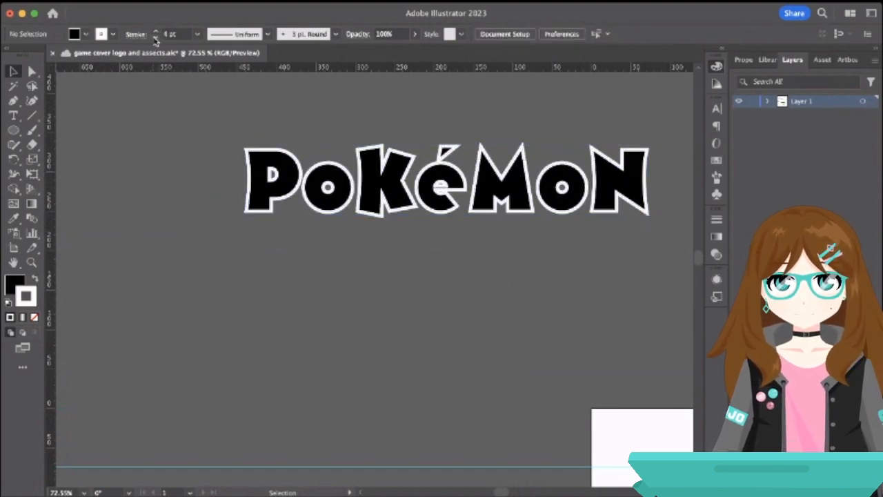
Try a 2 pt stroke on the outlined lettering, and settle on 3 pt for all letters.
scroll(364, 152, "right", 3)
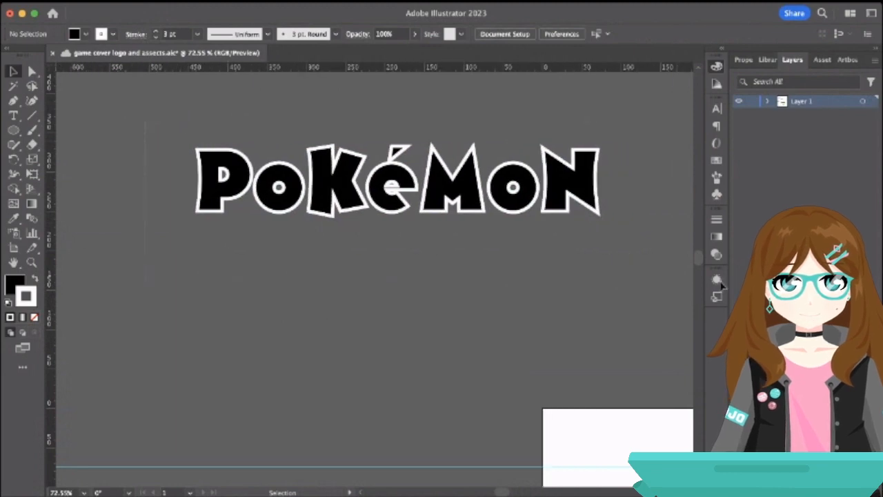
left_click(365, 166)
left_click(156, 38)
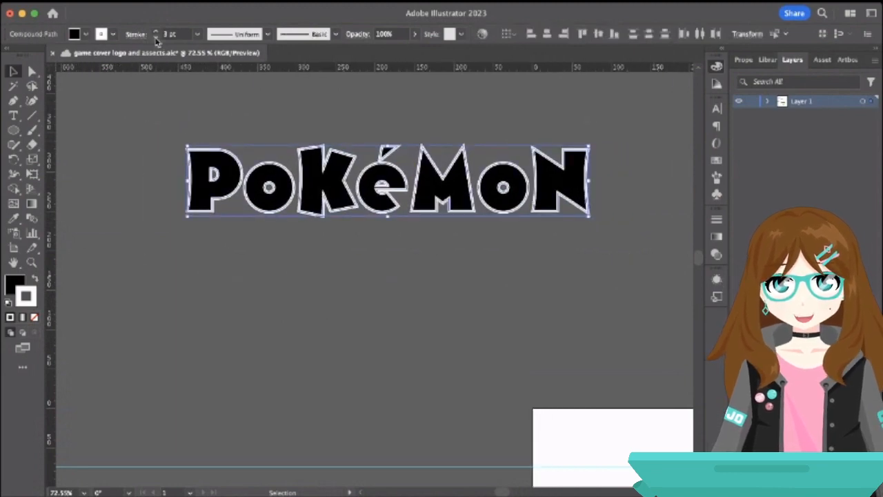
left_click(156, 39)
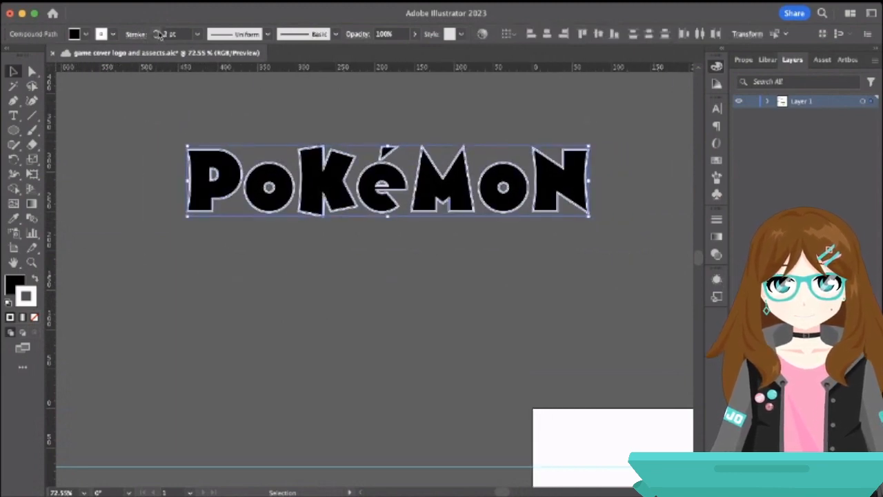
left_click(159, 34)
left_click(179, 78)
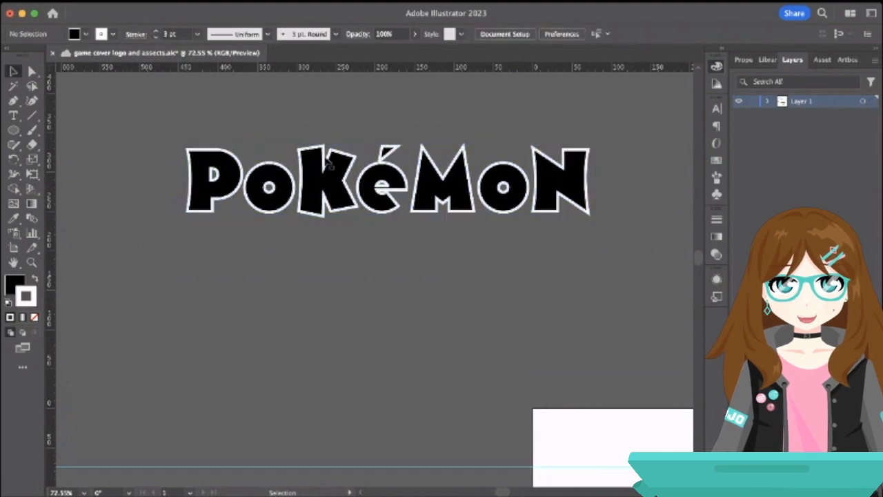
Set the stroke weight of the "é" alone to 2 pt.
left_click(372, 182)
left_click(156, 38)
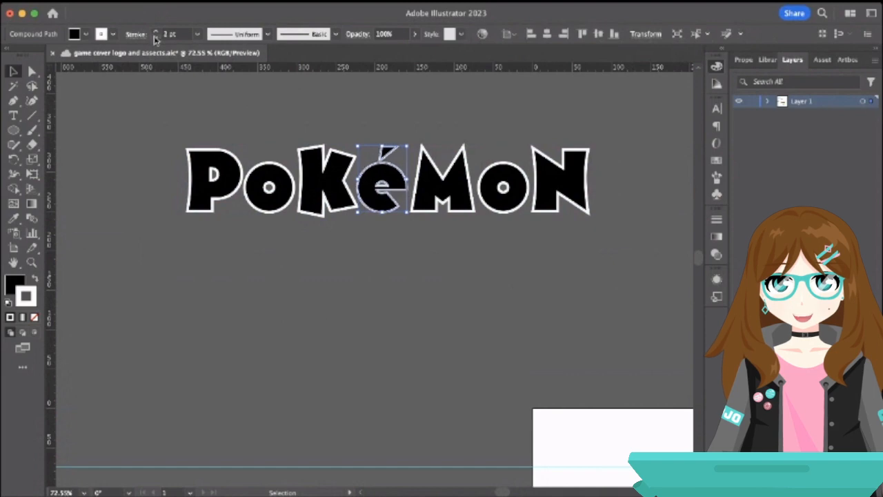
left_click(203, 104)
Set the stroke weight of the letters P, o, K and M, o, N to 4 pt.
left_click_drag(136, 147, 329, 233)
left_click(157, 37)
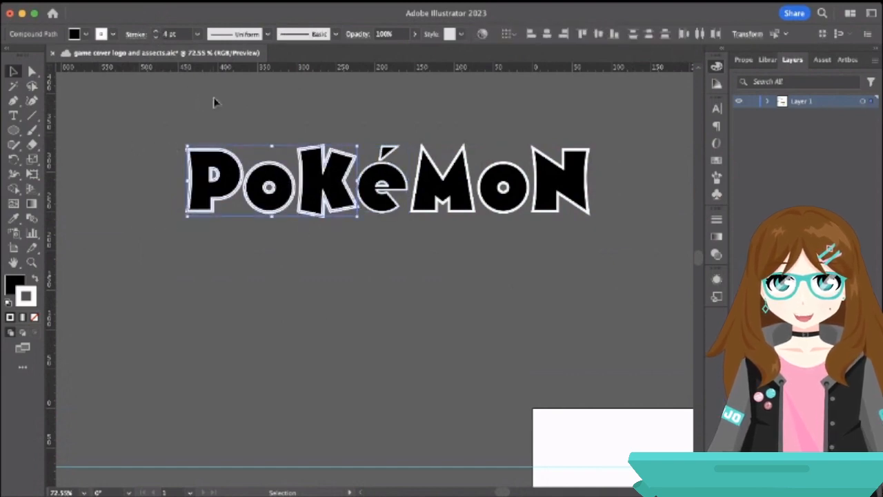
left_click(213, 101)
left_click(587, 178)
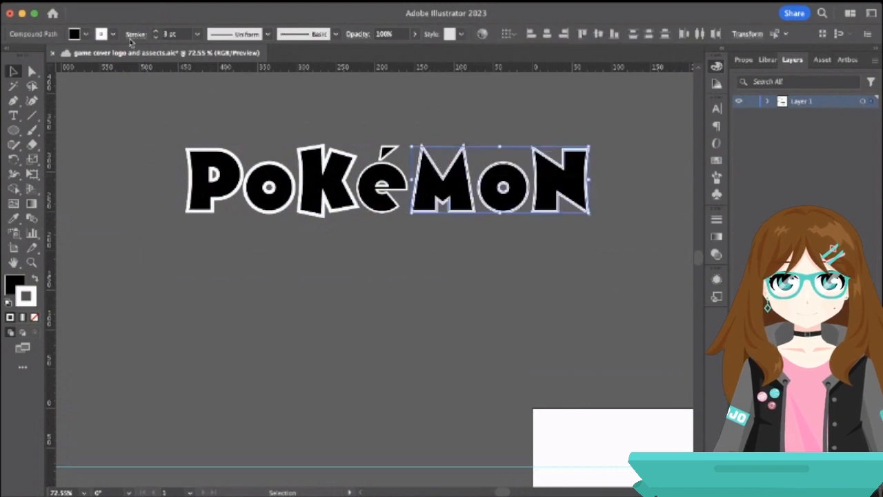
left_click(156, 31)
left_click(360, 302)
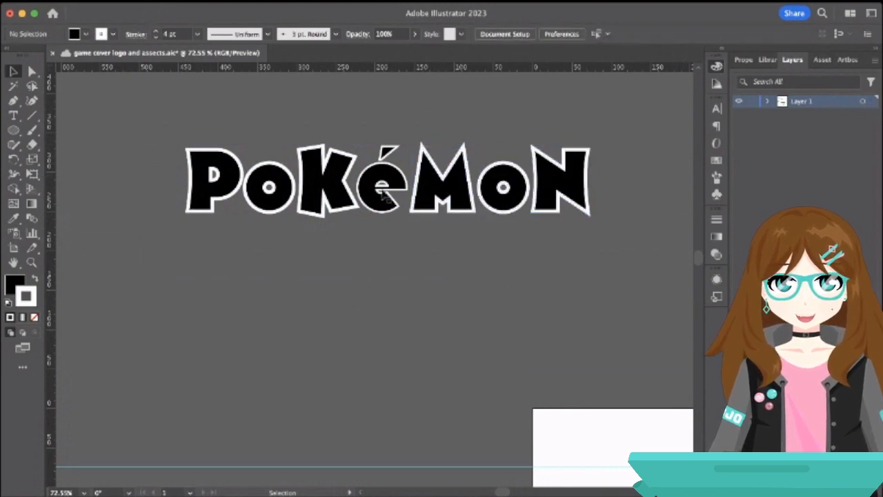
Shift the é, M, second o and N leftward so each letter overlaps its left neighbour.
left_click_drag(383, 193, 360, 198)
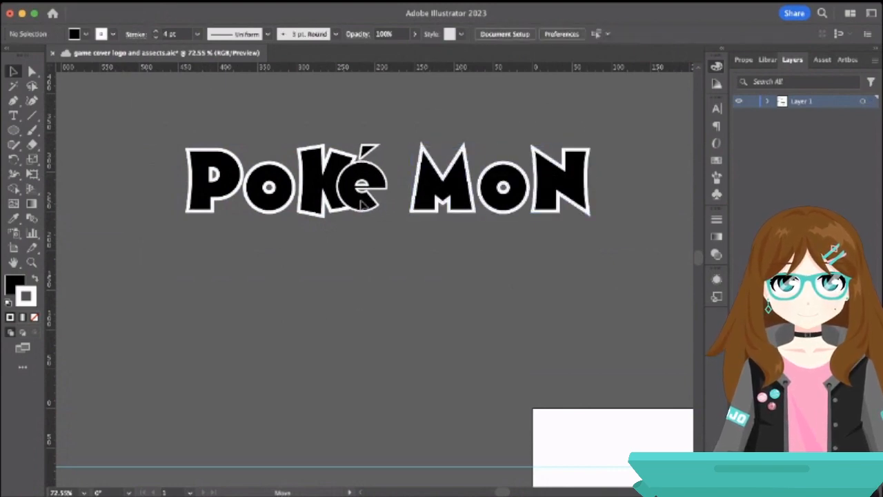
left_click_drag(439, 200, 398, 202)
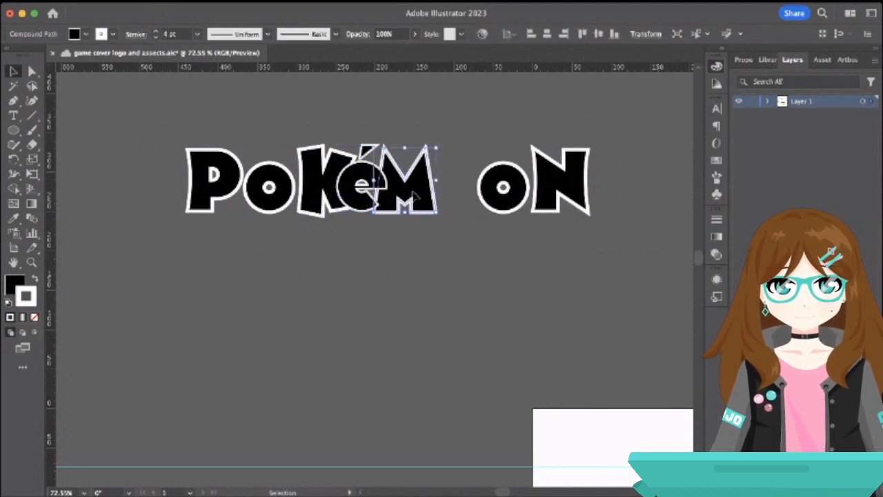
left_click_drag(486, 196, 426, 196)
left_click_drag(542, 197, 476, 198)
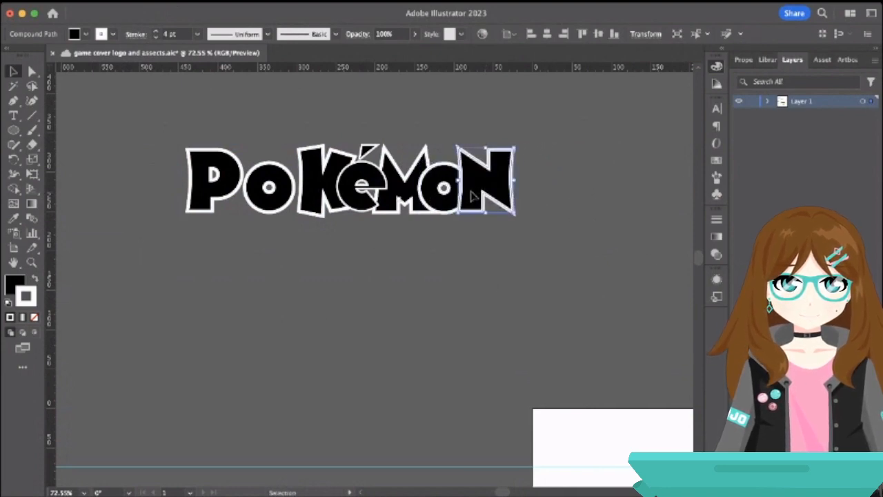
left_click(358, 248)
Move the first o and the P toward the K so they overlap, and tilt the P slightly counter-clockwise.
left_click_drag(286, 193, 304, 194)
left_click_drag(213, 188, 243, 189)
left_click_drag(207, 147, 200, 153)
left_click_drag(251, 191, 254, 190)
Nudge the first "o" slightly up and left, closer into the P.
left_click(285, 190)
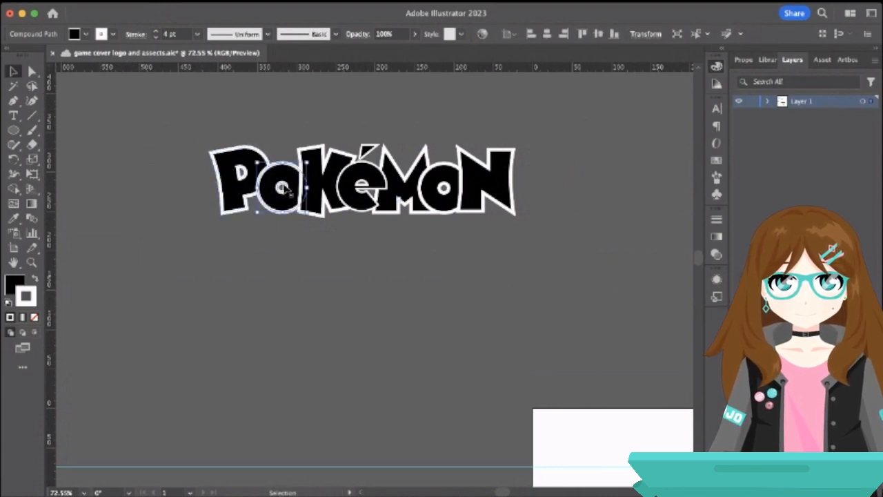
left_click(279, 139)
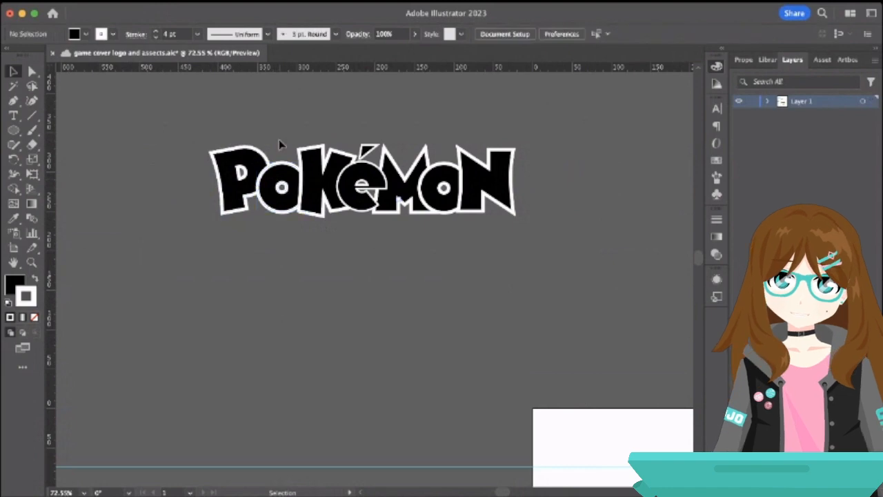
scroll(279, 176, "up", 5)
left_click(287, 194)
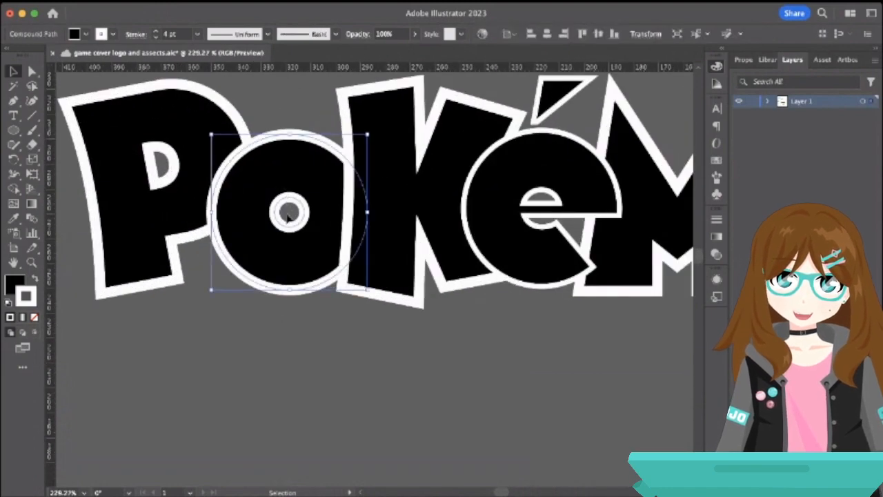
left_click_drag(280, 218, 274, 210)
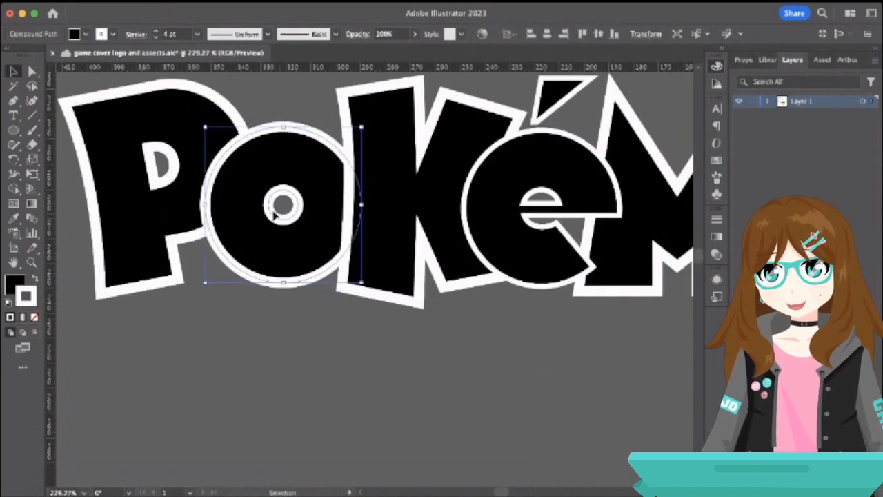
Nudge the K slightly up and left so it overlaps the first "o" more.
left_click(405, 204)
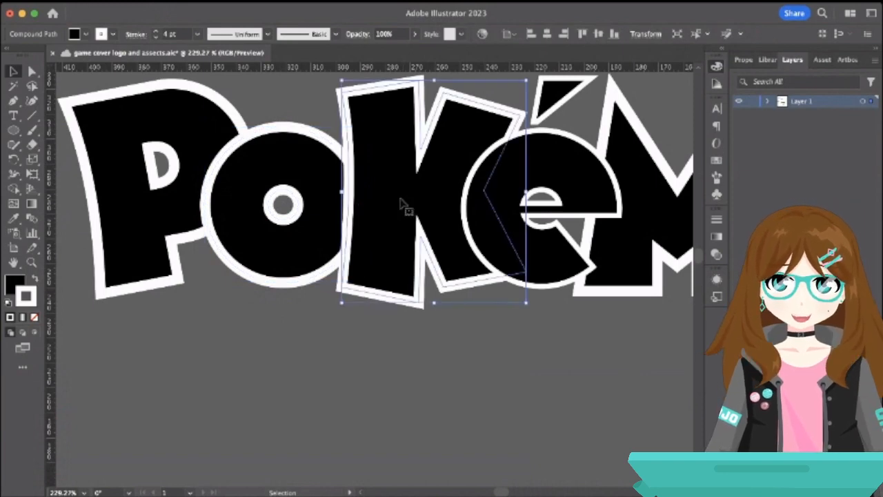
scroll(401, 200, "up", 3)
scroll(402, 200, "right", 2)
left_click_drag(381, 260, 366, 250)
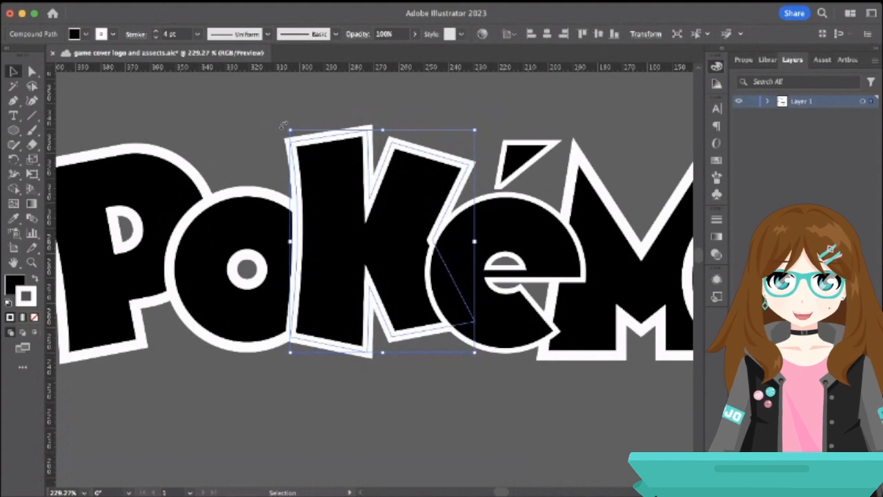
Tilt the K slightly counter-clockwise against the first o.
left_click_drag(283, 125, 276, 134)
left_click(440, 108)
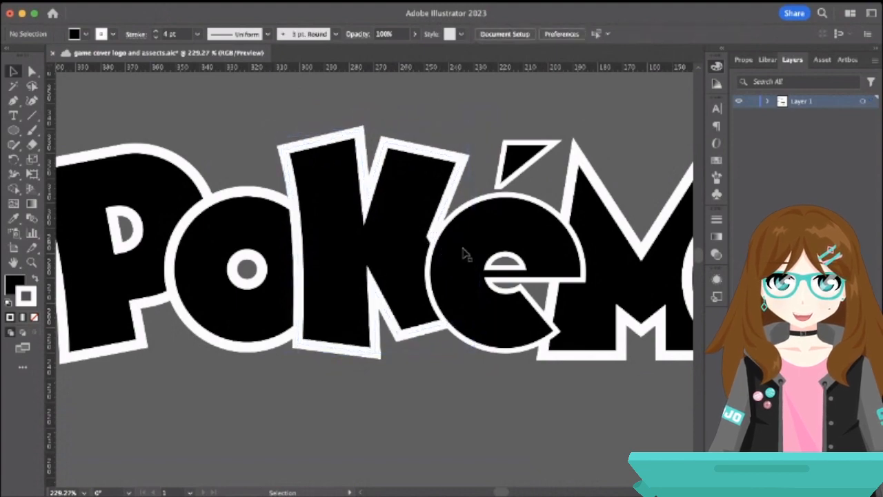
Set the é's stroke weight to 4 pt.
left_click(476, 241)
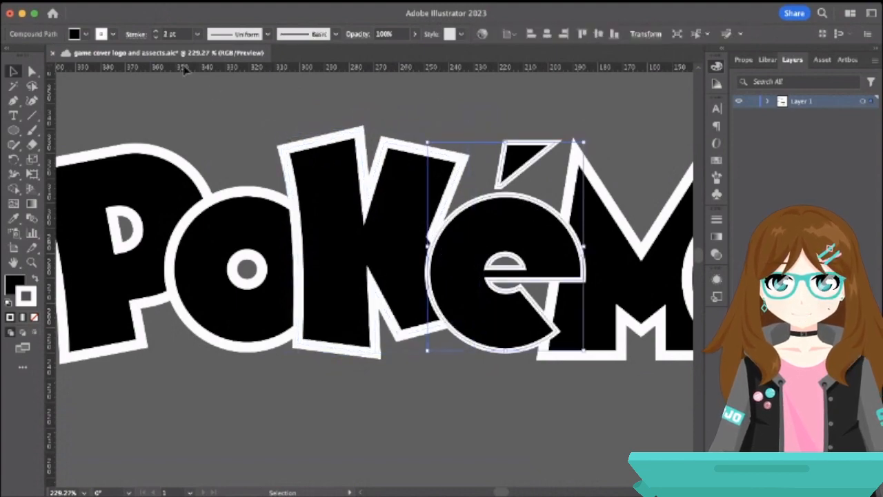
left_click(156, 32)
left_click(156, 31)
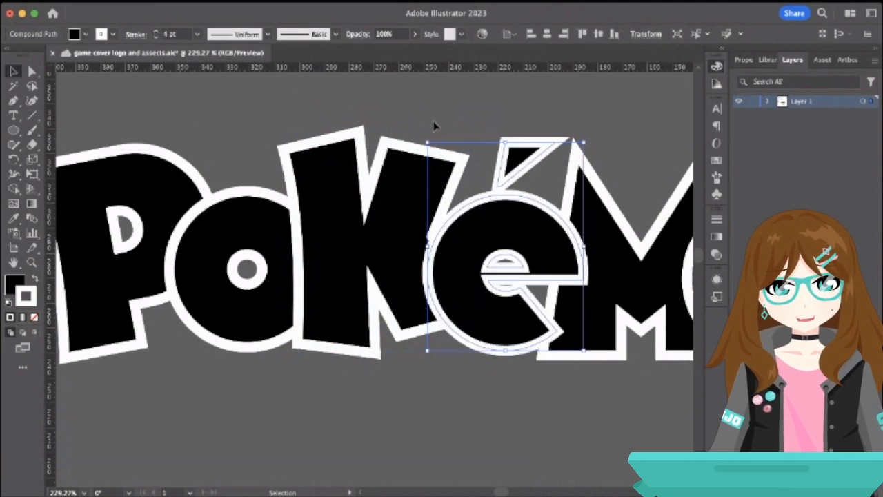
left_click(436, 126)
left_click(544, 197)
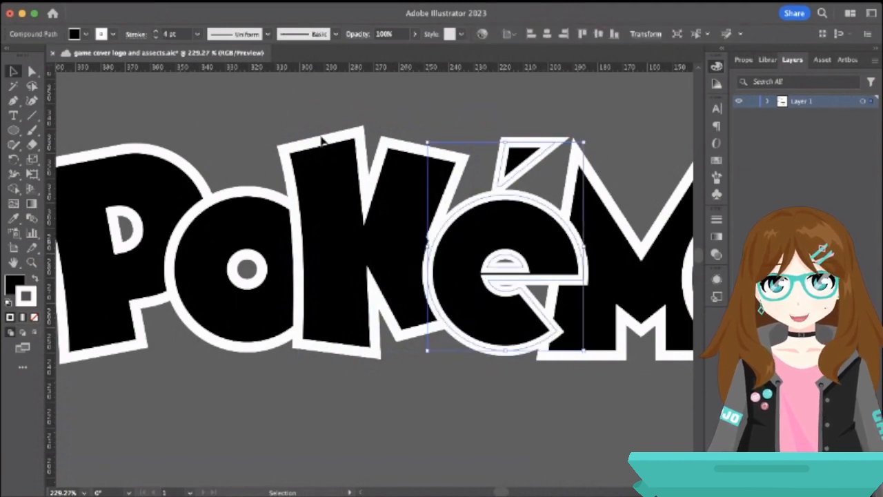
Set the stroke weight of all the letters in the wordmark to 2 pt.
left_click(185, 128)
scroll(185, 128, "down", 5)
left_click_drag(118, 125, 696, 301)
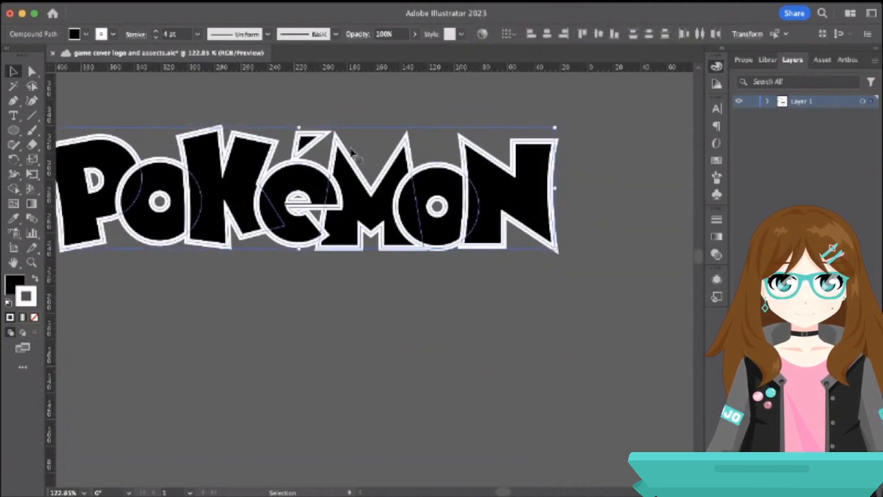
left_click(154, 37)
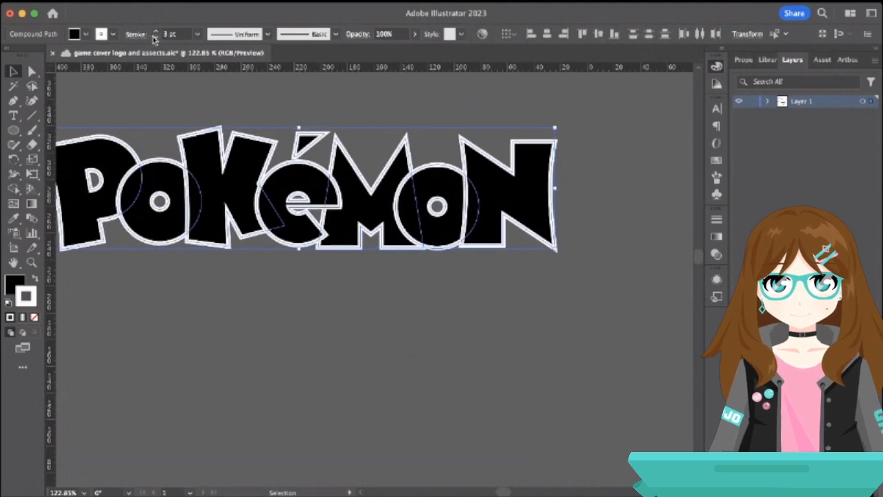
left_click(154, 37)
left_click(170, 124)
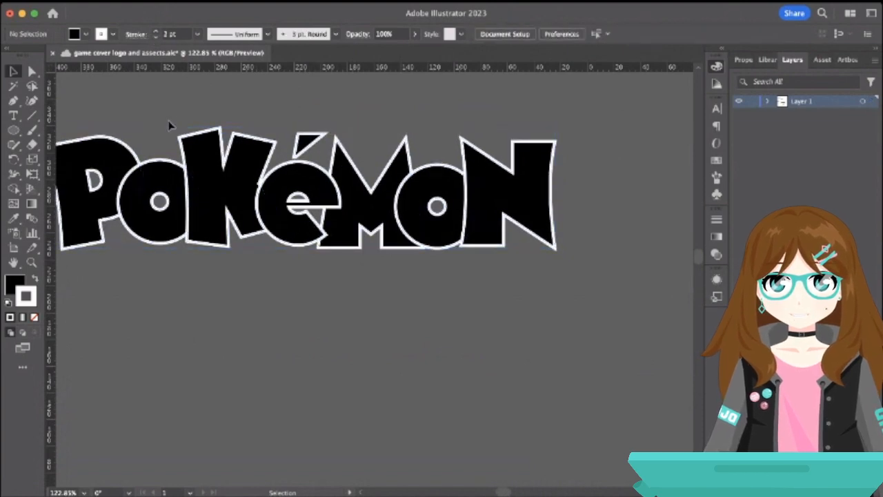
Raise the é and the M above the neighbouring letters, tilting both slightly clockwise.
left_click(268, 198)
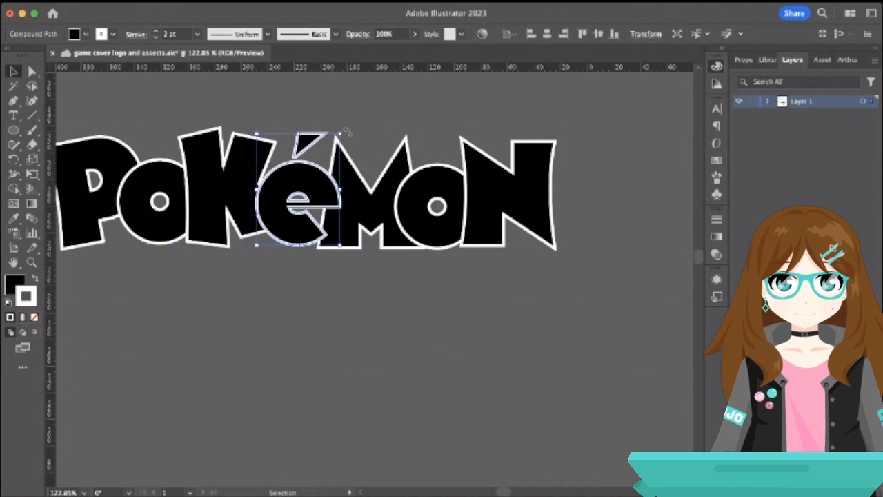
left_click(384, 196)
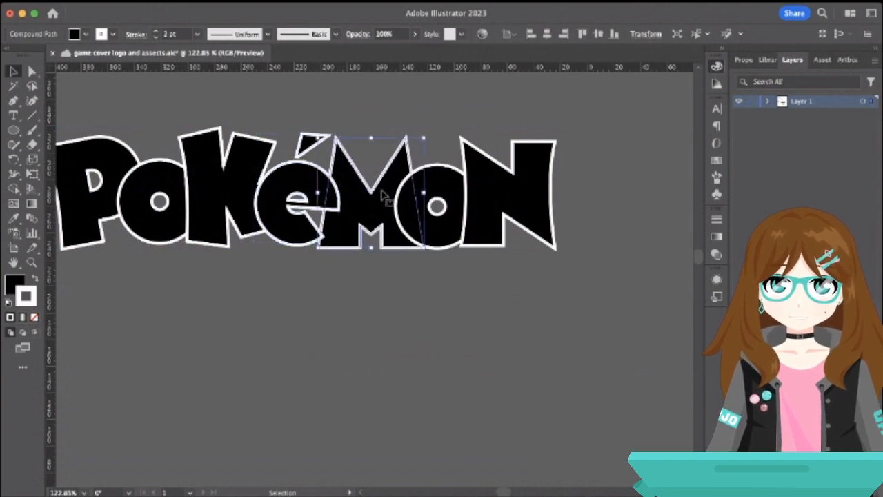
left_click_drag(308, 185, 306, 165)
left_click_drag(381, 206, 376, 191)
left_click_drag(428, 119, 431, 126)
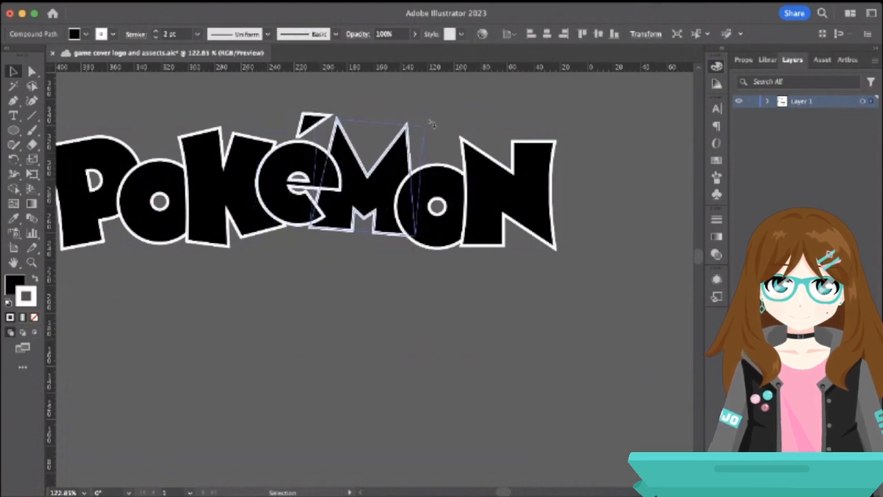
Raise the second o slightly, and shift the N closer to it with a slight clockwise tilt.
left_click_drag(445, 199, 445, 188)
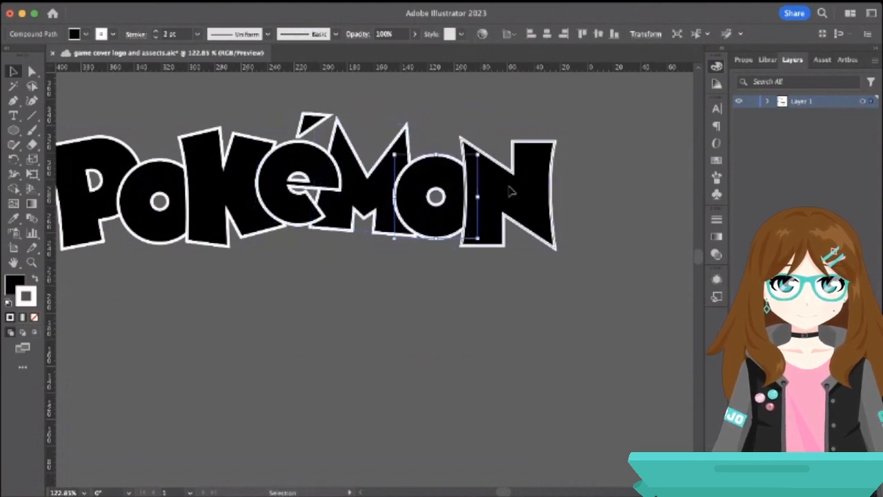
left_click_drag(511, 192, 507, 191)
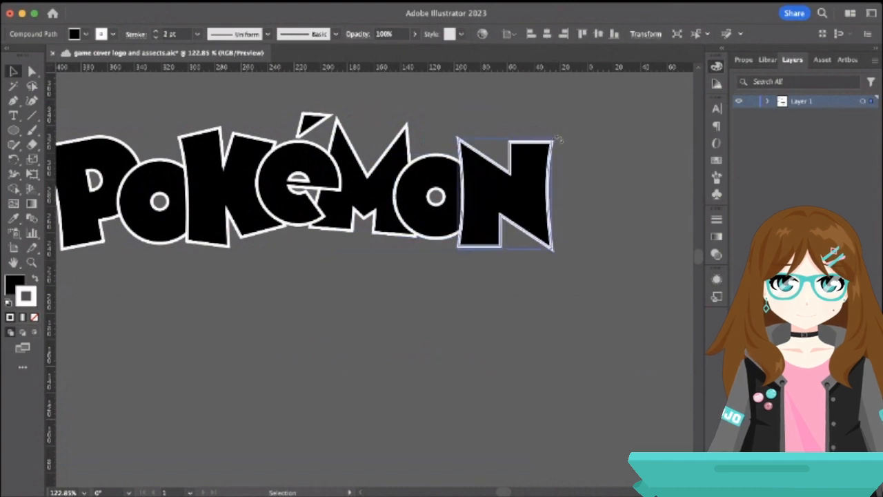
left_click(481, 267)
scroll(481, 269, "down", 3)
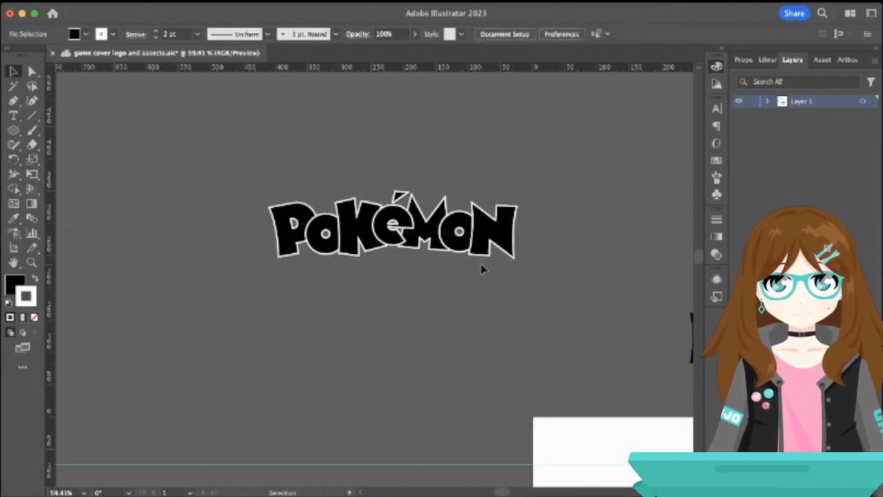
left_click(518, 256)
left_click(524, 266)
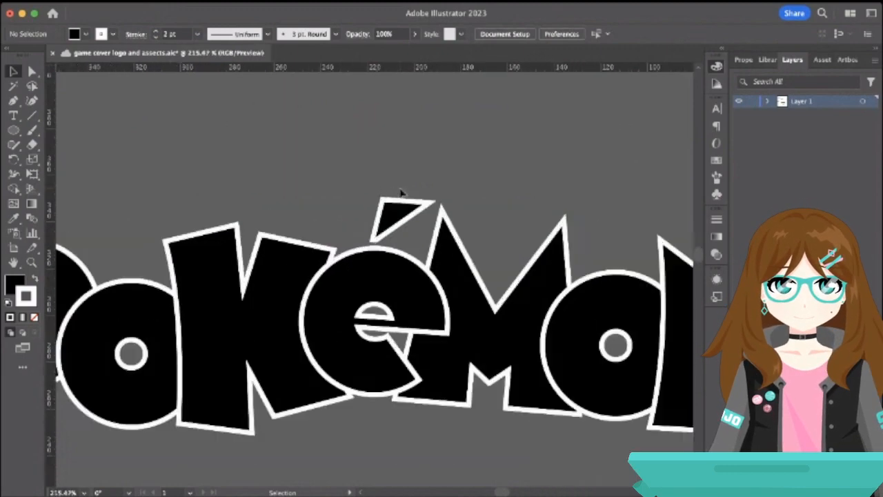
Isolate the é and rotate its triangular accent clockwise so it sits flatter above the e.
scroll(403, 197, "up", 5)
double_click(400, 200)
left_click(395, 217)
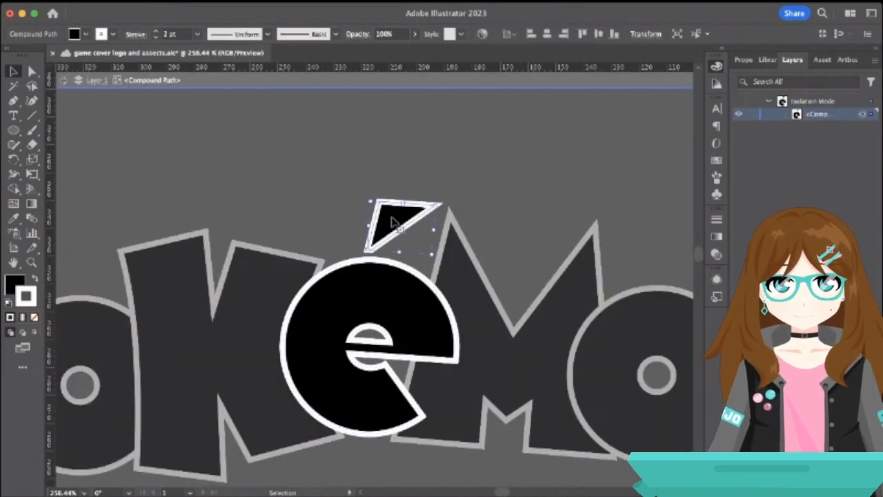
left_click_drag(443, 201, 372, 250)
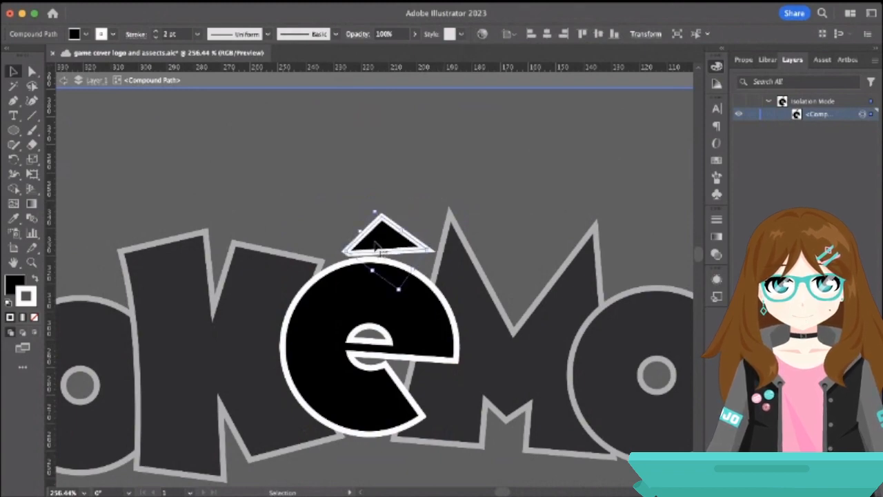
Reshape the accent into a slimmer triangle by moving its anchor points, then settle it just above the e and exit isolation.
left_click(31, 71)
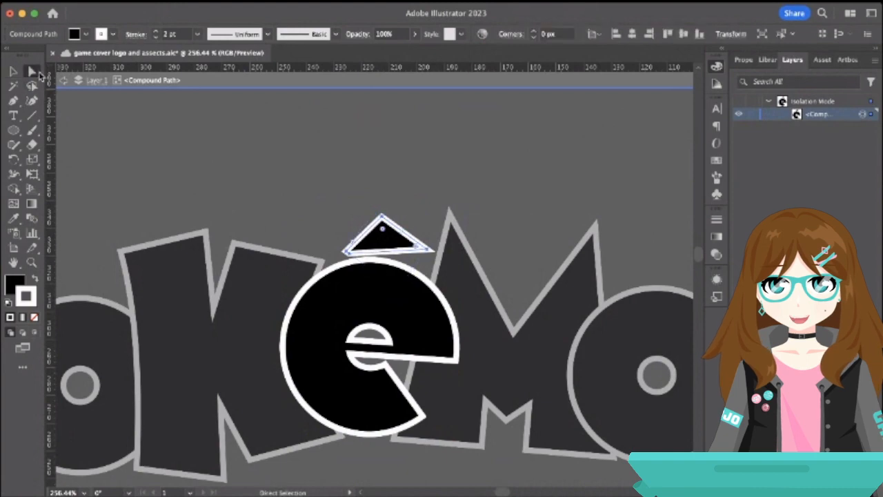
left_click_drag(430, 253, 388, 211)
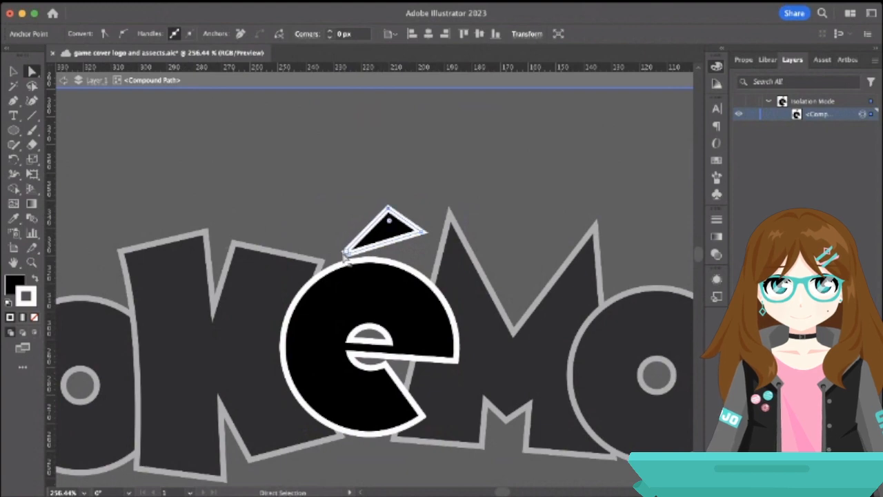
left_click(13, 71)
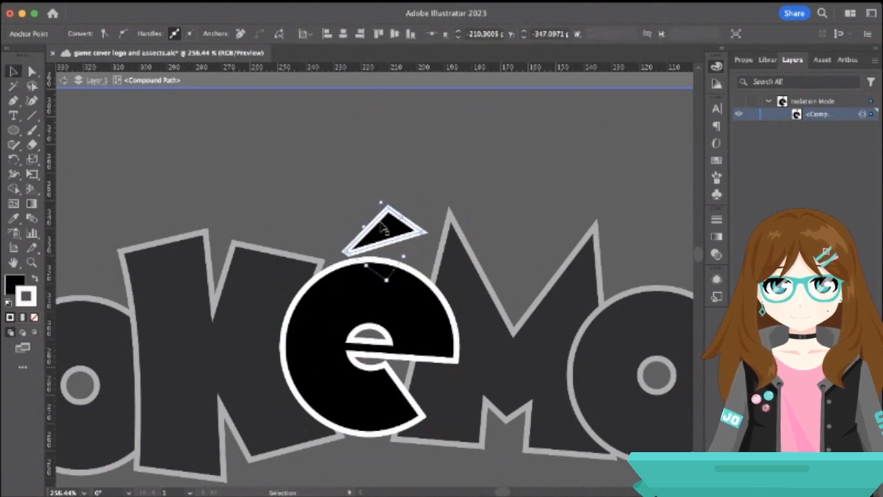
mouse_move(385, 241)
left_mouse_down()
mouse_move(391, 250)
mouse_move(384, 253)
left_mouse_up()
key("super+shift+a")
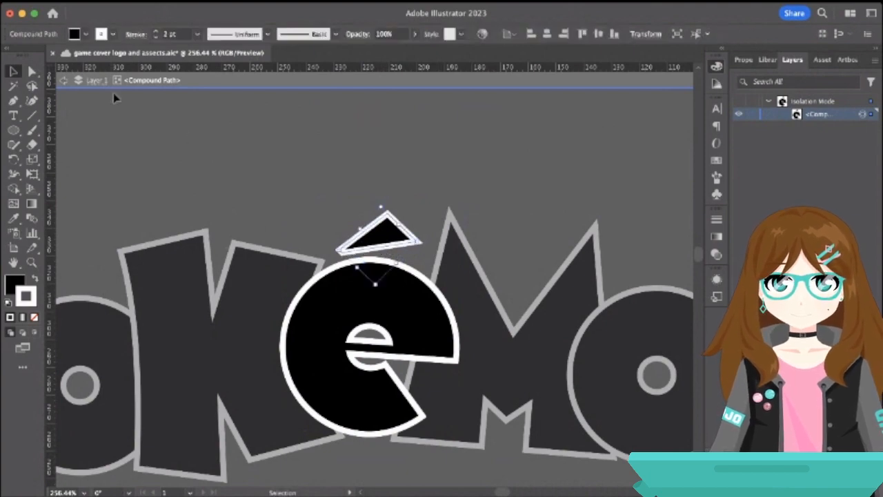
left_click(60, 80)
scroll(163, 138, "down", 5)
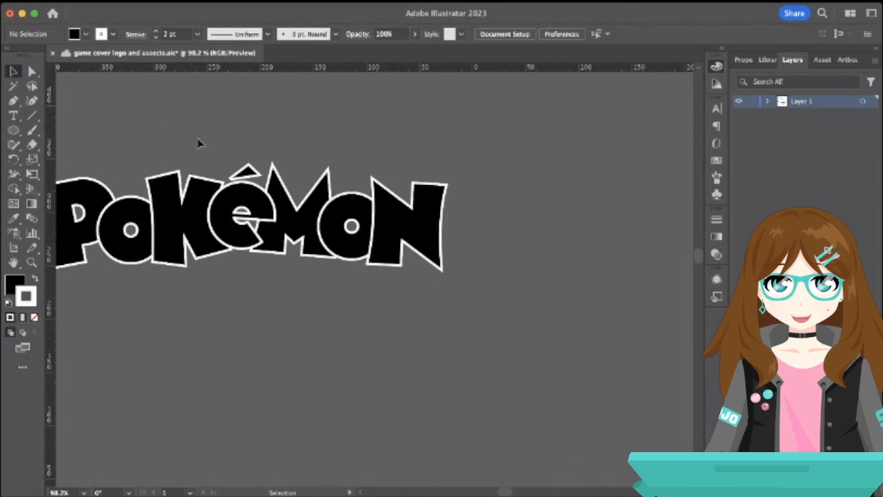
Reduce the stroke weight of all the letters to 0.75 pt.
scroll(198, 138, "left", 5)
left_click_drag(161, 147, 410, 371)
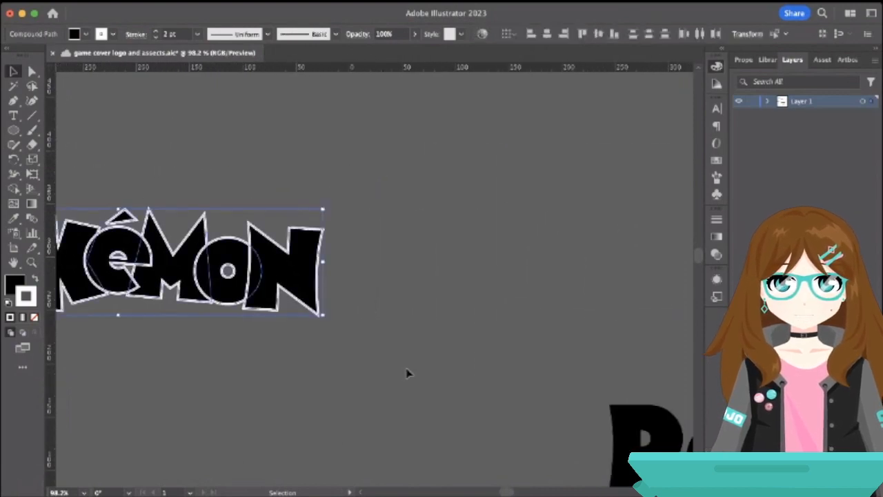
scroll(407, 373, "left", 5)
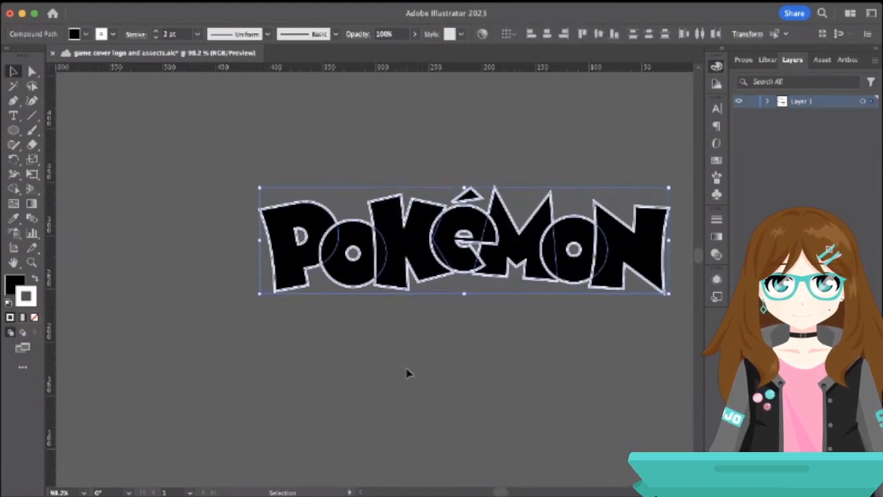
left_click(151, 37)
left_click(152, 37)
left_click(220, 181)
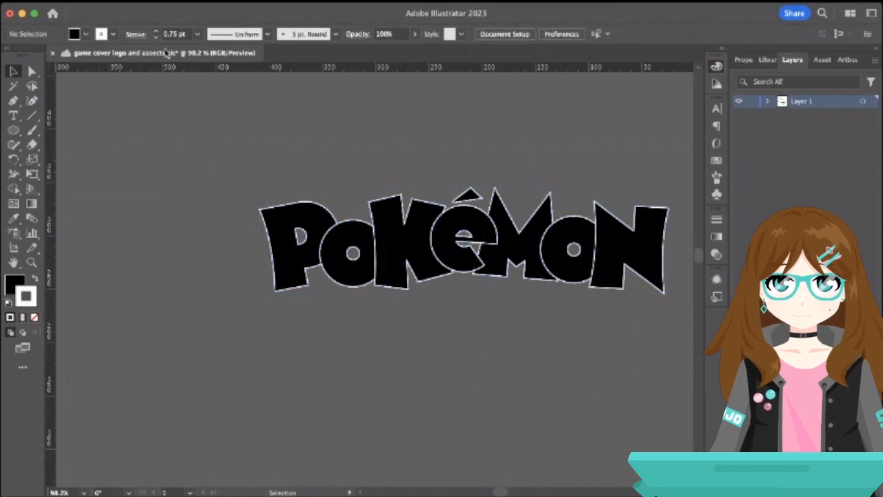
Remove the white stroke from all the letters, leaving only their black fill.
left_click(155, 39)
left_click(297, 216)
scroll(296, 215, "right", 2)
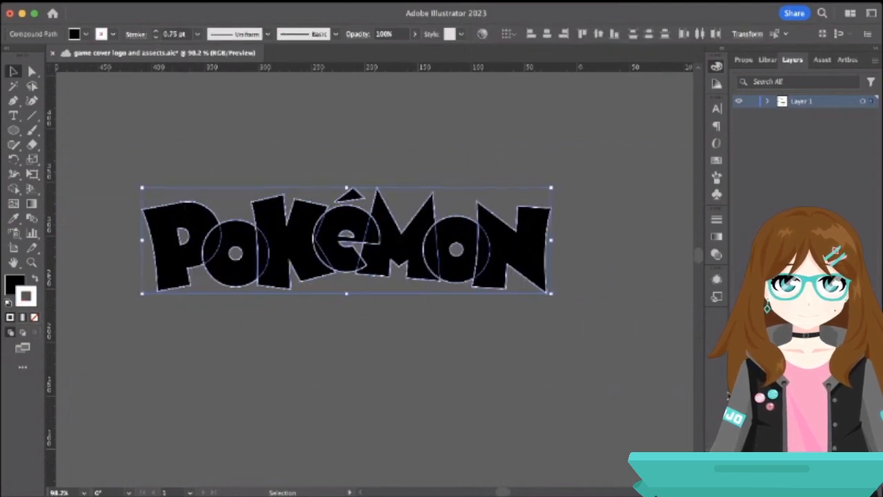
left_click(34, 317)
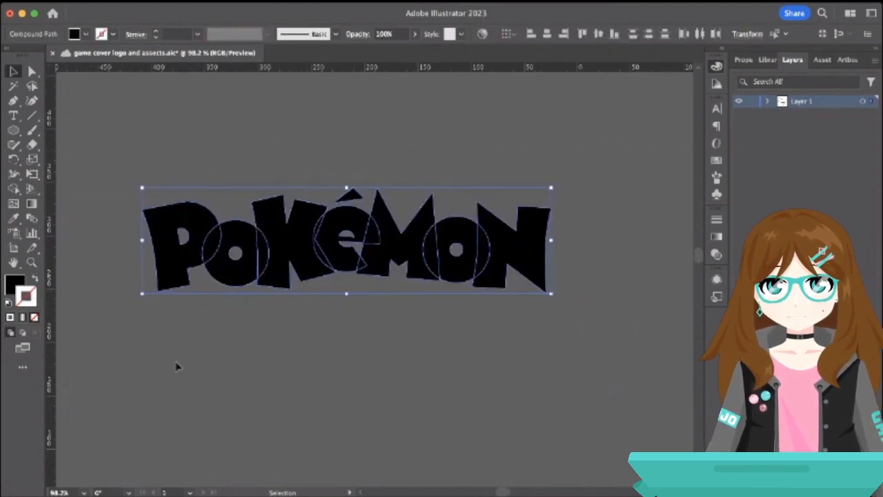
left_click(195, 369)
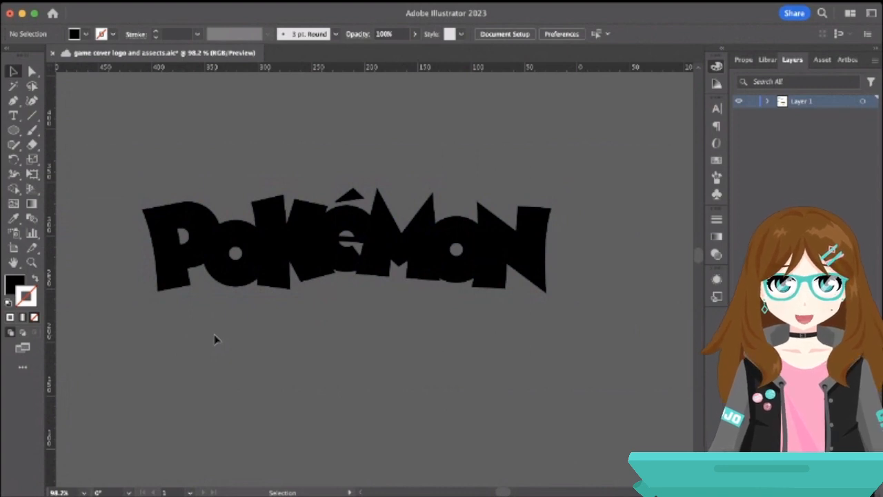
Select the letters from the first o to the N one by one to examine their separate outlines.
left_click(250, 243)
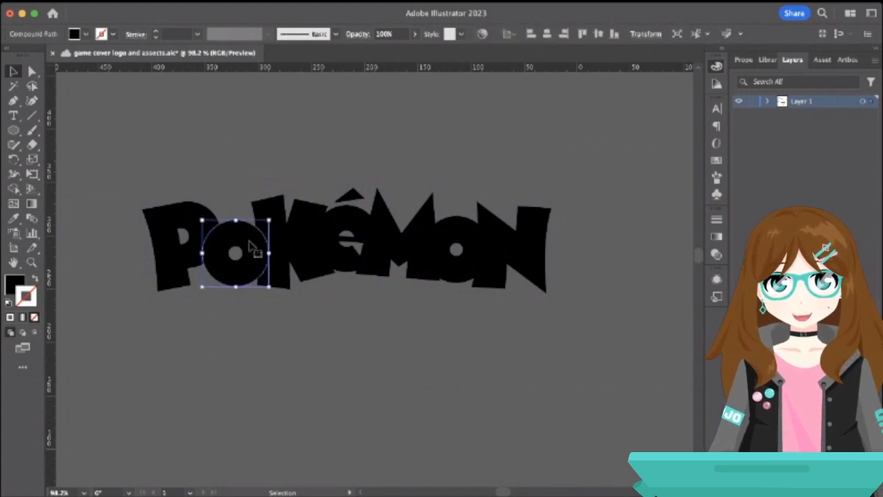
left_click(240, 187)
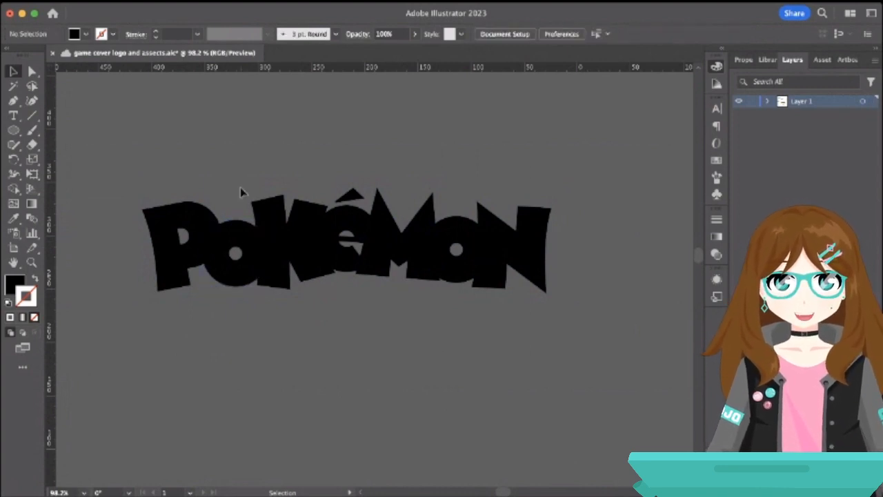
left_click(235, 233)
left_click(293, 221)
left_click(345, 228)
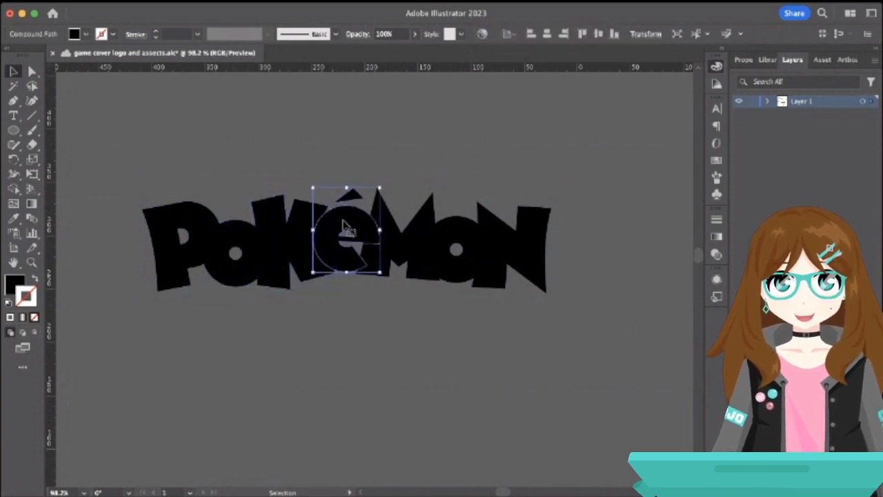
left_click(400, 233)
left_click(471, 249)
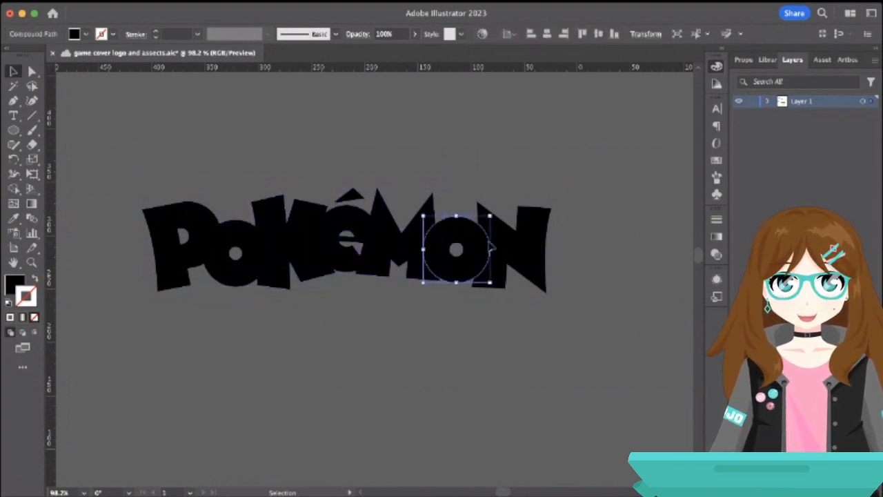
left_click(529, 246)
Nudge the P slightly right so it overlaps the first o more.
left_click(176, 217)
left_click(148, 164)
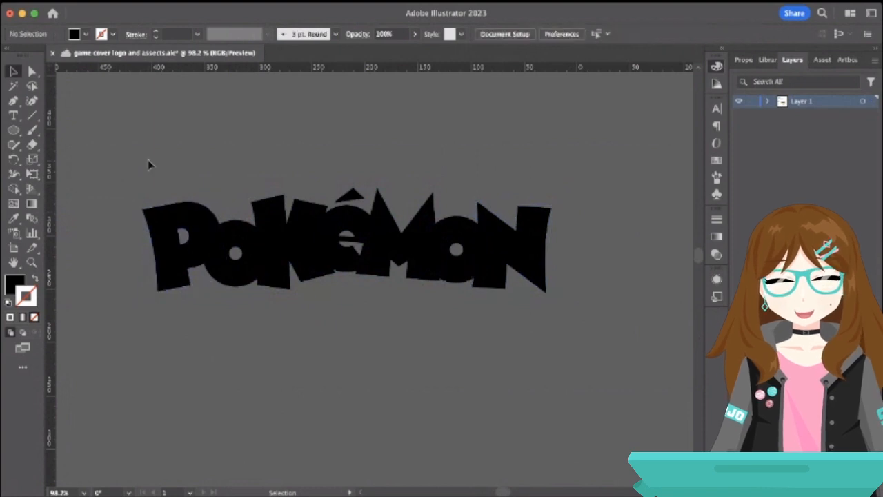
left_click(195, 260)
left_click(165, 189)
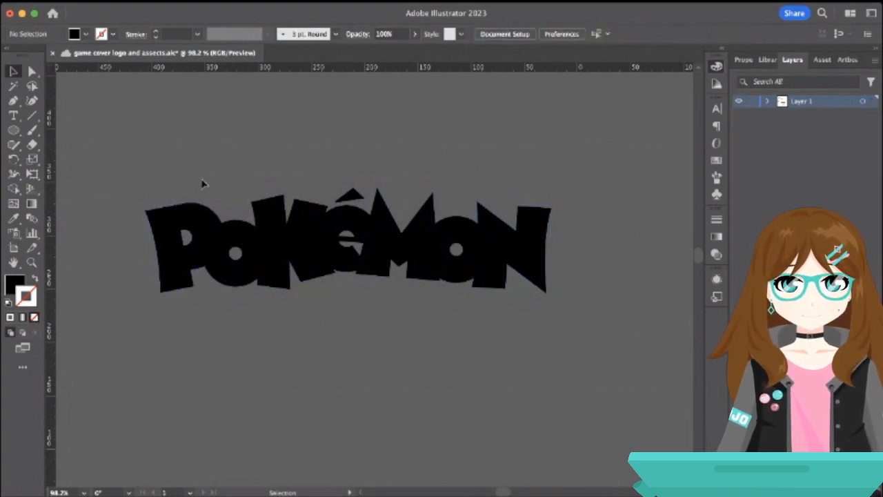
Draw a shallow upward arc about 376 px wide and 14 px high with the Pen tool beneath the wordmark, with black stroke and no fill.
left_click_drag(119, 182, 496, 312)
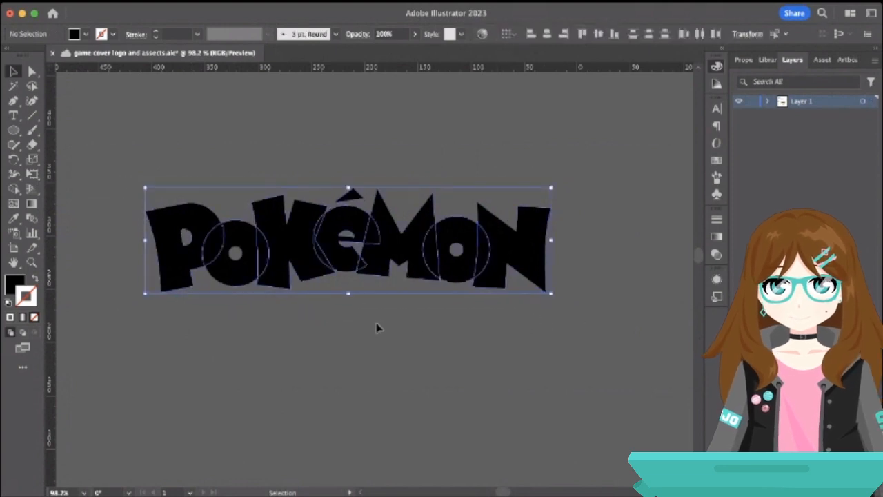
left_click(163, 184)
left_click(13, 130)
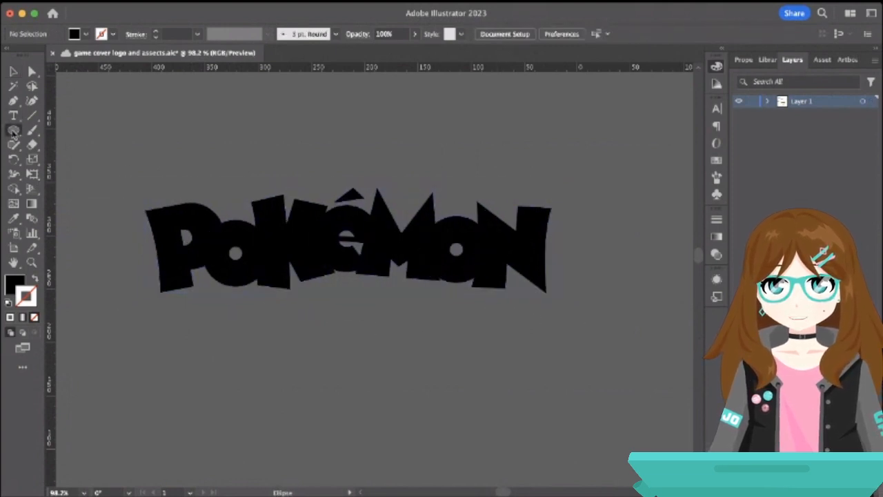
left_click(13, 100)
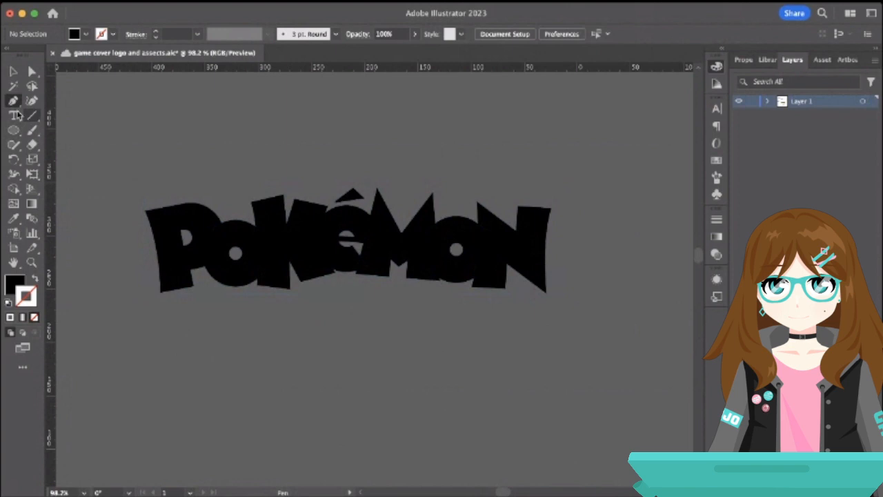
left_click(166, 336)
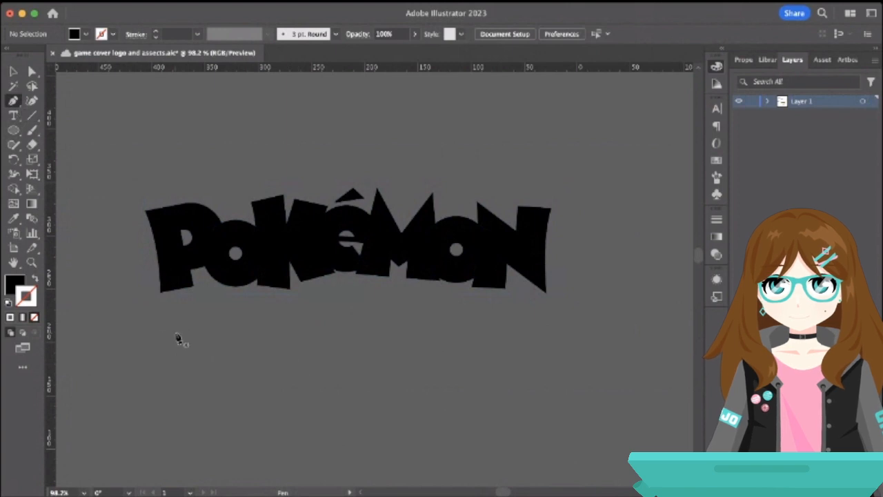
left_click(567, 336)
left_click_drag(371, 341, 368, 329)
left_click(35, 277)
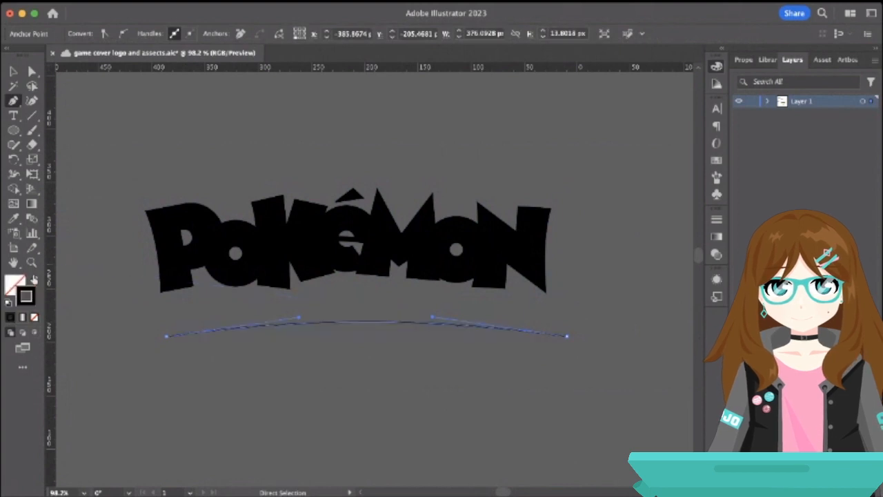
left_click(13, 71)
left_click(99, 124)
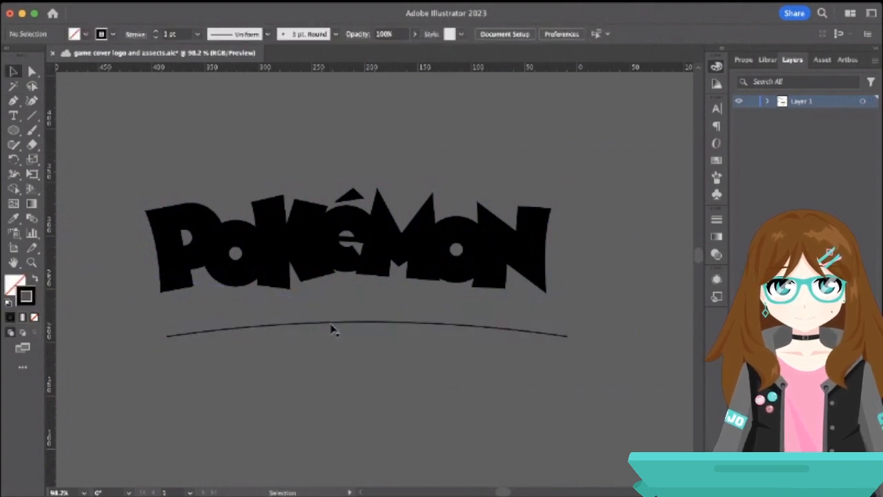
Move the arc up onto the letters' baseline as a guide and lower the é slightly to meet it.
left_click_drag(331, 323, 318, 279)
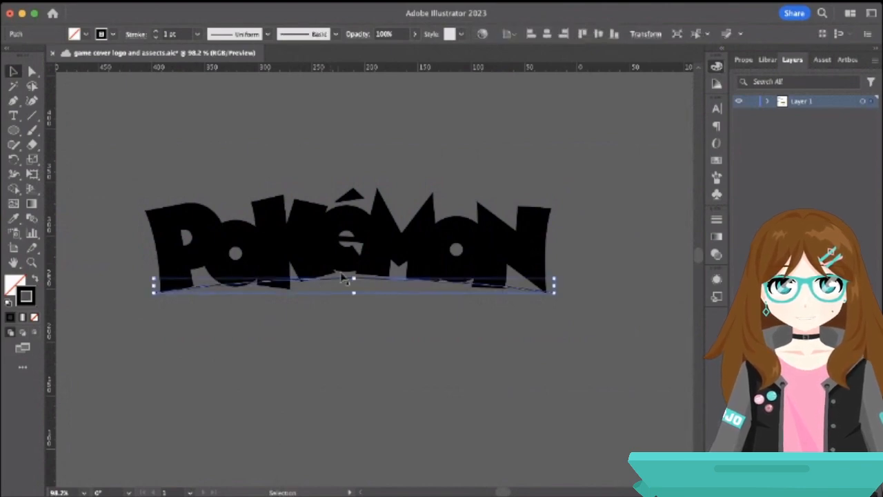
left_click(353, 283)
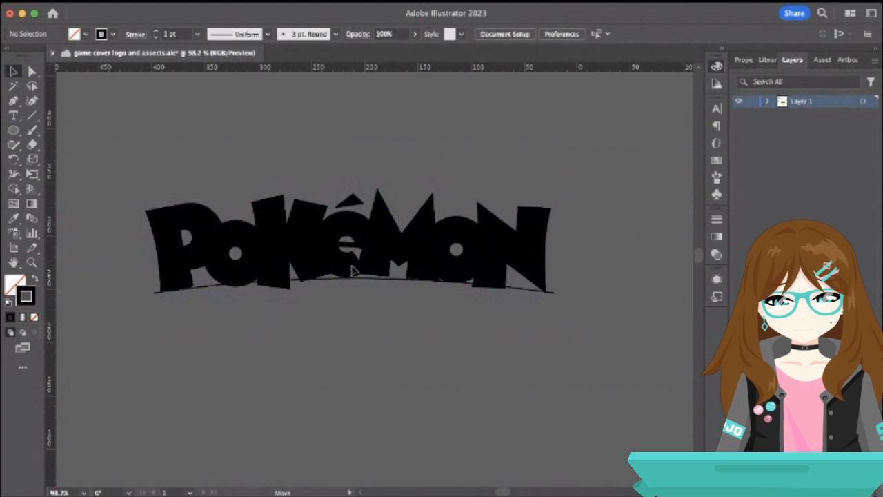
left_click(351, 269)
left_click(365, 319)
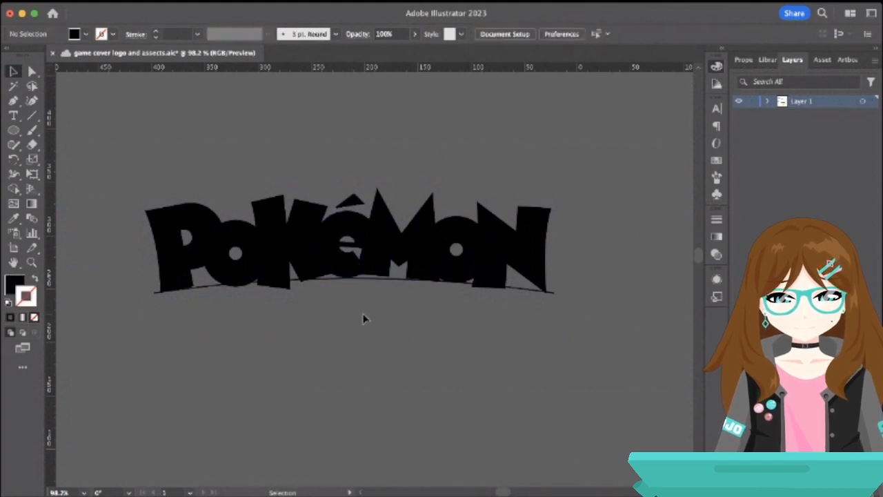
Tilt the M slightly counterclockwise and lower the second o so both follow the guide arc.
left_click(390, 263)
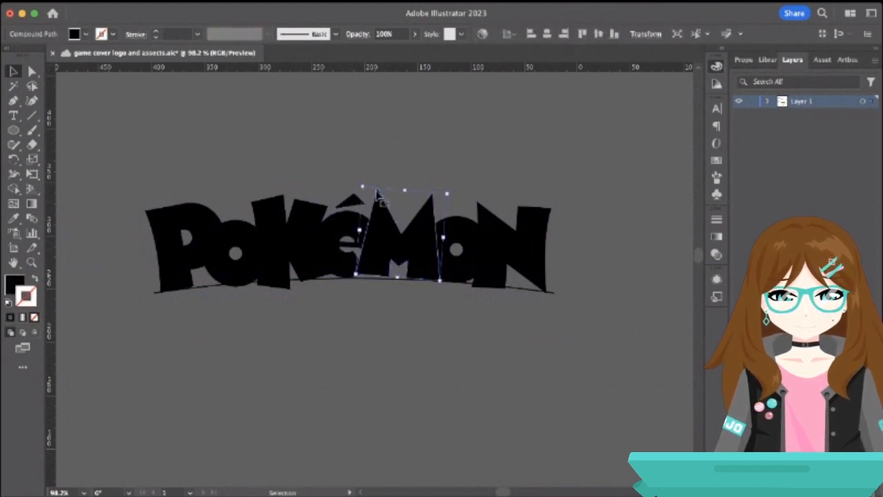
left_click_drag(359, 183, 356, 185)
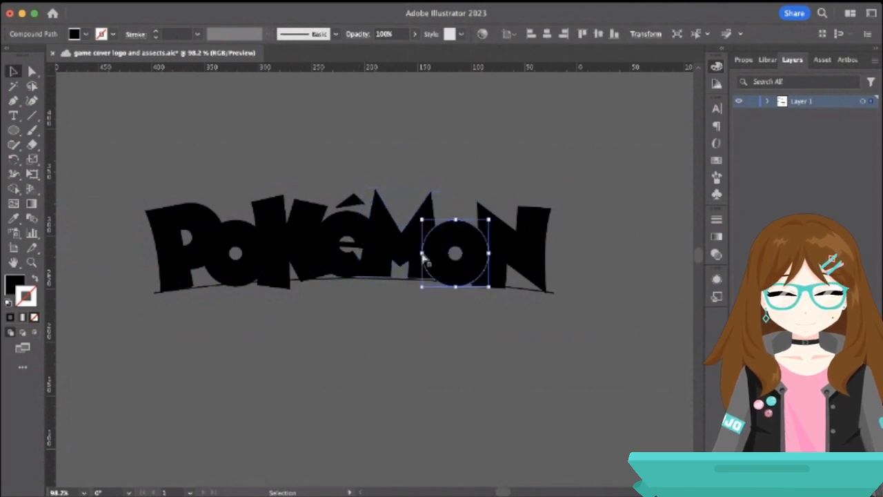
left_click(378, 250)
left_click(395, 250)
scroll(395, 250, "up", 5)
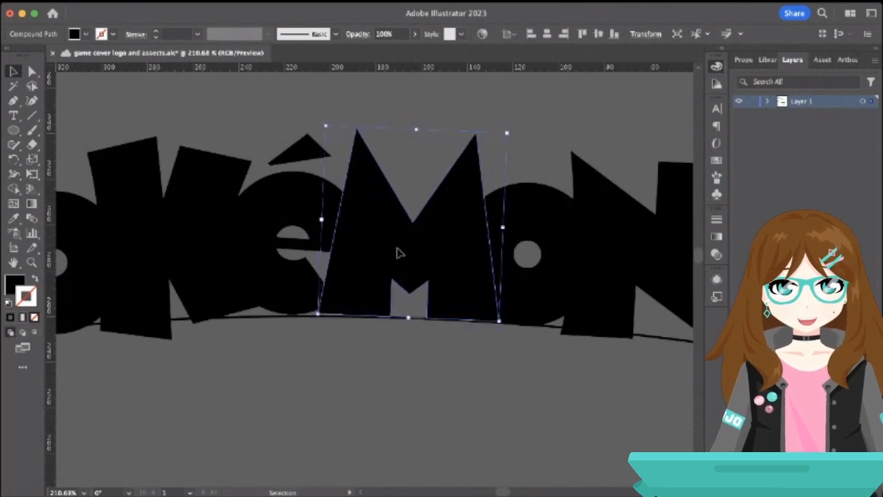
Remove the guide arc from beneath the wordmark.
left_click(401, 387)
scroll(402, 386, "down", 5)
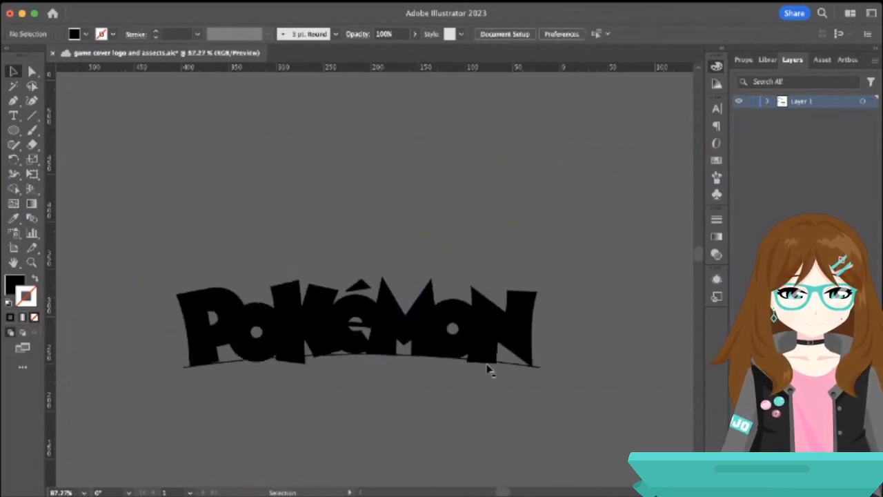
left_click_drag(510, 367, 453, 459)
left_click(452, 461)
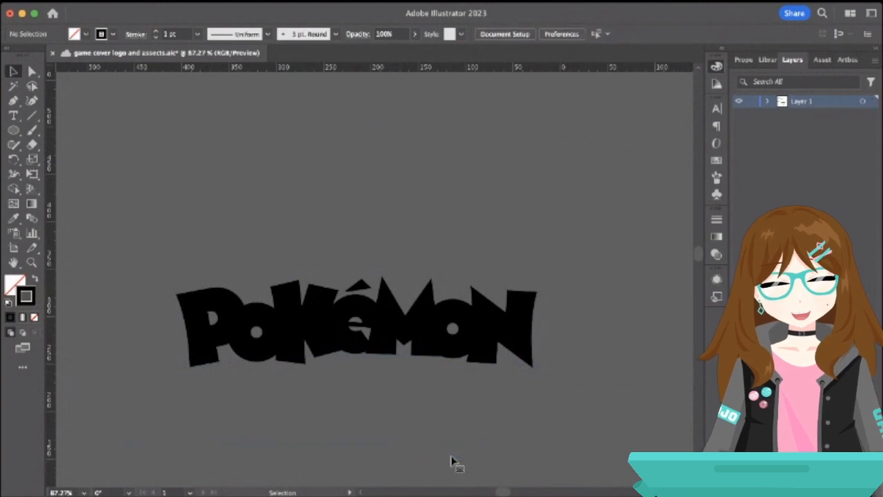
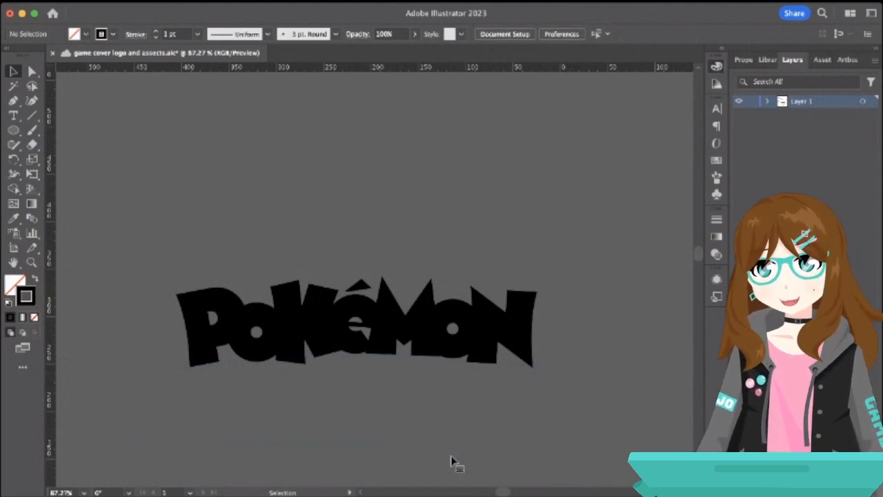
left_click_drag(168, 232, 538, 378)
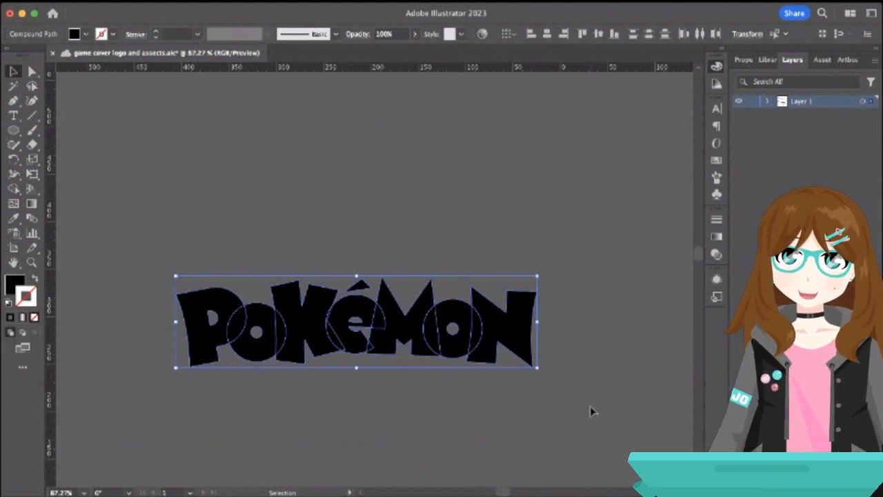
left_click(264, 249)
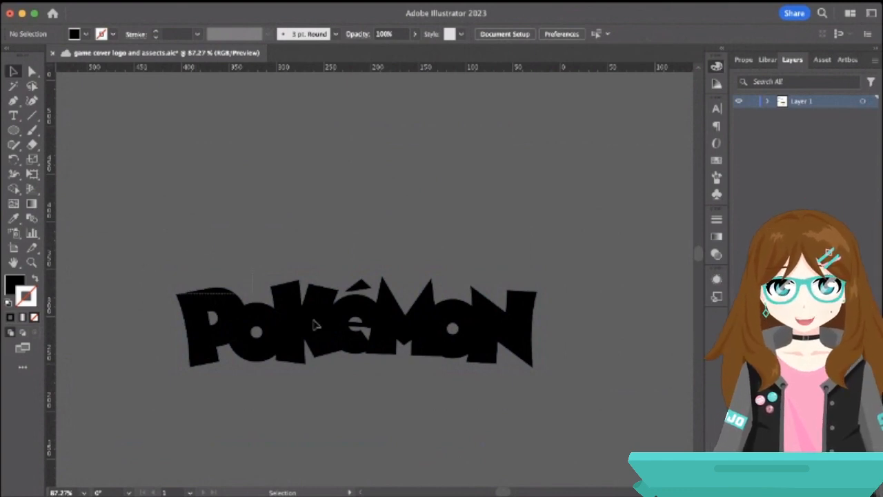
key("super+a")
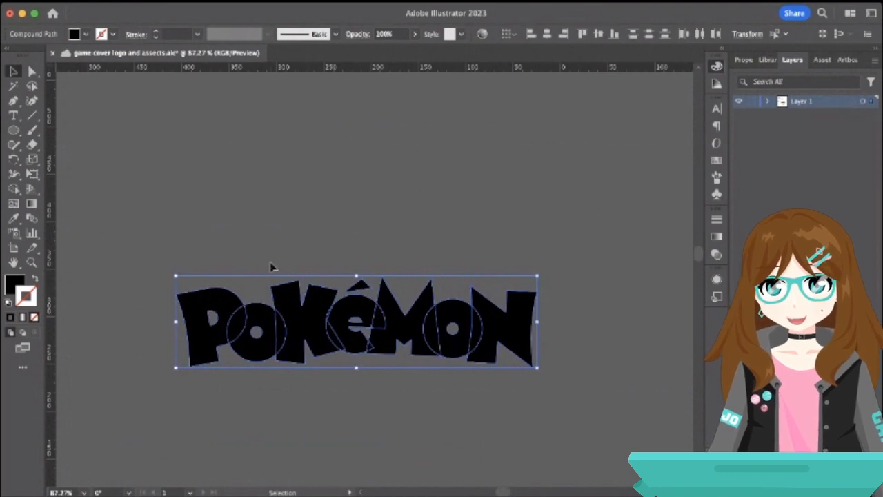
key("super+shift+a")
Give the first o, the é and the second o a white stroke with a weight of 0.5 pt.
left_click(257, 316)
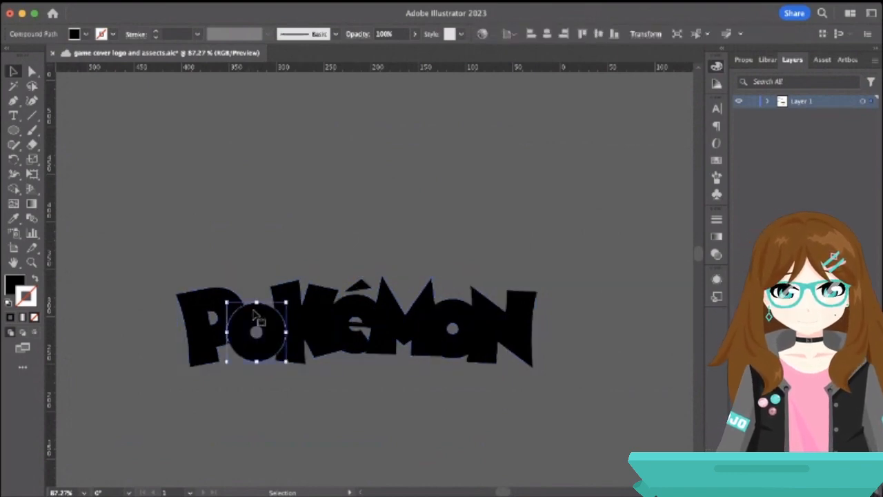
left_click(352, 312, "shift")
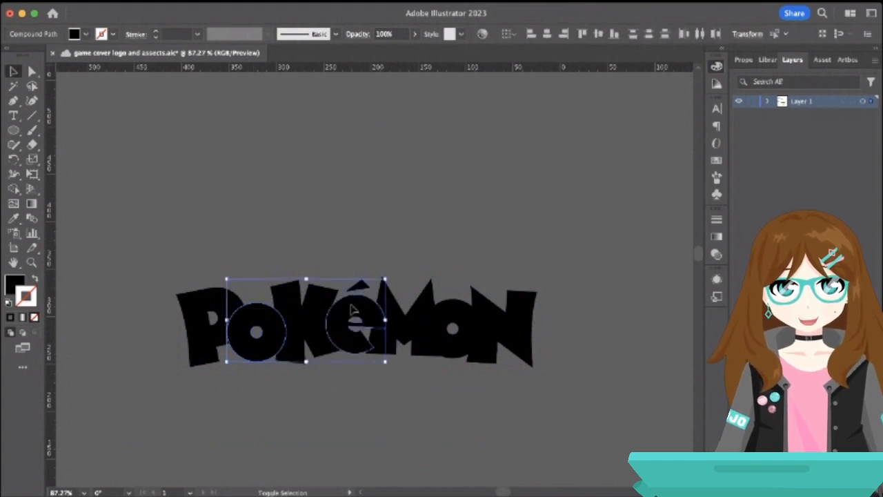
left_click(466, 349, "shift")
left_click(494, 336, "shift")
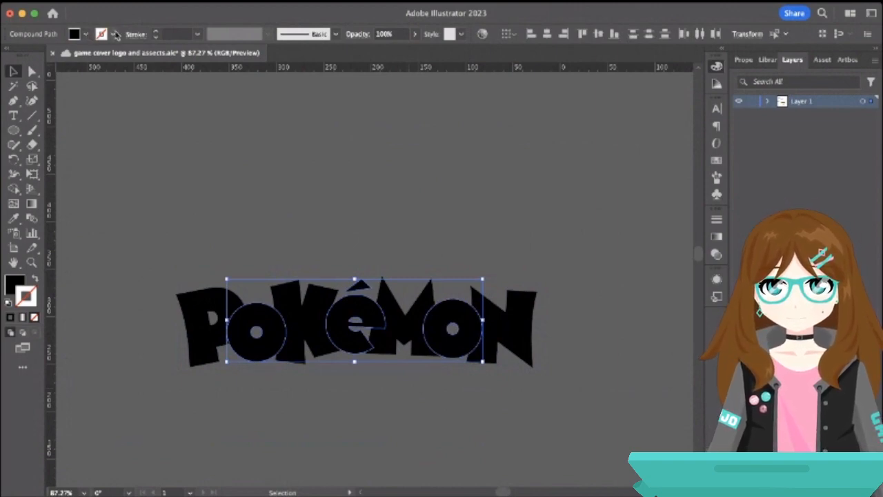
left_click(115, 33)
left_click(27, 57)
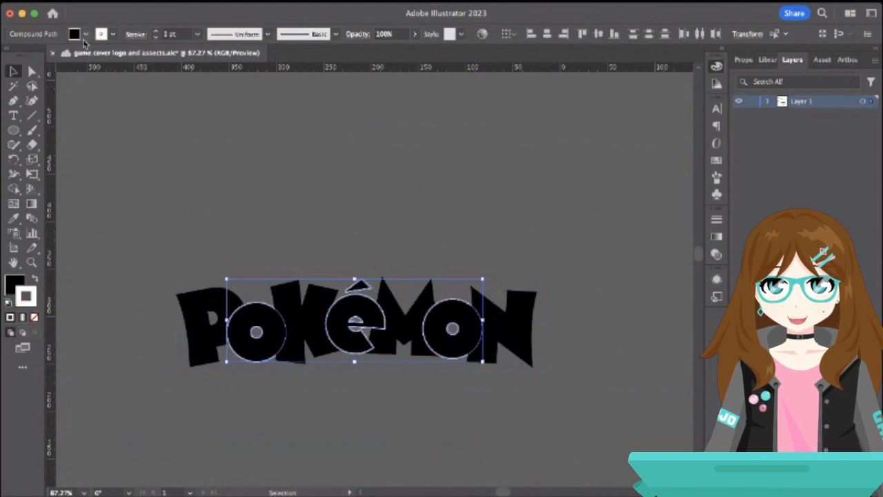
left_click(156, 38)
left_click(155, 38)
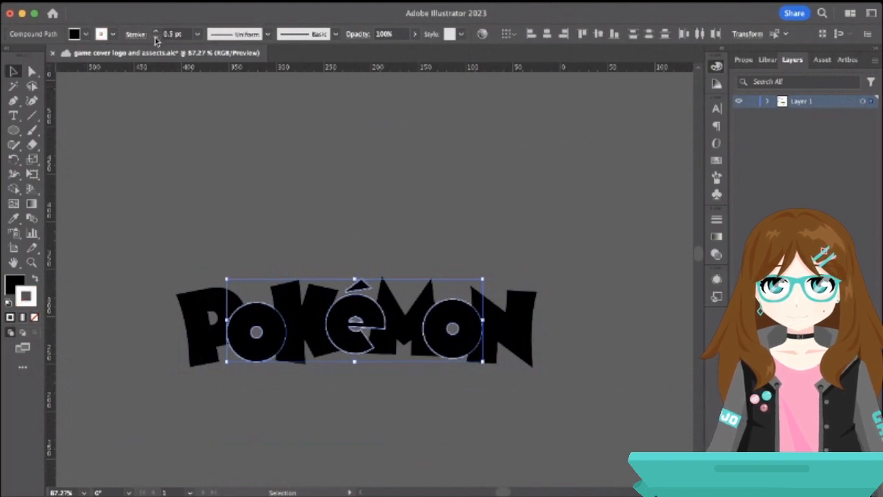
left_click(200, 166)
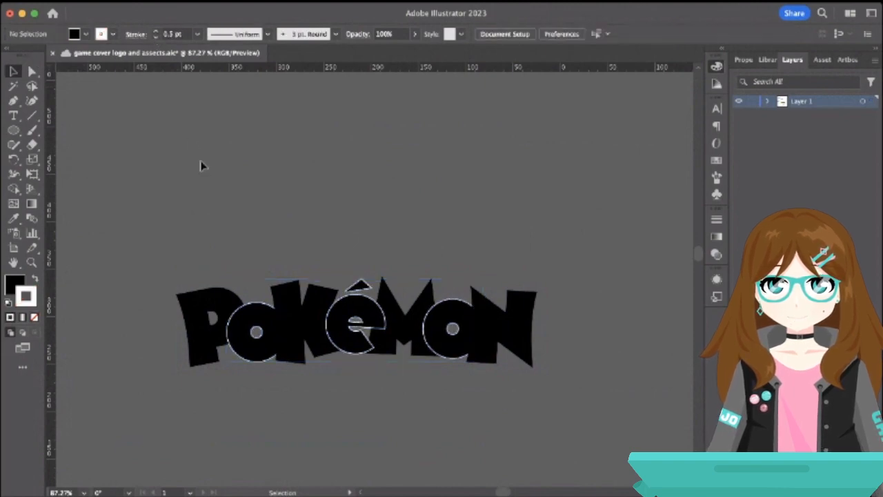
Bring the first o and the second o in front of their neighbouring letters.
left_click(270, 324)
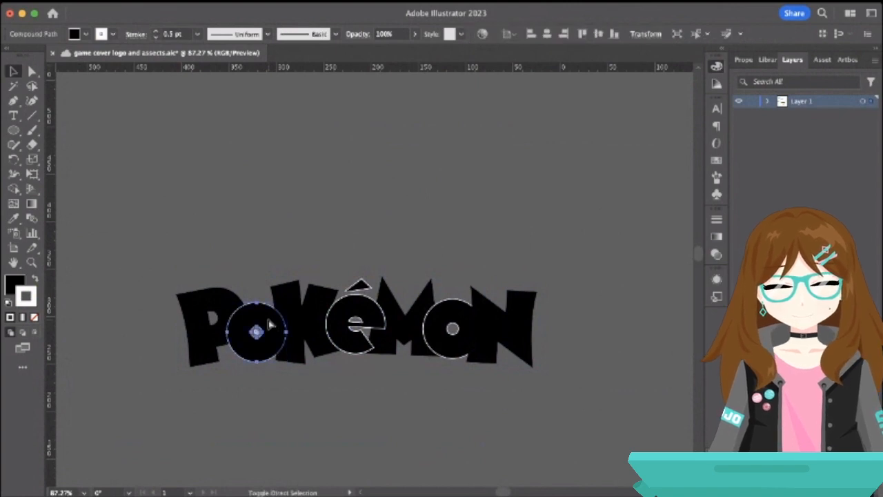
left_click(261, 228)
left_click(473, 342)
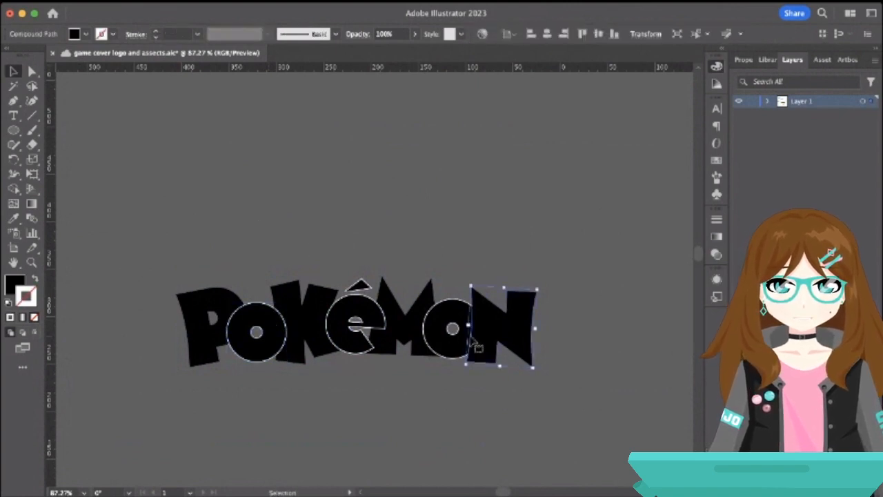
left_click(457, 357)
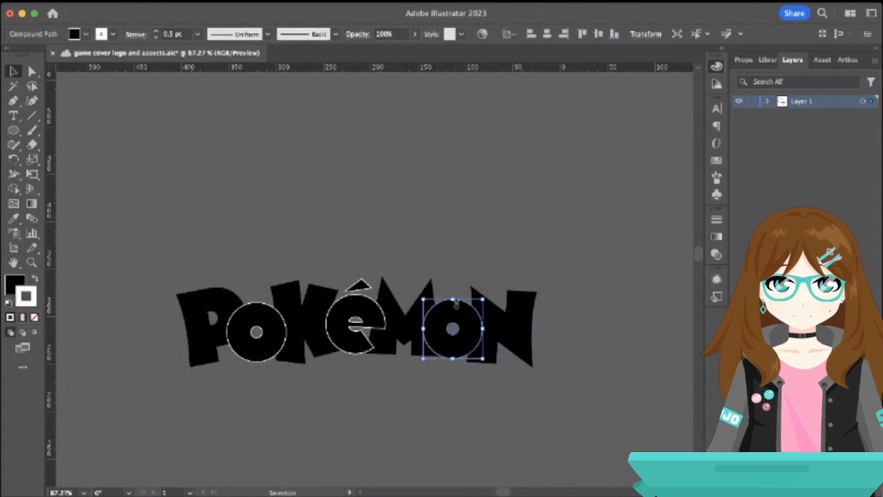
left_click(469, 222)
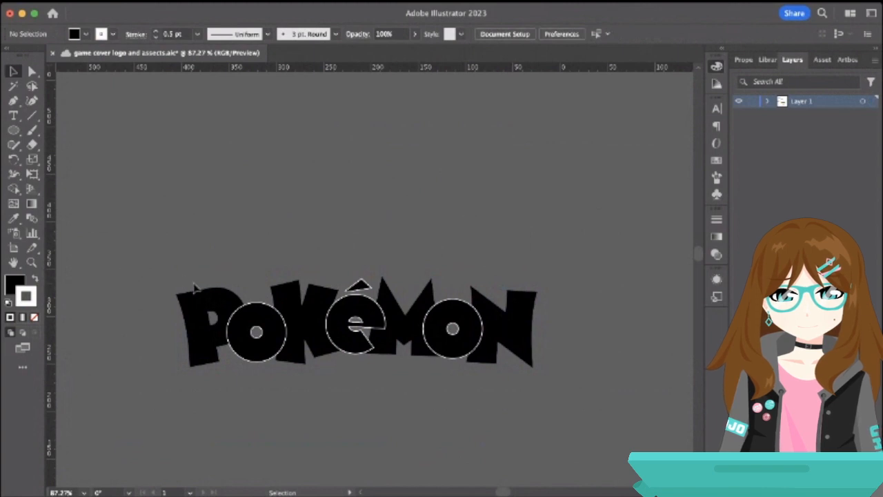
Copy the first o's black fill and white 0.5 pt stroke to the P, K, M and N with the Eyedropper.
left_click(207, 303)
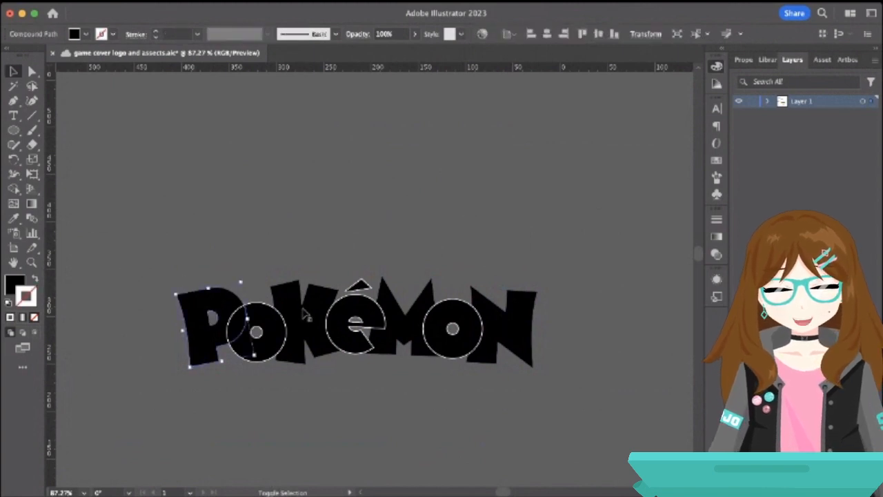
left_click(315, 311, "shift")
left_click(402, 314, "shift")
left_click(509, 325, "shift")
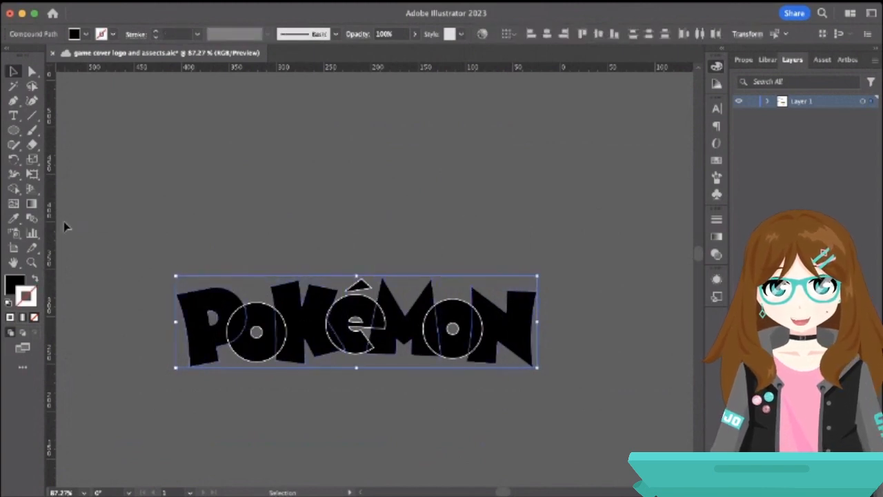
left_click(14, 219)
left_click(255, 322)
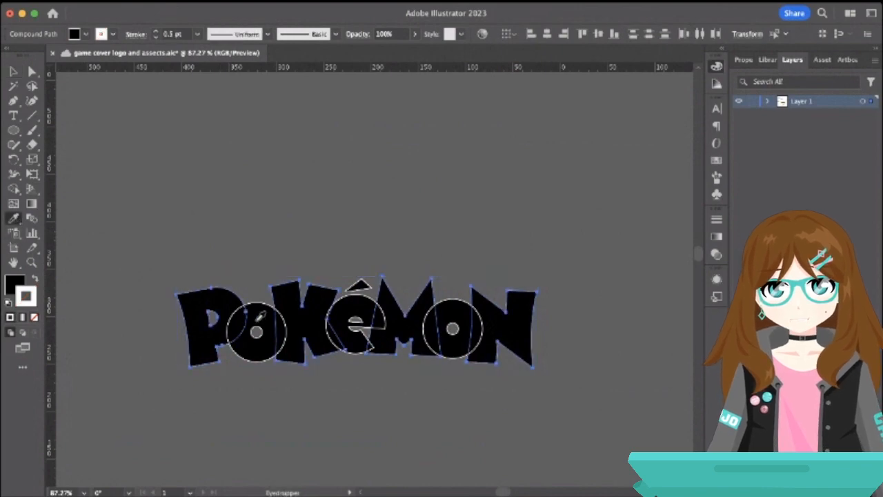
left_click(13, 71)
left_click(129, 141)
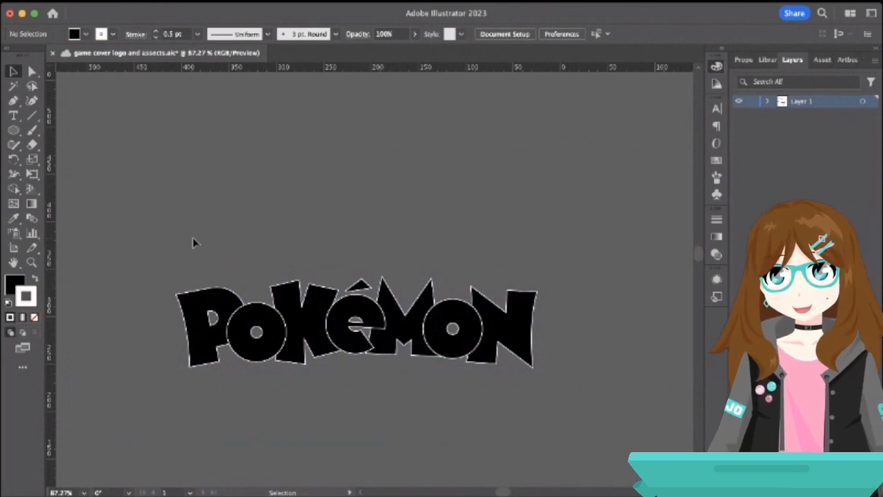
scroll(327, 301, "up", 5)
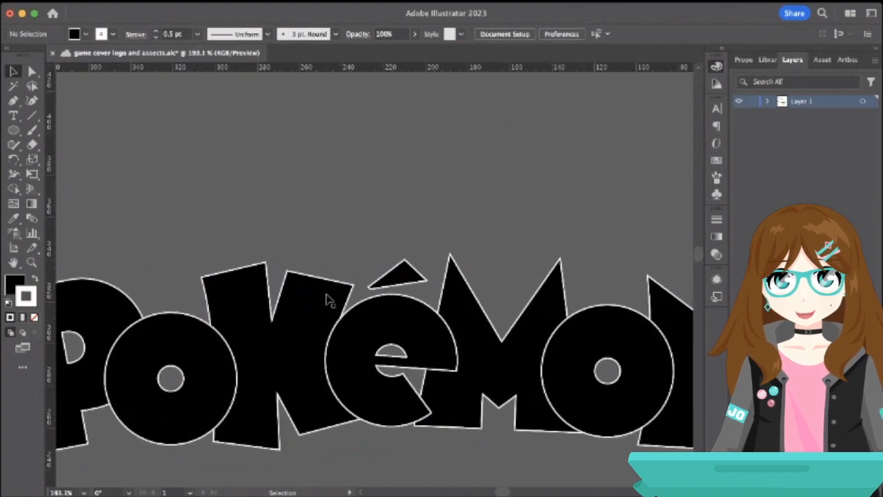
scroll(328, 300, "up", 1)
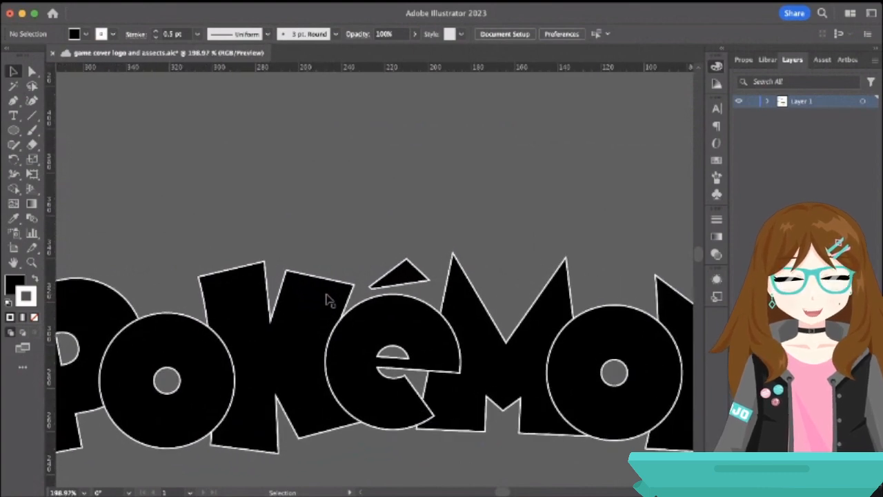
scroll(328, 300, "down", 4)
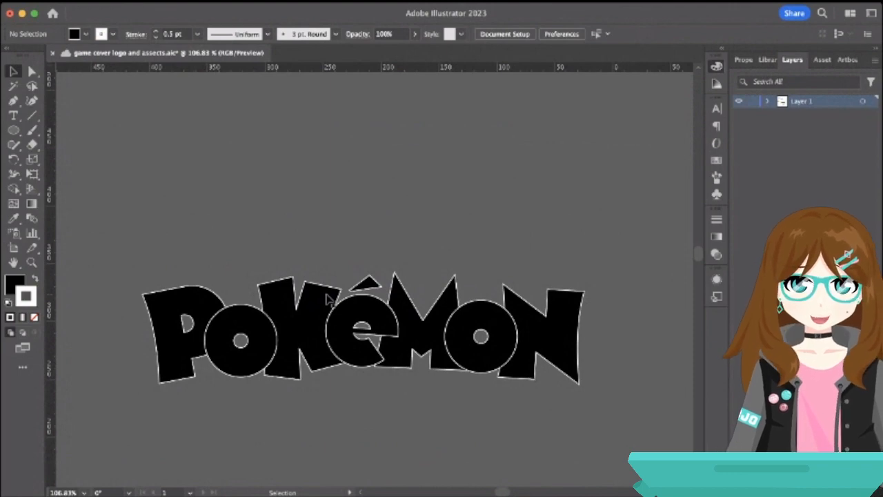
Set the white stroke of all the wordmark's letters to 3 pt.
left_click(191, 309)
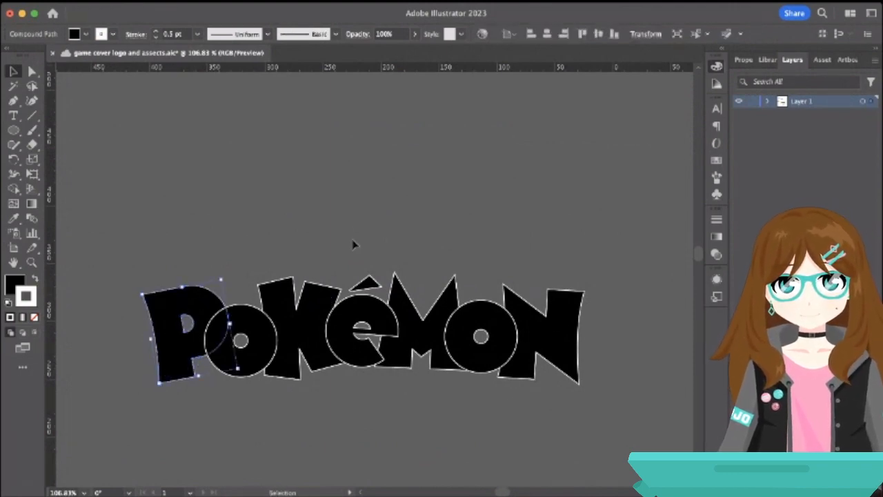
left_click(147, 243)
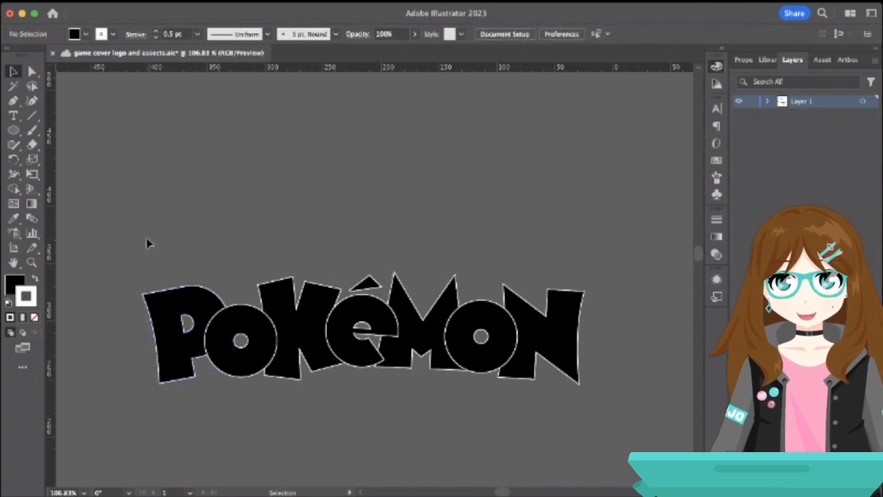
left_click_drag(154, 262, 617, 389)
left_click(610, 386)
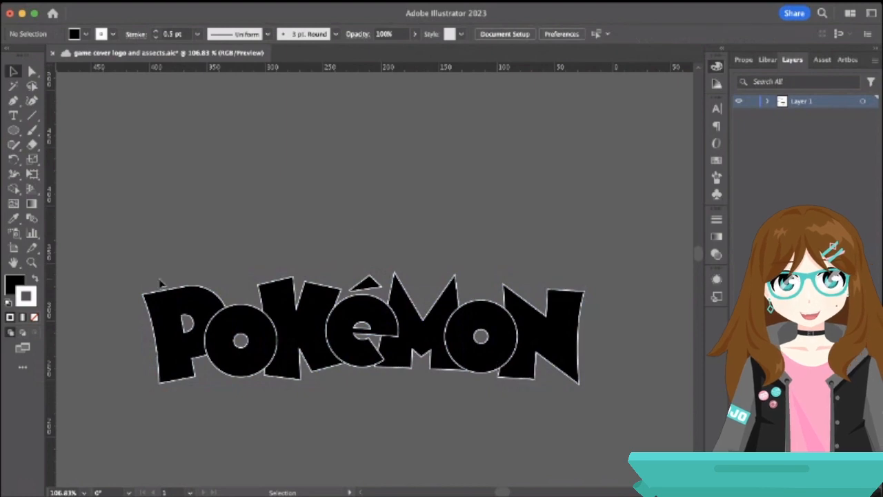
left_click_drag(148, 273, 654, 400)
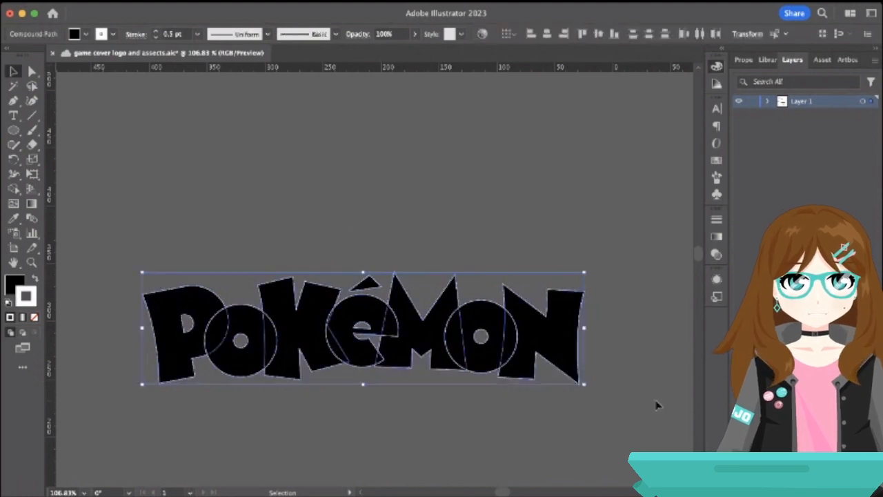
left_click(156, 31)
left_click(155, 32)
left_click(156, 32)
left_click(156, 31)
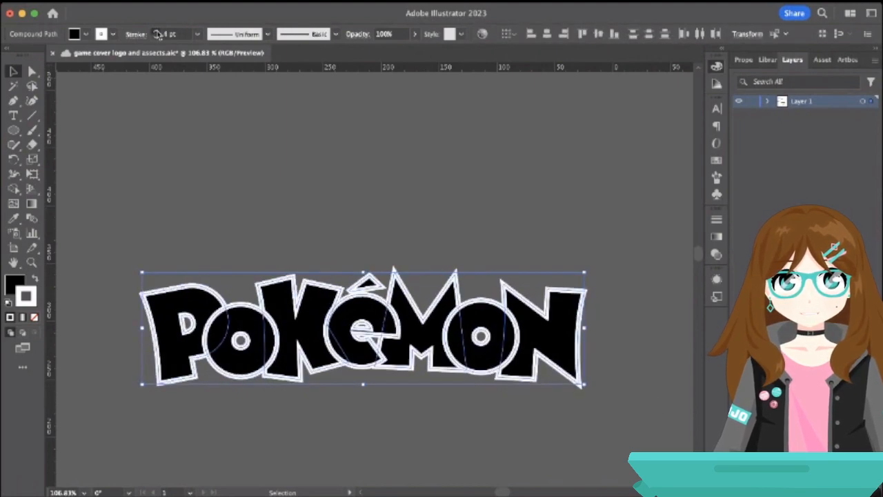
left_click(156, 31)
left_click(156, 31)
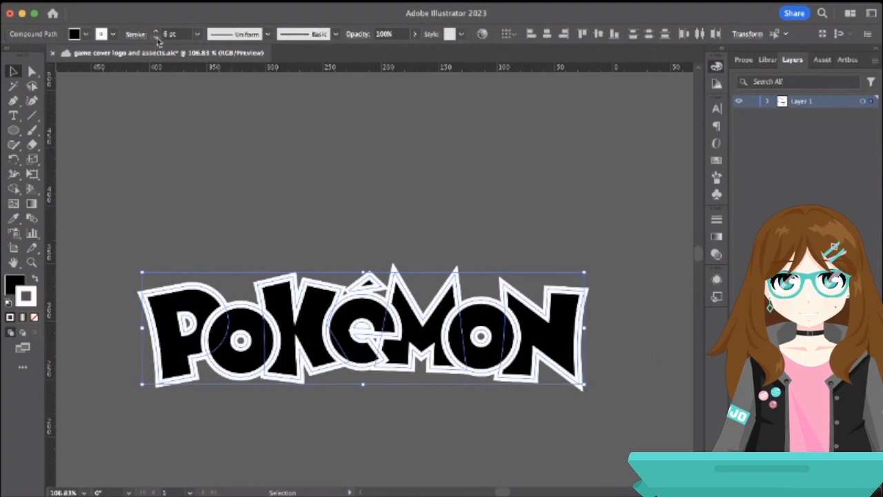
left_click(157, 38)
left_click(157, 37)
left_click(157, 38)
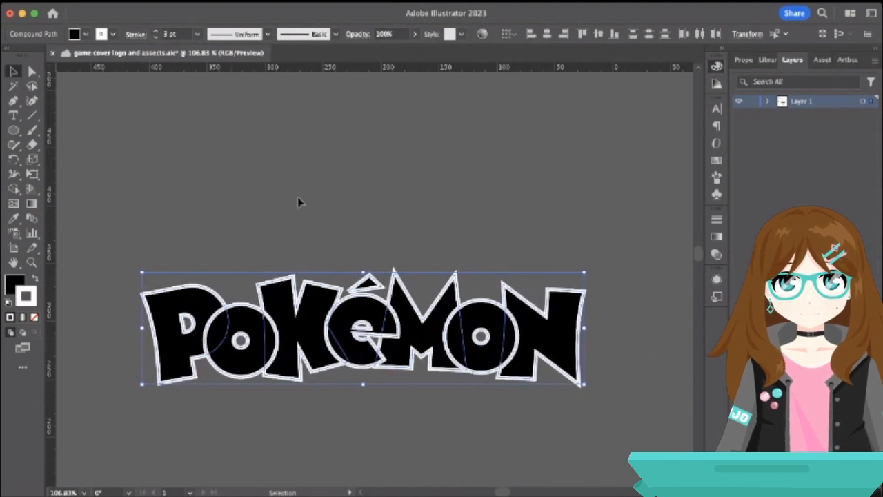
left_click(318, 214)
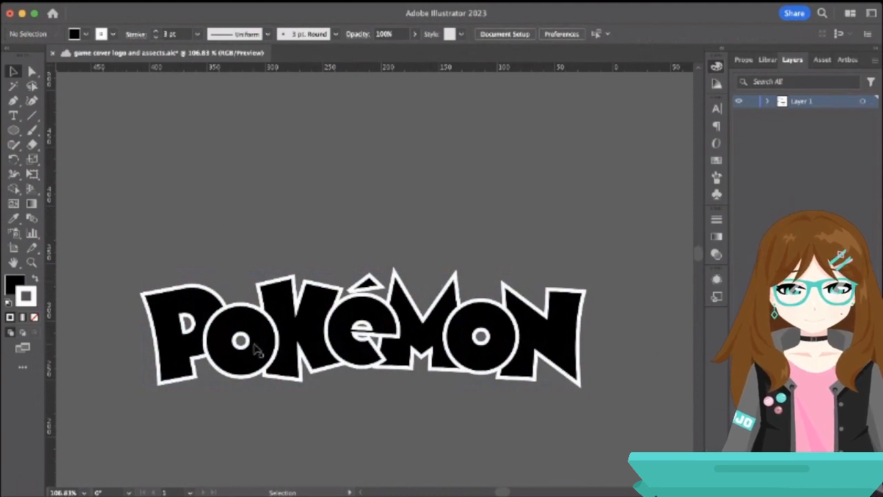
Try a yellow fill on all seven letters of the outlined wordmark.
scroll(255, 348, "down", 4)
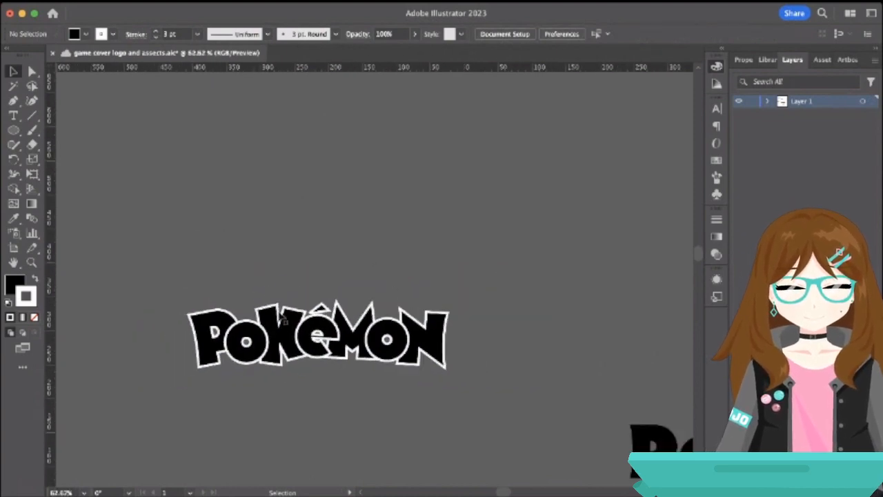
left_click(287, 332)
left_click(238, 332, "shift")
left_click(203, 331, "shift")
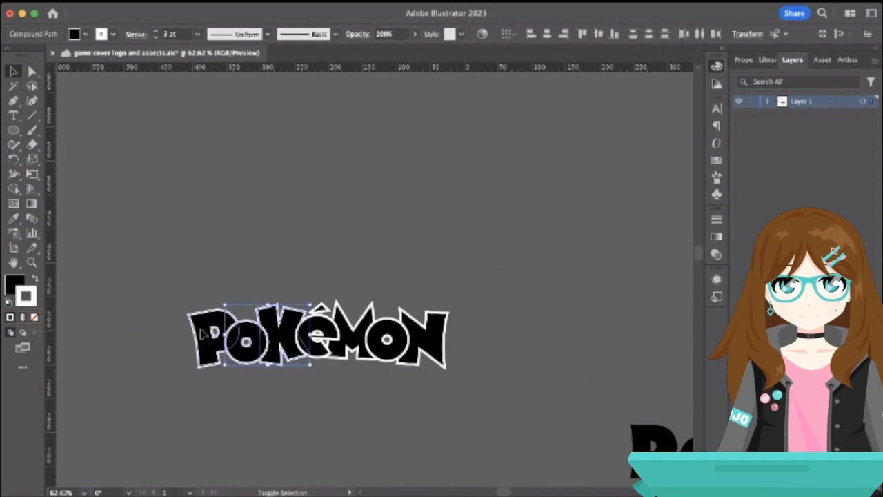
left_click(319, 332, "shift")
left_click(355, 335, "shift")
left_click(384, 337, "shift")
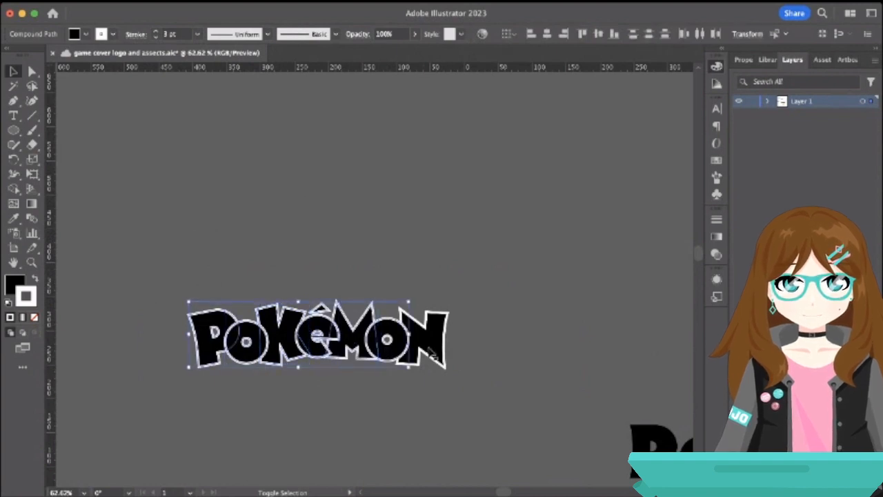
left_click(429, 351, "shift")
double_click(13, 284)
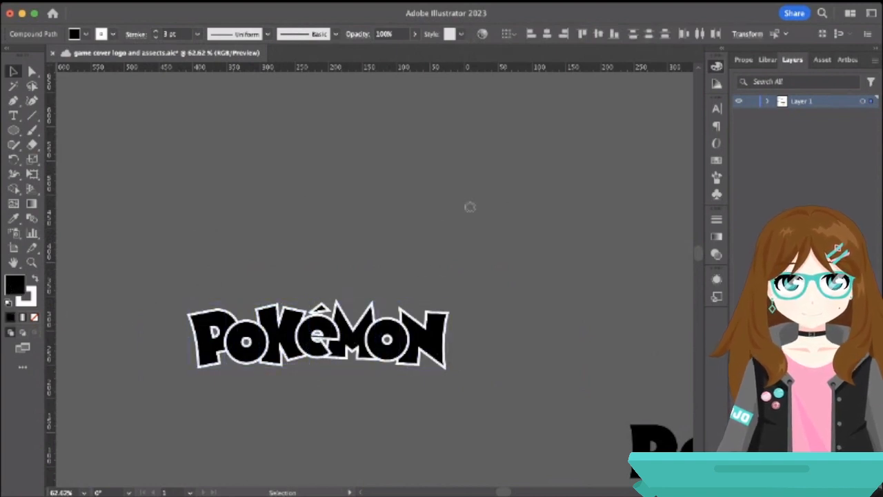
left_click_drag(546, 186, 559, 159)
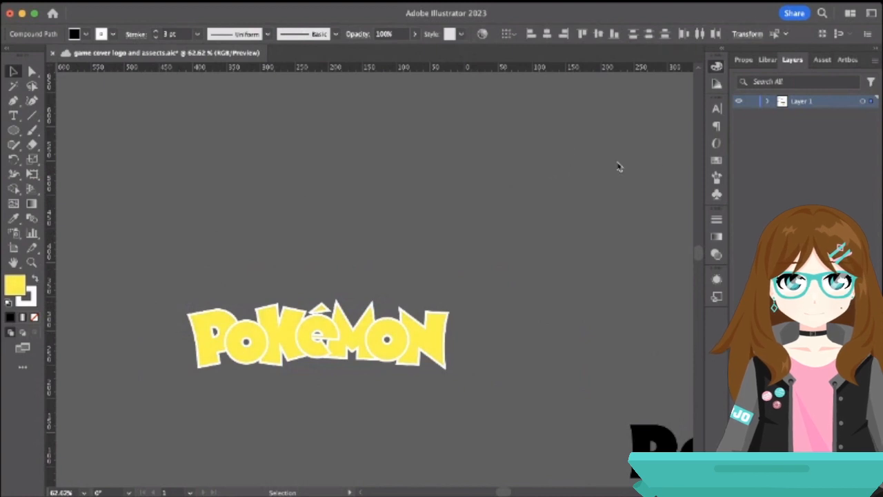
left_click(663, 174)
Try a blue stroke color on the yellow wordmark's letters.
double_click(31, 296)
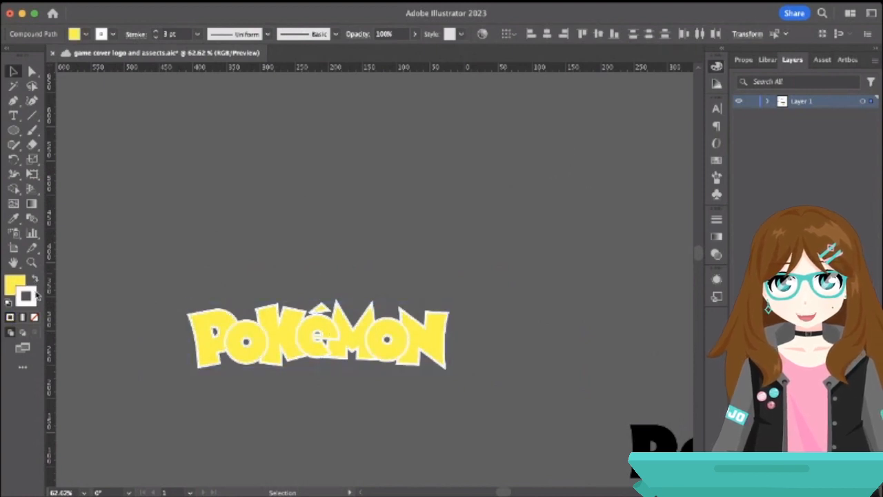
left_click(580, 213)
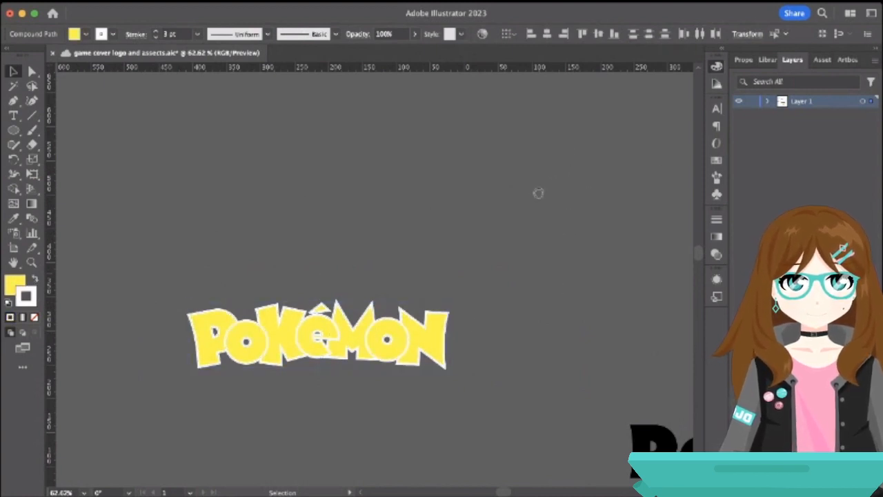
left_click(538, 192)
left_click(670, 178)
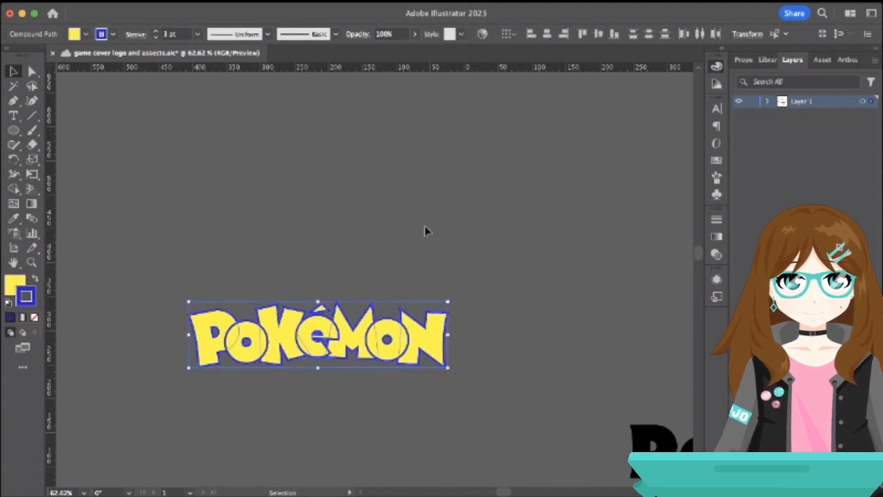
left_click(408, 231)
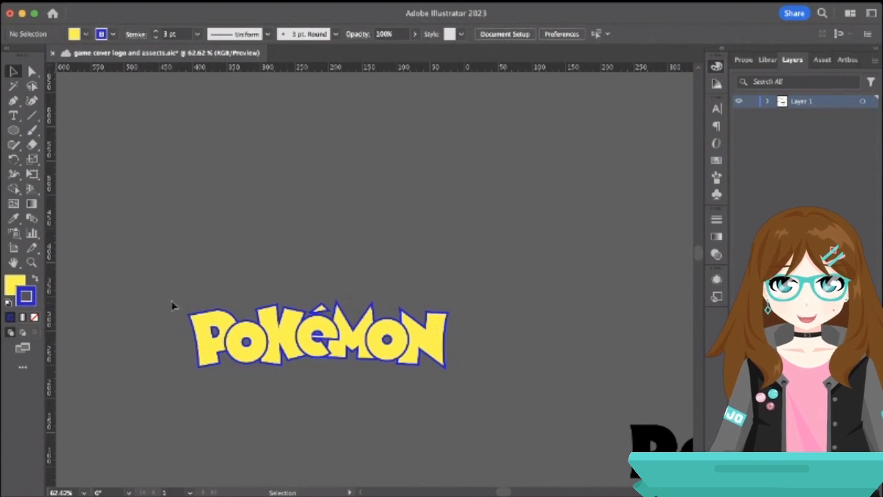
left_click_drag(215, 322, 454, 402)
left_click(143, 245)
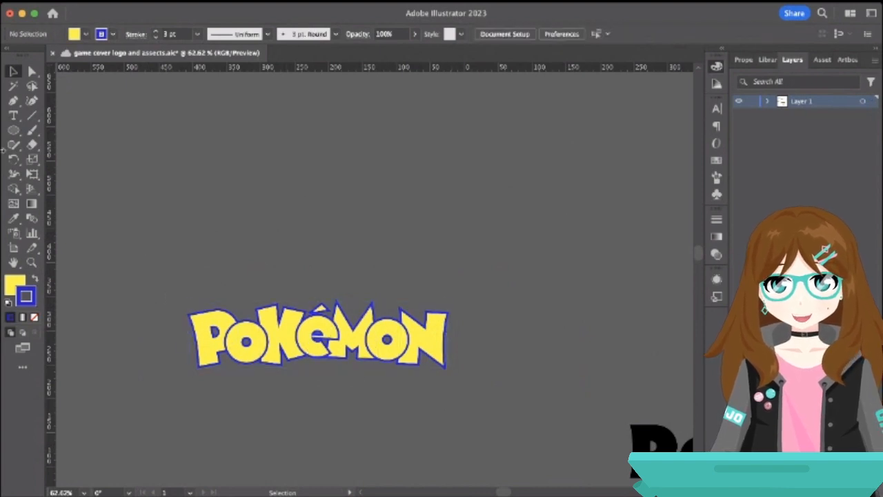
Try moving the N above the wordmark and placing a copy of the M at the end of the word.
left_click(13, 115)
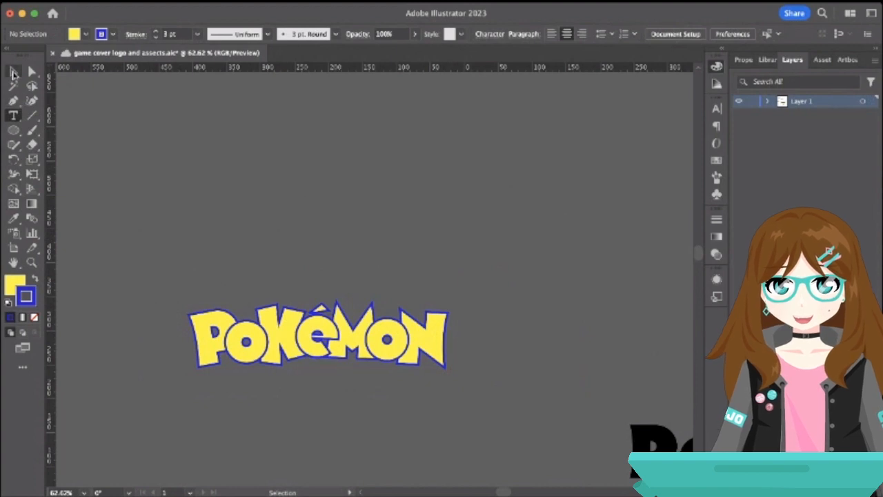
key("v")
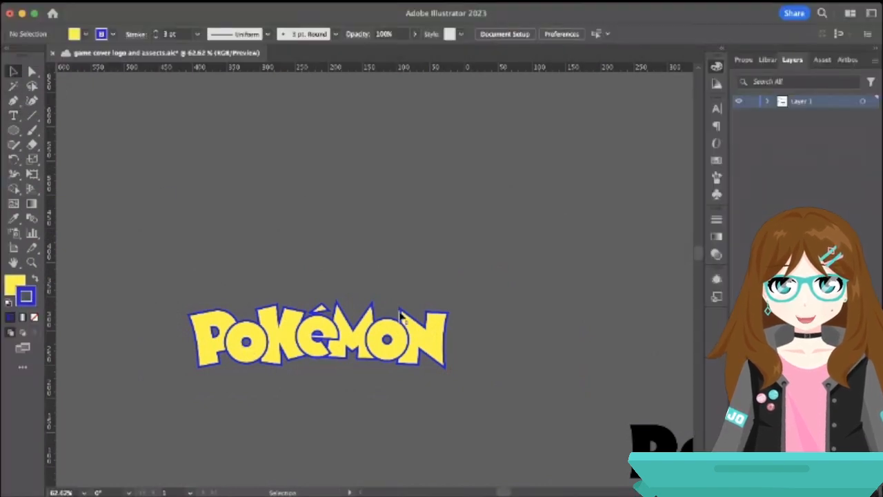
left_click_drag(401, 316, 410, 139)
left_click(351, 347)
key("a")
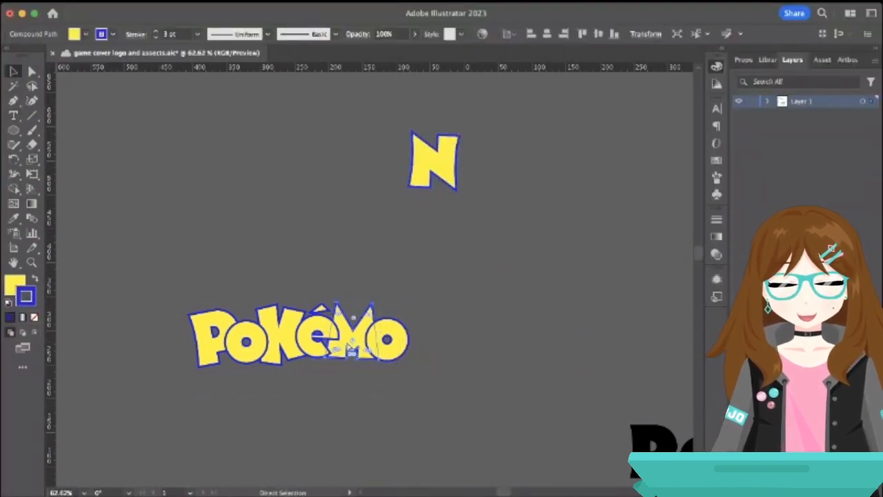
left_click_drag(352, 348, 428, 345)
left_click(518, 363)
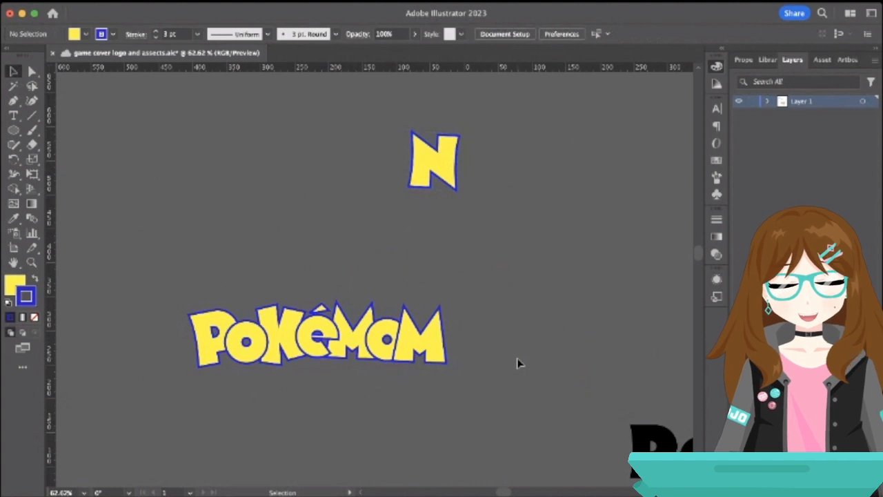
Undo the M's duplication and the N's move.
key("a")
key("ctrl+z")
key("ctrl+z")
key("ctrl+z")
key("ctrl+z")
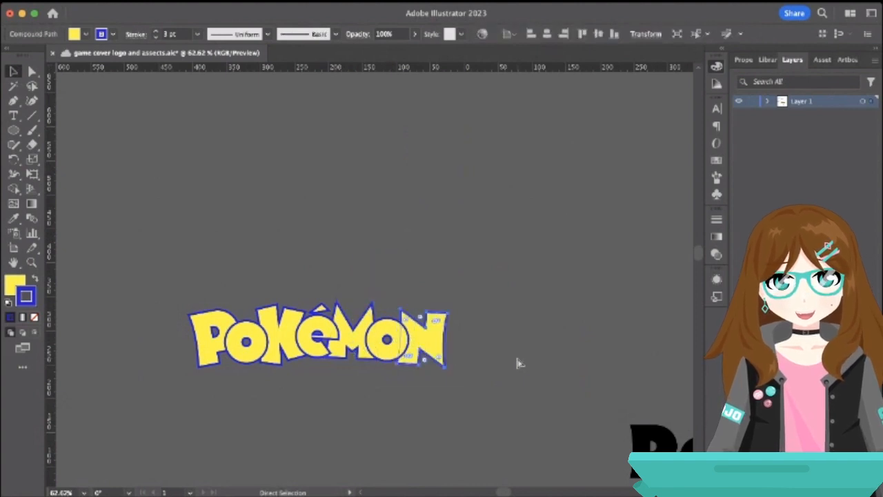
key("v")
left_click(517, 362)
Try green and turquoise stroke colors on all the wordmark's letters.
left_click_drag(187, 295, 465, 400)
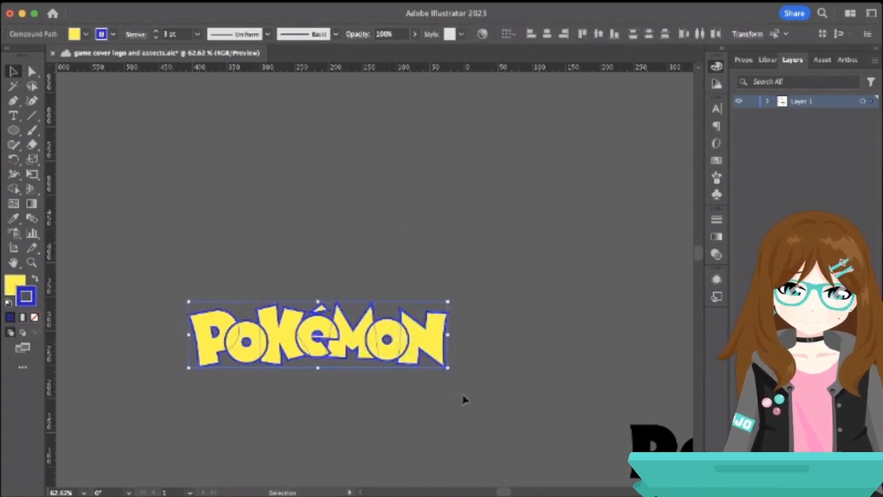
left_click(360, 402)
scroll(360, 403, "up", 5)
scroll(360, 404, "down", 4)
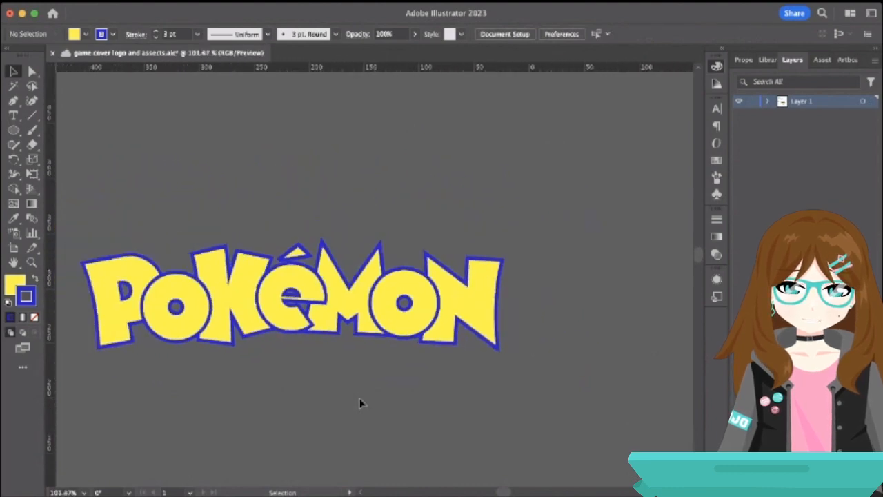
left_click_drag(162, 271, 627, 414)
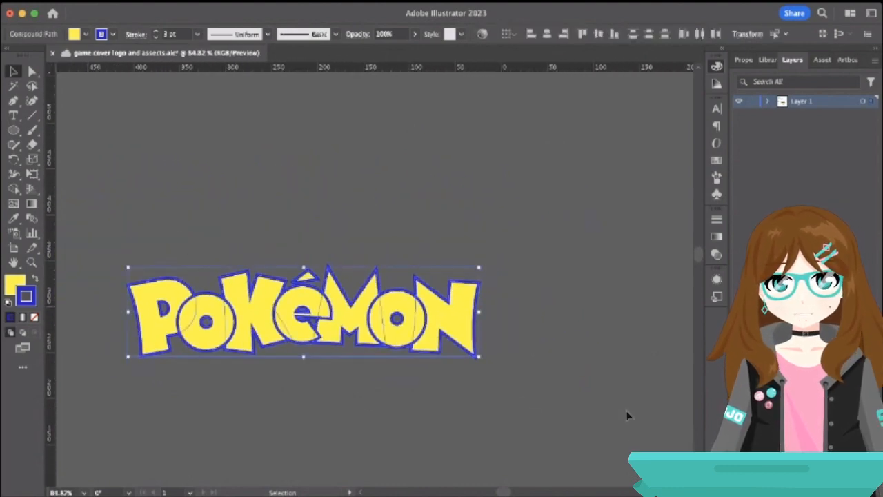
double_click(32, 297)
left_click(580, 289)
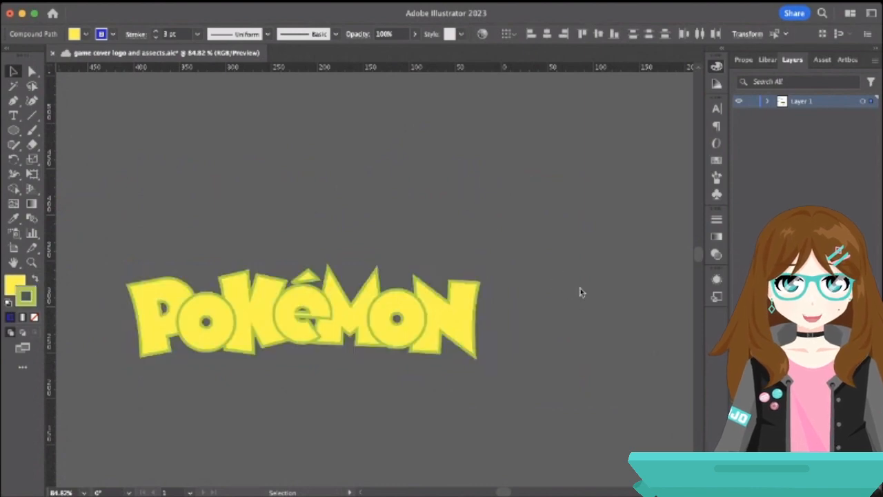
left_click_drag(580, 288, 584, 248)
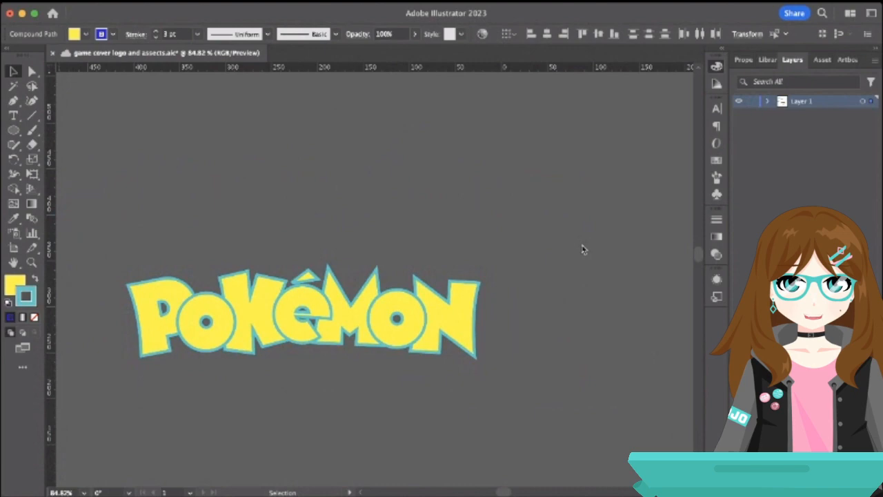
left_click(699, 197)
left_click(119, 265)
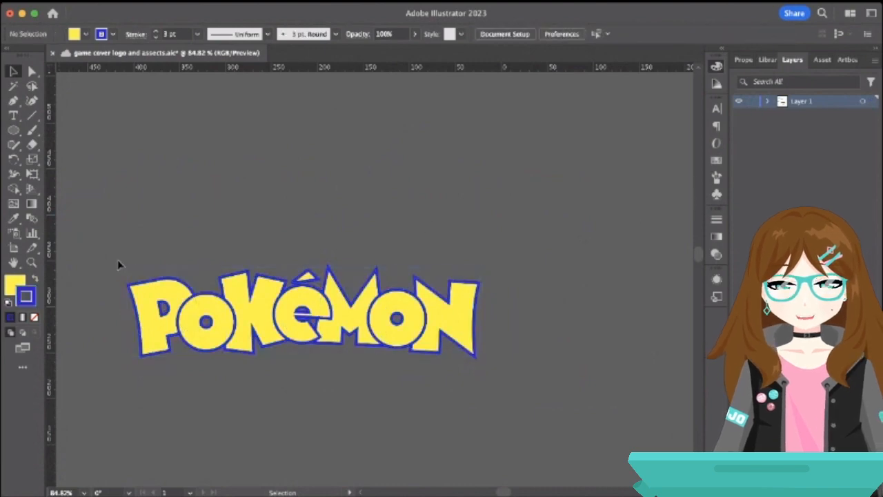
Undo the blue stroke and the yellow fill on the wordmark's letters.
key("super+z")
key("super+z")
key("v")
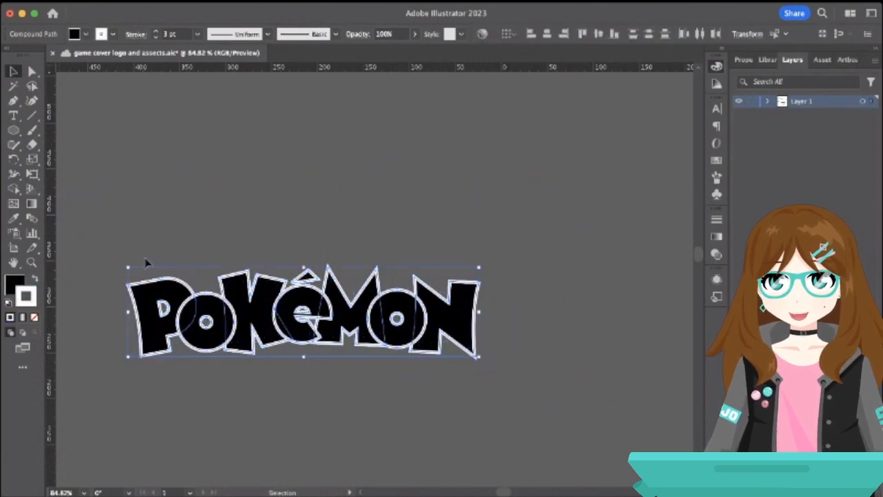
left_click(146, 262)
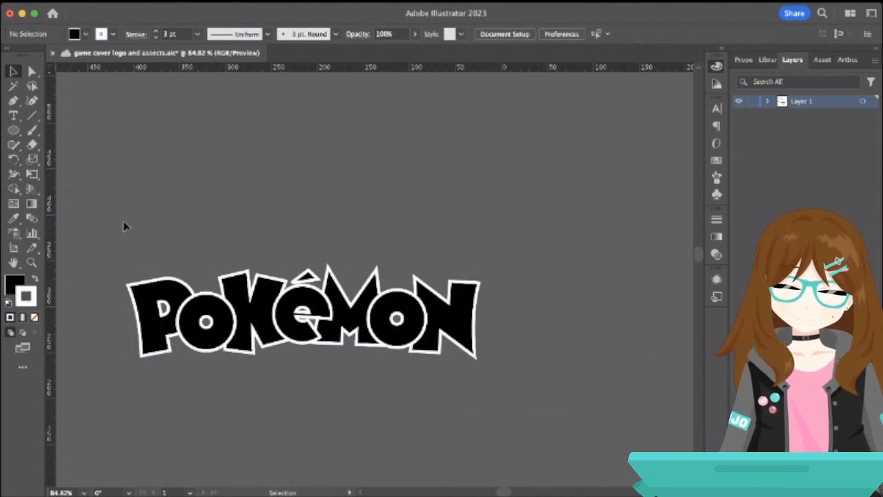
Try placing the outlined Pokémon wordmark on the artboard, directly above the word BLACK.
left_click_drag(125, 226, 533, 395)
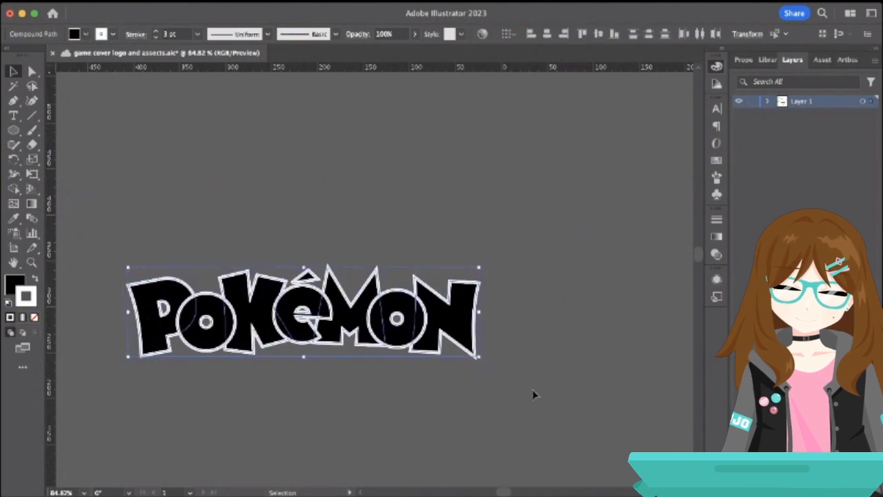
left_click(349, 262)
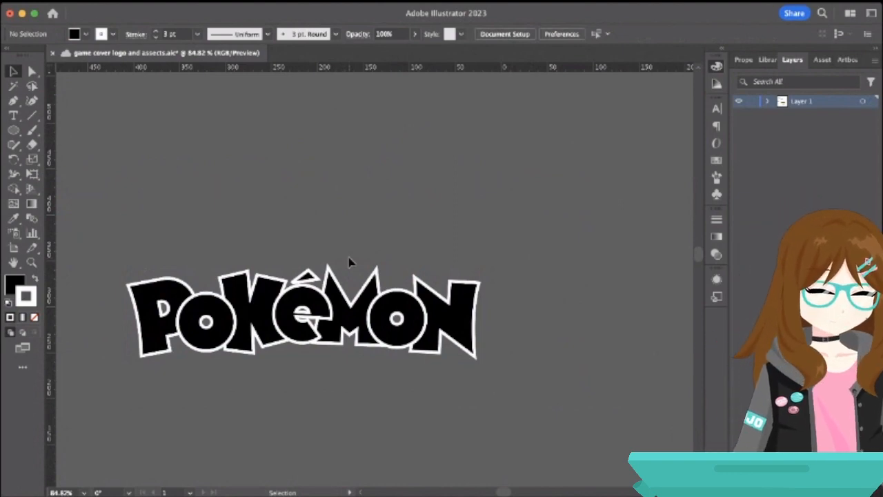
scroll(349, 262, "down", 3)
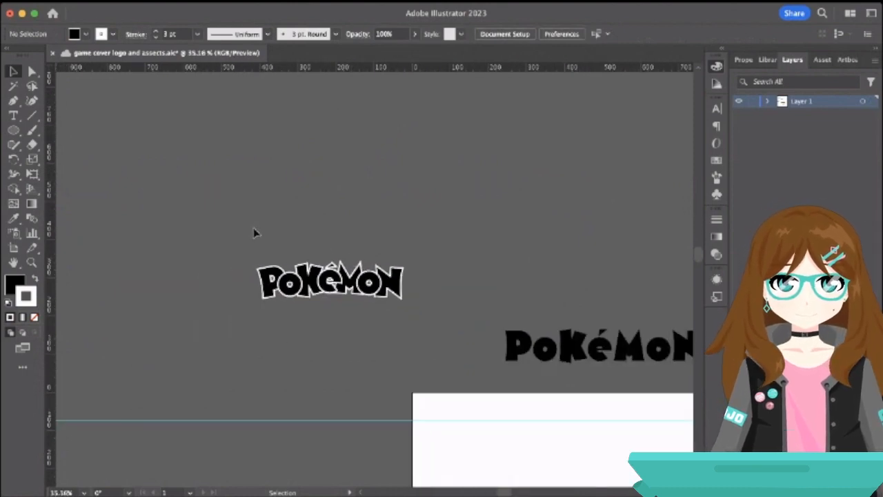
left_click_drag(248, 230, 404, 327)
scroll(404, 327, "down", 3)
scroll(404, 330, "down", 1)
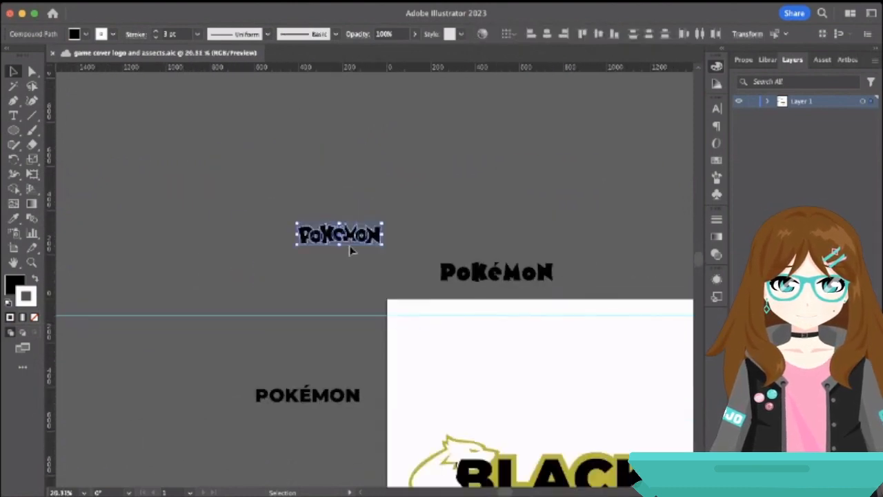
left_click_drag(349, 240, 654, 378)
left_click(562, 365)
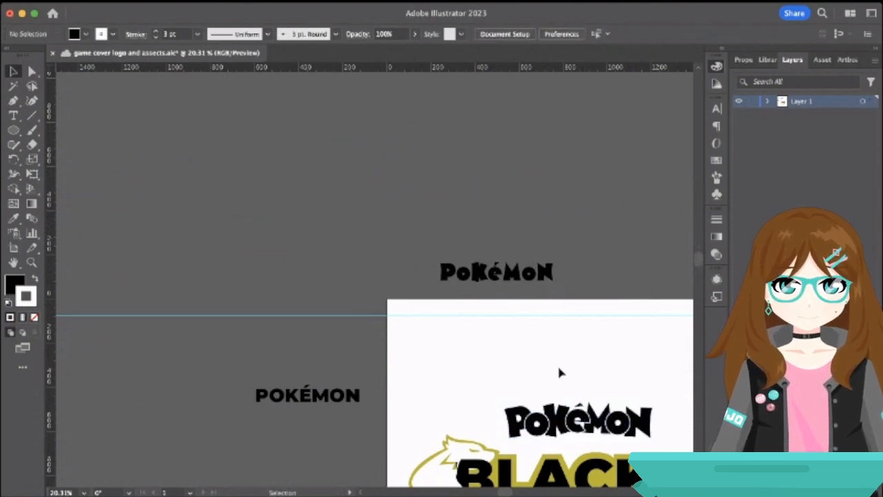
scroll(557, 364, "right", 3)
scroll(557, 364, "down", 2)
left_click_drag(531, 364, 503, 368)
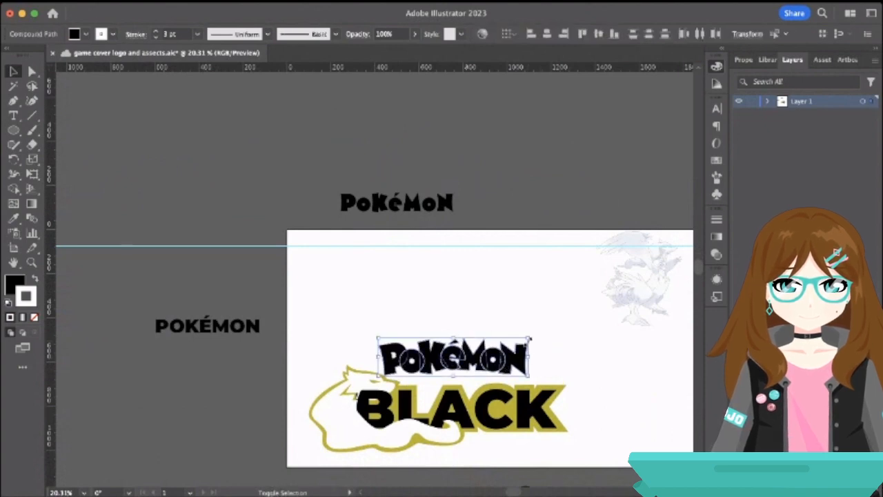
Enlarge the outlined wordmark proportionally and move it off the artboard, above the artboard's upper-left corner.
left_click_drag(529, 338, 587, 306)
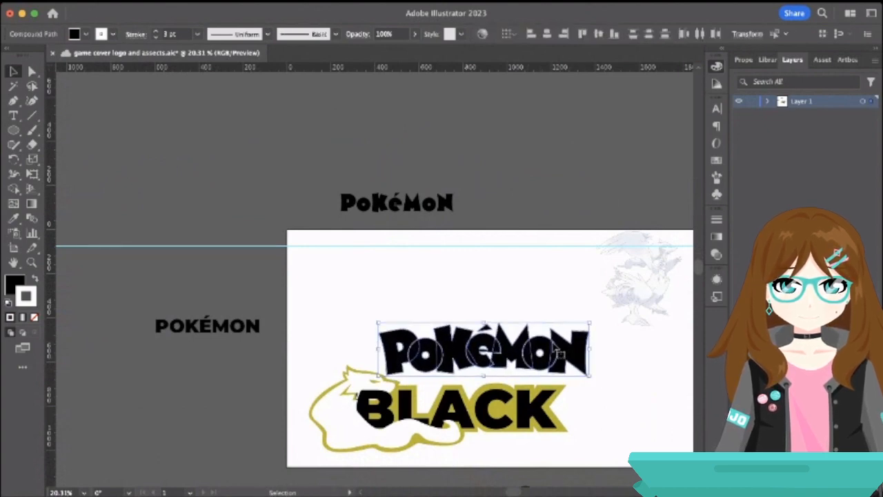
left_click_drag(558, 351, 349, 135)
left_click(444, 157)
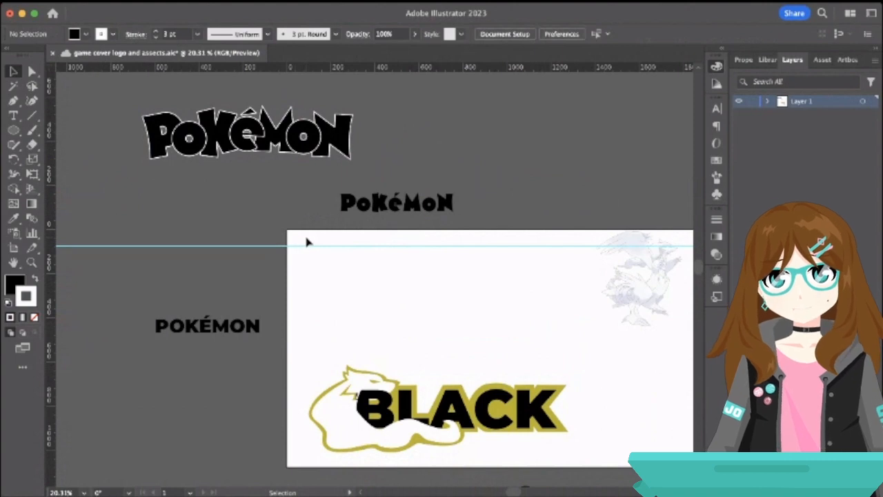
Move the plain sans-serif POKÉMON text onto the artboard, directly above the word BLACK.
left_click_drag(253, 329, 490, 375)
left_click(424, 320)
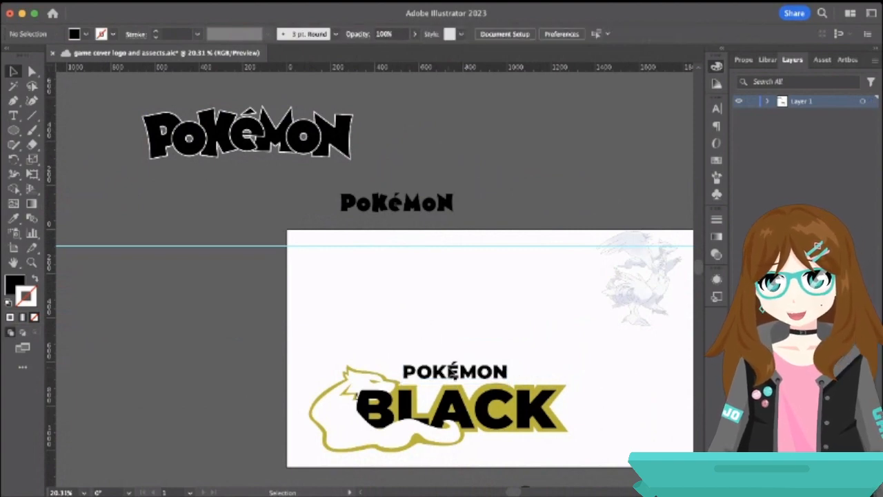
left_click(452, 372)
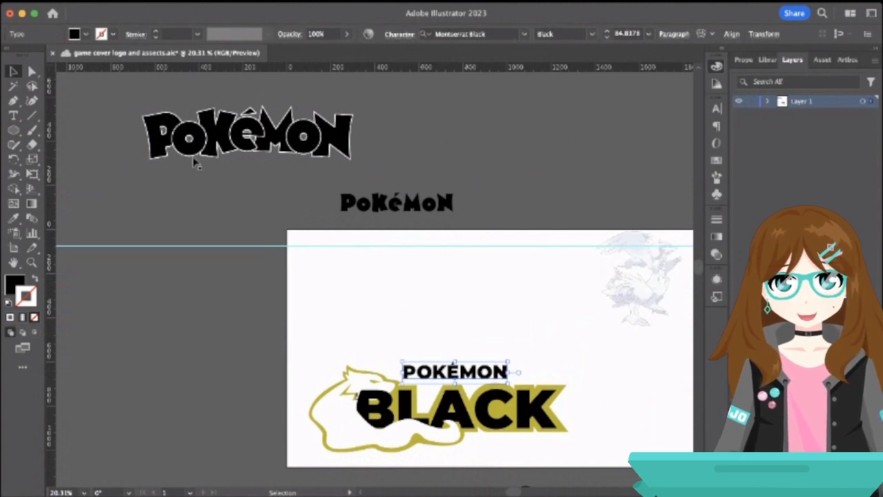
left_click(198, 133)
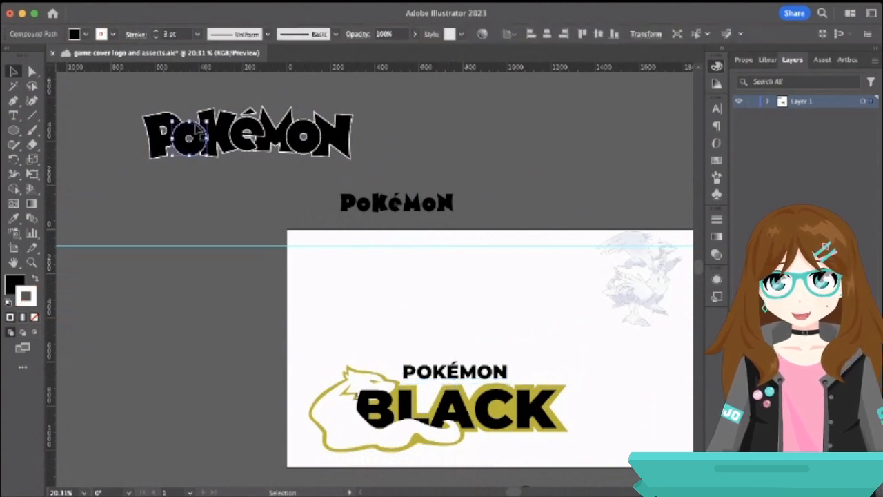
left_click(235, 175)
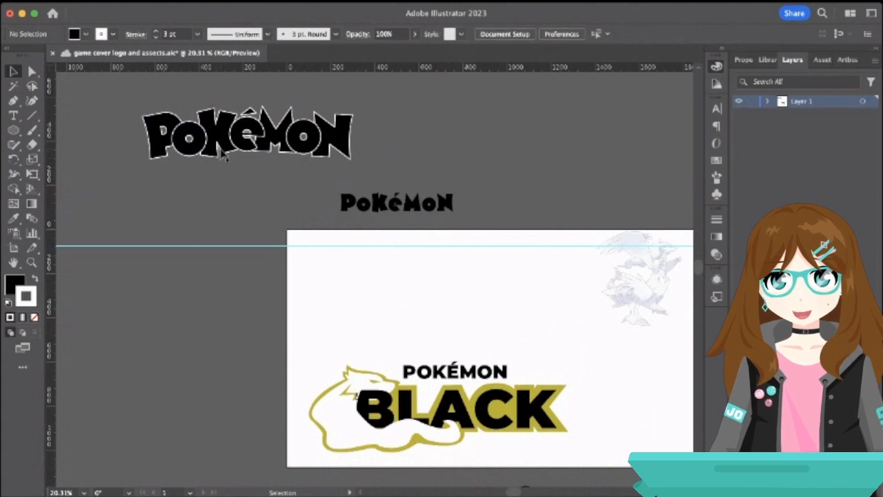
Add the text "the OG knockoff" beneath the outlined wordmark and shift it under the wordmark's right half.
left_click(13, 116)
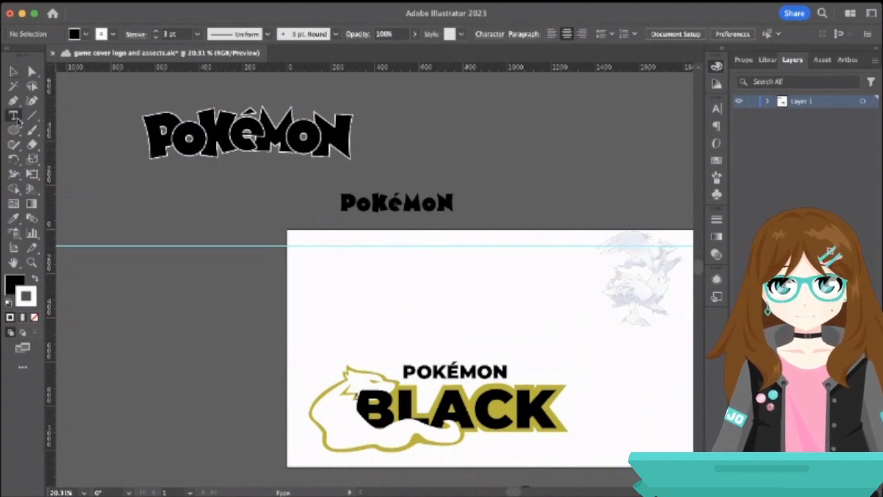
left_click(159, 177)
key("BackSpace")
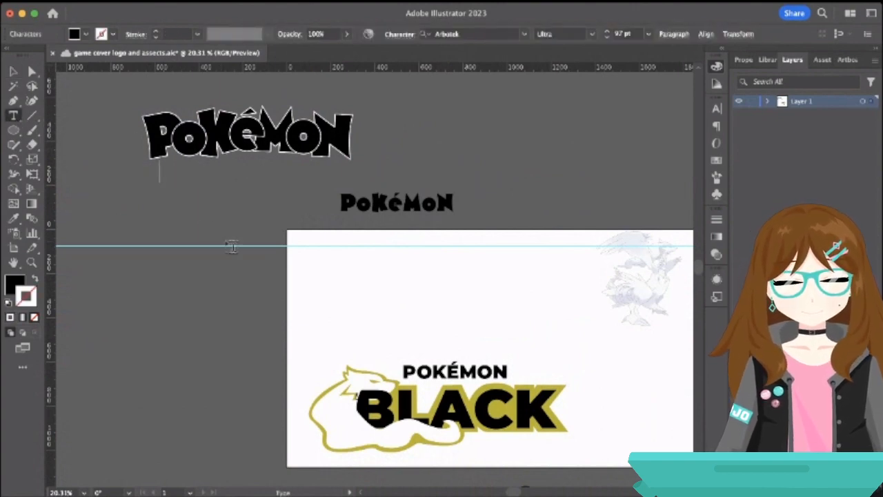
type("the o")
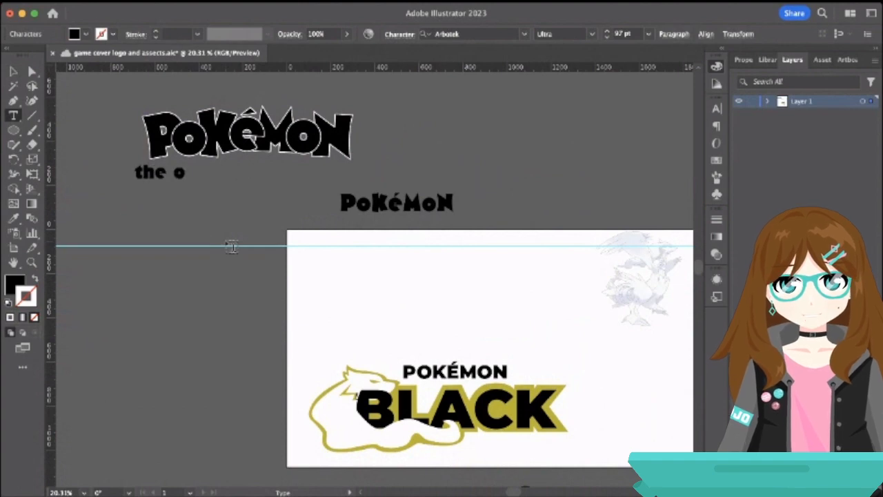
key("BackSpace")
type("OG knock")
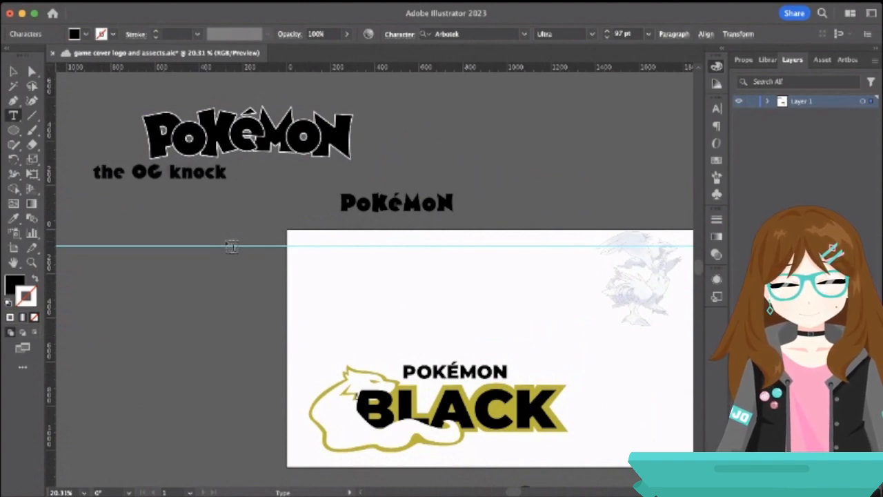
type("off")
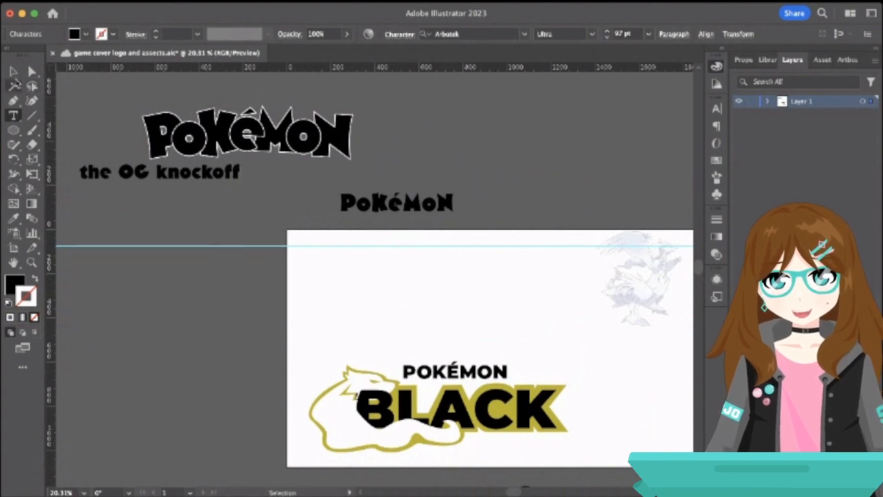
left_click(13, 71)
left_click_drag(210, 174, 330, 173)
left_click(414, 168)
Set the font of "the OG knockoff" to Comic Sans MS Bold and shift the text slightly to the right.
scroll(278, 165, "up", 5)
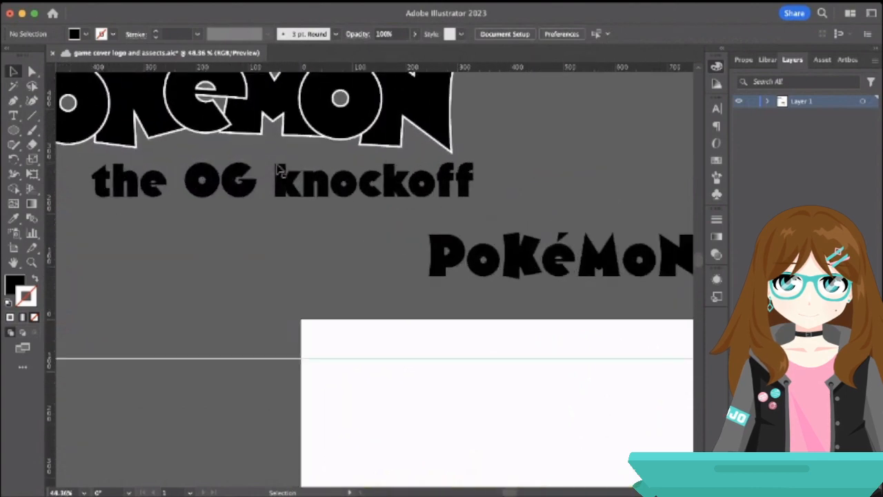
double_click(360, 192)
left_click_drag(472, 183, 91, 189)
left_click(525, 35)
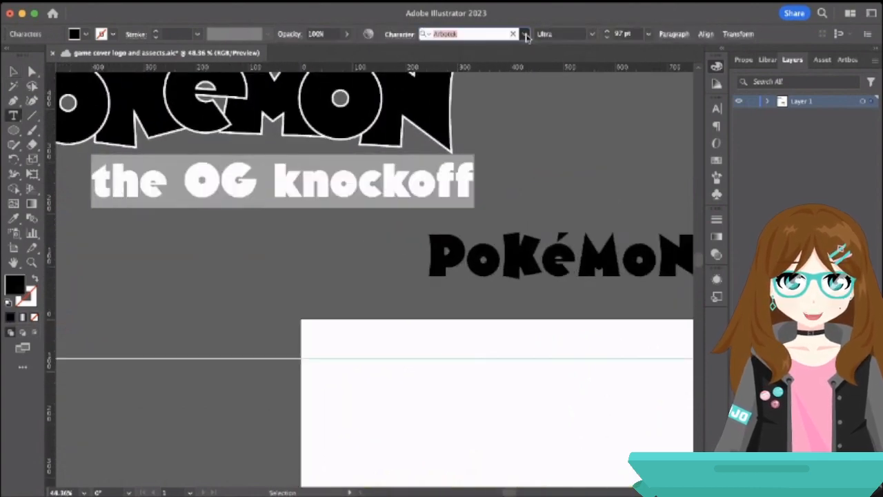
key("Return")
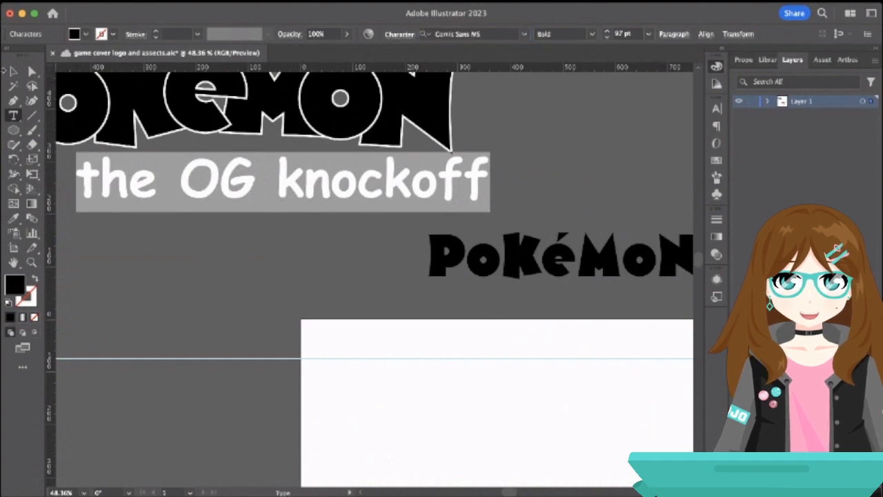
key("Escape")
left_click(532, 171)
left_click_drag(402, 206, 435, 205)
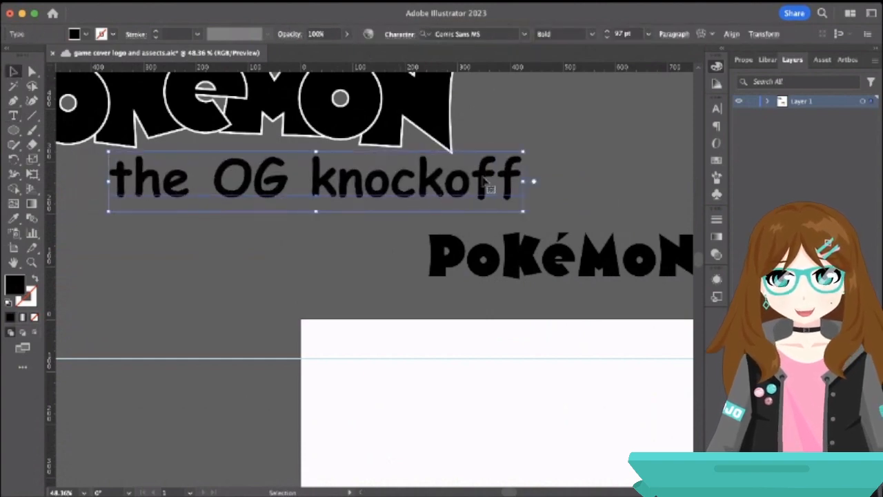
left_click(550, 186)
scroll(549, 186, "down", 5)
scroll(549, 187, "right", 2)
scroll(550, 186, "up", 1)
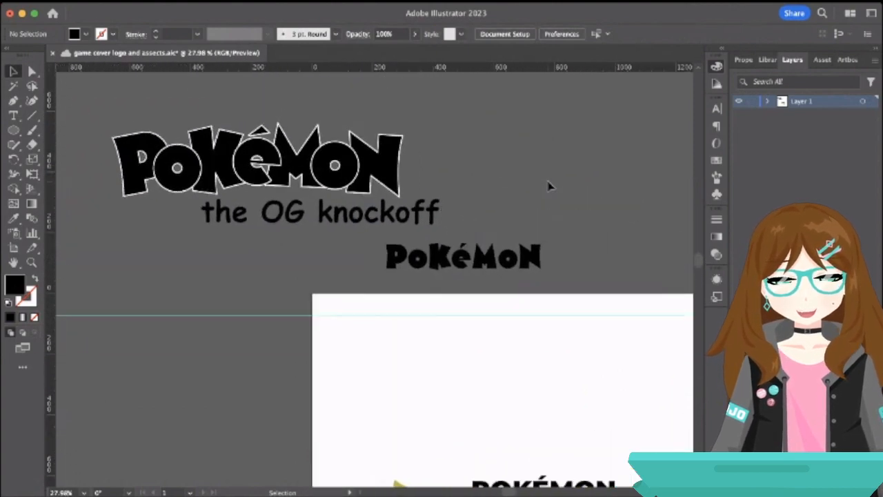
scroll(550, 186, "right", 1)
scroll(550, 186, "up", 1)
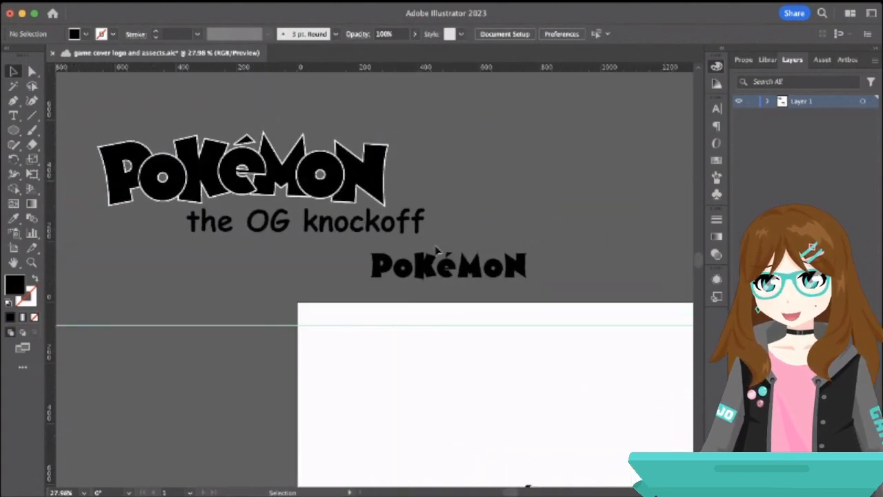
left_click(405, 227)
left_click(494, 239)
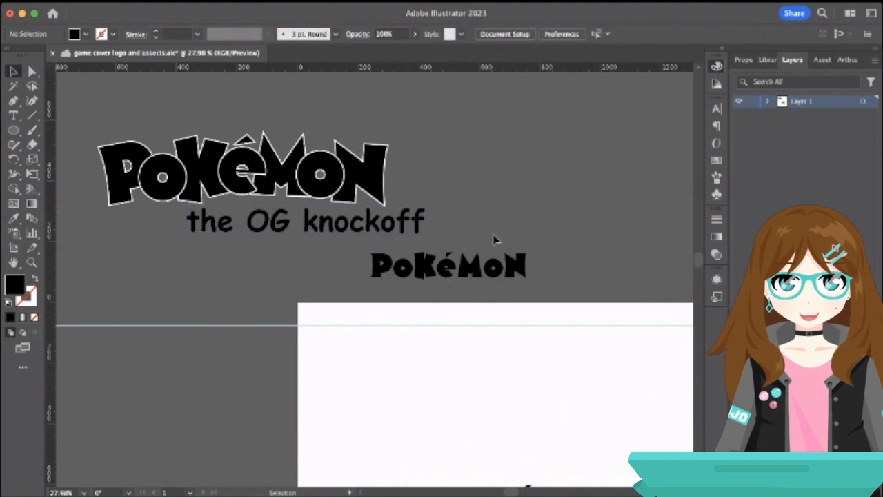
scroll(494, 239, "down", 4)
scroll(494, 240, "right", 1)
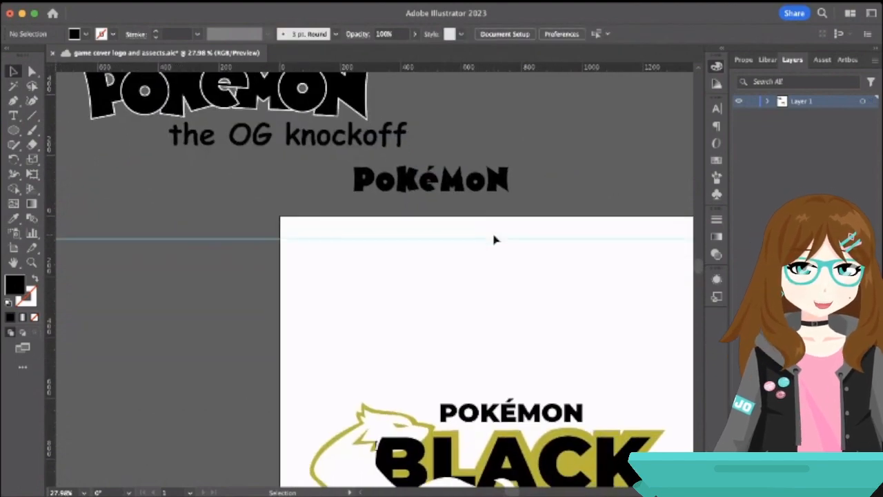
scroll(494, 239, "up", 5)
scroll(494, 239, "left", 1)
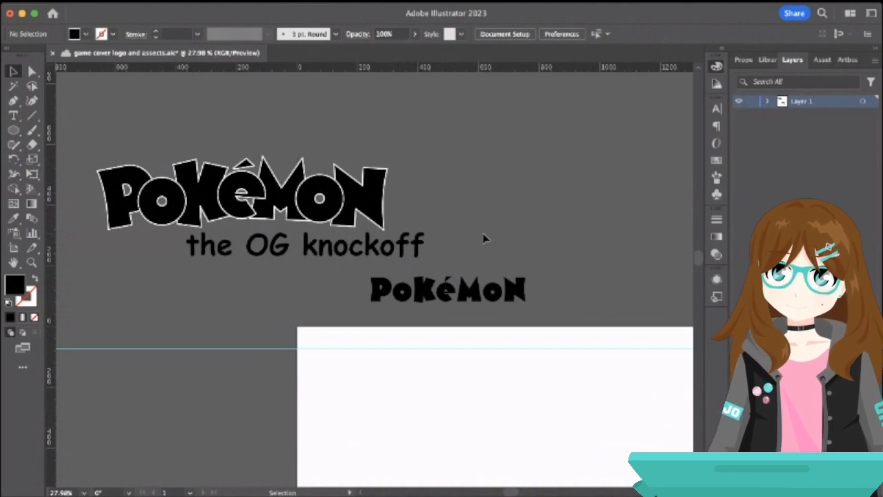
left_click(275, 235)
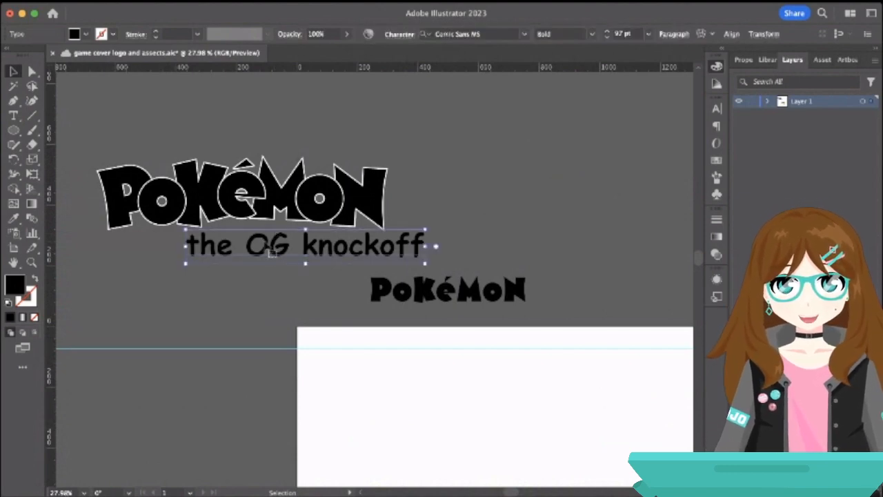
left_click(266, 183)
left_click(325, 134)
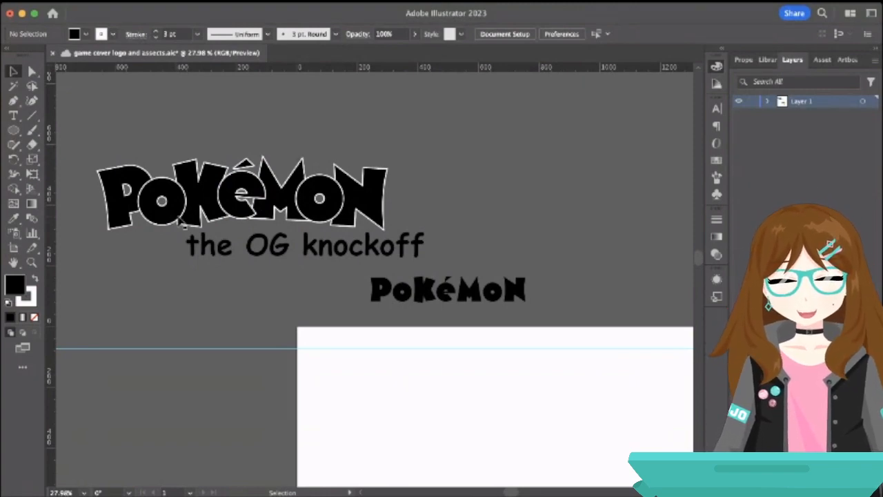
Narrow the N and the M of the outlined wordmark by pulling in their right sides.
left_click(220, 200)
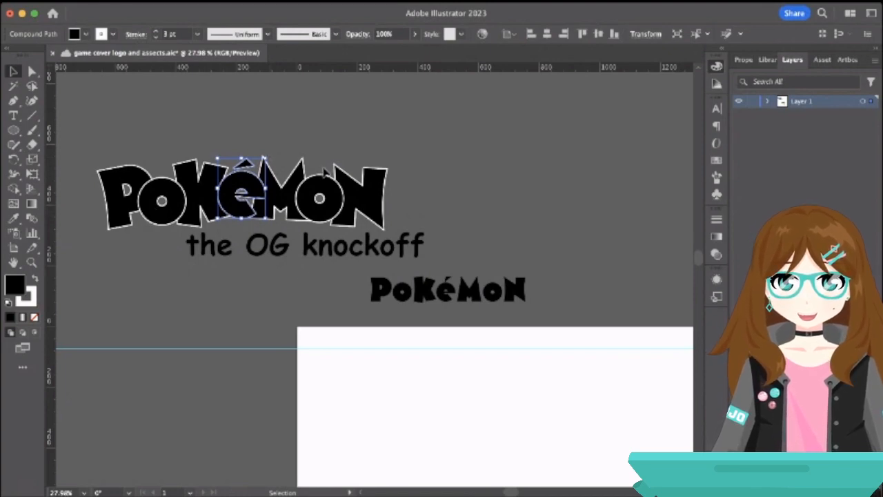
left_click(357, 188)
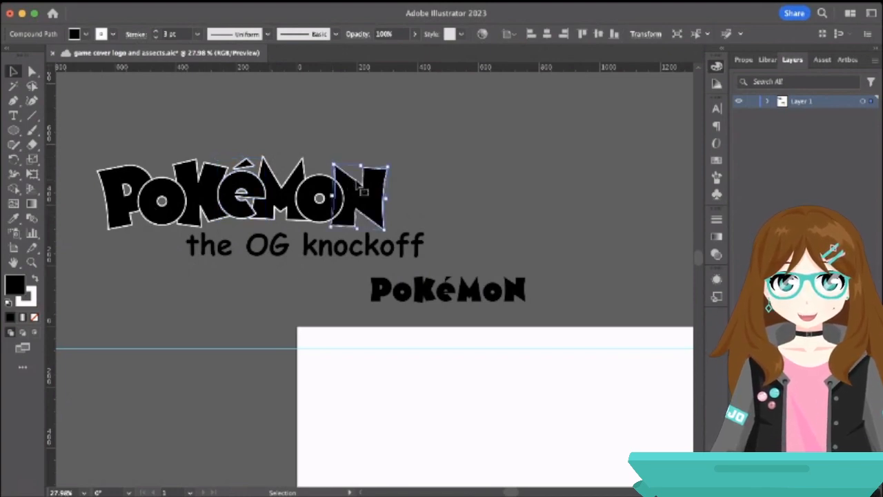
left_click_drag(385, 198, 372, 198)
left_click(394, 195)
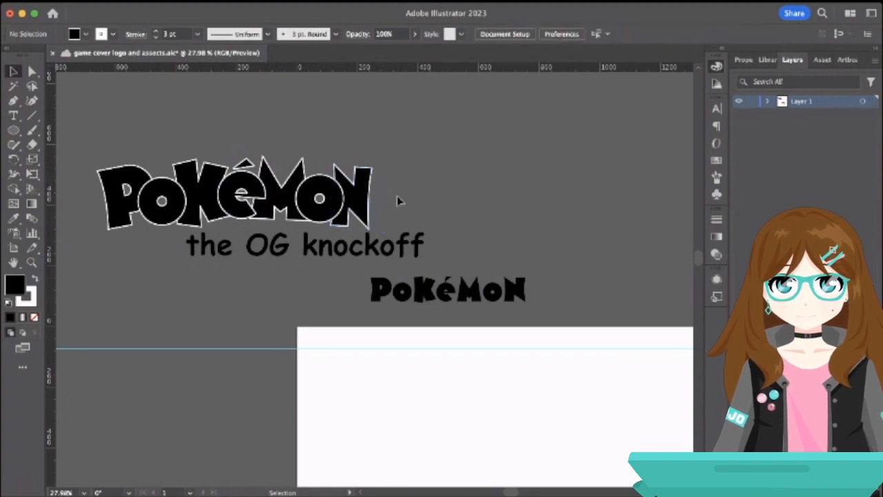
left_click(279, 196)
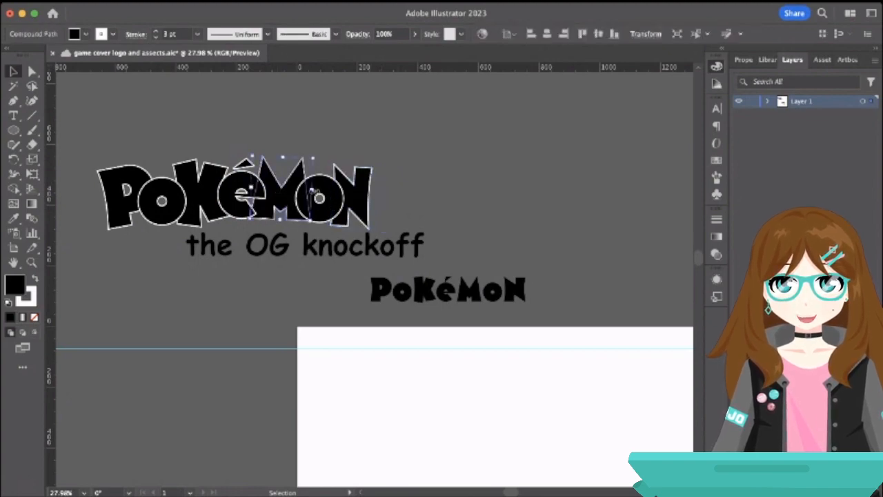
left_click(436, 174)
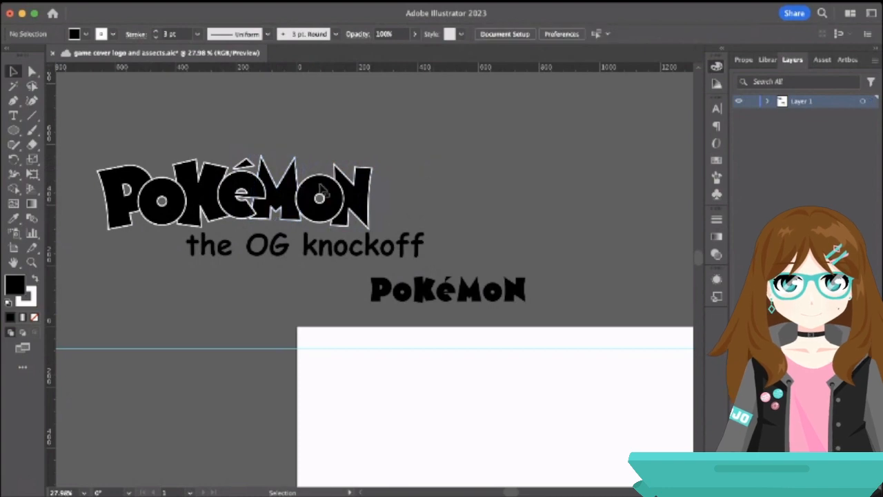
Move the second O and the N of the outlined wordmark left to close the gap after the M.
left_click(321, 193)
left_click_drag(366, 197, 355, 197)
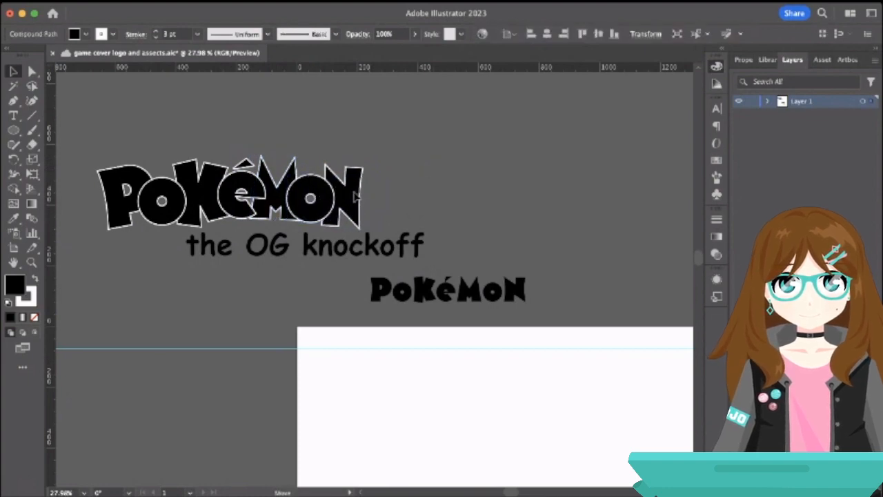
left_click(402, 191)
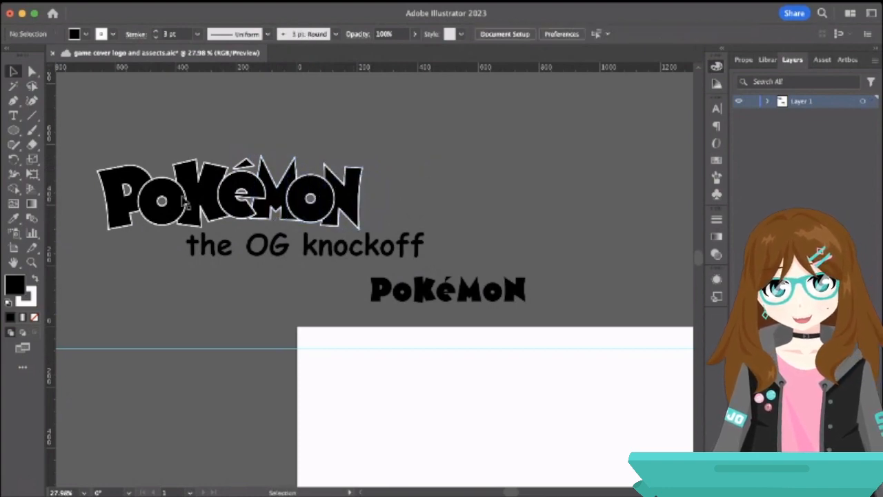
Move the first O and the P of the outlined wordmark right, closer to the K.
left_click(186, 204)
mouse_move(177, 196)
left_mouse_down()
mouse_move(186, 196)
mouse_move(178, 198)
left_mouse_up()
left_click(153, 157)
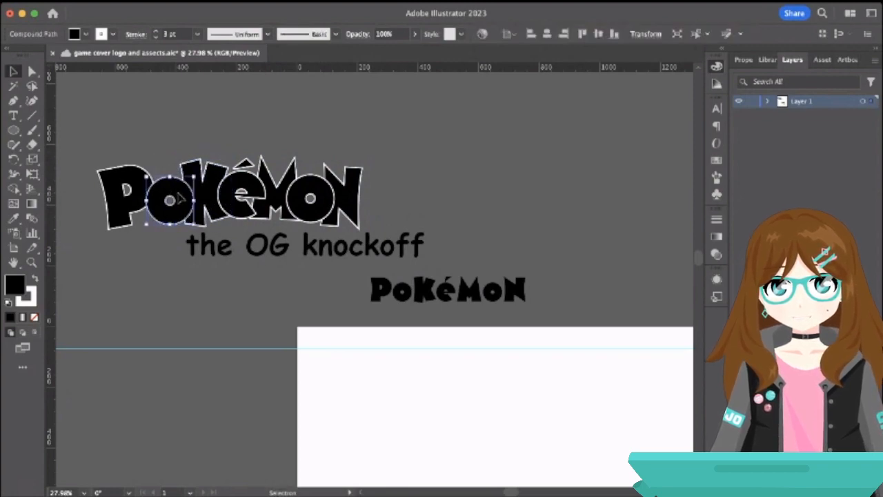
left_click(125, 211)
left_click_drag(103, 201, 140, 196)
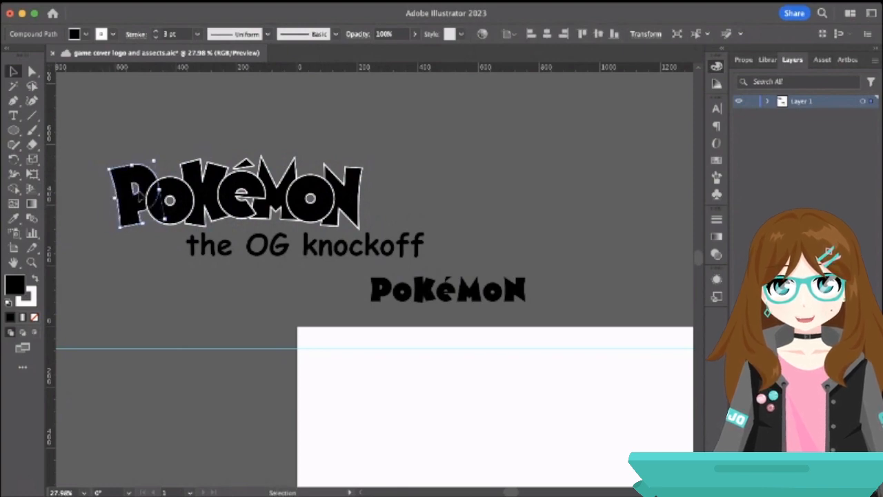
Select the first O, the é and the second O of the outlined wordmark and narrow them toward their common centre.
left_click(230, 197)
left_click(182, 200)
left_click(240, 190, "shift")
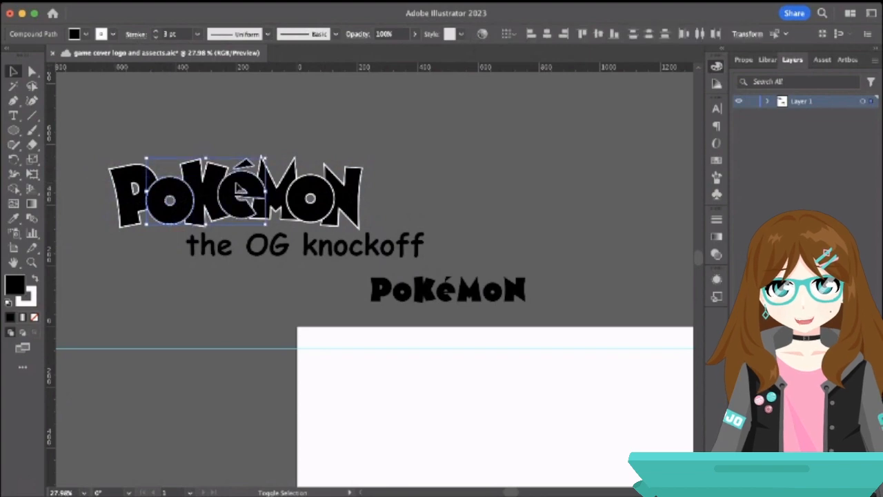
left_click(334, 195, "shift")
left_click_drag(335, 194, 319, 198)
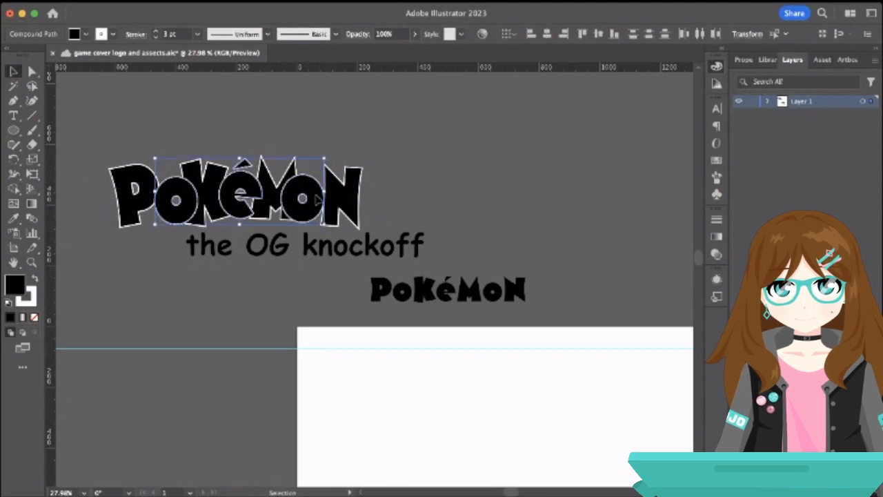
Tighten the outlined wordmark by moving the N left, the second O slightly right and the P right.
left_click(391, 158)
left_click(349, 198)
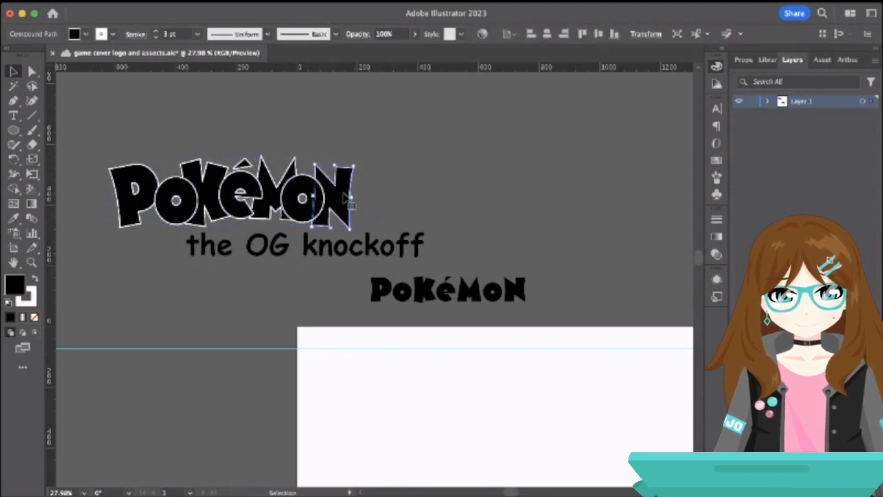
left_click(306, 204)
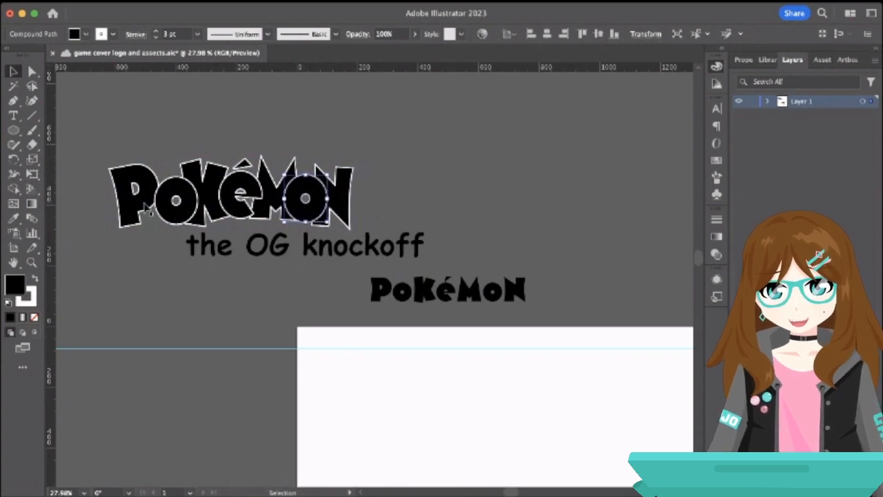
left_click_drag(151, 208, 158, 205)
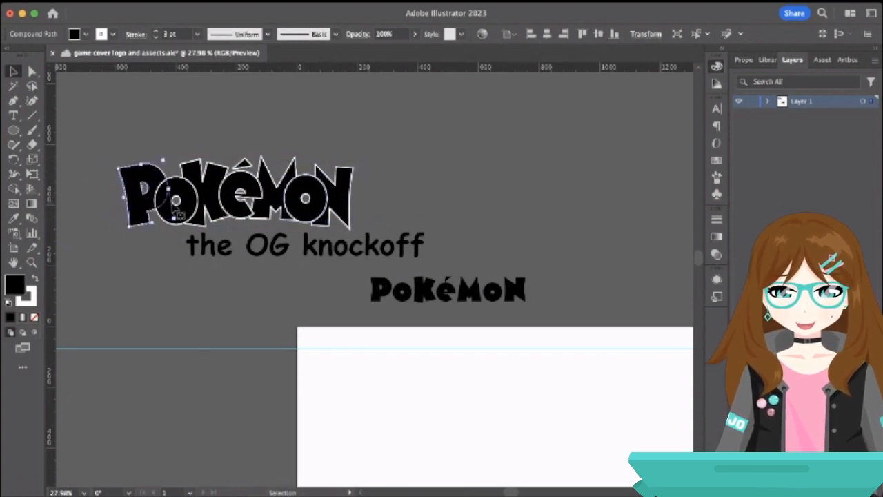
left_click(159, 151)
left_click_drag(141, 150, 413, 207)
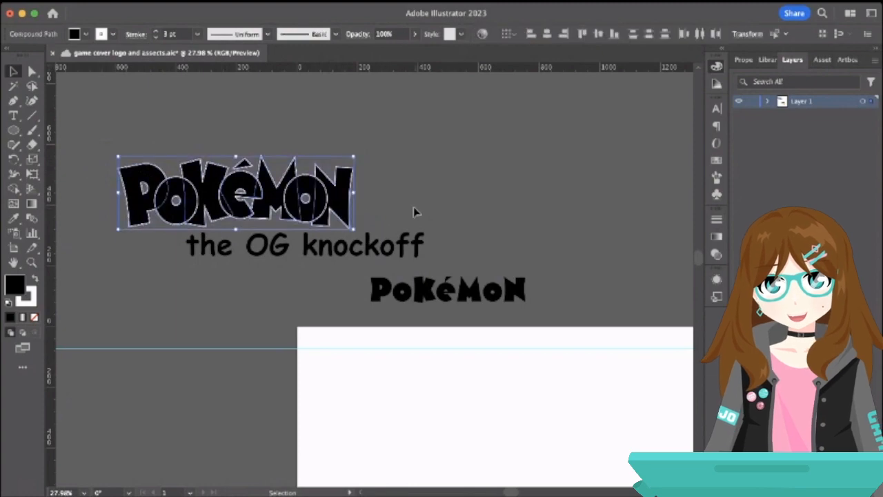
left_click(397, 183)
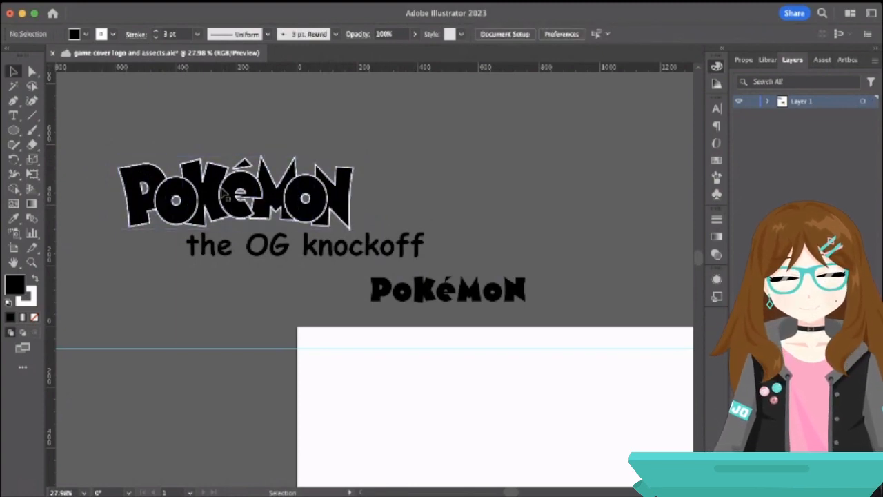
Shorten both Os and the é of the outlined wordmark by lowering their tops.
left_click(195, 197)
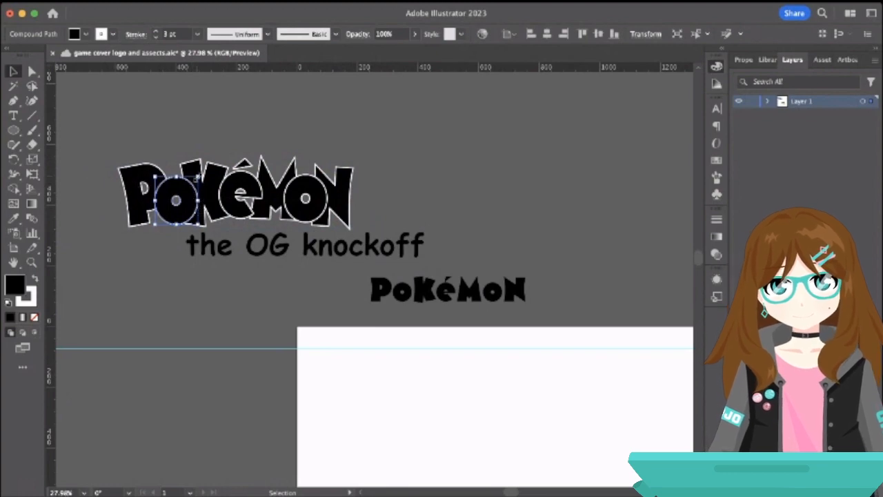
left_click(225, 129)
left_click(180, 188)
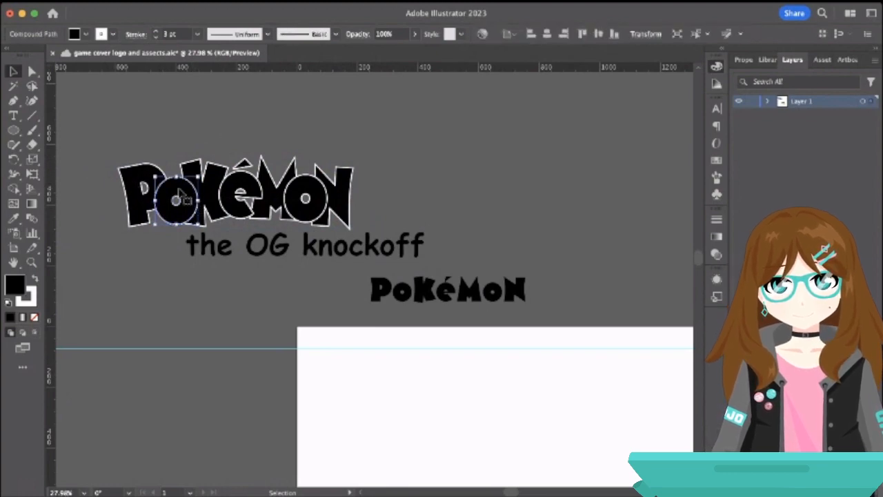
left_click(317, 190, "shift")
left_click_drag(241, 175, 241, 185)
left_click(325, 129)
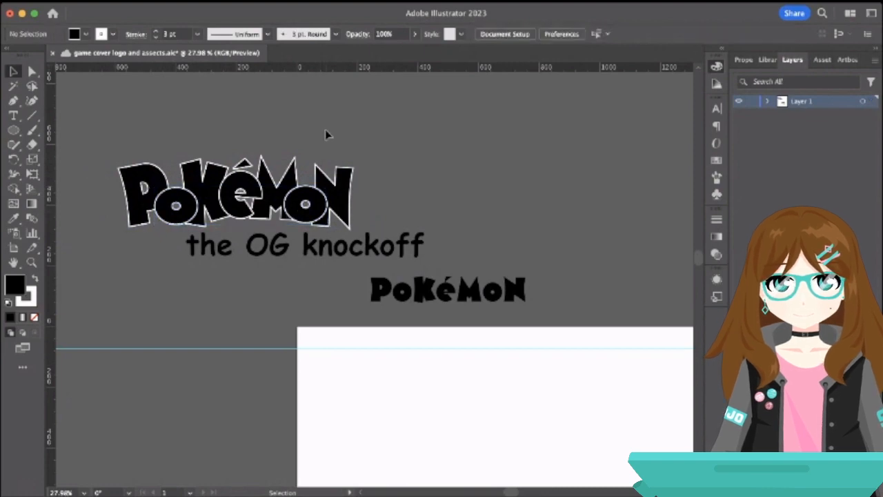
left_click(235, 200)
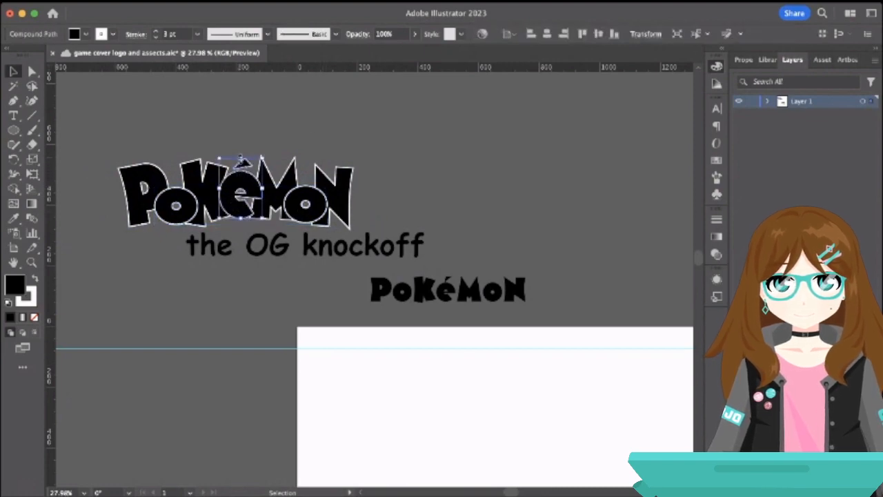
left_click(247, 133)
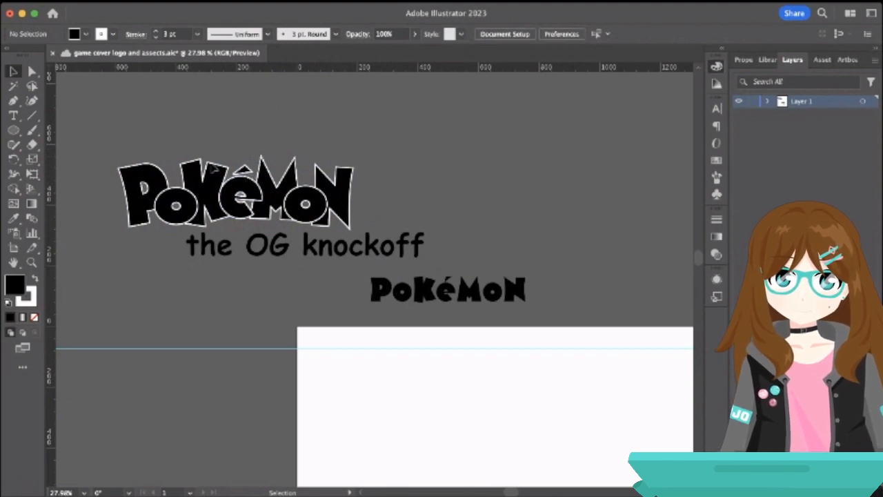
Remove the white outline from all letters of the large Pokémon wordmark.
left_click_drag(127, 150, 324, 211)
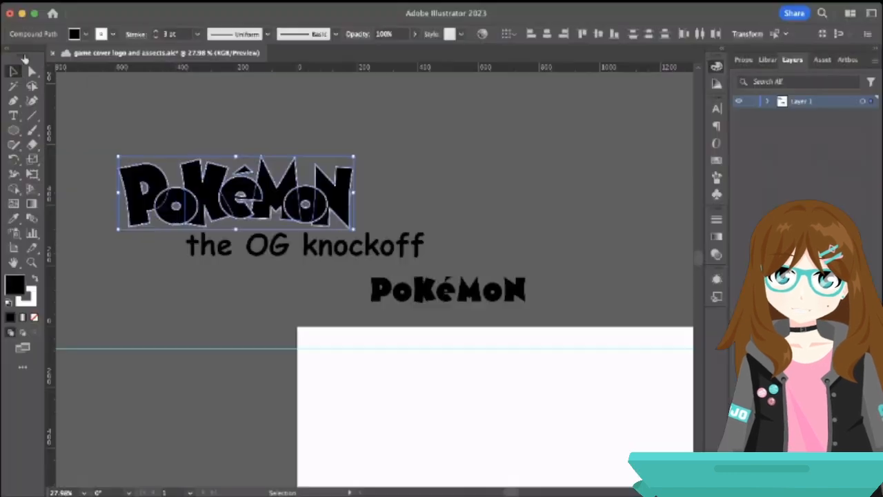
left_click(9, 60)
left_click(233, 133)
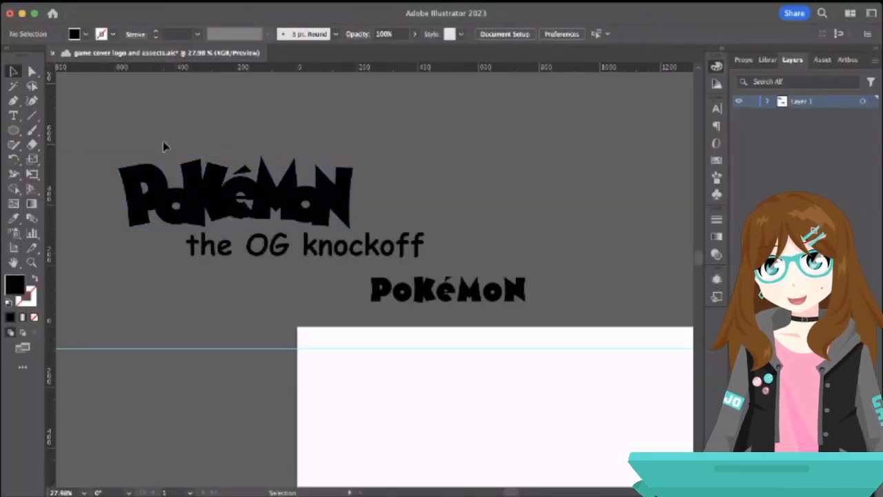
left_click(237, 213)
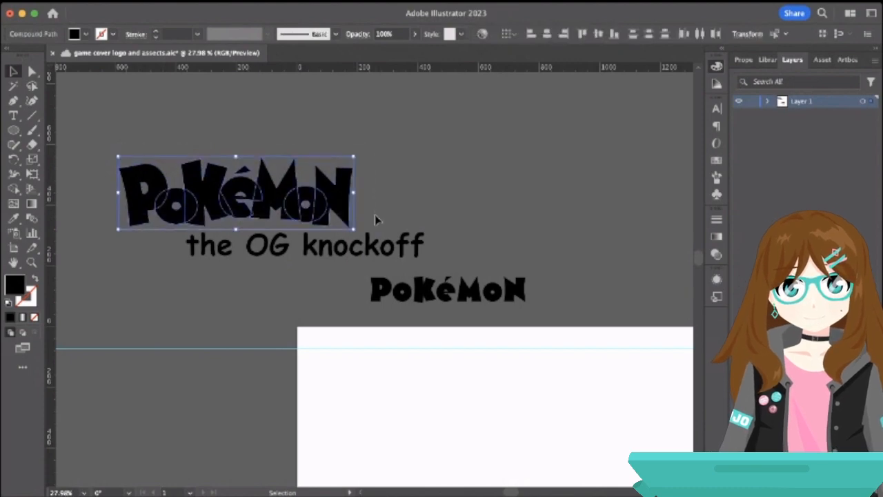
left_click(397, 200)
Duplicate all seven letters of the large wordmark and place the copy above the original.
scroll(159, 186, "up", 5)
left_click(173, 200)
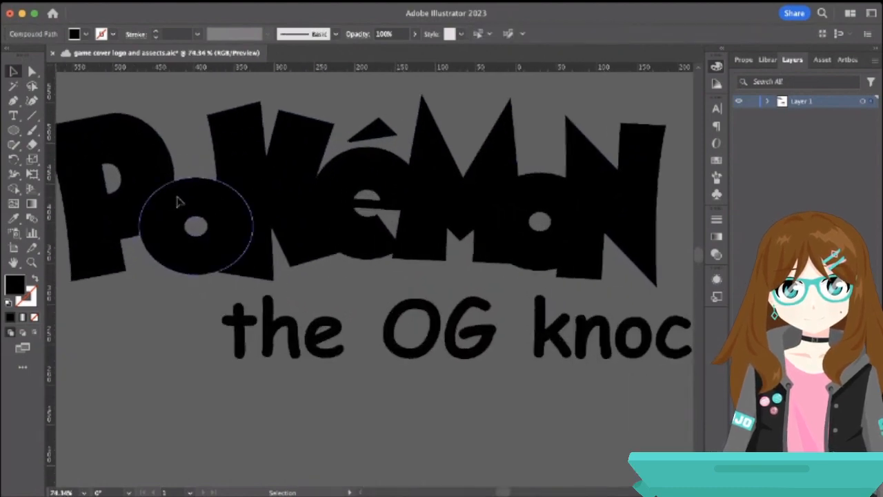
left_click(128, 162, "shift")
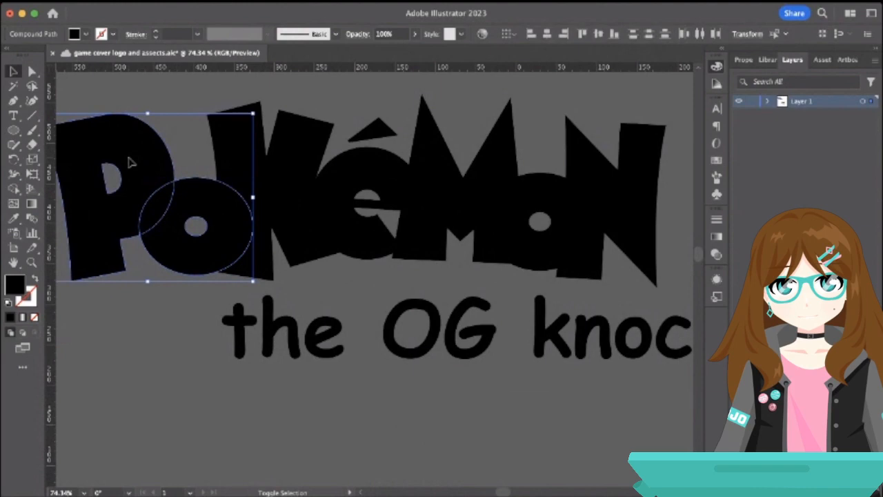
left_click(241, 166, "shift")
left_click(340, 187, "shift")
left_click(473, 194, "shift")
left_click(552, 214, "shift")
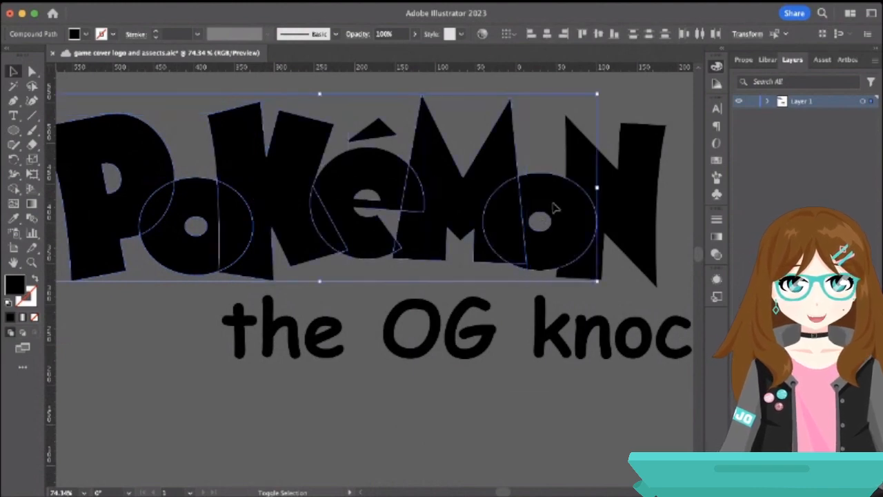
left_click(623, 199, "shift")
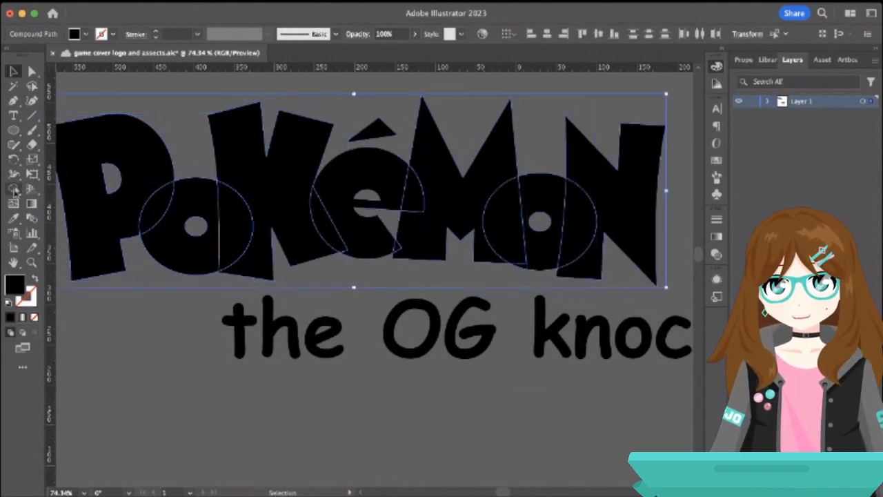
scroll(124, 94, "down", 5)
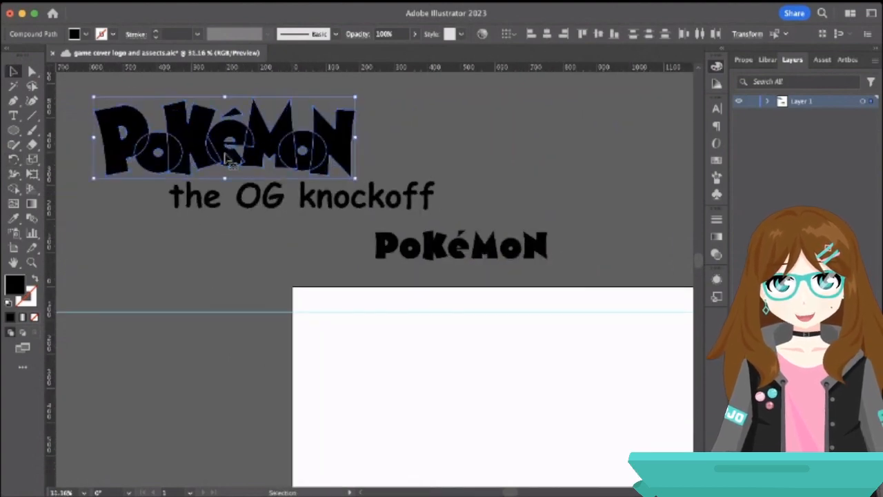
scroll(228, 158, "up", 3)
key("a")
key("super+v")
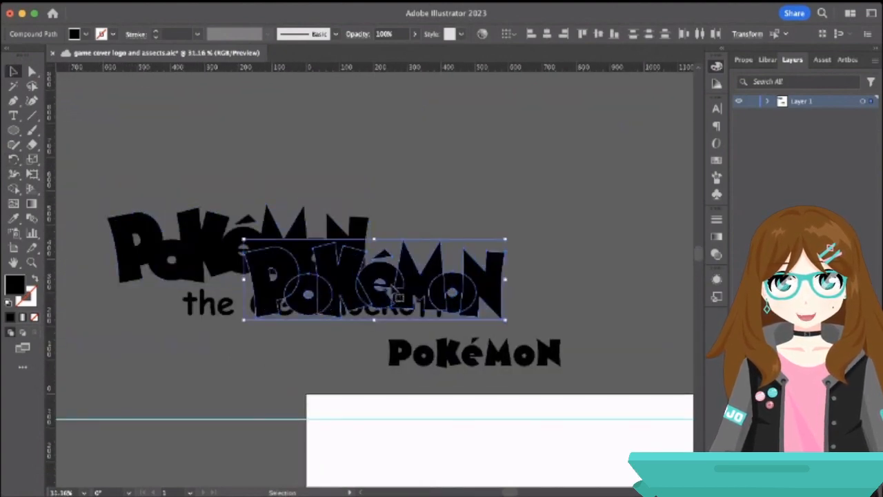
left_click_drag(391, 287, 251, 131)
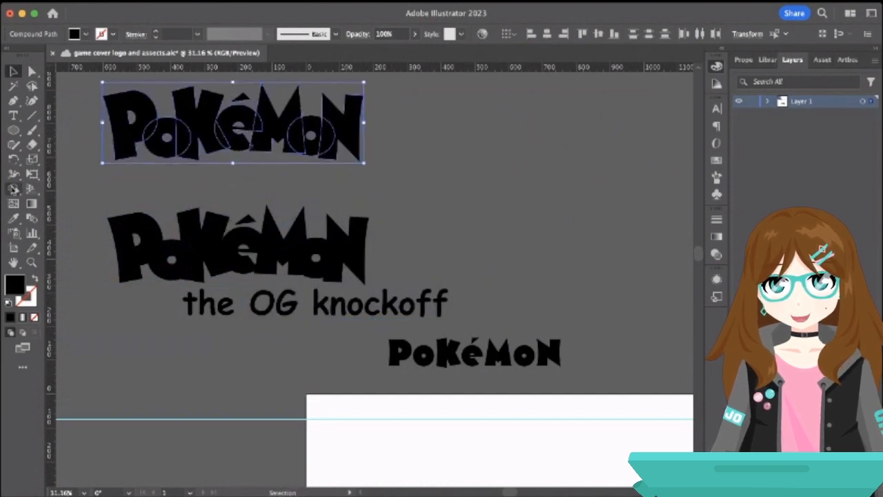
Use the Shape Builder to cut out the regions where neighbouring letters overlap in the upper copy of the wordmark.
left_click(13, 189)
scroll(152, 133, "up", 4)
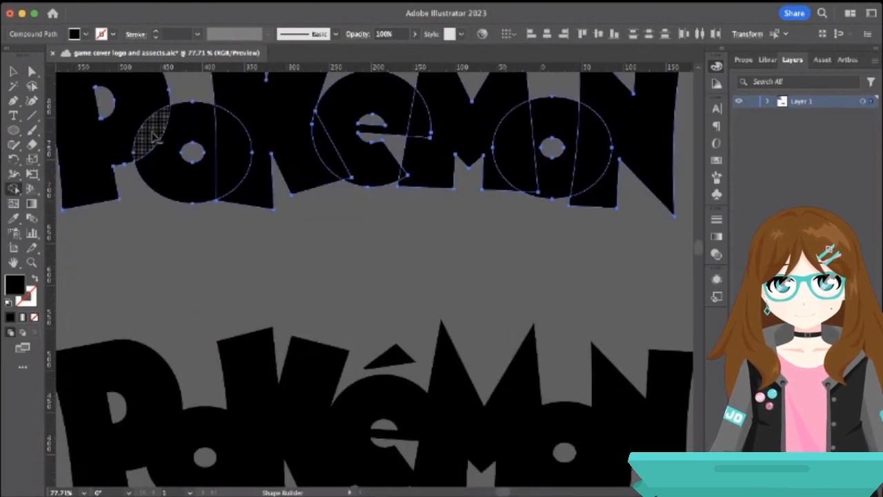
left_click(155, 138, "alt")
left_click(295, 153)
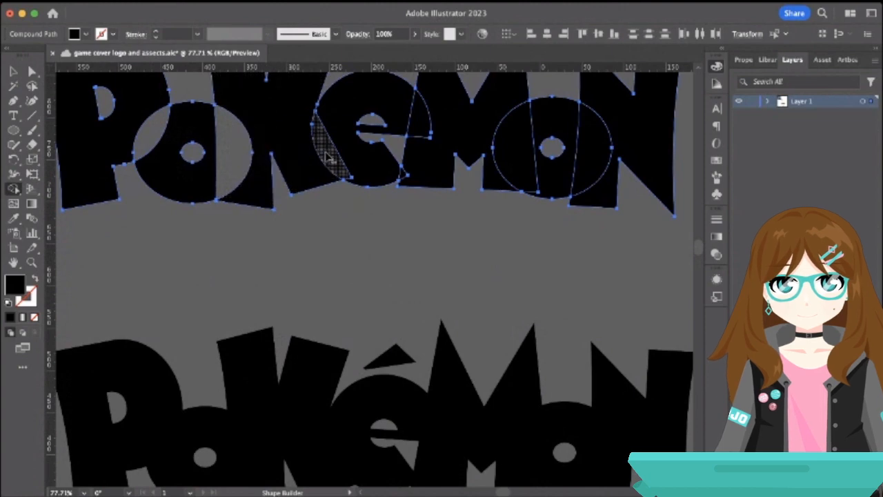
left_click(412, 169)
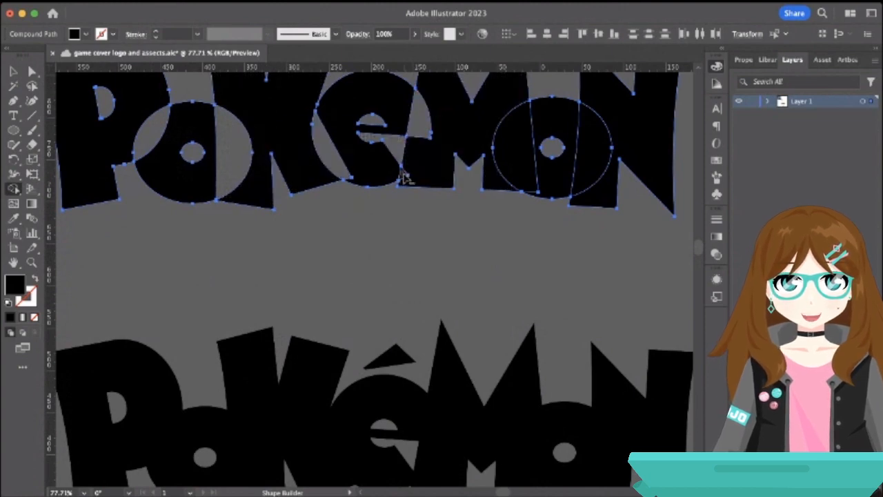
left_click(589, 161)
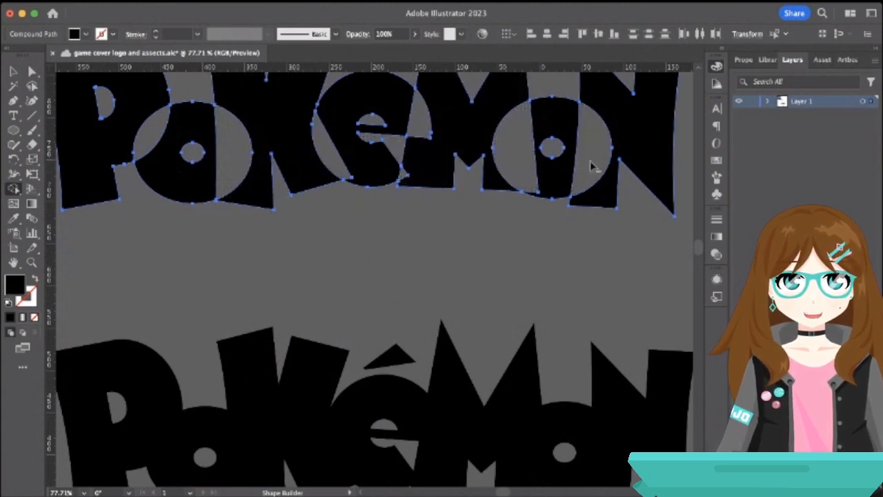
scroll(260, 247, "down", 5)
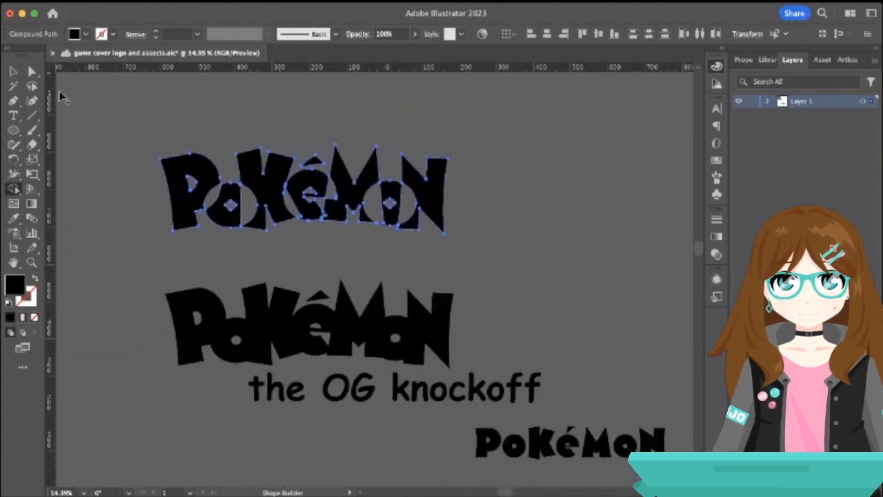
left_click(14, 71)
left_click(80, 114)
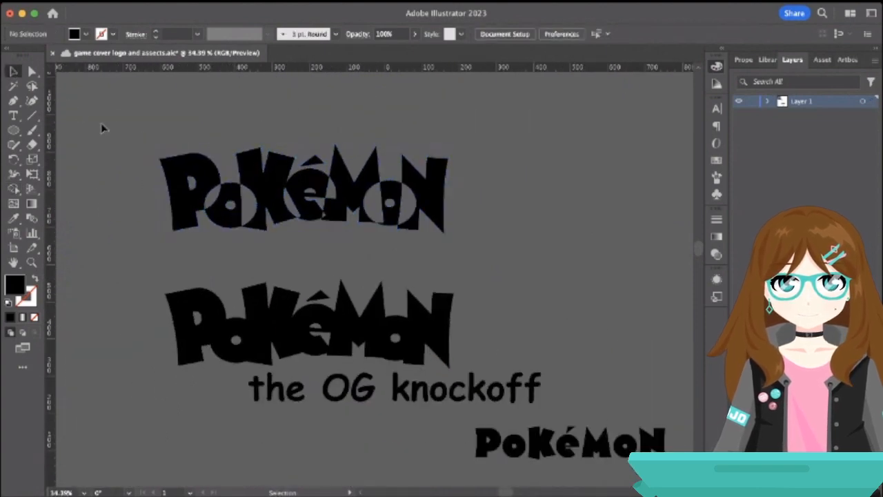
Change the fill of the upper cut-out wordmark from black to a deep blue.
left_click_drag(101, 128, 479, 241)
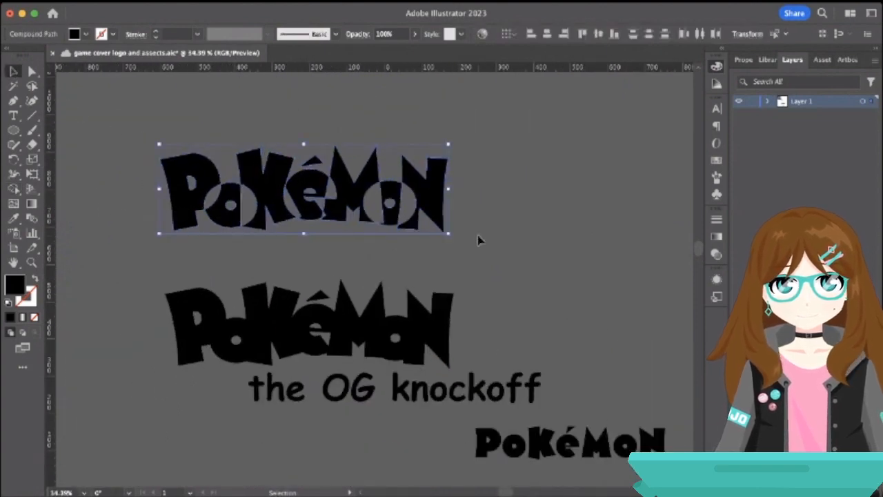
double_click(18, 288)
left_click(497, 184)
left_click(532, 172)
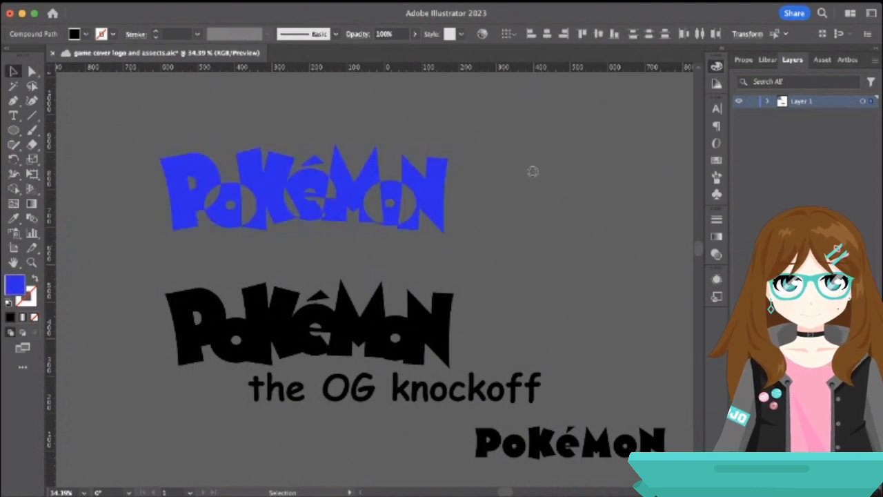
left_click(478, 148)
left_click(427, 149)
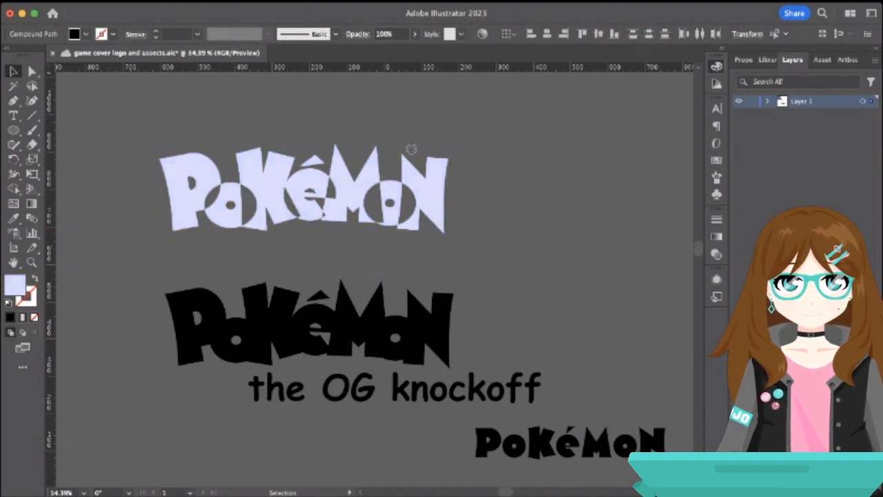
left_click_drag(411, 149, 579, 190)
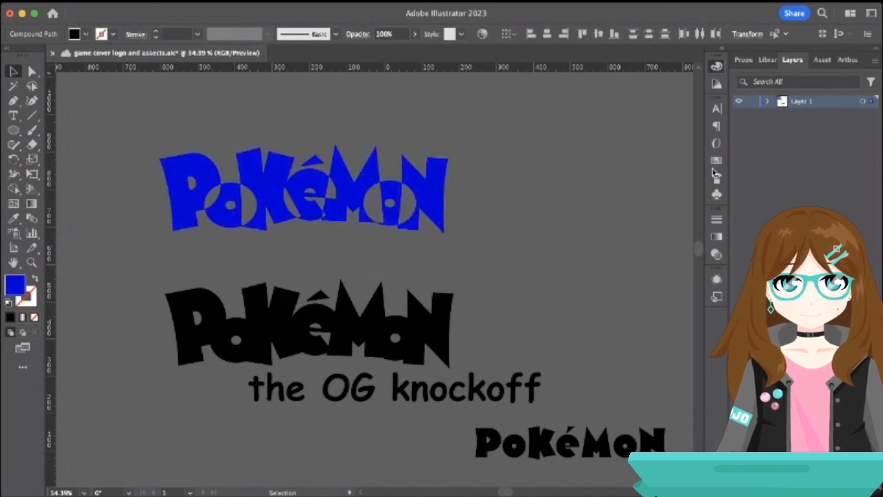
left_click(164, 96)
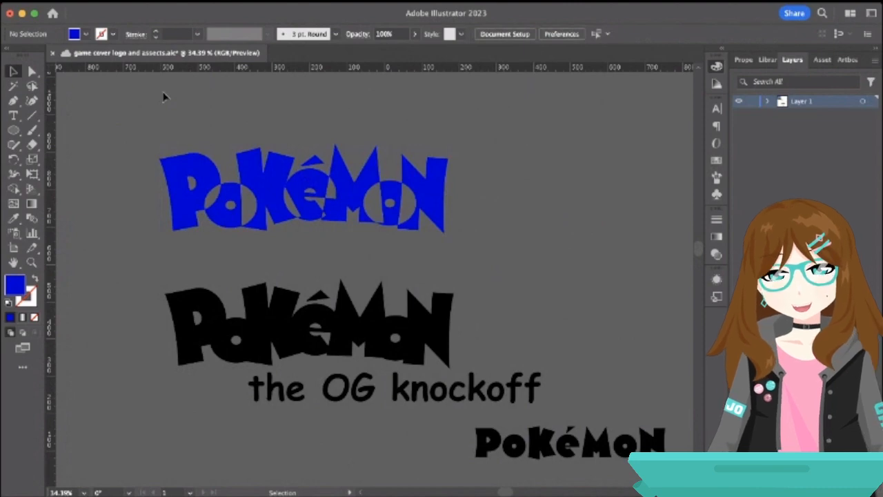
Move all seven letters of the large black wordmark slightly down and to the left.
left_click(275, 317)
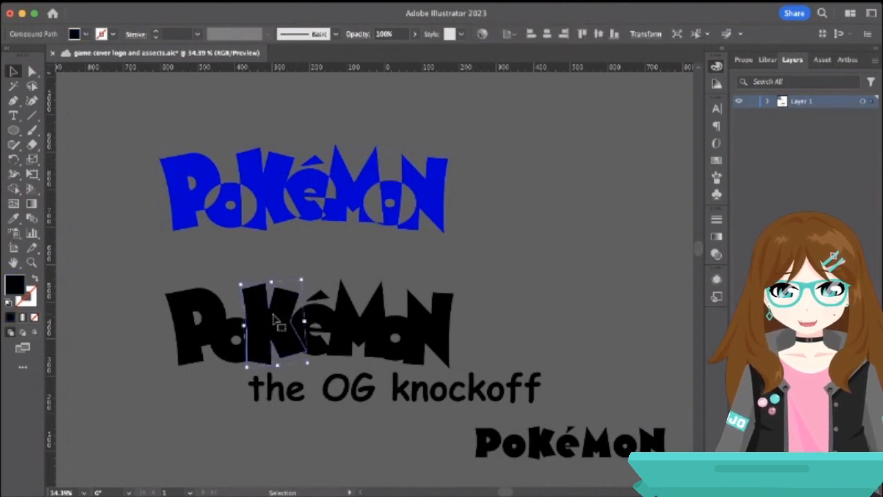
left_click(129, 280)
left_click(447, 334)
left_click_drag(447, 335, 411, 338)
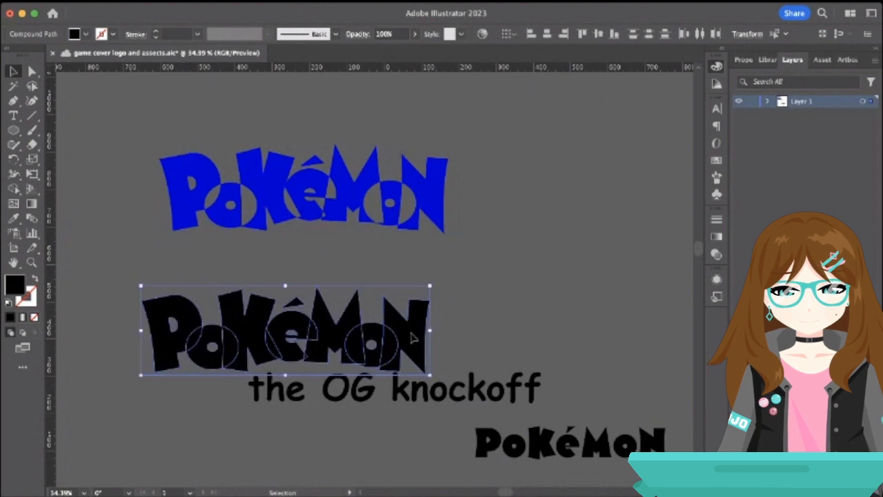
left_click(357, 269)
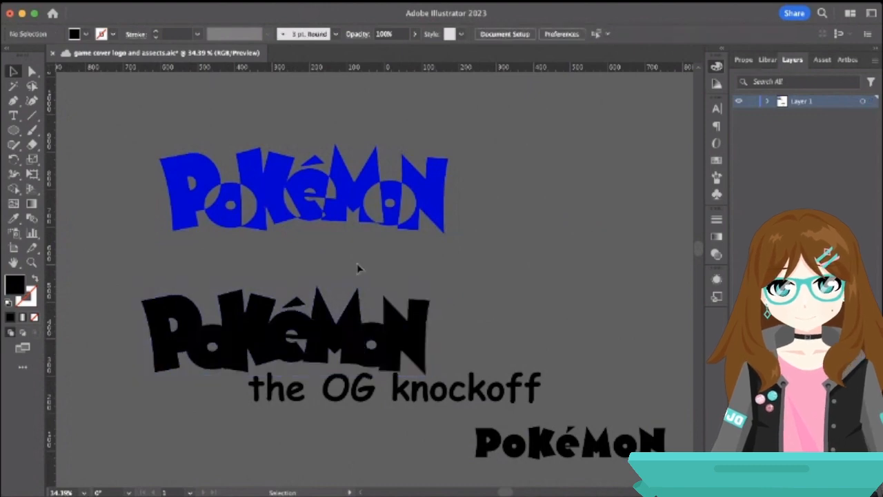
Duplicate all seven letters of the large black wordmark and place the copy below the knockoff caption.
left_click(197, 305)
left_click(225, 338, "shift")
left_click(251, 324, "shift")
left_click(301, 335, "shift")
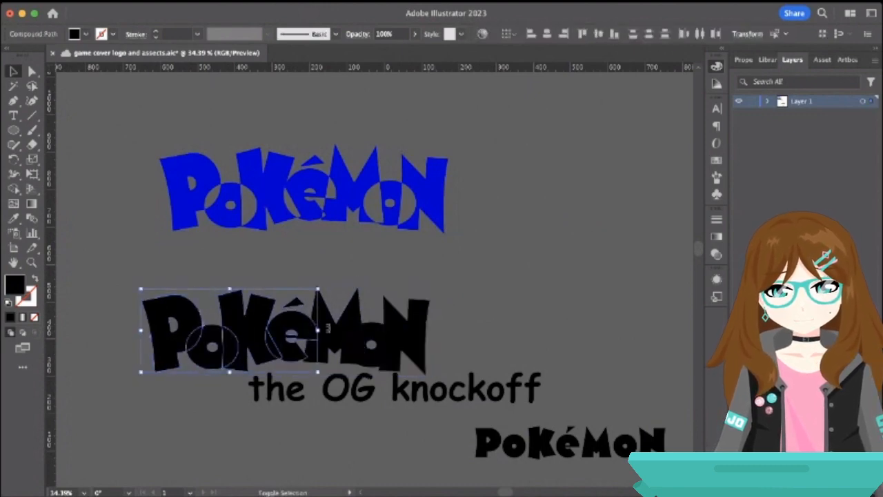
left_click(337, 335, "shift")
left_click(393, 336, "shift")
left_click(411, 333, "shift")
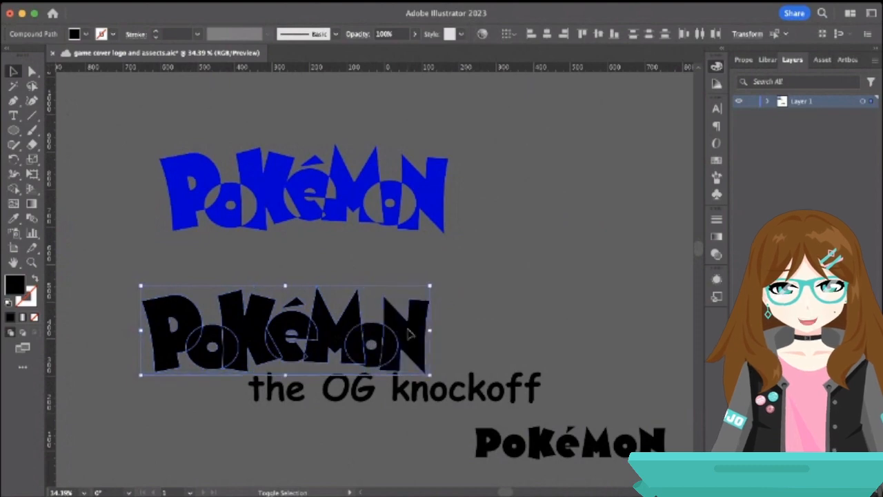
scroll(407, 329, "down", 2)
left_click_drag(413, 335, 346, 456)
Fill the copied wordmark with the artboard's white and place it over the black one, slightly offset as a drop shadow.
left_click(13, 220)
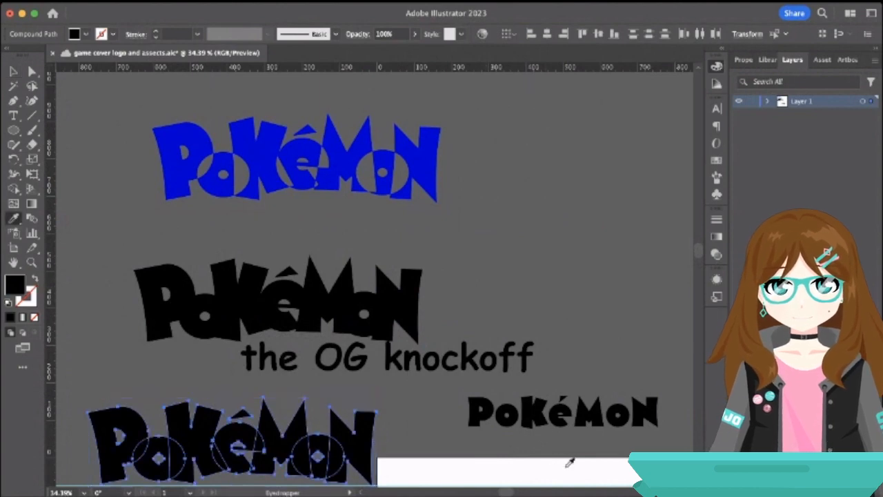
left_click(567, 465)
left_click(13, 71)
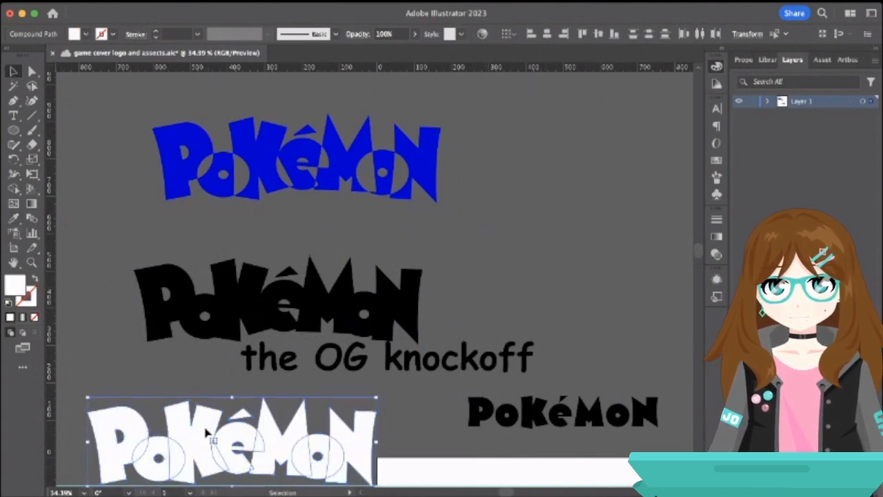
left_click_drag(208, 436, 260, 297)
left_click(532, 269)
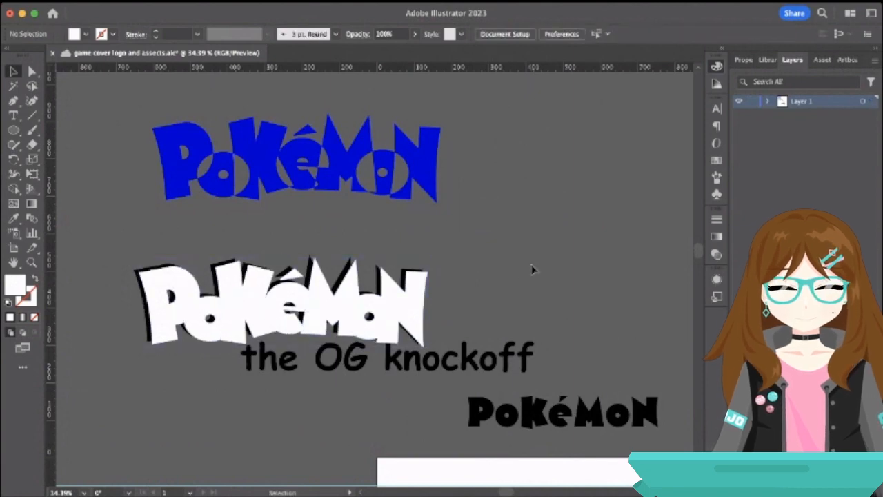
Move the caption "the OG knockoff" down and to the left so it clears the wordmark.
left_click(220, 314)
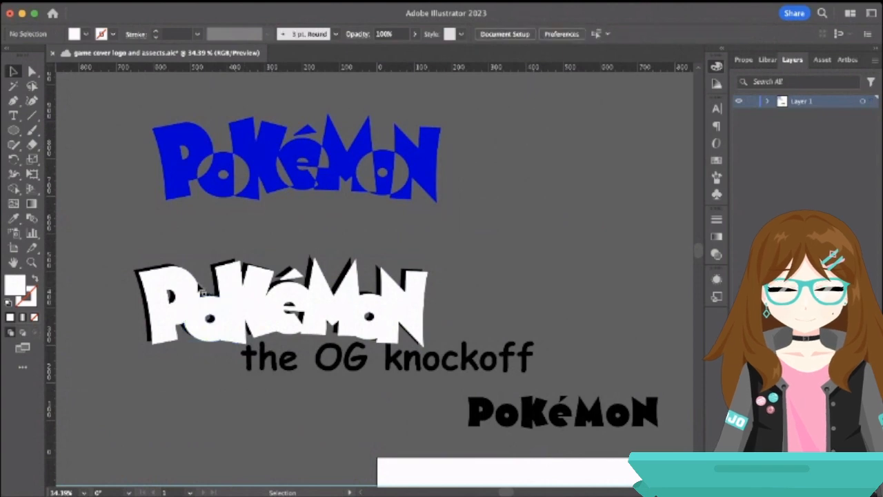
scroll(200, 288, "up", 3)
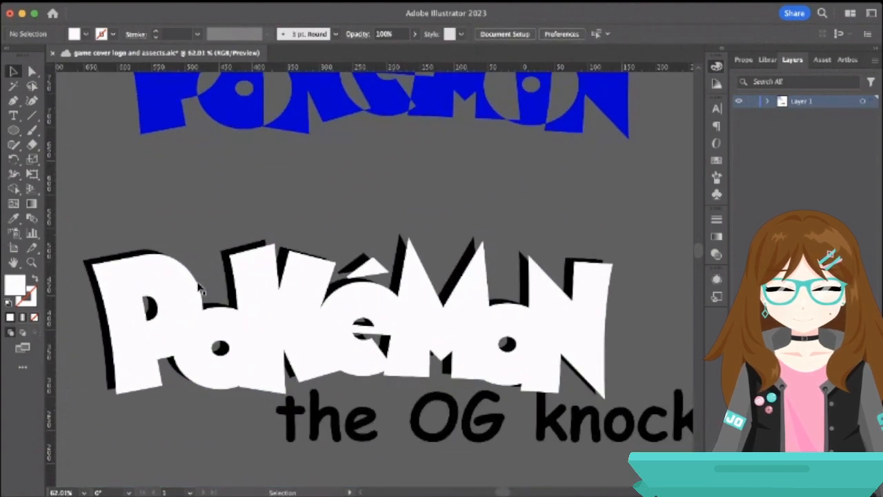
left_click(178, 220)
left_click(378, 427)
scroll(378, 428, "down", 3)
scroll(378, 427, "down", 1)
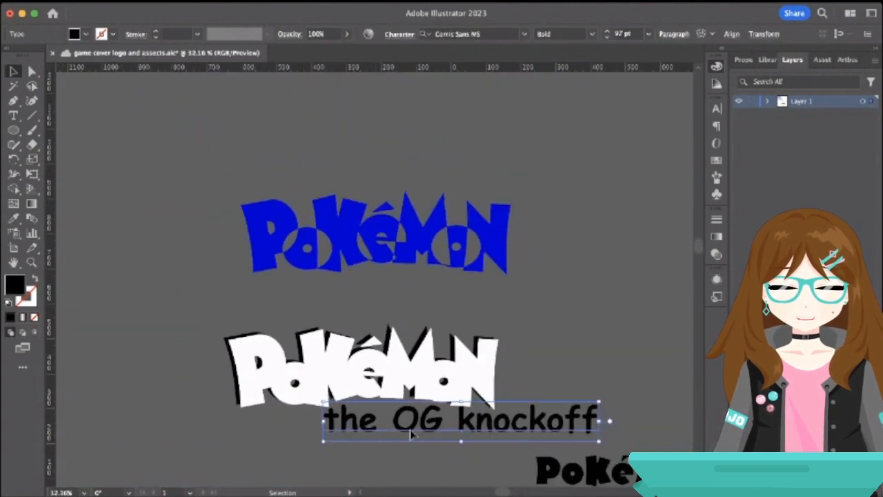
left_click_drag(378, 428, 195, 462)
left_click(181, 342)
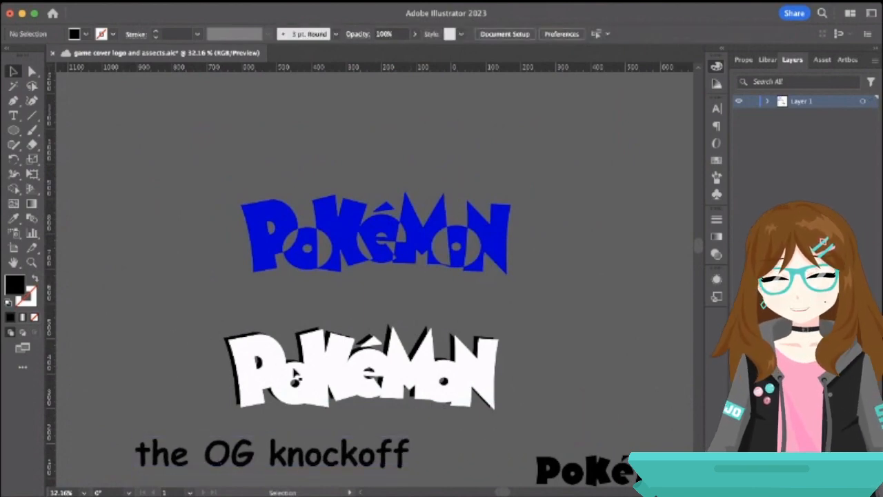
Give all seven letters of the white wordmark a black stroke.
left_click(295, 376)
left_click(274, 357, "shift")
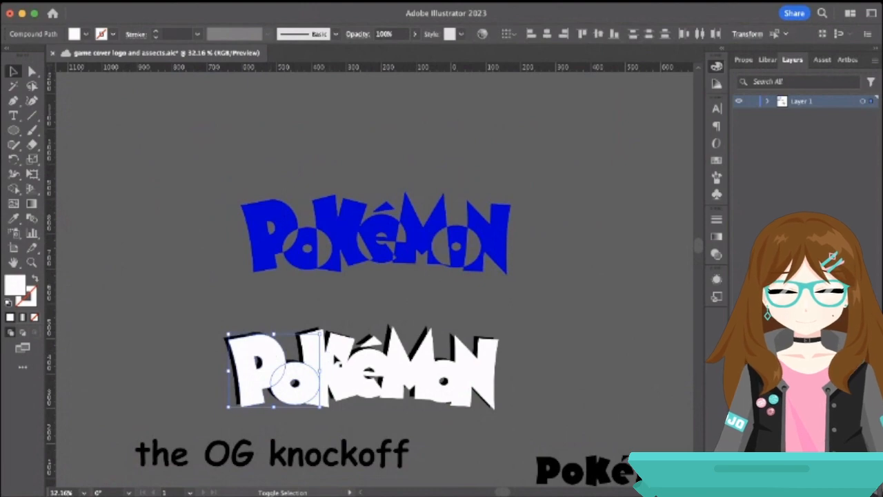
left_click(339, 361, "shift")
left_click(378, 363, "shift")
left_click(414, 364, "shift")
left_click(452, 375, "shift")
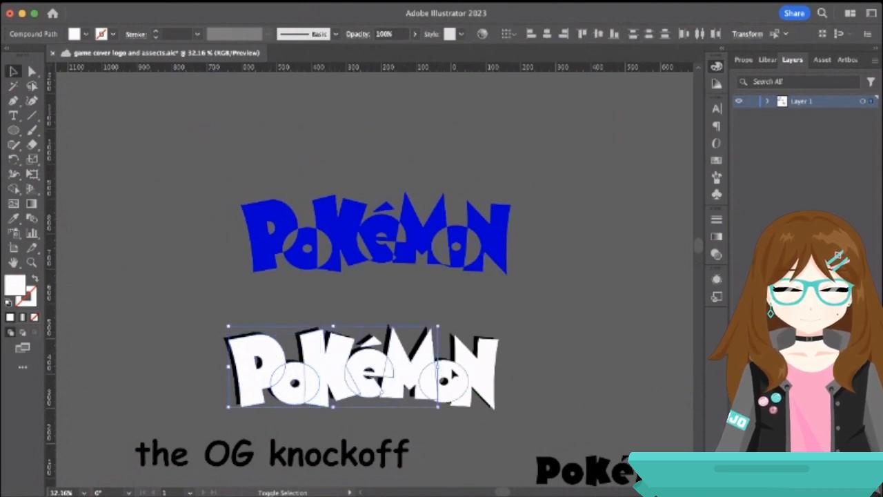
left_click(481, 369, "shift")
double_click(26, 295)
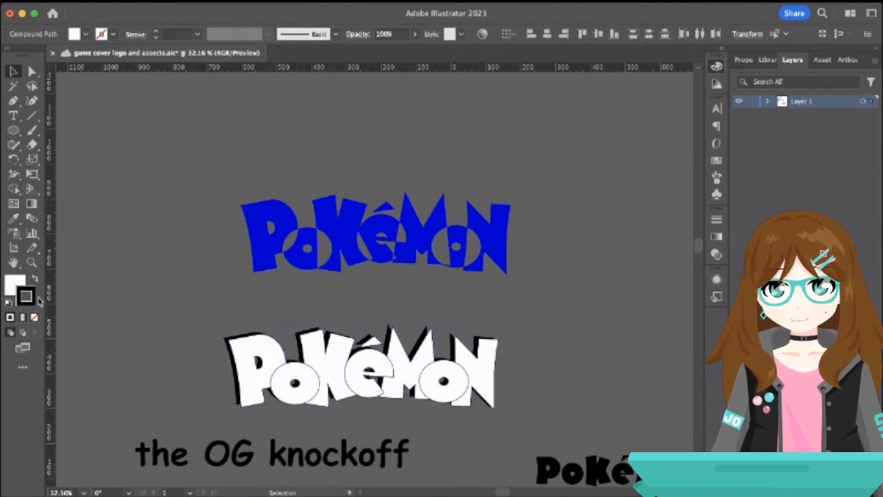
left_click(698, 175)
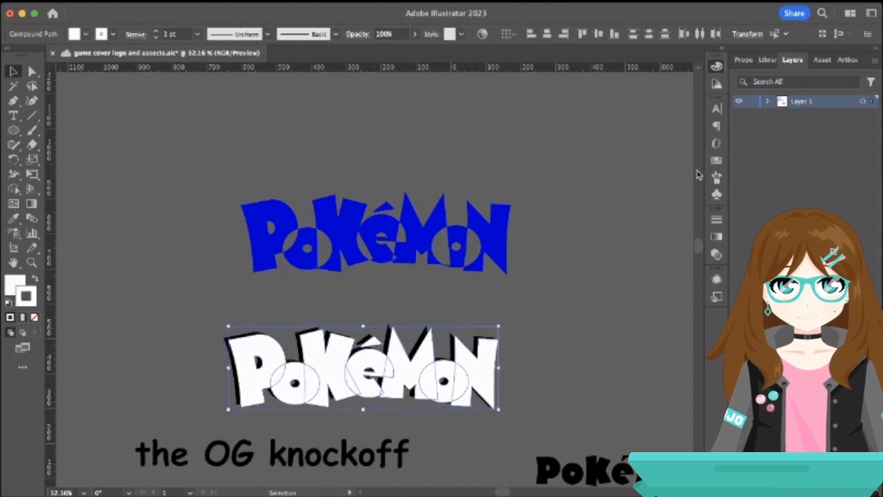
double_click(34, 292)
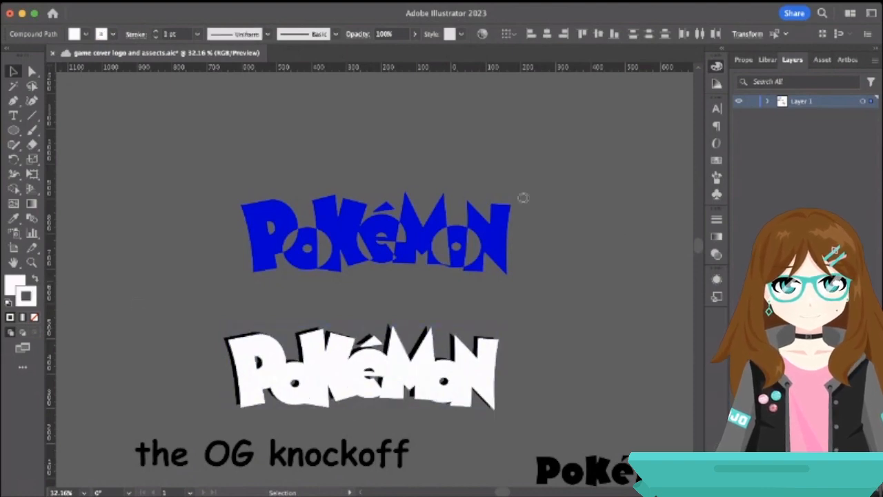
left_click(442, 316)
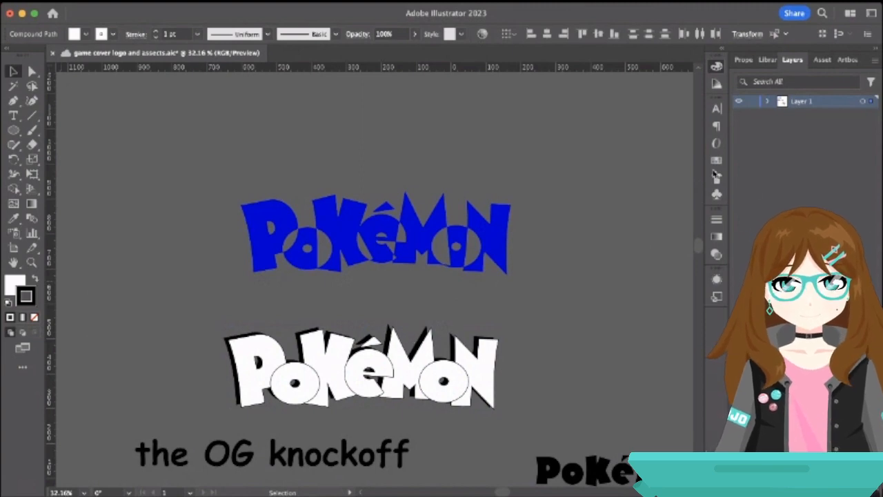
left_click(713, 171)
Set the stroke weight of the white letters to 4 pt.
left_click(157, 32)
left_click(156, 33)
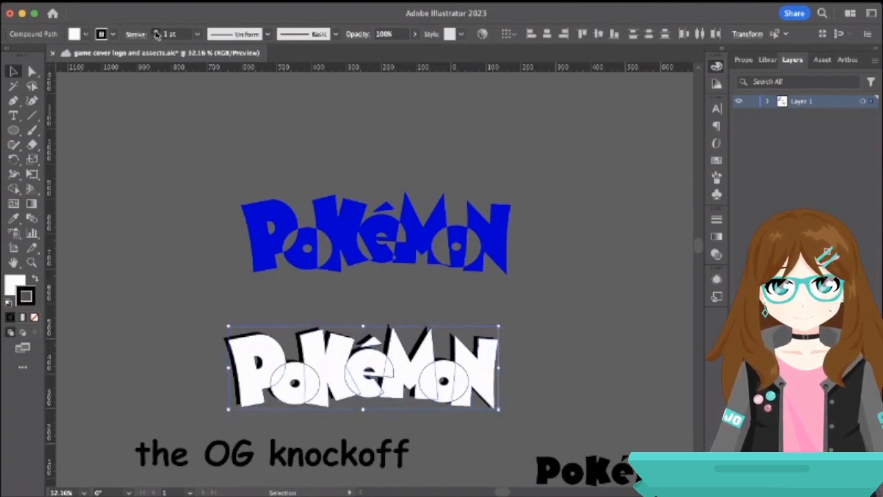
left_click(157, 32)
left_click(140, 218)
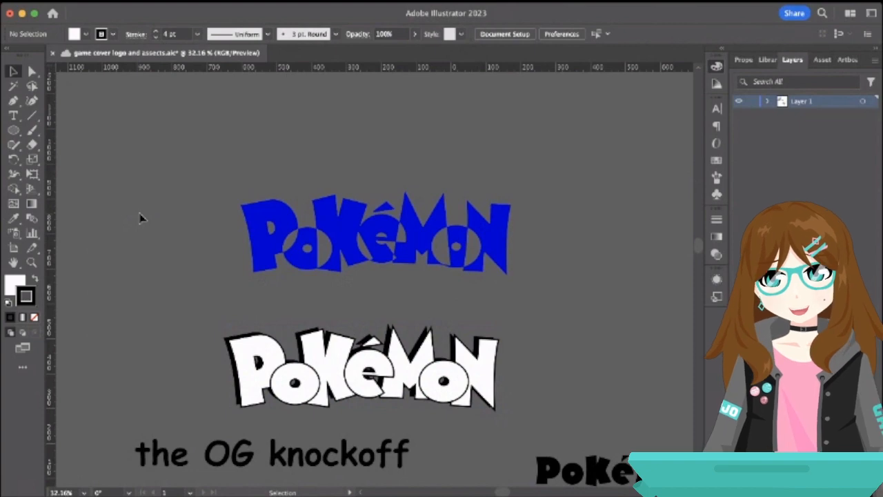
Try shifting the white K, é and M slightly to the left over their black shadows, and save the file.
left_click(312, 352)
scroll(317, 345, "up", 3)
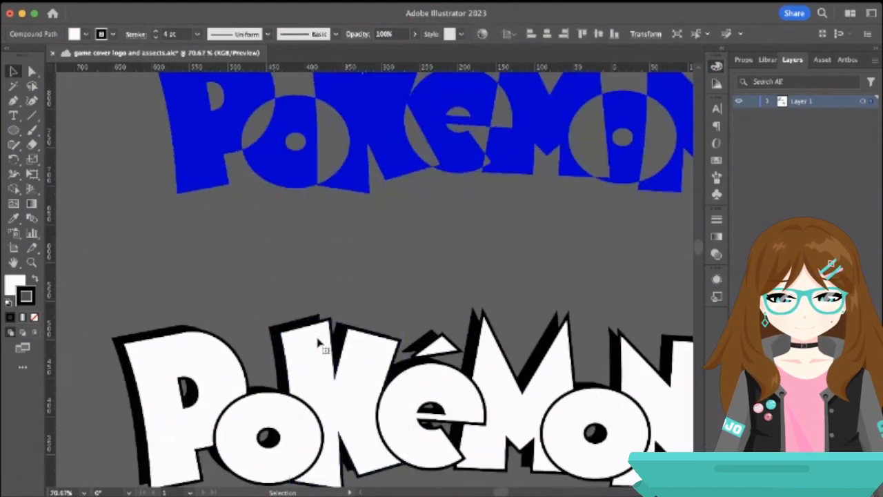
left_click_drag(318, 343, 319, 367)
left_click(386, 303)
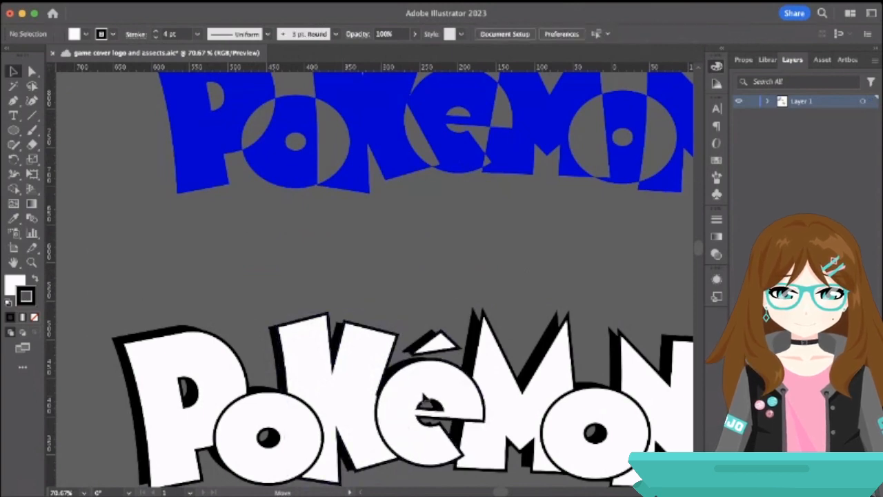
left_click_drag(422, 393, 421, 398)
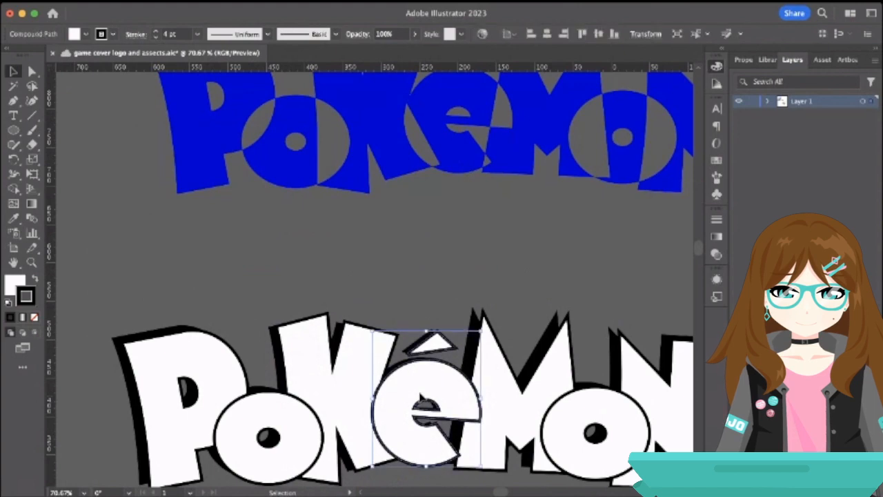
left_click_drag(510, 398, 505, 401)
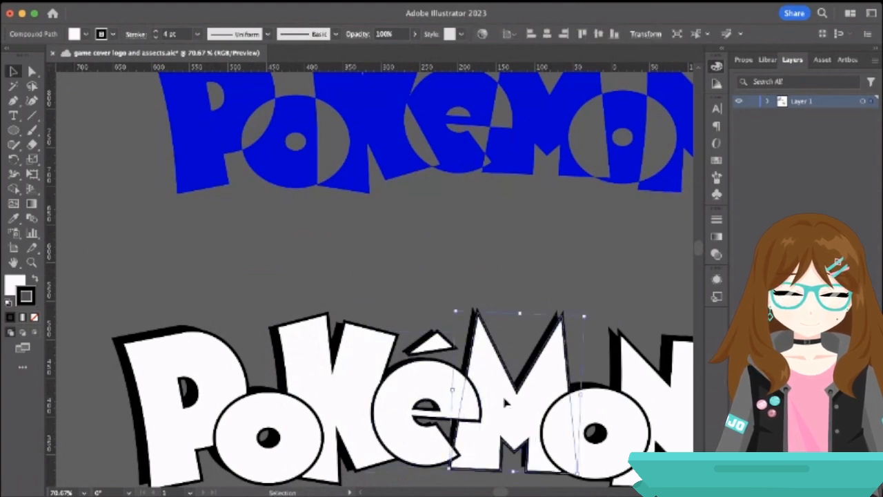
left_click(424, 295)
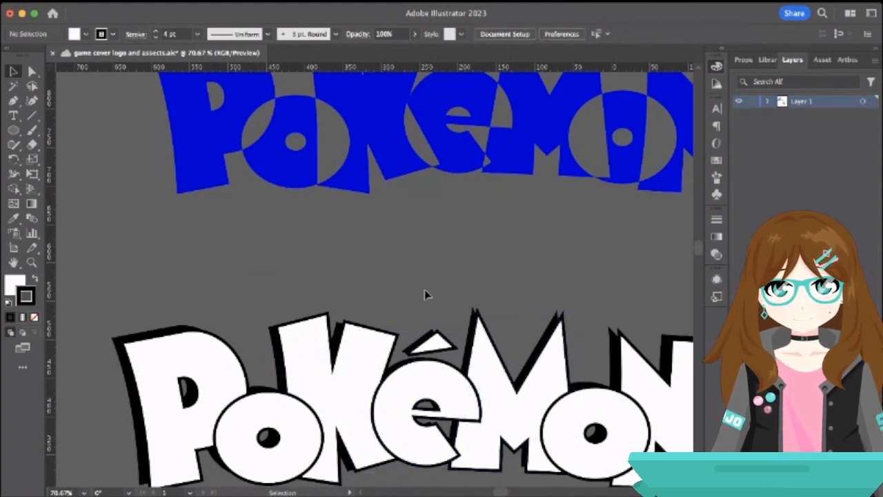
scroll(295, 316, "down", 3)
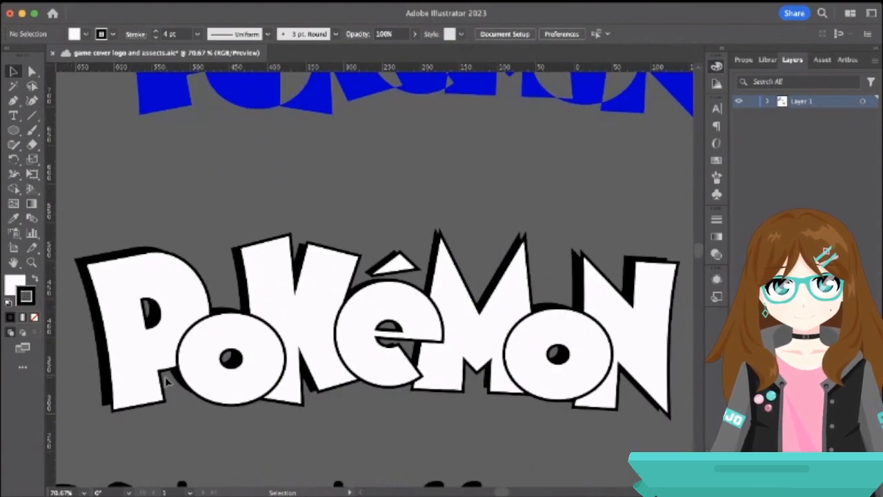
key("super+s")
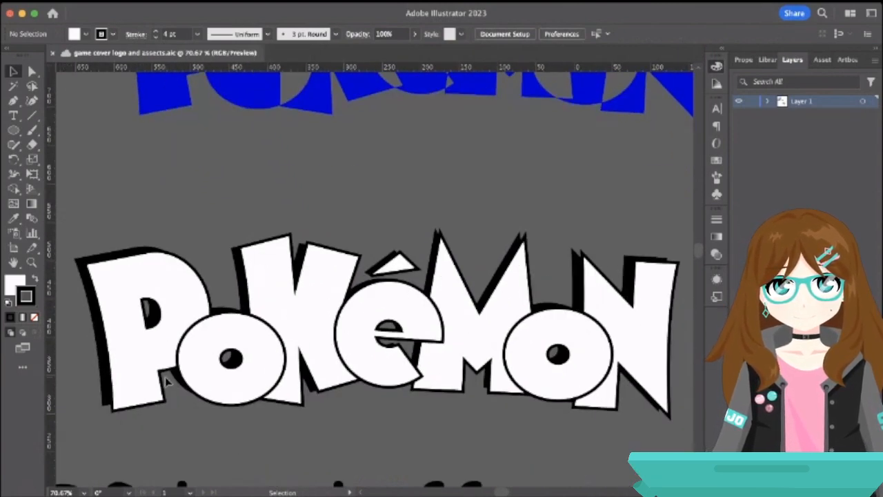
Undo the last moves of the white K, é and M.
key("super+z")
key("super+z")
key("super+z")
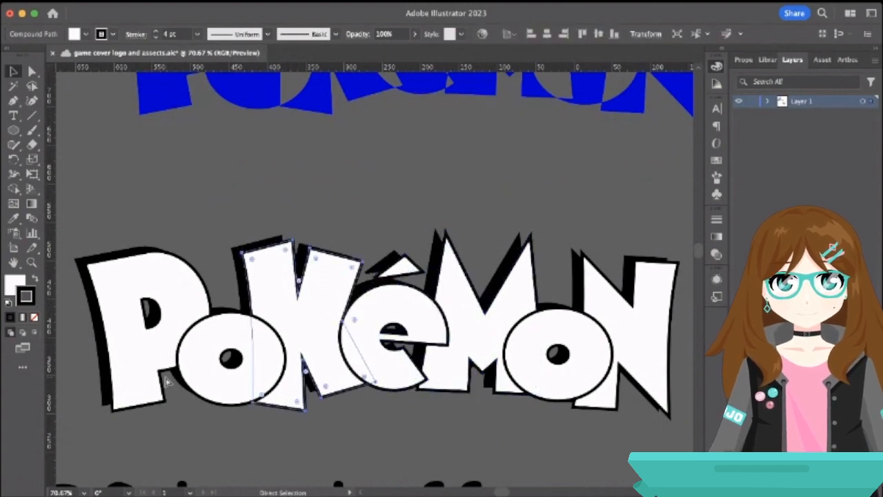
left_click(183, 197)
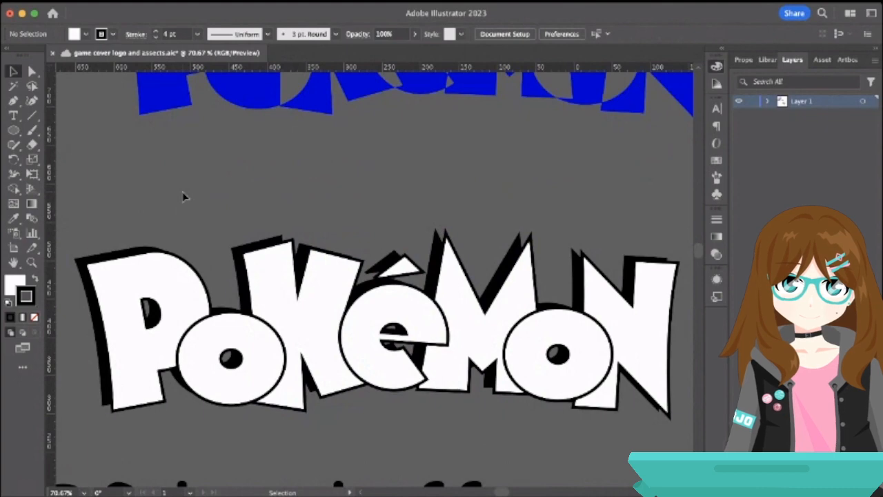
Examine how the outlined white letters sit over the black shadow letters across the whole wordmark.
scroll(183, 196, "down", 5)
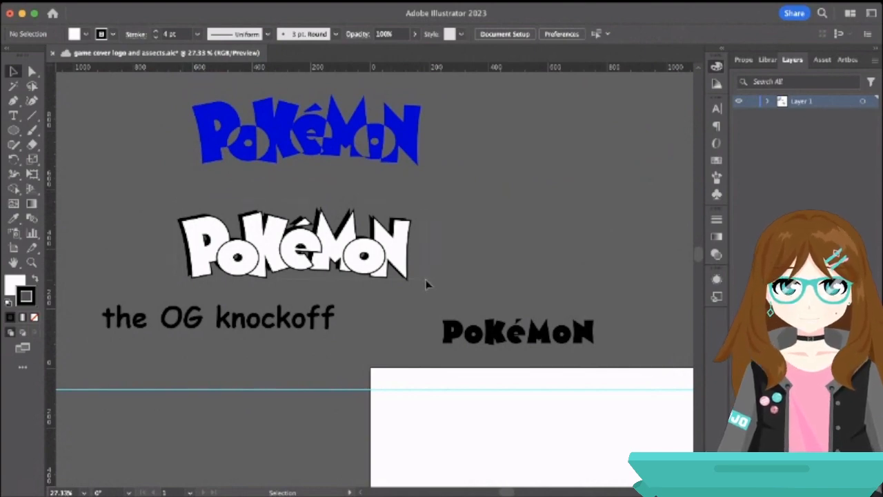
left_click_drag(425, 280, 428, 280)
left_click(447, 256)
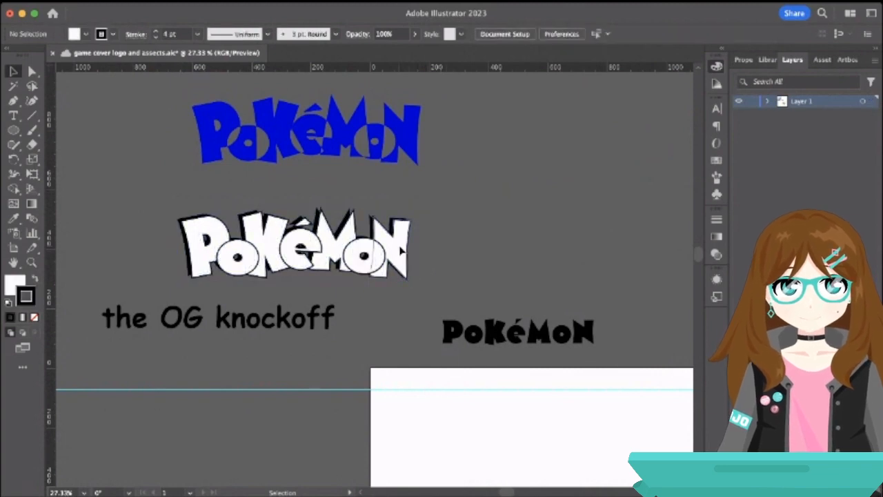
left_click(405, 249)
key("super+z")
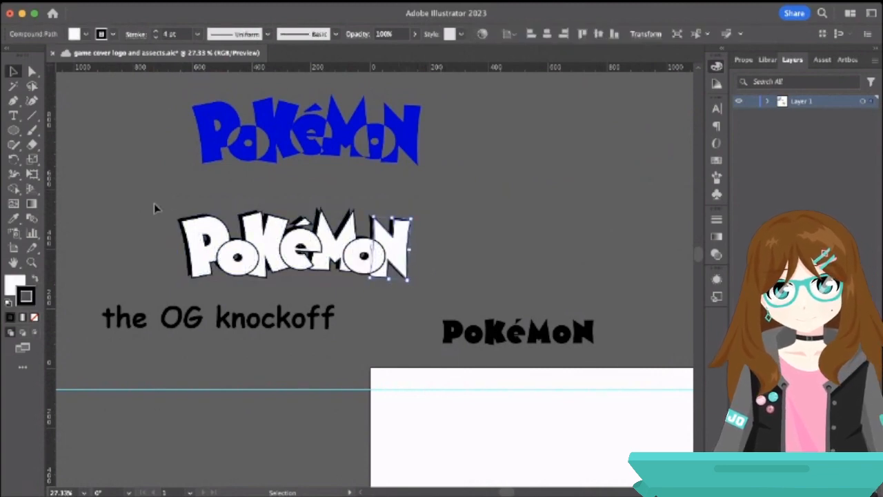
left_click_drag(155, 203, 521, 297)
scroll(238, 216, "up", 3)
scroll(238, 216, "up", 5)
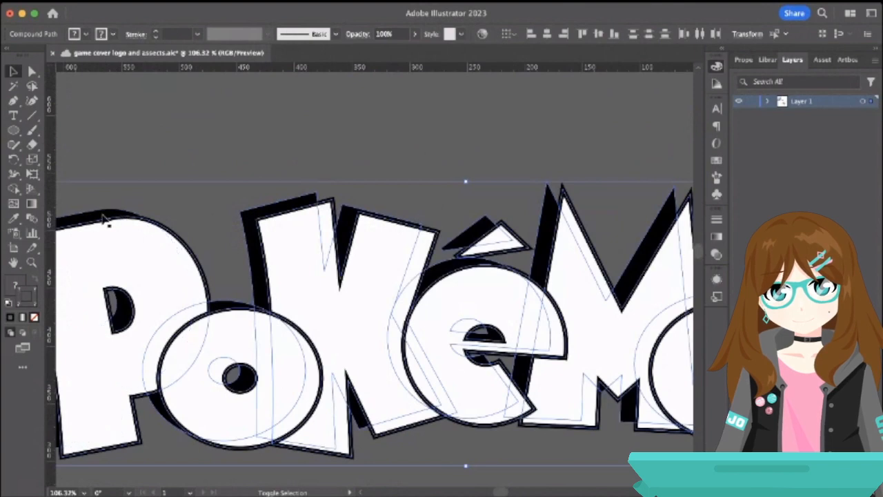
scroll(249, 217, "down", 6)
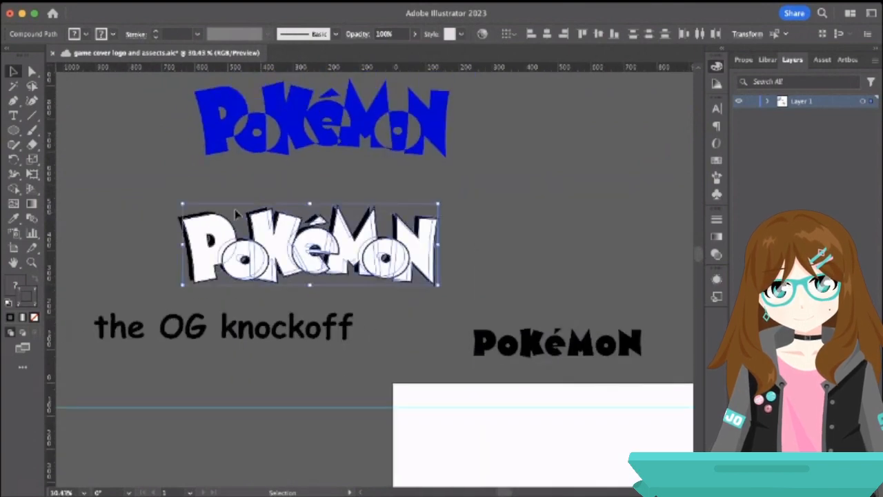
left_click(185, 181)
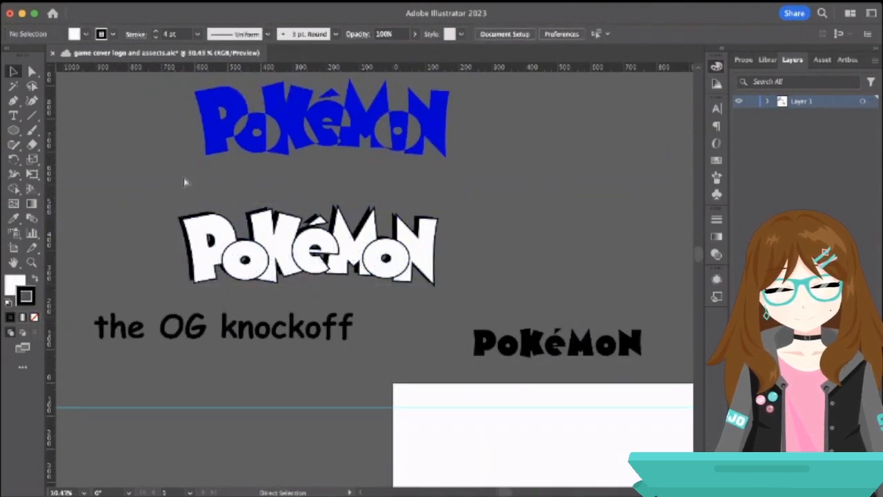
Undo the earlier outline and placement edits, and reposition the white wordmark slightly offset over the black one.
key("super+z")
key("super+z")
key("super+z")
key("super+z")
key("super+z")
key("super+z")
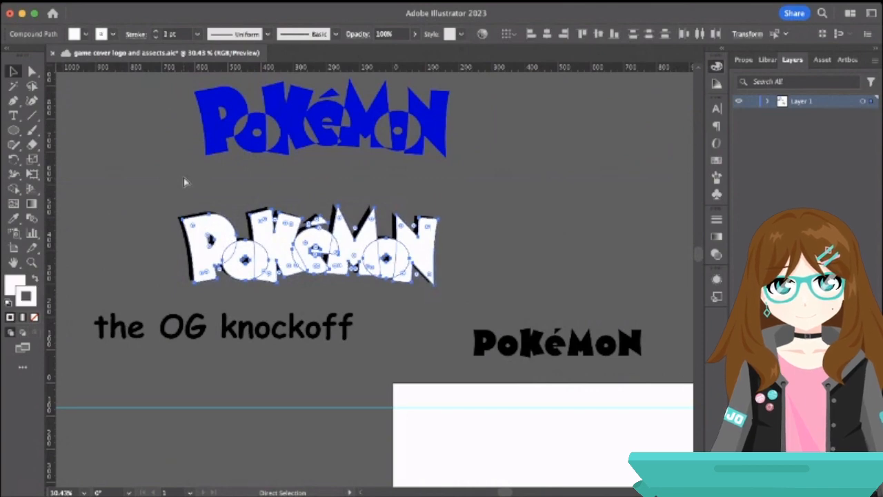
key("super+z")
key("super+z")
key("super+z")
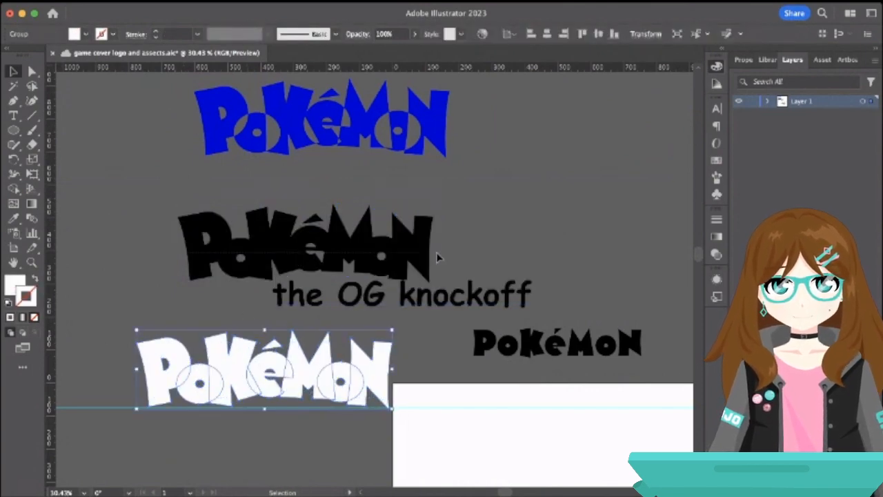
key("super+z")
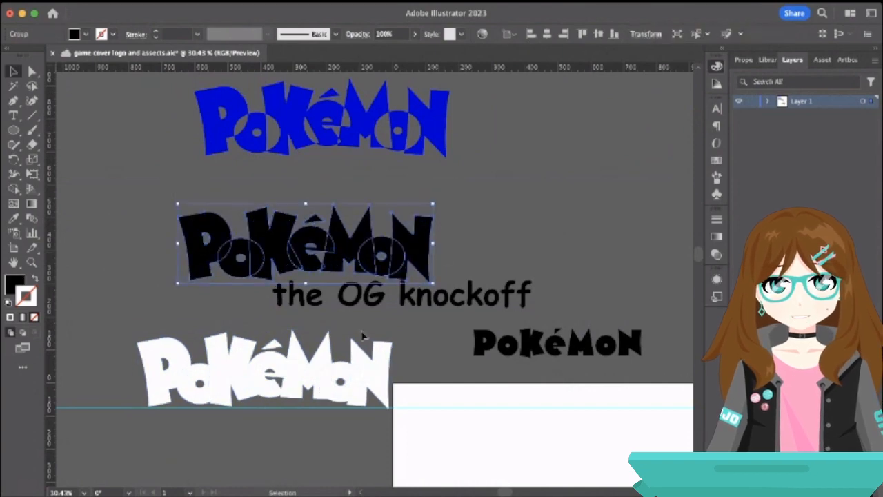
left_click_drag(353, 381, 395, 266)
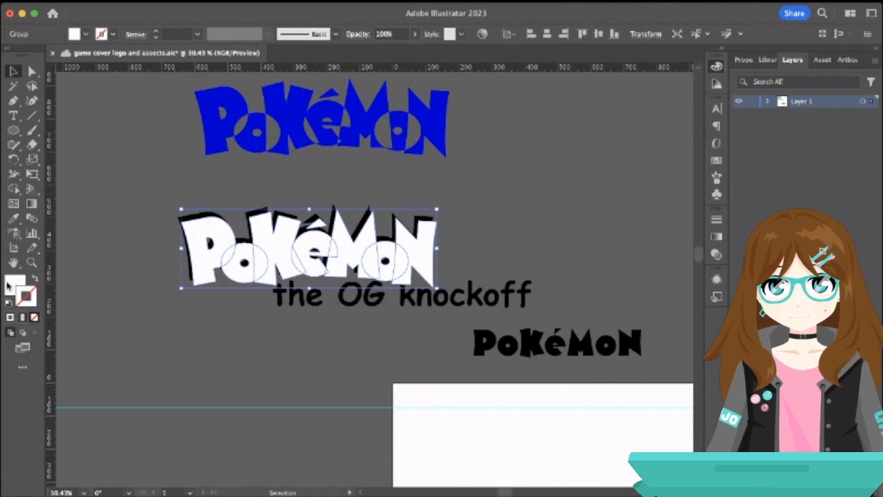
Try a blue fill and a new stroke colour on the white wordmark, undoing each change.
double_click(8, 287)
left_click(516, 191)
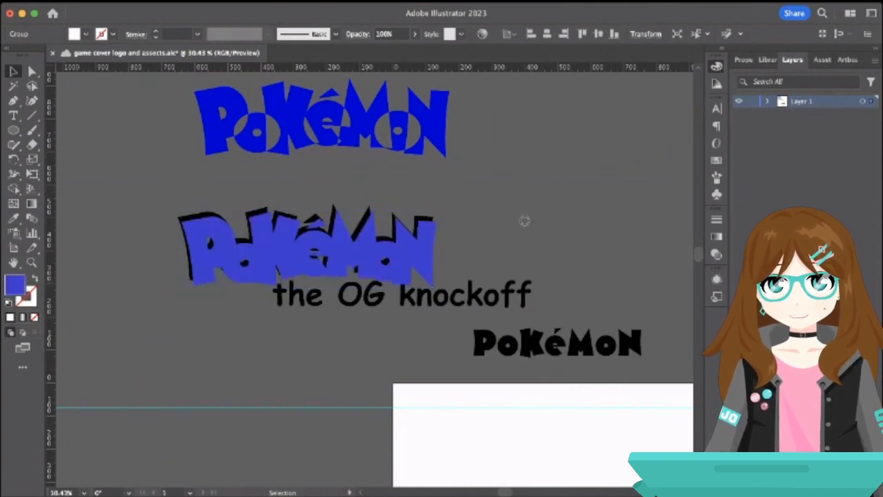
key("super+z")
double_click(36, 297)
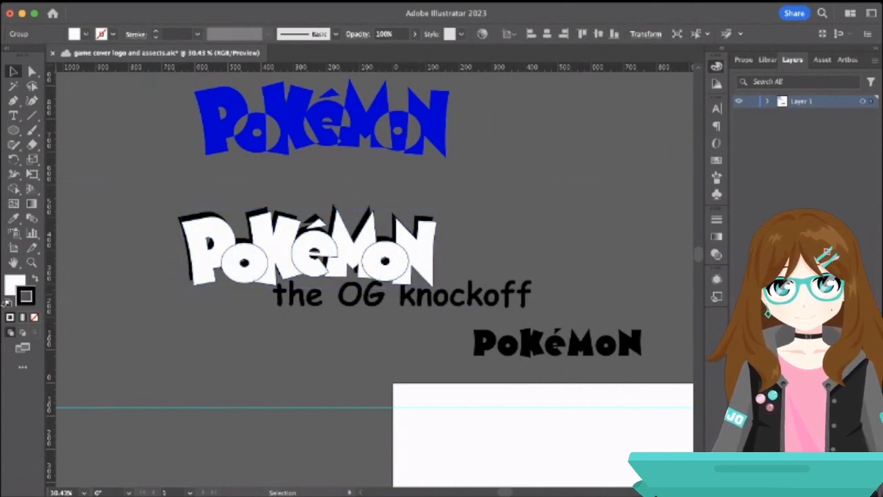
key("super+z")
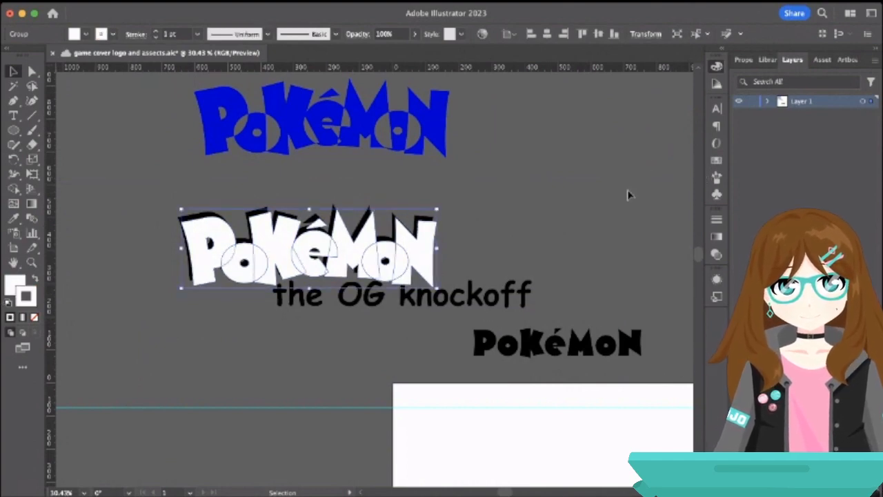
Set the stroke colour of the white wordmark to black.
double_click(34, 301)
left_click(529, 278)
left_click(500, 320)
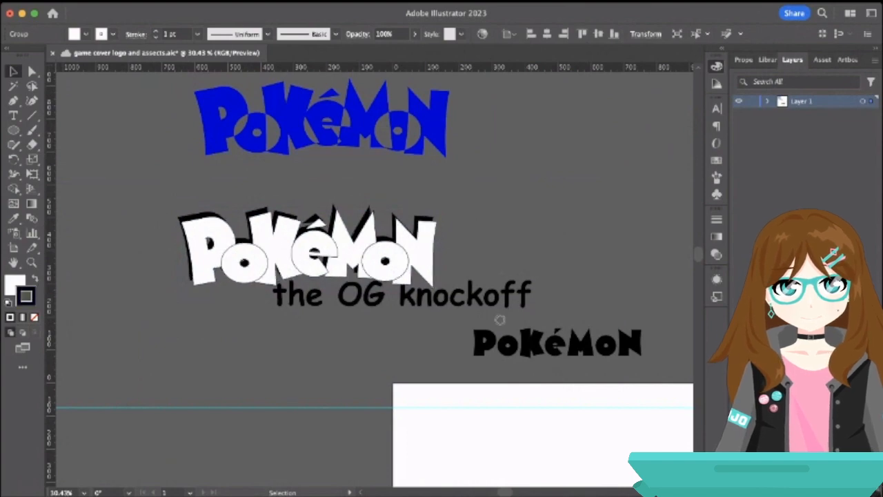
left_click(701, 172)
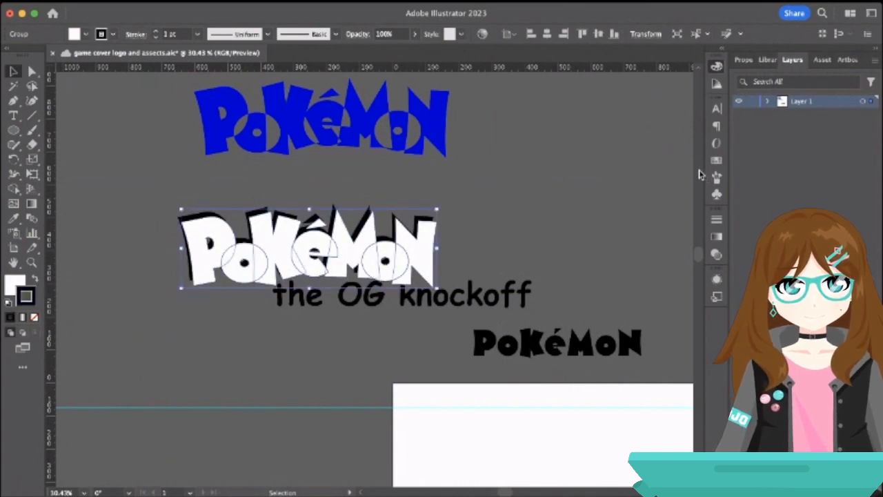
Set the white wordmark's stroke weight to 5 pt and apply the lens-shaped variable width profile.
left_click(157, 32)
left_click(157, 32)
left_click(157, 32)
left_click(156, 32)
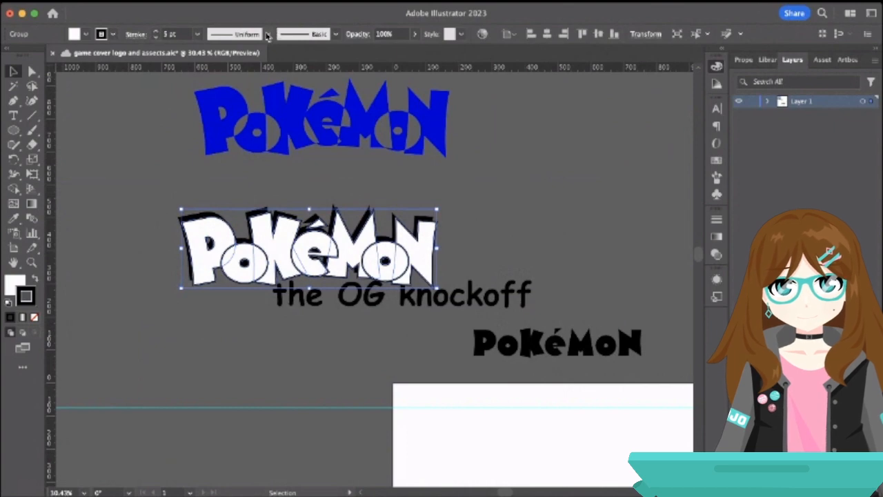
left_click(234, 79)
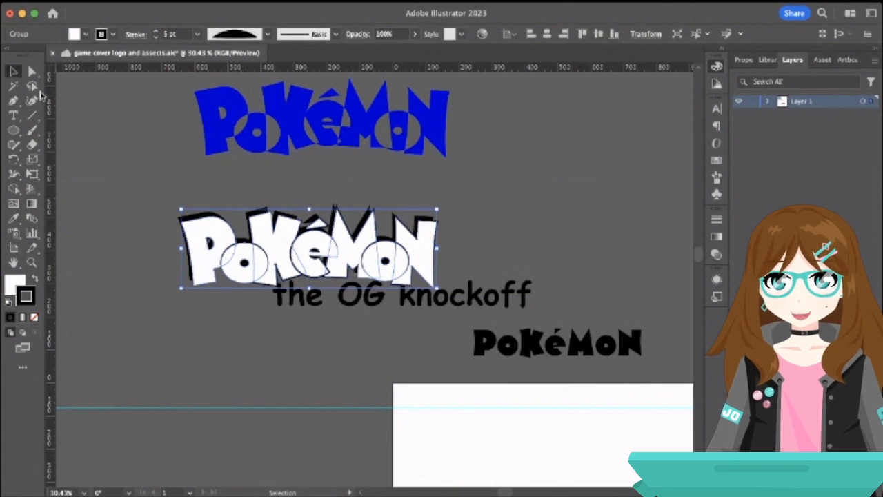
left_click(114, 126)
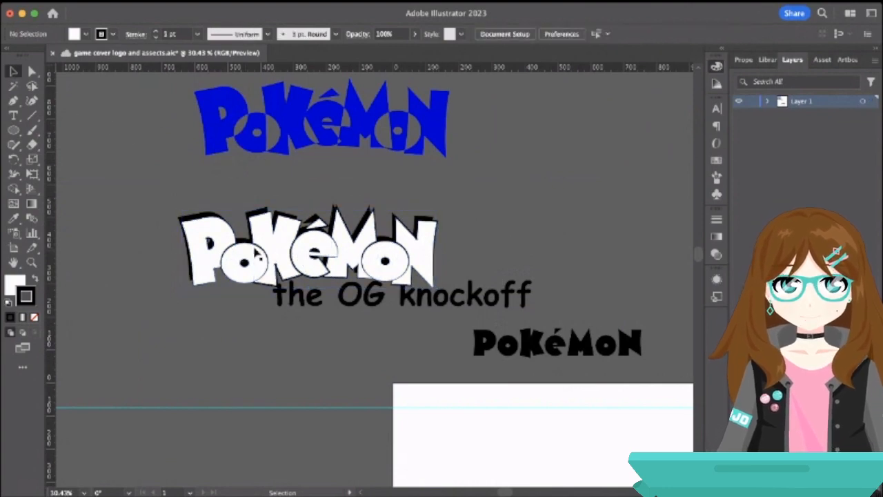
Isolate the white wordmark group and remove the stroke from its P, K and M letters.
scroll(255, 254, "up", 5)
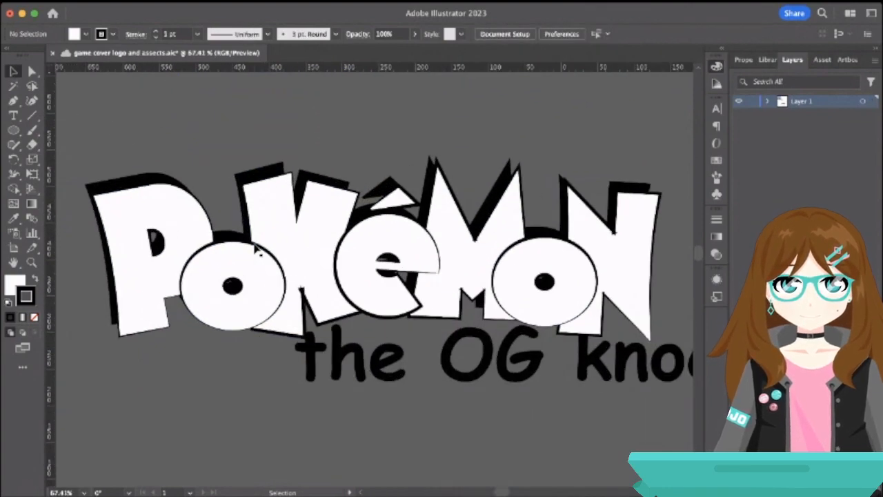
left_click(242, 193)
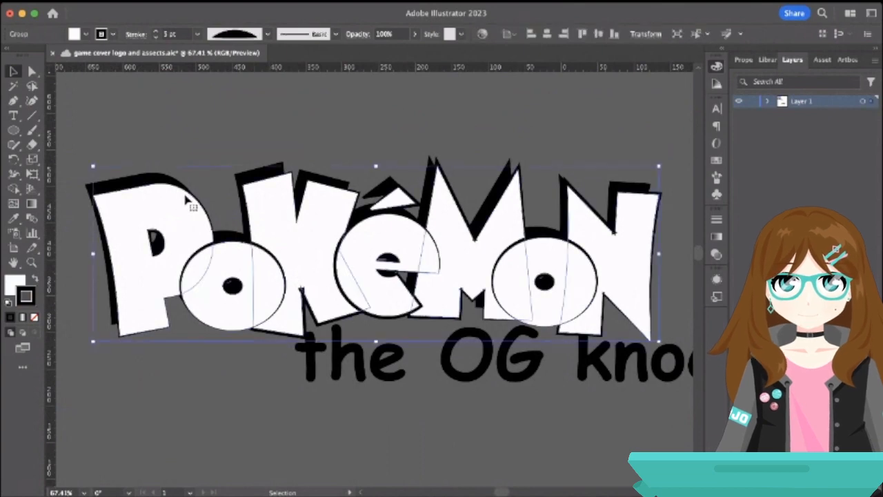
double_click(185, 198)
left_click(296, 212)
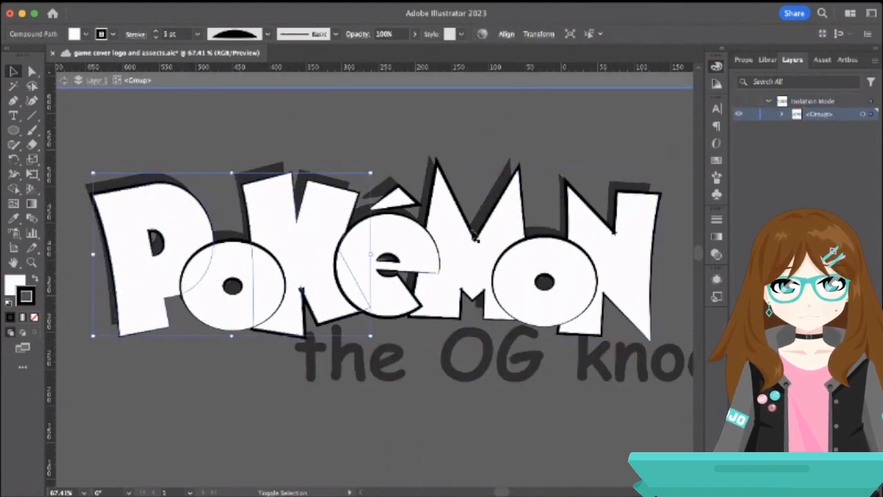
left_click(475, 238, "shift")
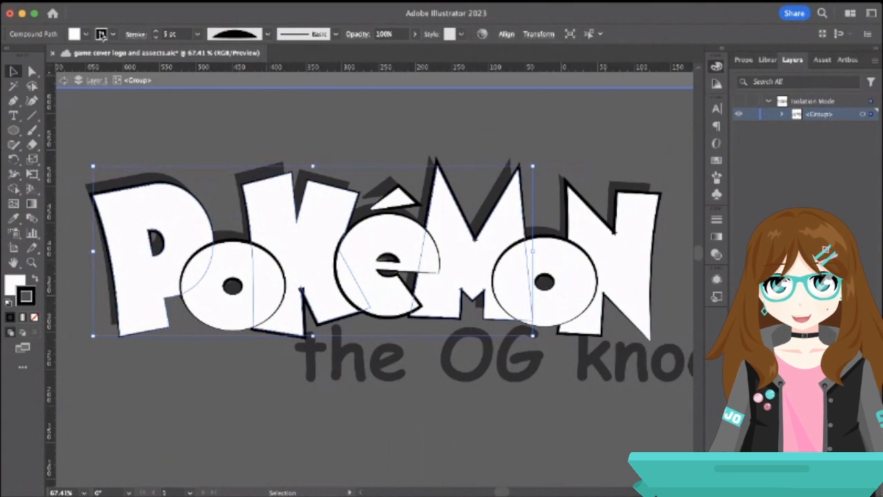
left_click(34, 316)
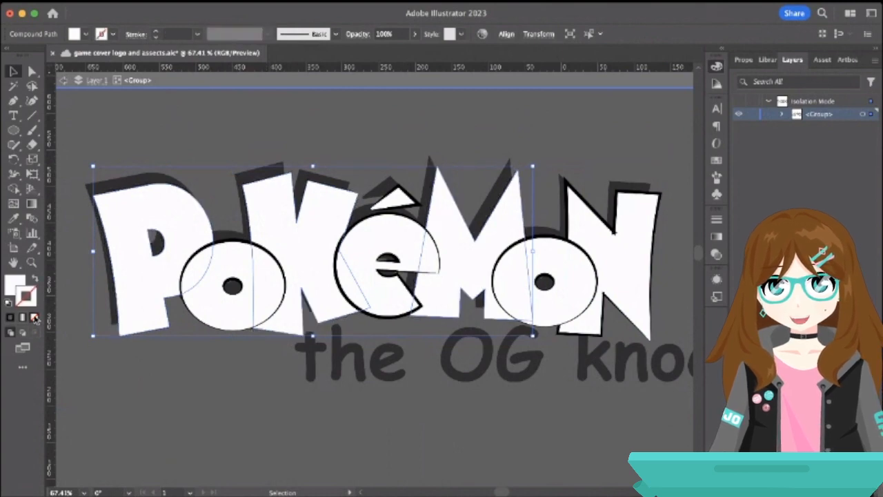
left_click(63, 81)
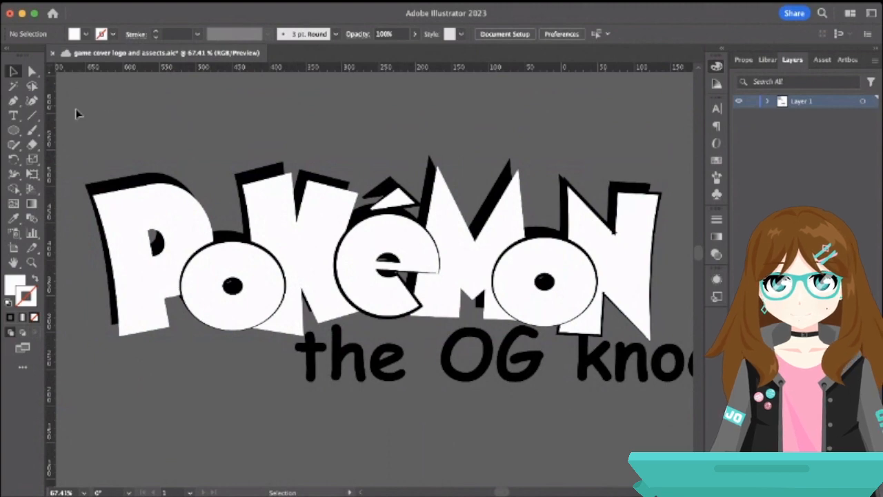
Shift the white wordmark slightly up and to the left so less of the black shadow shows.
scroll(76, 110, "down", 1)
left_click(133, 192)
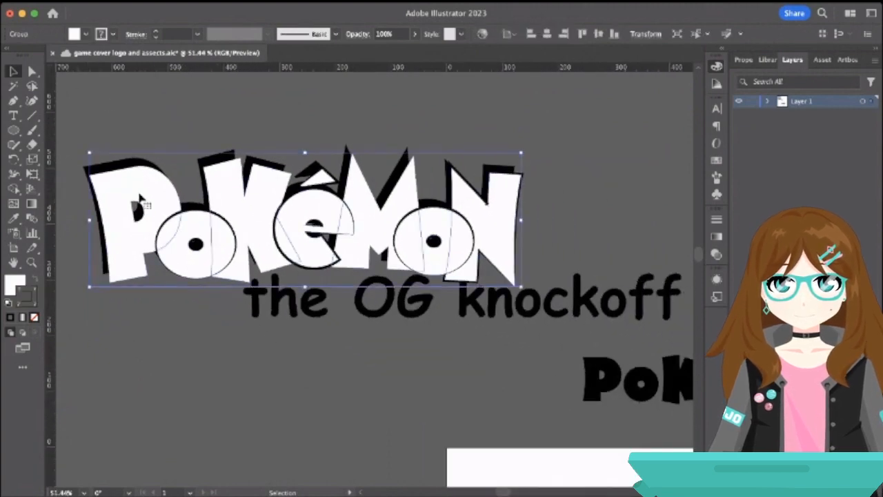
left_click_drag(227, 199, 218, 187)
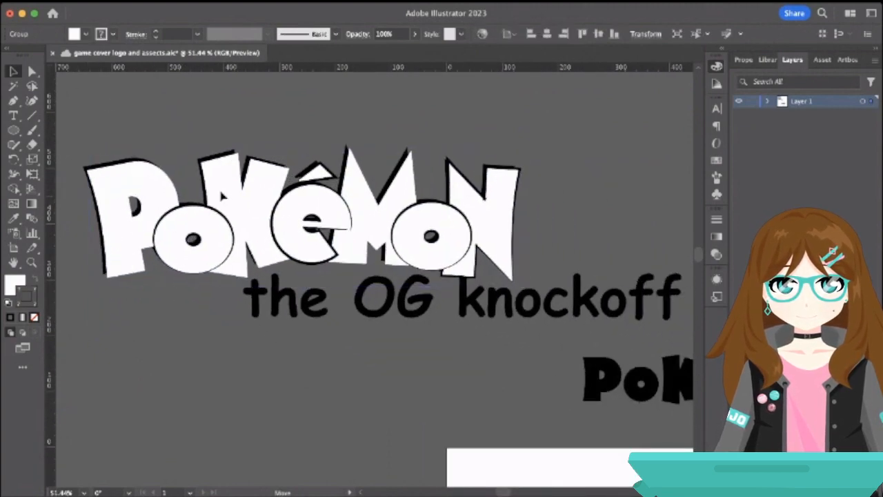
left_click(157, 116)
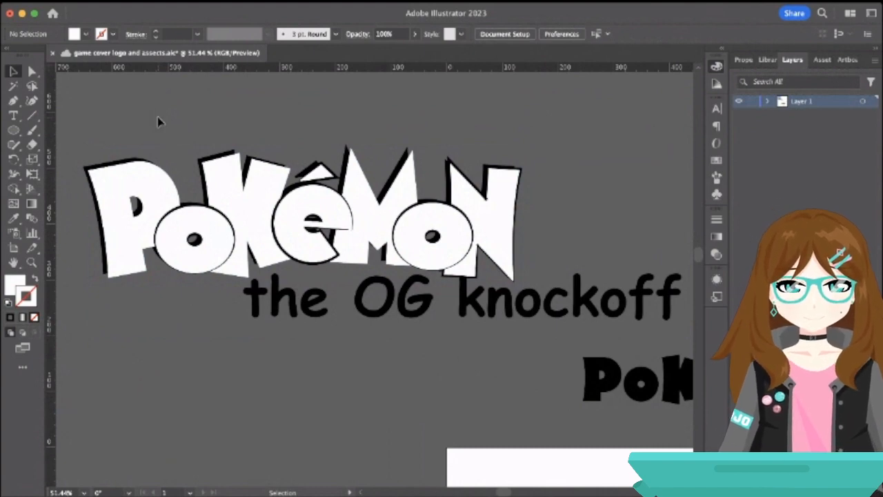
Move the caption "the OG knockoff" down and to the left, clear of the white wordmark.
left_click_drag(485, 298, 397, 331)
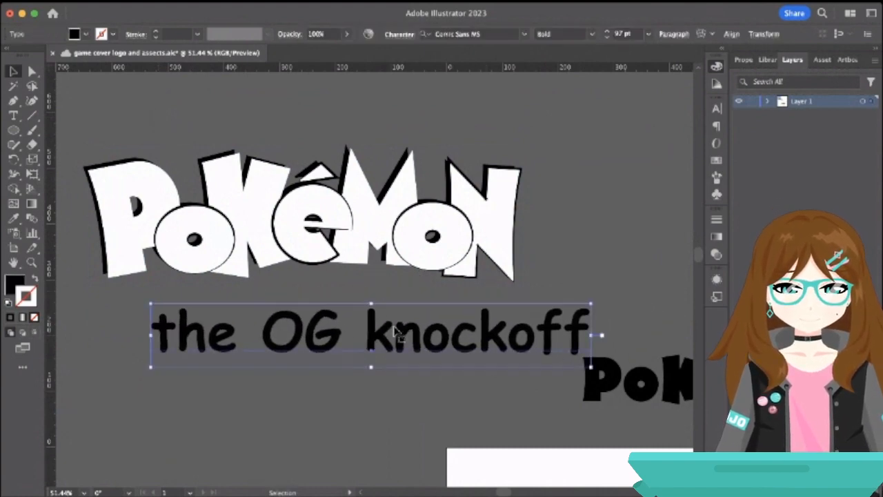
left_click(591, 248)
scroll(591, 249, "up", 3)
scroll(591, 250, "down", 1)
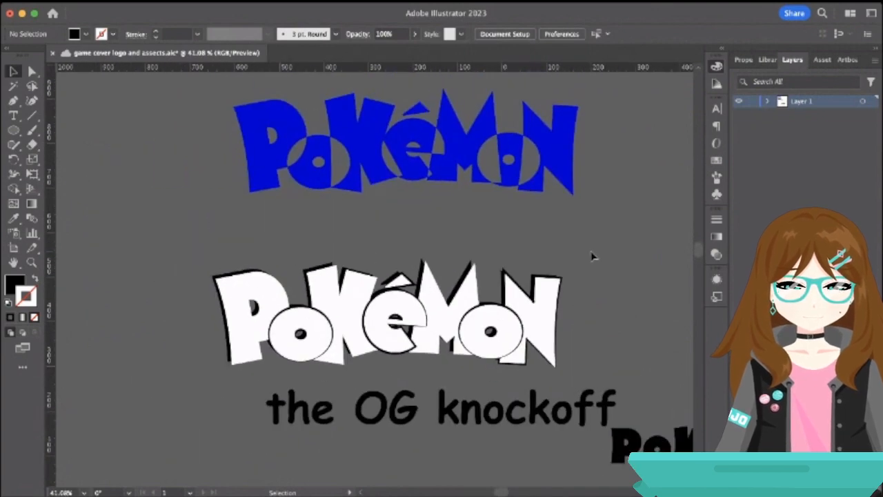
Move the white wordmark off its black shadow to the empty canvas area right of the blue logo.
scroll(591, 256, "right", 5)
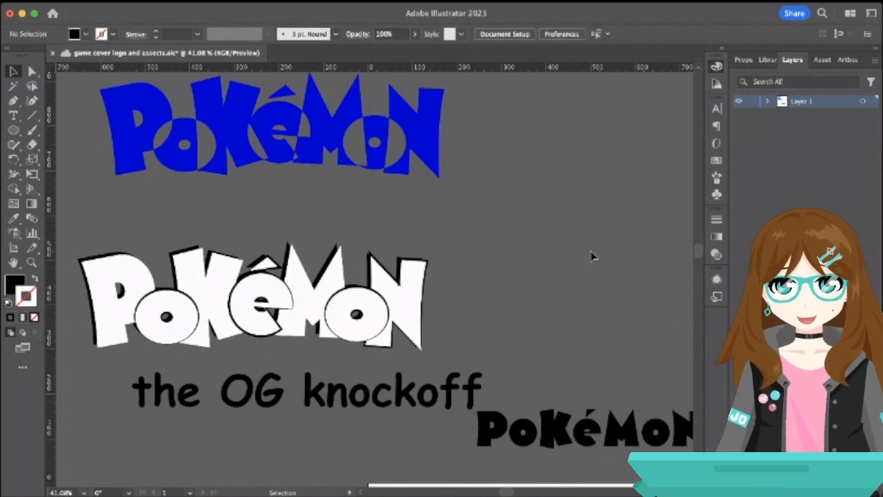
left_click(345, 287)
left_click_drag(331, 287, 587, 234)
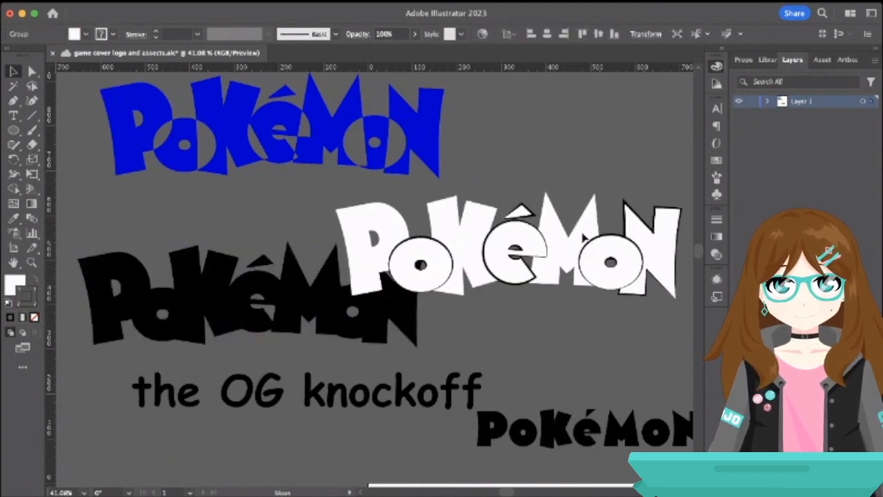
scroll(585, 236, "right", 8)
left_click_drag(447, 244, 629, 224)
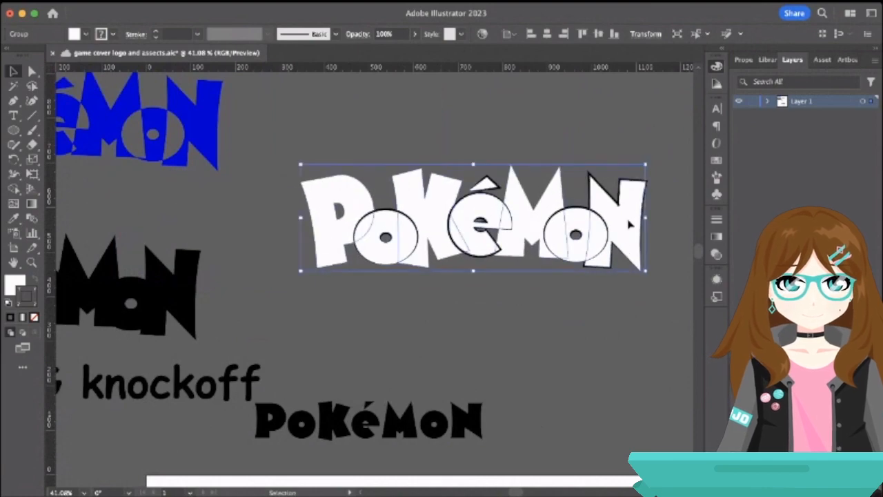
left_click(629, 301)
Isolate the white wordmark group and remove the black stroke from its N.
left_click(626, 237)
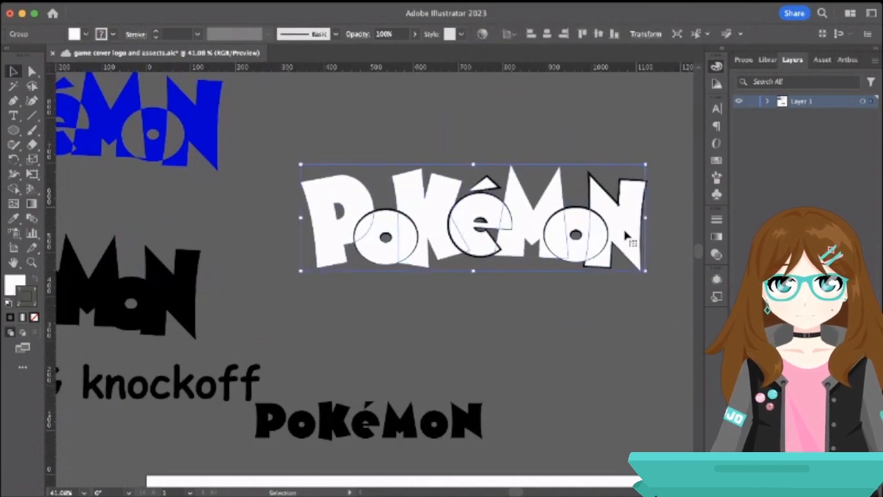
double_click(625, 236)
left_click(625, 234)
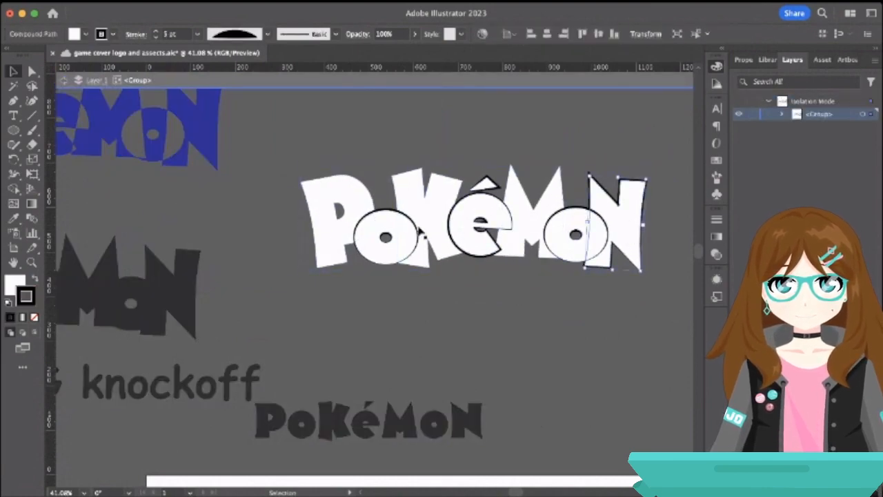
left_click(36, 280)
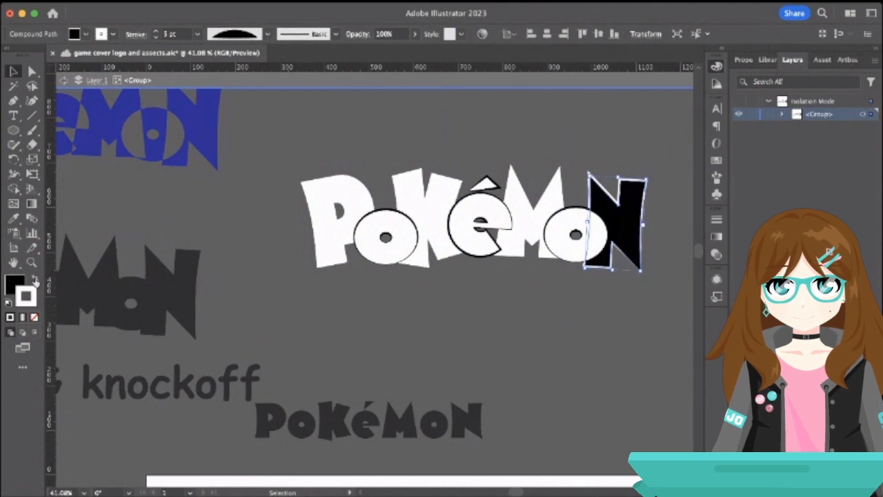
left_click(35, 279)
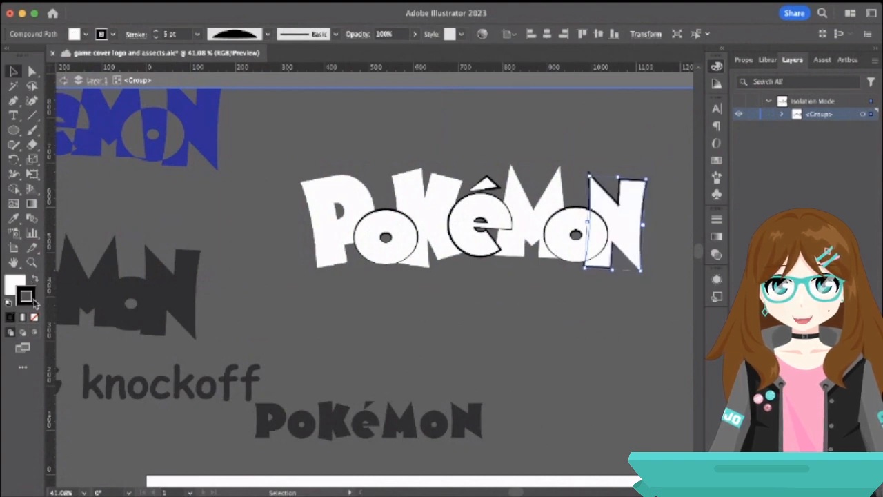
left_click(279, 262)
left_click_drag(309, 227, 395, 237)
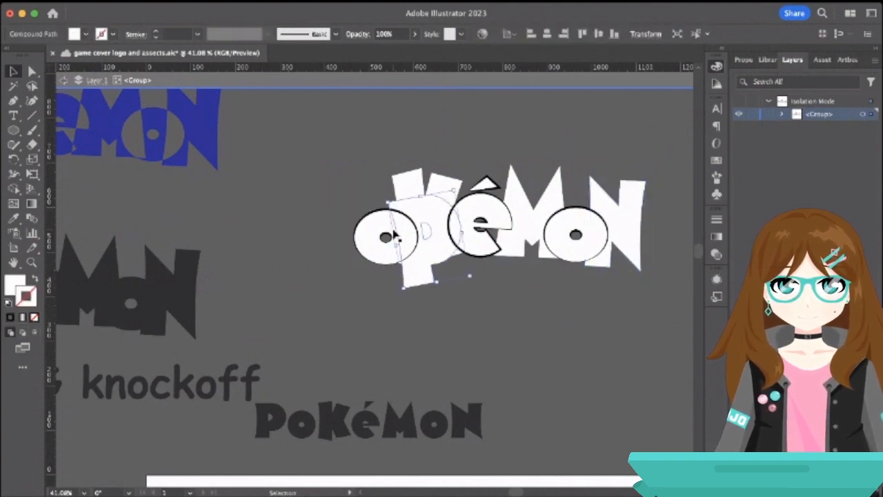
key("super+z")
left_click(338, 305)
left_click_drag(290, 302, 655, 237)
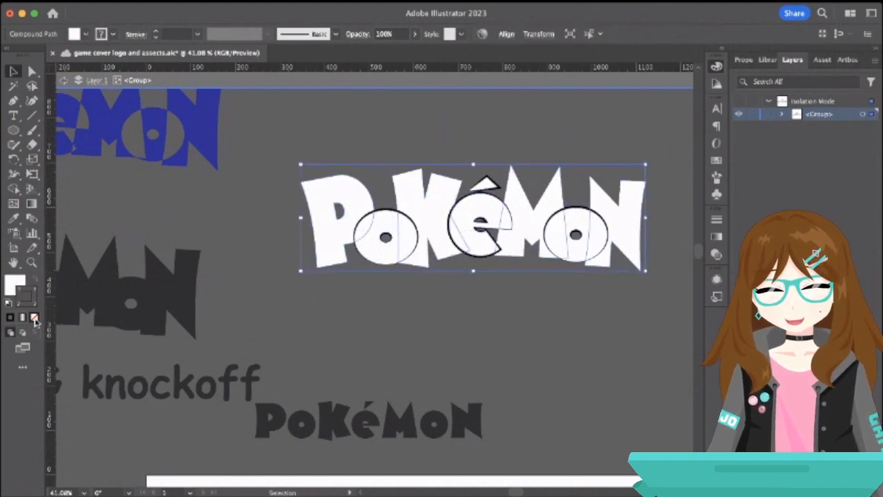
left_click(259, 230)
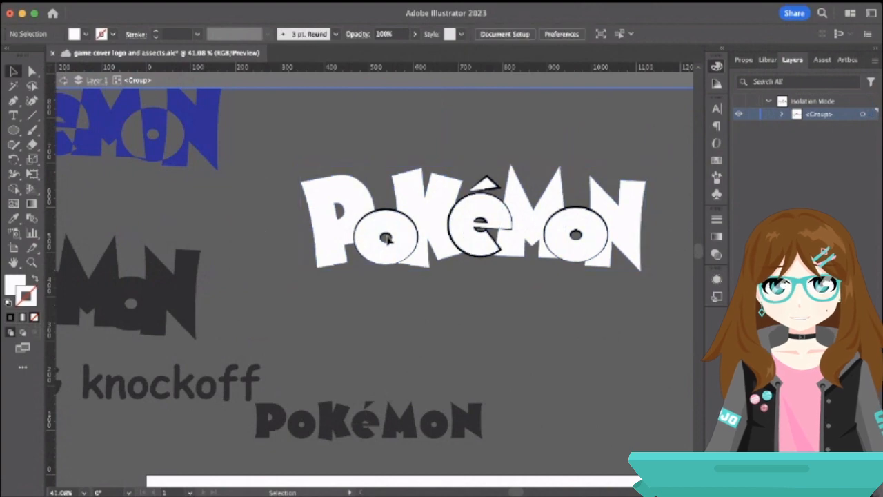
Remove the black stroke from both o letters and the é of the white wordmark.
left_click(398, 240)
left_click(482, 226, "shift")
left_click(575, 231, "shift")
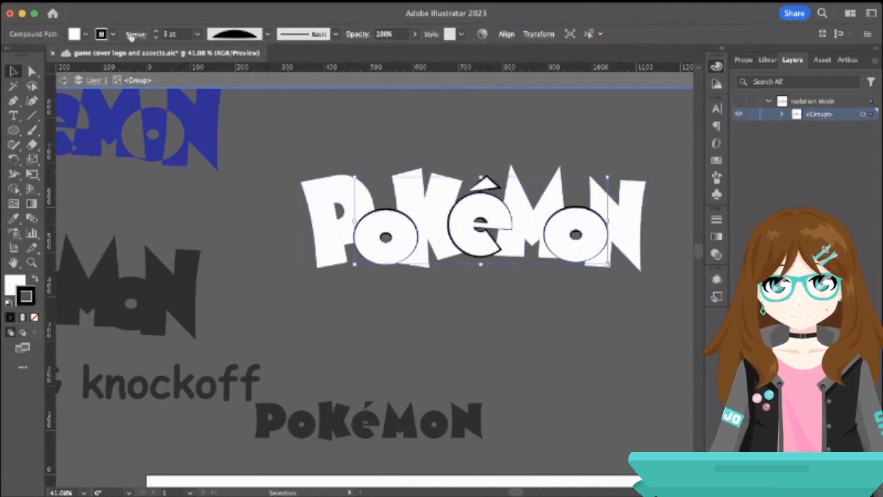
key("slash")
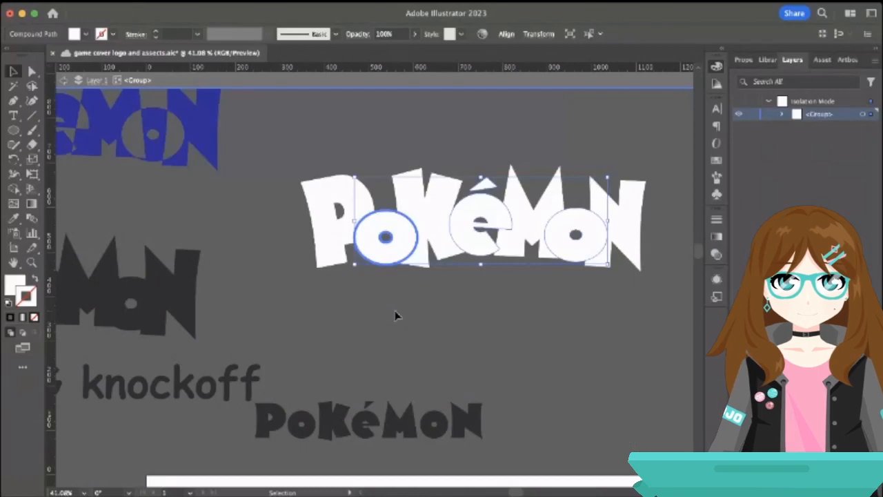
Leave isolation mode of the white wordmark group.
left_click(394, 310)
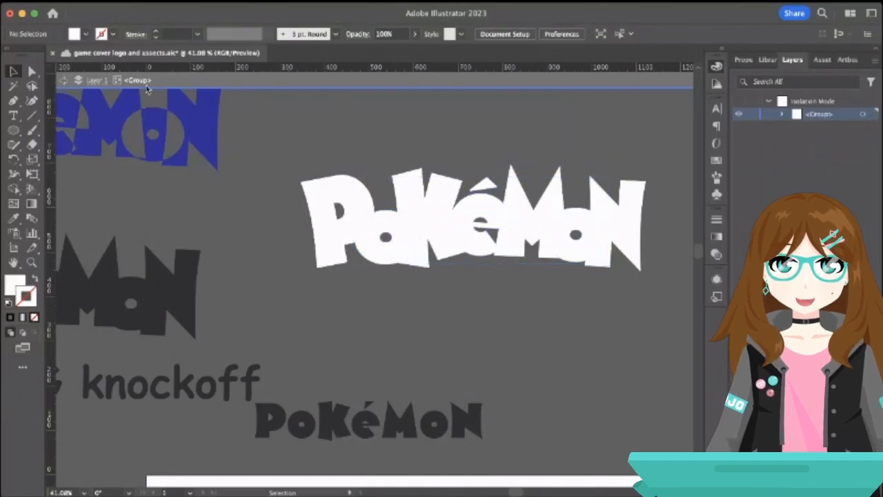
left_click(61, 80)
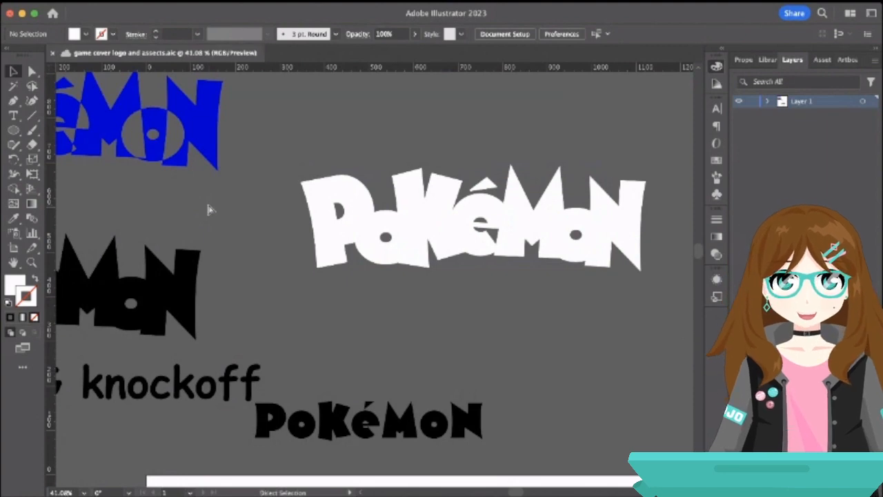
Scale the BLACK emblem with the creature outline down to about two thirds and move it under the POKÉMON text on the artboard.
scroll(209, 210, "down", 5)
scroll(211, 214, "down", 3)
scroll(210, 214, "down", 3)
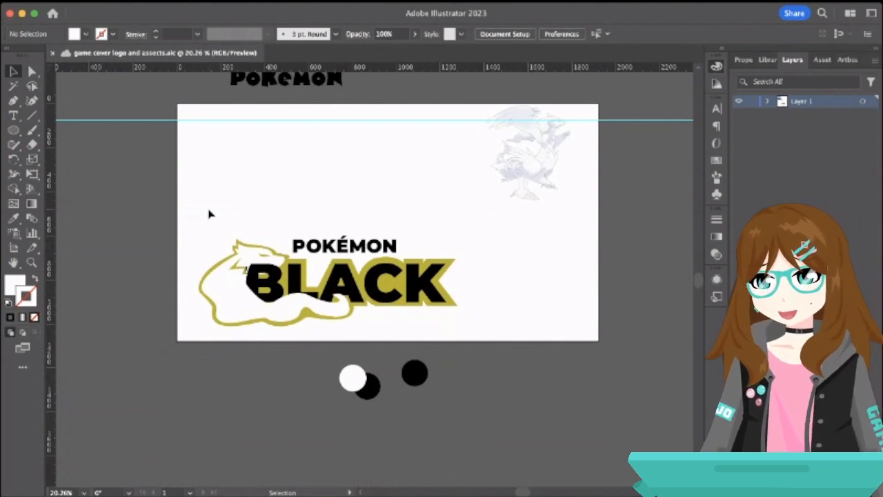
scroll(255, 192, "up", 5)
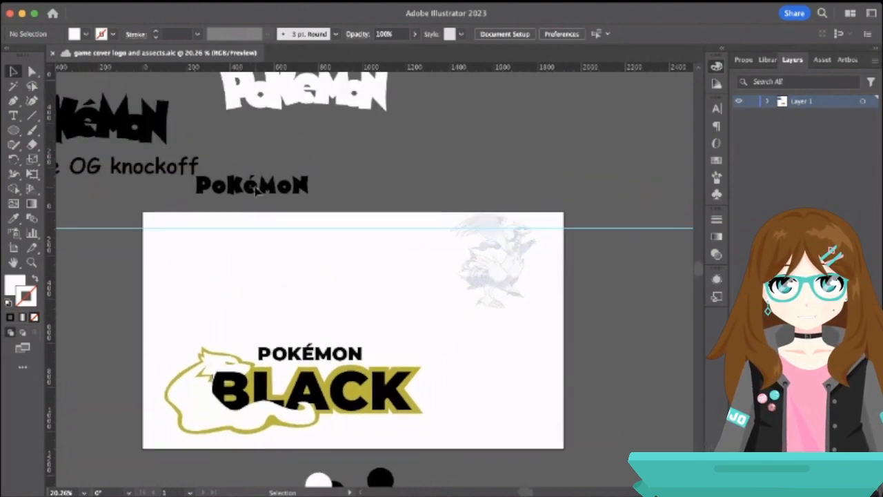
scroll(255, 192, "left", 4)
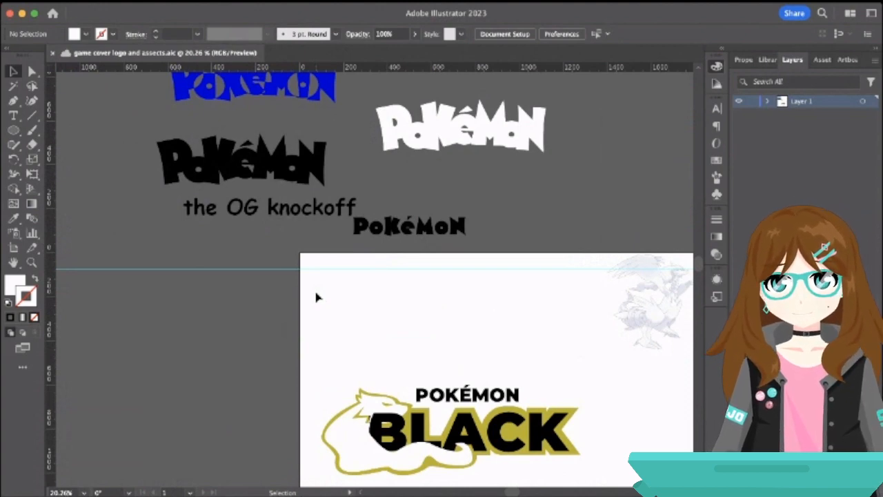
scroll(316, 297, "down", 4)
left_click(375, 389)
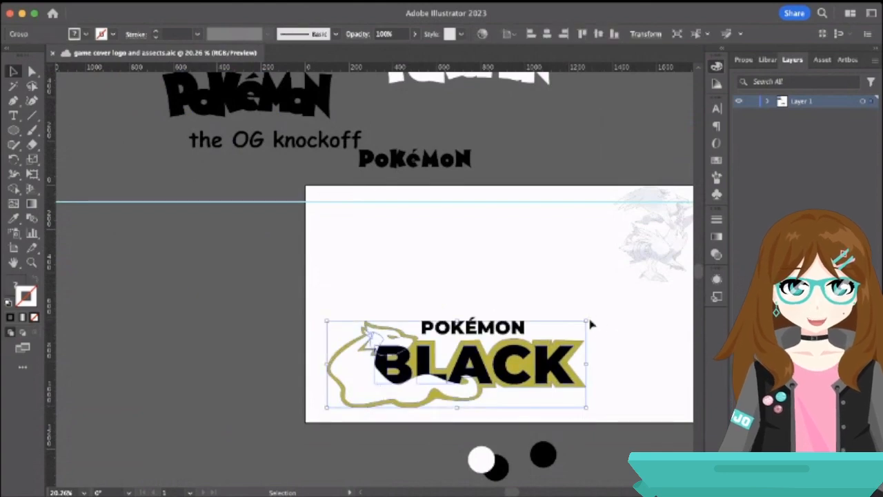
left_click_drag(587, 318, 532, 349)
left_click_drag(483, 384, 510, 357)
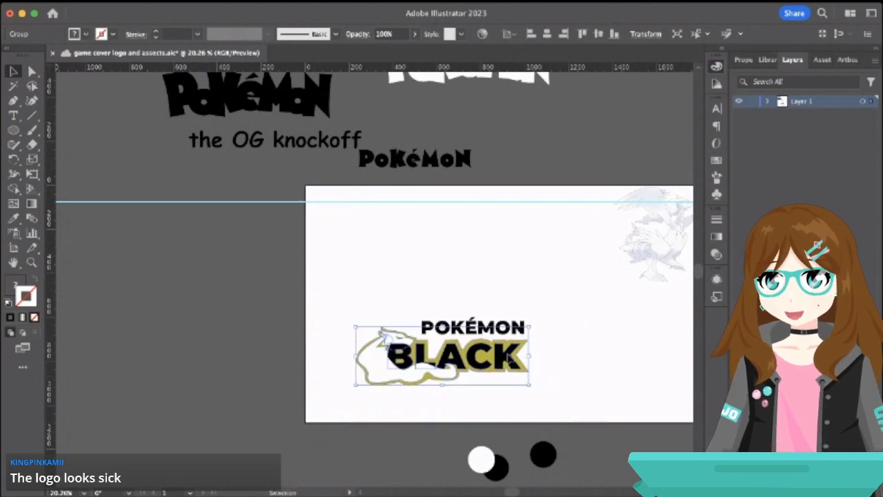
left_click(570, 338)
Shrink the POKÉMON text above BLACK to about 64.15 pt and shift it slightly to the left.
left_click(514, 327)
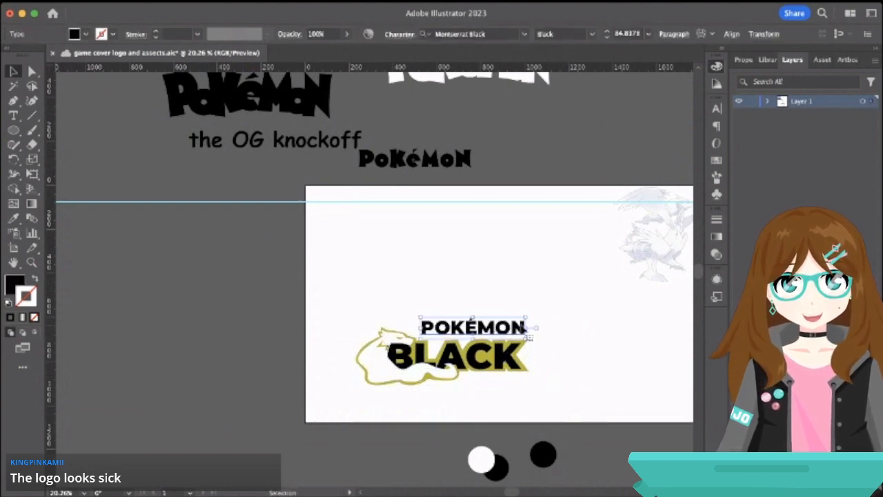
left_click_drag(526, 318, 511, 328)
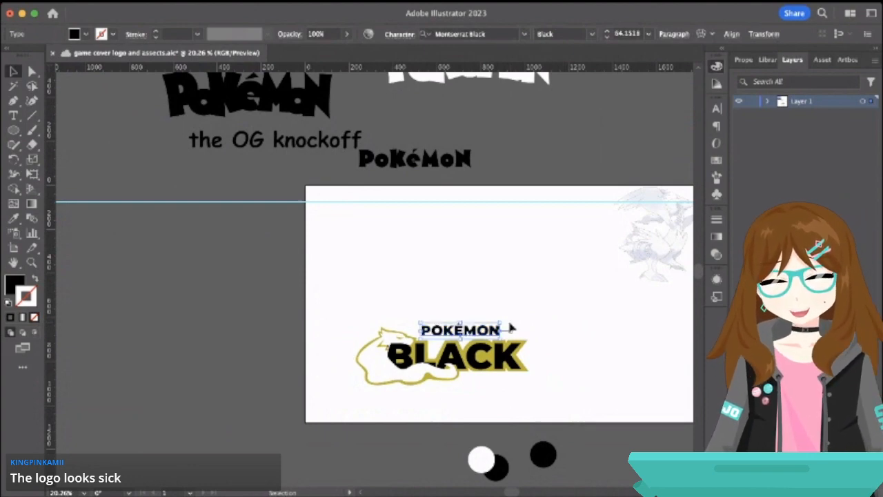
left_click_drag(482, 334, 478, 334)
left_click(483, 302)
scroll(485, 309, "up", 1)
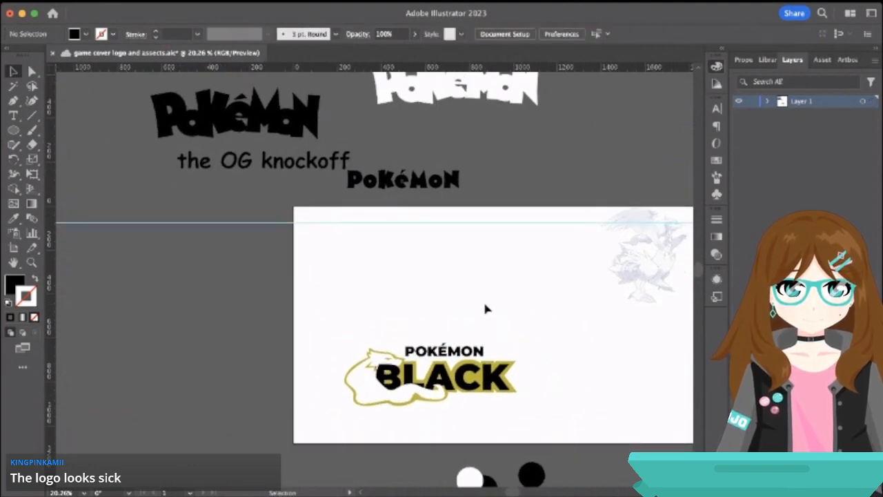
Move the POKÉMON text slightly up to widen the gap above the BLACK emblem.
left_click(390, 397)
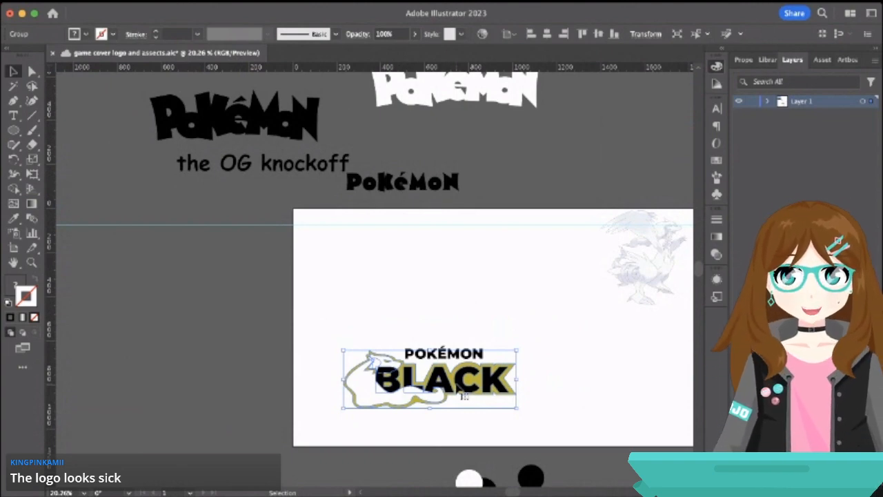
left_click(448, 318)
scroll(442, 341, "up", 3)
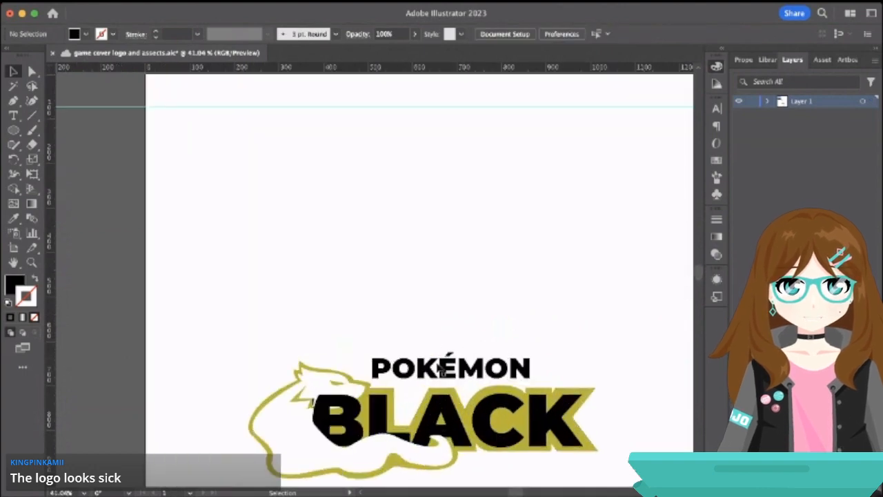
left_click(445, 373)
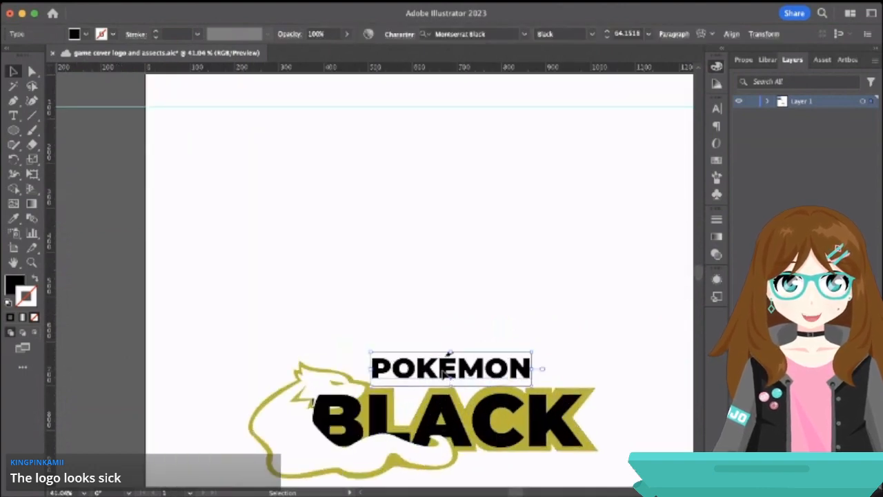
left_click_drag(445, 373, 445, 362)
left_click(443, 335)
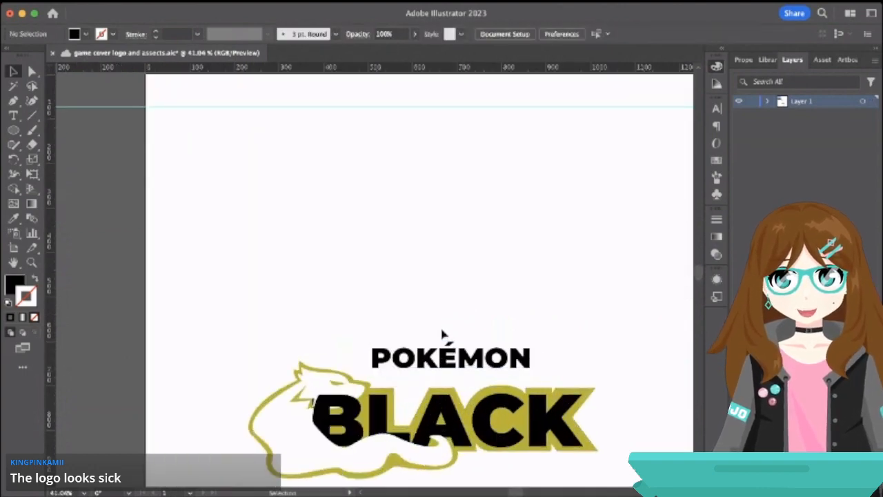
Examine the spacing and scale of the POKÉMON BLACK logo alongside the wordmark variants above the artboard.
left_click(489, 369)
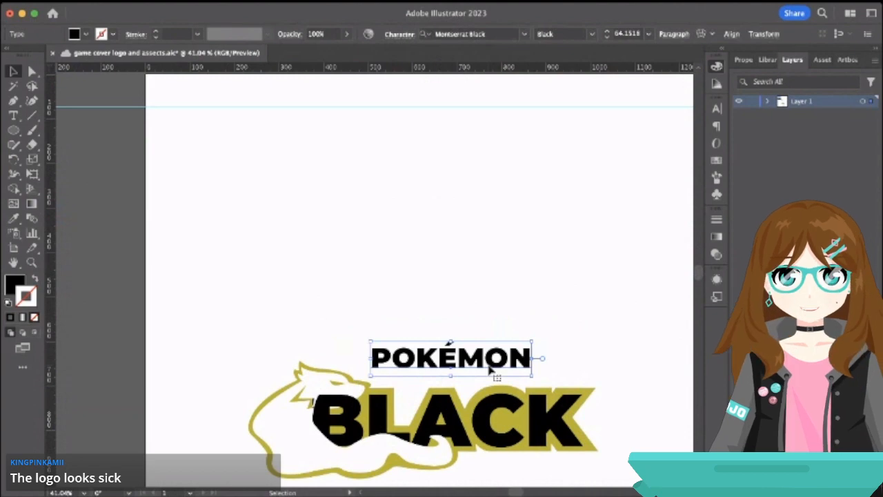
scroll(211, 246, "up", 10)
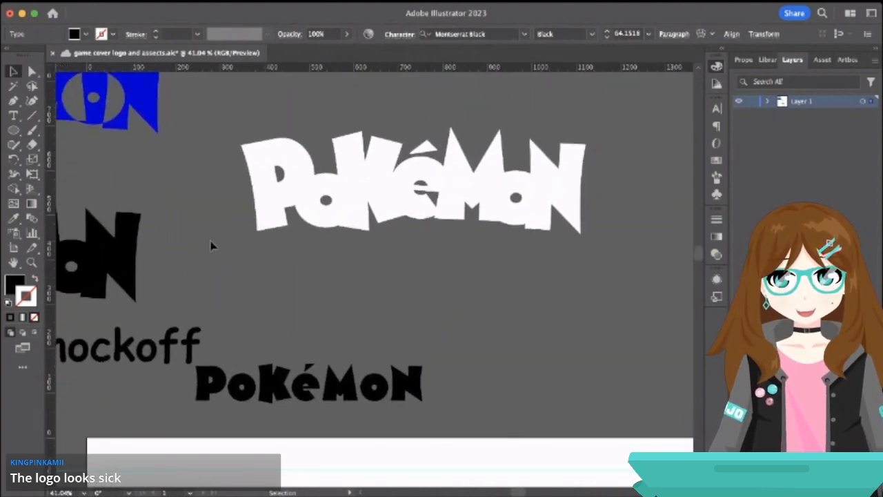
scroll(211, 246, "down", 6)
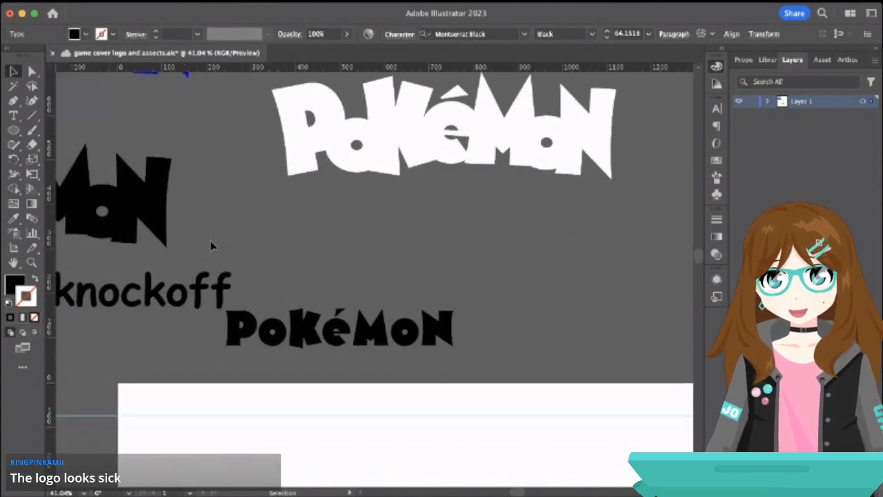
scroll(211, 246, "down", 5)
scroll(211, 245, "right", 3)
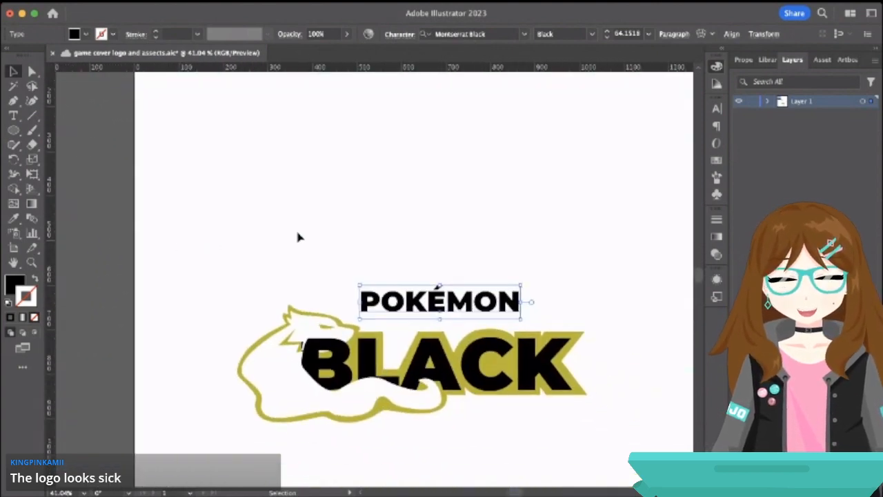
left_click(321, 251)
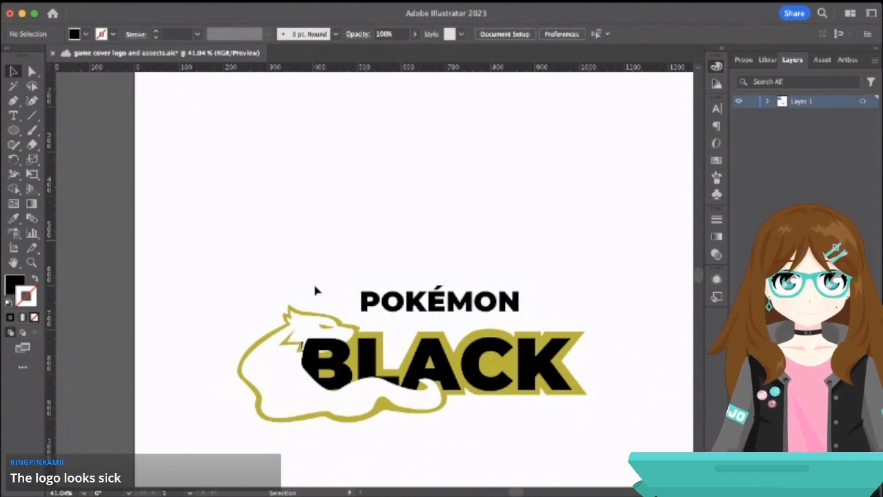
left_click(312, 343)
left_click(267, 281)
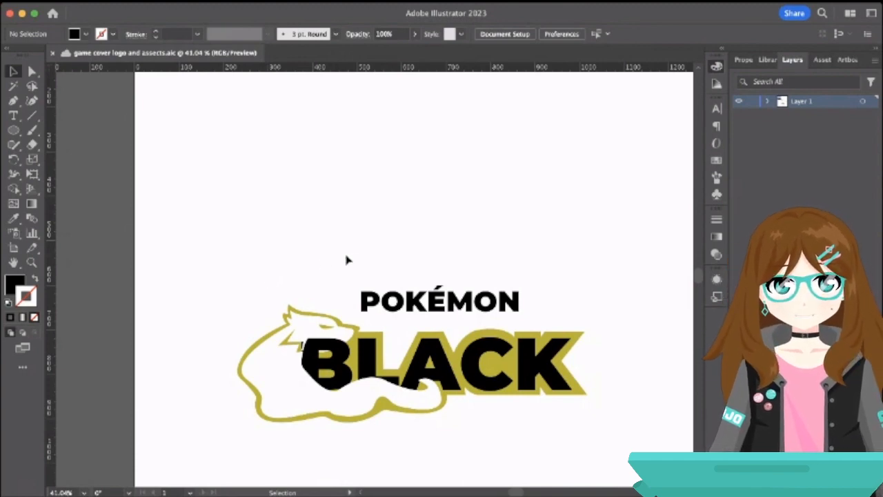
scroll(346, 260, "down", 2)
scroll(345, 258, "up", 3)
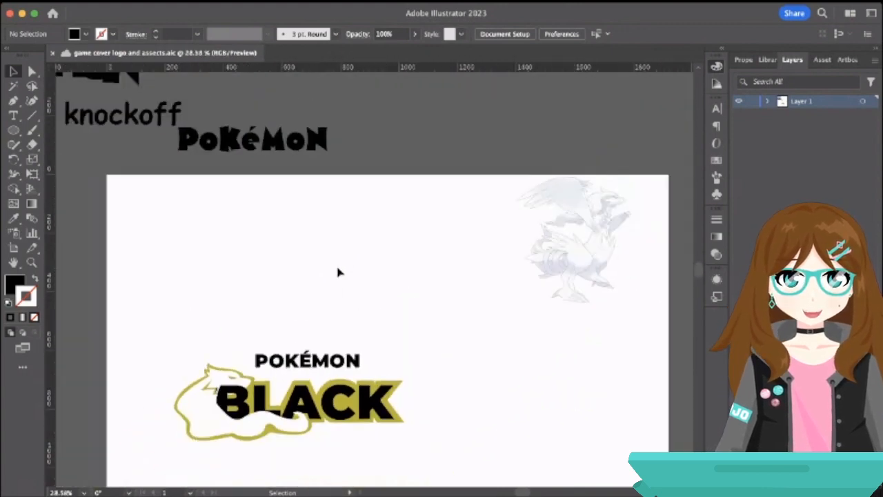
scroll(338, 272, "down", 2)
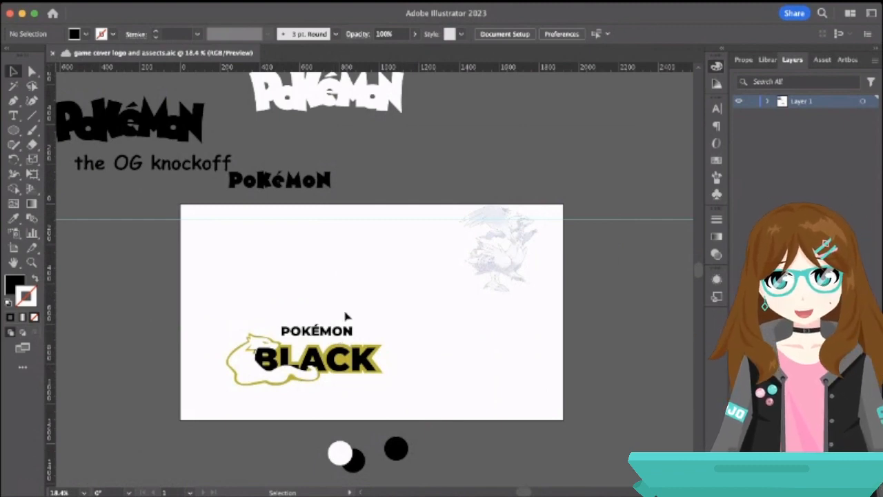
Try moving the N out of the black wordmark and putting a copy of its M in the N's place.
scroll(345, 316, "up", 3)
scroll(346, 316, "left", 5)
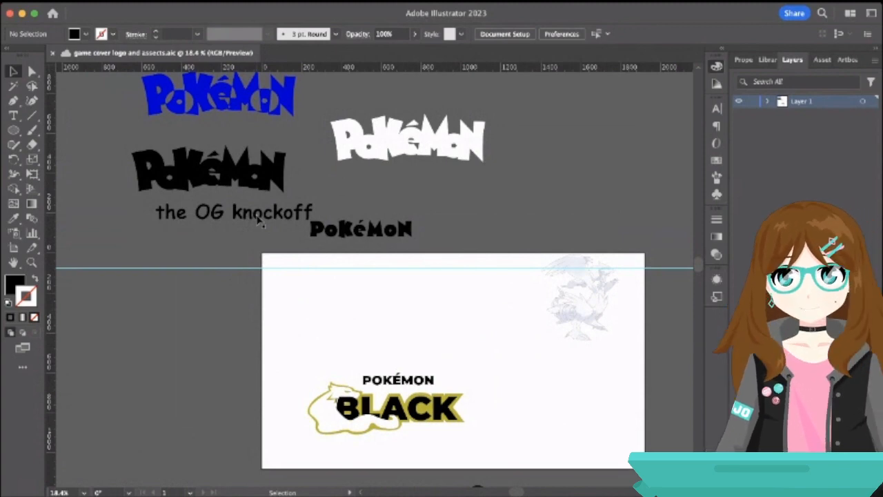
left_click(277, 172)
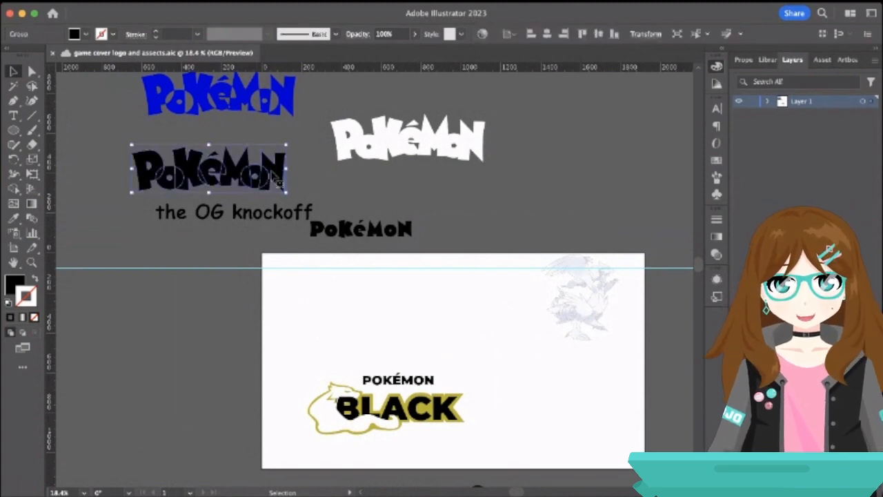
double_click(276, 175)
left_click(276, 175)
left_click_drag(276, 175, 371, 189)
left_click(243, 164)
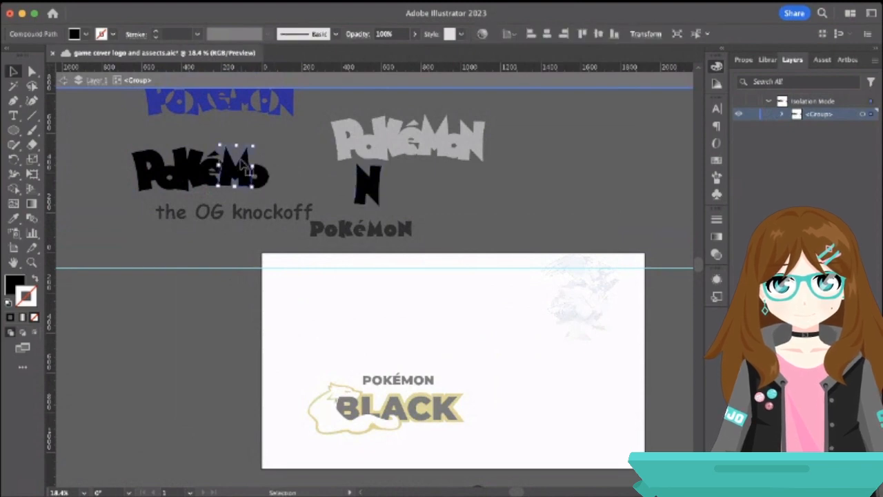
left_click_drag(243, 164, 290, 186)
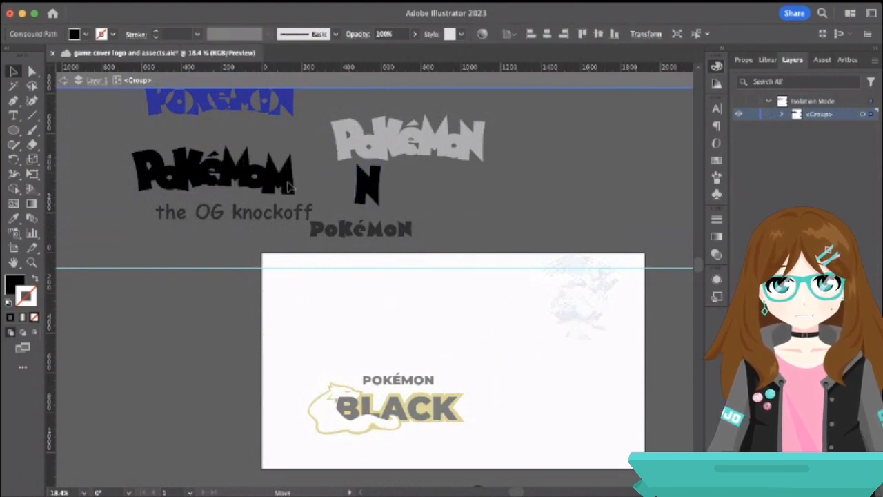
left_click(62, 80)
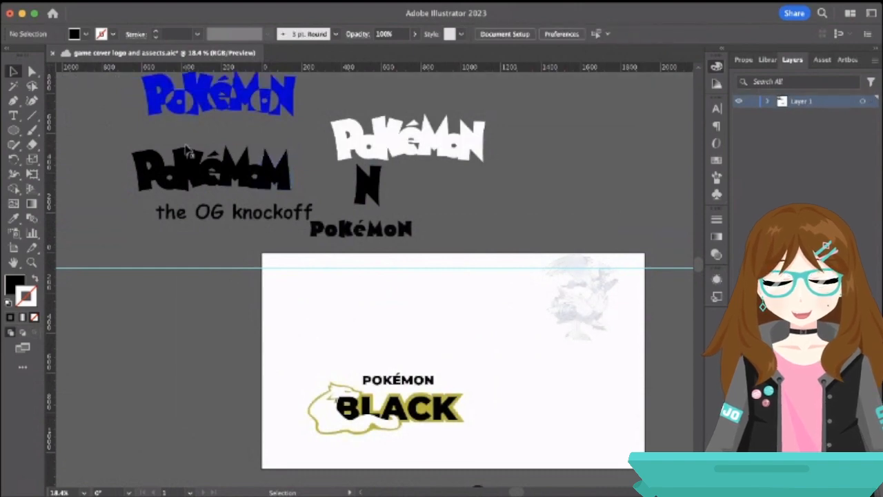
Undo the letter changes in the black wordmark, then leave its isolation mode and save the document.
key("super+z")
key("super+z")
key("super+z")
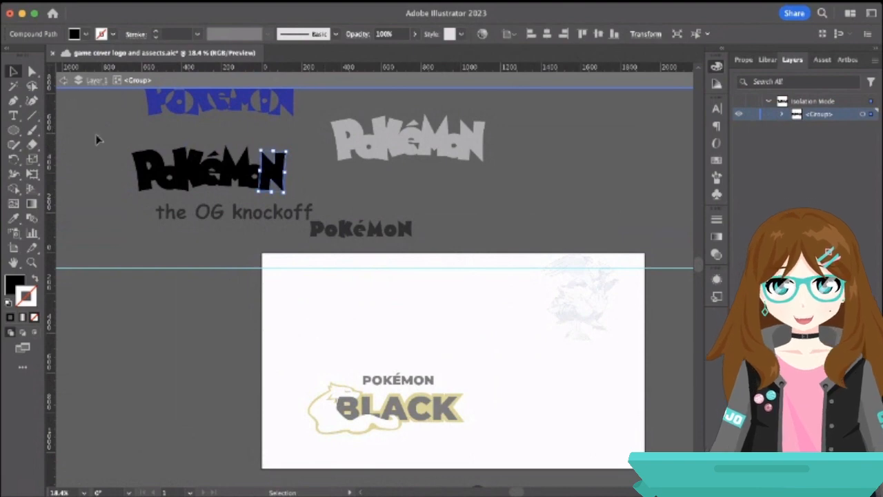
left_click(63, 80)
left_click(63, 81)
key("super+s")
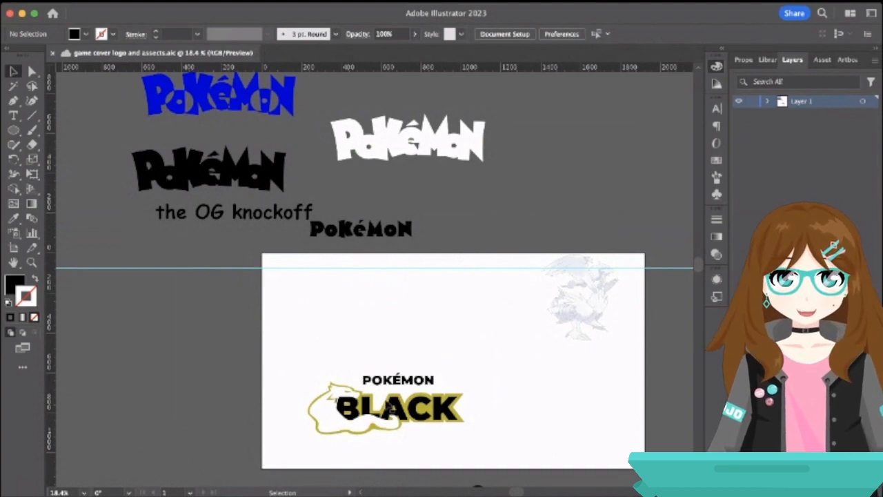
Inspect the POKÉMON text of the BLACK logo up close and compare it with the white wordmark.
scroll(388, 407, "up", 5)
scroll(387, 407, "down", 3)
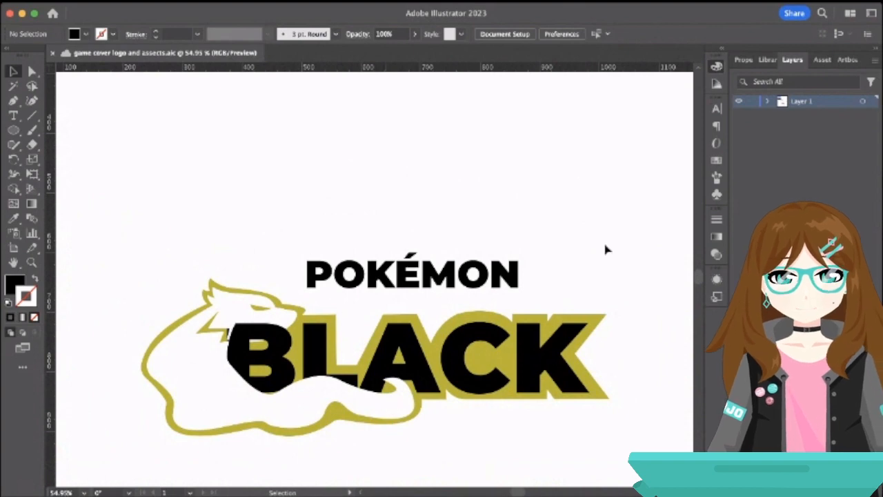
scroll(302, 269, "up", 4)
scroll(302, 269, "down", 4)
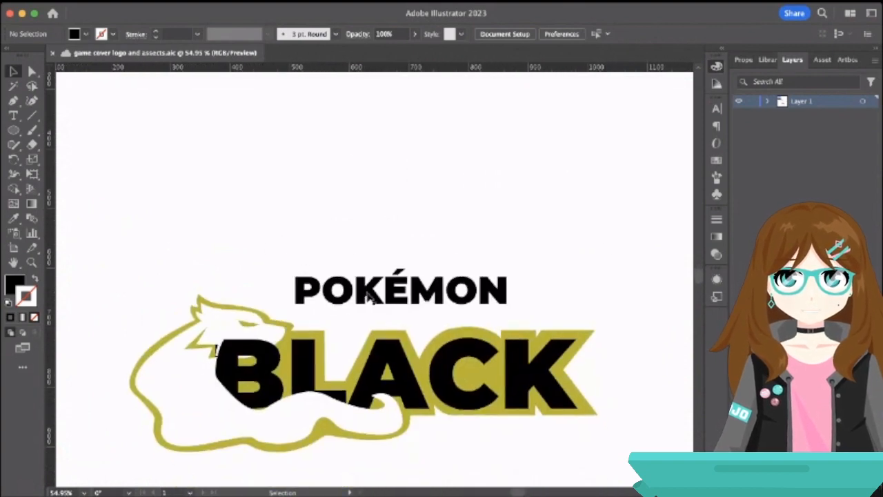
left_click(426, 297)
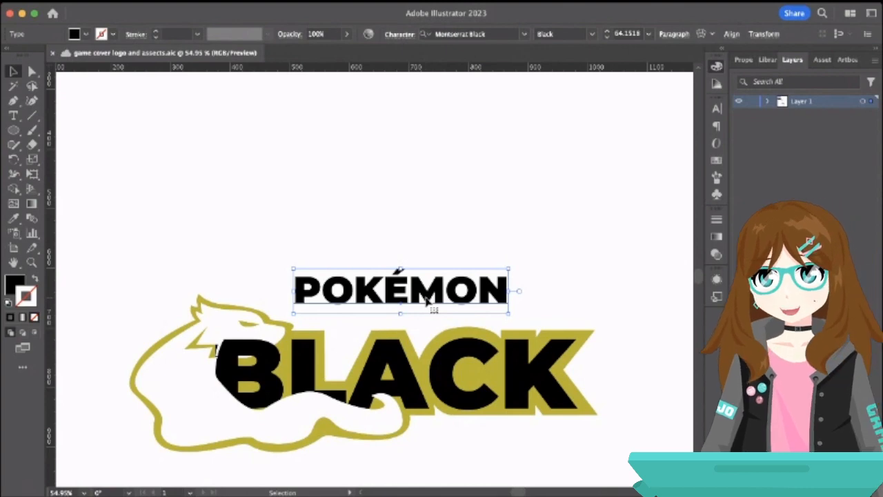
scroll(426, 301, "up", 3)
scroll(426, 302, "down", 6)
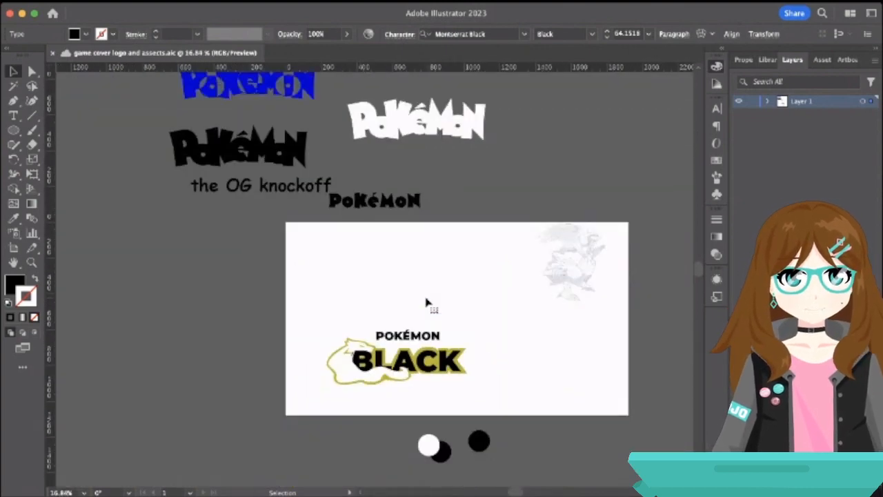
left_click(394, 147)
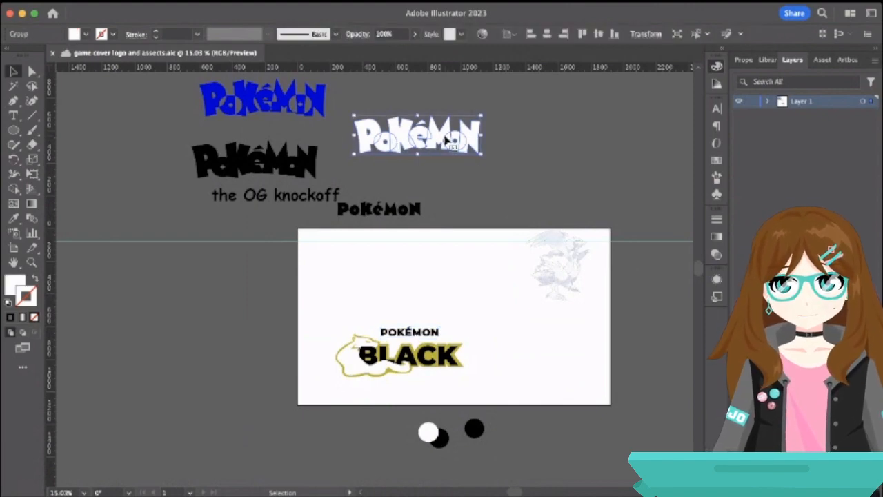
left_click(450, 175)
left_click_drag(369, 98, 501, 177)
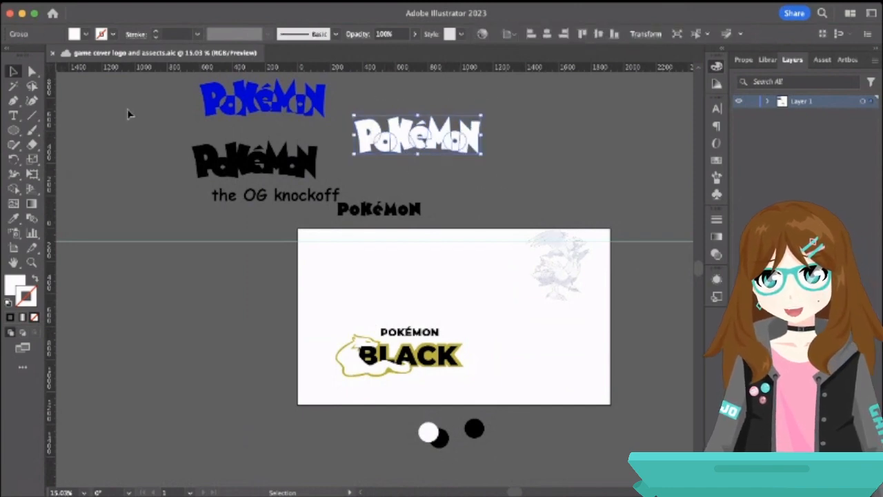
left_click(356, 105)
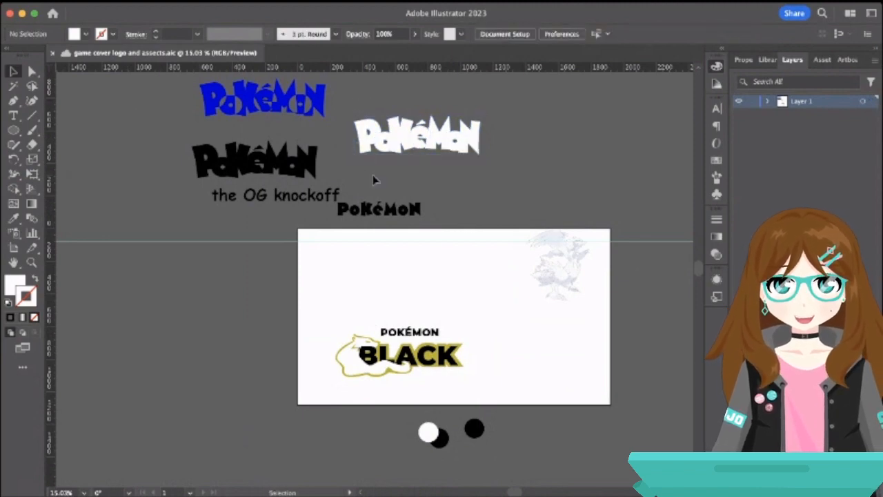